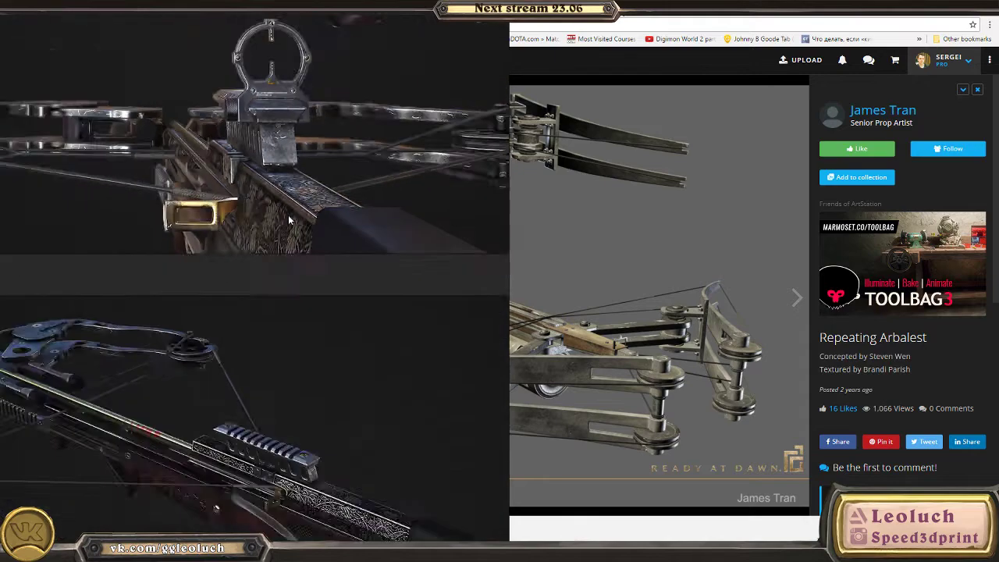
- Examine the crossbow and weapon reference images on the reference board and the crossbow artwork beside it
{"action": "middle_click_drag", "start_coordinate": [266, 230], "coordinate": [434, 189]}
{"action": "left_click_drag", "start_coordinate": [159, 128], "coordinate": [374, 366]}
{"action": "left_click", "coordinate": [362, 234]}
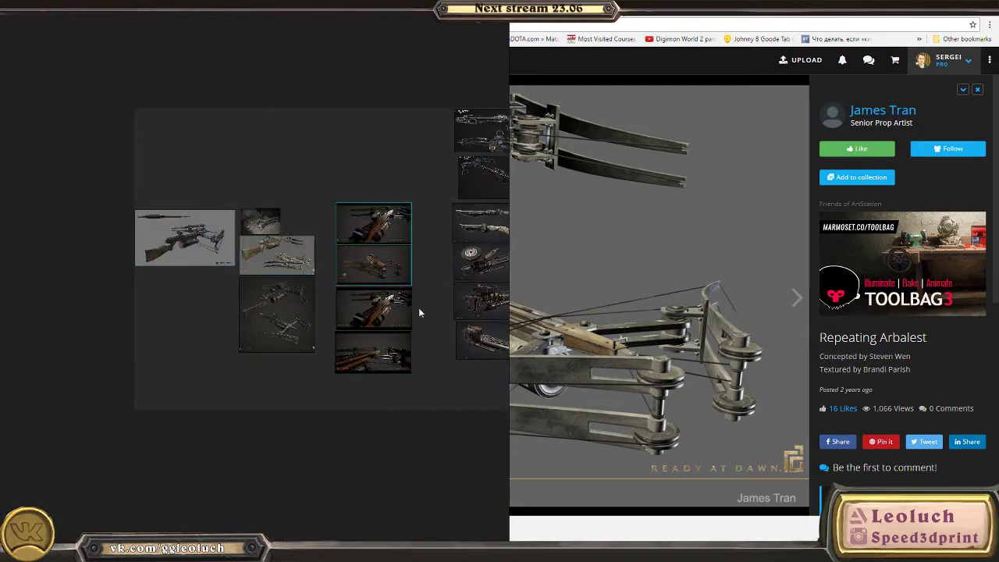
{"action": "middle_click_drag", "start_coordinate": [448, 362], "coordinate": [327, 332]}
{"action": "left_click_drag", "start_coordinate": [300, 84], "coordinate": [448, 368]}
{"action": "left_click", "coordinate": [449, 369]}
{"action": "middle_click_drag", "start_coordinate": [449, 368], "coordinate": [383, 390]}
{"action": "middle_click_drag", "start_coordinate": [226, 345], "coordinate": [405, 355]}
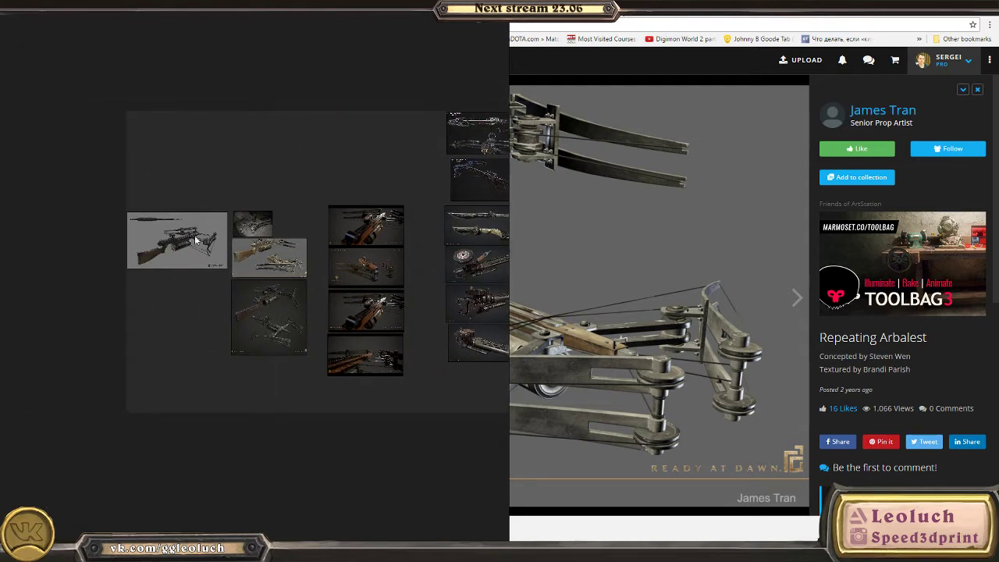
{"action": "middle_click_drag", "start_coordinate": [370, 306], "coordinate": [123, 330]}
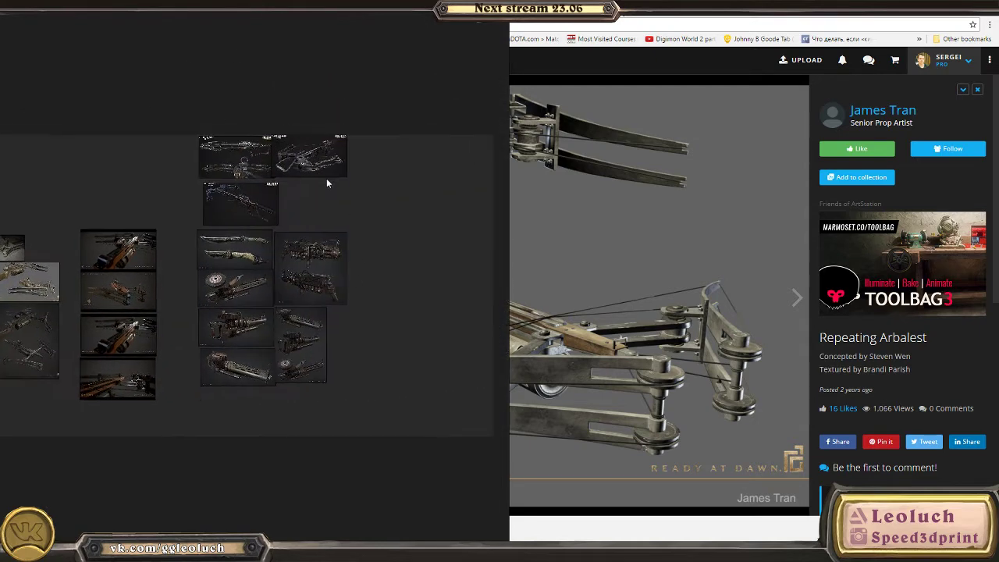
{"action": "middle_click_drag", "start_coordinate": [357, 228], "coordinate": [268, 230]}
{"action": "middle_click_drag", "start_coordinate": [133, 264], "coordinate": [390, 223]}
{"action": "scroll", "coordinate": [390, 223], "scroll_direction": "up", "scroll_amount": 2}
{"action": "mouse_move", "coordinate": [275, 131]}
{"action": "left_mouse_down"}
{"action": "mouse_move", "coordinate": [302, 443]}
{"action": "mouse_move", "coordinate": [326, 456]}
{"action": "left_mouse_up"}
{"action": "left_click", "coordinate": [333, 412]}
{"action": "scroll", "coordinate": [214, 335], "scroll_direction": "up", "scroll_amount": 2}
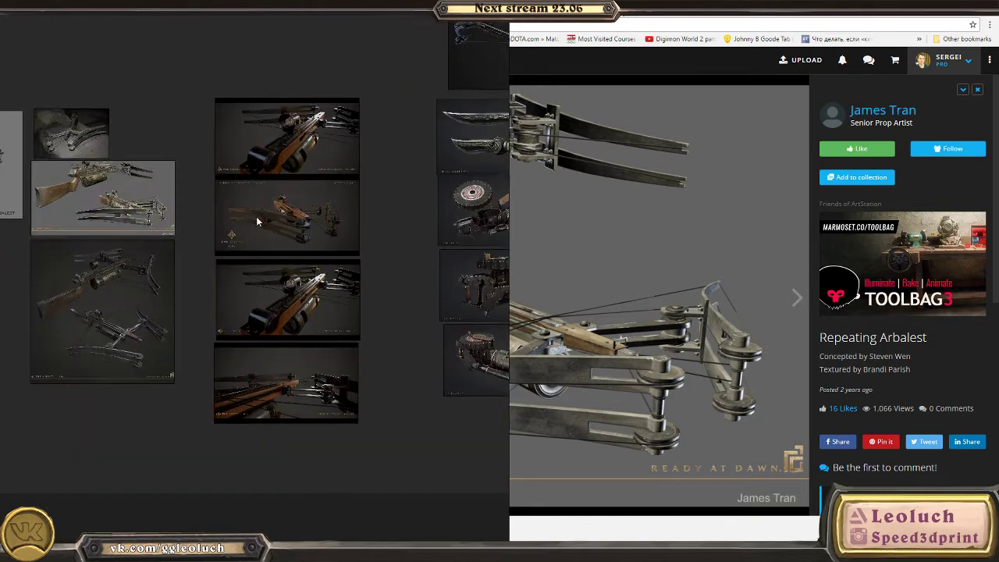
{"action": "scroll", "coordinate": [127, 275], "scroll_direction": "down", "scroll_amount": 5}
{"action": "mouse_move", "coordinate": [342, 245]}
{"action": "middle_mouse_down"}
{"action": "mouse_move", "coordinate": [319, 254]}
{"action": "mouse_move", "coordinate": [349, 240]}
{"action": "middle_mouse_up"}
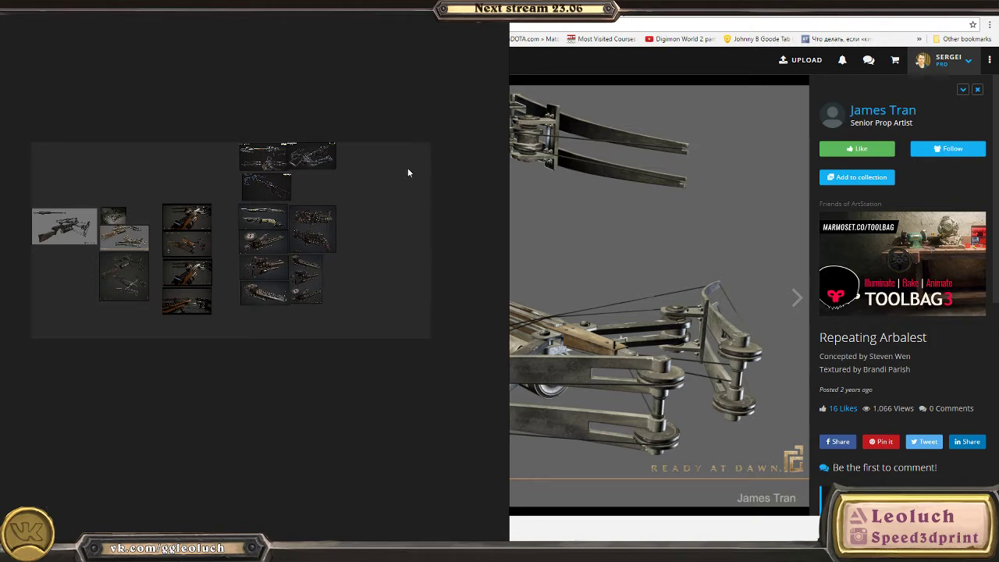
{"action": "right_click_drag", "start_coordinate": [385, 269], "coordinate": [0, 273]}
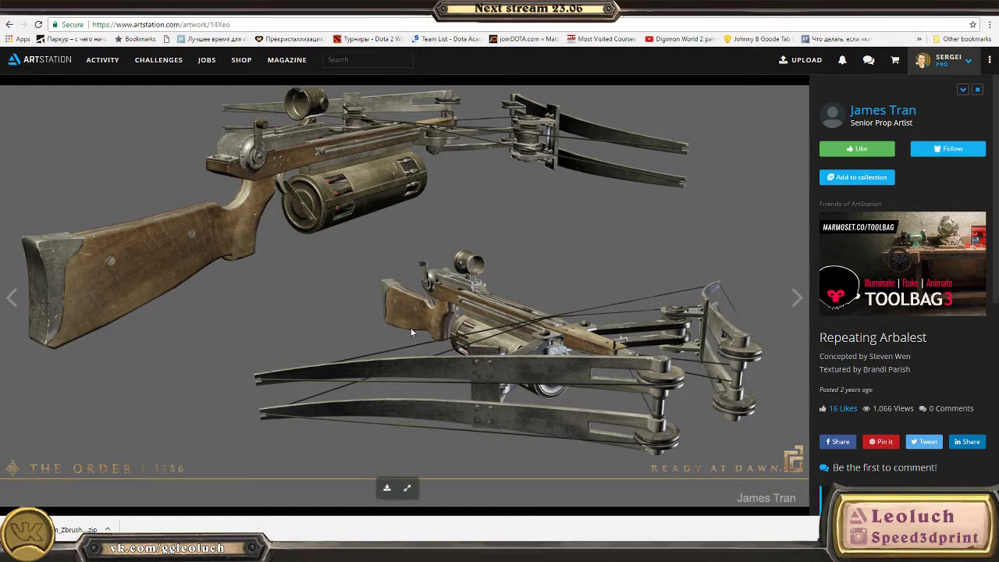
- Switch to Maya and examine the crossbow blockout from the rear, the sides and above
{"action": "mouse_move", "coordinate": [242, 551]}
{"action": "left_click", "coordinate": [294, 516]}
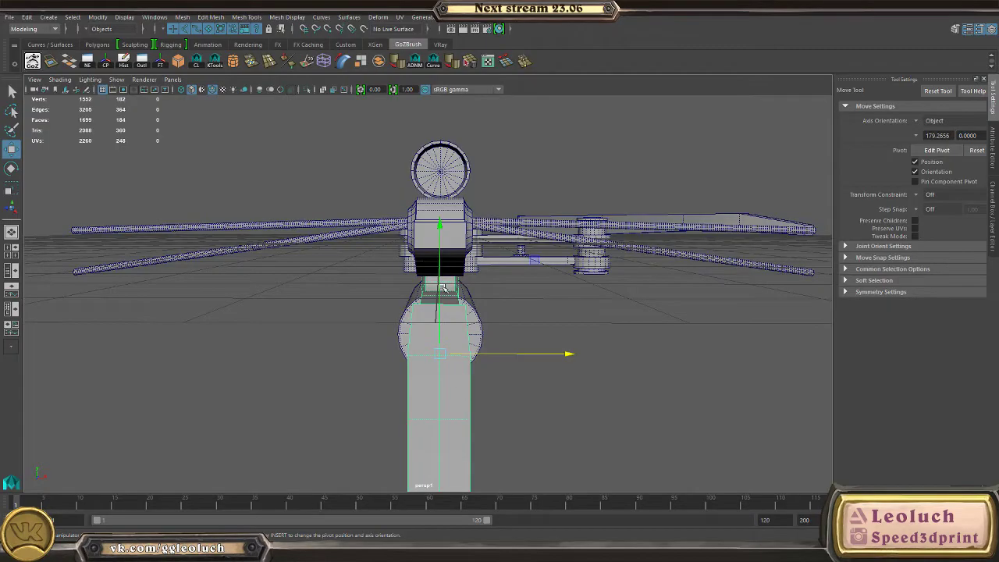
{"action": "left_click_drag", "start_coordinate": [437, 364], "coordinate": [377, 293], "text": "alt"}
{"action": "right_click_drag", "start_coordinate": [377, 293], "coordinate": [421, 324], "text": "alt"}
{"action": "middle_click_drag", "start_coordinate": [421, 324], "coordinate": [499, 270], "text": "alt"}
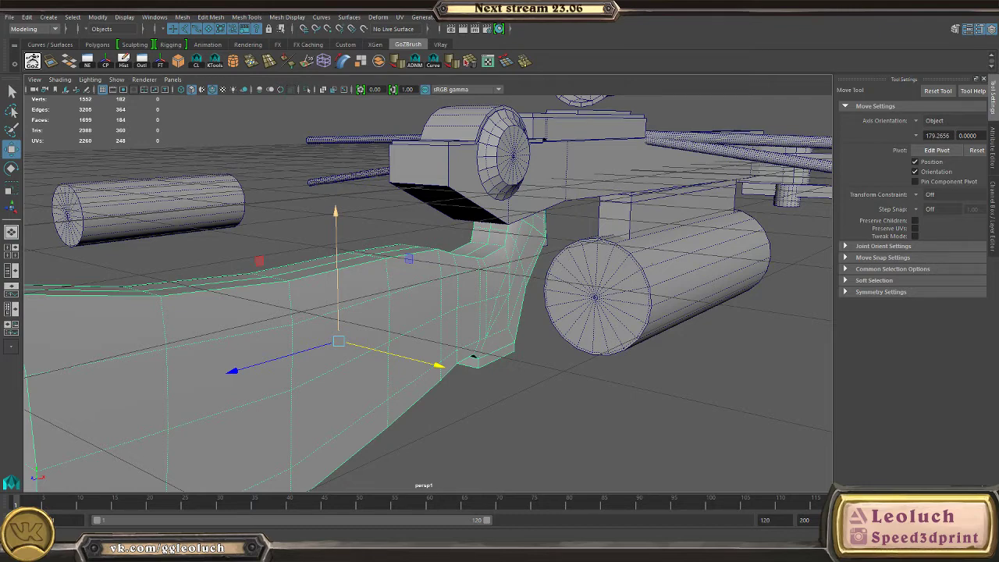
{"action": "left_click_drag", "start_coordinate": [376, 310], "coordinate": [383, 339], "text": "alt"}
{"action": "right_click_drag", "start_coordinate": [383, 339], "coordinate": [252, 316], "text": "alt"}
{"action": "middle_click_drag", "start_coordinate": [499, 257], "coordinate": [328, 335], "text": "alt"}
{"action": "left_click_drag", "start_coordinate": [605, 331], "coordinate": [572, 319], "text": "alt"}
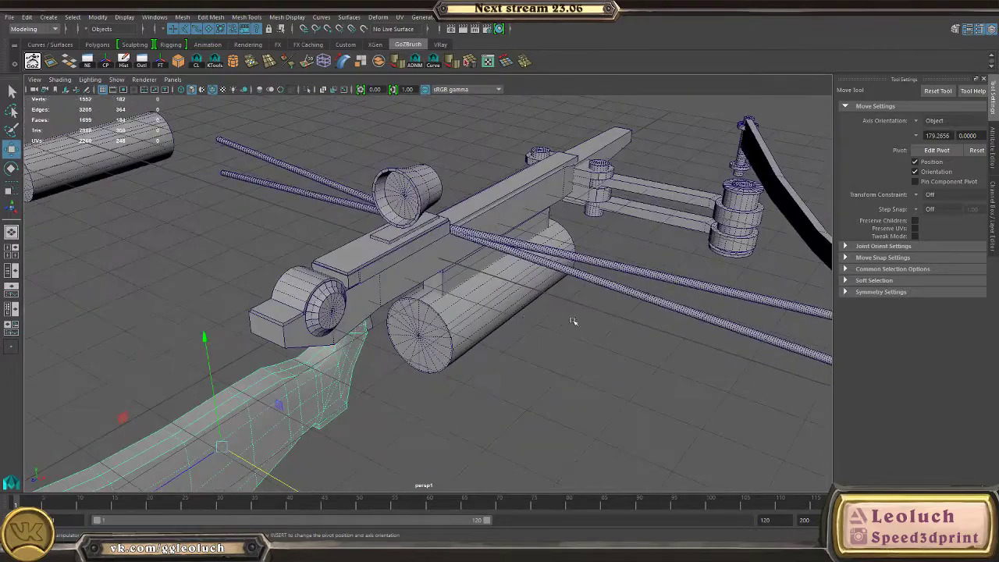
{"action": "middle_click_drag", "start_coordinate": [478, 315], "coordinate": [361, 344], "text": "alt"}
{"action": "left_click_drag", "start_coordinate": [360, 344], "coordinate": [493, 397], "text": "alt"}
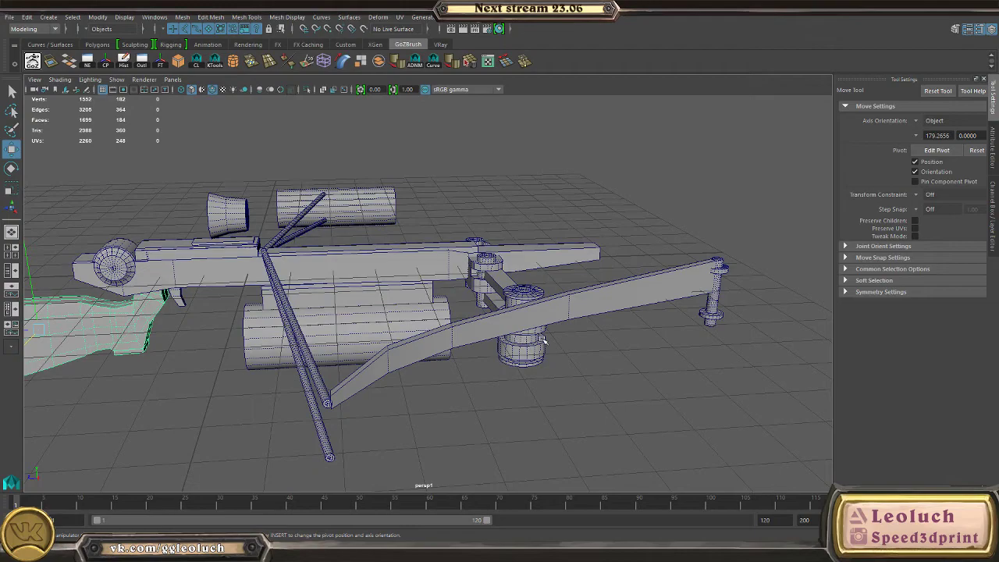
{"action": "left_click_drag", "start_coordinate": [431, 152], "coordinate": [404, 296], "text": "alt"}
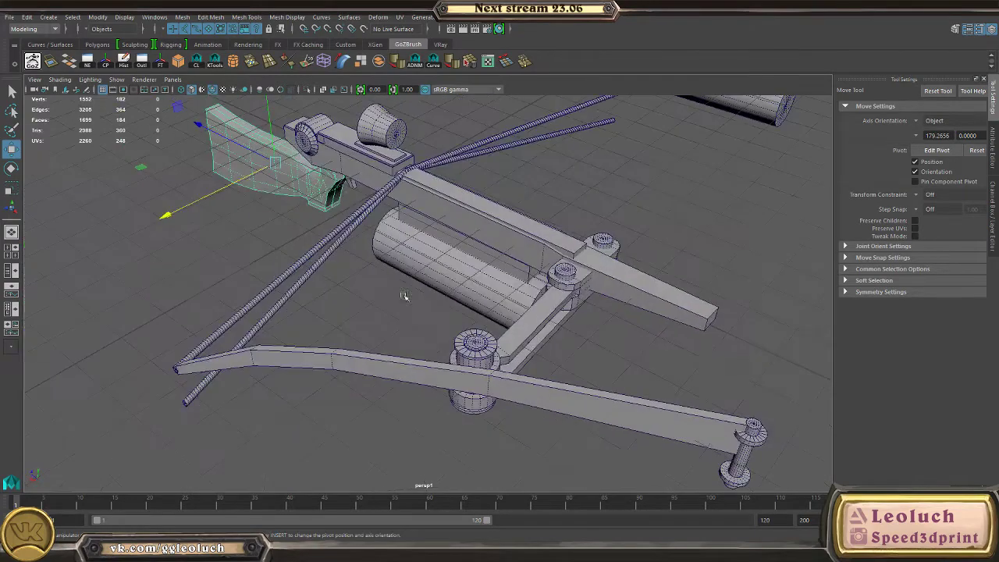
{"action": "left_click_drag", "start_coordinate": [416, 420], "coordinate": [515, 419], "text": "alt"}
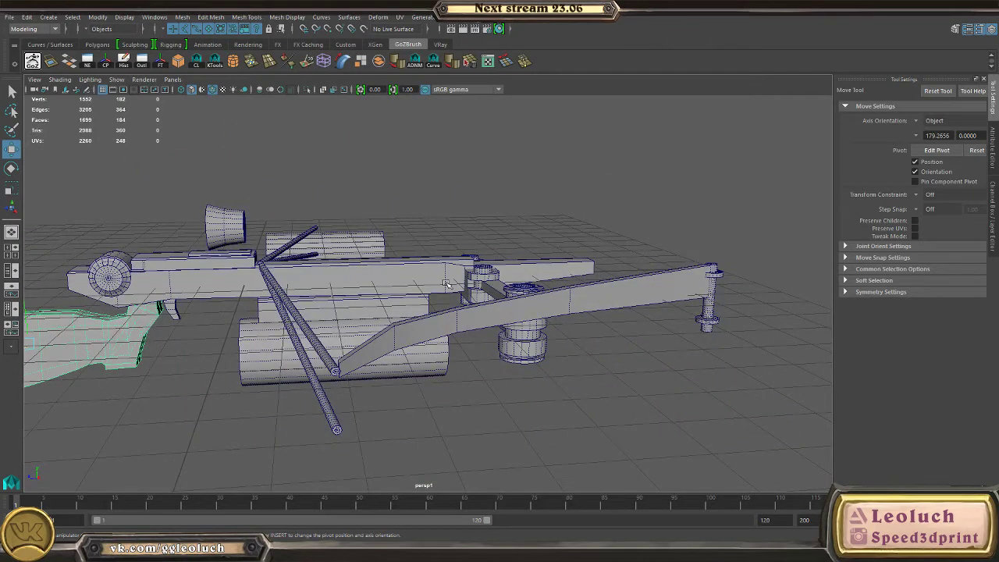
{"action": "right_click_drag", "start_coordinate": [446, 284], "coordinate": [348, 245], "text": "alt"}
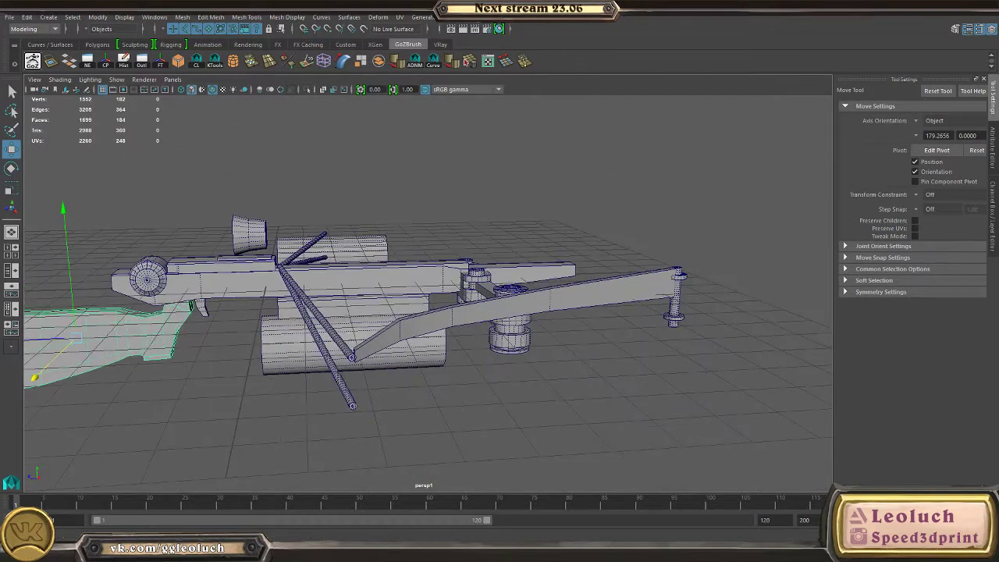
{"action": "left_click_drag", "start_coordinate": [260, 248], "coordinate": [289, 237], "text": "alt"}
{"action": "middle_click_drag", "start_coordinate": [294, 236], "coordinate": [482, 218], "text": "alt"}
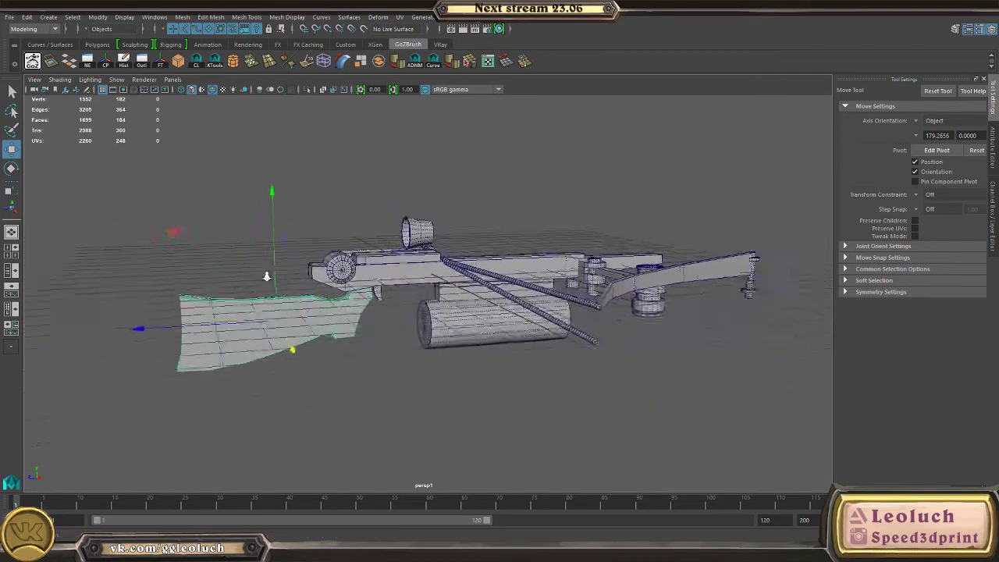
{"action": "right_click_drag", "start_coordinate": [266, 277], "coordinate": [371, 306], "text": "alt"}
{"action": "middle_click_drag", "start_coordinate": [179, 306], "coordinate": [471, 317], "text": "alt"}
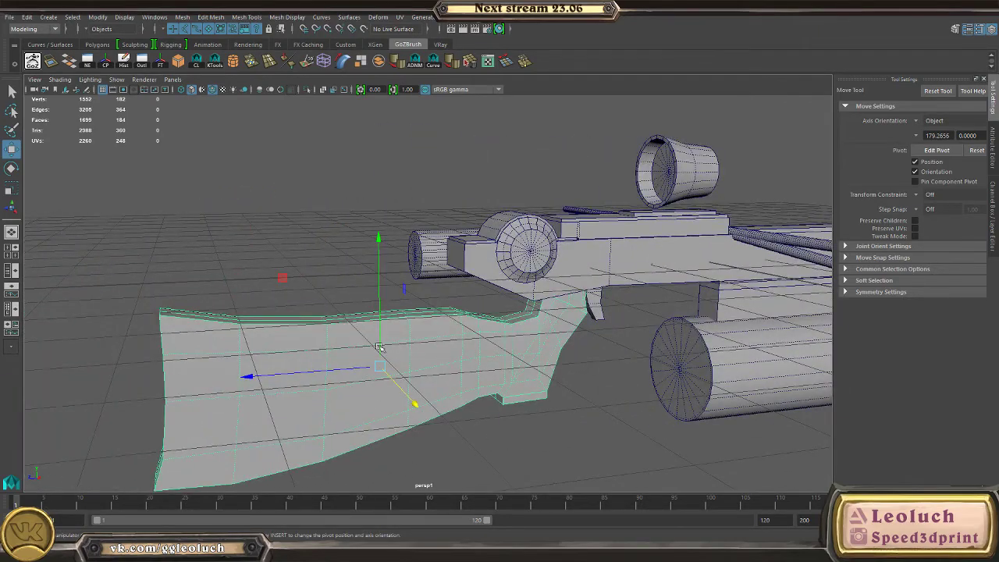
- Examine the stock's side, its neck near the trigger and the small block on its underside
{"action": "left_click_drag", "start_coordinate": [404, 355], "coordinate": [254, 299], "text": "alt"}
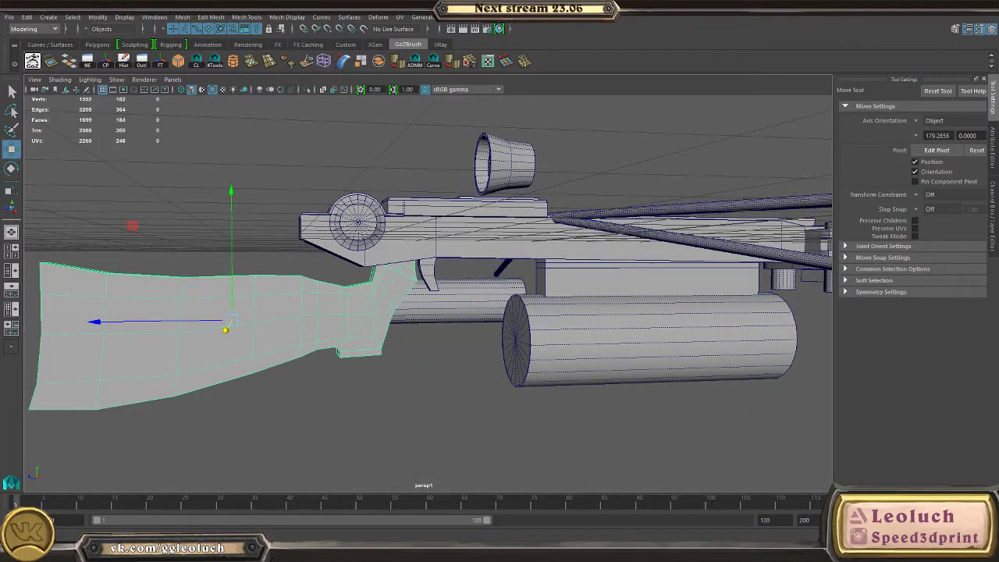
{"action": "left_click_drag", "start_coordinate": [378, 305], "coordinate": [414, 358], "text": "alt"}
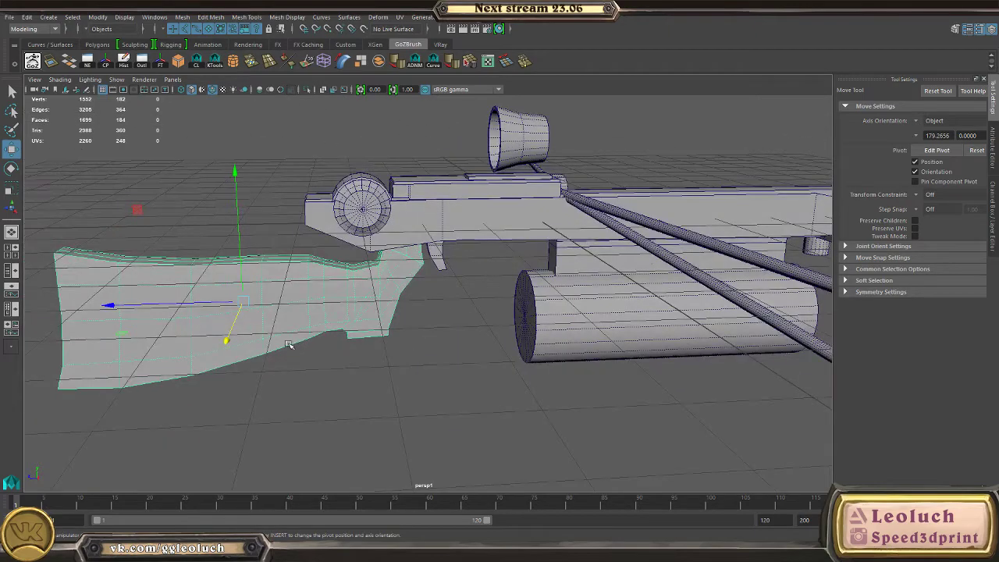
{"action": "left_click_drag", "start_coordinate": [289, 344], "coordinate": [485, 228], "text": "alt"}
{"action": "middle_click_drag", "start_coordinate": [463, 334], "coordinate": [387, 307], "text": "alt"}
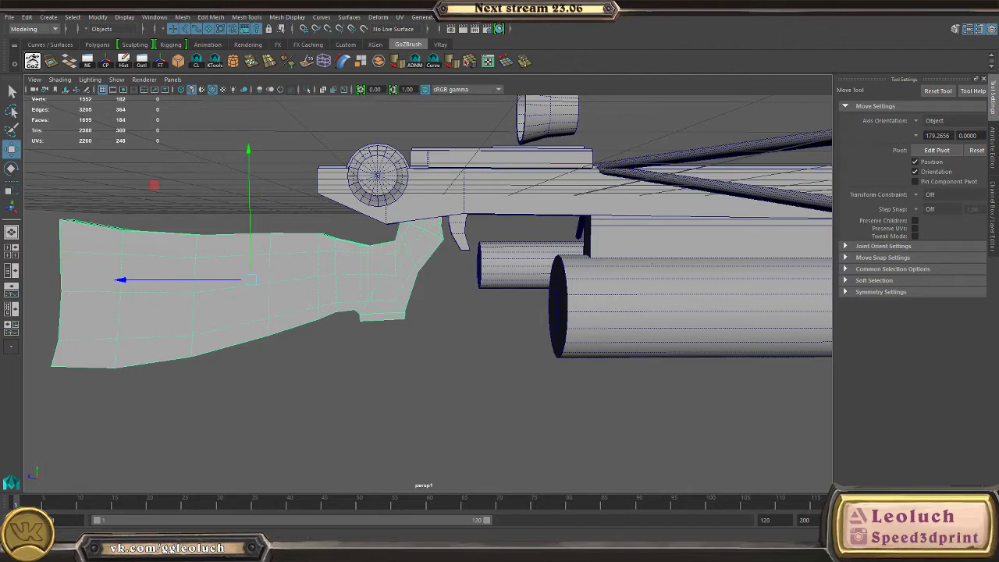
{"action": "left_click_drag", "start_coordinate": [387, 307], "coordinate": [301, 323], "text": "alt"}
{"action": "middle_click_drag", "start_coordinate": [301, 323], "coordinate": [422, 315], "text": "alt"}
{"action": "left_click_drag", "start_coordinate": [421, 314], "coordinate": [379, 310], "text": "alt"}
{"action": "right_click_drag", "start_coordinate": [379, 310], "coordinate": [609, 376], "text": "alt"}
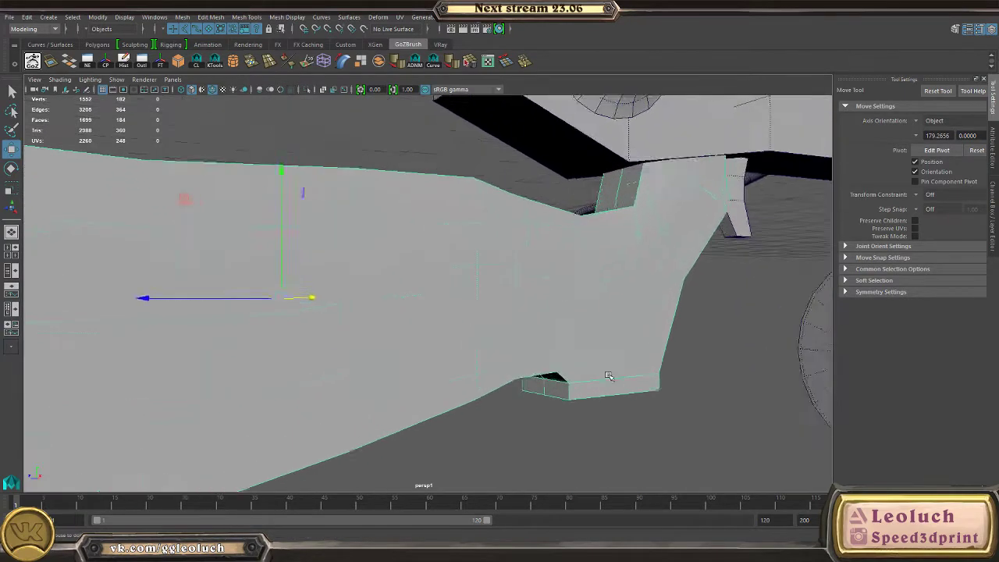
{"action": "left_click_drag", "start_coordinate": [609, 376], "coordinate": [501, 396], "text": "alt"}
{"action": "right_click_drag", "start_coordinate": [502, 397], "coordinate": [560, 395], "text": "alt"}
{"action": "left_click_drag", "start_coordinate": [559, 395], "coordinate": [562, 401], "text": "alt"}
{"action": "middle_click_drag", "start_coordinate": [561, 401], "coordinate": [368, 366], "text": "alt"}
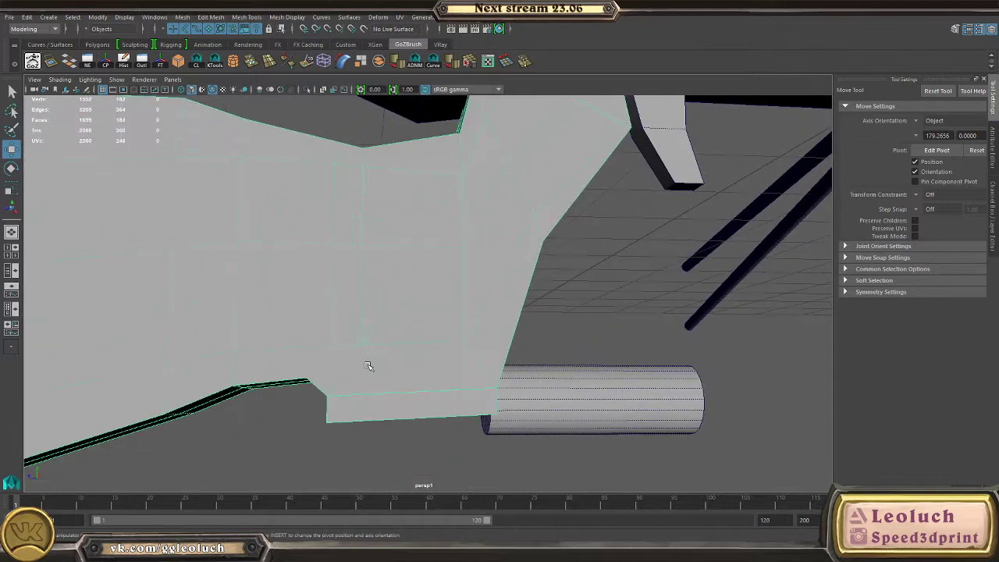
- Isolate the stock and select the edges outlining its side along the upper edge, neck, front block and underside
{"action": "right_click_drag", "start_coordinate": [510, 402], "coordinate": [356, 297], "text": "alt"}
{"action": "left_click_drag", "start_coordinate": [356, 297], "coordinate": [394, 220], "text": "alt"}
{"action": "right_click_drag", "start_coordinate": [394, 220], "coordinate": [394, 129]}
{"action": "double_click", "coordinate": [425, 229]}
{"action": "middle_click_drag", "start_coordinate": [426, 230], "coordinate": [361, 396], "text": "alt"}
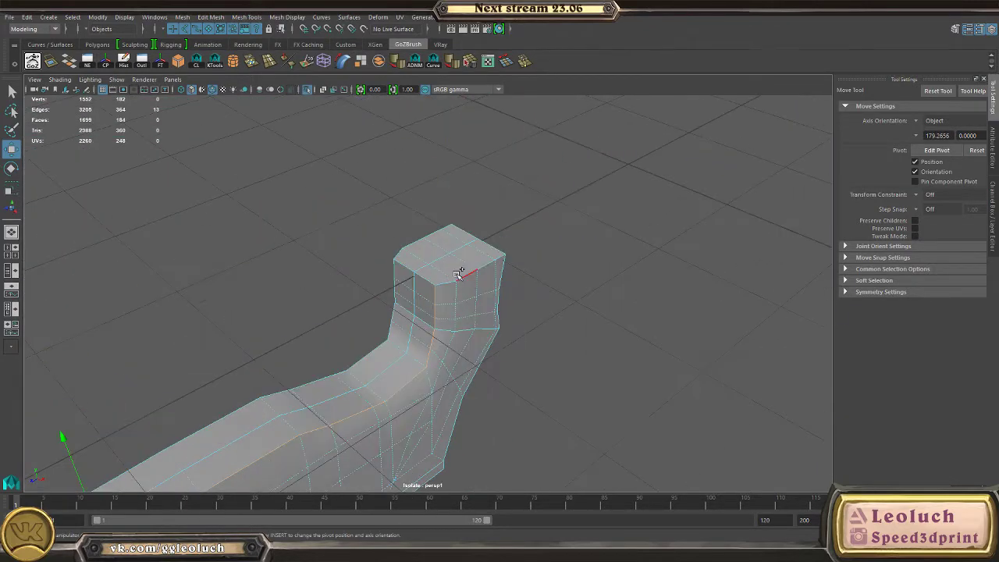
{"action": "left_click_drag", "start_coordinate": [454, 282], "coordinate": [419, 268], "text": "alt"}
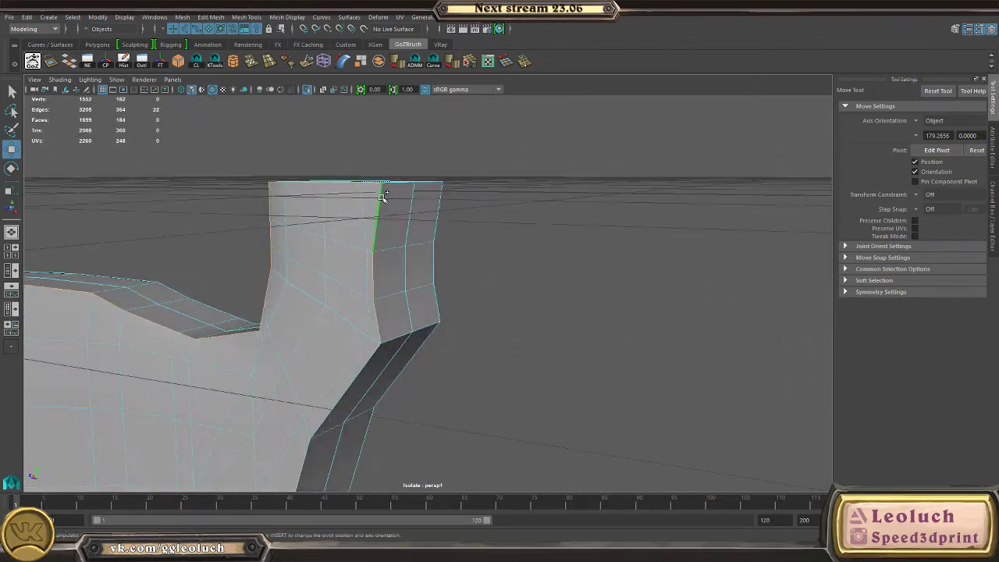
{"action": "middle_click_drag", "start_coordinate": [345, 359], "coordinate": [497, 226], "text": "alt"}
{"action": "left_click", "coordinate": [398, 428], "text": "shift"}
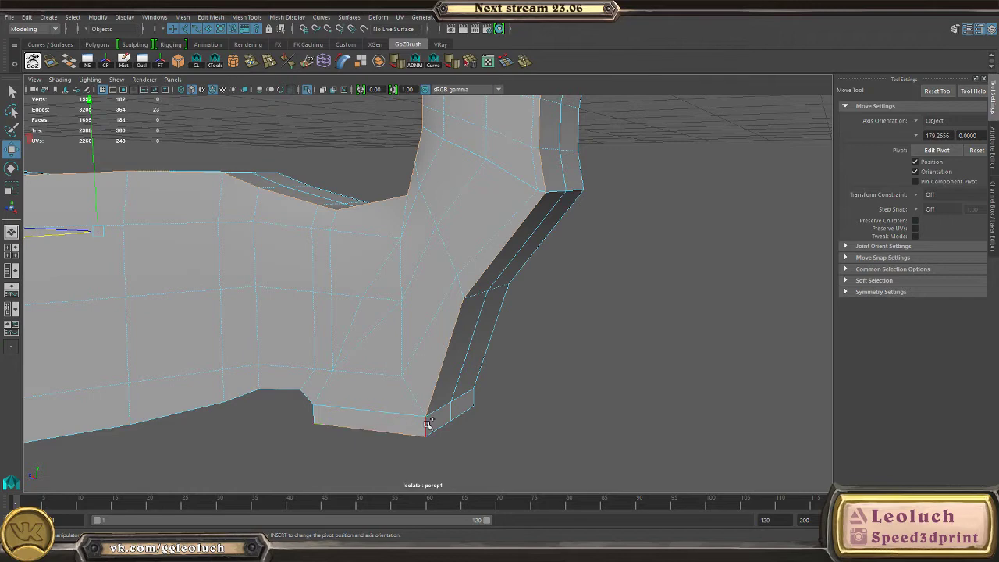
{"action": "left_click", "coordinate": [427, 424], "text": "shift"}
{"action": "left_click", "coordinate": [315, 412], "text": "shift"}
{"action": "double_click", "coordinate": [290, 390], "text": "shift"}
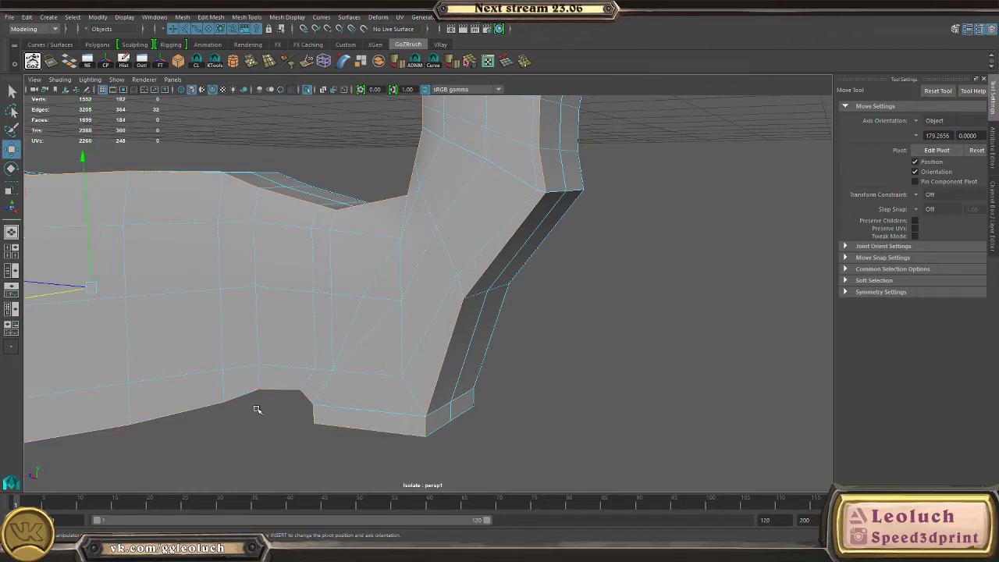
{"action": "middle_click_drag", "start_coordinate": [224, 419], "coordinate": [515, 382], "text": "alt"}
{"action": "left_click_drag", "start_coordinate": [285, 357], "coordinate": [406, 363], "text": "alt"}
{"action": "middle_click_drag", "start_coordinate": [274, 367], "coordinate": [457, 391], "text": "alt"}
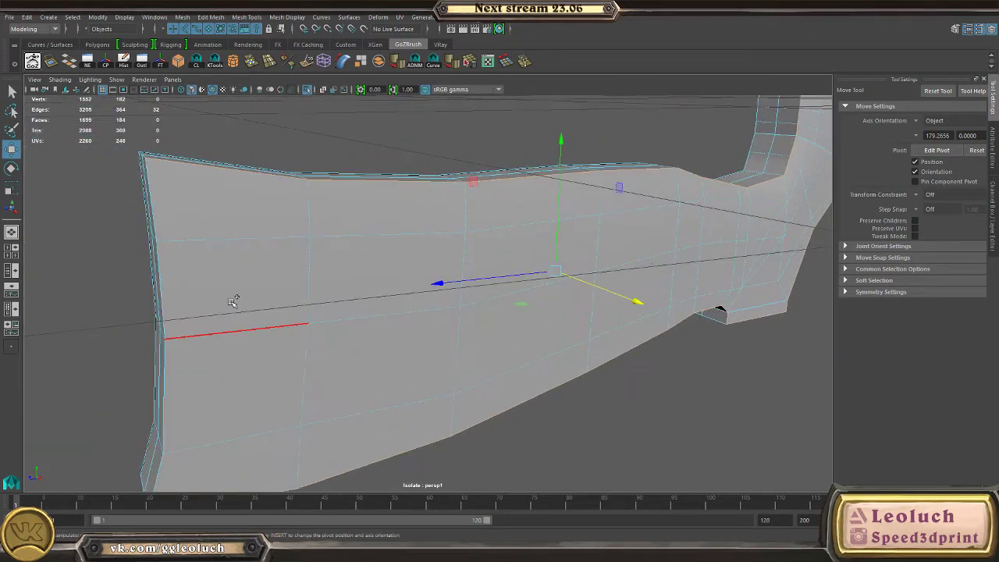
- Restore the stock's outline edge selection and extend it down the butt end
{"action": "key", "text": "Tab"}
{"action": "right_click_drag", "start_coordinate": [240, 300], "coordinate": [145, 263], "text": "alt"}
{"action": "right_click_drag", "start_coordinate": [264, 295], "coordinate": [379, 239]}
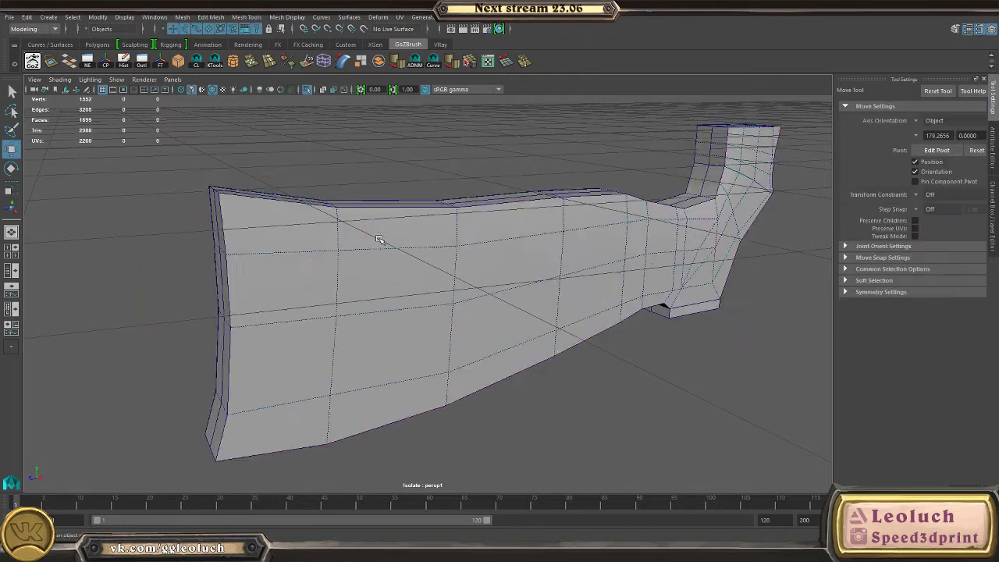
{"action": "right_click_drag", "start_coordinate": [313, 312], "coordinate": [286, 257], "text": "alt"}
{"action": "key", "text": "ctrl+z"}
{"action": "right_click_drag", "start_coordinate": [358, 263], "coordinate": [346, 237]}
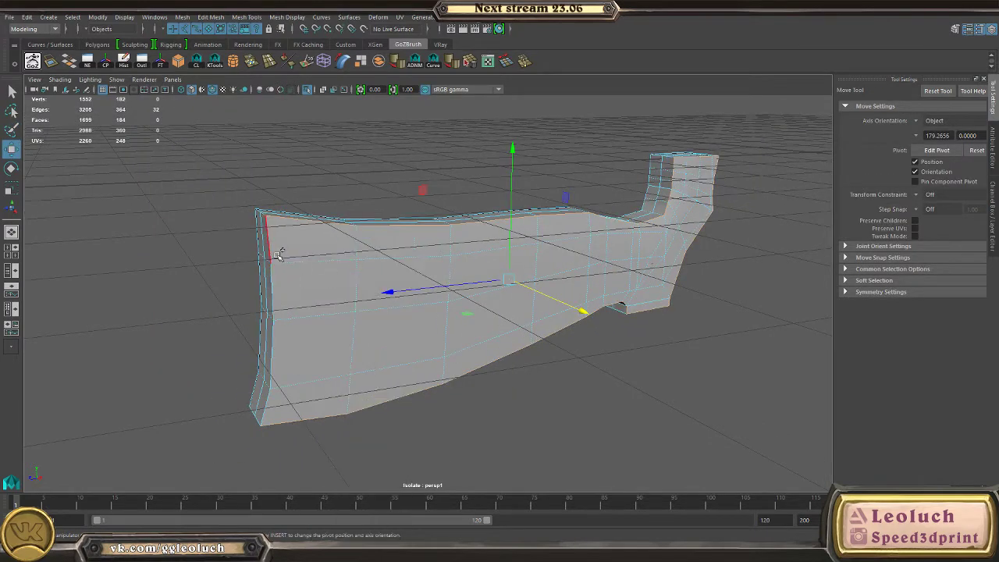
{"action": "left_click_drag", "start_coordinate": [275, 256], "coordinate": [355, 264], "text": "alt"}
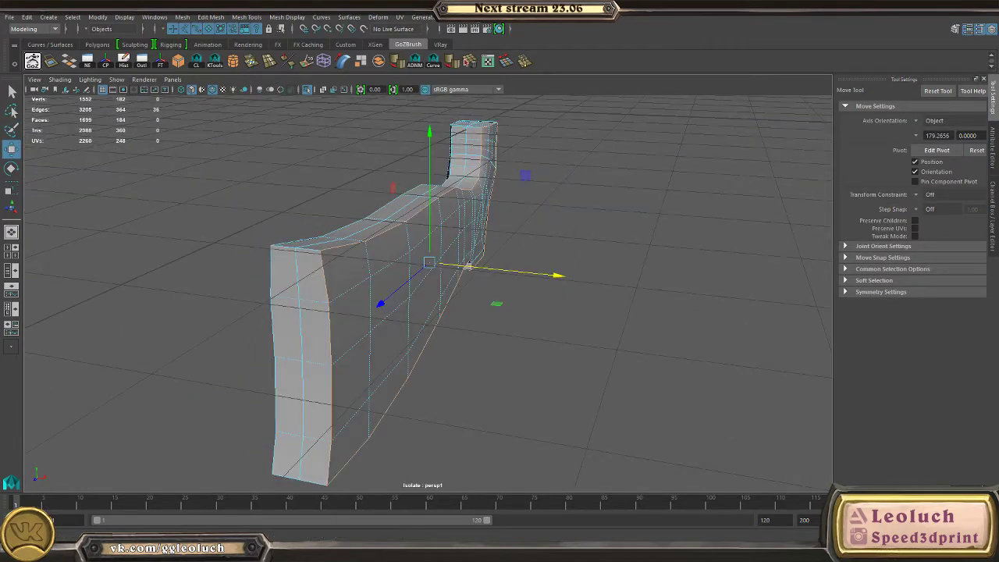
{"action": "right_click_drag", "start_coordinate": [450, 294], "coordinate": [524, 326], "text": "alt"}
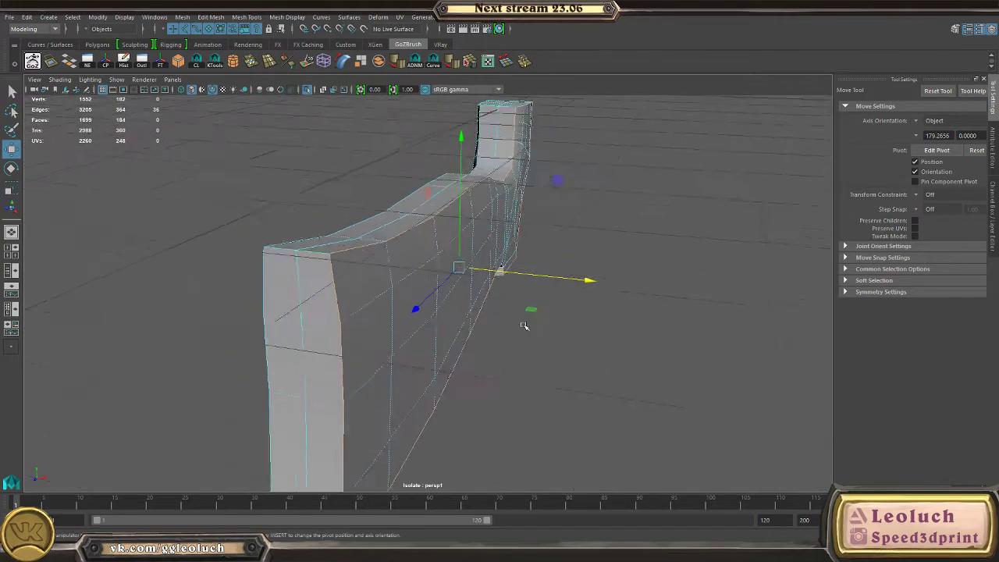
{"action": "left_click_drag", "start_coordinate": [524, 326], "coordinate": [356, 247], "text": "alt"}
{"action": "right_click_drag", "start_coordinate": [357, 247], "coordinate": [309, 244]}
{"action": "left_click", "coordinate": [414, 205]}
{"action": "left_click", "coordinate": [489, 288]}
{"action": "left_click_drag", "start_coordinate": [217, 167], "coordinate": [328, 433]}
{"action": "right_click_drag", "start_coordinate": [378, 309], "coordinate": [440, 233]}
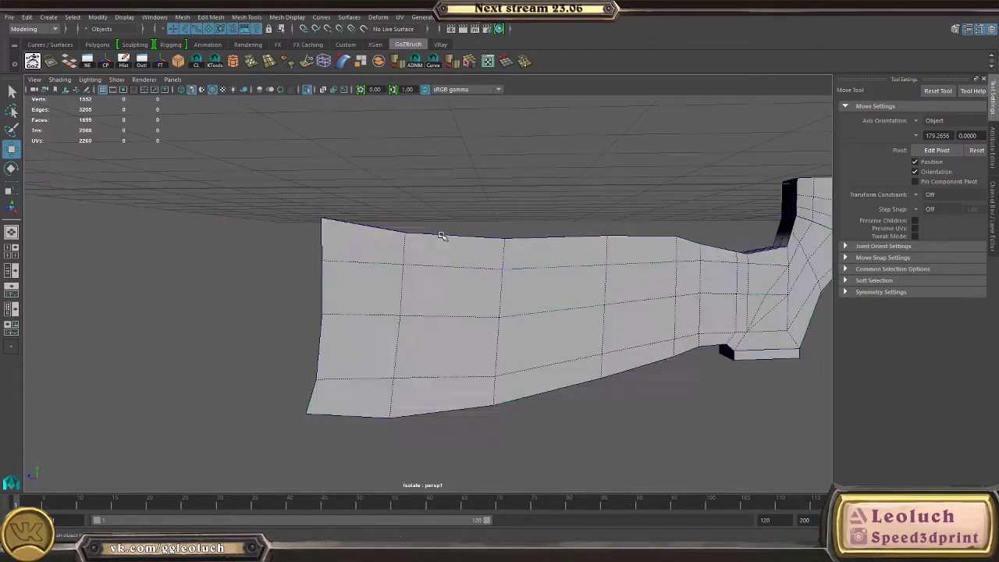
- Duplicate the whole stock in place and isolate the copy
{"action": "left_click", "coordinate": [429, 248]}
{"action": "right_click_drag", "start_coordinate": [409, 263], "coordinate": [400, 291]}
{"action": "right_click_drag", "start_coordinate": [466, 250], "coordinate": [465, 249]}
{"action": "key", "text": "ctrl+d"}
{"action": "key", "text": "ctrl+1"}
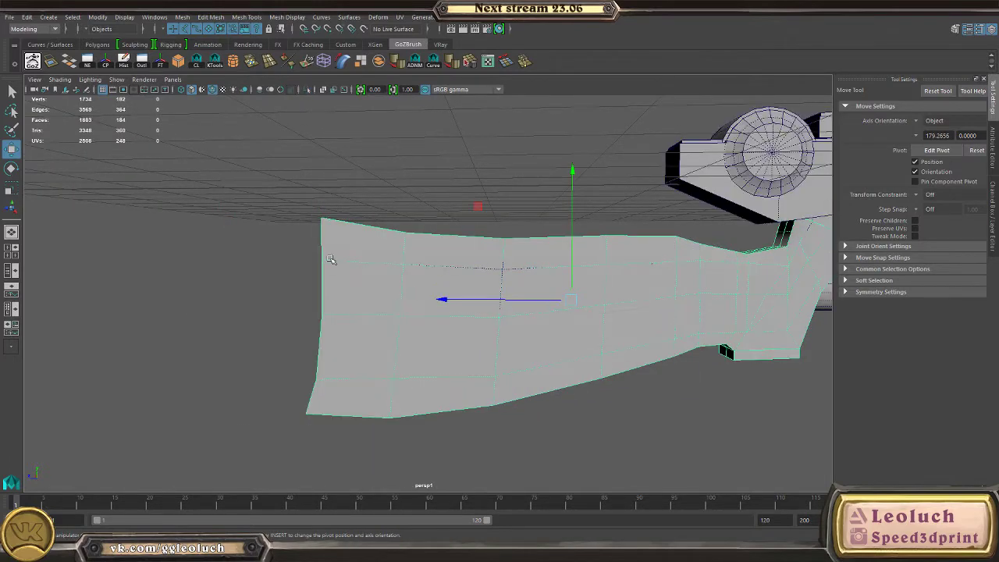
{"action": "key", "text": "ctrl+1"}
- Delete all faces of the duplicated stock except the column of faces at the butt end
{"action": "right_click_drag", "start_coordinate": [328, 250], "coordinate": [280, 264]}
{"action": "left_click_drag", "start_coordinate": [244, 160], "coordinate": [326, 434]}
{"action": "right_click_drag", "start_coordinate": [377, 263], "coordinate": [377, 293]}
{"action": "left_click_drag", "start_coordinate": [254, 180], "coordinate": [359, 450]}
{"action": "key", "text": "ctrl+shift+i"}
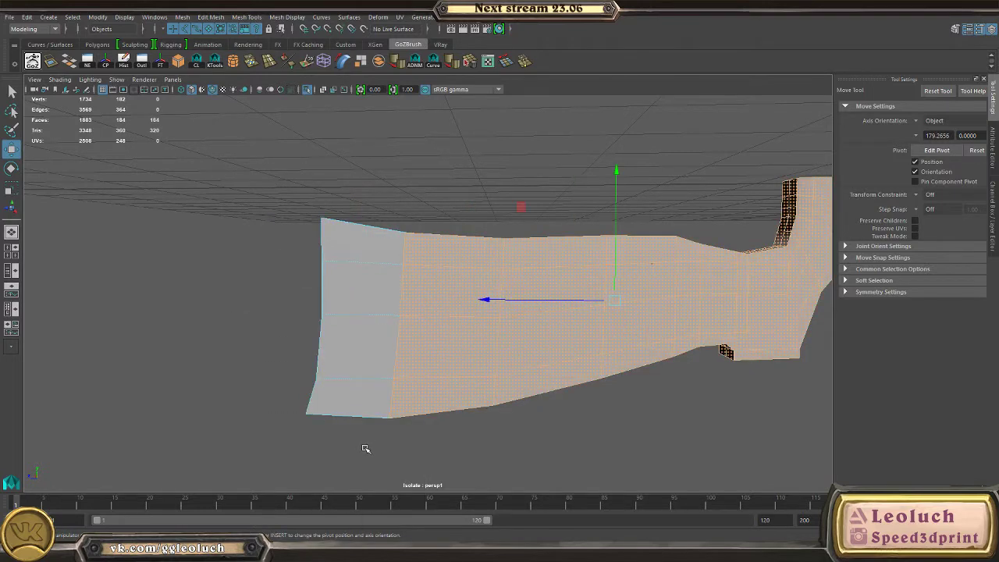
{"action": "key", "text": "Delete"}
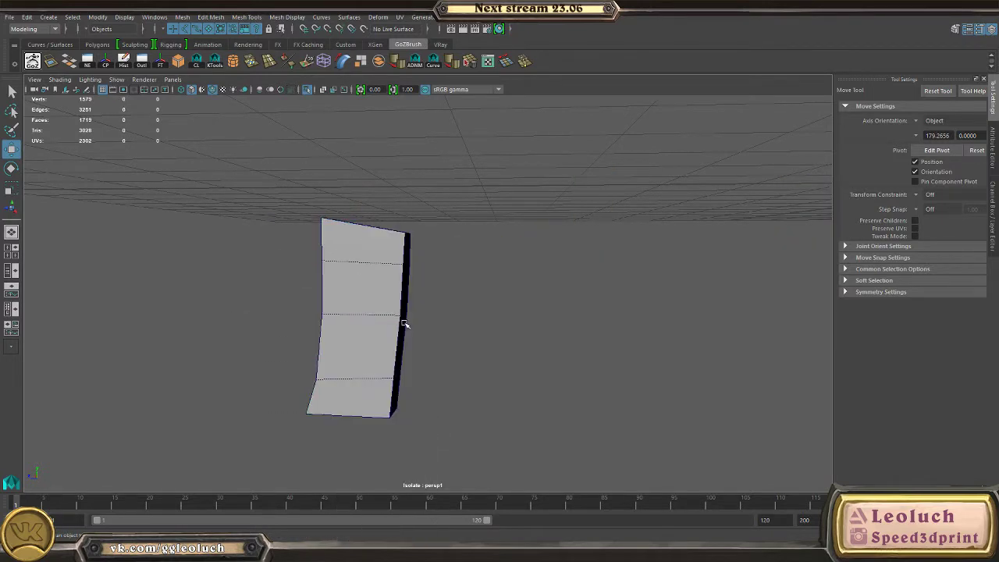
- Exit the butt piece's isolation and isolate the complete original stock instead
{"action": "left_click", "coordinate": [363, 313]}
{"action": "left_click", "coordinate": [509, 281]}
{"action": "left_click", "coordinate": [406, 270]}
{"action": "key", "text": "ctrl+1"}
{"action": "left_click", "coordinate": [468, 289]}
{"action": "key", "text": "ctrl+1"}
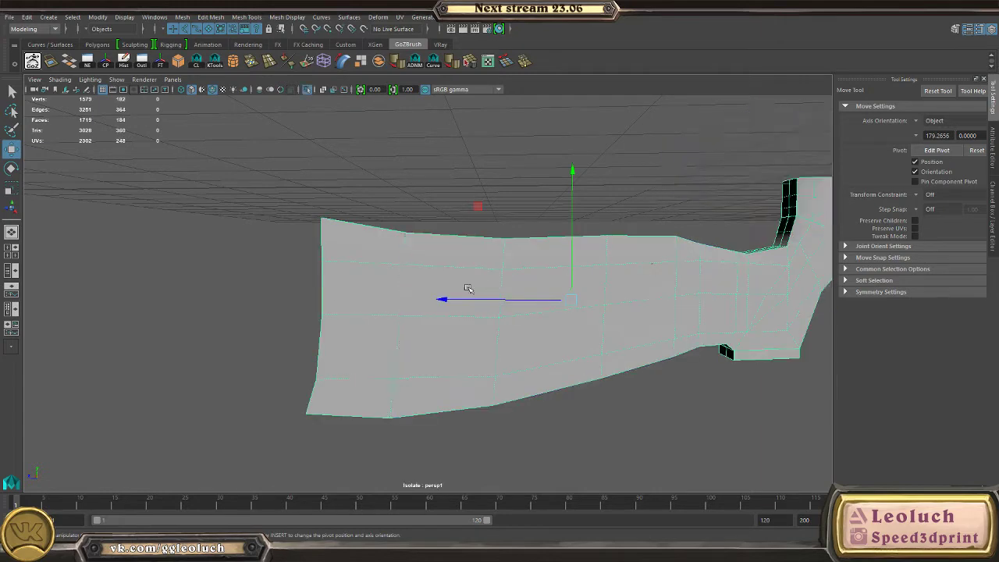
- Select the top outline edges and the butt-end outline on one side of the stock, undoing the unwanted additional edges
{"action": "left_click_drag", "start_coordinate": [468, 289], "coordinate": [495, 296], "text": "alt"}
{"action": "scroll", "coordinate": [437, 269], "scroll_direction": "up", "scroll_amount": 3}
{"action": "right_click_drag", "start_coordinate": [375, 239], "coordinate": [375, 210]}
{"action": "double_click", "coordinate": [354, 230]}
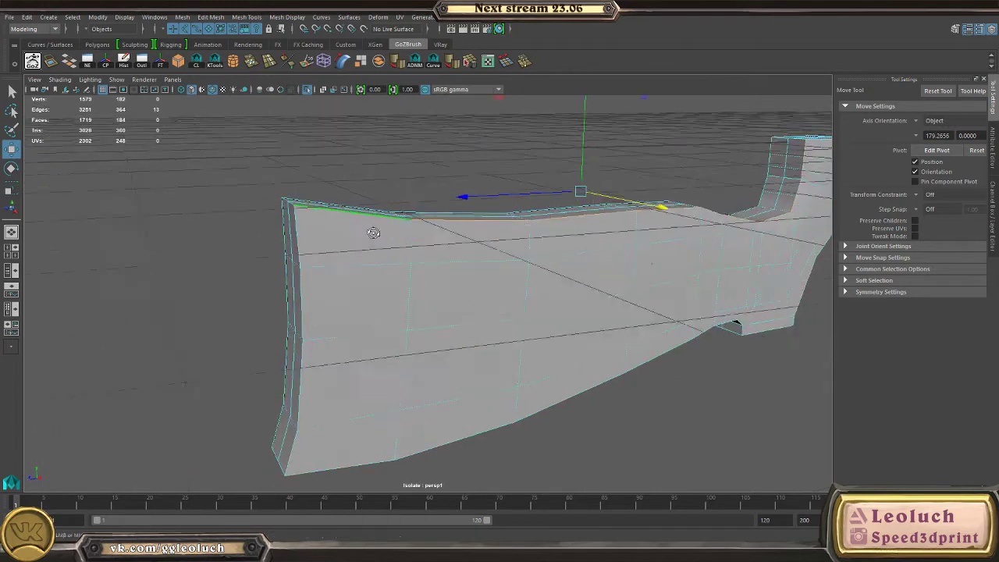
{"action": "left_click_drag", "start_coordinate": [373, 232], "coordinate": [348, 265], "text": "alt"}
{"action": "double_click", "coordinate": [320, 264], "text": "shift"}
{"action": "middle_click_drag", "start_coordinate": [372, 398], "coordinate": [382, 295], "text": "alt"}
{"action": "left_click_drag", "start_coordinate": [382, 294], "coordinate": [375, 238], "text": "alt"}
{"action": "double_click", "coordinate": [357, 361], "text": "shift"}
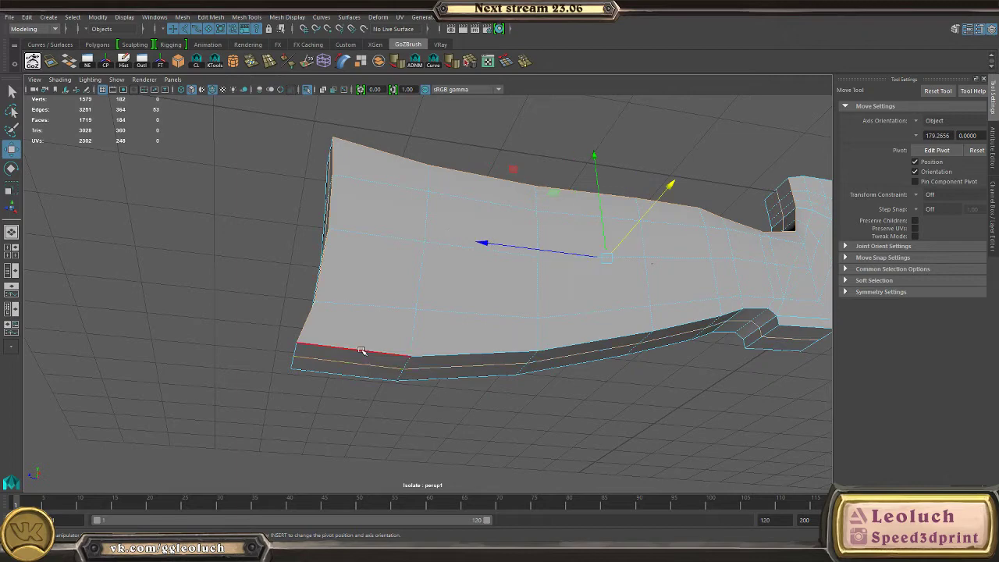
{"action": "key", "text": "ctrl+z"}
{"action": "key", "text": "ctrl+z"}
- Add that side's outline edges around the underside notch, the lower block and the upright neck to the selection
{"action": "middle_click_drag", "start_coordinate": [804, 314], "coordinate": [530, 323], "text": "alt"}
{"action": "left_click_drag", "start_coordinate": [531, 323], "coordinate": [463, 362], "text": "alt"}
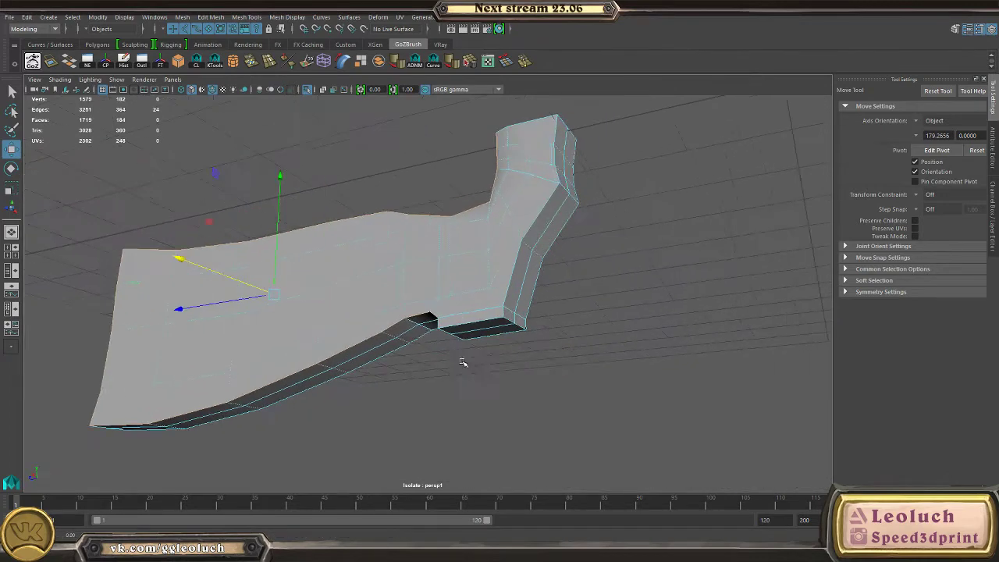
{"action": "scroll", "coordinate": [398, 323], "scroll_direction": "up", "scroll_amount": 5}
{"action": "left_click_drag", "start_coordinate": [428, 329], "coordinate": [307, 314], "text": "alt"}
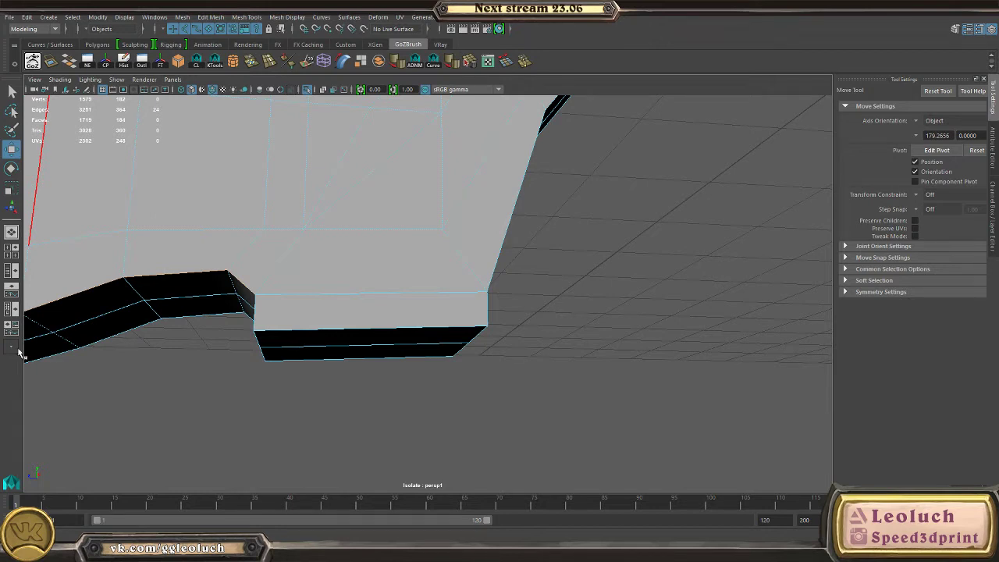
{"action": "left_click_drag", "start_coordinate": [205, 228], "coordinate": [306, 245], "text": "alt"}
{"action": "left_click", "coordinate": [193, 285], "text": "shift"}
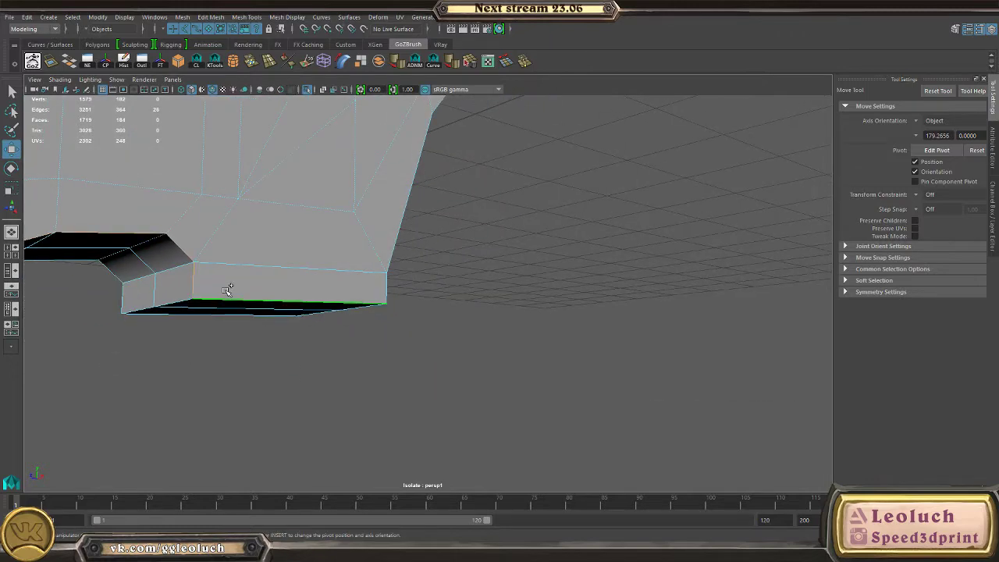
{"action": "left_click", "coordinate": [227, 289], "text": "shift"}
{"action": "left_click", "coordinate": [395, 286], "text": "shift"}
{"action": "left_click_drag", "start_coordinate": [434, 281], "coordinate": [348, 328], "text": "alt"}
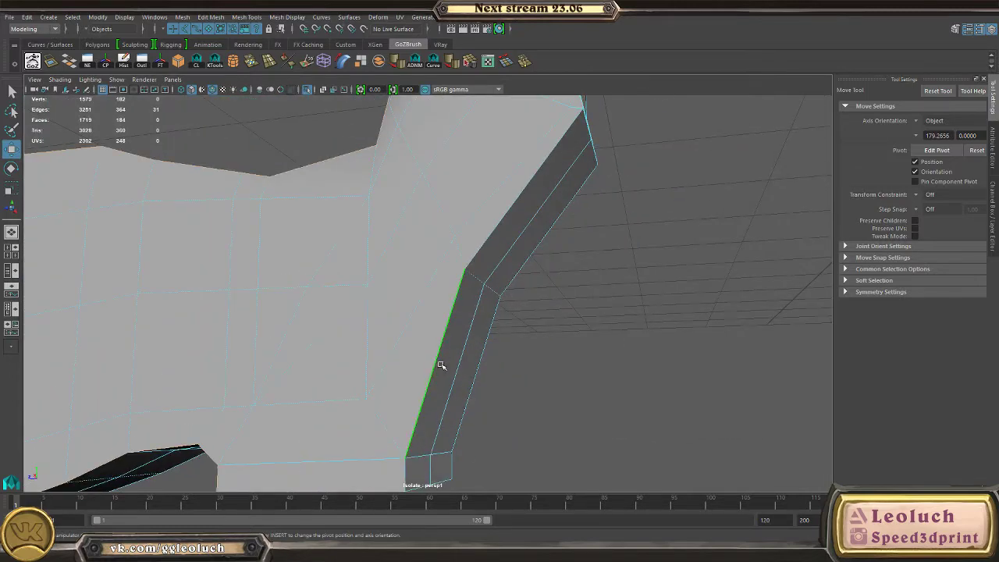
{"action": "right_click_drag", "start_coordinate": [441, 365], "coordinate": [390, 225], "text": "alt"}
{"action": "middle_click_drag", "start_coordinate": [390, 226], "coordinate": [435, 341], "text": "alt"}
{"action": "left_click_drag", "start_coordinate": [435, 341], "coordinate": [394, 198], "text": "alt"}
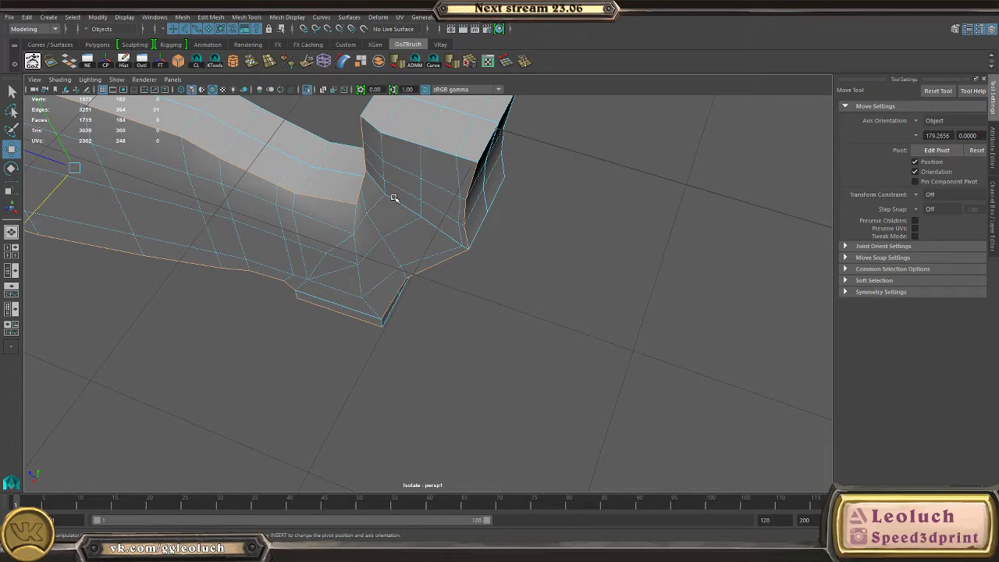
{"action": "double_click", "coordinate": [471, 154], "text": "shift"}
- Add the short edges across the top and bottom of the butt end and the opposite side's long outline edges
{"action": "right_click_drag", "start_coordinate": [470, 154], "coordinate": [310, 182], "text": "alt"}
{"action": "left_click_drag", "start_coordinate": [309, 182], "coordinate": [307, 250], "text": "alt"}
{"action": "middle_click_drag", "start_coordinate": [308, 249], "coordinate": [468, 261], "text": "alt"}
{"action": "left_click_drag", "start_coordinate": [468, 261], "coordinate": [464, 206], "text": "alt"}
{"action": "middle_click_drag", "start_coordinate": [463, 206], "coordinate": [468, 215], "text": "alt"}
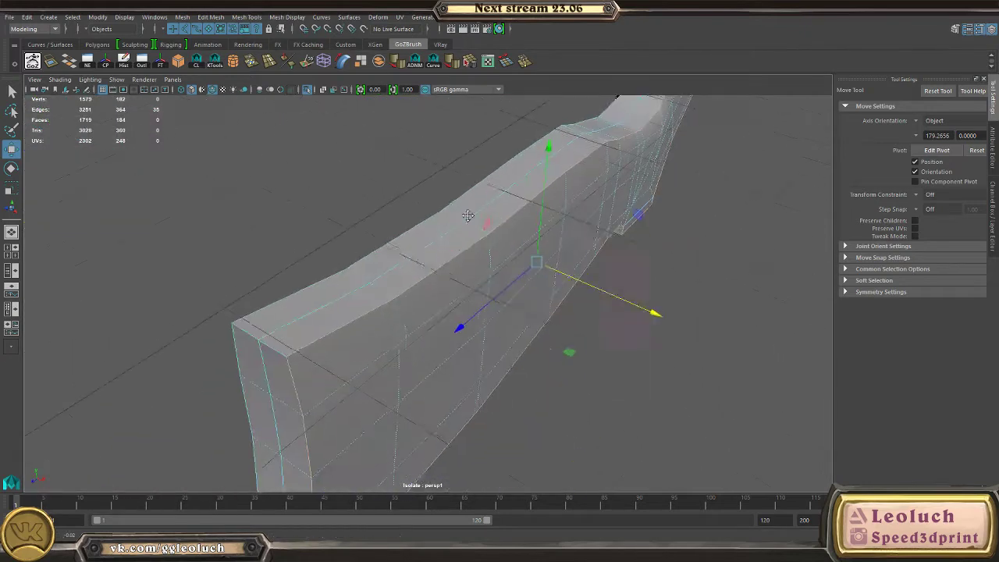
{"action": "right_click_drag", "start_coordinate": [468, 215], "coordinate": [414, 344], "text": "alt"}
{"action": "middle_click_drag", "start_coordinate": [413, 343], "coordinate": [468, 105], "text": "alt"}
{"action": "left_click", "coordinate": [336, 250], "text": "shift"}
{"action": "left_click", "coordinate": [296, 238], "text": "shift"}
{"action": "left_click_drag", "start_coordinate": [466, 261], "coordinate": [441, 148], "text": "alt"}
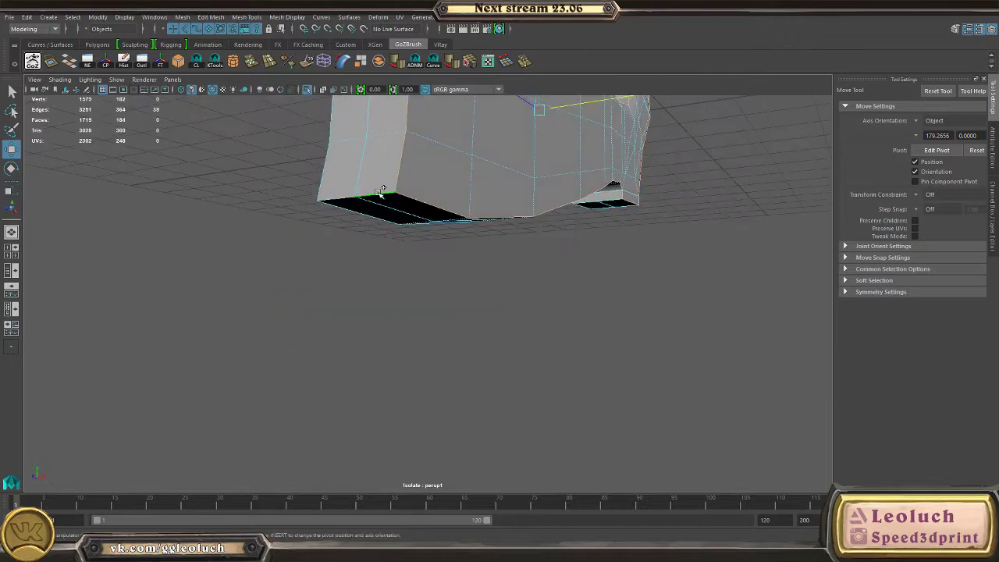
{"action": "left_click_drag", "start_coordinate": [380, 192], "coordinate": [466, 419], "text": "alt"}
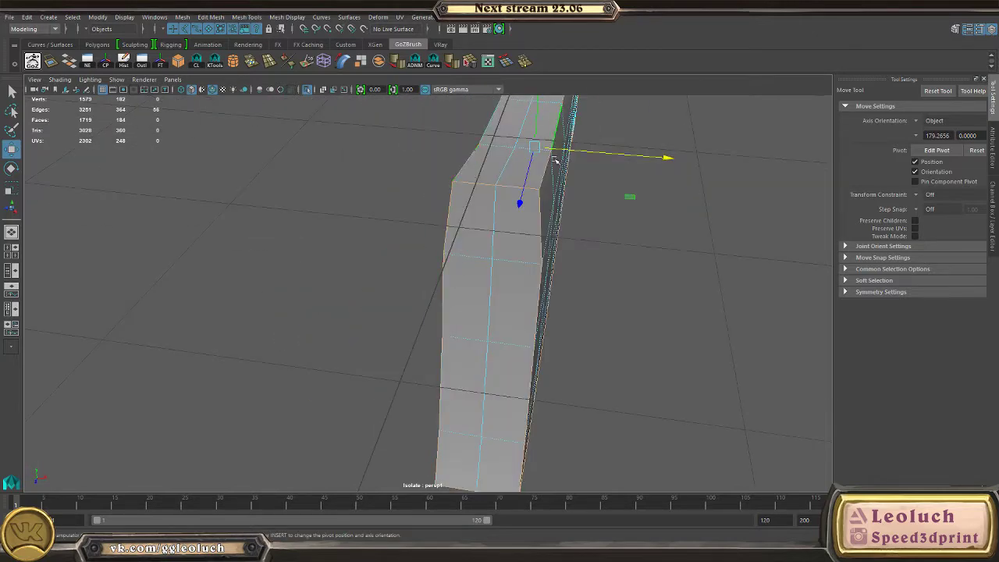
- Complete the opposite side's outline selection with the edges of the upright neck, the lower block and the notch
{"action": "left_click_drag", "start_coordinate": [554, 160], "coordinate": [458, 327], "text": "alt"}
{"action": "left_click_drag", "start_coordinate": [415, 222], "coordinate": [355, 267], "text": "alt"}
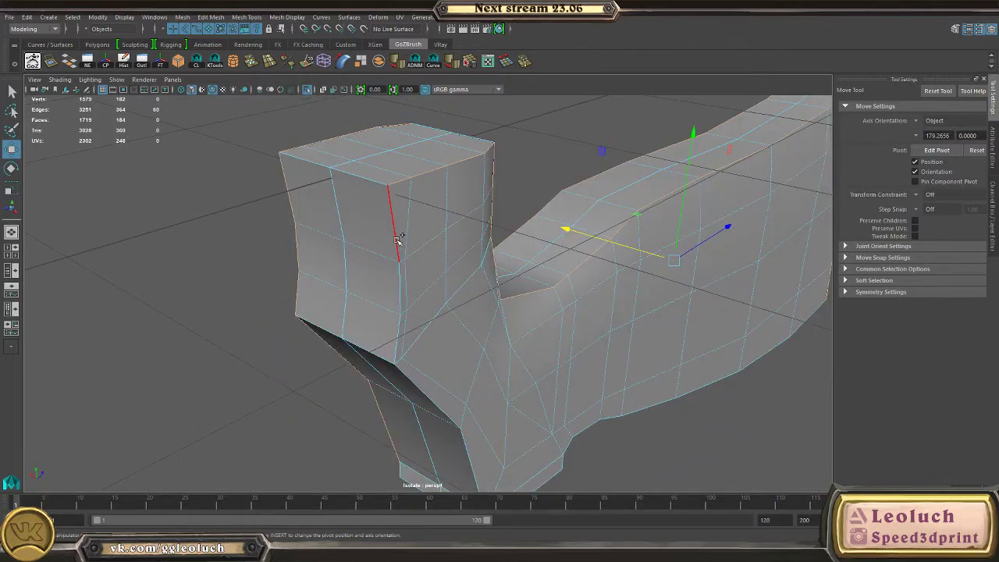
{"action": "double_click", "coordinate": [396, 240], "text": "shift"}
{"action": "left_click_drag", "start_coordinate": [396, 240], "coordinate": [446, 256], "text": "alt"}
{"action": "left_click", "coordinate": [453, 362], "text": "shift"}
{"action": "left_click_drag", "start_coordinate": [452, 362], "coordinate": [544, 348], "text": "alt"}
{"action": "left_click_drag", "start_coordinate": [429, 355], "coordinate": [451, 309], "text": "alt"}
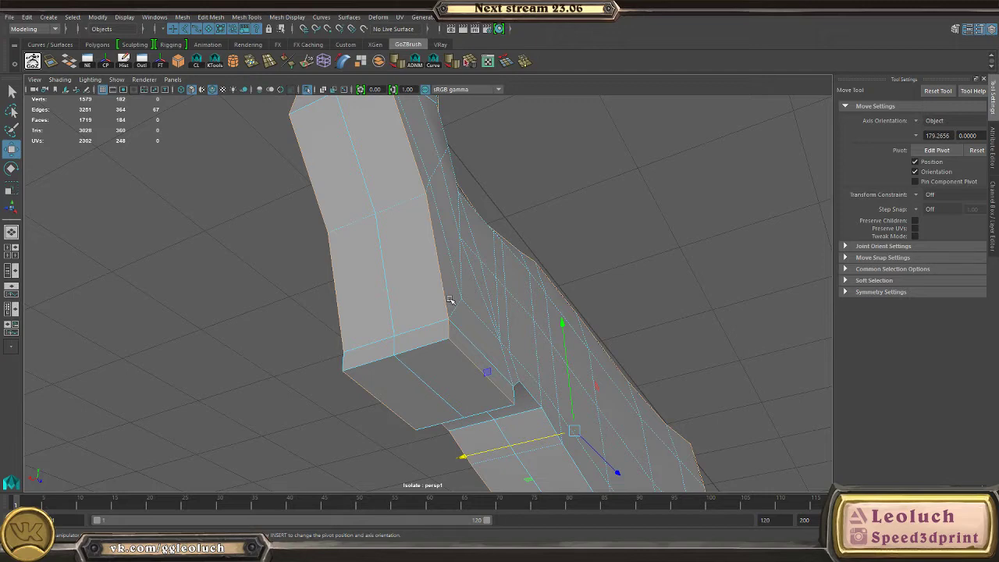
{"action": "scroll", "coordinate": [422, 284], "scroll_direction": "up", "scroll_amount": 1}
{"action": "double_click", "coordinate": [432, 352], "text": "shift"}
{"action": "left_click_drag", "start_coordinate": [433, 351], "coordinate": [546, 340], "text": "alt"}
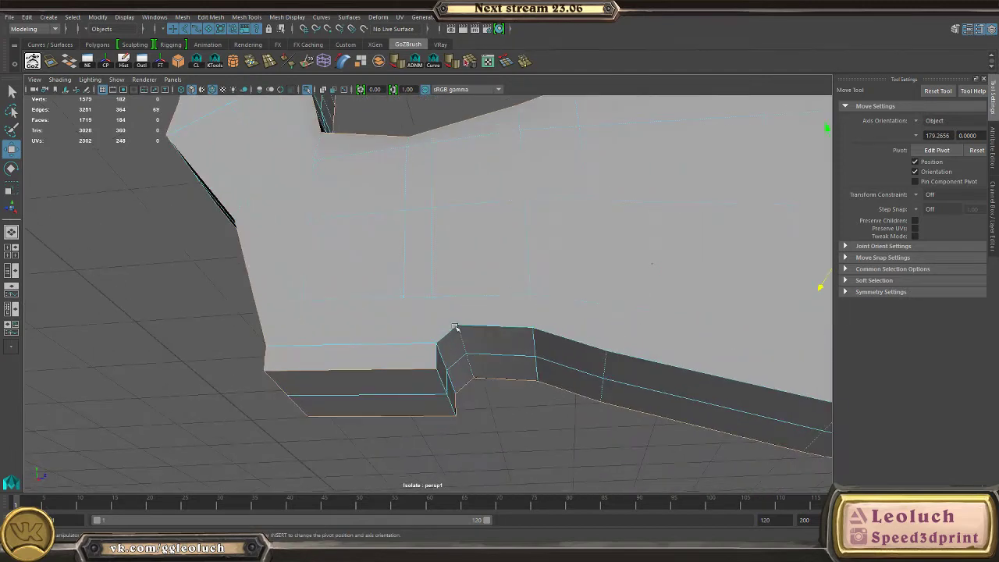
{"action": "left_click_drag", "start_coordinate": [452, 327], "coordinate": [339, 356], "text": "alt"}
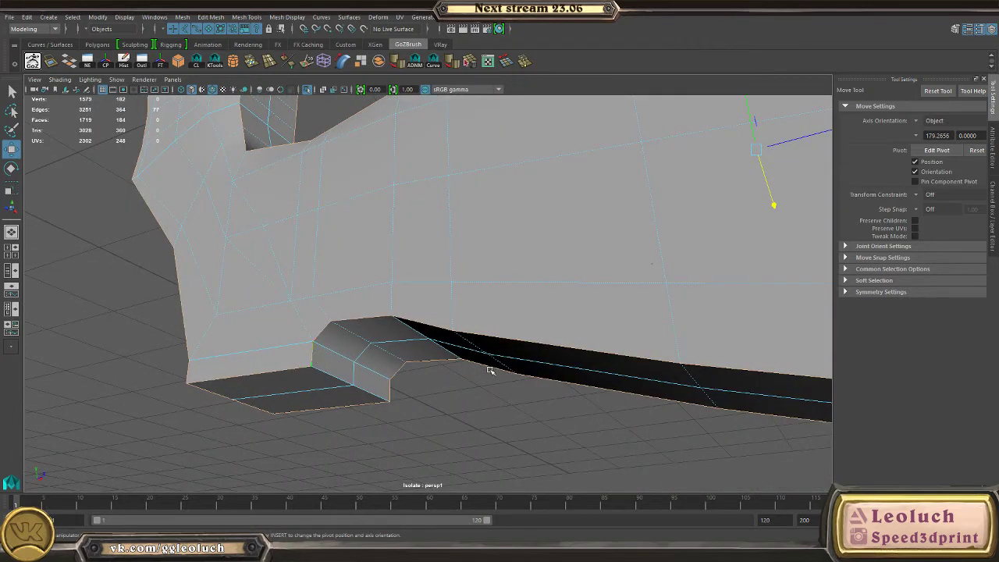
- Try to bevel the selected outline edges around the whole stock
{"action": "scroll", "coordinate": [490, 370], "scroll_direction": "down", "scroll_amount": 5}
{"action": "left_click_drag", "start_coordinate": [490, 370], "coordinate": [455, 348], "text": "alt"}
{"action": "scroll", "coordinate": [455, 348], "scroll_direction": "up", "scroll_amount": 1}
{"action": "key", "text": "ctrl+b"}
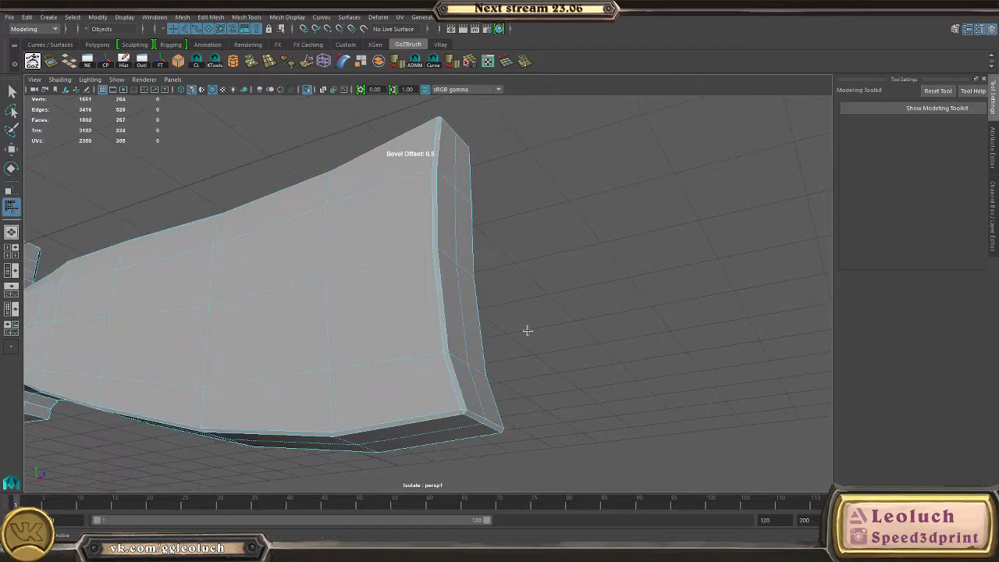
{"action": "left_click_drag", "start_coordinate": [506, 309], "coordinate": [330, 254]}
{"action": "key", "text": "w"}
{"action": "left_click", "coordinate": [417, 306]}
{"action": "left_click_drag", "start_coordinate": [417, 306], "coordinate": [217, 274], "text": "alt"}
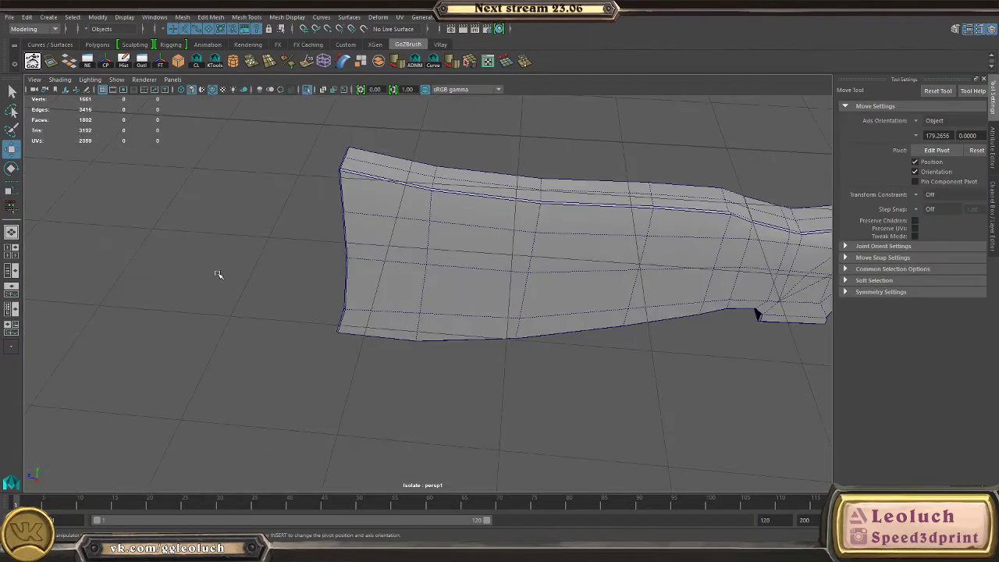
- Check the bevelled stock in smooth mesh preview, and undo the bevel to return to the outline edge selection
{"action": "middle_click_drag", "start_coordinate": [367, 281], "coordinate": [116, 312], "text": "alt"}
{"action": "left_click_drag", "start_coordinate": [117, 313], "coordinate": [174, 317], "text": "alt"}
{"action": "key", "text": "3"}
{"action": "left_click_drag", "start_coordinate": [538, 254], "coordinate": [536, 148], "text": "alt"}
{"action": "middle_click_drag", "start_coordinate": [535, 148], "coordinate": [243, 276], "text": "alt"}
{"action": "right_click_drag", "start_coordinate": [243, 276], "coordinate": [374, 327], "text": "alt"}
{"action": "left_click_drag", "start_coordinate": [375, 328], "coordinate": [398, 318], "text": "alt"}
{"action": "left_click", "coordinate": [485, 270]}
{"action": "key", "text": "1"}
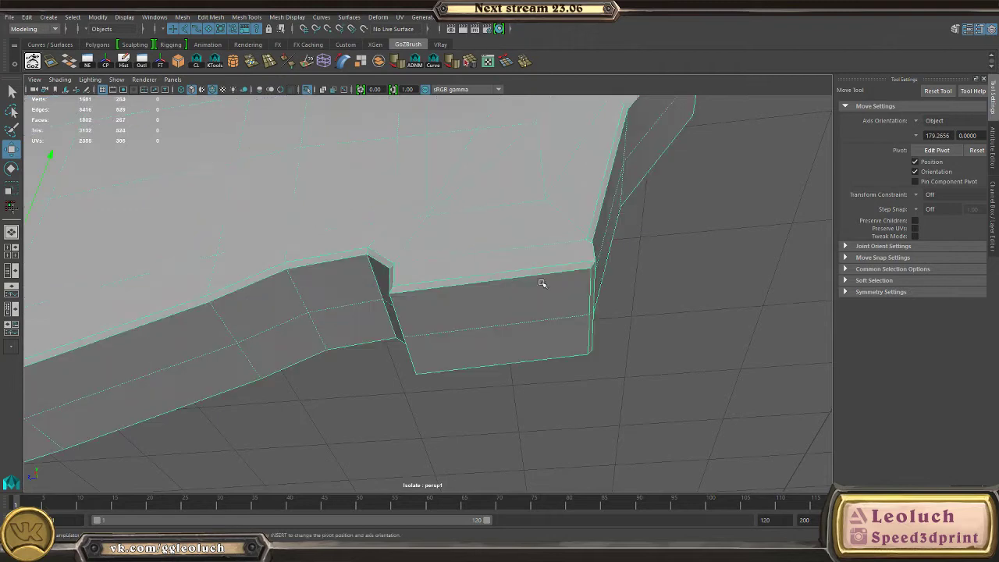
{"action": "left_click_drag", "start_coordinate": [542, 283], "coordinate": [445, 358], "text": "alt"}
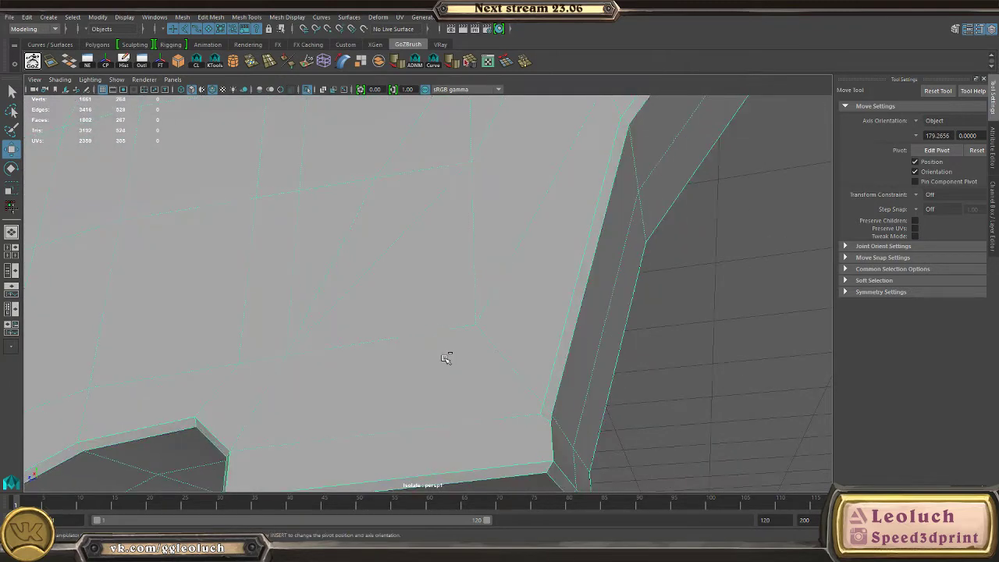
{"action": "key", "text": "ctrl+z"}
{"action": "key", "text": "ctrl+z"}
{"action": "key", "text": "ctrl+z"}
{"action": "key", "text": "ctrl+z"}
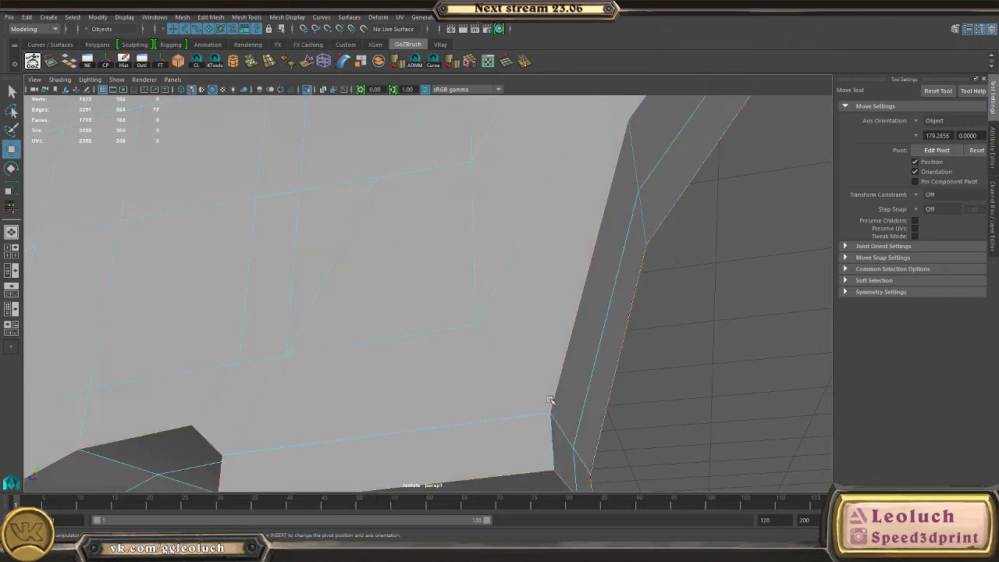
- Add the missing edges at the lower block's front corner to the outline edge selection
{"action": "left_click_drag", "start_coordinate": [551, 401], "coordinate": [542, 362], "text": "alt"}
{"action": "right_click_drag", "start_coordinate": [539, 260], "coordinate": [531, 217]}
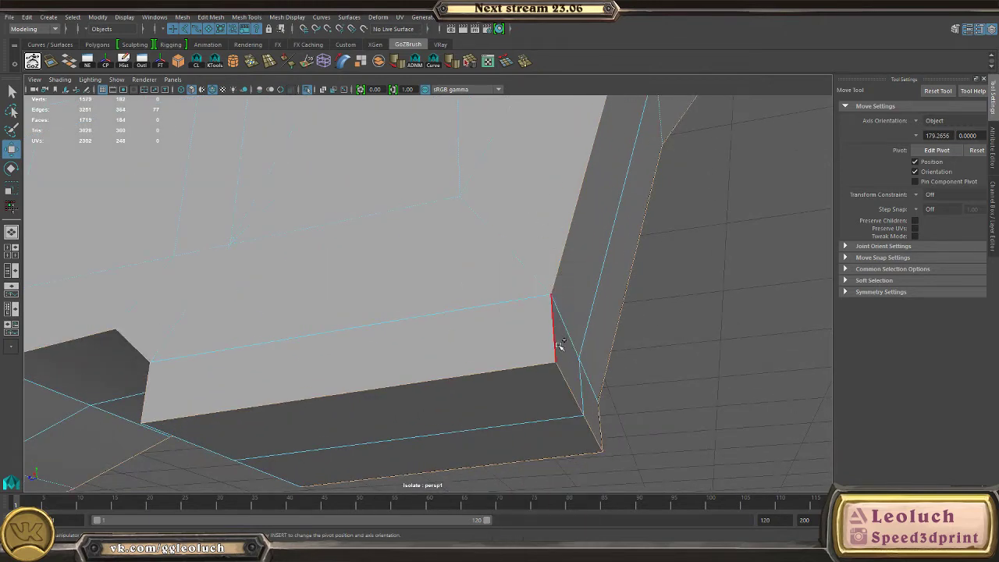
{"action": "left_click", "coordinate": [560, 343], "text": "shift"}
{"action": "left_click_drag", "start_coordinate": [560, 343], "coordinate": [654, 353], "text": "alt"}
{"action": "left_click_drag", "start_coordinate": [707, 307], "coordinate": [680, 301], "text": "alt"}
{"action": "double_click", "coordinate": [710, 287], "text": "shift"}
{"action": "scroll", "coordinate": [285, 257], "scroll_direction": "down", "scroll_amount": 3}
{"action": "left_click_drag", "start_coordinate": [286, 257], "coordinate": [277, 294], "text": "alt"}
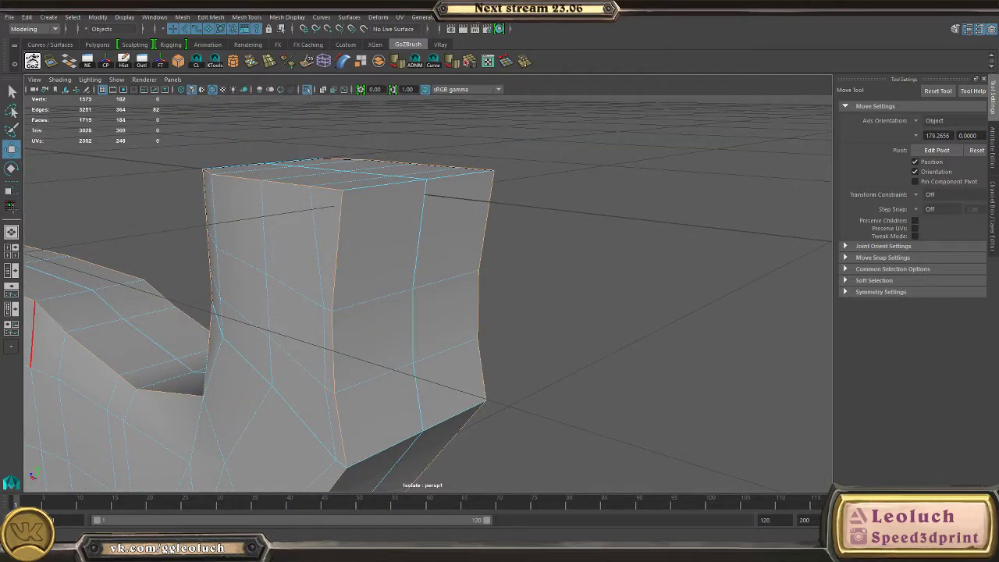
- Add the edges running across the front of the upright neck at its lower bend to the selection
{"action": "left_click_drag", "start_coordinate": [554, 285], "coordinate": [530, 254], "text": "alt"}
{"action": "double_click", "coordinate": [286, 375], "text": "shift"}
{"action": "left_click_drag", "start_coordinate": [306, 336], "coordinate": [380, 357], "text": "alt"}
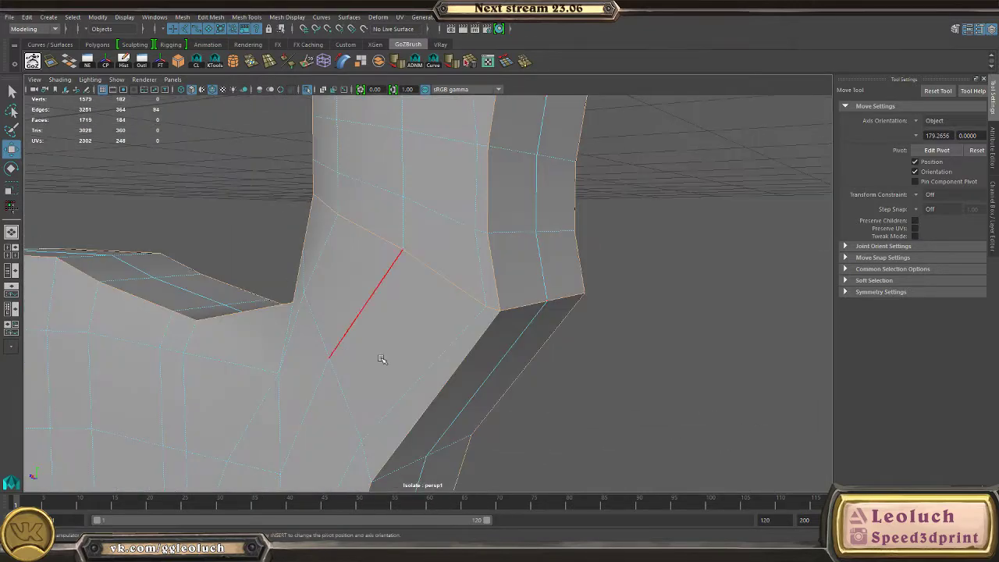
{"action": "double_click", "coordinate": [538, 302], "text": "shift"}
{"action": "left_click_drag", "start_coordinate": [616, 355], "coordinate": [655, 352], "text": "alt"}
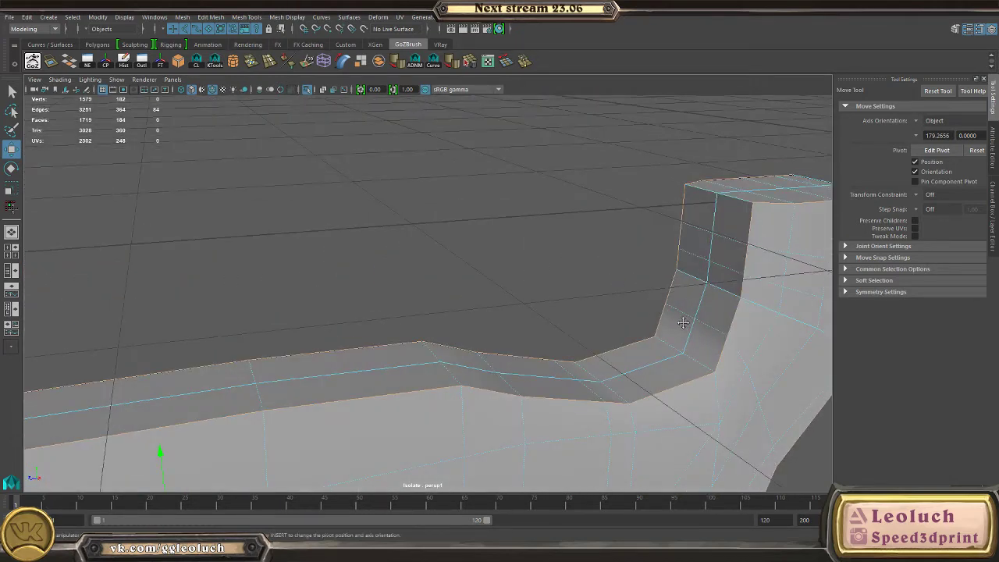
- Bevel the completed outline edge selection with a narrow offset and return to object selection
{"action": "middle_click_drag", "start_coordinate": [683, 322], "coordinate": [659, 267], "text": "alt"}
{"action": "middle_click_drag", "start_coordinate": [452, 328], "coordinate": [513, 299], "text": "alt"}
{"action": "left_click_drag", "start_coordinate": [513, 298], "coordinate": [461, 319], "text": "alt"}
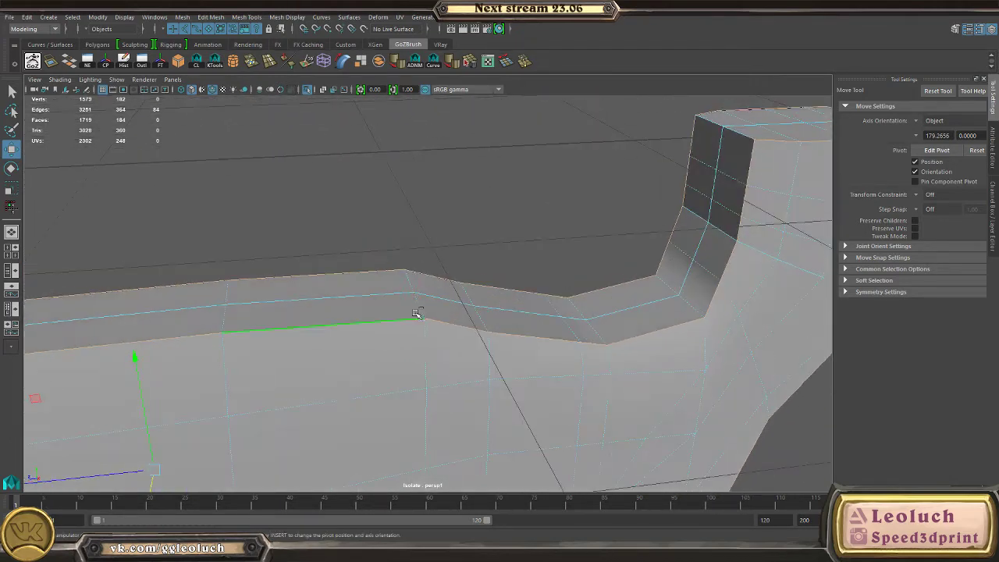
{"action": "left_click_drag", "start_coordinate": [411, 279], "coordinate": [547, 255], "text": "alt"}
{"action": "key", "text": "ctrl+b"}
{"action": "middle_click_drag", "start_coordinate": [594, 304], "coordinate": [319, 309], "text": "alt"}
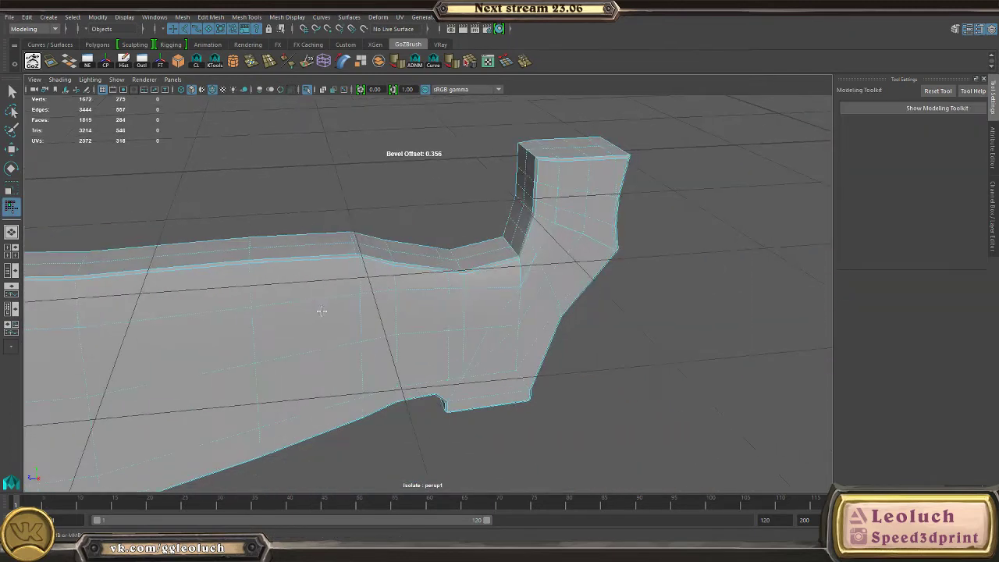
{"action": "left_click_drag", "start_coordinate": [319, 310], "coordinate": [360, 312]}
{"action": "key", "text": "w"}
{"action": "right_click_drag", "start_coordinate": [502, 263], "coordinate": [601, 201]}
- Select the four centre vertices on the curved wall of the underside notch and move them along the stock's length
{"action": "scroll", "coordinate": [555, 260], "scroll_direction": "up", "scroll_amount": 2}
{"action": "middle_click_drag", "start_coordinate": [555, 261], "coordinate": [337, 251], "text": "alt"}
{"action": "left_click_drag", "start_coordinate": [337, 250], "coordinate": [344, 310], "text": "alt"}
{"action": "left_click_drag", "start_coordinate": [284, 254], "coordinate": [425, 318], "text": "alt"}
{"action": "middle_click_drag", "start_coordinate": [425, 318], "coordinate": [422, 333], "text": "alt"}
{"action": "right_click_drag", "start_coordinate": [423, 334], "coordinate": [497, 339], "text": "alt"}
{"action": "right_click_drag", "start_coordinate": [409, 262], "coordinate": [343, 251]}
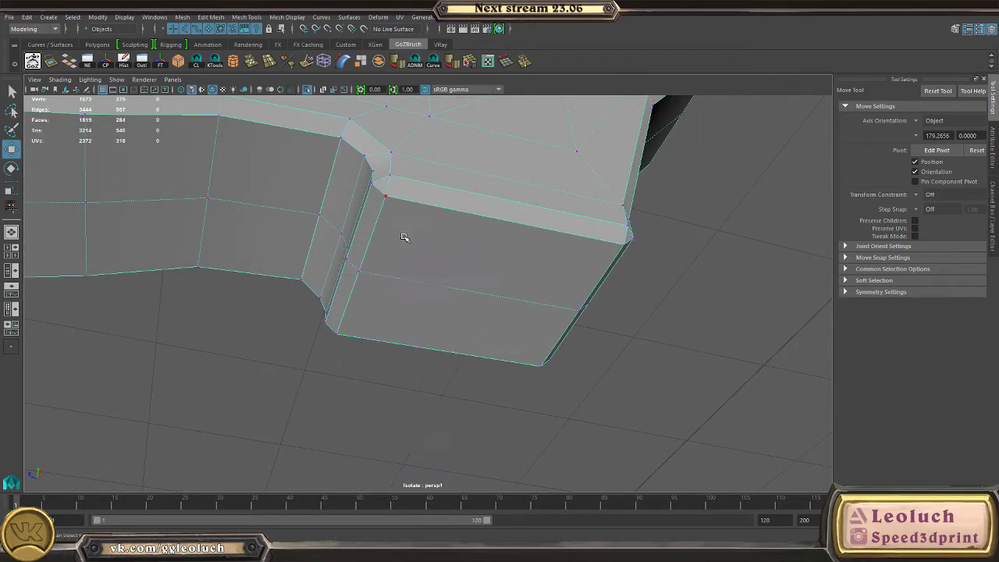
{"action": "left_click_drag", "start_coordinate": [405, 288], "coordinate": [499, 302], "text": "alt"}
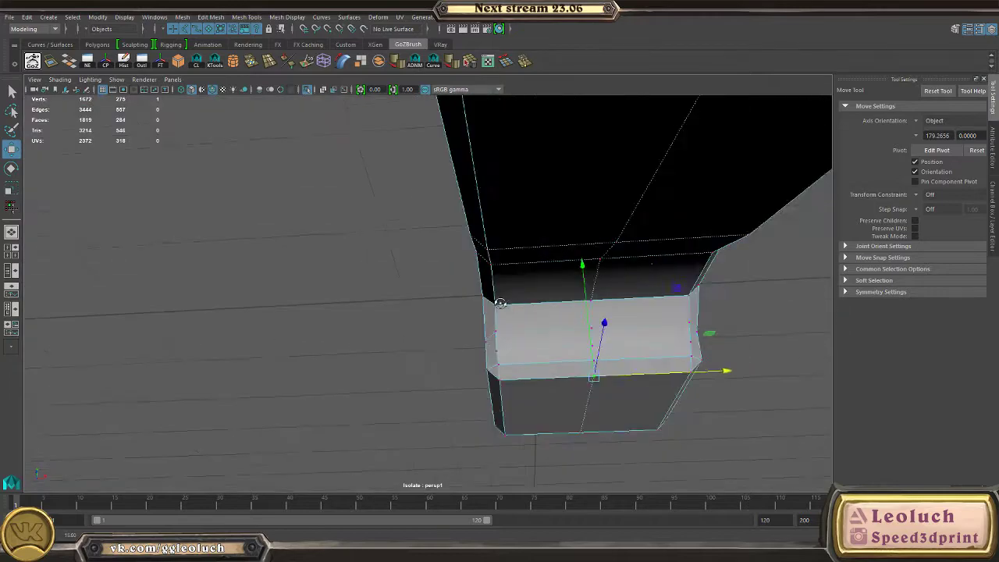
{"action": "middle_click_drag", "start_coordinate": [500, 301], "coordinate": [421, 269], "text": "alt"}
{"action": "right_click_drag", "start_coordinate": [422, 270], "coordinate": [516, 312], "text": "alt"}
{"action": "left_click_drag", "start_coordinate": [517, 312], "coordinate": [542, 313], "text": "alt"}
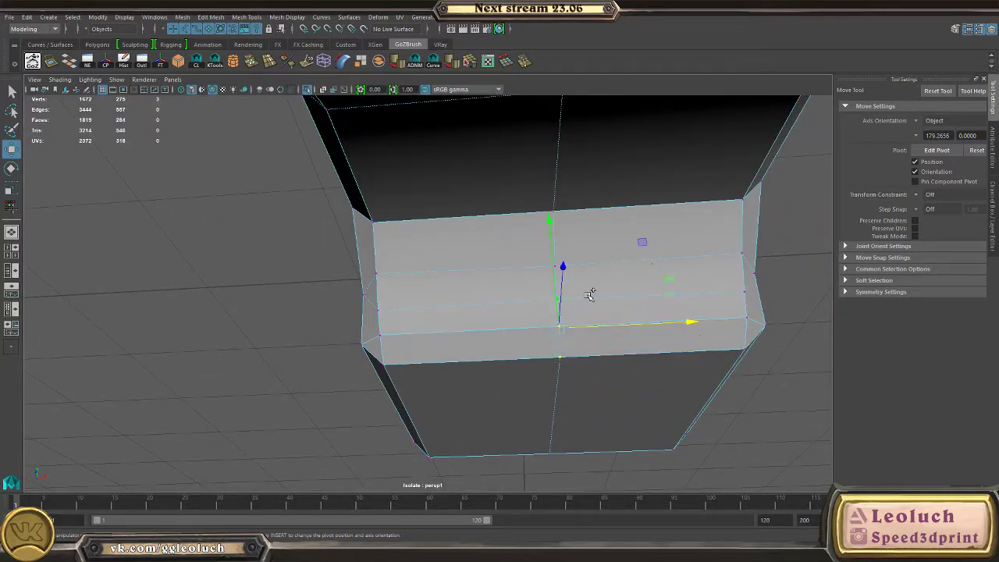
{"action": "left_click_drag", "start_coordinate": [610, 262], "coordinate": [284, 359], "text": "alt"}
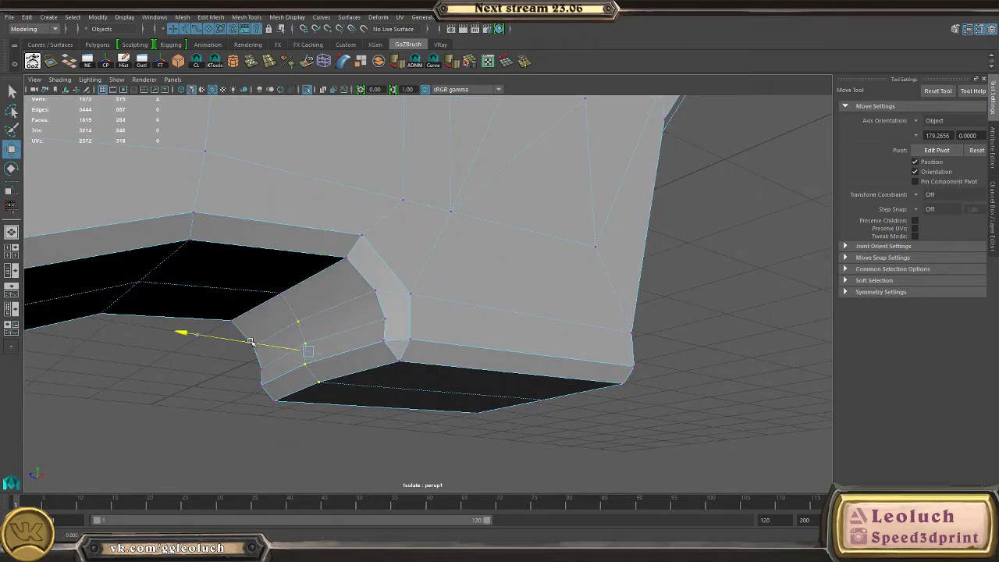
{"action": "left_click_drag", "start_coordinate": [316, 345], "coordinate": [305, 317], "text": "alt"}
- Select the bevel corner vertices on both sides of the lower block's notch edge and scale them across the stock's width
{"action": "right_click_drag", "start_coordinate": [305, 317], "coordinate": [416, 344], "text": "alt"}
{"action": "right_click_drag", "start_coordinate": [366, 262], "coordinate": [301, 250]}
{"action": "left_click_drag", "start_coordinate": [370, 306], "coordinate": [476, 312], "text": "alt"}
{"action": "right_click_drag", "start_coordinate": [548, 343], "coordinate": [500, 327], "text": "alt"}
{"action": "left_click_drag", "start_coordinate": [406, 153], "coordinate": [643, 269], "text": "ctrl"}
{"action": "left_click_drag", "start_coordinate": [590, 236], "coordinate": [515, 273], "text": "alt"}
{"action": "key", "text": "r"}
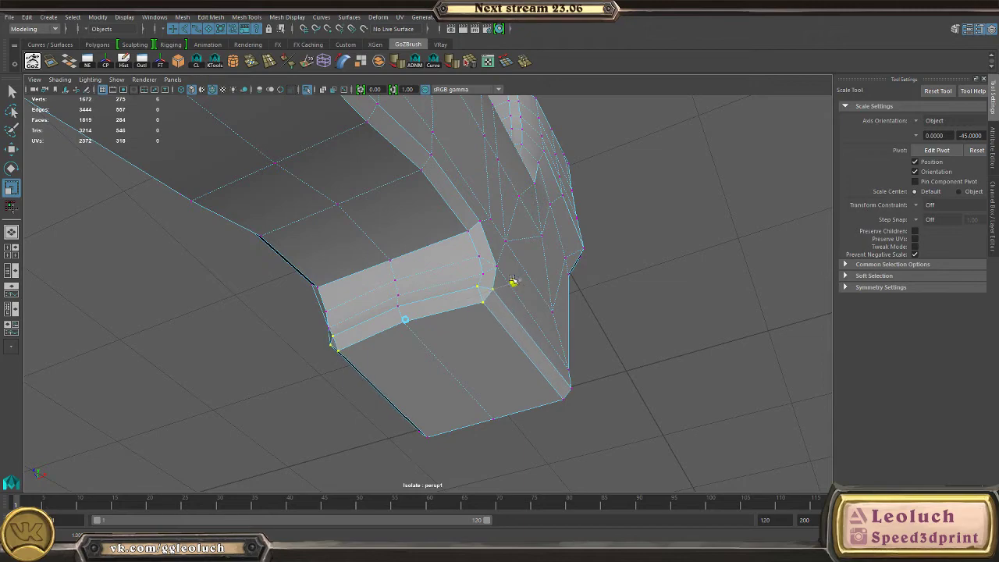
- Inspect the stock's notch, lower block and neck, comparing the smooth mesh preview with the unsmoothed mesh
{"action": "left_click", "coordinate": [653, 345]}
{"action": "key", "text": "3"}
{"action": "right_click_drag", "start_coordinate": [497, 312], "coordinate": [639, 184]}
{"action": "left_click_drag", "start_coordinate": [640, 184], "coordinate": [358, 276], "text": "alt"}
{"action": "left_click", "coordinate": [403, 286]}
{"action": "key", "text": "1"}
{"action": "right_click_drag", "start_coordinate": [437, 263], "coordinate": [289, 254], "text": "alt"}
{"action": "left_click_drag", "start_coordinate": [290, 254], "coordinate": [369, 266], "text": "alt"}
{"action": "key", "text": "3"}
{"action": "left_click", "coordinate": [614, 344]}
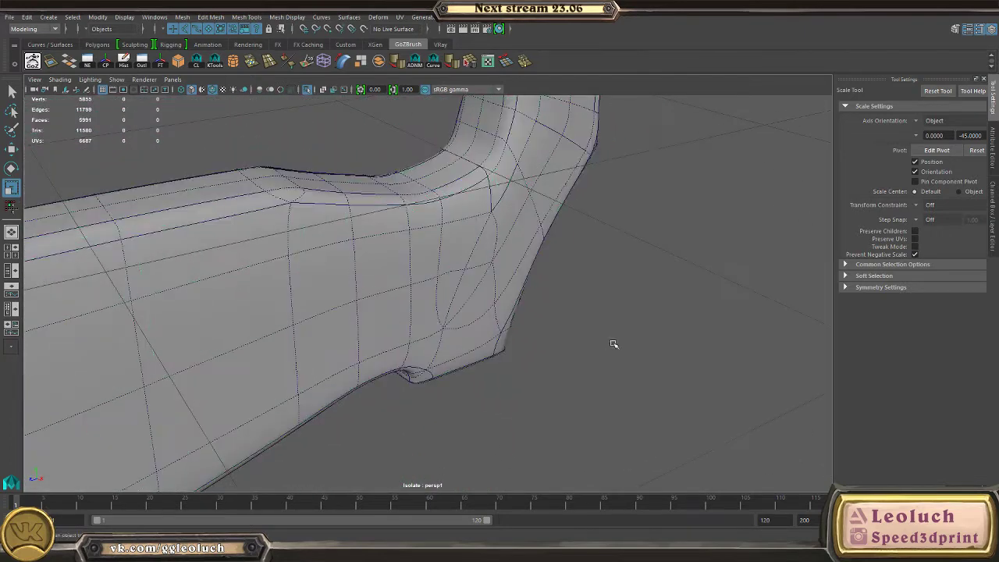
{"action": "left_click_drag", "start_coordinate": [614, 344], "coordinate": [572, 329], "text": "alt"}
{"action": "left_click", "coordinate": [470, 302]}
{"action": "key", "text": "1"}
{"action": "right_click_drag", "start_coordinate": [546, 375], "coordinate": [631, 423], "text": "alt"}
{"action": "left_click_drag", "start_coordinate": [631, 424], "coordinate": [484, 285], "text": "alt"}
{"action": "middle_click_drag", "start_coordinate": [496, 288], "coordinate": [468, 322], "text": "alt"}
{"action": "left_click_drag", "start_coordinate": [468, 323], "coordinate": [412, 223], "text": "alt"}
{"action": "left_click_drag", "start_coordinate": [472, 213], "coordinate": [438, 230], "text": "alt"}
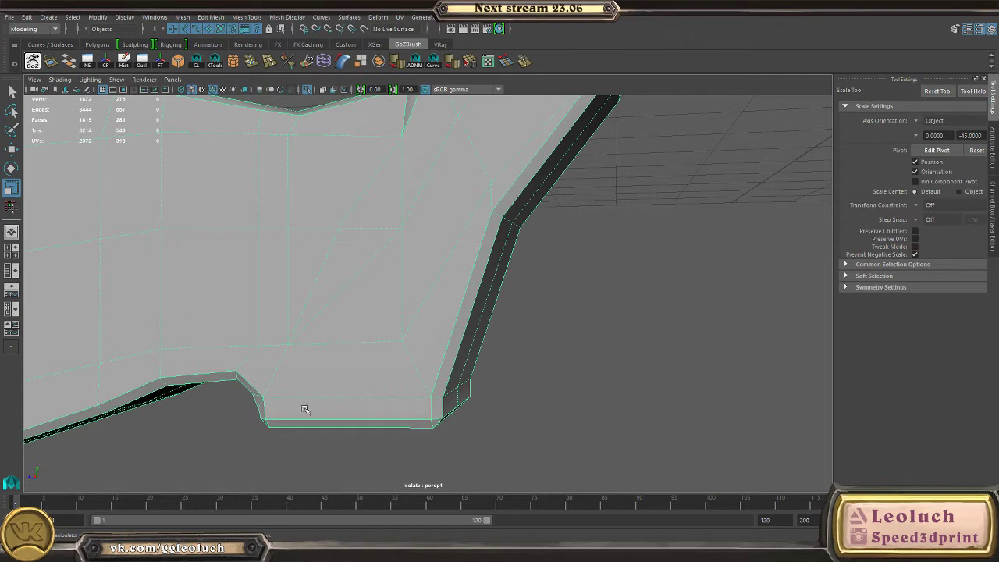
{"action": "left_click_drag", "start_coordinate": [412, 281], "coordinate": [453, 289], "text": "alt"}
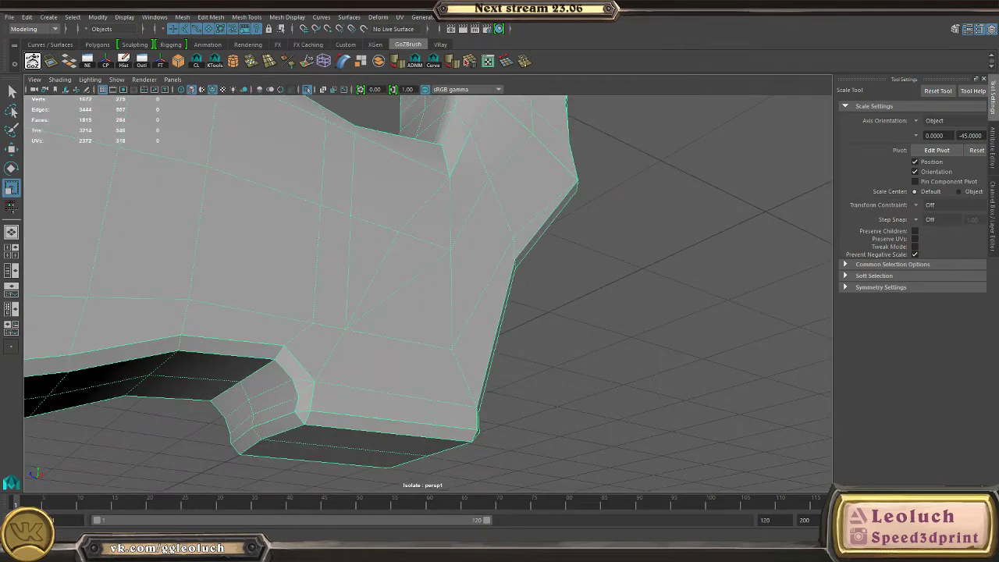
- Switch to the reference board and examine a close-up of the wooden stock where it joins the crossbow body
{"action": "right_click_drag", "start_coordinate": [2, 332], "coordinate": [240, 343]}
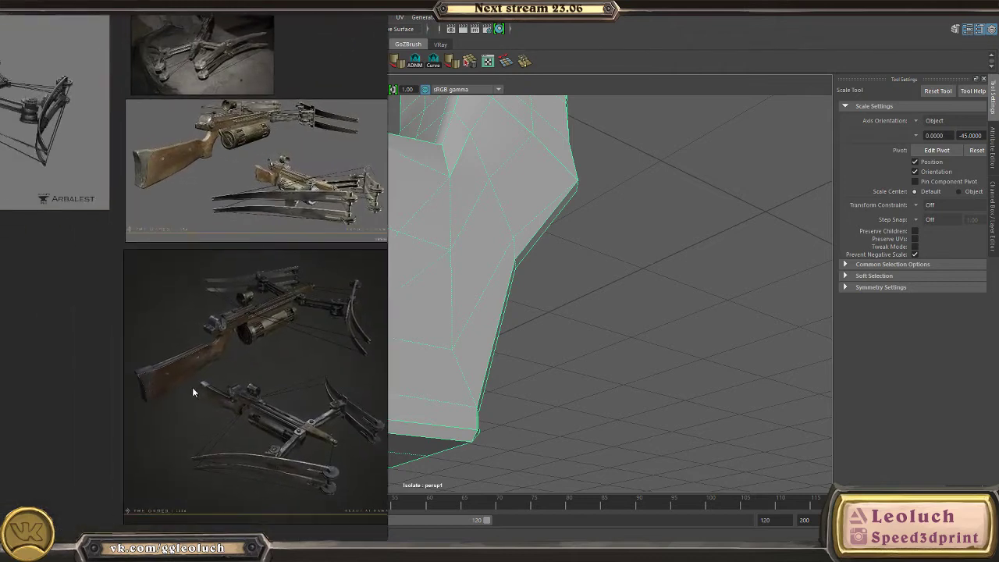
{"action": "scroll", "coordinate": [192, 387], "scroll_direction": "up", "scroll_amount": 6}
{"action": "middle_click_drag", "start_coordinate": [322, 132], "coordinate": [268, 226]}
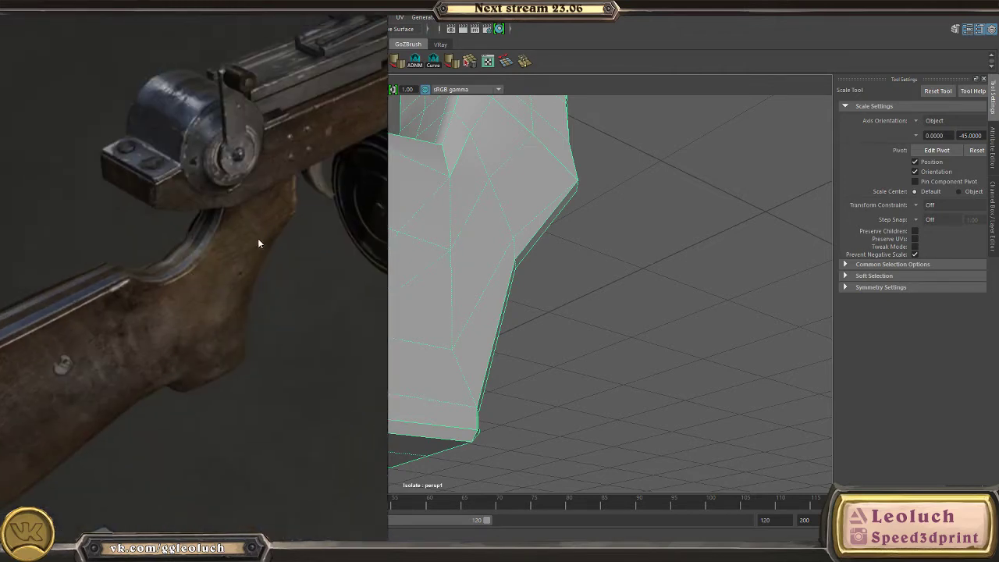
- Compare the notch, lower block and neck of the wooden stock across the crossbow reference images and return to Maya
{"action": "scroll", "coordinate": [184, 356], "scroll_direction": "down", "scroll_amount": 8}
{"action": "middle_click_drag", "start_coordinate": [168, 396], "coordinate": [195, 395]}
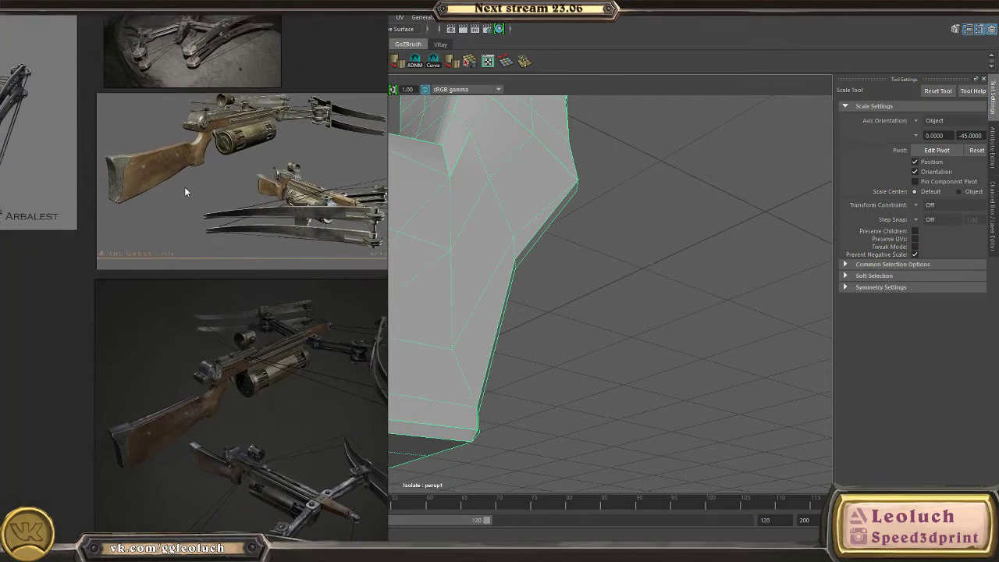
{"action": "scroll", "coordinate": [188, 156], "scroll_direction": "up", "scroll_amount": 6}
{"action": "scroll", "coordinate": [211, 125], "scroll_direction": "up", "scroll_amount": 2}
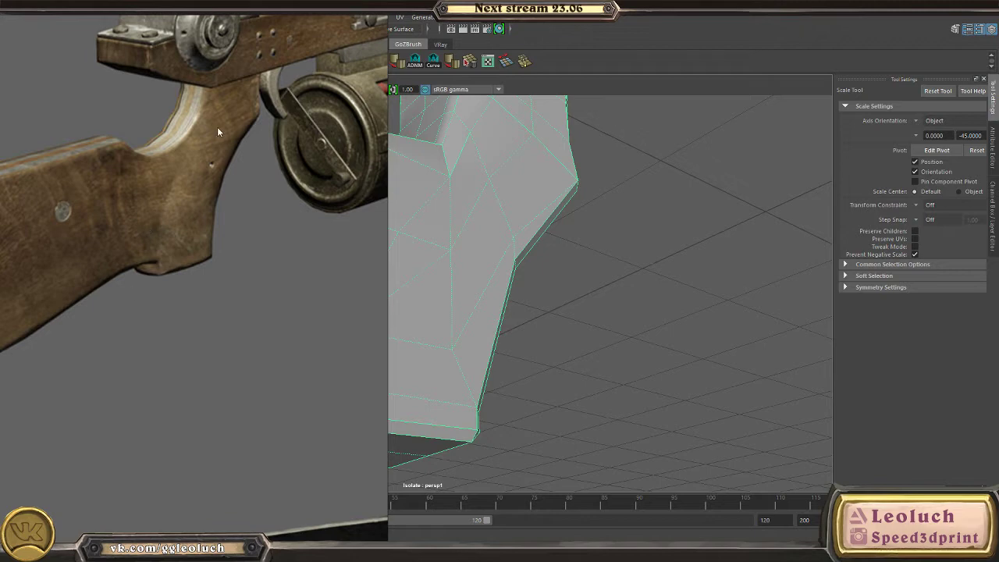
{"action": "scroll", "coordinate": [474, 281], "scroll_direction": "down", "scroll_amount": 2}
{"action": "scroll", "coordinate": [140, 242], "scroll_direction": "down", "scroll_amount": 5}
{"action": "middle_click_drag", "start_coordinate": [123, 250], "coordinate": [225, 265]}
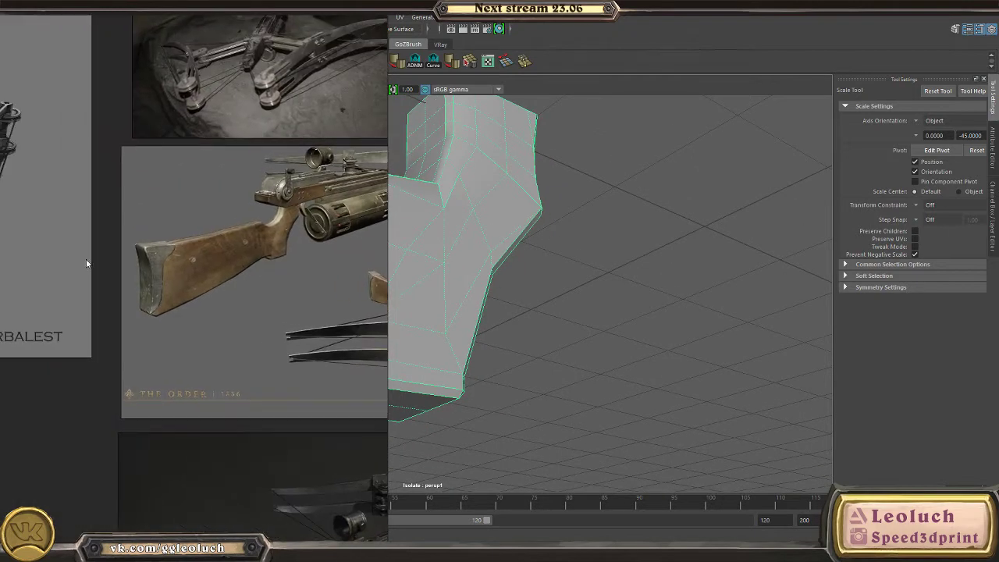
{"action": "scroll", "coordinate": [89, 263], "scroll_direction": "down", "scroll_amount": 3}
{"action": "scroll", "coordinate": [235, 295], "scroll_direction": "up", "scroll_amount": 8}
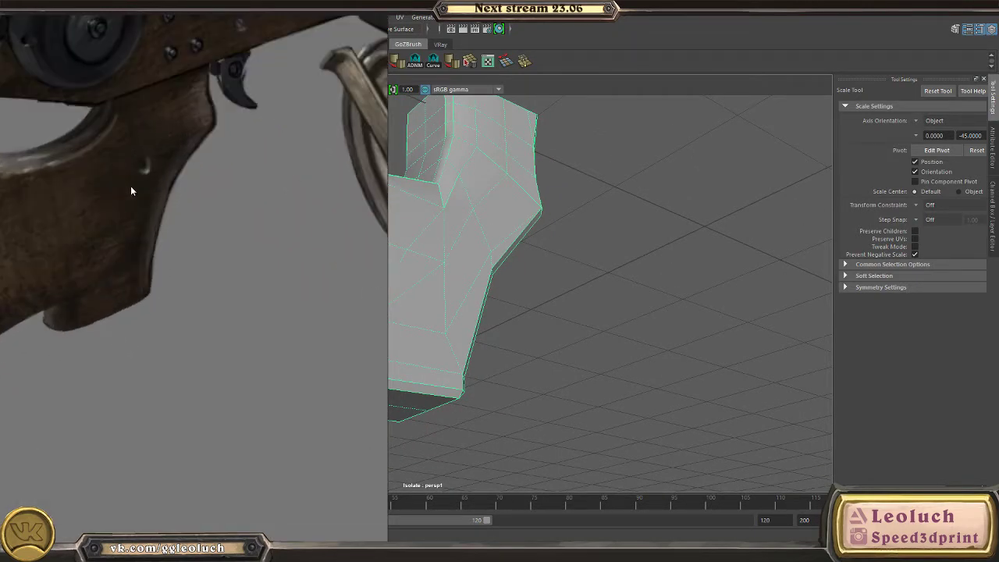
{"action": "scroll", "coordinate": [158, 308], "scroll_direction": "down", "scroll_amount": 6}
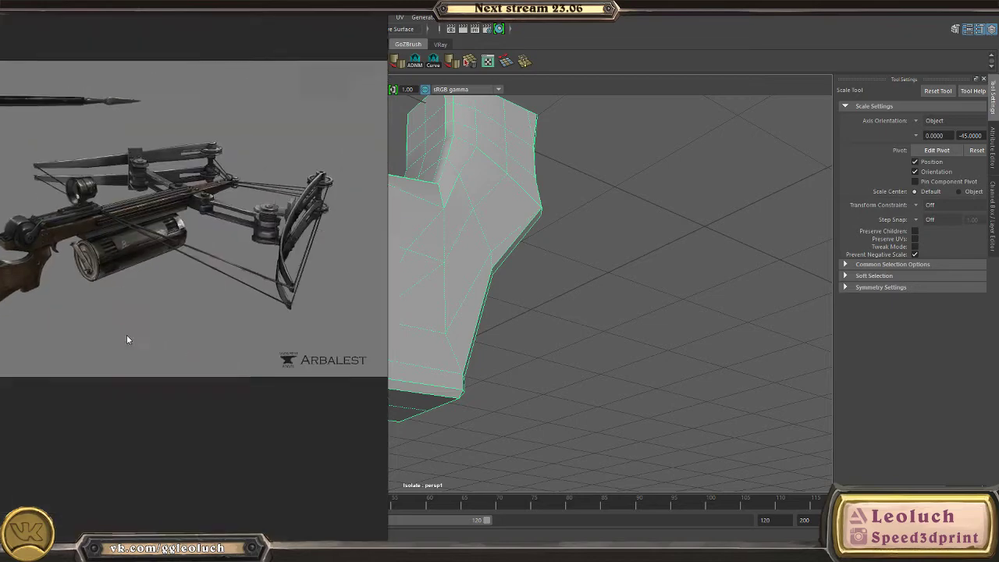
{"action": "scroll", "coordinate": [288, 268], "scroll_direction": "up", "scroll_amount": 4}
{"action": "middle_click_drag", "start_coordinate": [288, 268], "coordinate": [107, 239]}
{"action": "scroll", "coordinate": [210, 197], "scroll_direction": "up", "scroll_amount": 3}
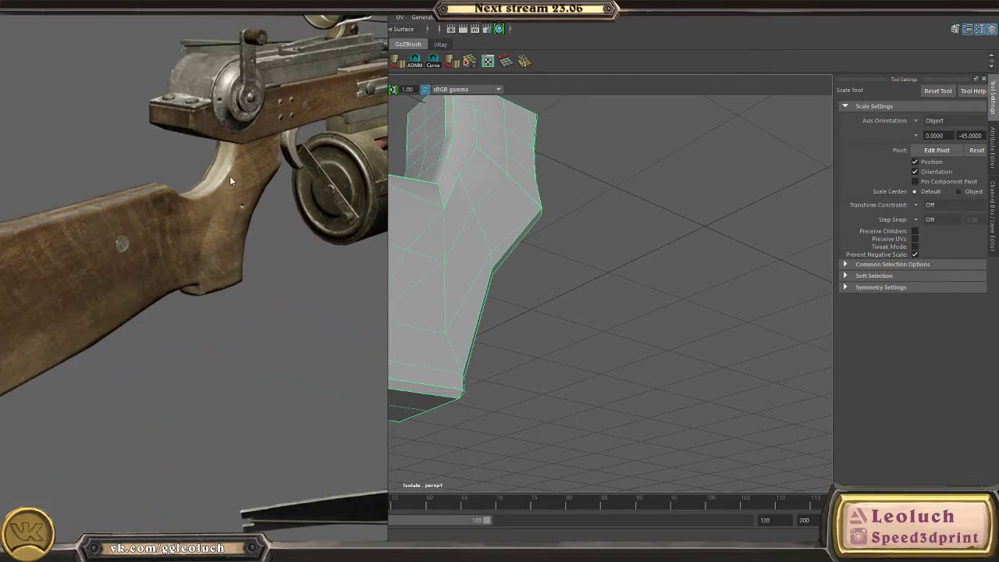
{"action": "key", "text": "alt+Tab"}
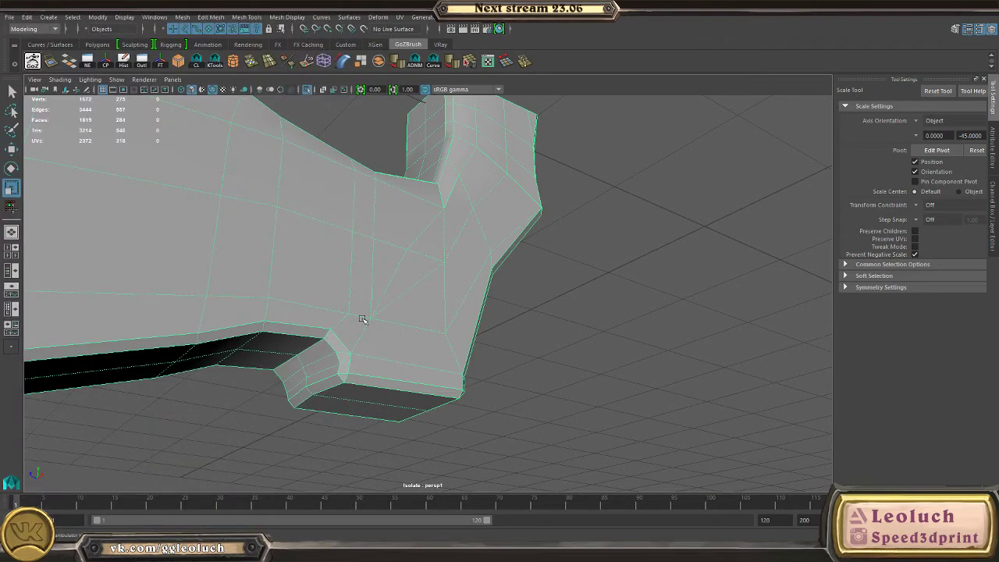
- Select the six side faces running from the lower block's bevel up to the lower neck
{"action": "left_click_drag", "start_coordinate": [362, 319], "coordinate": [401, 340], "text": "alt"}
{"action": "right_click_drag", "start_coordinate": [402, 340], "coordinate": [421, 379], "text": "alt"}
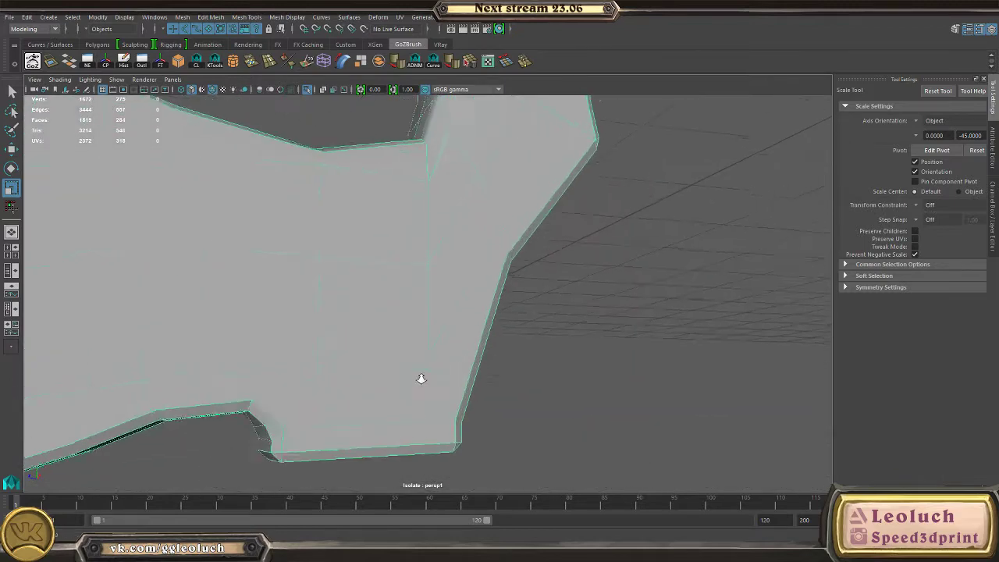
{"action": "left_click_drag", "start_coordinate": [421, 378], "coordinate": [429, 285], "text": "alt"}
{"action": "right_click_drag", "start_coordinate": [385, 262], "coordinate": [377, 293]}
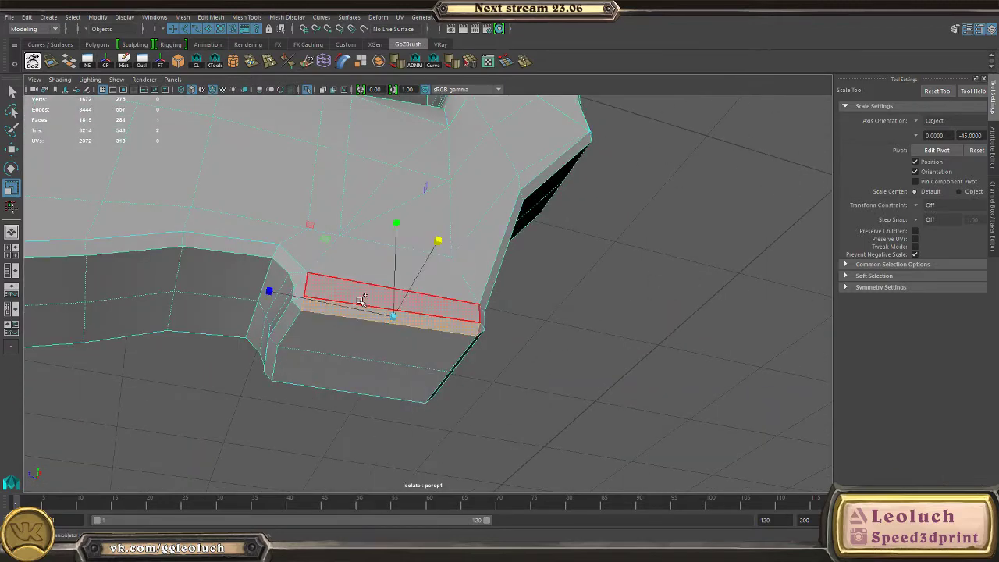
{"action": "left_click", "coordinate": [359, 301], "text": "shift"}
{"action": "left_click", "coordinate": [382, 260], "text": "shift"}
{"action": "left_click", "coordinate": [421, 222], "text": "shift"}
{"action": "left_click_drag", "start_coordinate": [606, 208], "coordinate": [610, 267], "text": "alt"}
{"action": "left_click", "coordinate": [470, 200], "text": "shift"}
{"action": "left_click", "coordinate": [478, 253], "text": "shift"}
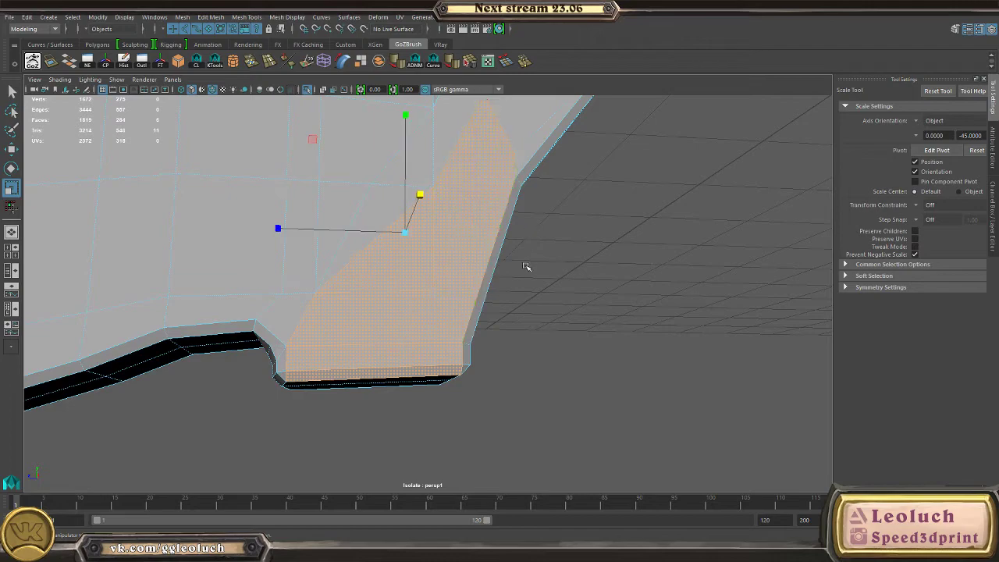
{"action": "middle_click_drag", "start_coordinate": [526, 267], "coordinate": [494, 361], "text": "alt"}
{"action": "mouse_move", "coordinate": [495, 360]}
{"action": "left_mouse_down", "text": "alt"}
{"action": "mouse_move", "coordinate": [508, 370]}
{"action": "mouse_move", "coordinate": [486, 361]}
{"action": "left_mouse_up", "text": "alt"}
{"action": "mouse_move", "coordinate": [524, 261]}
{"action": "left_mouse_down", "text": "alt"}
{"action": "mouse_move", "coordinate": [464, 261]}
{"action": "mouse_move", "coordinate": [531, 272]}
{"action": "left_mouse_up", "text": "alt"}
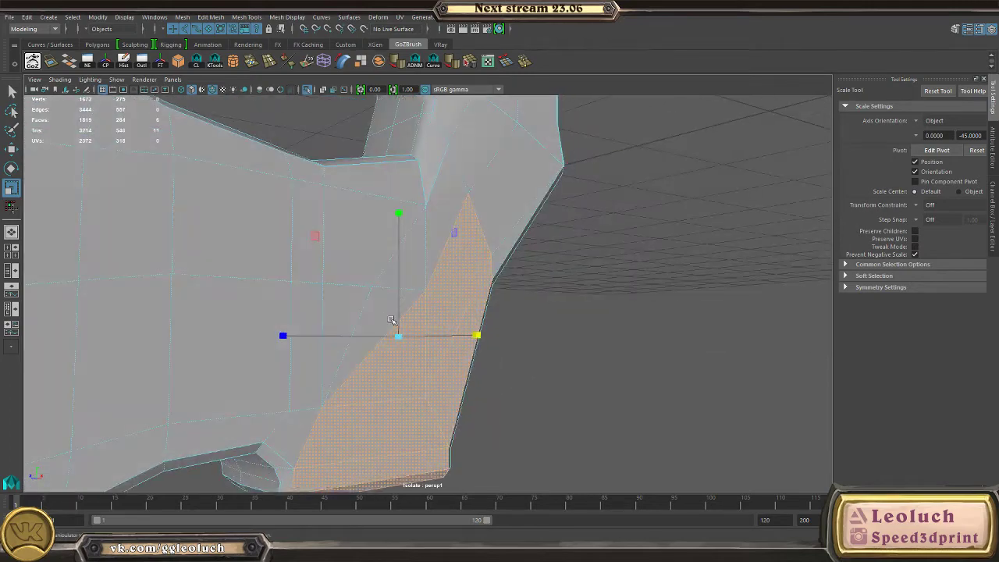
{"action": "left_click_drag", "start_coordinate": [391, 320], "coordinate": [458, 427], "text": "alt"}
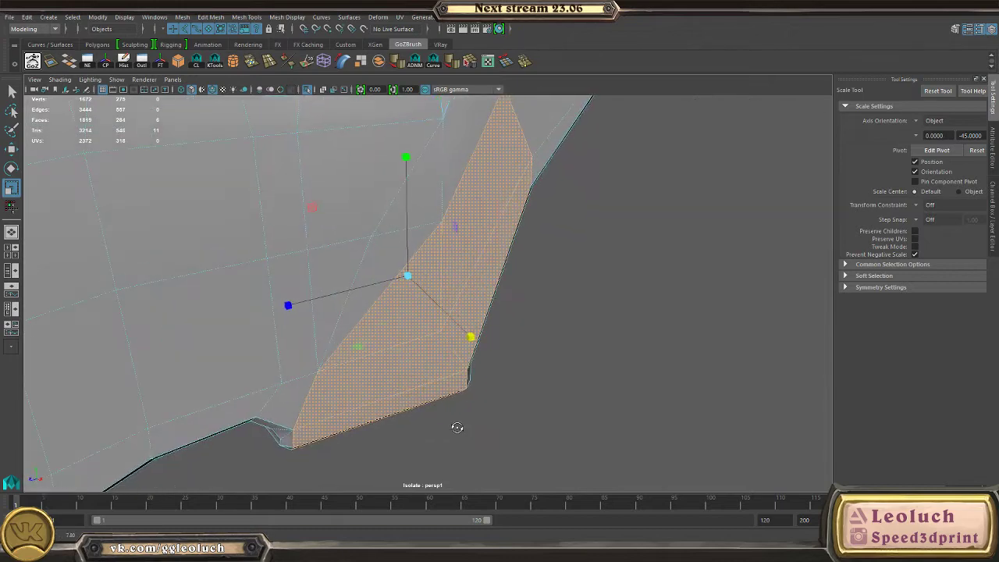
- Select the lower block's long side edges in edge mode and move them outward across the stock's width
{"action": "key", "text": "w"}
{"action": "mouse_move", "coordinate": [393, 367]}
{"action": "left_mouse_down", "text": "alt"}
{"action": "mouse_move", "coordinate": [423, 355]}
{"action": "mouse_move", "coordinate": [333, 349]}
{"action": "mouse_move", "coordinate": [408, 357]}
{"action": "left_mouse_up", "text": "alt"}
{"action": "right_click_drag", "start_coordinate": [387, 262], "coordinate": [394, 241]}
{"action": "left_click", "coordinate": [377, 322]}
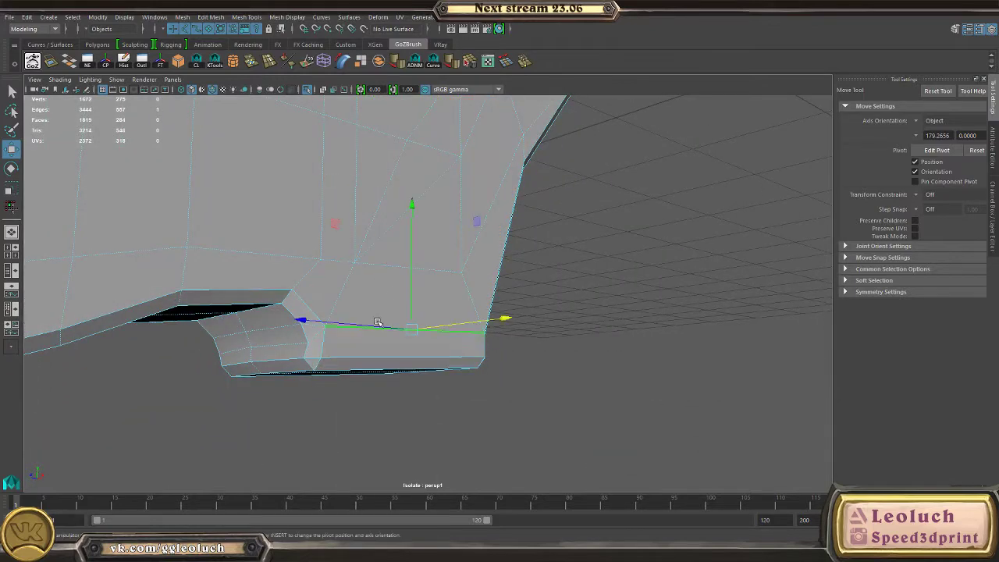
{"action": "left_click_drag", "start_coordinate": [434, 301], "coordinate": [443, 363], "text": "alt"}
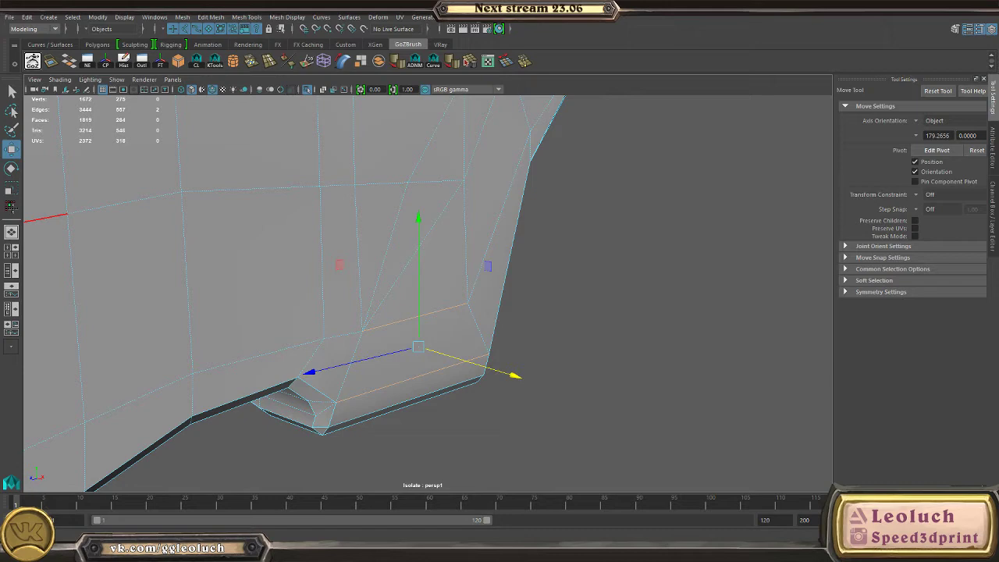
{"action": "left_click_drag", "start_coordinate": [414, 259], "coordinate": [340, 263], "text": "alt"}
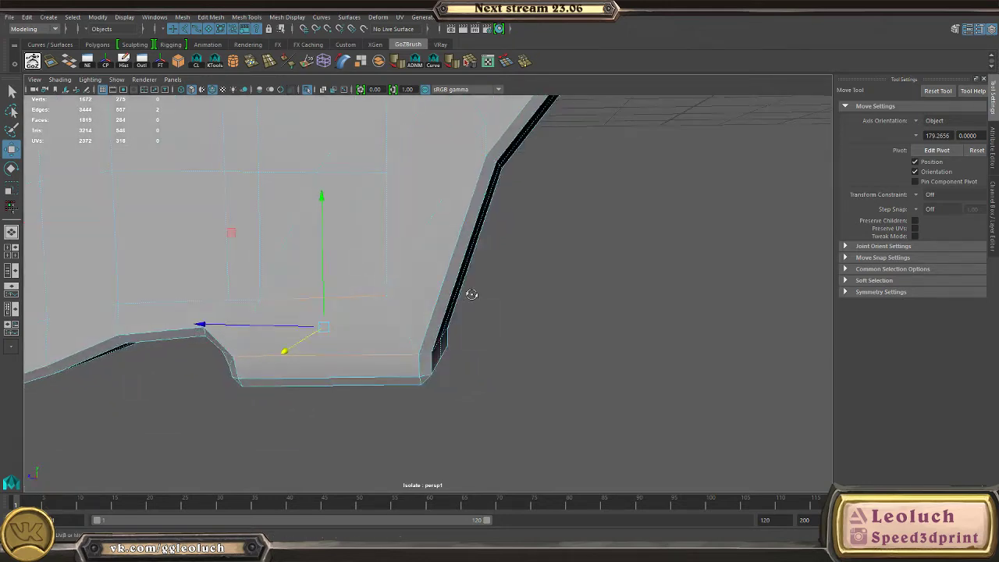
{"action": "left_click_drag", "start_coordinate": [471, 294], "coordinate": [557, 318], "text": "alt"}
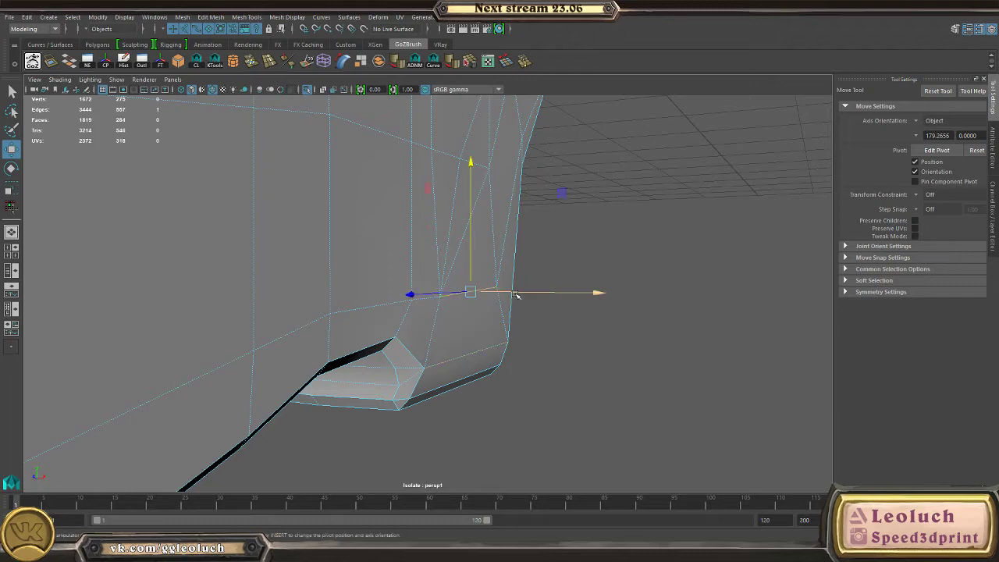
{"action": "left_click_drag", "start_coordinate": [519, 295], "coordinate": [442, 314], "text": "alt"}
- Select the side vertex above the lower block and the block's upper side edge, adjusting them with the Move tool
{"action": "right_click_drag", "start_coordinate": [442, 281], "coordinate": [408, 286]}
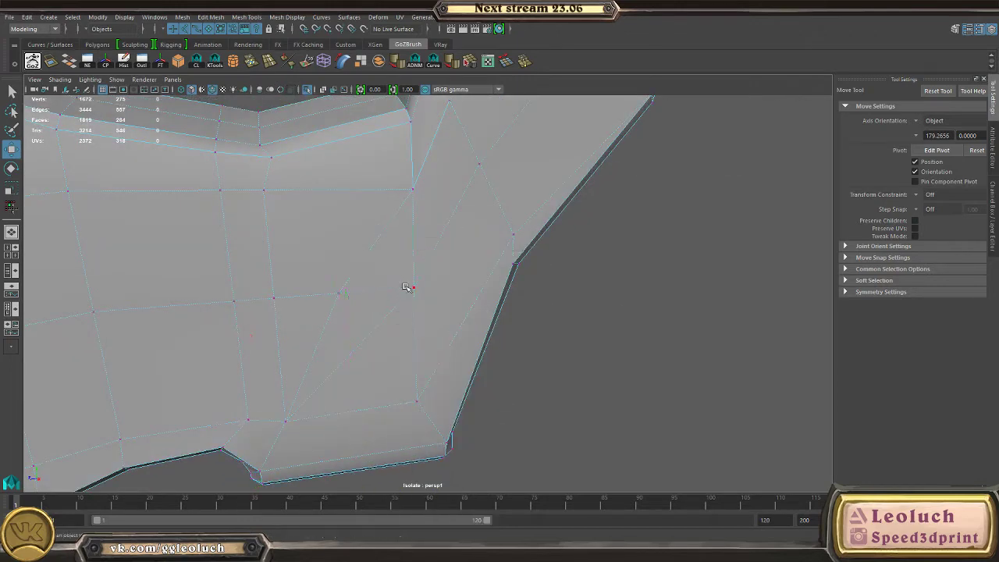
{"action": "left_click", "coordinate": [408, 289]}
{"action": "left_click_drag", "start_coordinate": [409, 289], "coordinate": [479, 333], "text": "alt"}
{"action": "left_click_drag", "start_coordinate": [519, 367], "coordinate": [512, 248], "text": "alt"}
{"action": "right_click_drag", "start_coordinate": [512, 249], "coordinate": [555, 223]}
{"action": "left_click", "coordinate": [563, 258]}
{"action": "left_click_drag", "start_coordinate": [563, 262], "coordinate": [542, 280], "text": "alt"}
{"action": "left_click", "coordinate": [493, 270]}
{"action": "right_click_drag", "start_coordinate": [490, 269], "coordinate": [486, 223]}
{"action": "left_click_drag", "start_coordinate": [473, 311], "coordinate": [529, 307], "text": "alt"}
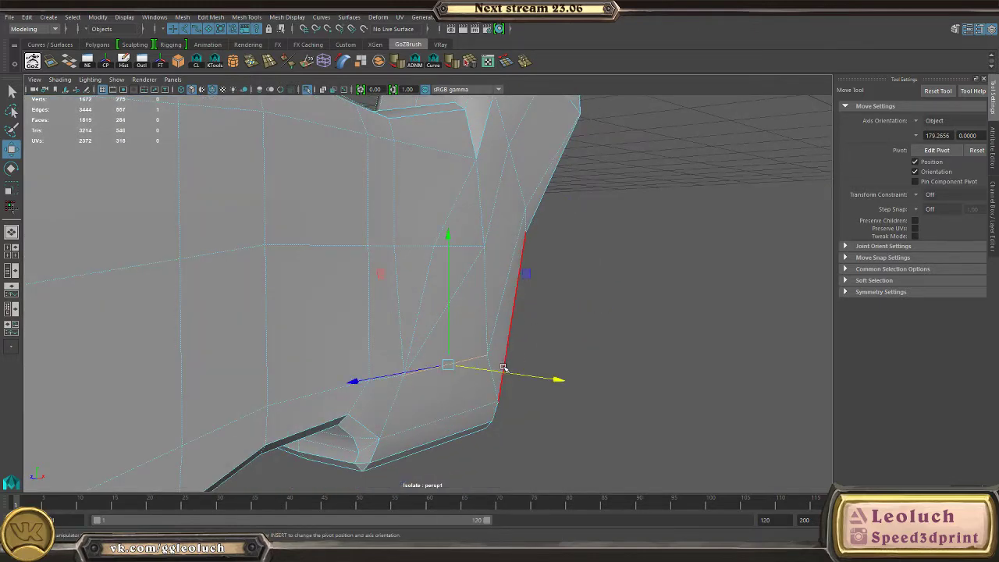
{"action": "left_click_drag", "start_coordinate": [510, 373], "coordinate": [515, 347], "text": "alt"}
- Start a Multi-Cut line at the neck and run it down the stock's side towards the lower block
{"action": "right_click_drag", "start_coordinate": [387, 261], "coordinate": [442, 246]}
{"action": "left_click_drag", "start_coordinate": [520, 224], "coordinate": [486, 379], "text": "alt"}
{"action": "right_click", "coordinate": [511, 224], "text": "shift"}
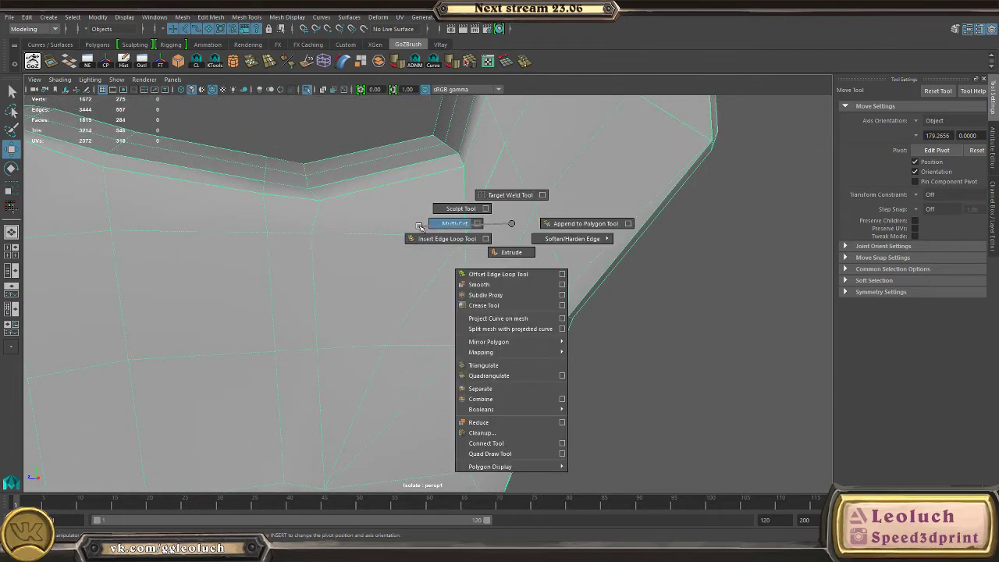
{"action": "right_click_drag", "start_coordinate": [419, 227], "coordinate": [418, 227], "text": "shift"}
{"action": "left_click", "coordinate": [464, 345]}
{"action": "left_click_drag", "start_coordinate": [464, 345], "coordinate": [407, 336], "text": "alt"}
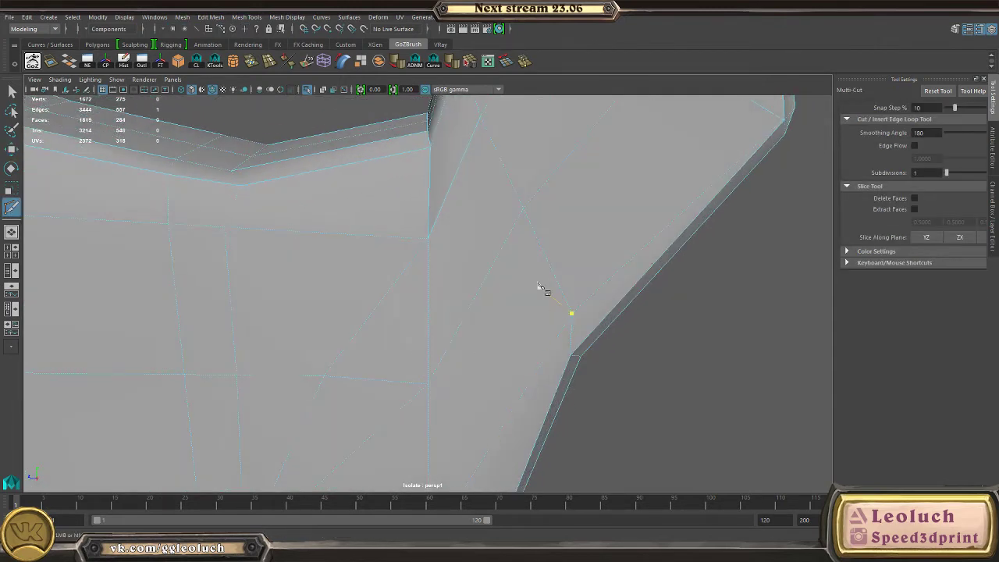
{"action": "left_click_drag", "start_coordinate": [467, 288], "coordinate": [375, 288], "text": "alt"}
{"action": "middle_click_drag", "start_coordinate": [394, 363], "coordinate": [434, 269], "text": "alt"}
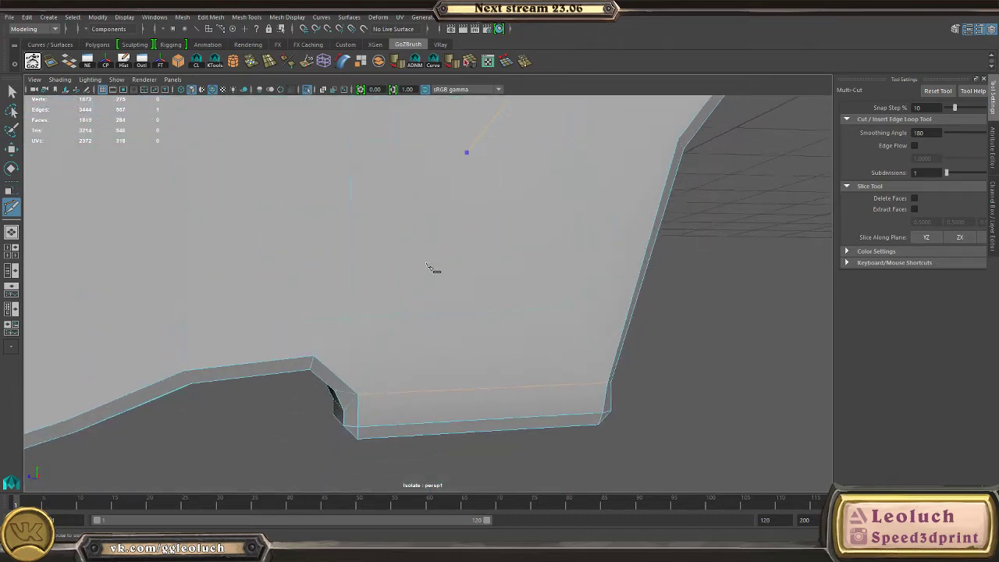
{"action": "left_click_drag", "start_coordinate": [434, 268], "coordinate": [442, 263], "text": "alt"}
{"action": "right_click_drag", "start_coordinate": [473, 309], "coordinate": [503, 337], "text": "alt"}
{"action": "middle_click_drag", "start_coordinate": [503, 337], "coordinate": [501, 356], "text": "alt"}
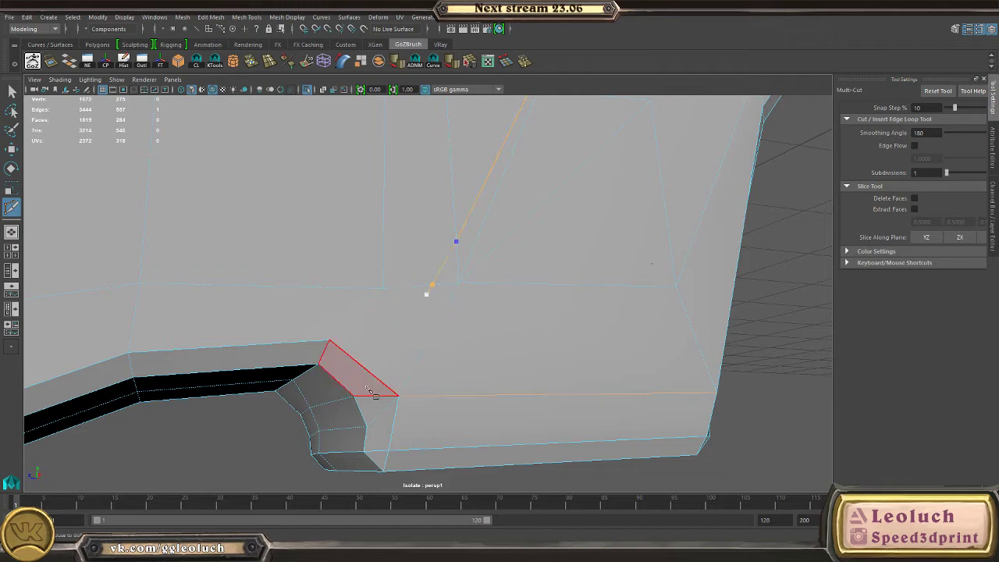
- Continue the cut across the notch's bevel to its curved wall, adjust the cut point position and complete the cut
{"action": "left_click_drag", "start_coordinate": [431, 320], "coordinate": [502, 310], "text": "alt"}
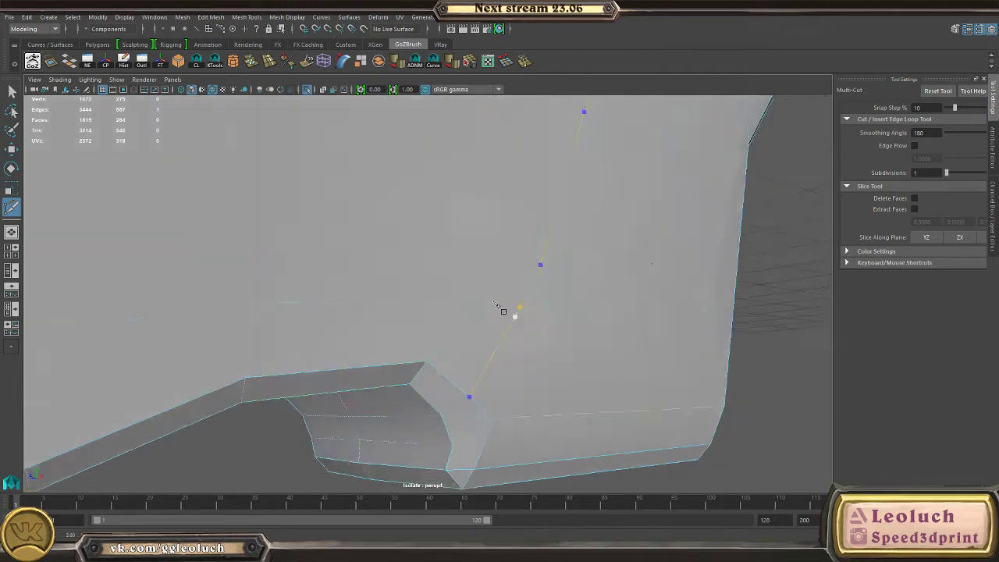
{"action": "right_click_drag", "start_coordinate": [502, 310], "coordinate": [553, 379], "text": "alt"}
{"action": "middle_click_drag", "start_coordinate": [557, 334], "coordinate": [457, 292], "text": "alt"}
{"action": "left_click_drag", "start_coordinate": [457, 292], "coordinate": [575, 303], "text": "alt"}
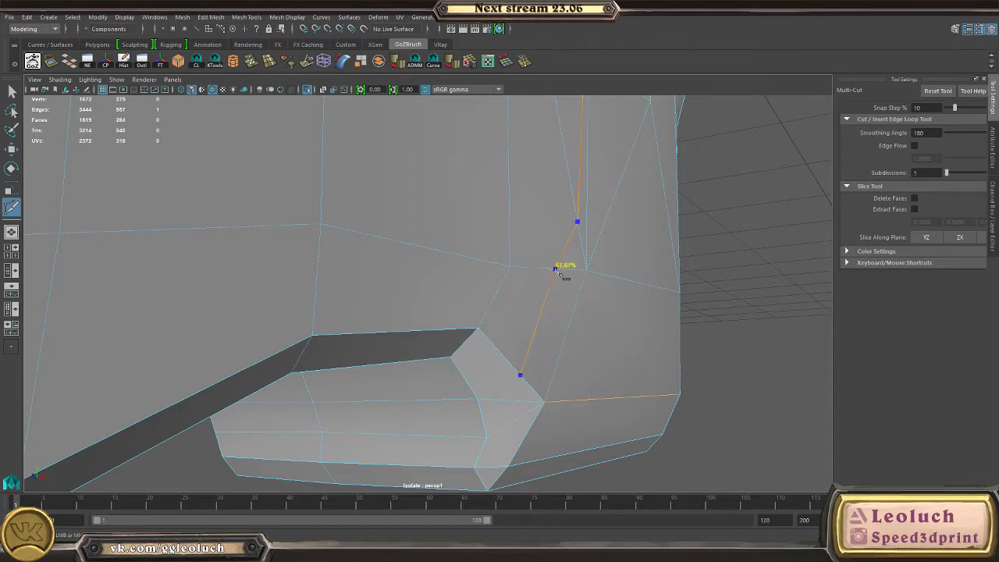
{"action": "left_click_drag", "start_coordinate": [511, 397], "coordinate": [509, 368], "text": "alt"}
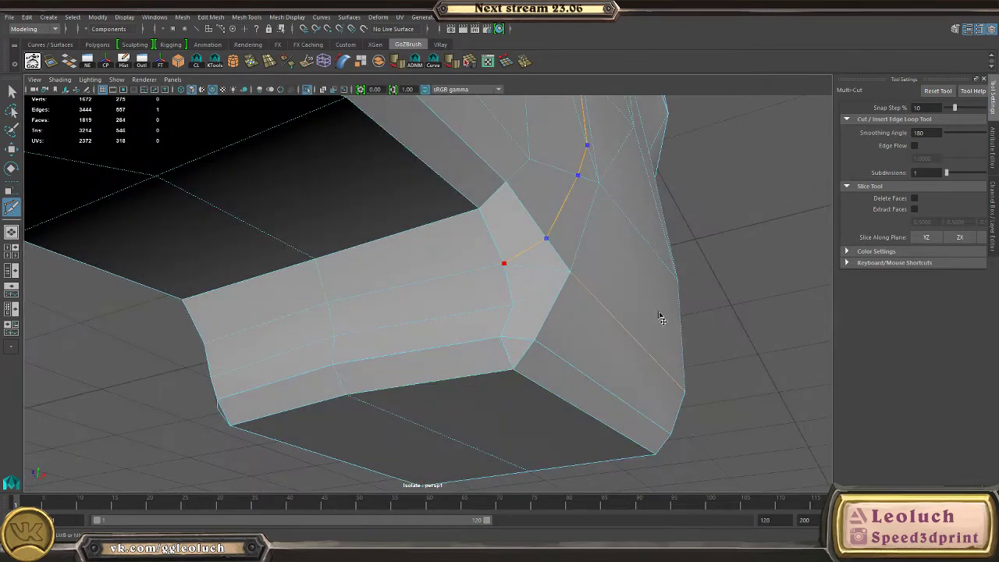
{"action": "key", "text": "w"}
- Select the new cut's vertices along the side crease and move them within the stock's side plane
{"action": "left_click_drag", "start_coordinate": [661, 317], "coordinate": [441, 331], "text": "alt"}
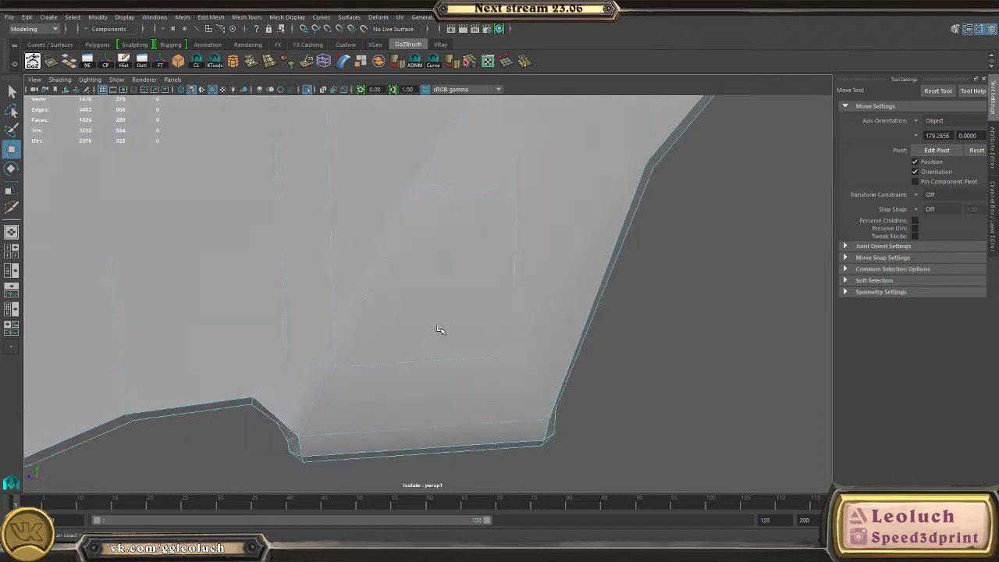
{"action": "middle_click_drag", "start_coordinate": [441, 329], "coordinate": [442, 380], "text": "alt"}
{"action": "right_click_drag", "start_coordinate": [400, 212], "coordinate": [356, 216]}
{"action": "scroll", "coordinate": [398, 228], "scroll_direction": "up", "scroll_amount": 3}
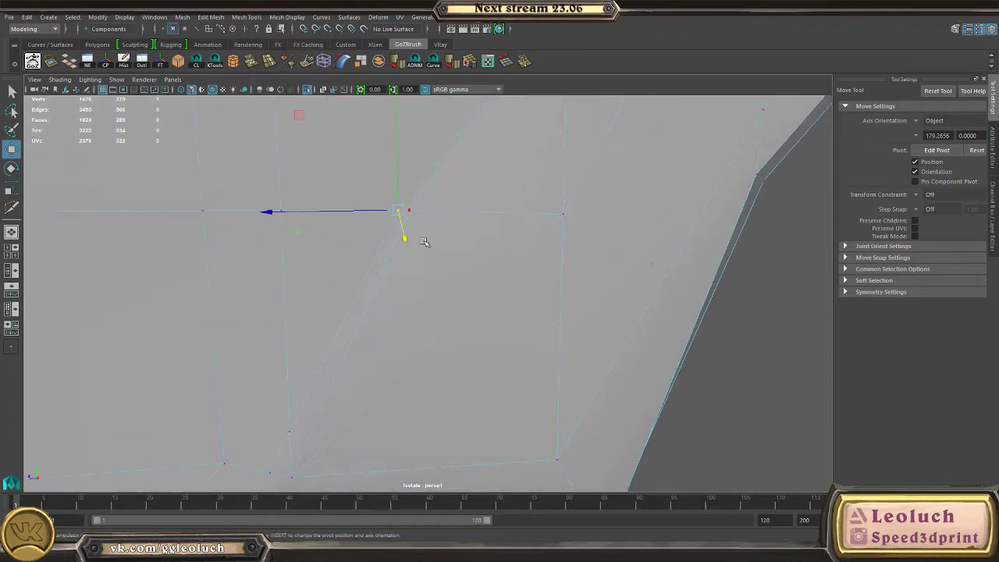
{"action": "middle_click_drag", "start_coordinate": [424, 242], "coordinate": [440, 244], "text": "alt"}
{"action": "left_click_drag", "start_coordinate": [450, 242], "coordinate": [490, 199], "text": "alt"}
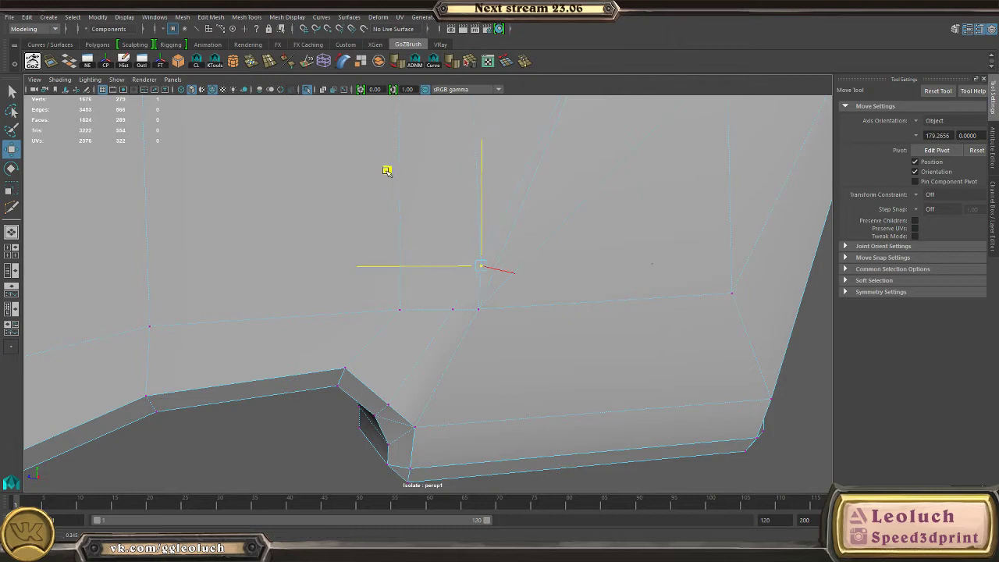
- Move the new cut's vertex on the notch's bevel edge within the side plane and return to object selection
{"action": "left_click_drag", "start_coordinate": [362, 215], "coordinate": [403, 260], "text": "alt"}
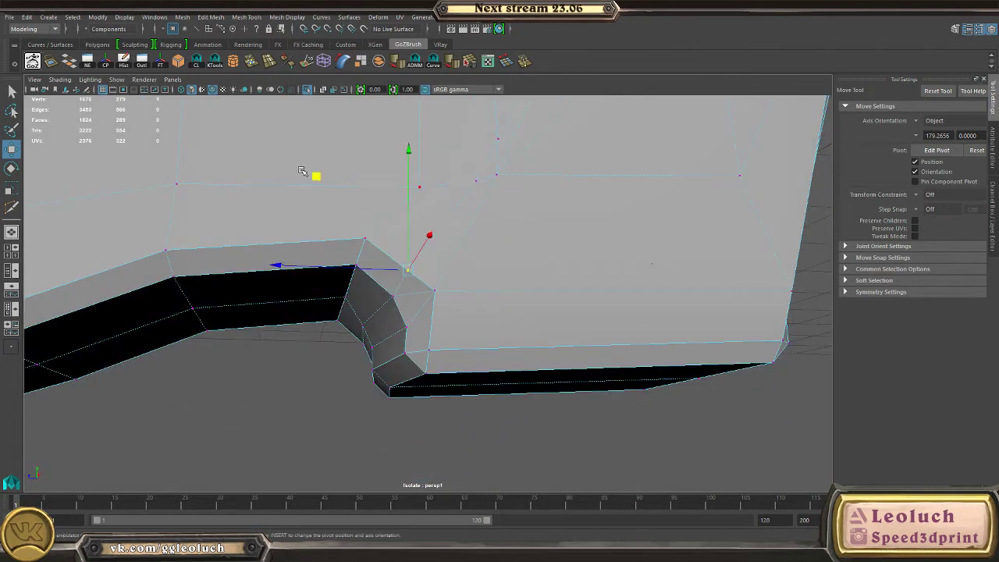
{"action": "left_click_drag", "start_coordinate": [321, 181], "coordinate": [322, 180]}
{"action": "left_click_drag", "start_coordinate": [609, 224], "coordinate": [490, 262], "text": "alt"}
{"action": "right_click_drag", "start_coordinate": [495, 260], "coordinate": [640, 151]}
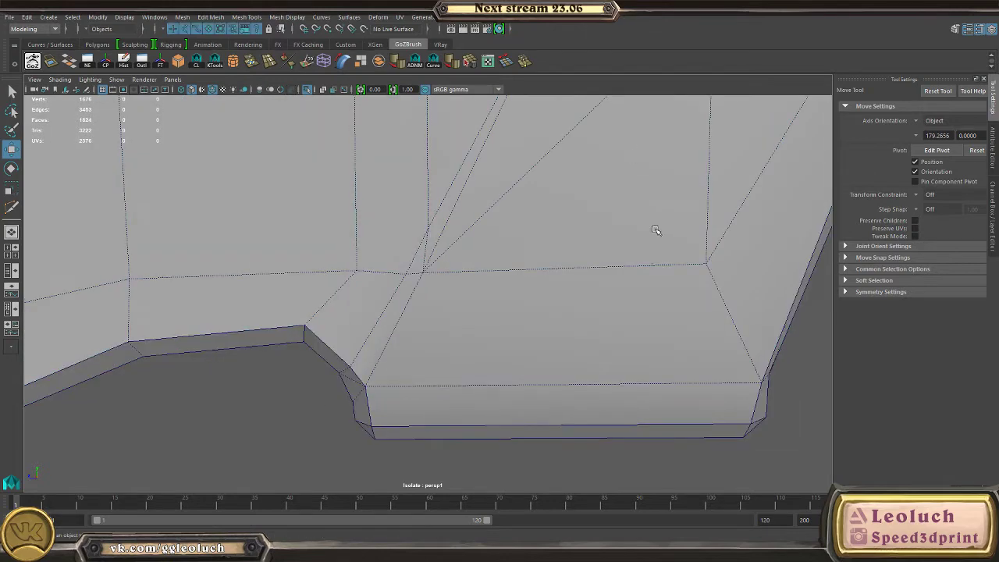
{"action": "left_click_drag", "start_coordinate": [658, 232], "coordinate": [547, 395], "text": "alt"}
{"action": "left_click", "coordinate": [607, 283]}
{"action": "right_click_drag", "start_coordinate": [428, 260], "coordinate": [367, 240]}
{"action": "left_click", "coordinate": [389, 351]}
{"action": "left_click_drag", "start_coordinate": [425, 362], "coordinate": [470, 365], "text": "alt"}
{"action": "right_click_drag", "start_coordinate": [593, 258], "coordinate": [727, 167]}
- Inspect the lower block and side crease in smooth mesh preview and restore the unsmoothed display
{"action": "left_click_drag", "start_coordinate": [726, 167], "coordinate": [575, 234], "text": "alt"}
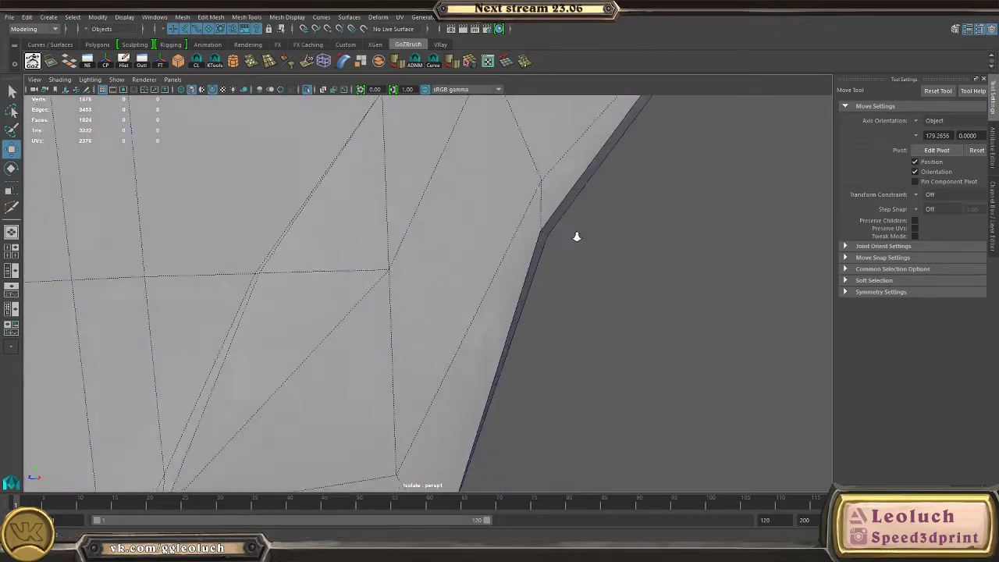
{"action": "right_click_drag", "start_coordinate": [575, 235], "coordinate": [324, 209], "text": "alt"}
{"action": "left_click", "coordinate": [328, 212]}
{"action": "key", "text": "3"}
{"action": "left_click_drag", "start_coordinate": [651, 323], "coordinate": [625, 357], "text": "alt"}
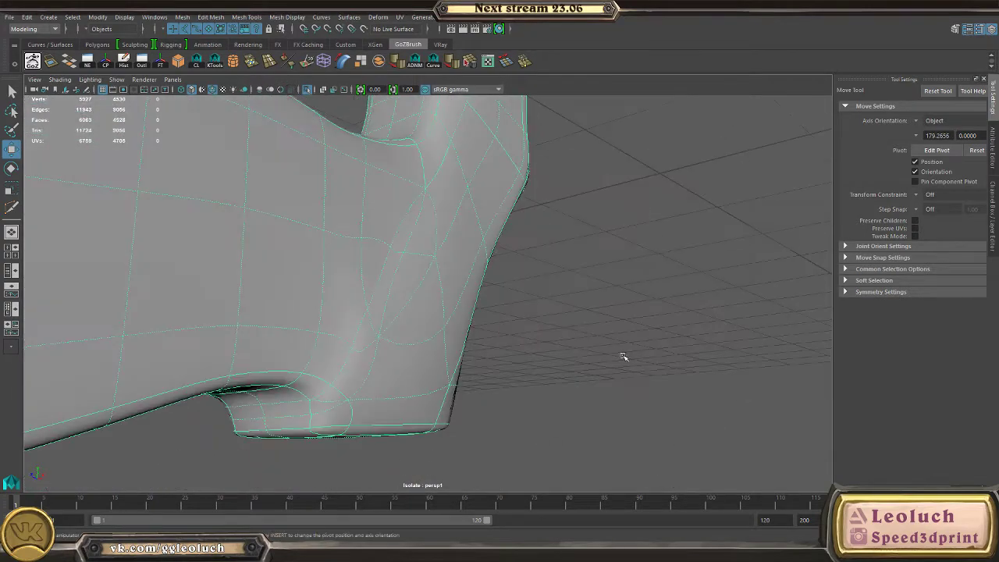
{"action": "left_click", "coordinate": [624, 357]}
{"action": "right_click_drag", "start_coordinate": [608, 351], "coordinate": [401, 348], "text": "alt"}
{"action": "left_click", "coordinate": [406, 322]}
{"action": "key", "text": "1"}
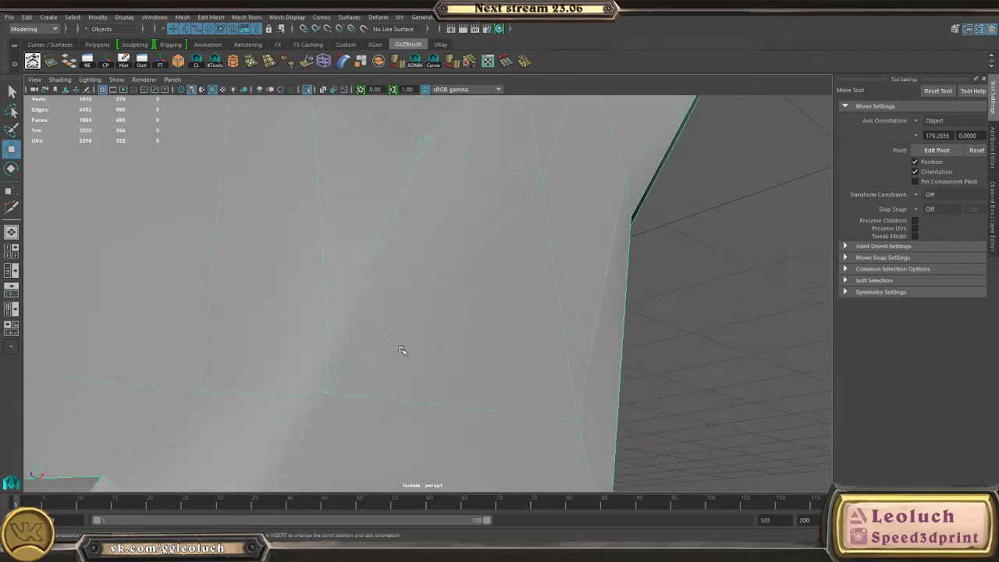
- Delete the short vertical edge beside the side crease, just above the lower block, and return to object selection
{"action": "right_click_drag", "start_coordinate": [288, 306], "coordinate": [275, 166]}
{"action": "middle_click_drag", "start_coordinate": [274, 166], "coordinate": [321, 144], "text": "alt"}
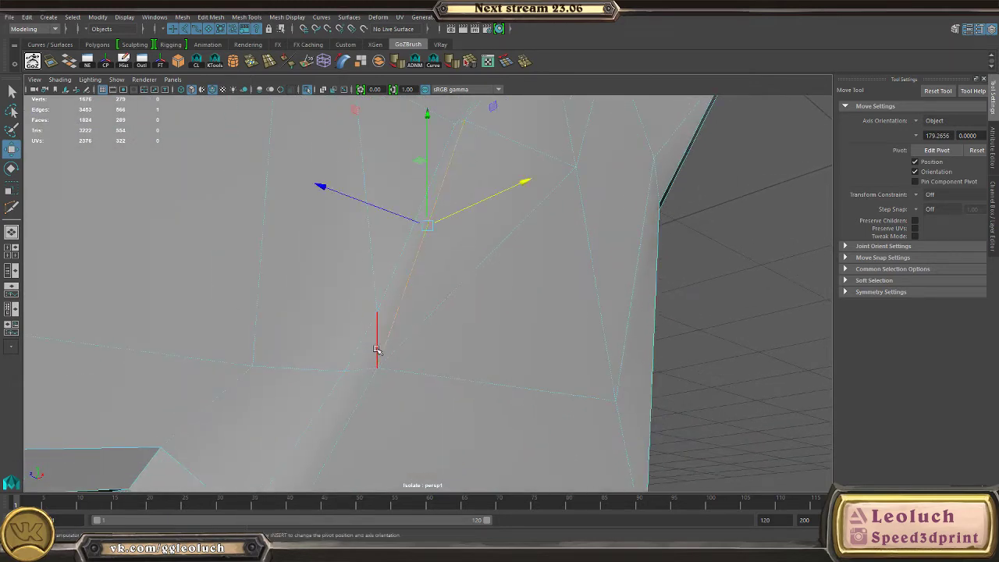
{"action": "left_click_drag", "start_coordinate": [393, 369], "coordinate": [406, 355], "text": "alt"}
{"action": "right_click_drag", "start_coordinate": [405, 355], "coordinate": [455, 234]}
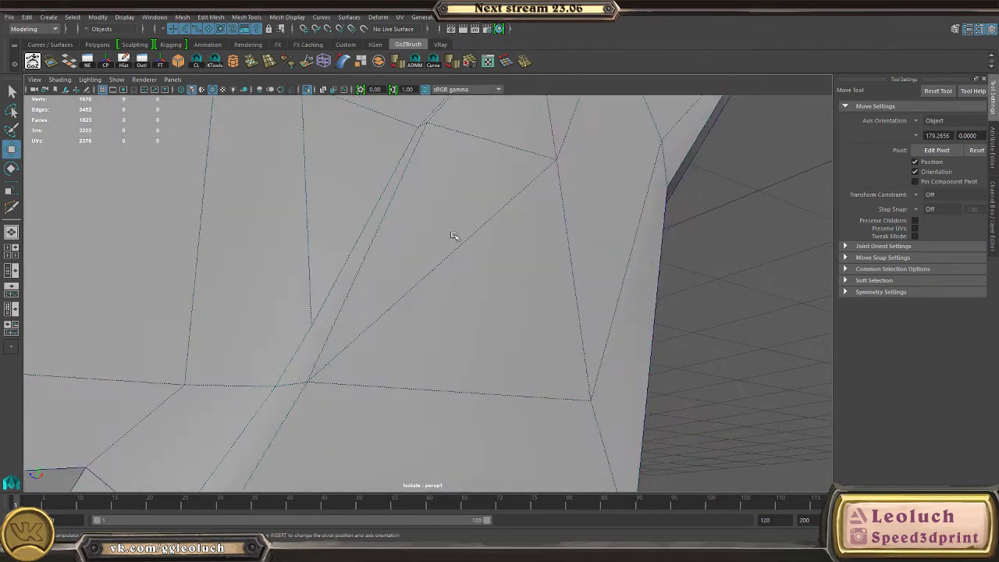
- Inspect the side crease and its surrounding faces in smooth mesh preview and restore the unsmoothed display
{"action": "left_click", "coordinate": [361, 320]}
{"action": "key", "text": "3"}
{"action": "left_click_drag", "start_coordinate": [406, 337], "coordinate": [546, 312], "text": "alt"}
{"action": "left_click", "coordinate": [648, 357]}
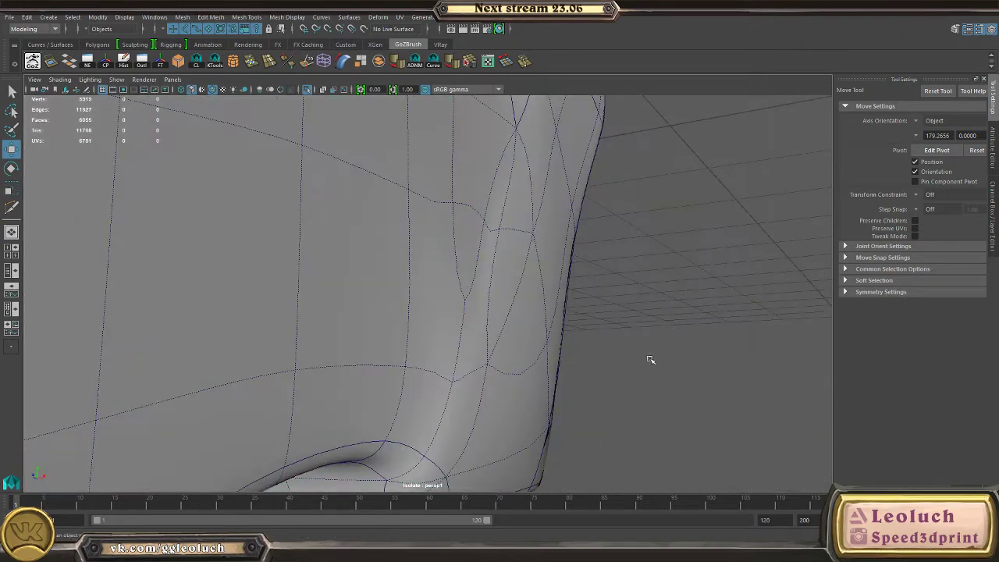
{"action": "left_click_drag", "start_coordinate": [648, 356], "coordinate": [577, 381], "text": "alt"}
{"action": "mouse_move", "coordinate": [578, 381]}
{"action": "right_mouse_down", "text": "alt"}
{"action": "mouse_move", "coordinate": [468, 301]}
{"action": "mouse_move", "coordinate": [570, 385]}
{"action": "right_mouse_up", "text": "alt"}
{"action": "left_click", "coordinate": [450, 339]}
{"action": "key", "text": "1"}
{"action": "left_click_drag", "start_coordinate": [500, 327], "coordinate": [486, 352], "text": "alt"}
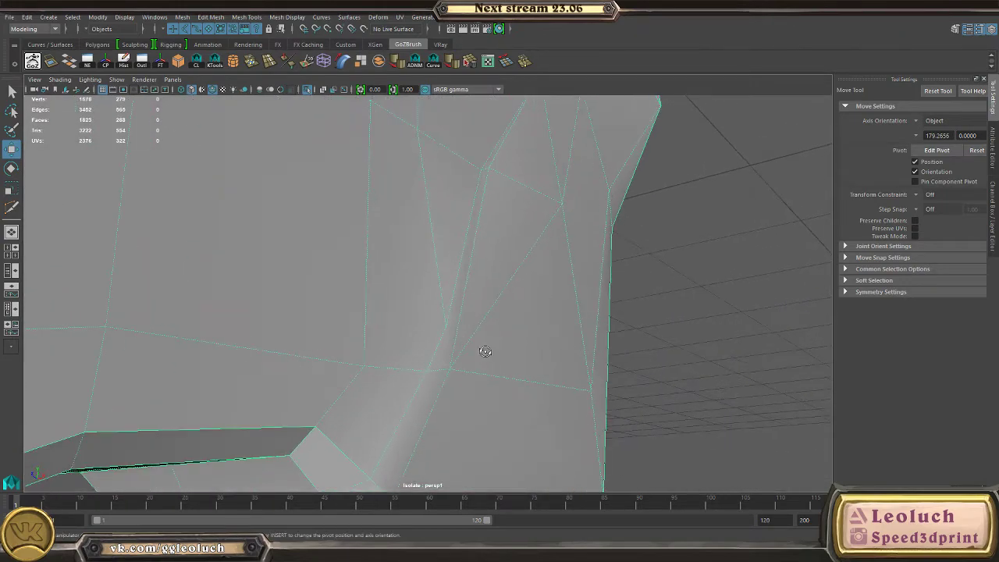
{"action": "mouse_move", "coordinate": [486, 352]}
{"action": "right_mouse_down", "text": "alt"}
{"action": "mouse_move", "coordinate": [473, 341]}
{"action": "mouse_move", "coordinate": [485, 348]}
{"action": "right_mouse_up", "text": "alt"}
- Delete the vertical edge line beside the side crease up to the short edge below the upper rim, and return to object selection
{"action": "right_click_drag", "start_coordinate": [374, 238], "coordinate": [375, 211]}
{"action": "left_click", "coordinate": [380, 259]}
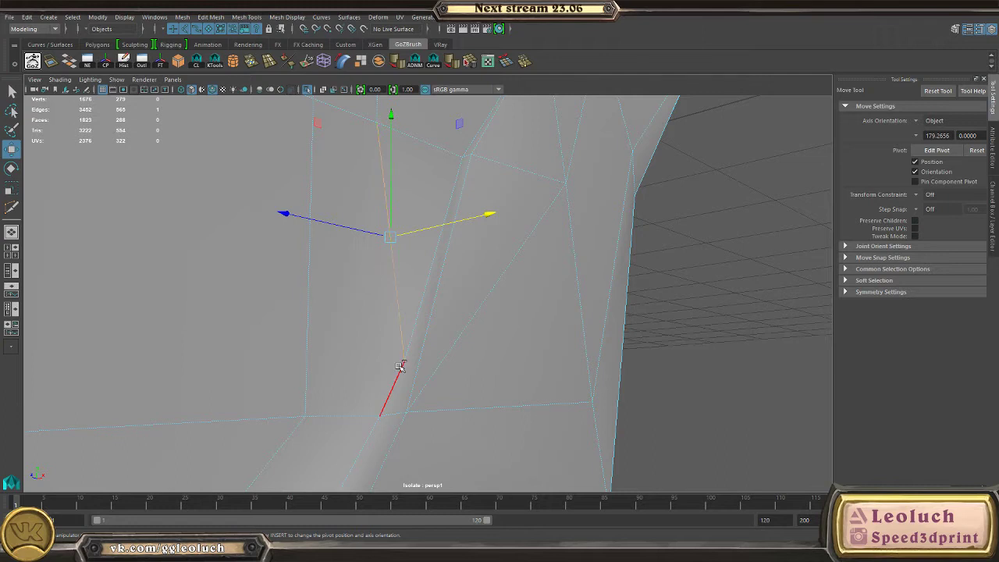
{"action": "right_click_drag", "start_coordinate": [471, 326], "coordinate": [432, 265], "text": "alt"}
{"action": "left_click_drag", "start_coordinate": [432, 265], "coordinate": [462, 377], "text": "alt"}
{"action": "left_click", "coordinate": [359, 231]}
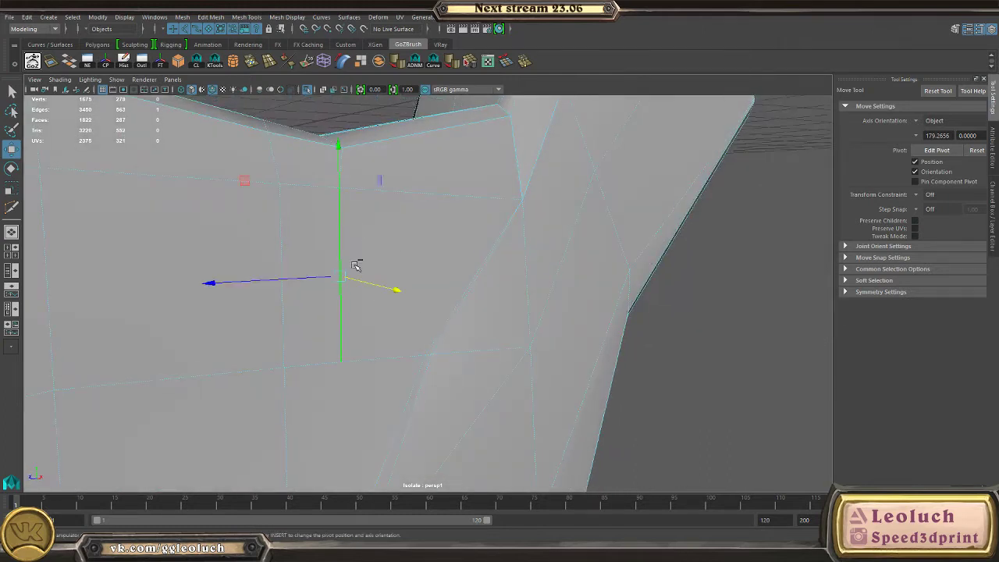
{"action": "left_click", "coordinate": [586, 105]}
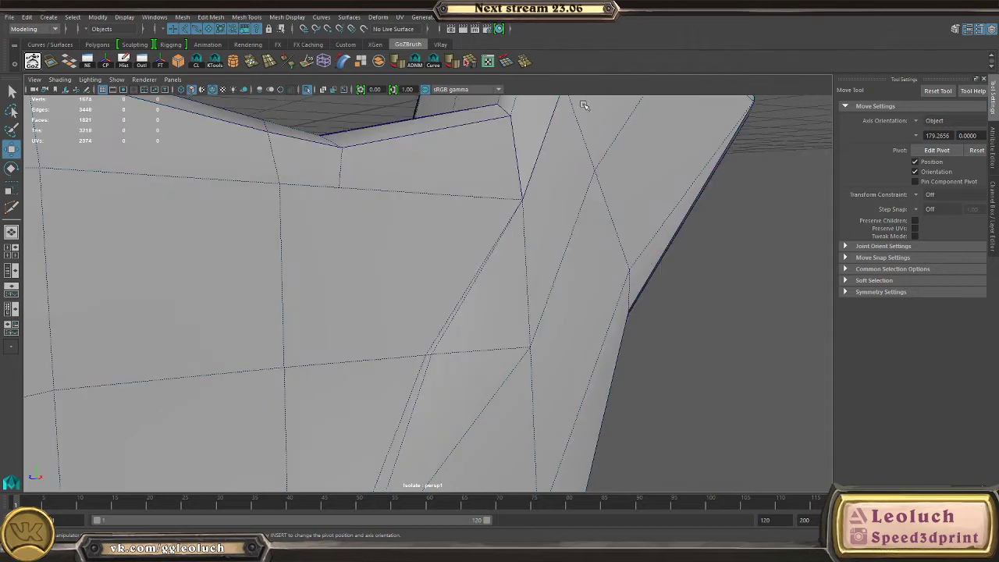
- Multi-Cut a new edge line from the short edge below the upper rim down the stock's side and across the lower notch's bevel
{"action": "middle_click_drag", "start_coordinate": [581, 359], "coordinate": [674, 201], "text": "alt"}
{"action": "right_click_drag", "start_coordinate": [674, 201], "coordinate": [546, 183], "text": "alt"}
{"action": "middle_click_drag", "start_coordinate": [547, 182], "coordinate": [478, 301], "text": "alt"}
{"action": "right_click_drag", "start_coordinate": [478, 302], "coordinate": [486, 303], "text": "alt"}
{"action": "left_click", "coordinate": [437, 218]}
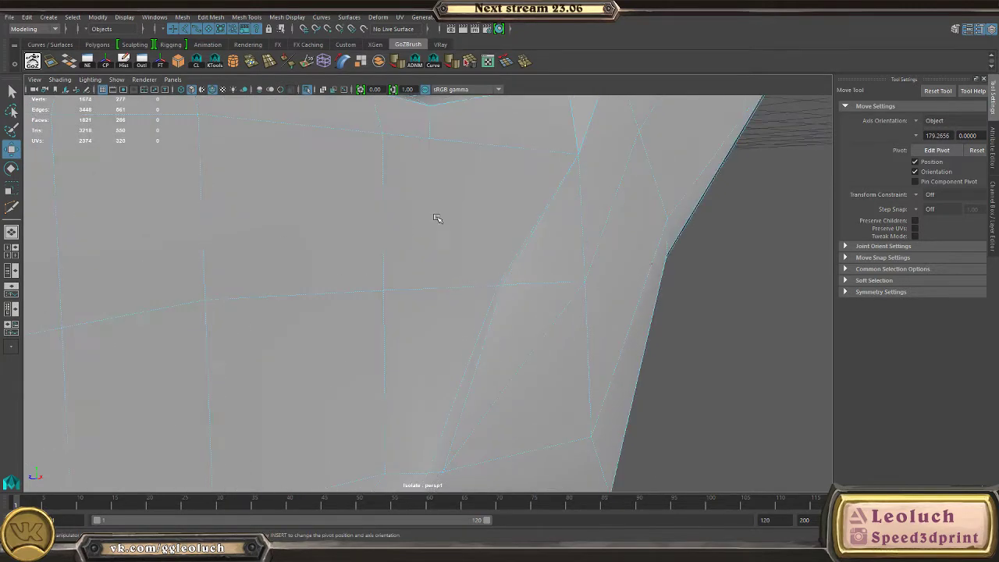
{"action": "right_click_drag", "start_coordinate": [447, 201], "coordinate": [409, 174]}
{"action": "left_click", "coordinate": [433, 198]}
{"action": "left_click", "coordinate": [429, 139]}
{"action": "middle_click_drag", "start_coordinate": [433, 306], "coordinate": [462, 162], "text": "alt"}
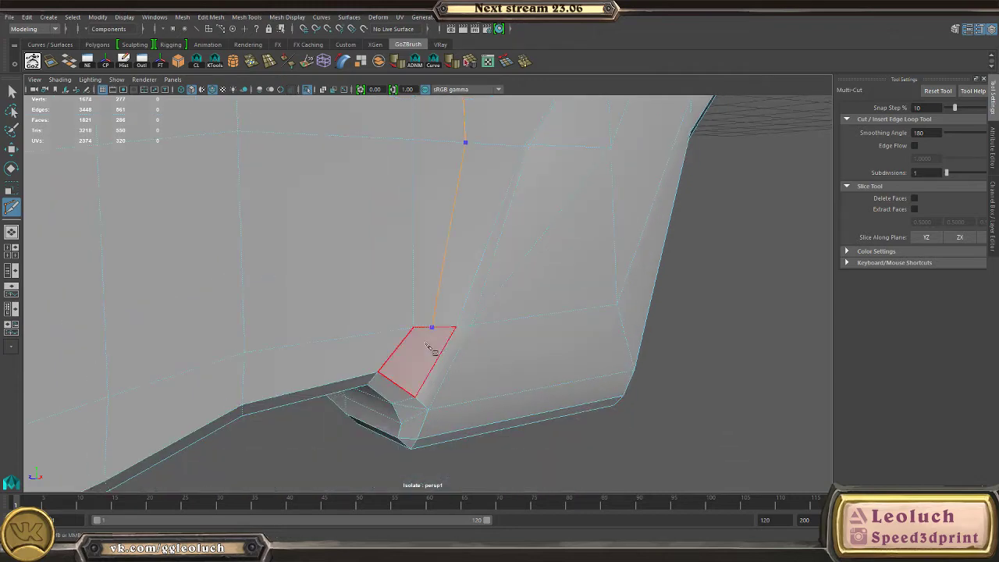
{"action": "left_click_drag", "start_coordinate": [427, 344], "coordinate": [474, 300], "text": "alt"}
{"action": "left_click", "coordinate": [459, 237]}
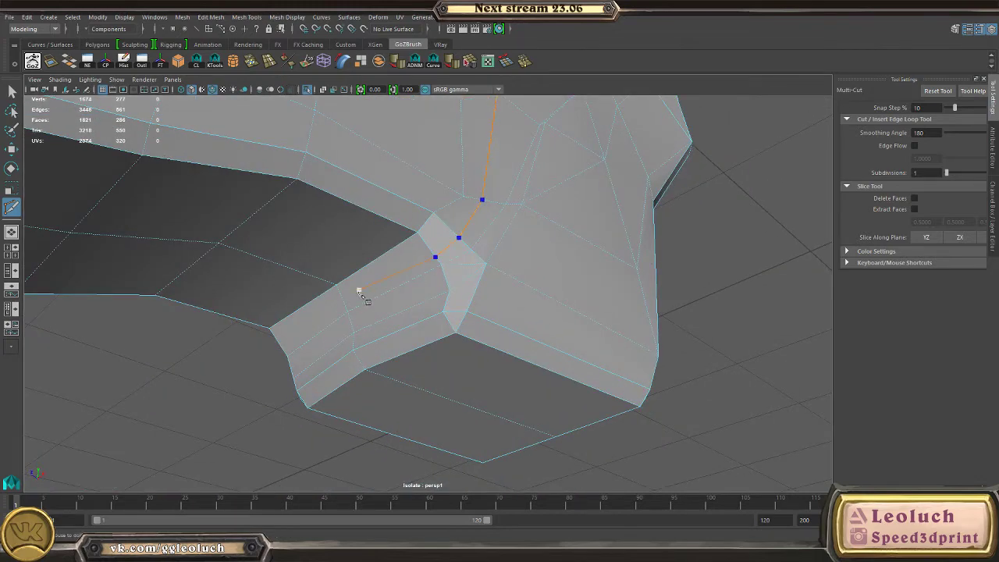
{"action": "key", "text": "w"}
{"action": "scroll", "coordinate": [508, 261], "scroll_direction": "down", "scroll_amount": 1}
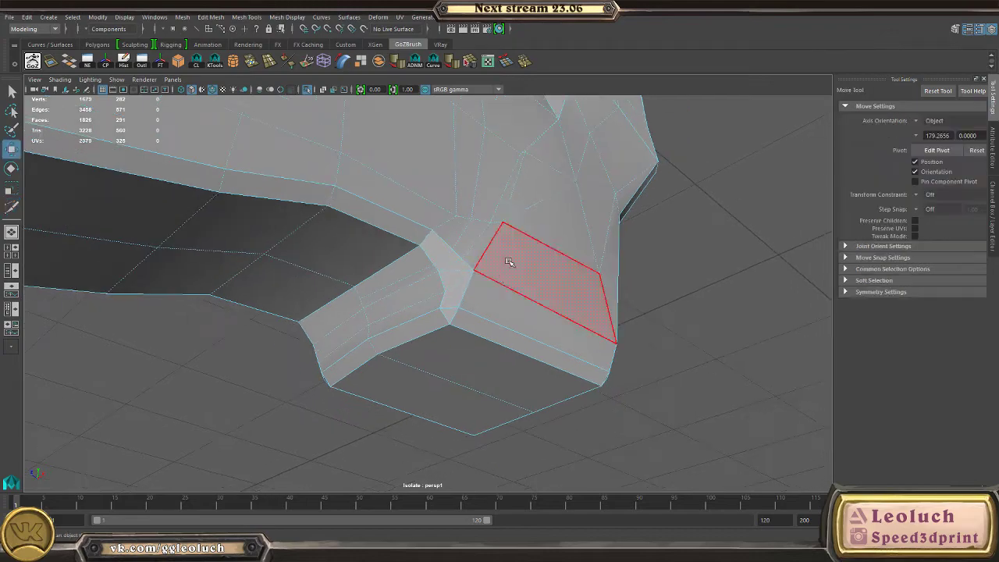
{"action": "left_click_drag", "start_coordinate": [508, 261], "coordinate": [473, 266], "text": "alt"}
{"action": "right_click_drag", "start_coordinate": [472, 263], "coordinate": [523, 248]}
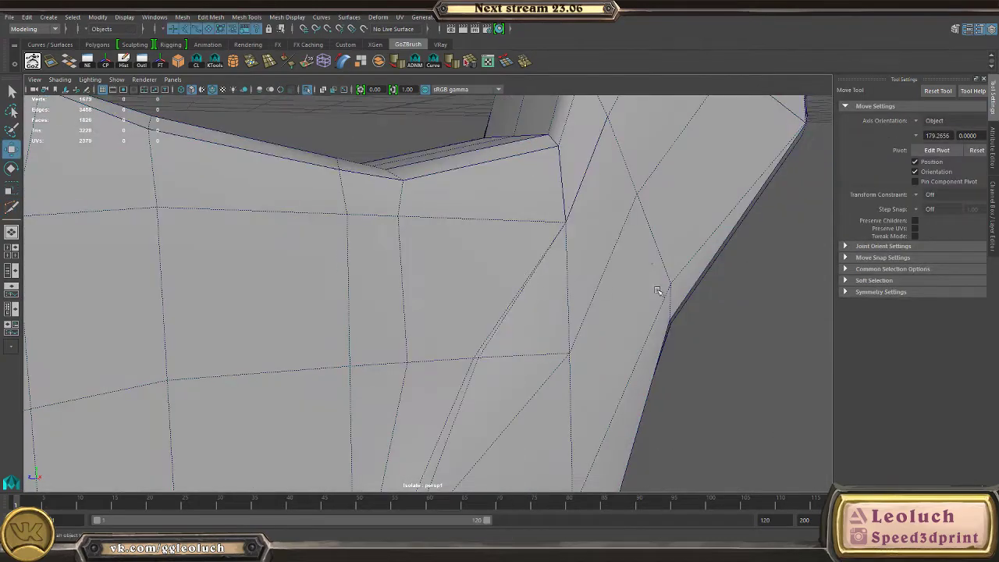
- Inspect the newly cut side and lower notch in smooth mesh preview and restore the unsmoothed display
{"action": "left_click_drag", "start_coordinate": [660, 289], "coordinate": [428, 246], "text": "alt"}
{"action": "left_click", "coordinate": [438, 256]}
{"action": "left_click_drag", "start_coordinate": [622, 325], "coordinate": [662, 322], "text": "alt"}
{"action": "left_click", "coordinate": [624, 365]}
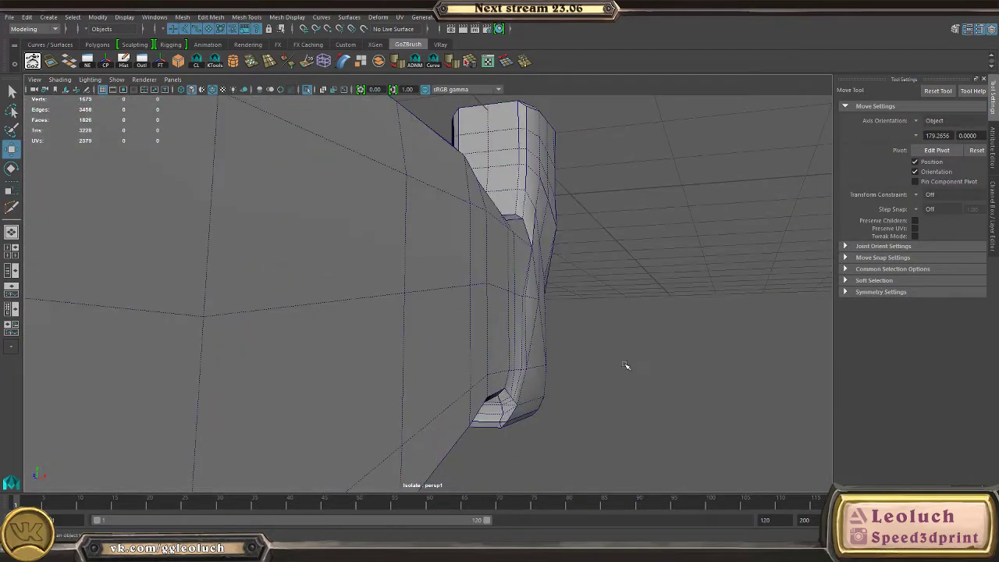
{"action": "key", "text": "ctrl+z"}
{"action": "key", "text": "3"}
{"action": "left_click", "coordinate": [629, 369]}
{"action": "left_click_drag", "start_coordinate": [629, 369], "coordinate": [480, 294], "text": "alt"}
{"action": "left_click", "coordinate": [579, 340]}
{"action": "key", "text": "1"}
{"action": "scroll", "coordinate": [546, 336], "scroll_direction": "up", "scroll_amount": 2}
- Delete the vertical edge below the notch's corner and the diagonal edge beside it, then return to object selection
{"action": "right_click_drag", "start_coordinate": [462, 260], "coordinate": [465, 222]}
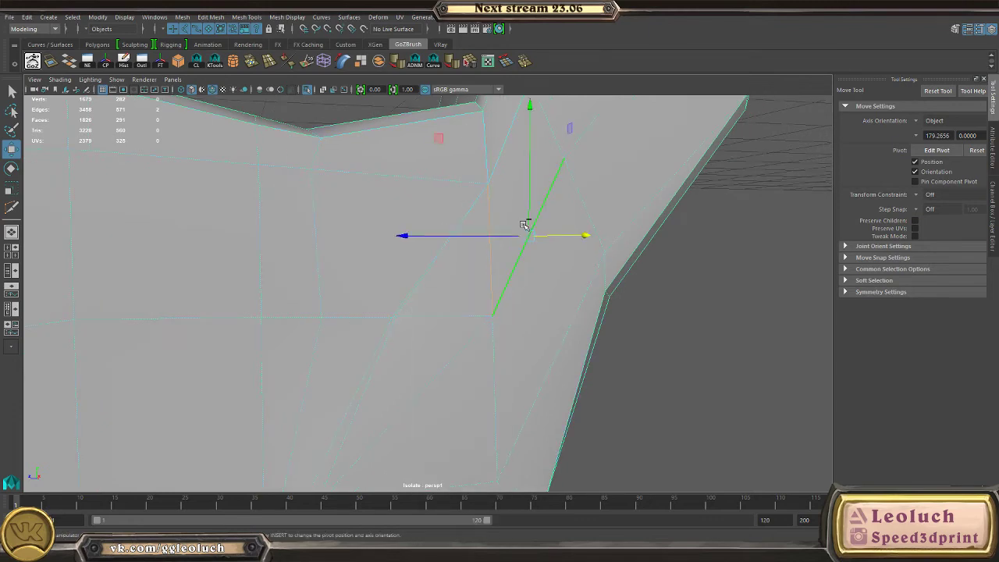
{"action": "left_click_drag", "start_coordinate": [506, 287], "coordinate": [481, 296], "text": "alt"}
{"action": "right_click_drag", "start_coordinate": [470, 287], "coordinate": [497, 277]}
{"action": "left_click", "coordinate": [497, 276]}
{"action": "left_click_drag", "start_coordinate": [497, 277], "coordinate": [440, 272], "text": "alt"}
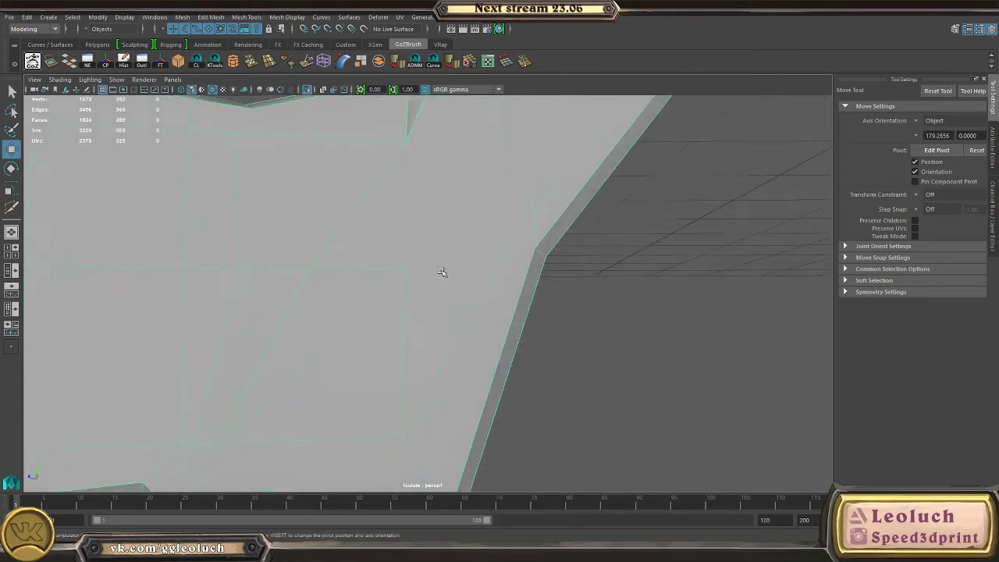
- Multi-Cut the horizontal side edge onward from its open end to the bend on the stock's rear edge
{"action": "right_click_drag", "start_coordinate": [408, 239], "coordinate": [367, 269], "text": "shift"}
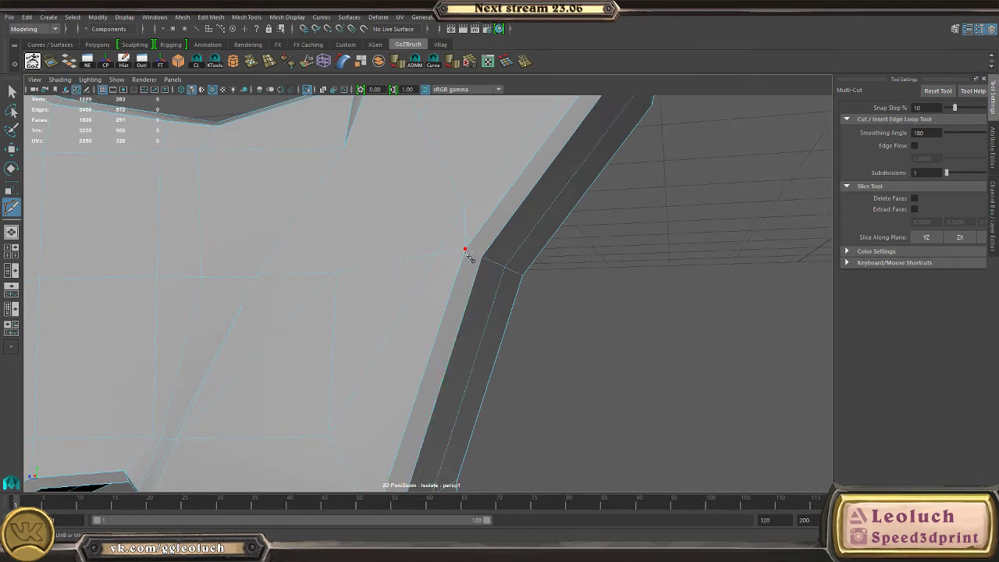
{"action": "left_click_drag", "start_coordinate": [467, 253], "coordinate": [534, 335], "text": "alt"}
{"action": "key", "text": "w"}
{"action": "right_click_drag", "start_coordinate": [534, 336], "coordinate": [398, 315], "text": "alt"}
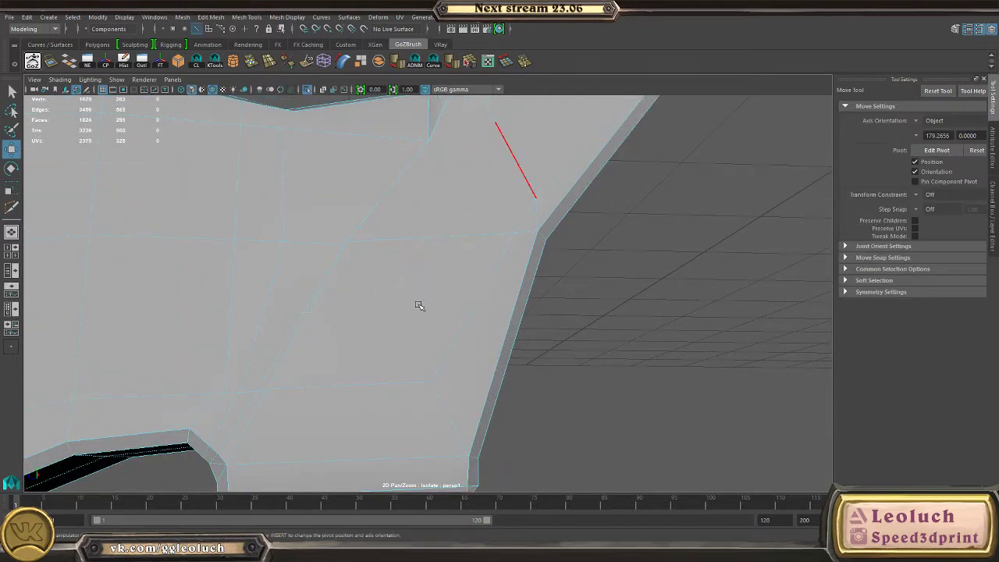
- Multi-Cut an edge between the vertex on the diagonal edge above the rear bend and the upper notch's corner vertex
{"action": "left_click_drag", "start_coordinate": [419, 306], "coordinate": [595, 285], "text": "alt"}
{"action": "right_click_drag", "start_coordinate": [595, 285], "coordinate": [584, 403], "text": "alt"}
{"action": "left_click_drag", "start_coordinate": [584, 404], "coordinate": [461, 261], "text": "alt"}
{"action": "right_click", "coordinate": [456, 251]}
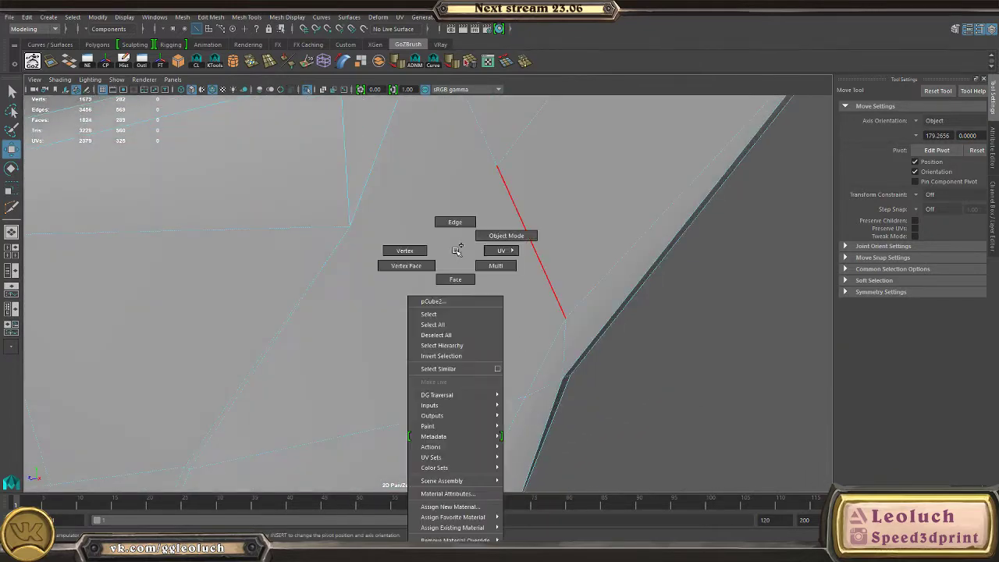
{"action": "right_click_drag", "start_coordinate": [456, 251], "coordinate": [427, 236]}
{"action": "left_click", "coordinate": [474, 243]}
{"action": "left_click", "coordinate": [496, 166]}
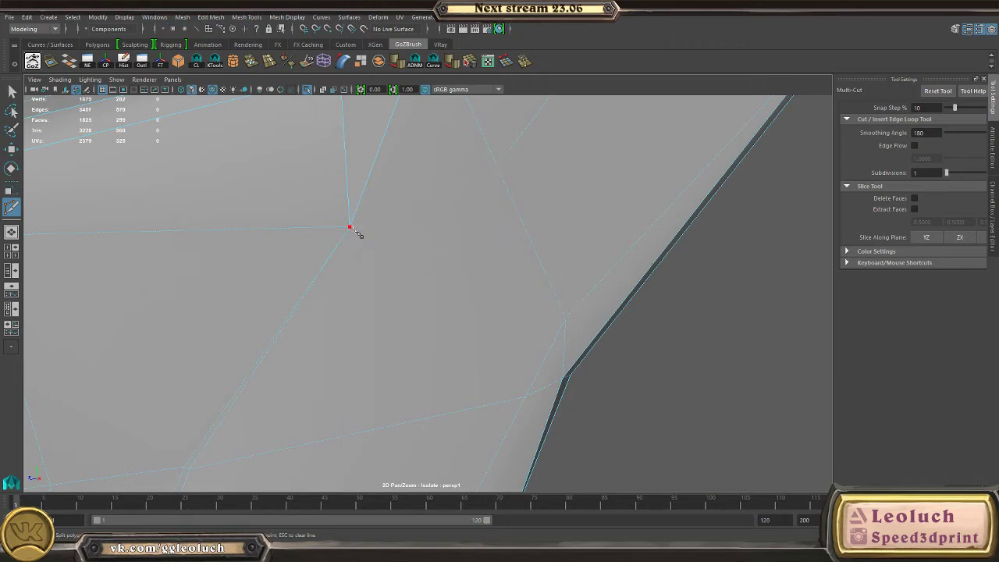
{"action": "right_click_drag", "start_coordinate": [501, 282], "coordinate": [334, 250], "text": "alt"}
{"action": "key", "text": "w"}
- Inspect the stock's rear side and crease in smooth mesh preview from several angles and restore the unsmoothed display
{"action": "left_click_drag", "start_coordinate": [335, 250], "coordinate": [585, 278], "text": "alt"}
{"action": "left_click", "coordinate": [497, 264]}
{"action": "left_click_drag", "start_coordinate": [584, 277], "coordinate": [606, 270], "text": "alt"}
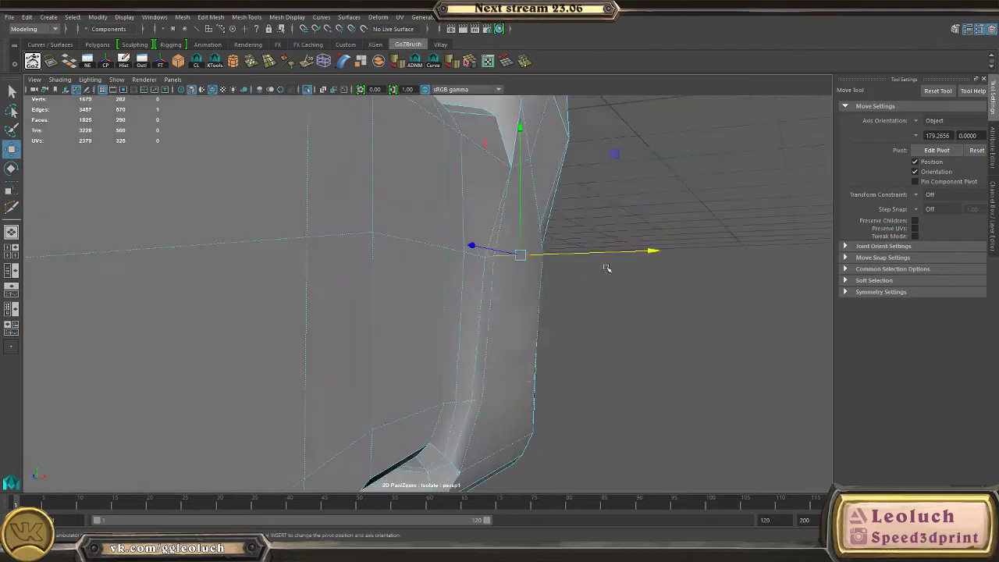
{"action": "right_click_drag", "start_coordinate": [483, 263], "coordinate": [504, 252]}
{"action": "left_click", "coordinate": [504, 252]}
{"action": "key", "text": "3"}
{"action": "left_click_drag", "start_coordinate": [538, 269], "coordinate": [624, 324], "text": "alt"}
{"action": "left_click", "coordinate": [557, 286]}
{"action": "left_click", "coordinate": [453, 301]}
{"action": "key", "text": "1"}
{"action": "left_click_drag", "start_coordinate": [554, 366], "coordinate": [576, 366], "text": "alt"}
{"action": "key", "text": "3"}
{"action": "left_click", "coordinate": [557, 372]}
{"action": "left_click", "coordinate": [478, 298]}
{"action": "key", "text": "1"}
{"action": "left_click_drag", "start_coordinate": [528, 292], "coordinate": [539, 298], "text": "alt"}
- Move the lower edge of the lower block's side bevel within the X-Y plane
{"action": "right_click_drag", "start_coordinate": [405, 345], "coordinate": [499, 360], "text": "alt"}
{"action": "middle_click_drag", "start_coordinate": [498, 360], "coordinate": [463, 292], "text": "alt"}
{"action": "right_click_drag", "start_coordinate": [464, 292], "coordinate": [464, 257]}
{"action": "left_click", "coordinate": [465, 259]}
{"action": "left_click_drag", "start_coordinate": [468, 262], "coordinate": [516, 254], "text": "alt"}
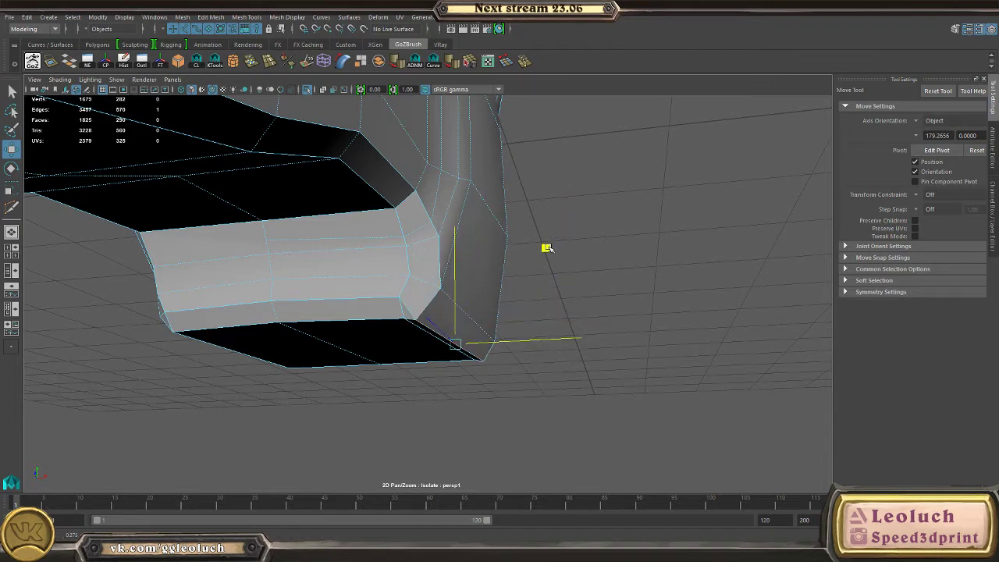
- Check the lower block's moved bevel edge in smooth mesh preview and restore the unsmoothed display
{"action": "key", "text": "3"}
{"action": "left_click", "coordinate": [630, 287]}
{"action": "left_click_drag", "start_coordinate": [631, 287], "coordinate": [381, 236], "text": "alt"}
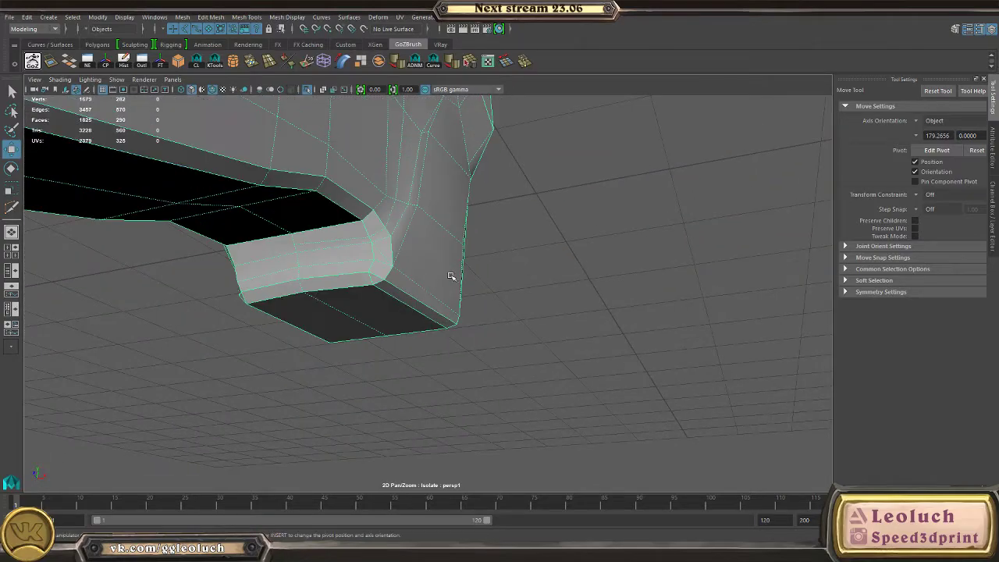
{"action": "left_click_drag", "start_coordinate": [450, 276], "coordinate": [416, 270], "text": "alt"}
{"action": "key", "text": "3"}
{"action": "left_click", "coordinate": [551, 315]}
{"action": "left_click_drag", "start_coordinate": [551, 314], "coordinate": [378, 249], "text": "alt"}
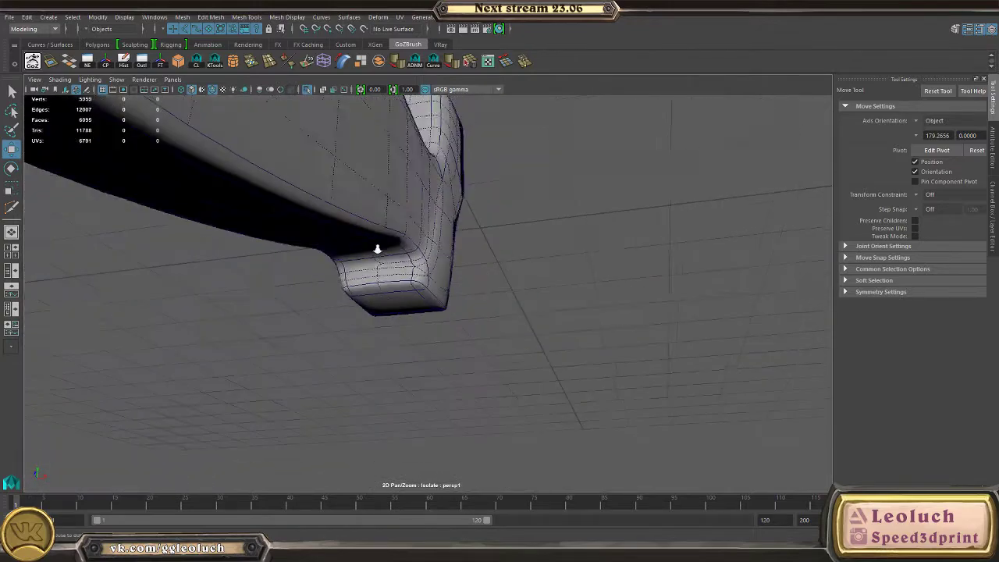
{"action": "right_click_drag", "start_coordinate": [378, 249], "coordinate": [386, 250], "text": "alt"}
{"action": "left_click", "coordinate": [416, 252]}
{"action": "key", "text": "1"}
- Multi-Cut an edge from the upper notch's corner to the vertex above the rear bend, and delete the surplus edges around it
{"action": "left_click_drag", "start_coordinate": [422, 262], "coordinate": [302, 339], "text": "alt"}
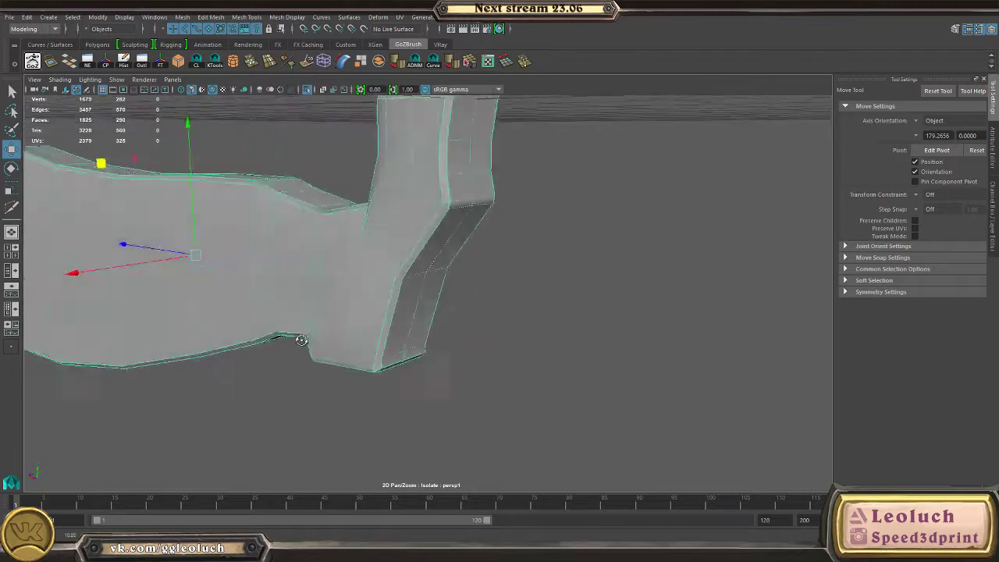
{"action": "right_click_drag", "start_coordinate": [302, 340], "coordinate": [542, 396], "text": "alt"}
{"action": "key", "text": "ctrl+shift+x"}
{"action": "left_click_drag", "start_coordinate": [541, 396], "coordinate": [476, 306], "text": "alt"}
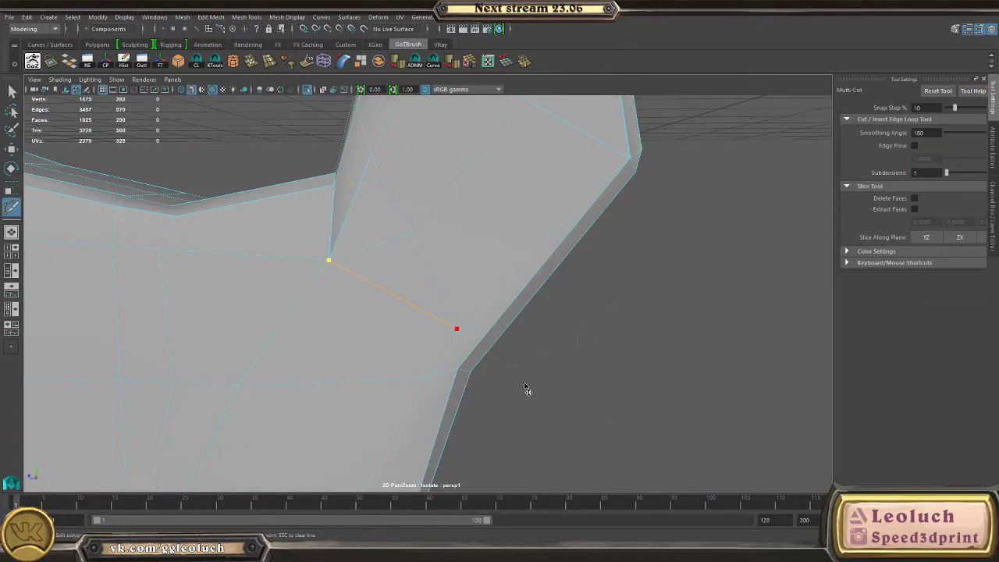
{"action": "left_click_drag", "start_coordinate": [574, 328], "coordinate": [535, 283], "text": "alt"}
{"action": "key", "text": "w"}
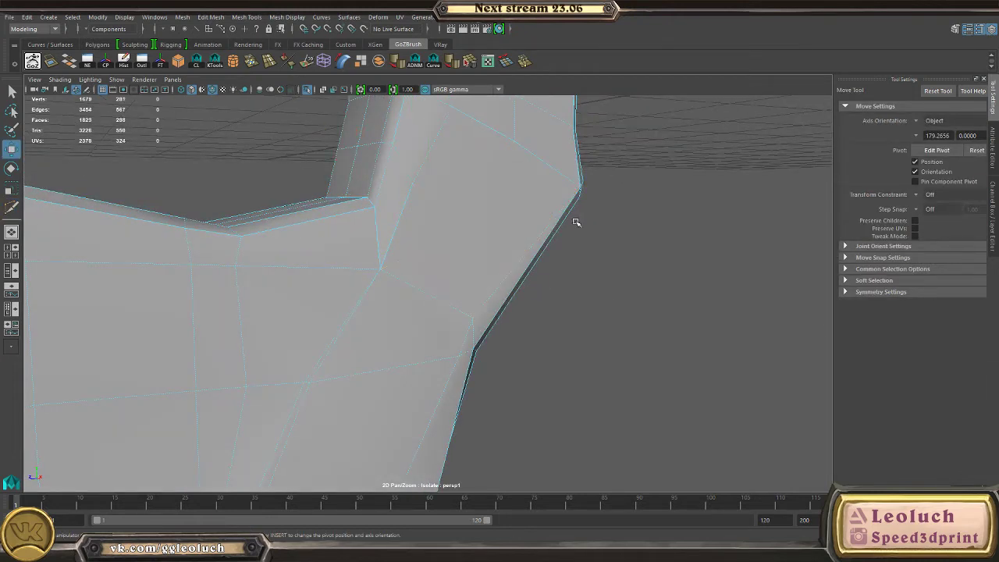
{"action": "left_click_drag", "start_coordinate": [575, 222], "coordinate": [460, 208], "text": "alt"}
{"action": "middle_click_drag", "start_coordinate": [460, 207], "coordinate": [422, 236], "text": "alt"}
{"action": "left_click", "coordinate": [447, 223]}
- Multi-Cut an edge from the middle vertex at the upright's base to the vertex above the notch's corner, and return to object selection
{"action": "right_click", "coordinate": [418, 276]}
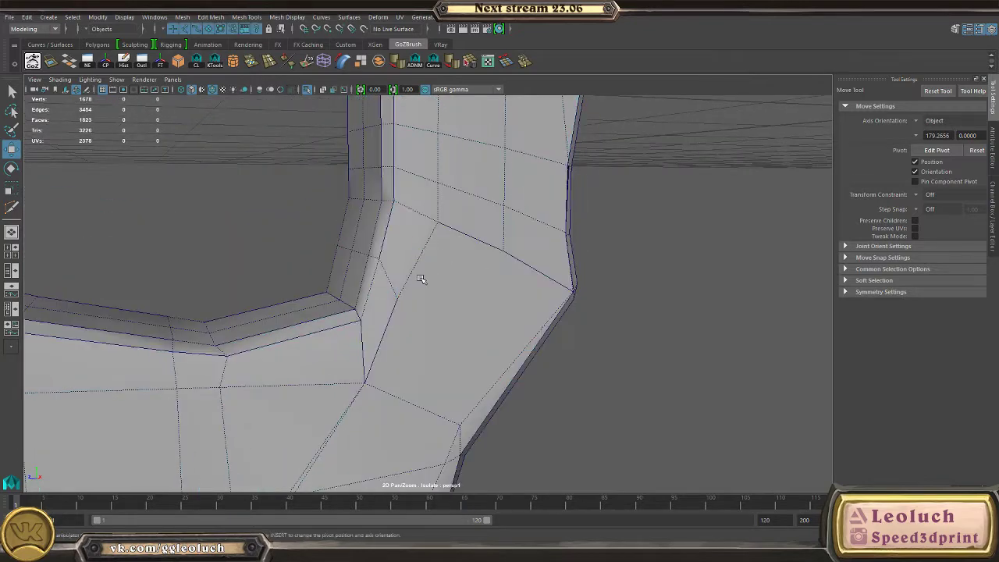
{"action": "scroll", "coordinate": [420, 279], "scroll_direction": "up", "scroll_amount": 1}
{"action": "left_click", "coordinate": [407, 270]}
{"action": "right_click_drag", "start_coordinate": [394, 263], "coordinate": [401, 284]}
{"action": "right_click_drag", "start_coordinate": [339, 266], "coordinate": [446, 246]}
{"action": "right_click_drag", "start_coordinate": [440, 309], "coordinate": [392, 306], "text": "shift"}
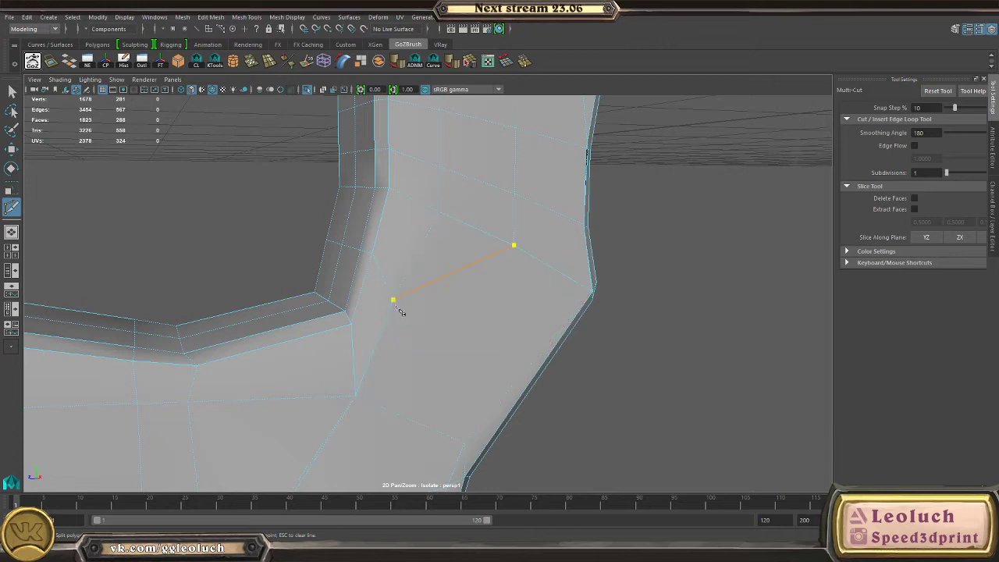
{"action": "key", "text": "w"}
{"action": "right_click_drag", "start_coordinate": [449, 326], "coordinate": [475, 283]}
{"action": "left_click_drag", "start_coordinate": [487, 325], "coordinate": [477, 313], "text": "alt"}
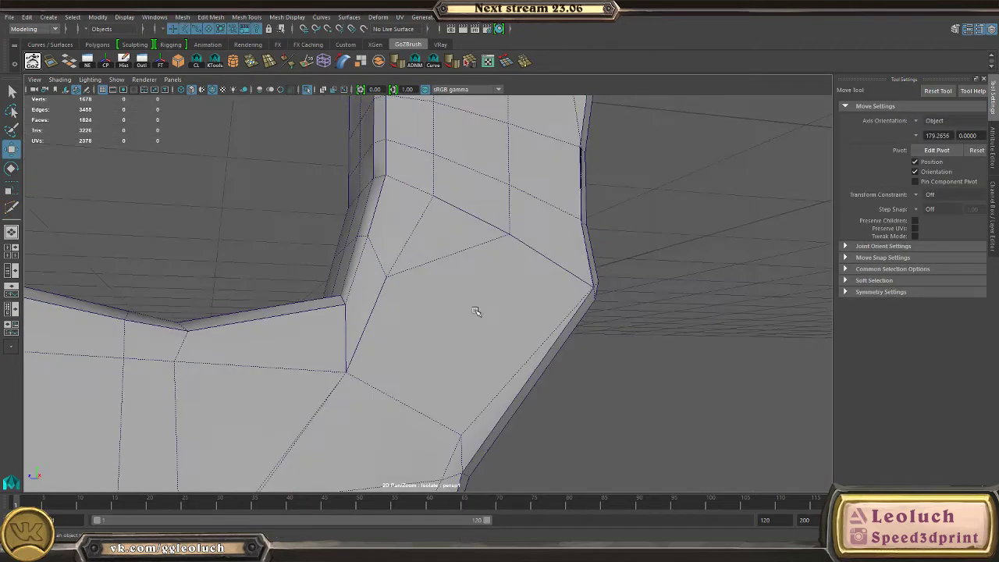
- Multi-Cut an edge line from the vertex above the notch's corner across the side and rear bevel to the rear face's centre edge
{"action": "left_click", "coordinate": [434, 307]}
{"action": "left_click_drag", "start_coordinate": [534, 359], "coordinate": [489, 339], "text": "alt"}
{"action": "right_click_drag", "start_coordinate": [432, 290], "coordinate": [372, 294], "text": "shift"}
{"action": "left_click", "coordinate": [362, 281]}
{"action": "left_click_drag", "start_coordinate": [549, 336], "coordinate": [516, 323], "text": "alt"}
{"action": "left_click", "coordinate": [501, 347]}
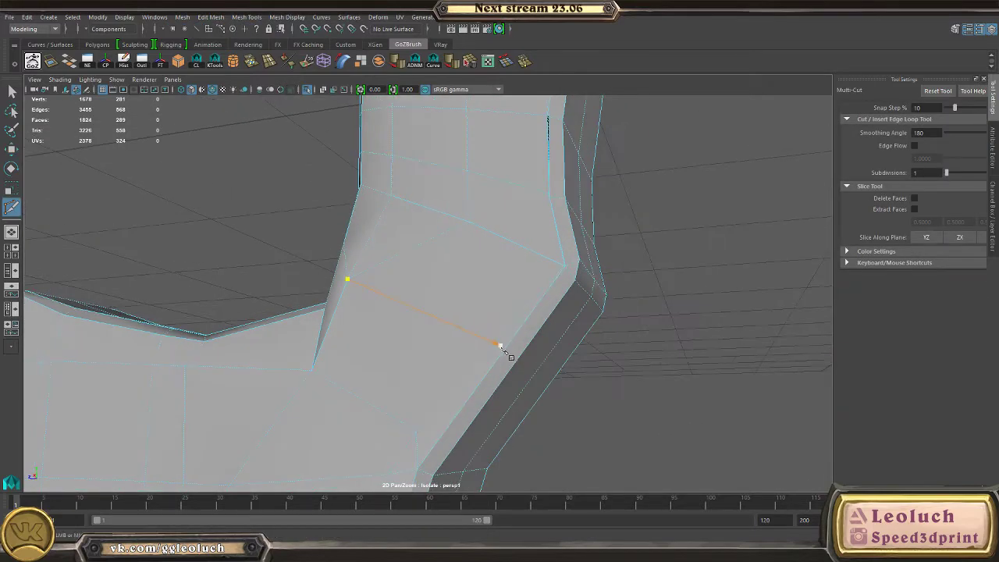
{"action": "left_click_drag", "start_coordinate": [576, 376], "coordinate": [445, 341], "text": "alt"}
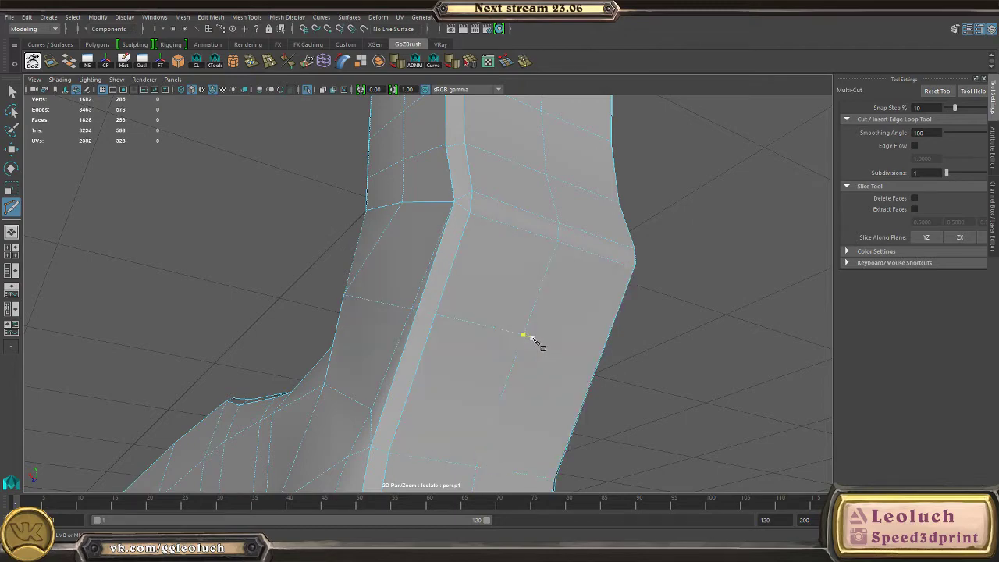
{"action": "key", "text": "w"}
{"action": "left_click_drag", "start_coordinate": [507, 328], "coordinate": [434, 309], "text": "alt"}
{"action": "right_click_drag", "start_coordinate": [432, 305], "coordinate": [486, 258]}
- Inspect the stock's rear end and lower block in smooth mesh preview and restore the unsmoothed display
{"action": "key", "text": "3"}
{"action": "left_click_drag", "start_coordinate": [585, 334], "coordinate": [415, 336], "text": "alt"}
{"action": "left_click", "coordinate": [614, 359]}
{"action": "left_click", "coordinate": [416, 337]}
{"action": "key", "text": "1"}
{"action": "left_click", "coordinate": [526, 377]}
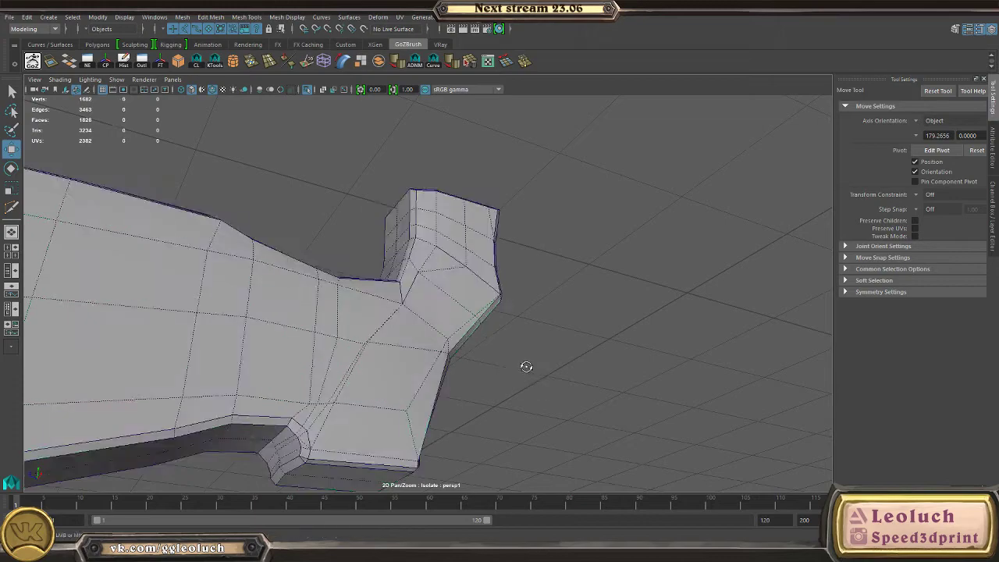
{"action": "left_click_drag", "start_coordinate": [526, 367], "coordinate": [565, 330], "text": "alt"}
{"action": "right_click_drag", "start_coordinate": [564, 330], "coordinate": [597, 413], "text": "alt"}
{"action": "left_click_drag", "start_coordinate": [598, 413], "coordinate": [626, 352], "text": "alt"}
{"action": "key", "text": "3"}
{"action": "left_click", "coordinate": [609, 385]}
{"action": "right_click_drag", "start_coordinate": [626, 353], "coordinate": [490, 341], "text": "alt"}
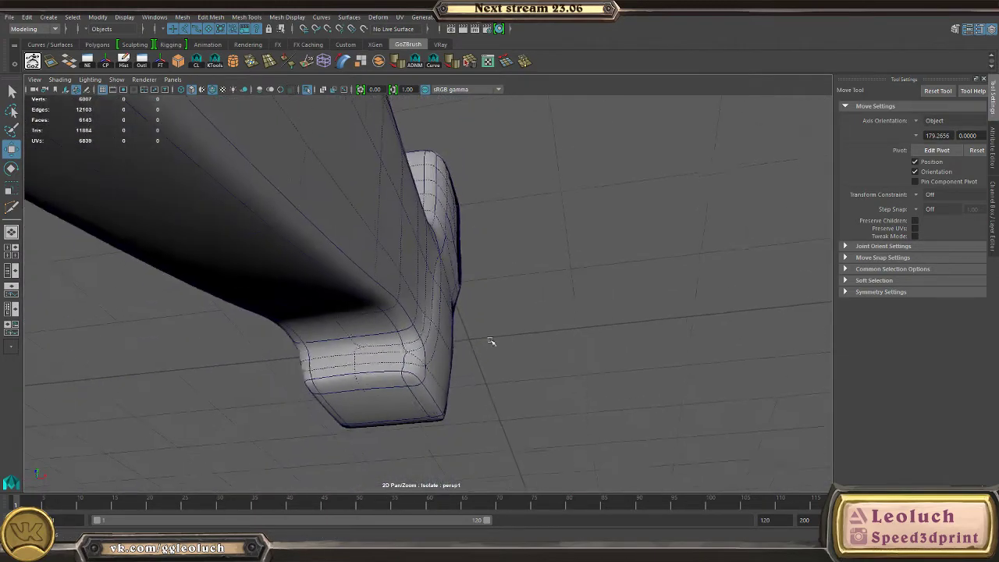
{"action": "key", "text": "1"}
- Move the upper edge of the lower block's side bevel within the X-Y plane and check it in smooth mesh preview
{"action": "left_click", "coordinate": [421, 348]}
{"action": "right_click_drag", "start_coordinate": [537, 415], "coordinate": [572, 414], "text": "alt"}
{"action": "middle_click_drag", "start_coordinate": [572, 415], "coordinate": [589, 364], "text": "alt"}
{"action": "right_click_drag", "start_coordinate": [439, 328], "coordinate": [441, 290]}
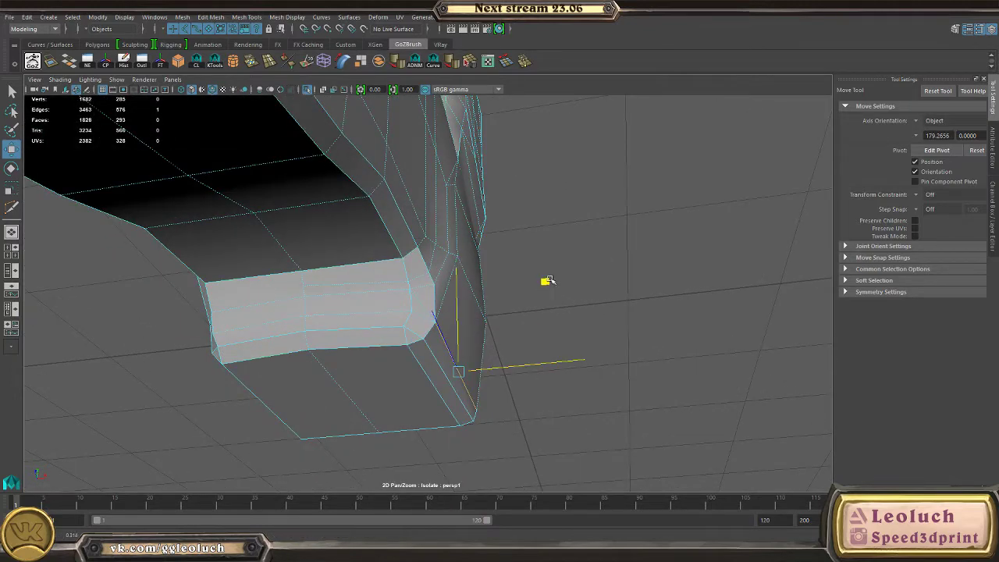
{"action": "left_click", "coordinate": [474, 299]}
{"action": "key", "text": "3"}
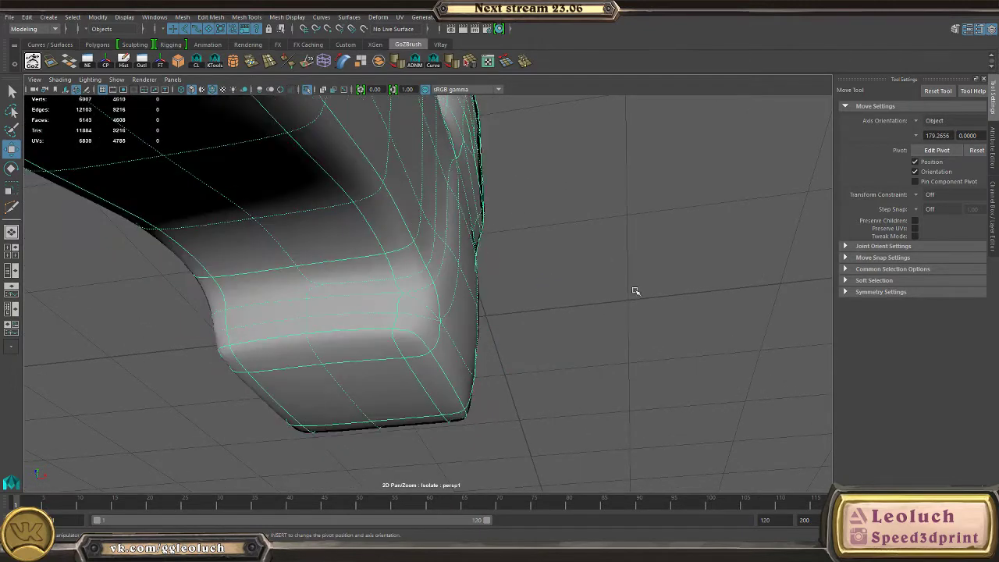
{"action": "left_click", "coordinate": [635, 291]}
{"action": "left_click_drag", "start_coordinate": [635, 291], "coordinate": [492, 292], "text": "alt"}
{"action": "right_click_drag", "start_coordinate": [492, 292], "coordinate": [519, 295], "text": "alt"}
- Restore the unsmoothed display and delete the diagonal edge across the lower notch's corner bevel
{"action": "left_click", "coordinate": [402, 324]}
{"action": "key", "text": "1"}
{"action": "scroll", "coordinate": [373, 279], "scroll_direction": "up", "scroll_amount": 3}
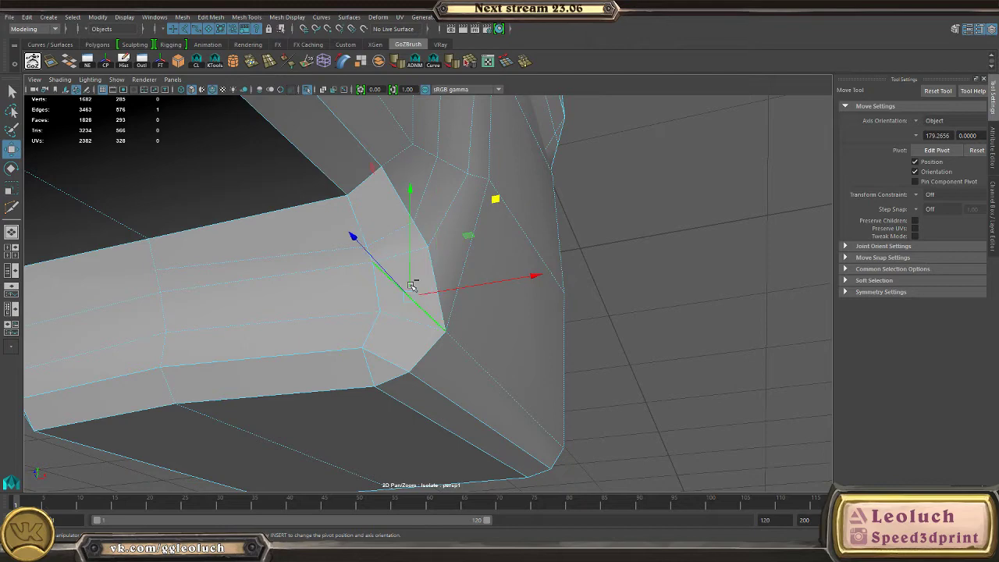
{"action": "right_click_drag", "start_coordinate": [427, 258], "coordinate": [463, 251]}
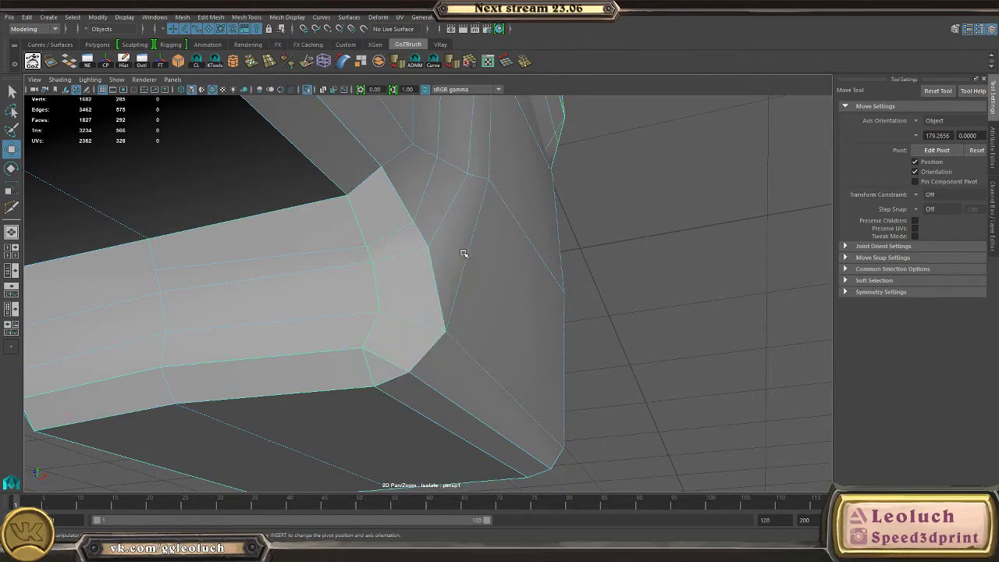
- Inspect the lower block's corner and the stock's rear end in smooth mesh preview, restoring the unsmoothed display
{"action": "key", "text": "3"}
{"action": "left_click_drag", "start_coordinate": [464, 252], "coordinate": [492, 330], "text": "alt"}
{"action": "key", "text": "1"}
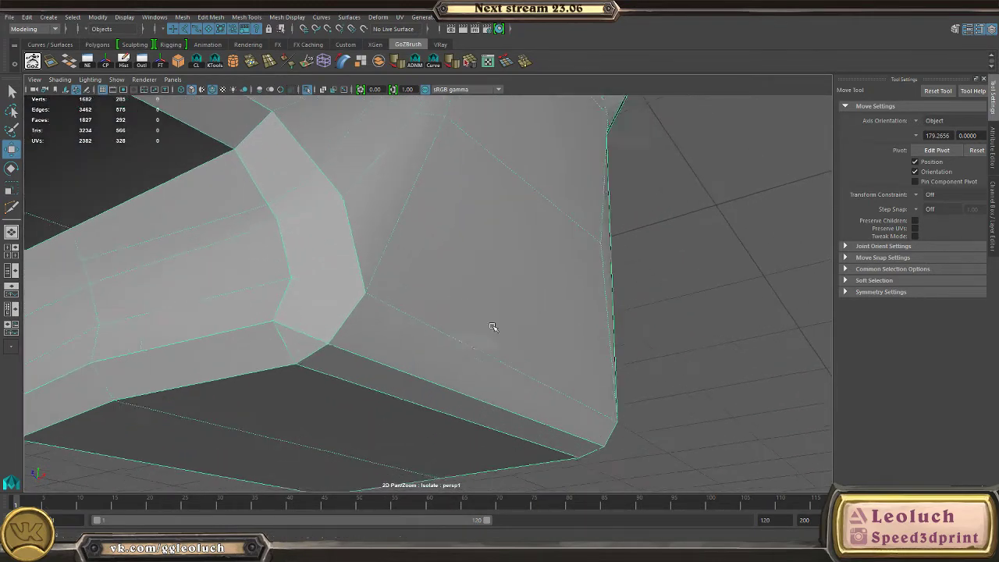
{"action": "right_click_drag", "start_coordinate": [414, 263], "coordinate": [322, 226]}
{"action": "left_click", "coordinate": [366, 289]}
{"action": "left_click_drag", "start_coordinate": [368, 291], "coordinate": [638, 266], "text": "alt"}
{"action": "right_click_drag", "start_coordinate": [606, 314], "coordinate": [680, 242]}
{"action": "key", "text": "3"}
{"action": "scroll", "coordinate": [663, 269], "scroll_direction": "down", "scroll_amount": 5}
{"action": "left_click", "coordinate": [645, 301]}
{"action": "left_click_drag", "start_coordinate": [644, 301], "coordinate": [483, 294], "text": "alt"}
{"action": "left_click", "coordinate": [468, 280]}
{"action": "key", "text": "1"}
- Slide the vertex at the upper notch's inner corner along its edge with the Edge transform constraint and check it in smooth mesh preview
{"action": "right_click_drag", "start_coordinate": [482, 287], "coordinate": [425, 274]}
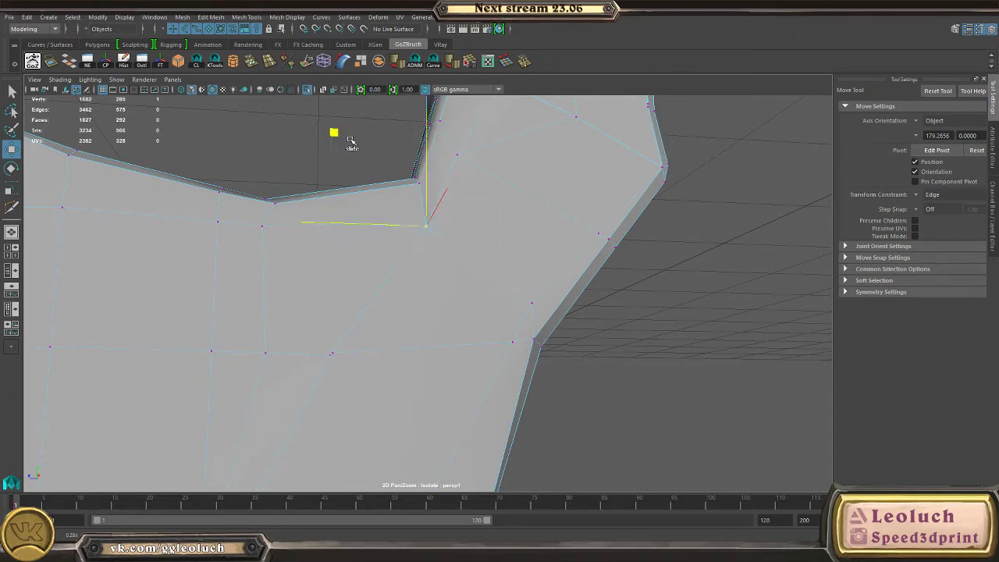
{"action": "left_click", "coordinate": [691, 136]}
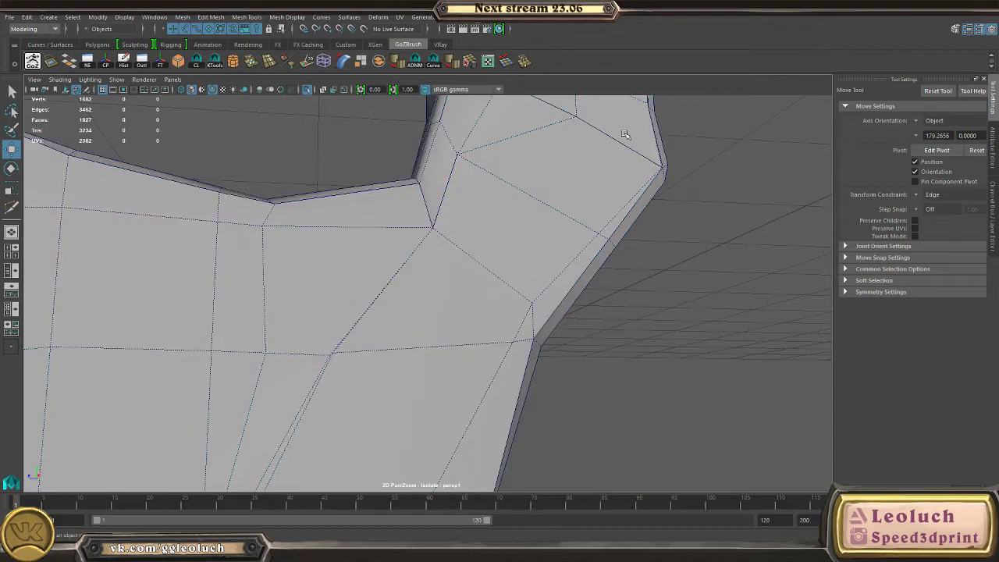
{"action": "key", "text": "3"}
{"action": "left_click_drag", "start_coordinate": [617, 218], "coordinate": [432, 309], "text": "alt"}
{"action": "left_click", "coordinate": [434, 293]}
{"action": "key", "text": "1"}
- Try inserting a lengthwise edge loop around the stock's side and rear end, and undo it
{"action": "right_click_drag", "start_coordinate": [432, 309], "coordinate": [377, 293], "text": "shift"}
{"action": "key", "text": "w"}
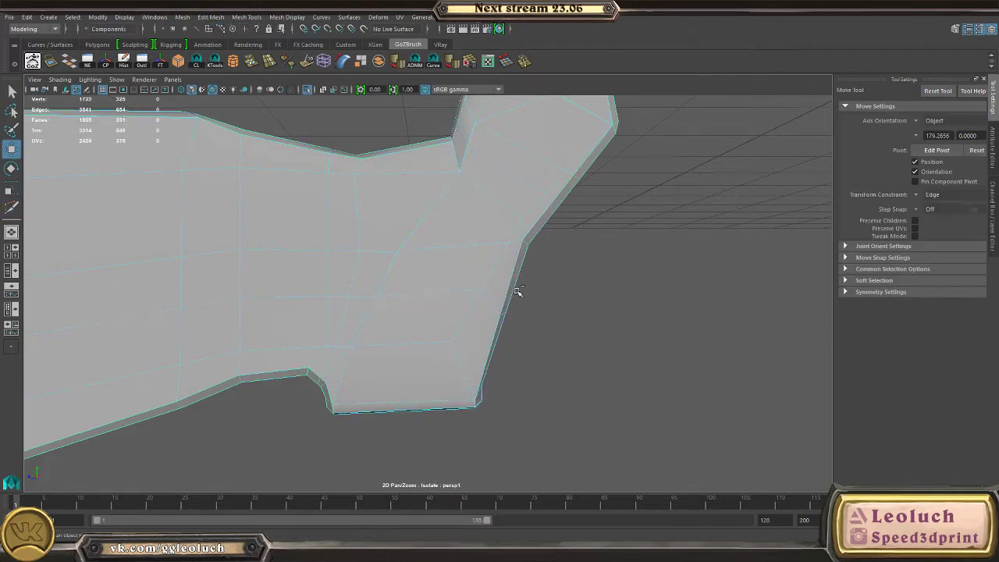
{"action": "mouse_move", "coordinate": [566, 286]}
{"action": "left_mouse_down", "text": "alt"}
{"action": "mouse_move", "coordinate": [492, 276]}
{"action": "mouse_move", "coordinate": [565, 275]}
{"action": "left_mouse_up", "text": "alt"}
{"action": "key", "text": "ctrl+z"}
- Delete the rear and underside face strips on one side of the stock's centre line
{"action": "left_click_drag", "start_coordinate": [526, 234], "coordinate": [428, 252], "text": "alt"}
{"action": "right_click_drag", "start_coordinate": [395, 241], "coordinate": [399, 266]}
{"action": "left_click", "coordinate": [410, 226]}
{"action": "double_click", "coordinate": [410, 247], "text": "shift"}
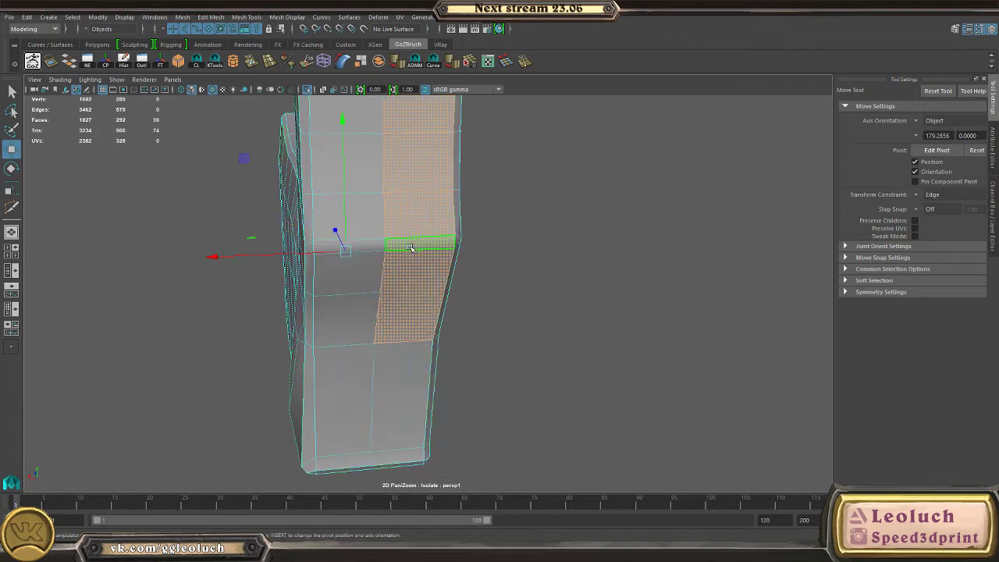
{"action": "key", "text": "Delete"}
{"action": "left_click", "coordinate": [416, 365]}
{"action": "left_click_drag", "start_coordinate": [417, 398], "coordinate": [412, 366], "text": "alt"}
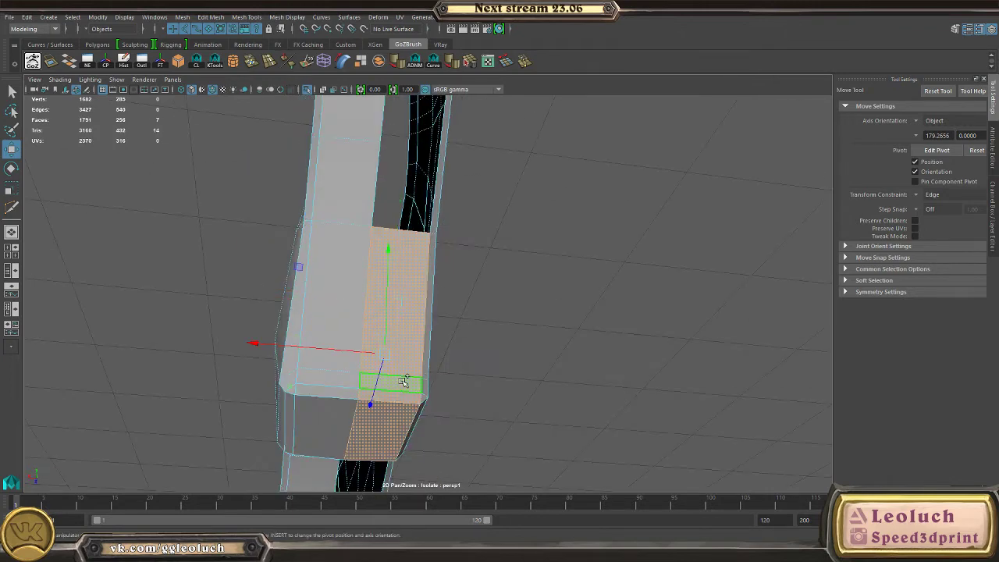
{"action": "key", "text": "Delete"}
- Select all remaining connected faces of the stock's detached half and delete them
{"action": "left_click_drag", "start_coordinate": [486, 382], "coordinate": [385, 359], "text": "alt"}
{"action": "double_click", "coordinate": [412, 359]}
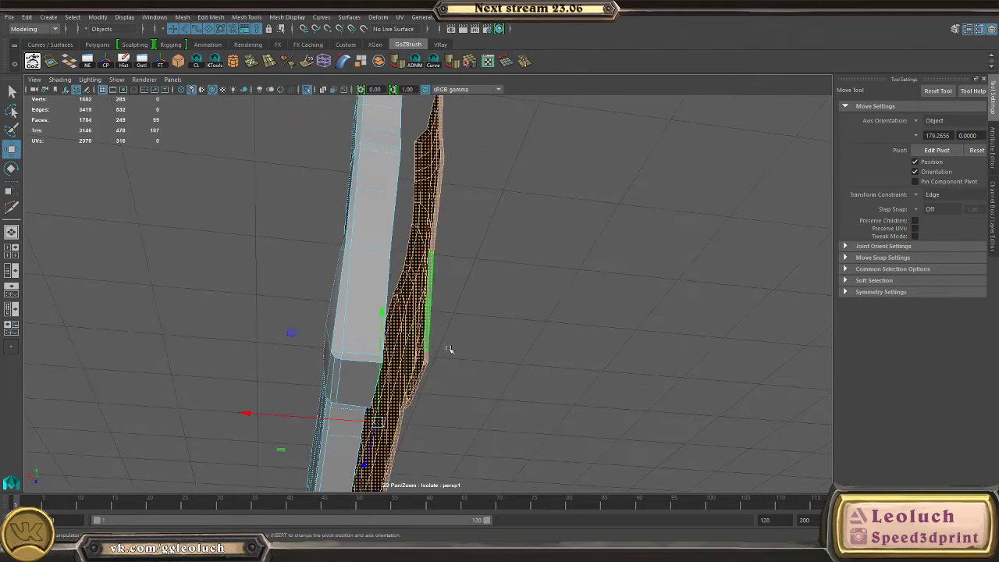
{"action": "left_click_drag", "start_coordinate": [448, 348], "coordinate": [386, 360], "text": "alt"}
{"action": "key", "text": "Delete"}
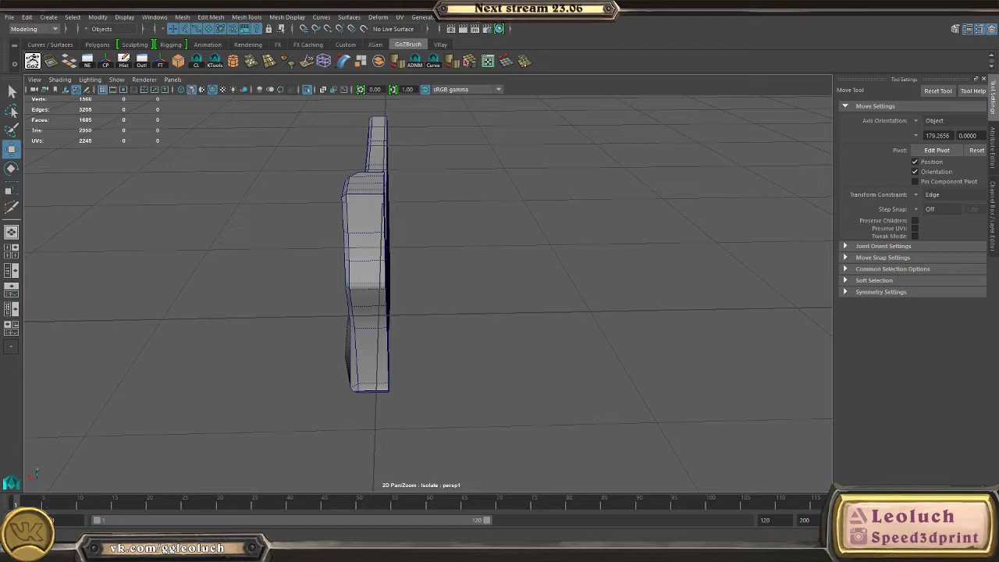
- Mirror the remaining half of the stock along X with merged borders, adjusting the mirror direction so the halves join at the centre
{"action": "left_click_drag", "start_coordinate": [308, 265], "coordinate": [468, 166], "text": "alt"}
{"action": "left_click", "coordinate": [427, 254]}
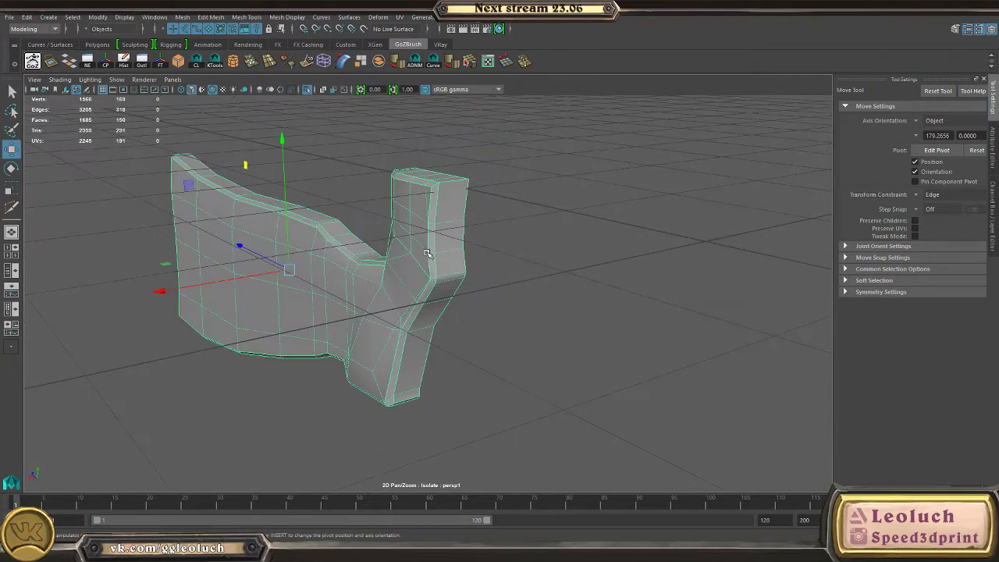
{"action": "left_click", "coordinate": [182, 17]}
{"action": "left_click", "coordinate": [230, 166]}
{"action": "left_click_drag", "start_coordinate": [512, 297], "coordinate": [449, 373], "text": "alt"}
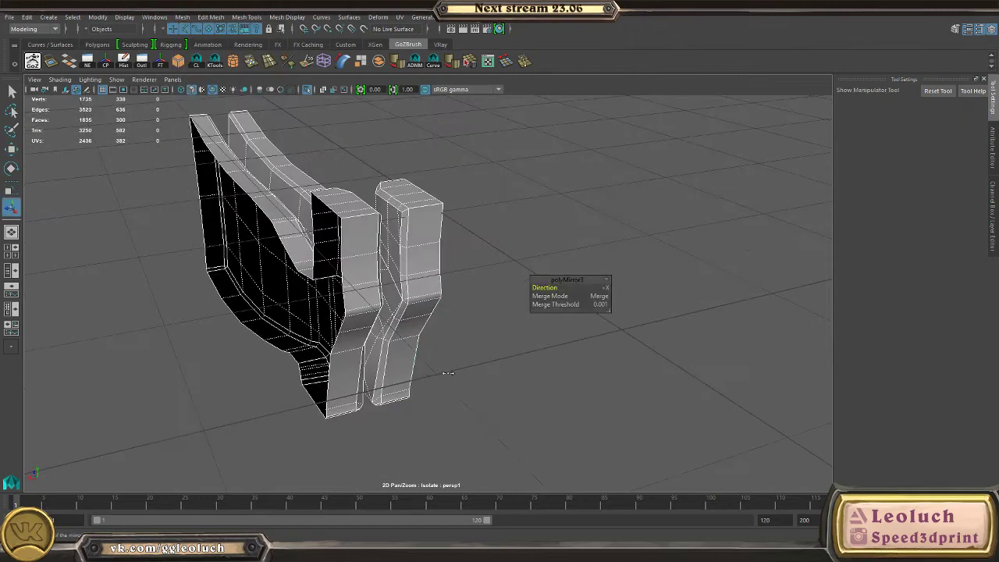
{"action": "mouse_move", "coordinate": [462, 373]}
{"action": "middle_mouse_down"}
{"action": "mouse_move", "coordinate": [492, 371]}
{"action": "mouse_move", "coordinate": [454, 368]}
{"action": "middle_mouse_up"}
{"action": "left_click", "coordinate": [427, 277]}
- Inspect the mirrored stock and its lower block, comparing the smooth mesh preview with the unsmoothed display
{"action": "key", "text": "3"}
{"action": "left_click", "coordinate": [497, 196]}
{"action": "left_click_drag", "start_coordinate": [504, 199], "coordinate": [582, 267], "text": "alt"}
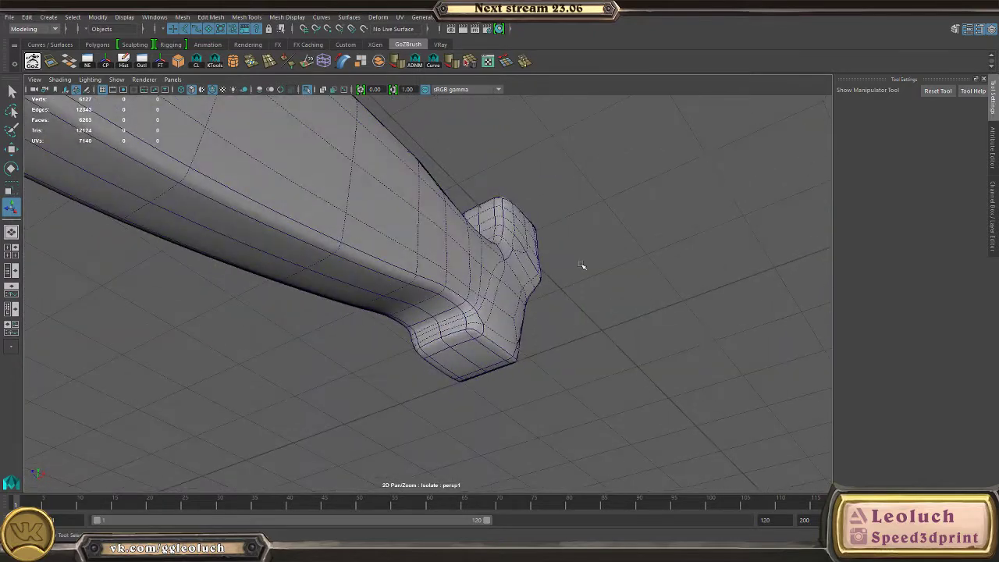
{"action": "left_click", "coordinate": [486, 332]}
{"action": "left_click_drag", "start_coordinate": [484, 340], "coordinate": [440, 328], "text": "alt"}
{"action": "left_click_drag", "start_coordinate": [450, 191], "coordinate": [643, 305], "text": "alt"}
{"action": "key", "text": "1"}
{"action": "key", "text": "3"}
{"action": "key", "text": "1"}
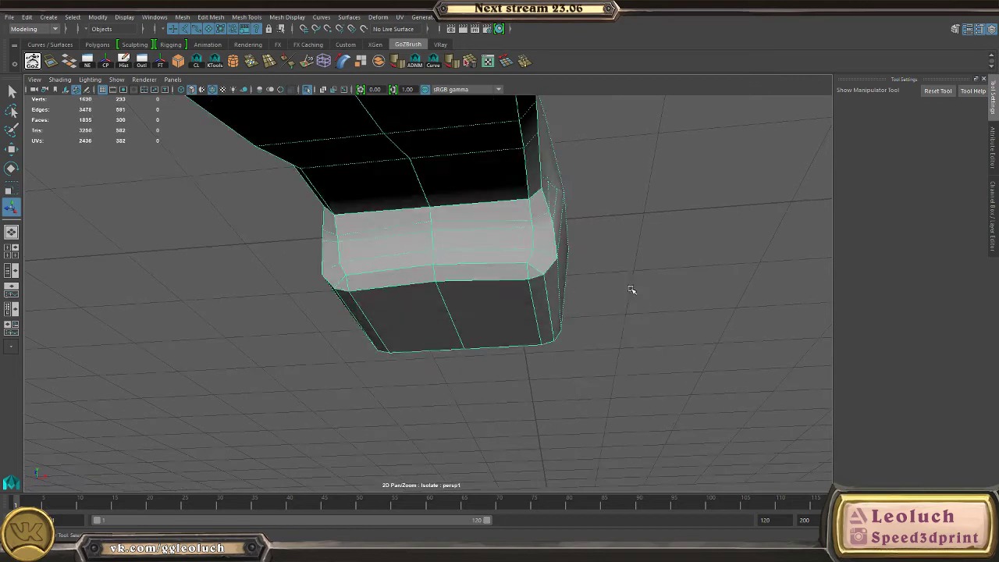
{"action": "key", "text": "3"}
{"action": "key", "text": "1"}
- Examine the bottom edge of the lower block's side bevel and check the block in smooth mesh preview
{"action": "left_click_drag", "start_coordinate": [668, 291], "coordinate": [468, 289], "text": "alt"}
{"action": "right_click_drag", "start_coordinate": [471, 302], "coordinate": [473, 284]}
{"action": "left_click", "coordinate": [476, 315]}
{"action": "left_click_drag", "start_coordinate": [477, 315], "coordinate": [557, 305], "text": "alt"}
{"action": "key", "text": "w"}
{"action": "left_click_drag", "start_coordinate": [614, 253], "coordinate": [600, 242], "text": "alt"}
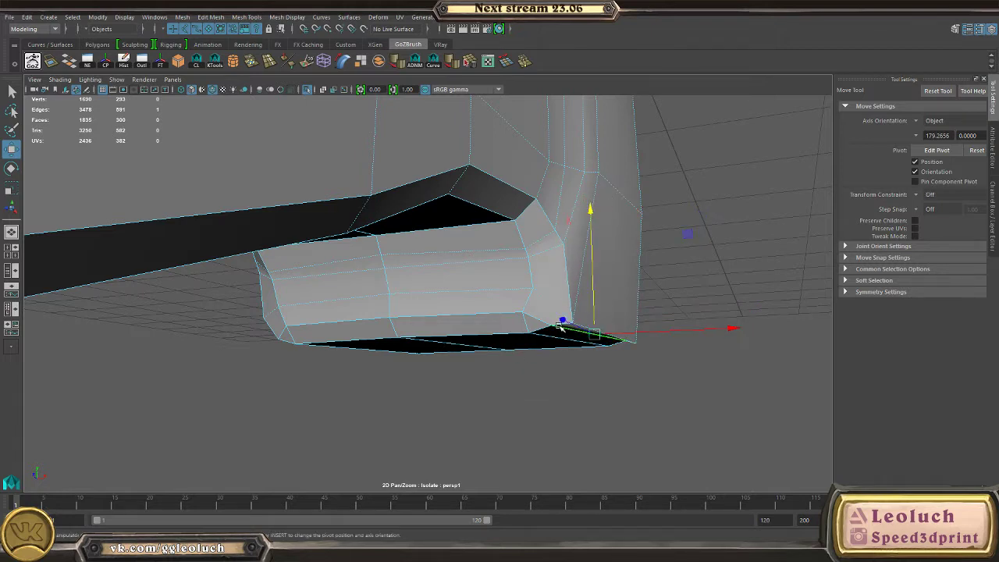
{"action": "left_click_drag", "start_coordinate": [532, 341], "coordinate": [556, 276], "text": "alt"}
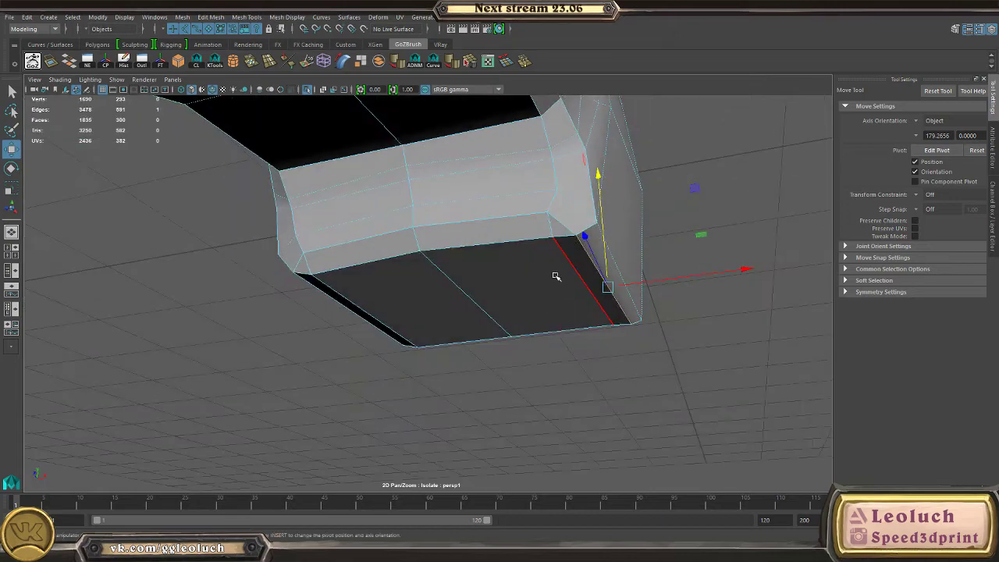
{"action": "right_click_drag", "start_coordinate": [611, 196], "coordinate": [633, 189]}
{"action": "key", "text": "3"}
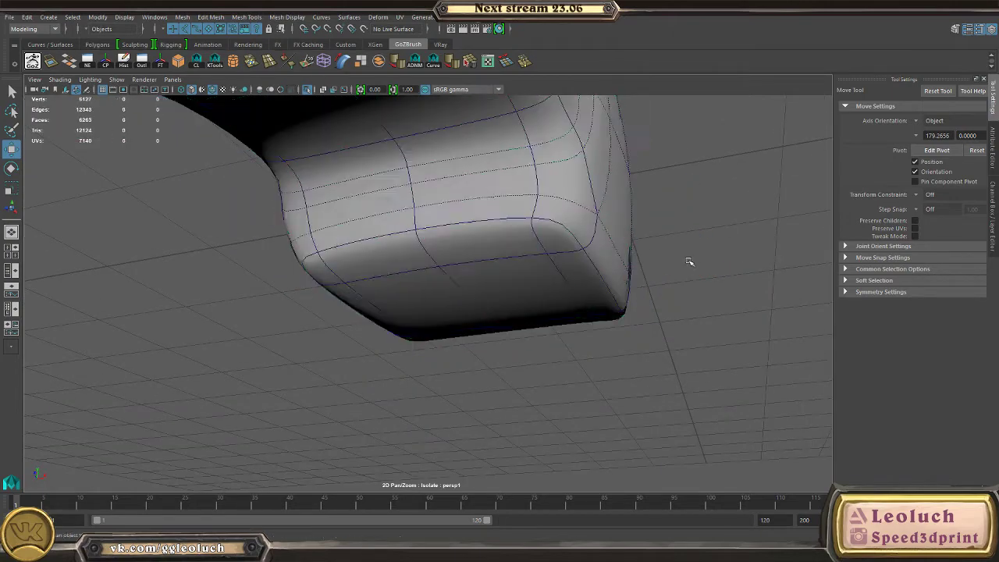
{"action": "left_click_drag", "start_coordinate": [691, 263], "coordinate": [506, 260], "text": "alt"}
{"action": "right_click_drag", "start_coordinate": [506, 261], "coordinate": [337, 252], "text": "alt"}
{"action": "left_click_drag", "start_coordinate": [337, 251], "coordinate": [316, 308], "text": "alt"}
{"action": "right_click_drag", "start_coordinate": [317, 308], "coordinate": [379, 324], "text": "alt"}
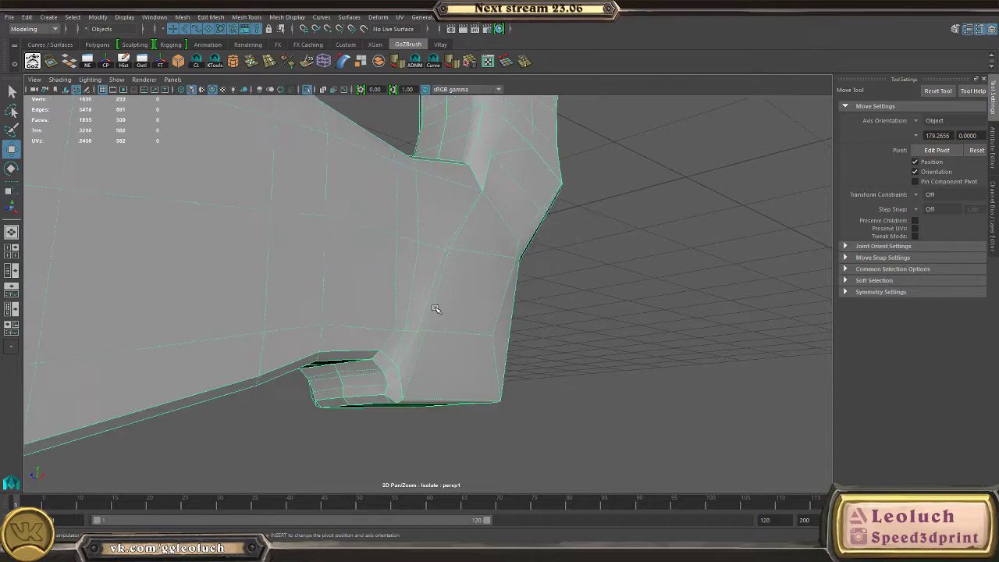
- Multi-Cut a diagonal edge across the lower notch's corner bevel, starting from the vertex on its outer side edge
{"action": "left_click_drag", "start_coordinate": [436, 309], "coordinate": [429, 366], "text": "alt"}
{"action": "right_click_drag", "start_coordinate": [407, 361], "coordinate": [376, 344], "text": "shift"}
{"action": "key", "text": "w"}
{"action": "right_click_drag", "start_coordinate": [401, 263], "coordinate": [452, 247]}
{"action": "right_click_drag", "start_coordinate": [434, 310], "coordinate": [382, 310], "text": "shift"}
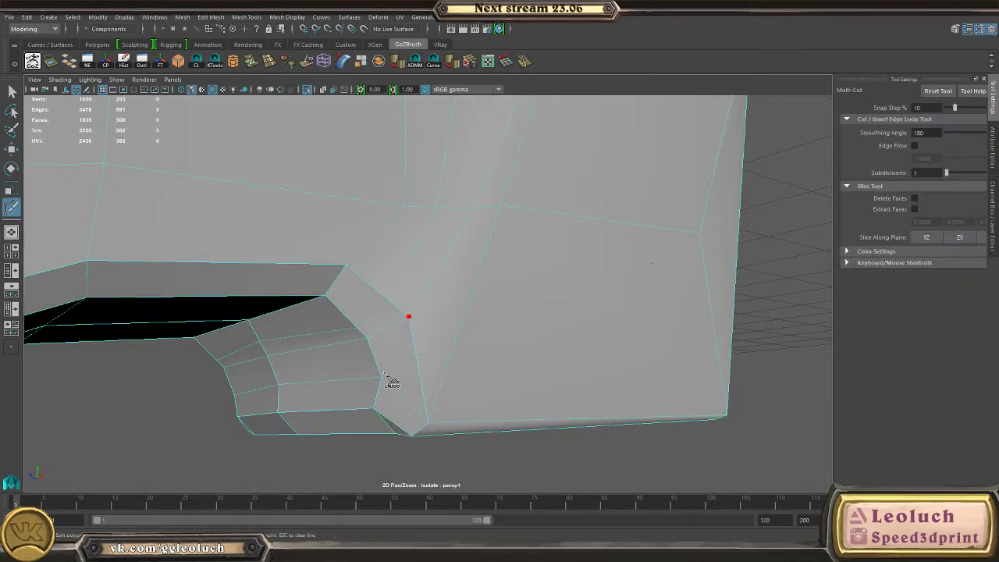
{"action": "key", "text": "w"}
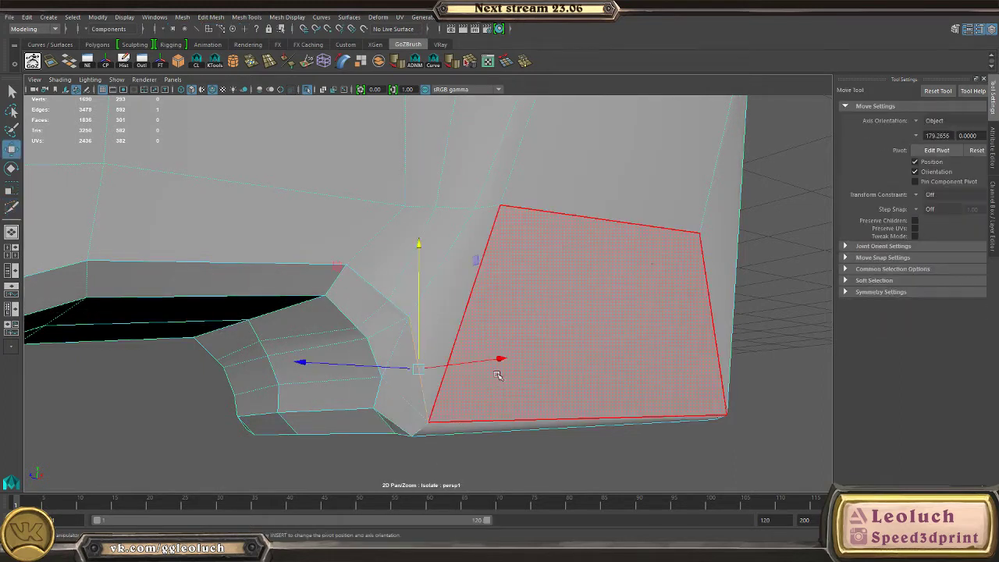
- Try deleting the side edge beside the lower notch's corner bevel and poking the narrow adjoining side face
{"action": "left_click_drag", "start_coordinate": [497, 376], "coordinate": [462, 376], "text": "alt"}
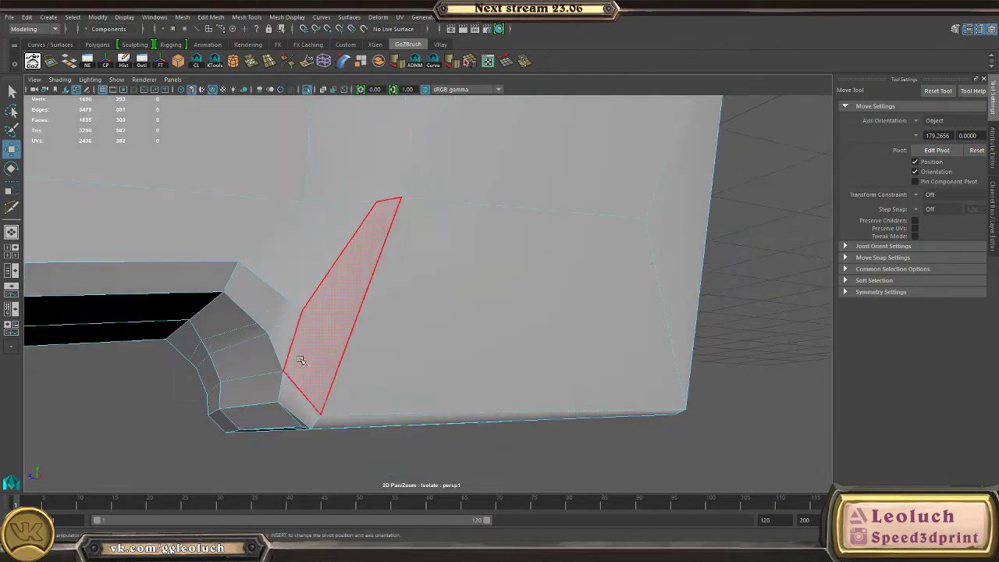
{"action": "right_click_drag", "start_coordinate": [301, 361], "coordinate": [285, 309]}
{"action": "left_click", "coordinate": [334, 321]}
{"action": "key", "text": "w"}
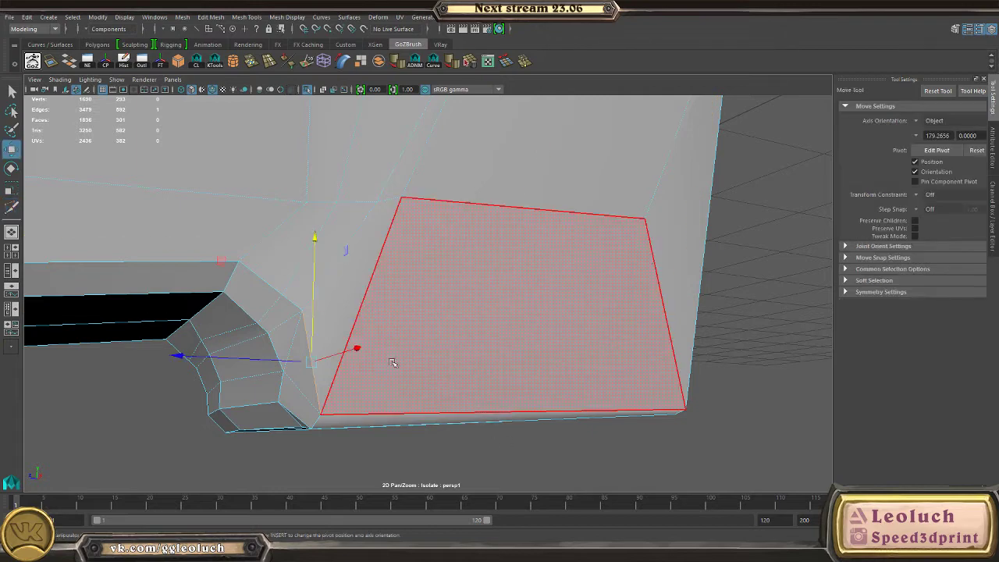
{"action": "right_click_drag", "start_coordinate": [369, 307], "coordinate": [467, 285], "text": "shift"}
{"action": "right_click_drag", "start_coordinate": [336, 261], "coordinate": [392, 245]}
{"action": "right_click_drag", "start_coordinate": [362, 309], "coordinate": [293, 312], "text": "shift"}
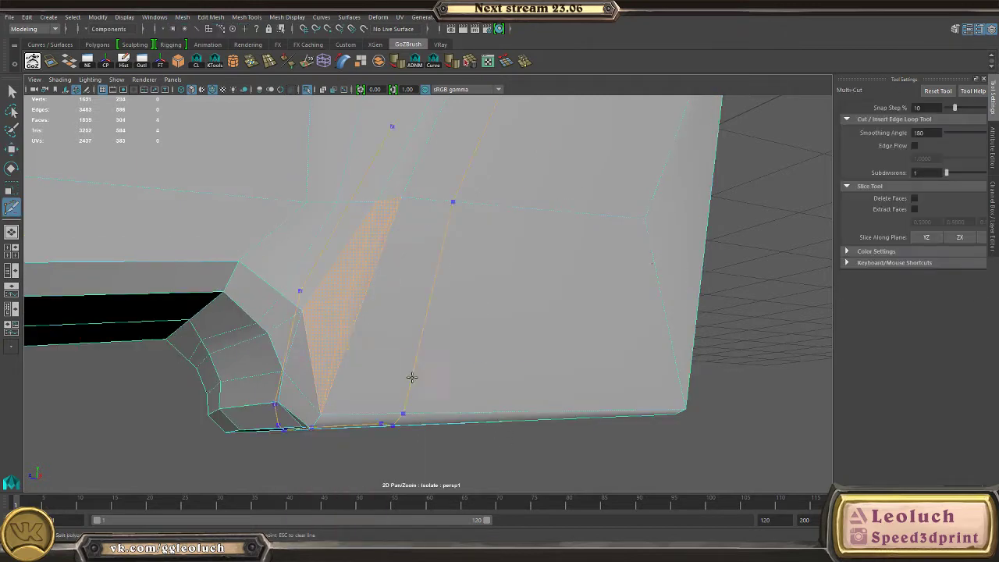
{"action": "key", "text": "w"}
{"action": "right_click_drag", "start_coordinate": [333, 262], "coordinate": [471, 188]}
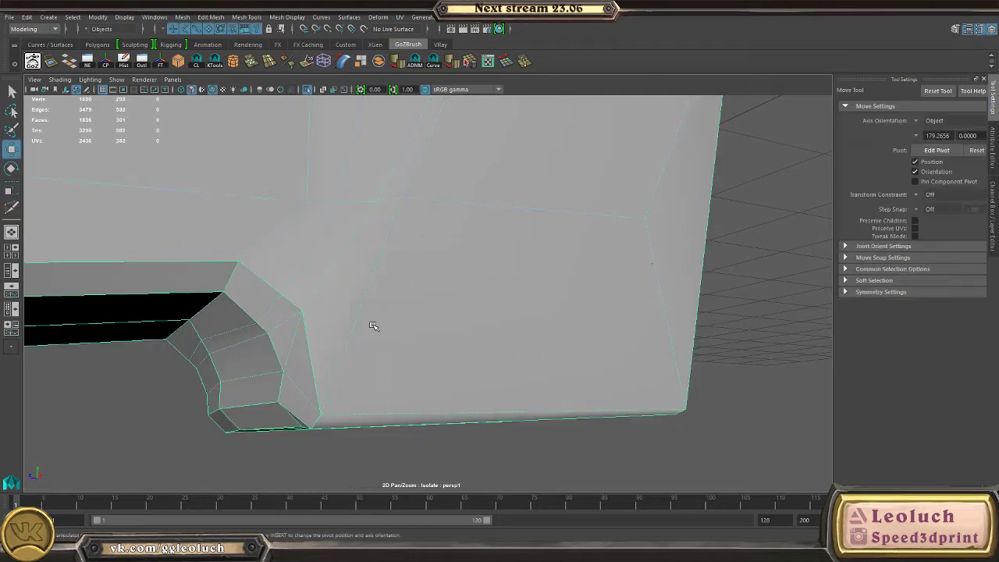
- Try a Multi-Cut line from the lower notch's corner across the side and rear face, check it smoothed, and undo it
{"action": "right_click_drag", "start_coordinate": [372, 308], "coordinate": [302, 312], "text": "shift"}
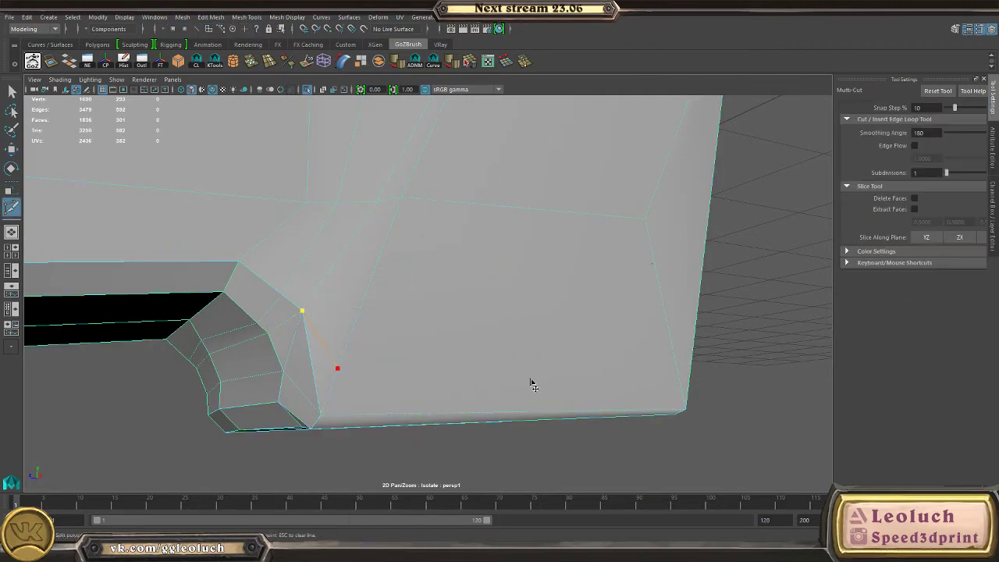
{"action": "left_click_drag", "start_coordinate": [530, 383], "coordinate": [499, 398], "text": "alt"}
{"action": "left_click", "coordinate": [586, 393]}
{"action": "left_click_drag", "start_coordinate": [608, 392], "coordinate": [582, 394], "text": "alt"}
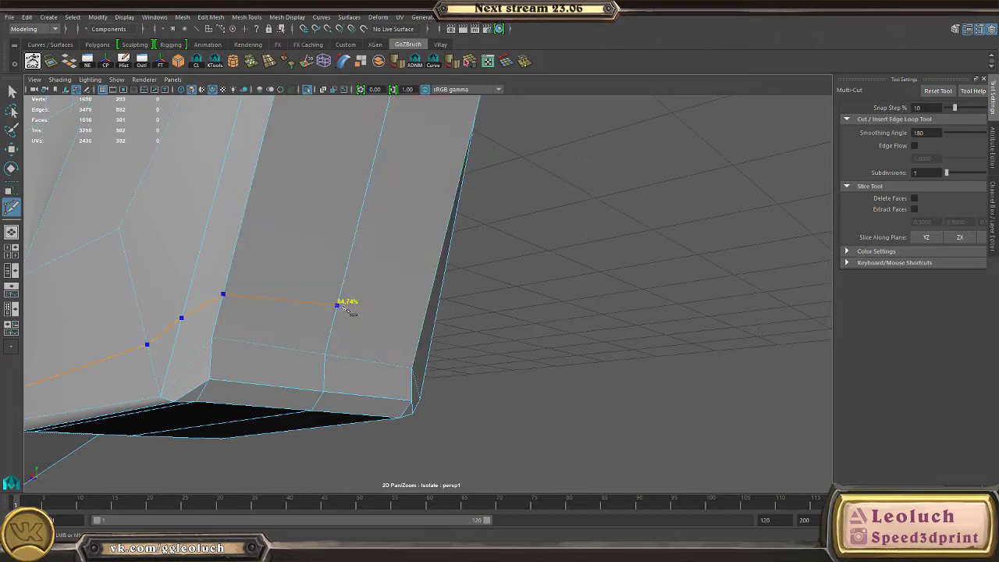
{"action": "key", "text": "w"}
{"action": "left_click_drag", "start_coordinate": [327, 330], "coordinate": [429, 304], "text": "alt"}
{"action": "key", "text": "3"}
{"action": "right_click_drag", "start_coordinate": [436, 302], "coordinate": [563, 283]}
{"action": "left_click_drag", "start_coordinate": [564, 283], "coordinate": [465, 326], "text": "alt"}
{"action": "left_click", "coordinate": [622, 306]}
{"action": "key", "text": "1"}
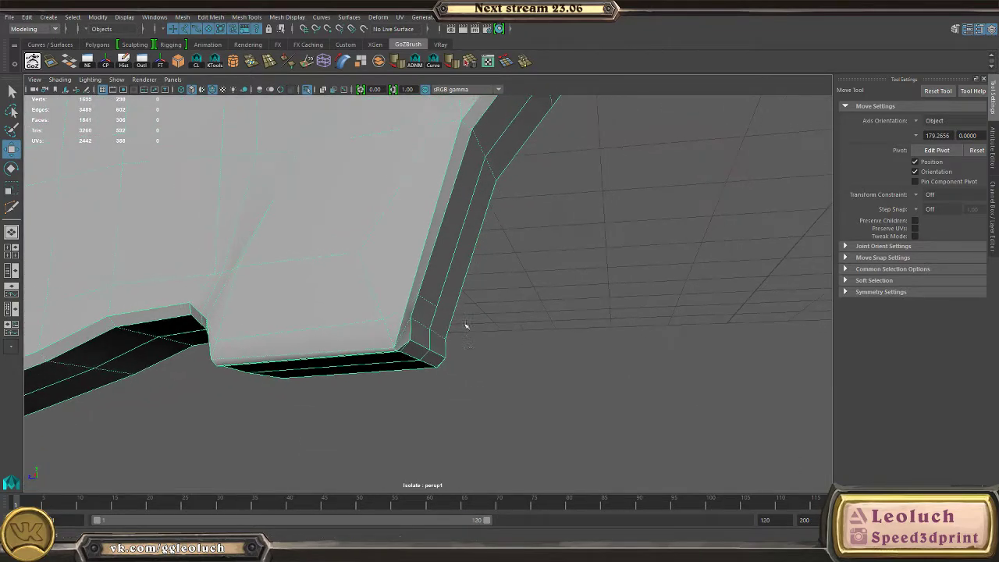
{"action": "key", "text": "ctrl+z"}
{"action": "key", "text": "ctrl+z"}
{"action": "key", "text": "ctrl+z"}
- Inspect the side and lower block in smooth mesh preview and restore the unsmoothed display
{"action": "left_click_drag", "start_coordinate": [357, 250], "coordinate": [359, 315], "text": "alt"}
{"action": "key", "text": "F8"}
{"action": "left_click_drag", "start_coordinate": [433, 255], "coordinate": [530, 299], "text": "alt"}
{"action": "key", "text": "3"}
{"action": "left_click", "coordinate": [667, 312]}
{"action": "mouse_move", "coordinate": [666, 312]}
{"action": "left_mouse_down", "text": "alt"}
{"action": "mouse_move", "coordinate": [676, 298]}
{"action": "mouse_move", "coordinate": [670, 321]}
{"action": "left_mouse_up", "text": "alt"}
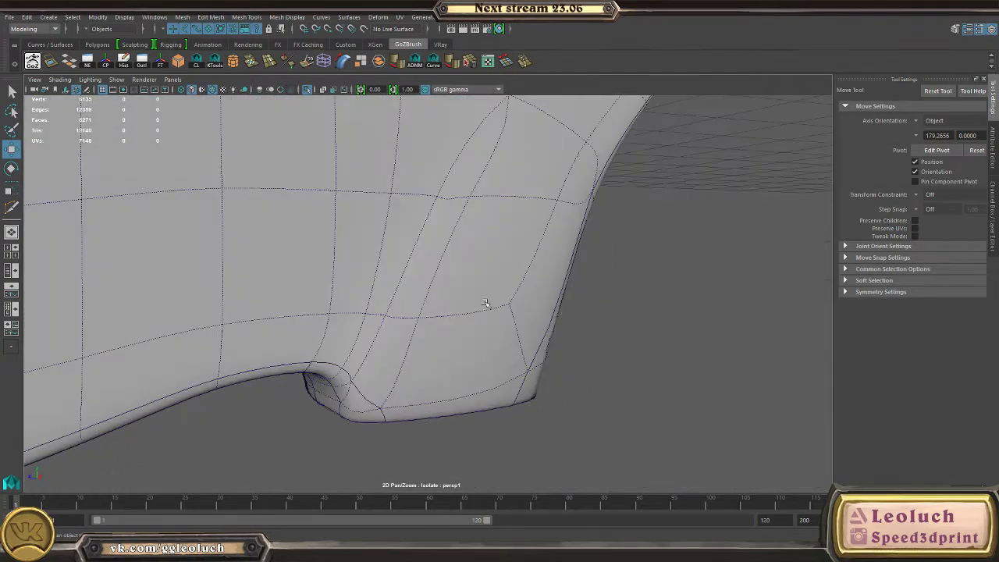
{"action": "left_click", "coordinate": [485, 304]}
{"action": "key", "text": "1"}
{"action": "left_click_drag", "start_coordinate": [482, 303], "coordinate": [428, 235], "text": "alt"}
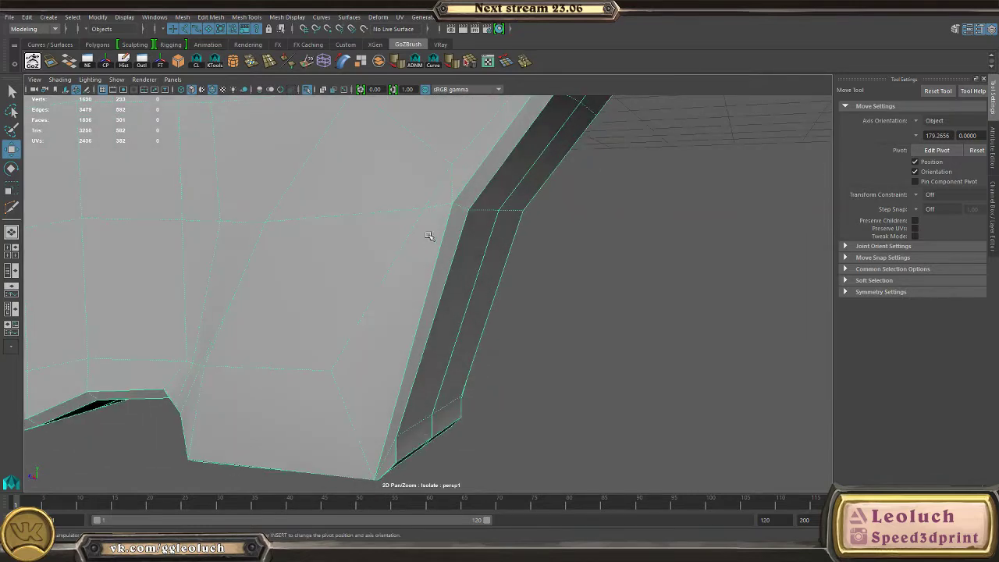
- Multi-Cut an edge line from the lower block's inner side vertex across the rear bevel and rear face
{"action": "right_click_drag", "start_coordinate": [331, 261], "coordinate": [394, 237]}
{"action": "left_click_drag", "start_coordinate": [396, 349], "coordinate": [396, 273], "text": "alt"}
{"action": "right_click_drag", "start_coordinate": [394, 261], "coordinate": [513, 206]}
{"action": "right_click_drag", "start_coordinate": [363, 262], "coordinate": [346, 326]}
{"action": "right_click_drag", "start_coordinate": [310, 278], "coordinate": [313, 277]}
{"action": "right_click_drag", "start_coordinate": [350, 285], "coordinate": [294, 286], "text": "shift"}
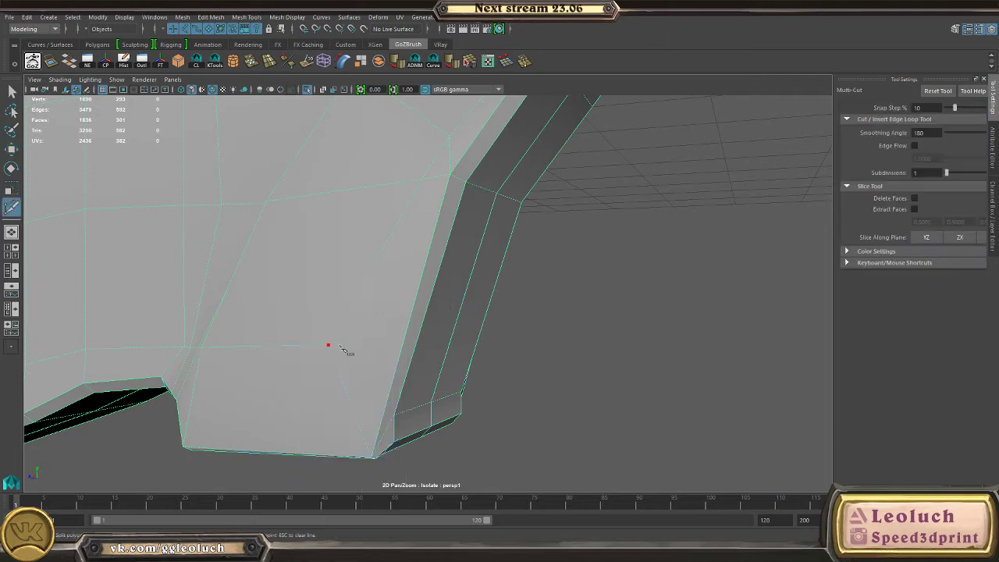
{"action": "left_click_drag", "start_coordinate": [390, 349], "coordinate": [357, 349], "text": "alt"}
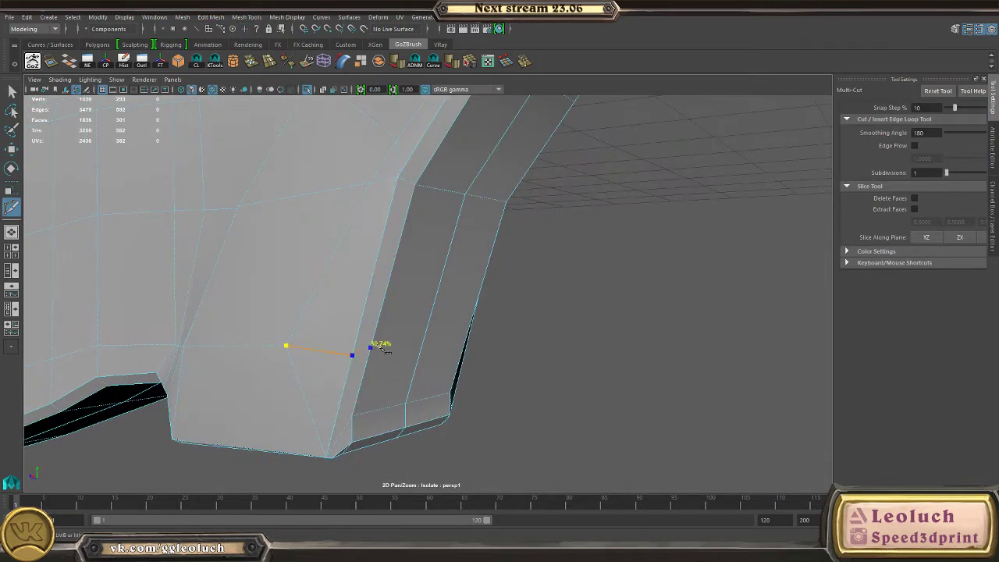
{"action": "left_click_drag", "start_coordinate": [459, 353], "coordinate": [500, 277], "text": "alt"}
{"action": "key", "text": "w"}
- Delete the two diagonal edges meeting at the lower block's inner side vertex
{"action": "left_click", "coordinate": [524, 218]}
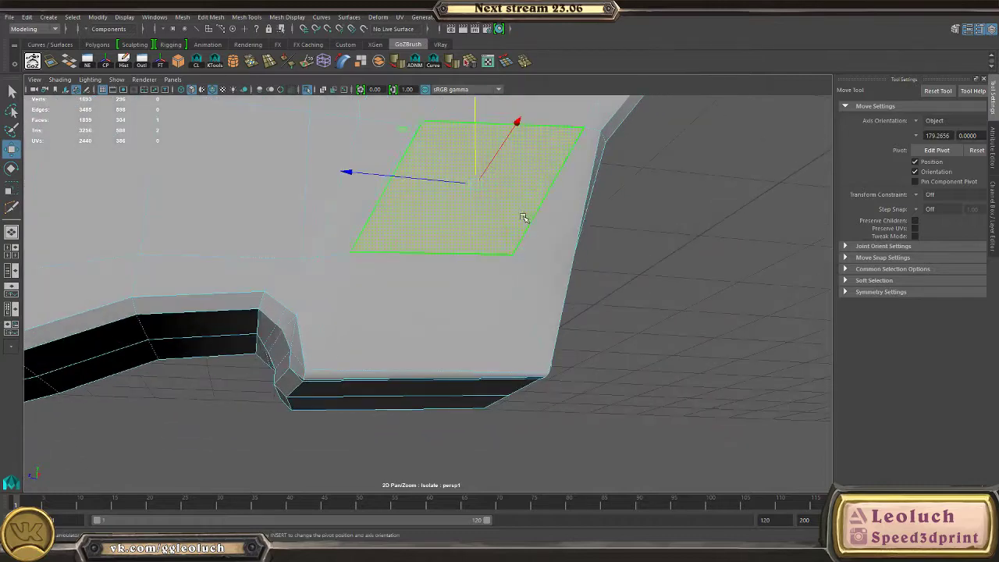
{"action": "left_click_drag", "start_coordinate": [551, 375], "coordinate": [506, 327], "text": "alt"}
{"action": "key", "text": "ctrl+Delete"}
- Delete the short diagonal edge near the rear bend on the stock's side, together with its leftover vertex
{"action": "right_click_drag", "start_coordinate": [376, 264], "coordinate": [401, 232]}
{"action": "middle_click_drag", "start_coordinate": [401, 231], "coordinate": [350, 292], "text": "alt"}
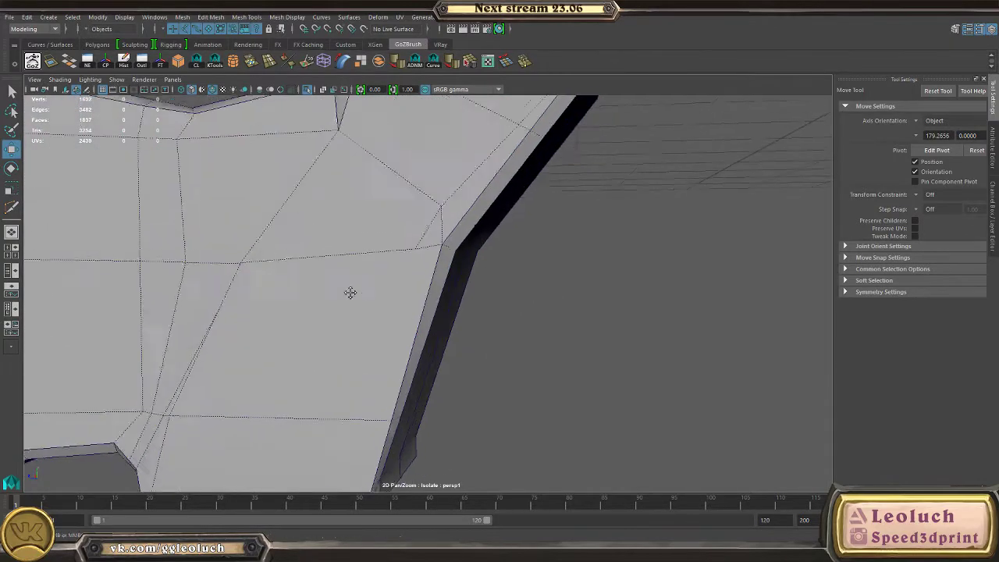
{"action": "right_click_drag", "start_coordinate": [350, 292], "coordinate": [390, 254], "text": "alt"}
{"action": "left_click", "coordinate": [406, 234]}
{"action": "middle_click_drag", "start_coordinate": [406, 234], "coordinate": [424, 266], "text": "alt"}
{"action": "right_click_drag", "start_coordinate": [444, 262], "coordinate": [465, 213]}
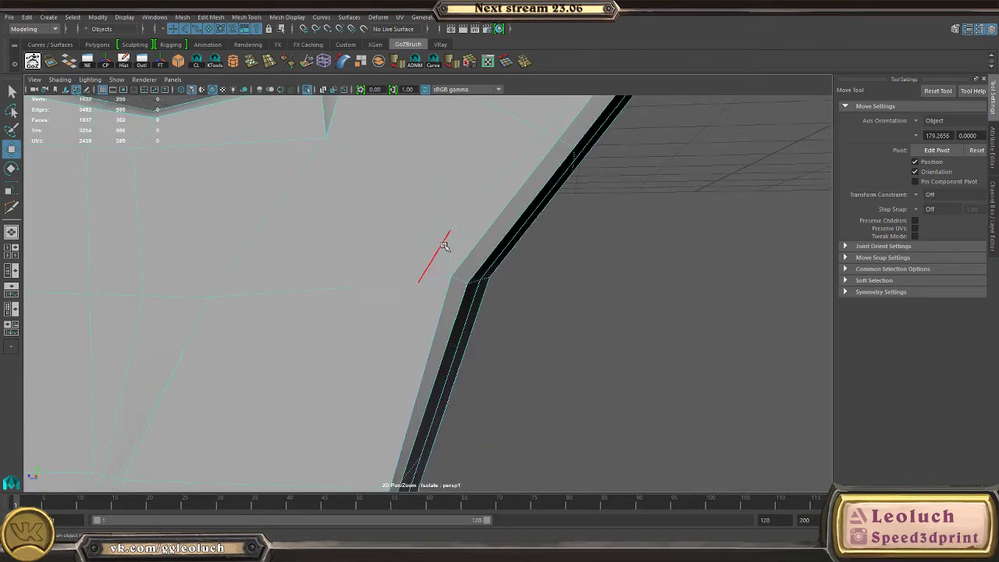
{"action": "left_click_drag", "start_coordinate": [451, 288], "coordinate": [446, 284], "text": "alt"}
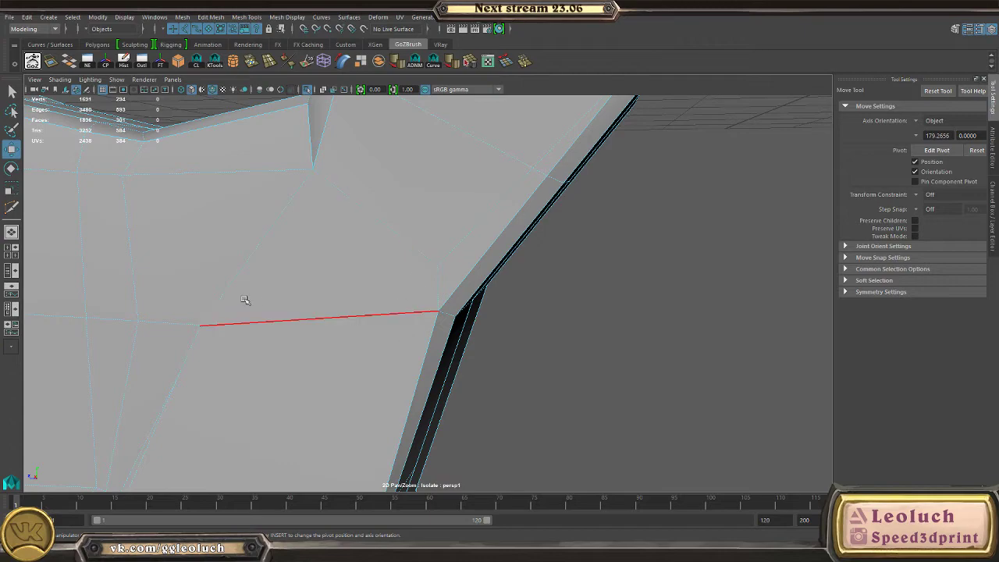
- Inspect the stock's rear bend and side in smooth mesh preview and return to the unsmoothed display
{"action": "middle_click_drag", "start_coordinate": [419, 271], "coordinate": [384, 327], "text": "alt"}
{"action": "middle_click_drag", "start_coordinate": [437, 243], "coordinate": [408, 315], "text": "alt"}
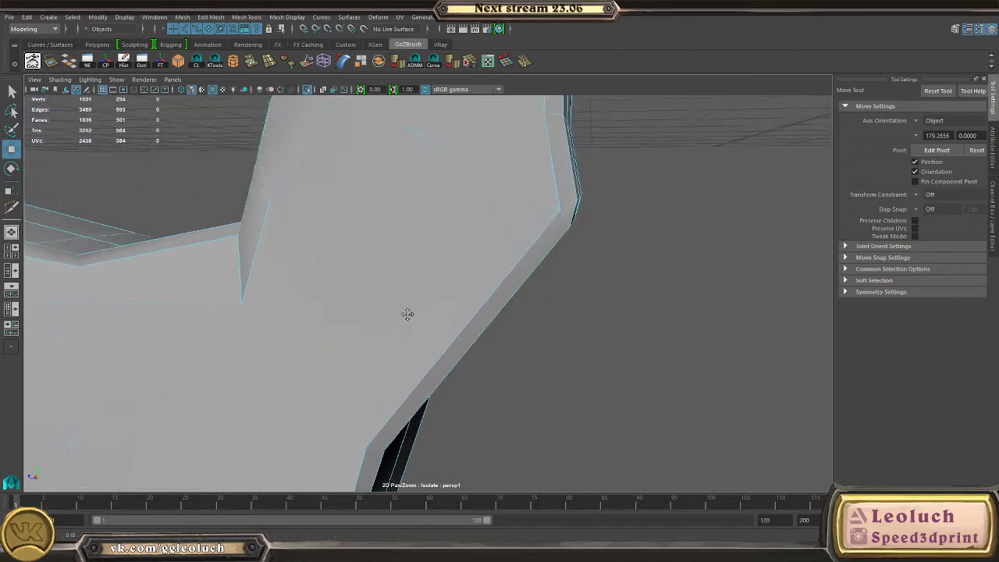
{"action": "key", "text": "3"}
{"action": "key", "text": "F8"}
{"action": "scroll", "coordinate": [356, 232], "scroll_direction": "down", "scroll_amount": 3}
{"action": "left_click_drag", "start_coordinate": [357, 232], "coordinate": [564, 299], "text": "alt"}
{"action": "left_click", "coordinate": [564, 298]}
{"action": "key", "text": "1"}
{"action": "left_click_drag", "start_coordinate": [606, 328], "coordinate": [614, 328], "text": "alt"}
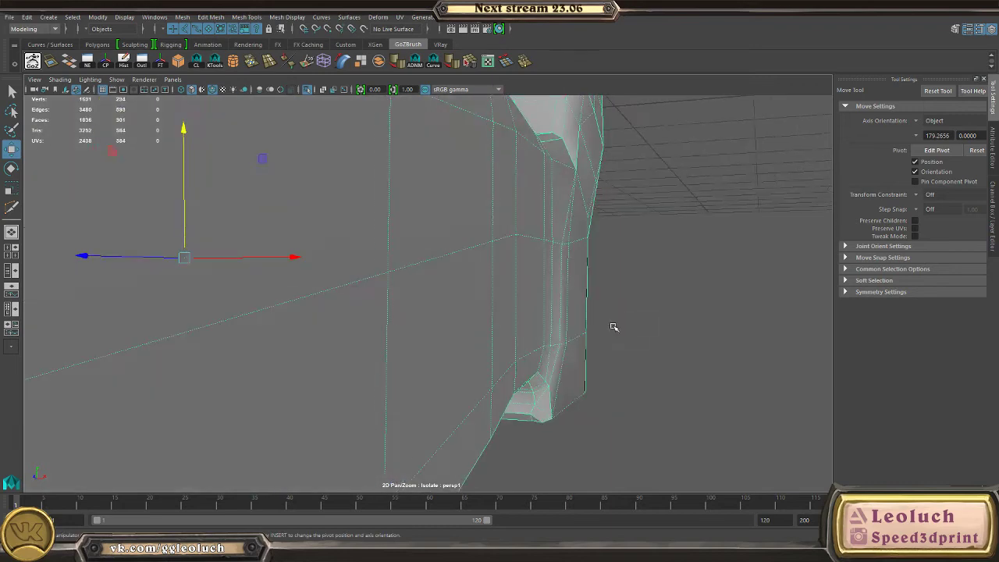
- Nudge the short edge between the side crease and the rear bend along X, checking the stock in smooth mesh preview
{"action": "key", "text": "3"}
{"action": "key", "text": "1"}
{"action": "left_click_drag", "start_coordinate": [588, 274], "coordinate": [582, 272], "text": "alt"}
{"action": "key", "text": "3"}
{"action": "key", "text": "1"}
{"action": "right_click_drag", "start_coordinate": [582, 272], "coordinate": [575, 252]}
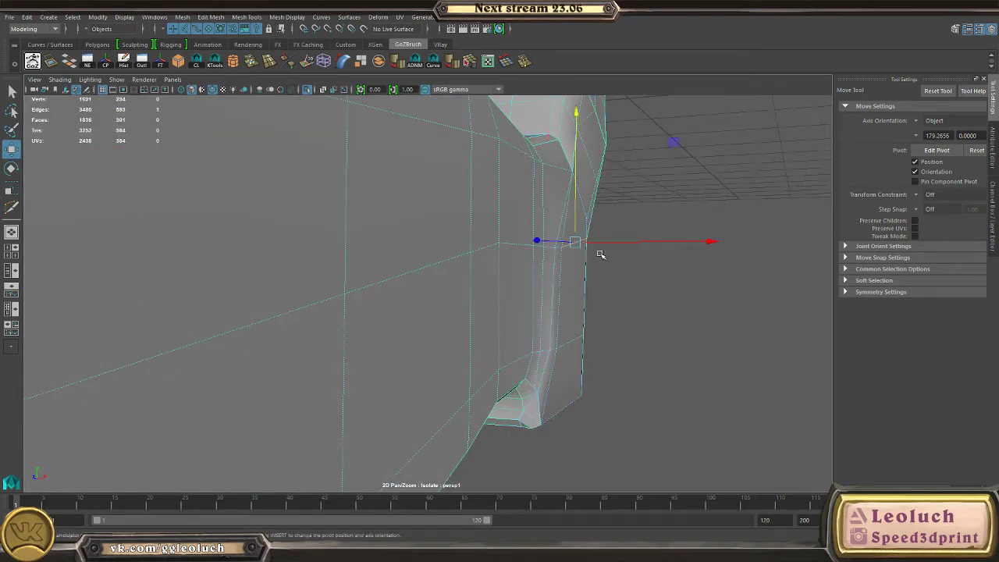
{"action": "left_click_drag", "start_coordinate": [615, 244], "coordinate": [614, 244]}
{"action": "right_click_drag", "start_coordinate": [562, 261], "coordinate": [602, 249]}
{"action": "key", "text": "3"}
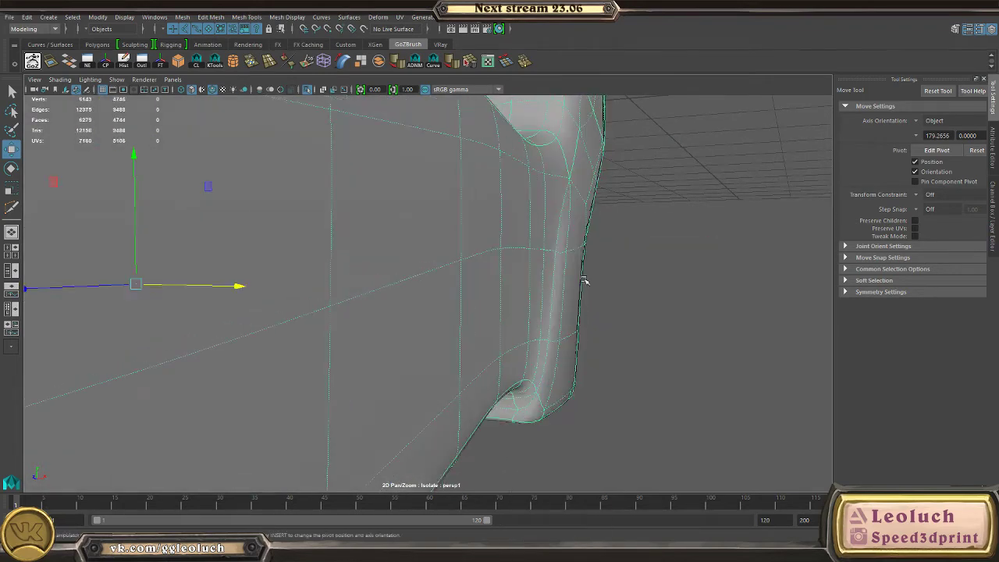
{"action": "key", "text": "1"}
{"action": "key", "text": "3"}
{"action": "left_click_drag", "start_coordinate": [664, 351], "coordinate": [582, 351], "text": "alt"}
{"action": "key", "text": "1"}
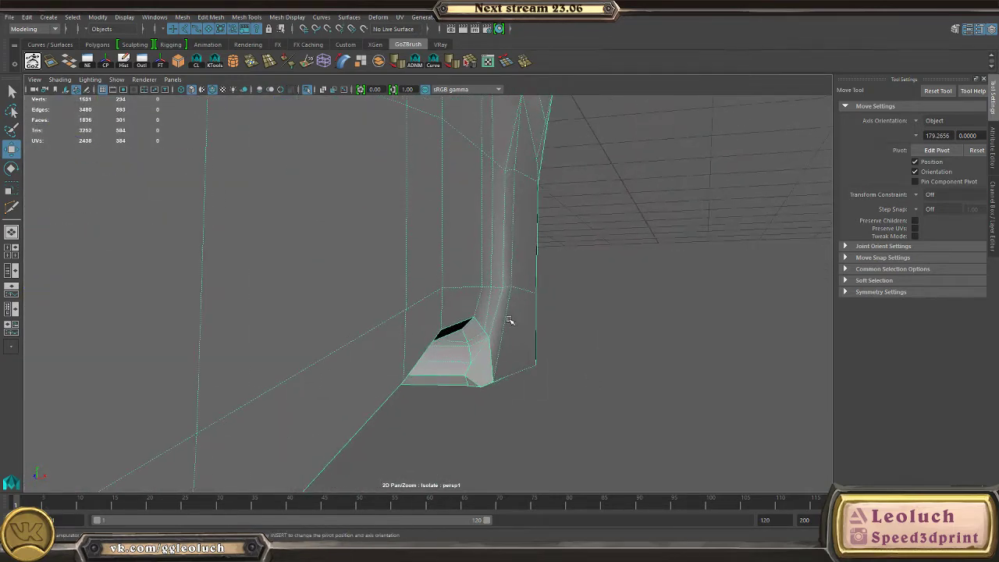
- Shift the lower block's bottom crease vertex and the crease vertex above it along X, then check the block in smooth mesh preview
{"action": "right_click_drag", "start_coordinate": [508, 321], "coordinate": [451, 265]}
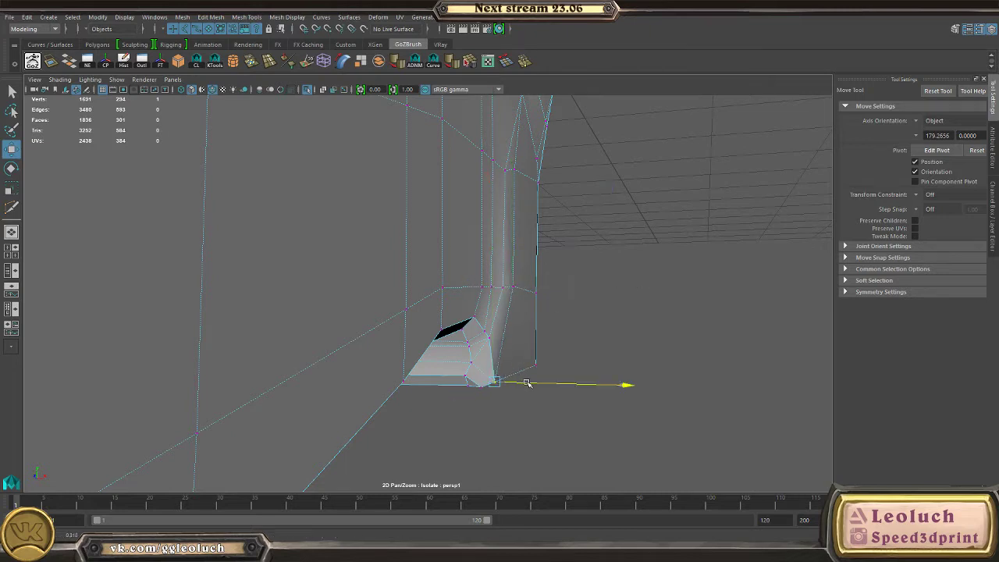
{"action": "right_click_drag", "start_coordinate": [509, 299], "coordinate": [457, 262]}
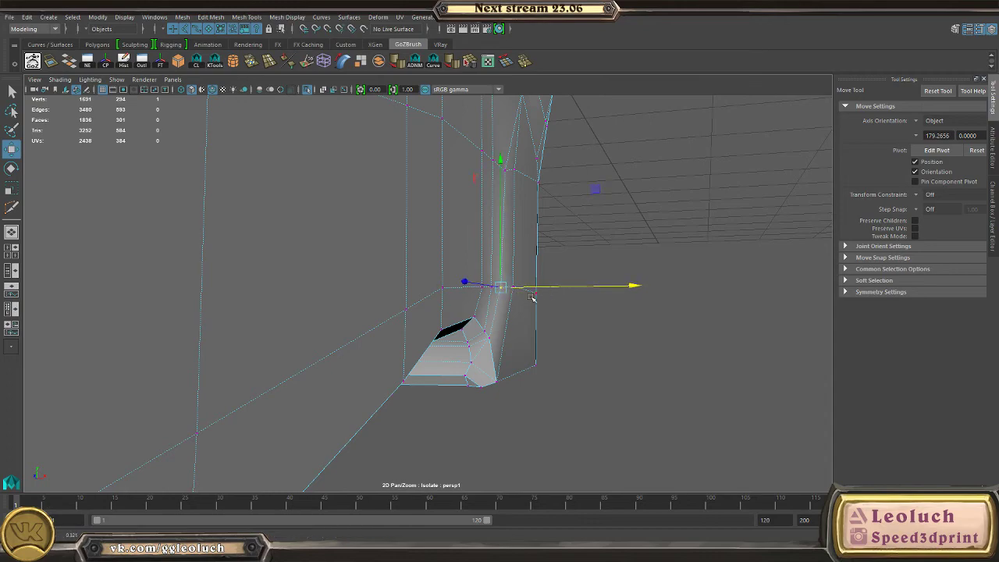
{"action": "left_click", "coordinate": [497, 256]}
{"action": "key", "text": "3"}
{"action": "left_click", "coordinate": [602, 266]}
{"action": "left_click_drag", "start_coordinate": [624, 271], "coordinate": [595, 285], "text": "alt"}
{"action": "right_click_drag", "start_coordinate": [596, 284], "coordinate": [294, 248], "text": "alt"}
{"action": "left_click_drag", "start_coordinate": [294, 247], "coordinate": [266, 229], "text": "alt"}
{"action": "right_click_drag", "start_coordinate": [266, 229], "coordinate": [276, 257], "text": "alt"}
{"action": "left_click", "coordinate": [276, 257]}
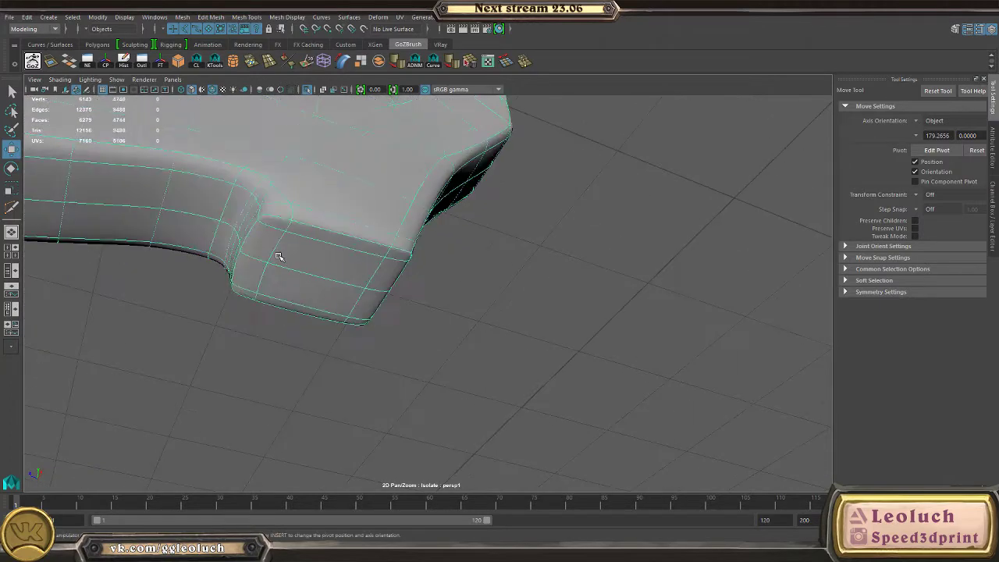
- Delete one lengthwise half of the stock's faces and mirror the remaining half along X, flipping the direction so the halves meet
{"action": "key", "text": "1"}
{"action": "left_click_drag", "start_coordinate": [277, 257], "coordinate": [441, 314], "text": "alt"}
{"action": "right_click_drag", "start_coordinate": [423, 262], "coordinate": [427, 301]}
{"action": "left_click", "coordinate": [426, 301]}
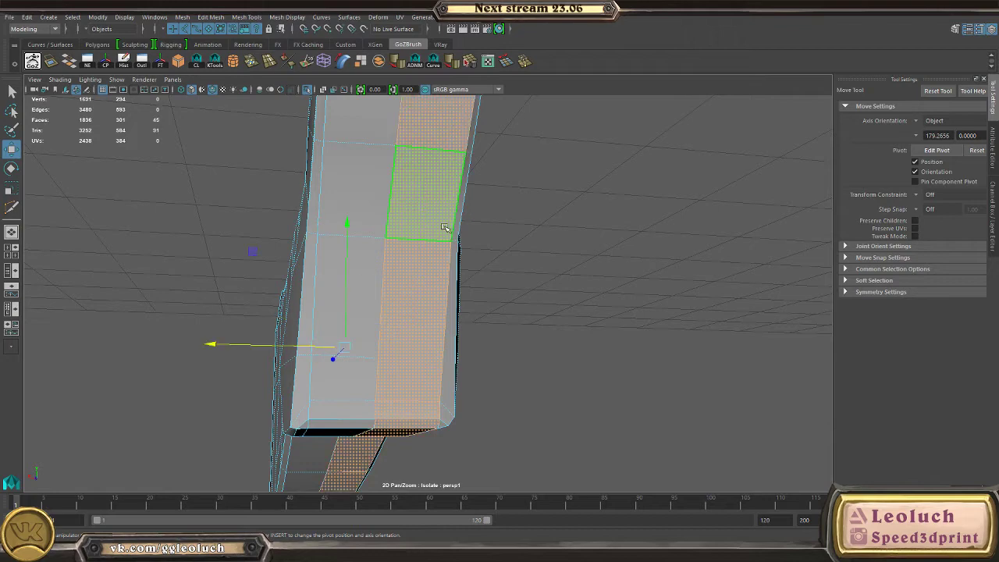
{"action": "left_click_drag", "start_coordinate": [443, 227], "coordinate": [396, 263], "text": "alt"}
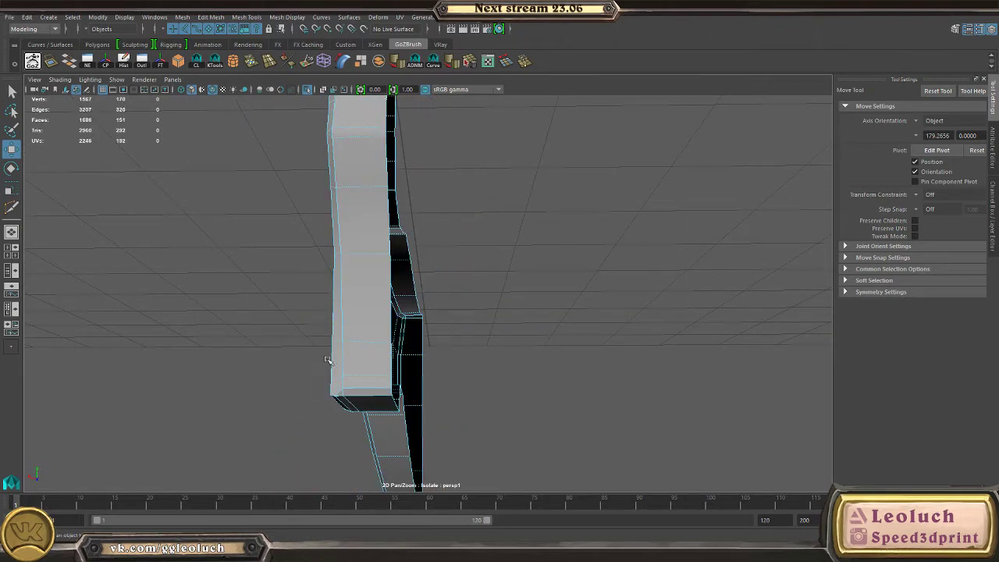
{"action": "left_click", "coordinate": [182, 16]}
{"action": "left_click", "coordinate": [226, 168]}
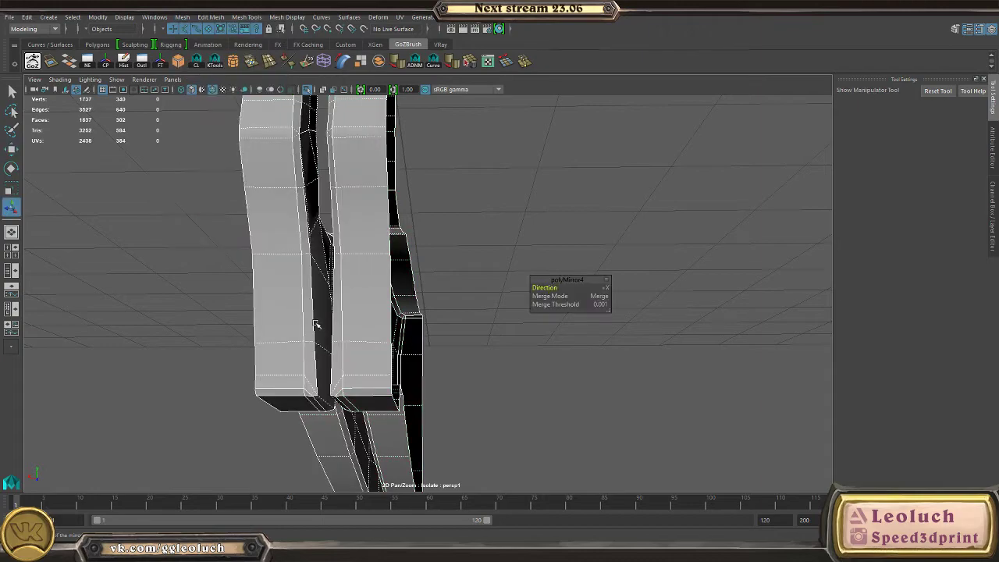
{"action": "middle_click_drag", "start_coordinate": [328, 316], "coordinate": [339, 312]}
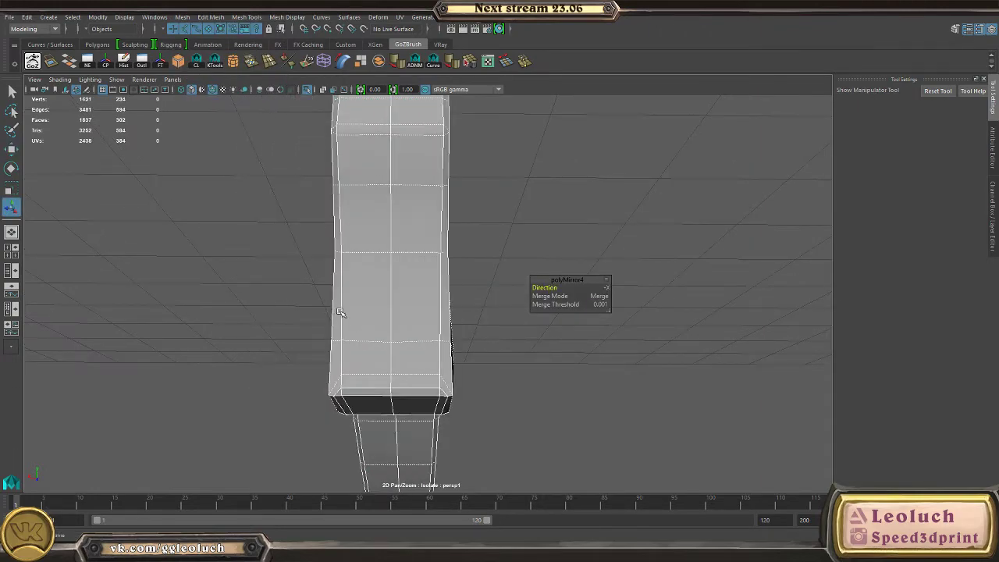
- Check the mirrored stock's side and rear in smooth mesh preview and return to the unsmoothed display
{"action": "left_click", "coordinate": [460, 283]}
{"action": "left_click_drag", "start_coordinate": [499, 283], "coordinate": [439, 244], "text": "alt"}
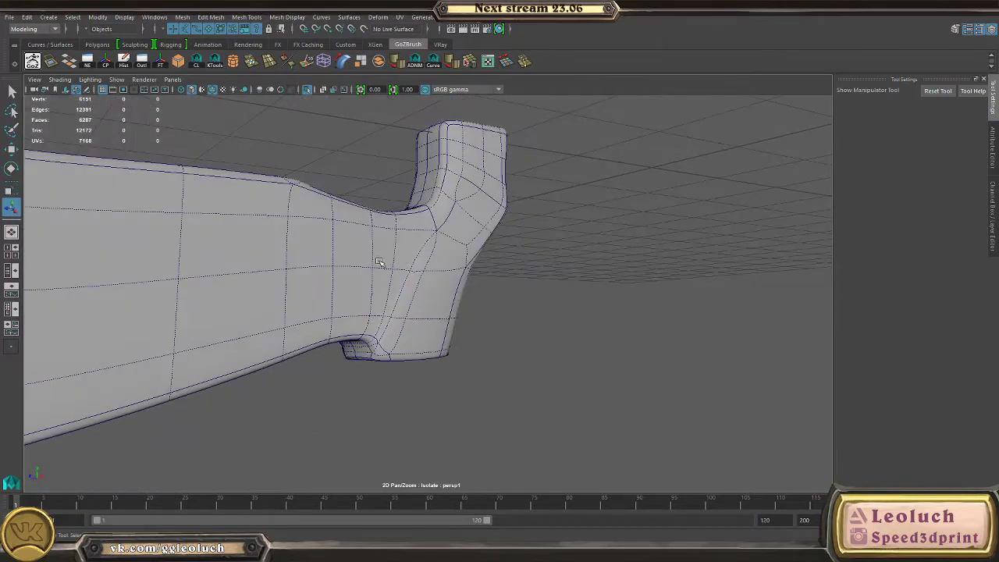
{"action": "left_click_drag", "start_coordinate": [379, 261], "coordinate": [317, 263], "text": "alt"}
{"action": "left_click", "coordinate": [385, 265]}
{"action": "key", "text": "1"}
{"action": "middle_click_drag", "start_coordinate": [317, 263], "coordinate": [468, 289], "text": "alt"}
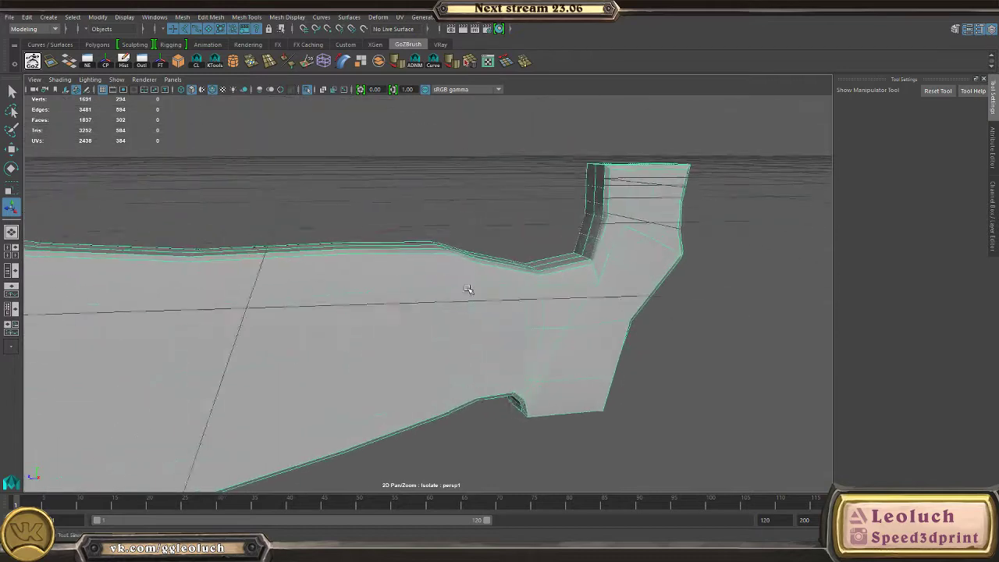
- Delete the edge line beside the stock's top bend and insert a Multi-Cut edge loop around the stock just ahead of the bend
{"action": "left_click_drag", "start_coordinate": [468, 288], "coordinate": [441, 292], "text": "alt"}
{"action": "right_click_drag", "start_coordinate": [442, 292], "coordinate": [645, 414], "text": "alt"}
{"action": "left_click_drag", "start_coordinate": [645, 415], "coordinate": [333, 284], "text": "alt"}
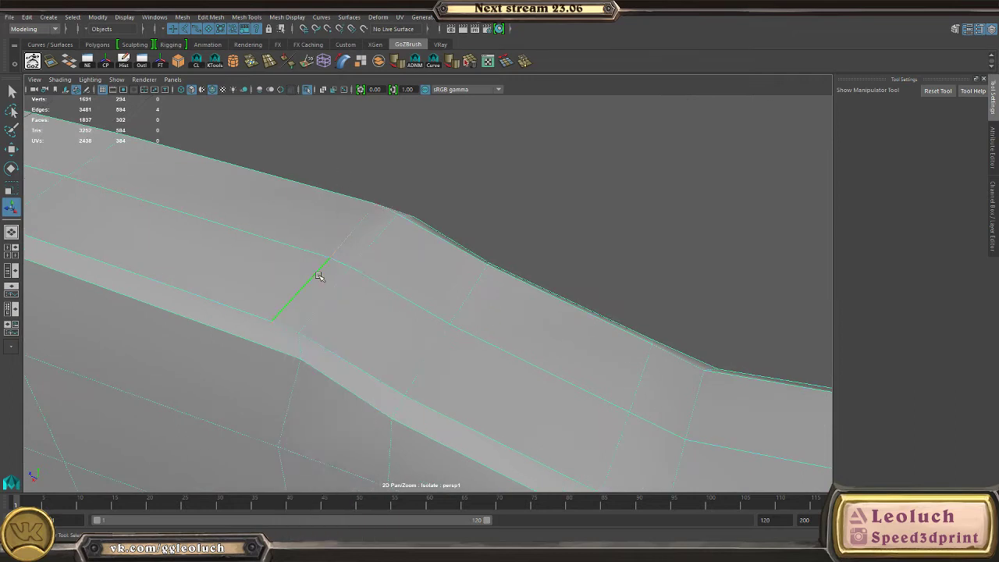
{"action": "right_click_drag", "start_coordinate": [276, 263], "coordinate": [288, 283]}
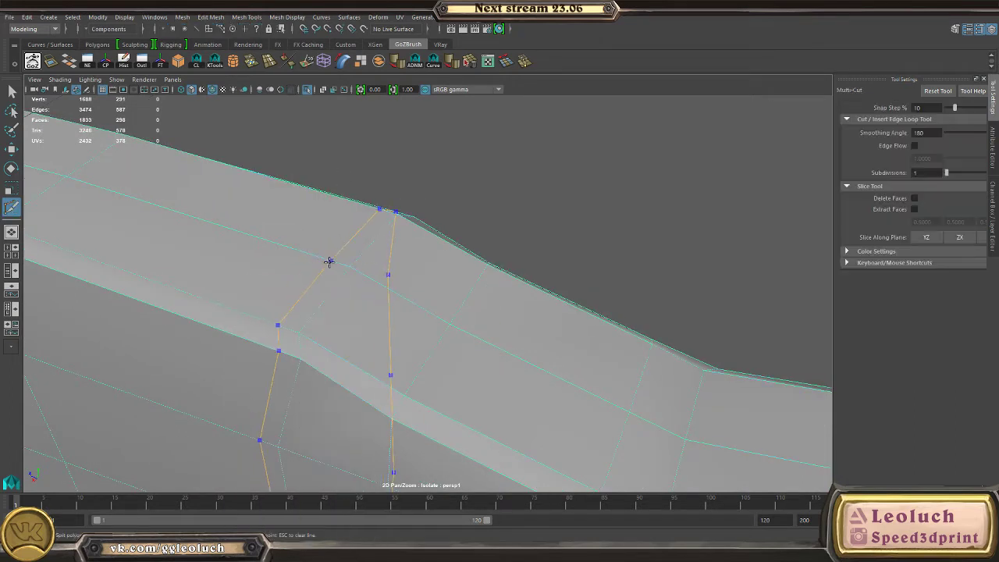
{"action": "left_click", "coordinate": [329, 262], "text": "ctrl"}
{"action": "left_click_drag", "start_coordinate": [330, 262], "coordinate": [522, 182], "text": "alt"}
{"action": "right_click_drag", "start_coordinate": [522, 182], "coordinate": [344, 234], "text": "alt"}
{"action": "key", "text": "w"}
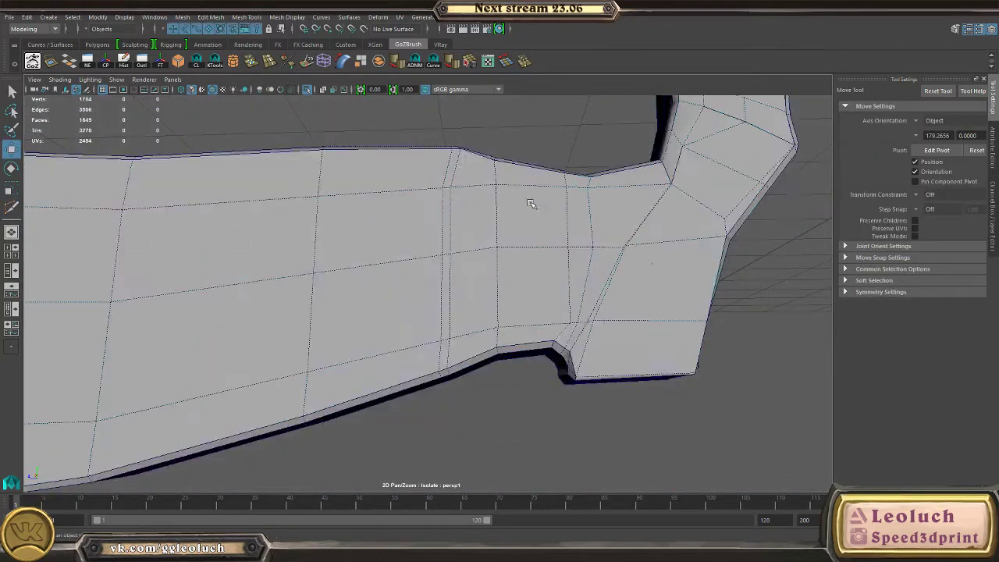
- Inspect the stock's bend, underside and lower block from several angles in smooth and unsmoothed display
{"action": "left_click", "coordinate": [528, 204]}
{"action": "key", "text": "3"}
{"action": "left_click_drag", "start_coordinate": [460, 282], "coordinate": [393, 293], "text": "alt"}
{"action": "left_click", "coordinate": [488, 406]}
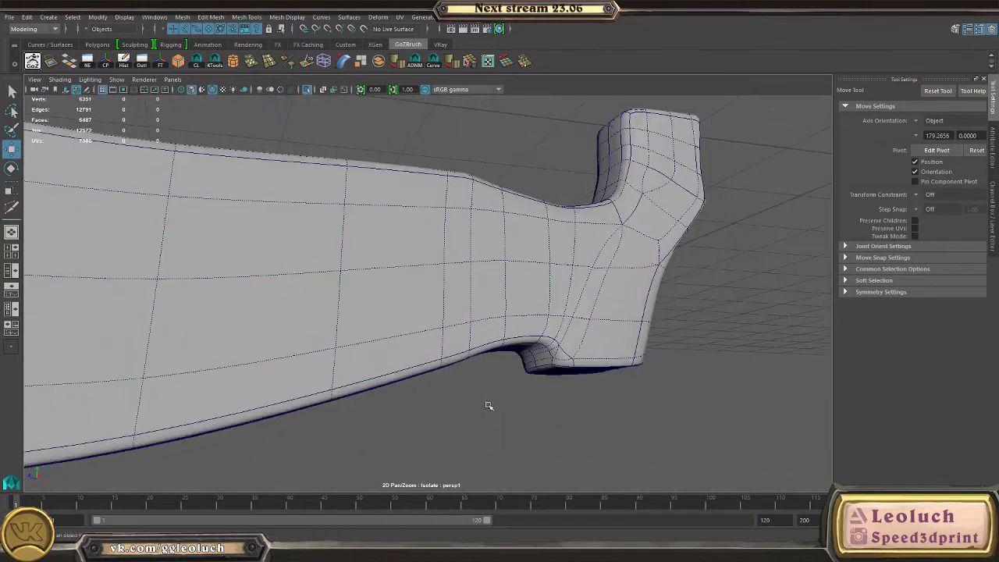
{"action": "left_click_drag", "start_coordinate": [488, 405], "coordinate": [446, 273], "text": "alt"}
{"action": "left_click_drag", "start_coordinate": [460, 361], "coordinate": [498, 288], "text": "alt"}
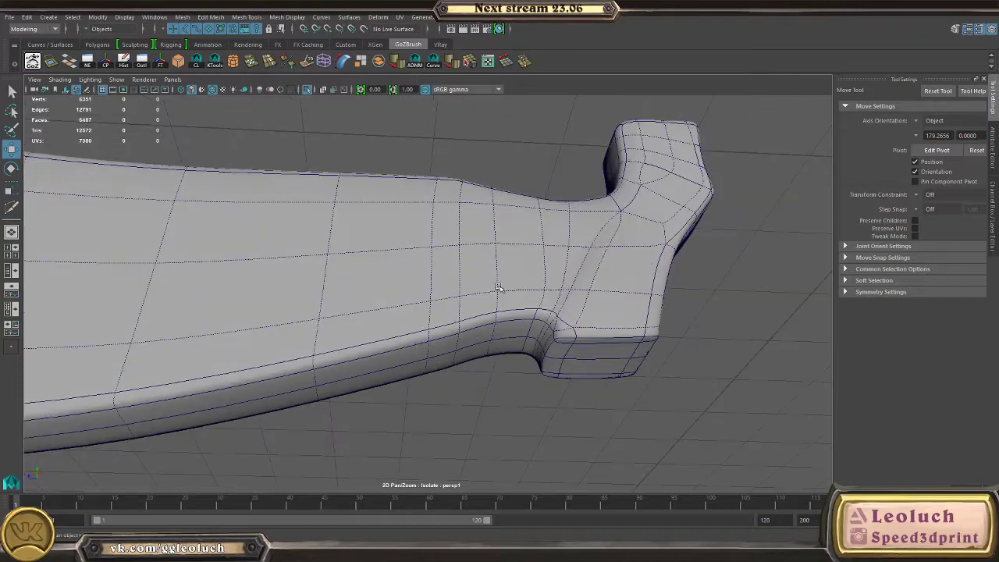
{"action": "left_click_drag", "start_coordinate": [421, 418], "coordinate": [461, 387], "text": "alt"}
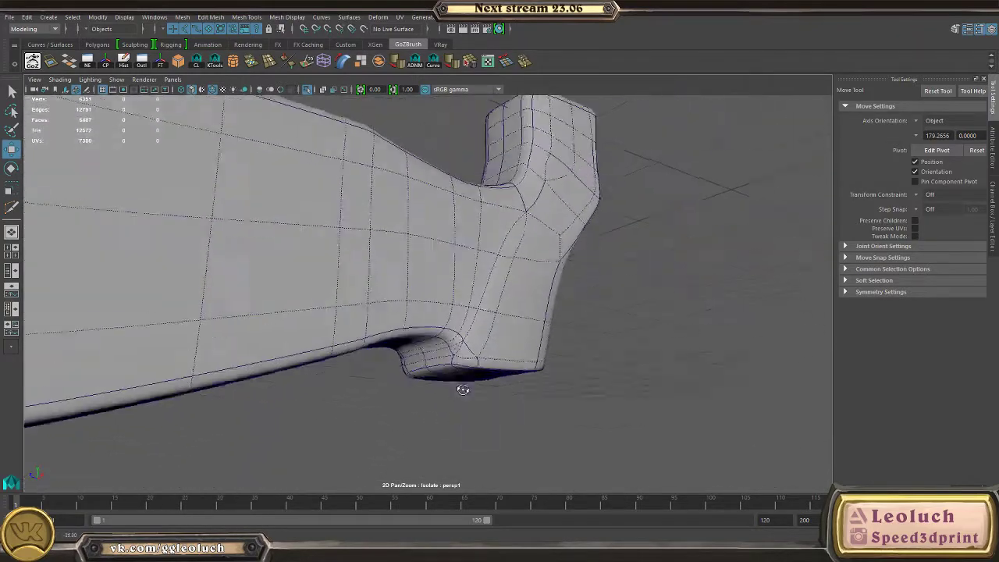
{"action": "key", "text": "ctrl+z"}
{"action": "key", "text": "ctrl+z"}
{"action": "key", "text": "ctrl+z"}
{"action": "left_click", "coordinate": [579, 316]}
{"action": "right_click_drag", "start_coordinate": [579, 316], "coordinate": [642, 357], "text": "alt"}
{"action": "left_click_drag", "start_coordinate": [643, 356], "coordinate": [489, 304], "text": "alt"}
{"action": "left_click", "coordinate": [427, 343]}
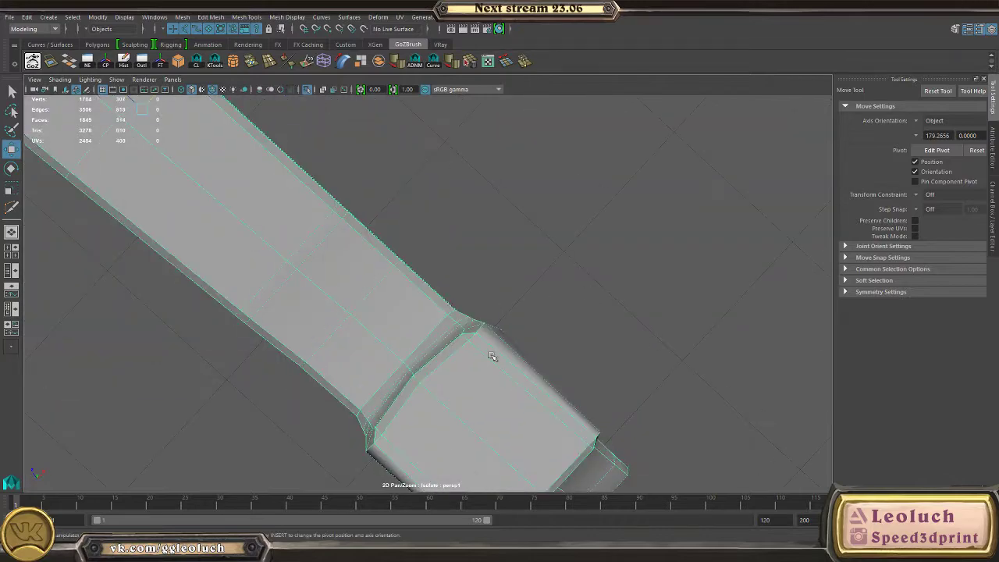
{"action": "key", "text": "3"}
{"action": "left_click_drag", "start_coordinate": [577, 267], "coordinate": [575, 346], "text": "alt"}
{"action": "right_click_drag", "start_coordinate": [575, 346], "coordinate": [272, 310], "text": "alt"}
{"action": "key", "text": "1"}
{"action": "left_click_drag", "start_coordinate": [272, 310], "coordinate": [557, 345], "text": "alt"}
- Freeze the stock's transformations and place a duplicate of it at Translate X -15
{"action": "left_click", "coordinate": [992, 217]}
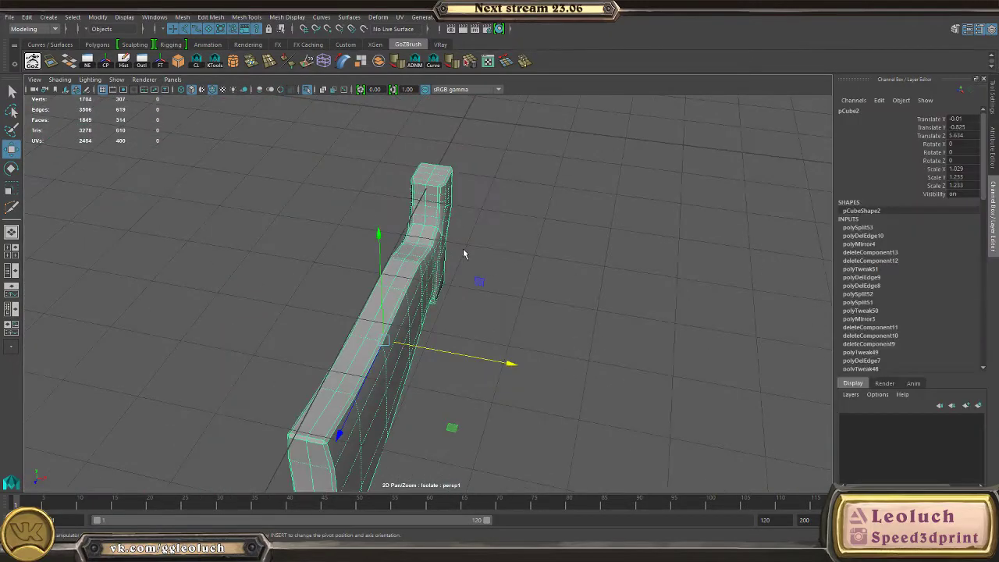
{"action": "left_click_drag", "start_coordinate": [462, 254], "coordinate": [489, 286], "text": "alt"}
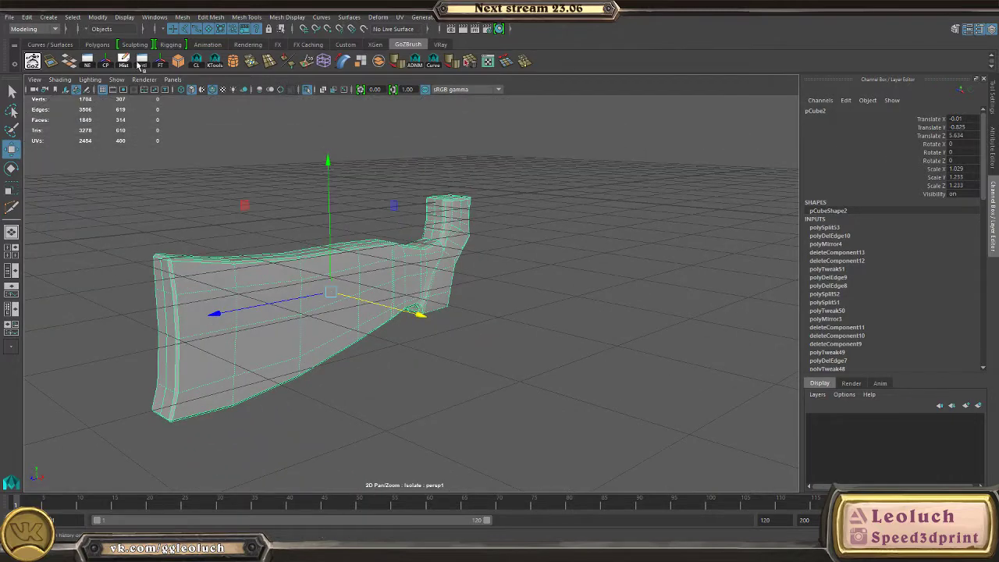
{"action": "key", "text": "ctrl+d"}
{"action": "left_click_drag", "start_coordinate": [414, 311], "coordinate": [230, 264]}
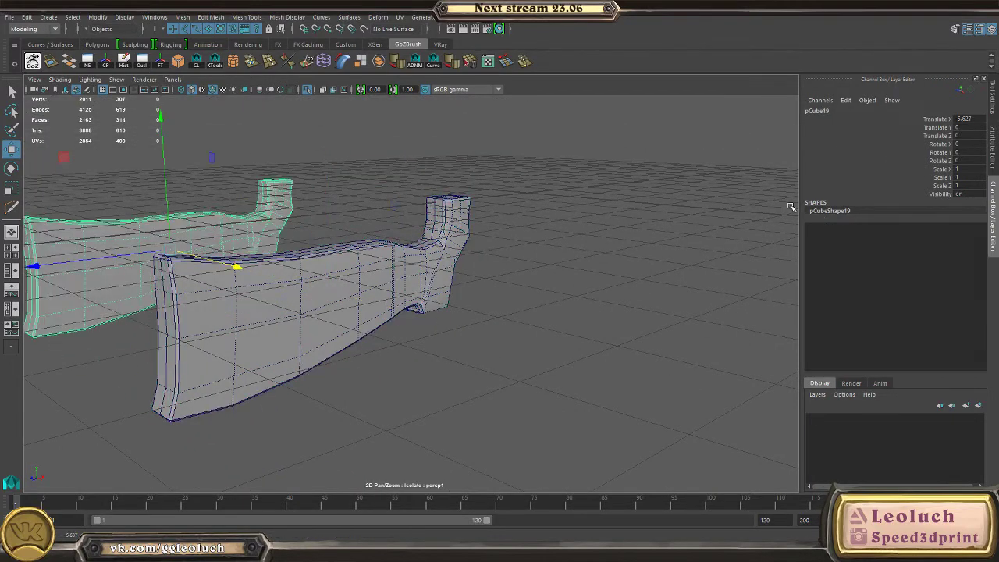
{"action": "type", "text": "-15"}
{"action": "key", "text": "Return"}
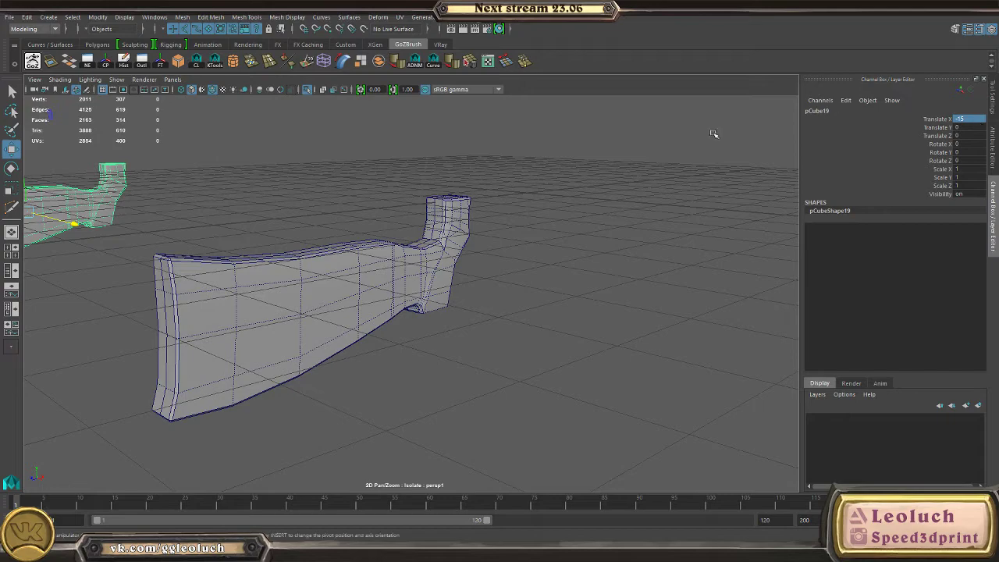
- Inspect the original stock's side crease and lower block in smooth mesh preview, then restore the unsmoothed display
{"action": "left_click", "coordinate": [425, 244]}
{"action": "left_click_drag", "start_coordinate": [414, 246], "coordinate": [542, 292], "text": "alt"}
{"action": "key", "text": "3"}
{"action": "left_click", "coordinate": [541, 292]}
{"action": "right_click_drag", "start_coordinate": [542, 292], "coordinate": [684, 383], "text": "alt"}
{"action": "left_click_drag", "start_coordinate": [516, 279], "coordinate": [488, 272], "text": "alt"}
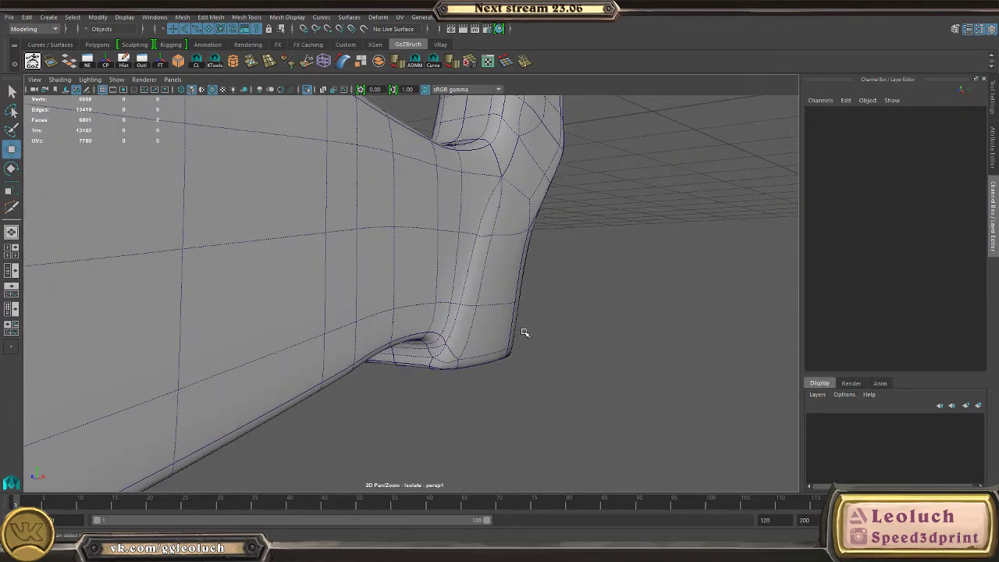
{"action": "left_click_drag", "start_coordinate": [525, 333], "coordinate": [601, 377], "text": "alt"}
{"action": "right_click_drag", "start_coordinate": [602, 377], "coordinate": [500, 328], "text": "alt"}
{"action": "left_click_drag", "start_coordinate": [499, 328], "coordinate": [517, 303], "text": "alt"}
{"action": "left_click", "coordinate": [517, 303]}
{"action": "key", "text": "1"}
- Insert Multi-Cut edge loops around the stock's rear upright near its bend
{"action": "left_click_drag", "start_coordinate": [539, 382], "coordinate": [611, 346], "text": "alt"}
{"action": "right_click_drag", "start_coordinate": [611, 345], "coordinate": [655, 312], "text": "alt"}
{"action": "middle_click_drag", "start_coordinate": [655, 312], "coordinate": [415, 249], "text": "alt"}
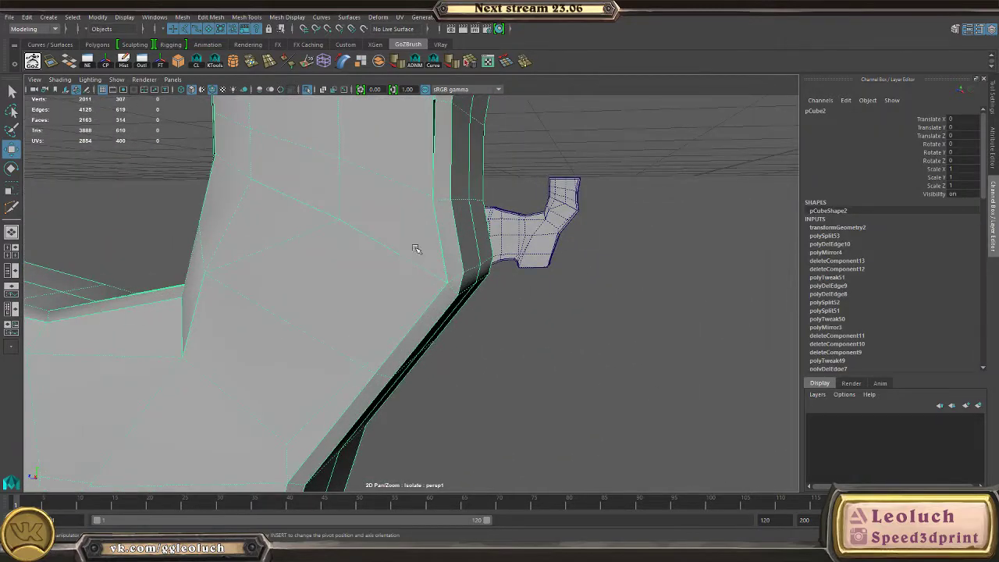
{"action": "right_click_drag", "start_coordinate": [415, 249], "coordinate": [483, 201]}
{"action": "right_click_drag", "start_coordinate": [402, 268], "coordinate": [314, 261], "text": "shift"}
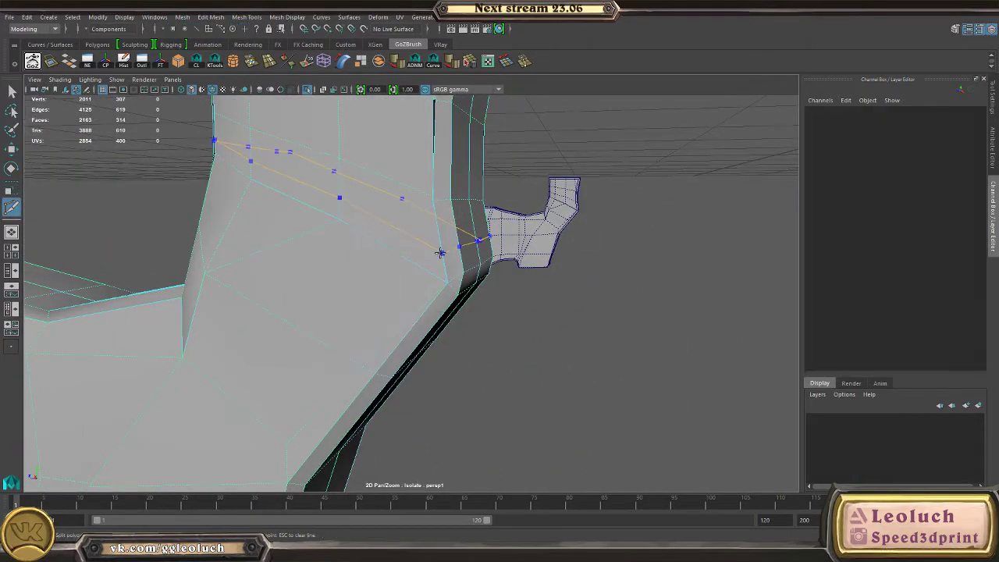
{"action": "left_click", "coordinate": [430, 309], "text": "ctrl"}
- Multi-Cut an edge line from one side of the rear upright across its inner face to the opposite side, below the bend loops
{"action": "left_click_drag", "start_coordinate": [332, 242], "coordinate": [397, 276], "text": "alt"}
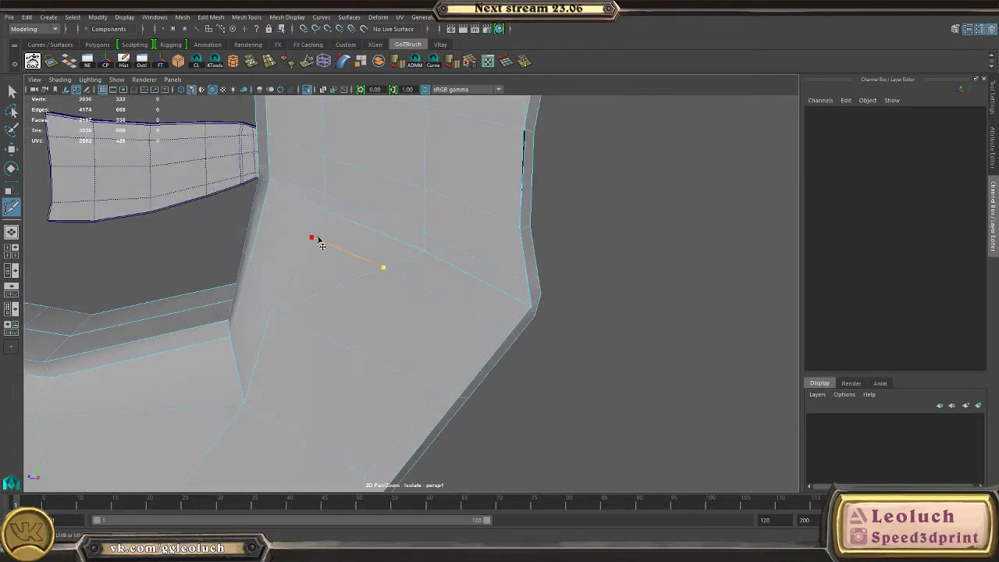
{"action": "left_click_drag", "start_coordinate": [318, 239], "coordinate": [542, 309], "text": "alt"}
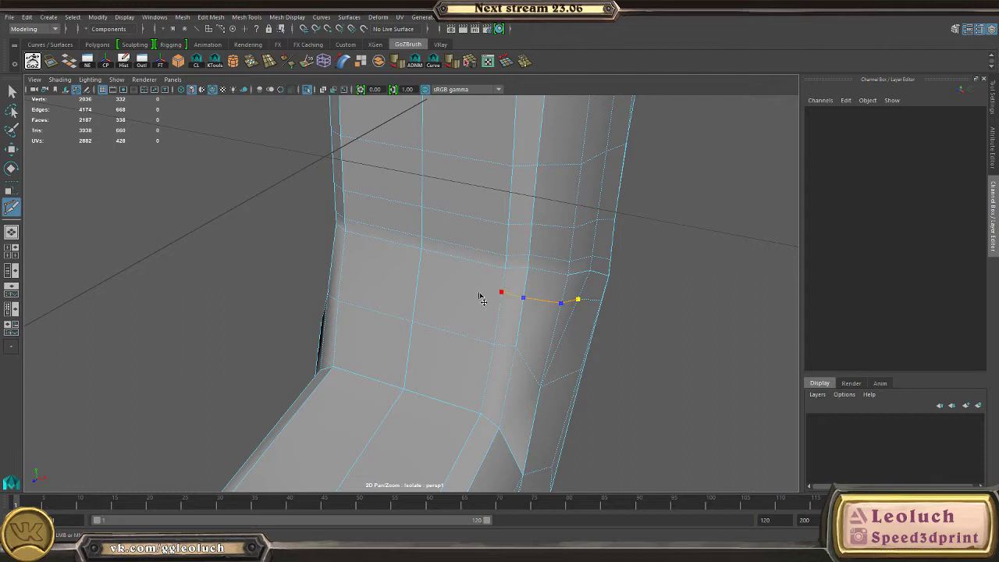
{"action": "left_click_drag", "start_coordinate": [420, 278], "coordinate": [463, 281], "text": "alt"}
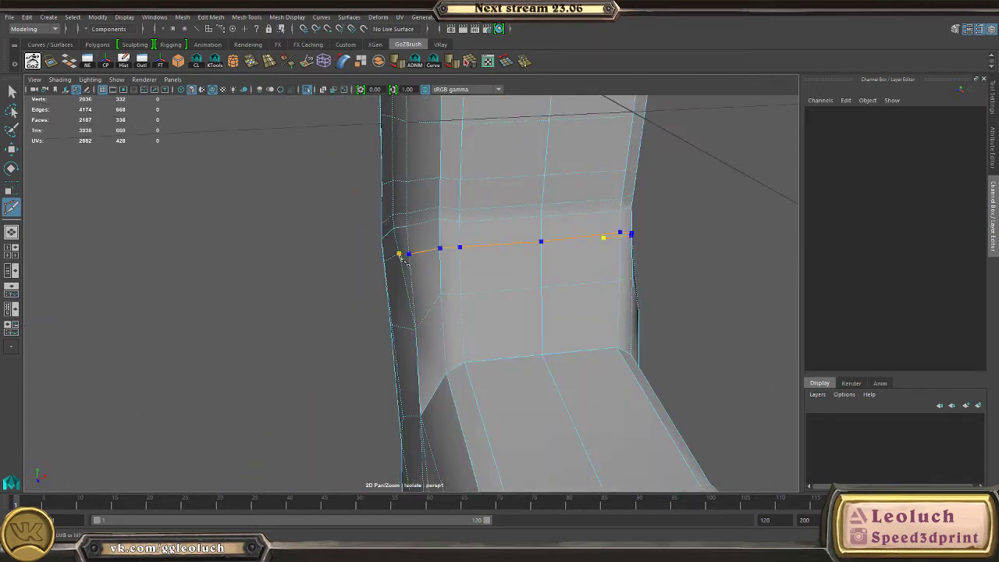
{"action": "right_click_drag", "start_coordinate": [459, 247], "coordinate": [483, 188]}
- Show the stock in smooth mesh preview and turn off the wireframe on shaded display
{"action": "key", "text": "3"}
{"action": "left_click_drag", "start_coordinate": [484, 187], "coordinate": [624, 217], "text": "alt"}
{"action": "scroll", "coordinate": [437, 191], "scroll_direction": "down", "scroll_amount": 5}
{"action": "left_click", "coordinate": [623, 217]}
{"action": "scroll", "coordinate": [414, 179], "scroll_direction": "down", "scroll_amount": 5}
{"action": "left_click_drag", "start_coordinate": [382, 172], "coordinate": [474, 197], "text": "alt"}
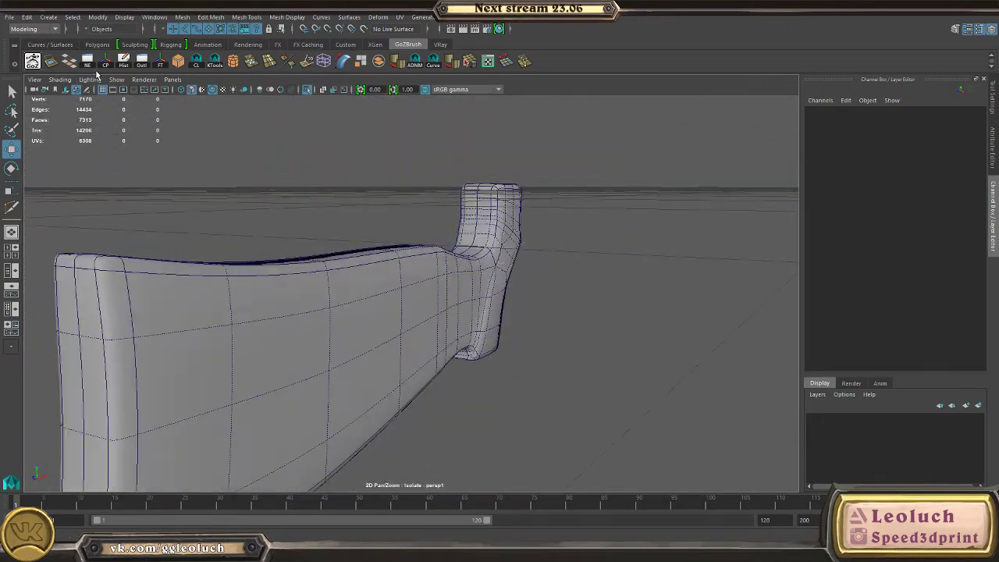
{"action": "left_click", "coordinate": [60, 80]}
{"action": "left_click", "coordinate": [80, 188]}
- Examine the shading around the lower block's notch and side crease in smooth preview and compare it with the unsmoothed mesh
{"action": "mouse_move", "coordinate": [563, 283]}
{"action": "left_mouse_down", "text": "alt"}
{"action": "mouse_move", "coordinate": [584, 257]}
{"action": "mouse_move", "coordinate": [577, 246]}
{"action": "mouse_move", "coordinate": [594, 245]}
{"action": "mouse_move", "coordinate": [575, 239]}
{"action": "mouse_move", "coordinate": [604, 239]}
{"action": "mouse_move", "coordinate": [660, 339]}
{"action": "mouse_move", "coordinate": [591, 341]}
{"action": "mouse_move", "coordinate": [529, 221]}
{"action": "mouse_move", "coordinate": [577, 113]}
{"action": "left_mouse_up", "text": "alt"}
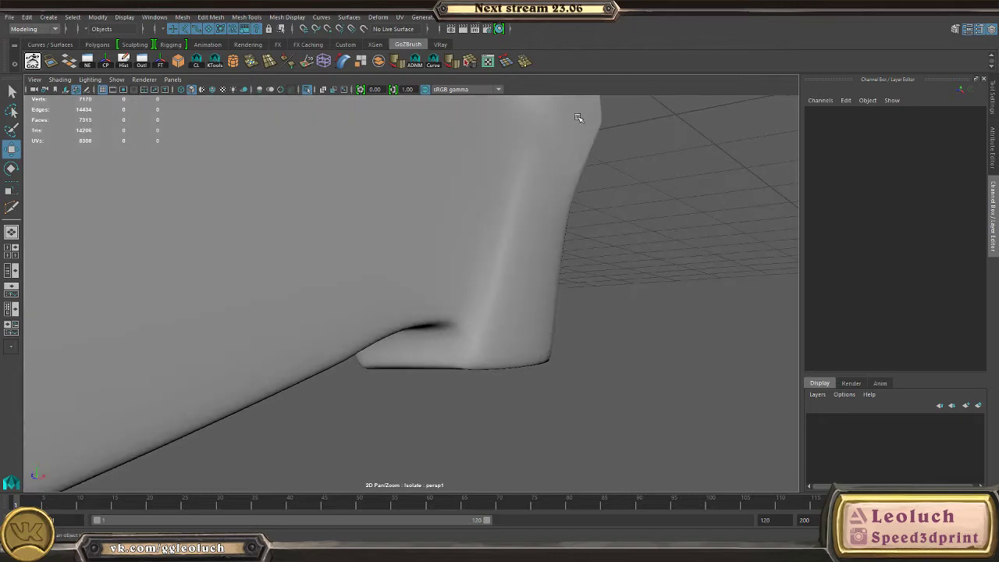
{"action": "left_click", "coordinate": [483, 332]}
{"action": "left_click_drag", "start_coordinate": [570, 190], "coordinate": [504, 228], "text": "alt"}
{"action": "key", "text": "1"}
{"action": "right_click_drag", "start_coordinate": [503, 228], "coordinate": [595, 332], "text": "alt"}
{"action": "left_click_drag", "start_coordinate": [595, 332], "coordinate": [573, 336], "text": "alt"}
{"action": "middle_click_drag", "start_coordinate": [573, 336], "coordinate": [541, 337], "text": "alt"}
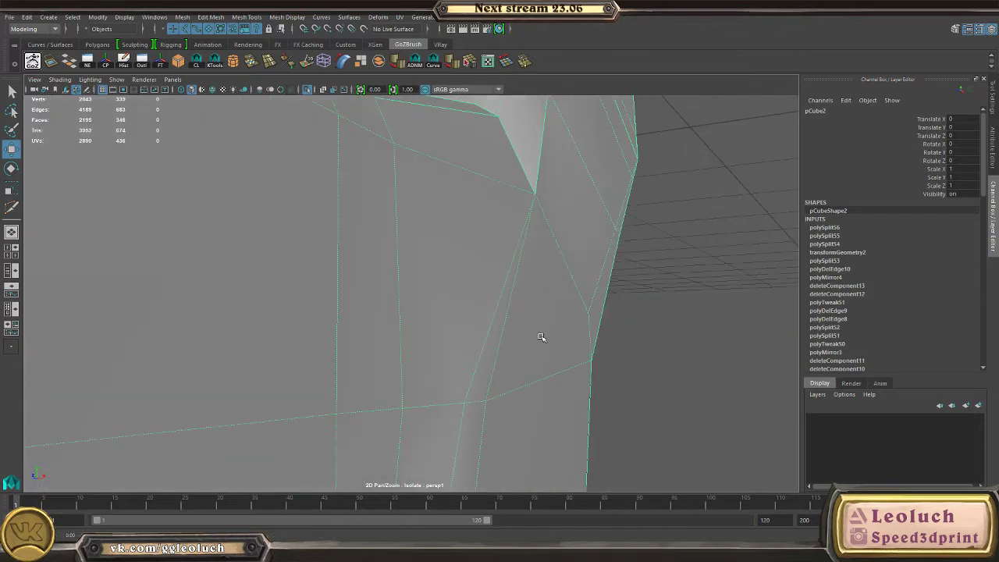
{"action": "left_click", "coordinate": [653, 318]}
{"action": "mouse_move", "coordinate": [677, 326]}
{"action": "left_mouse_down", "text": "alt"}
{"action": "mouse_move", "coordinate": [705, 332]}
{"action": "mouse_move", "coordinate": [678, 313]}
{"action": "left_mouse_up", "text": "alt"}
{"action": "left_click", "coordinate": [581, 285]}
{"action": "key", "text": "1"}
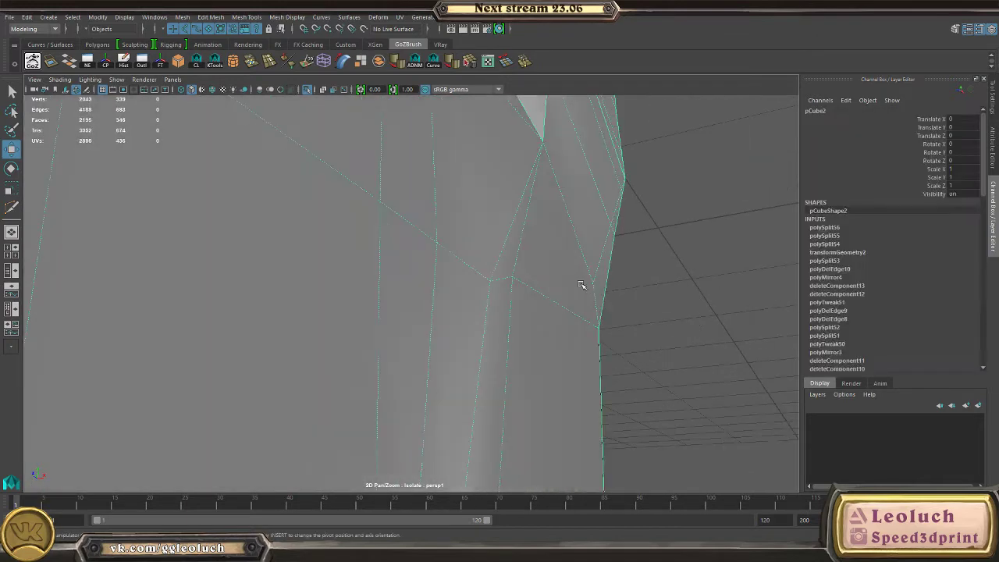
- Reposition the vertex where the rear side crease meets the cross edge line, and check the shading in smooth preview
{"action": "left_click_drag", "start_coordinate": [581, 285], "coordinate": [635, 305], "text": "alt"}
{"action": "right_click_drag", "start_coordinate": [635, 306], "coordinate": [581, 282]}
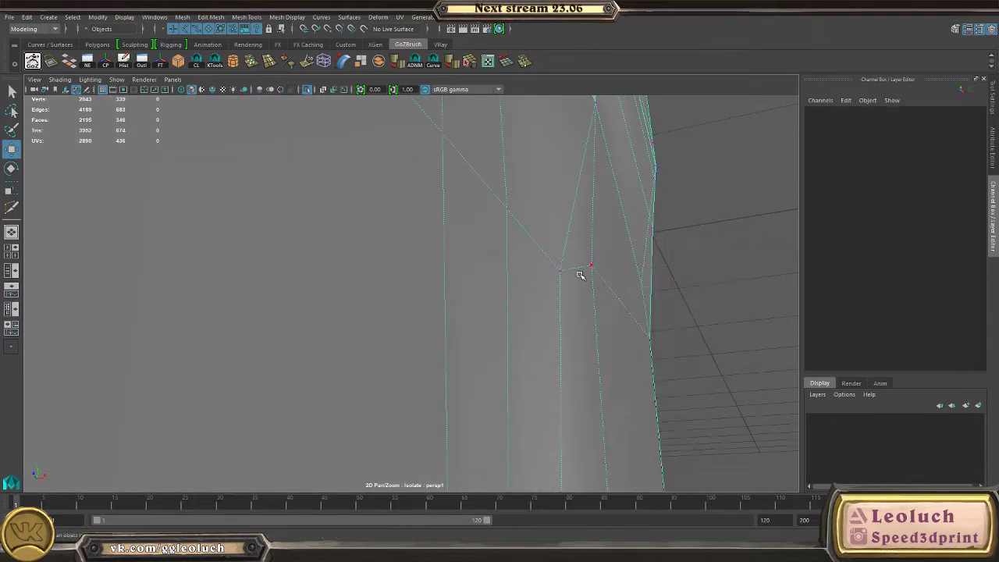
{"action": "left_click_drag", "start_coordinate": [579, 274], "coordinate": [375, 250], "text": "alt"}
{"action": "left_click", "coordinate": [381, 231]}
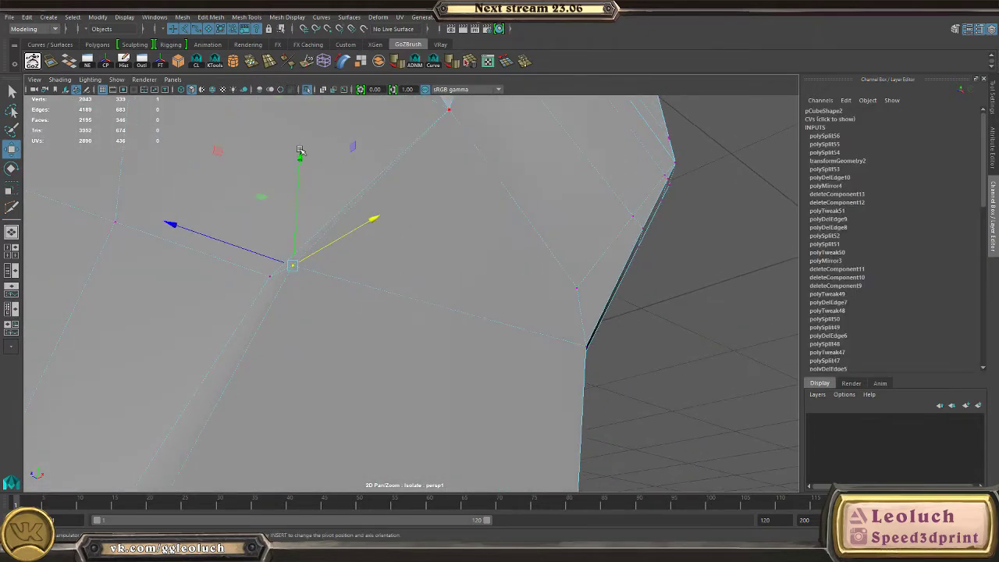
{"action": "left_click", "coordinate": [572, 168]}
{"action": "key", "text": "3"}
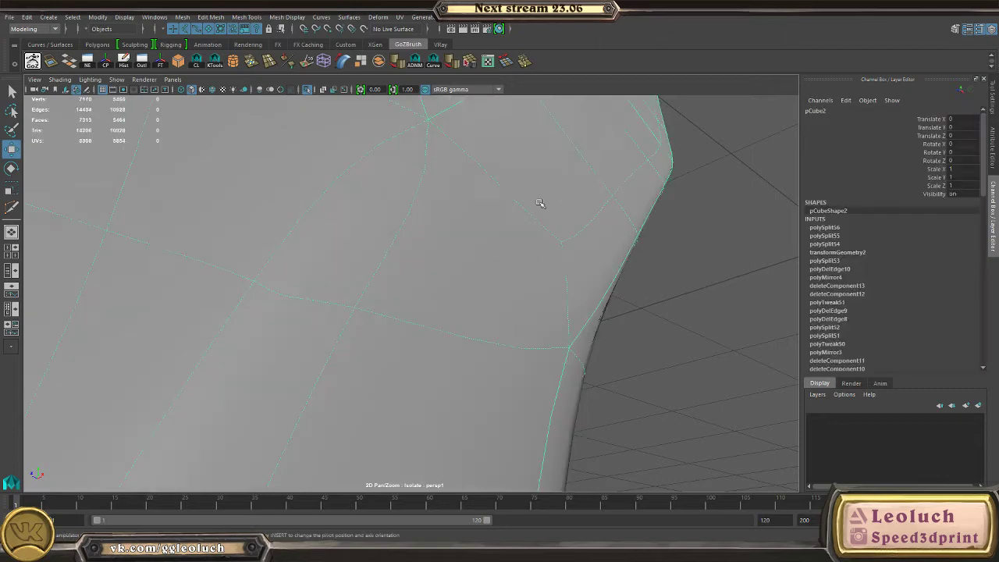
{"action": "right_click_drag", "start_coordinate": [544, 202], "coordinate": [478, 258], "text": "alt"}
{"action": "left_click", "coordinate": [491, 345]}
{"action": "left_click_drag", "start_coordinate": [491, 346], "coordinate": [519, 352], "text": "alt"}
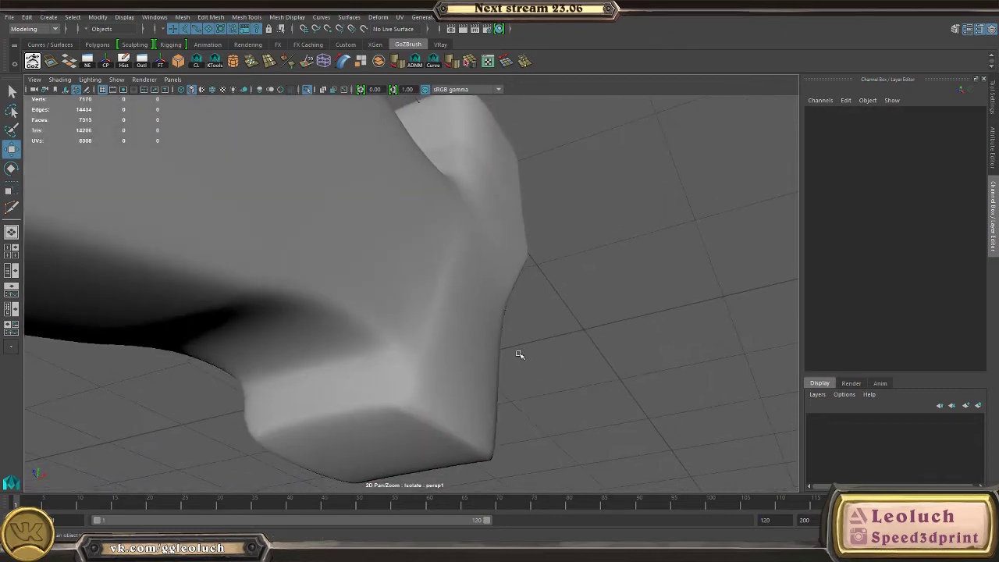
- Compare the smoothed and unsmoothed mesh around the lower block's notch and rear upright from several angles
{"action": "left_click", "coordinate": [477, 346]}
{"action": "key", "text": "1"}
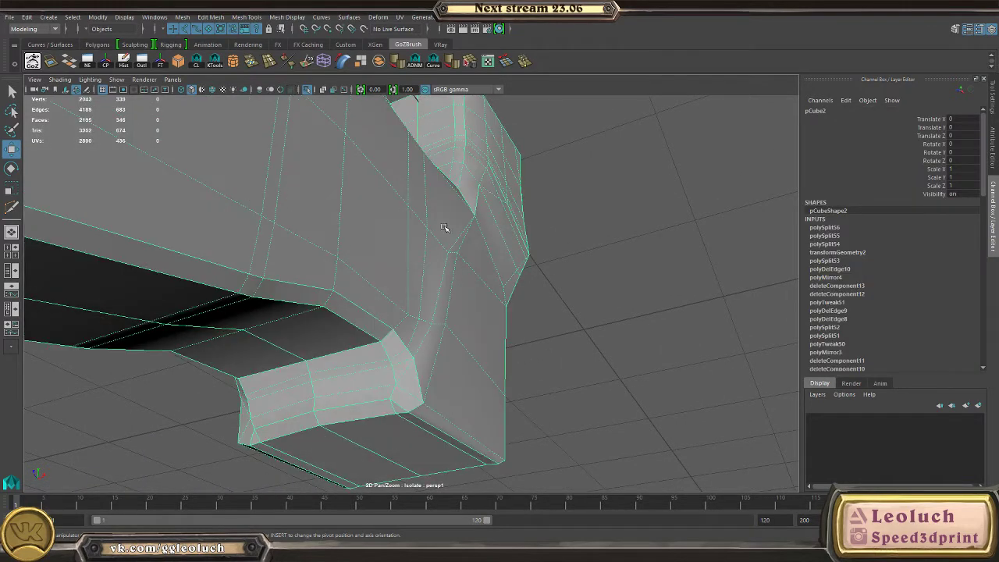
{"action": "key", "text": "3"}
{"action": "left_click", "coordinate": [615, 341]}
{"action": "left_click_drag", "start_coordinate": [571, 353], "coordinate": [417, 316], "text": "alt"}
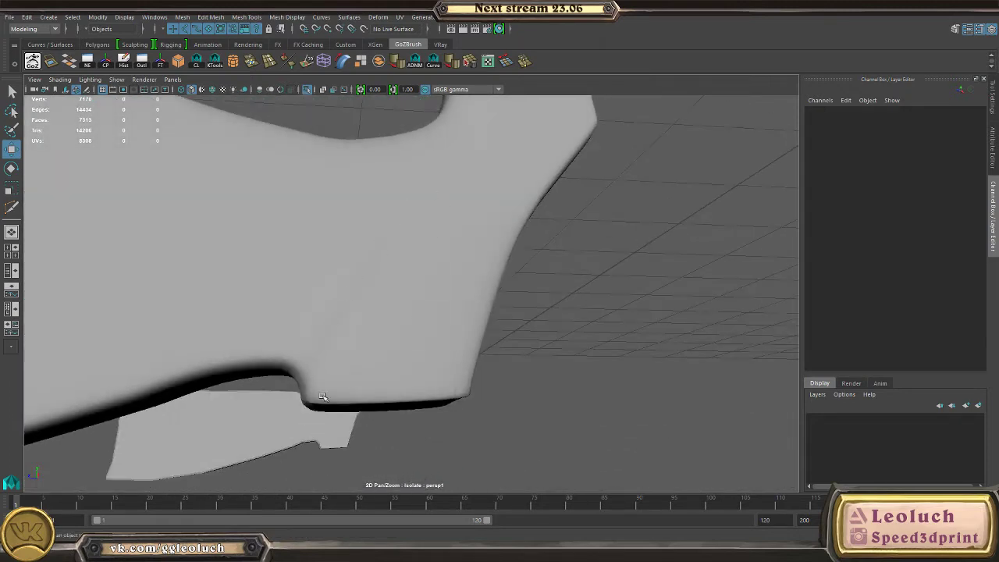
{"action": "left_click_drag", "start_coordinate": [322, 397], "coordinate": [465, 154], "text": "alt"}
{"action": "left_click", "coordinate": [384, 335]}
{"action": "key", "text": "1"}
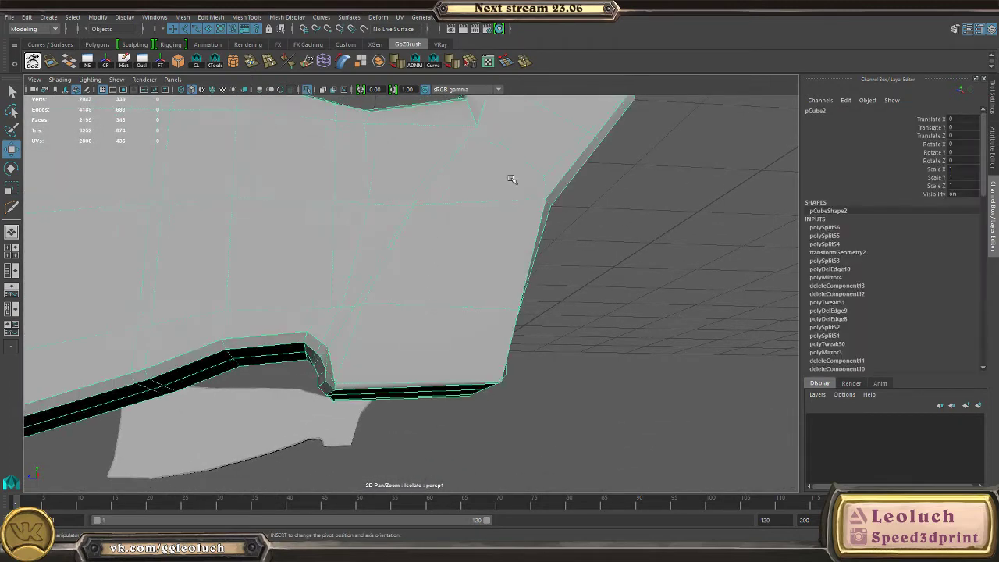
{"action": "left_click_drag", "start_coordinate": [442, 247], "coordinate": [440, 255], "text": "alt"}
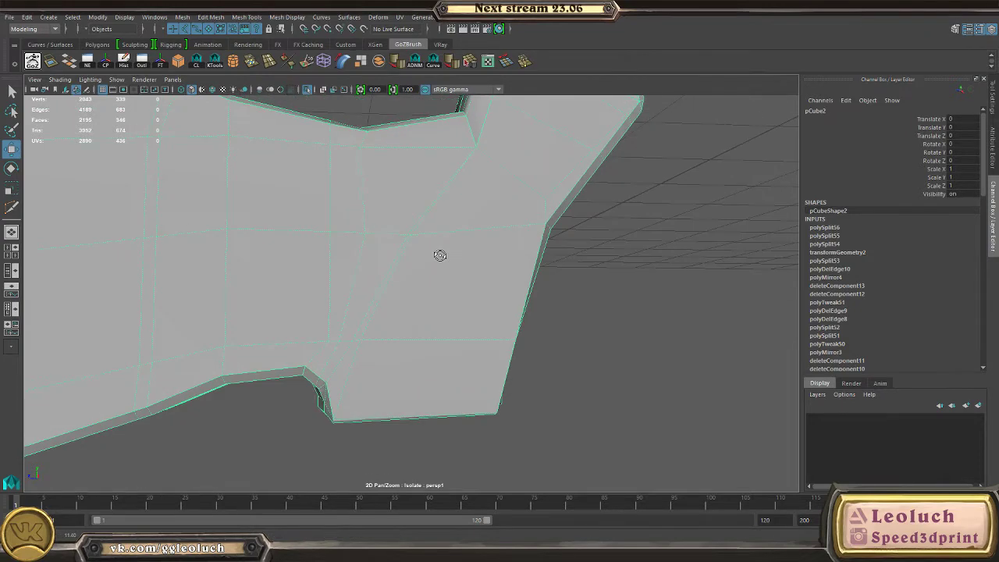
{"action": "left_click_drag", "start_coordinate": [401, 373], "coordinate": [433, 369], "text": "alt"}
{"action": "key", "text": "3"}
{"action": "left_click", "coordinate": [634, 398]}
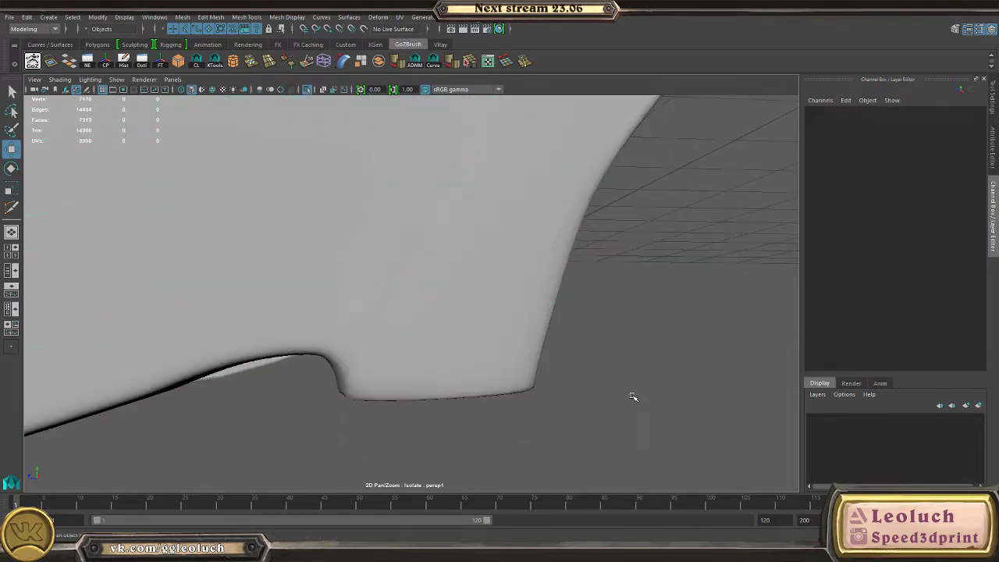
- Move the vertex on the outer corner of the lower block's notch to round its profile, and check it in smooth preview
{"action": "left_click", "coordinate": [481, 322]}
{"action": "key", "text": "1"}
{"action": "mouse_move", "coordinate": [484, 324]}
{"action": "left_mouse_down", "text": "alt"}
{"action": "mouse_move", "coordinate": [489, 302]}
{"action": "mouse_move", "coordinate": [489, 332]}
{"action": "mouse_move", "coordinate": [491, 311]}
{"action": "left_mouse_up", "text": "alt"}
{"action": "right_click_drag", "start_coordinate": [490, 311], "coordinate": [465, 395], "text": "alt"}
{"action": "right_click_drag", "start_coordinate": [349, 262], "coordinate": [268, 259]}
{"action": "left_click", "coordinate": [331, 357]}
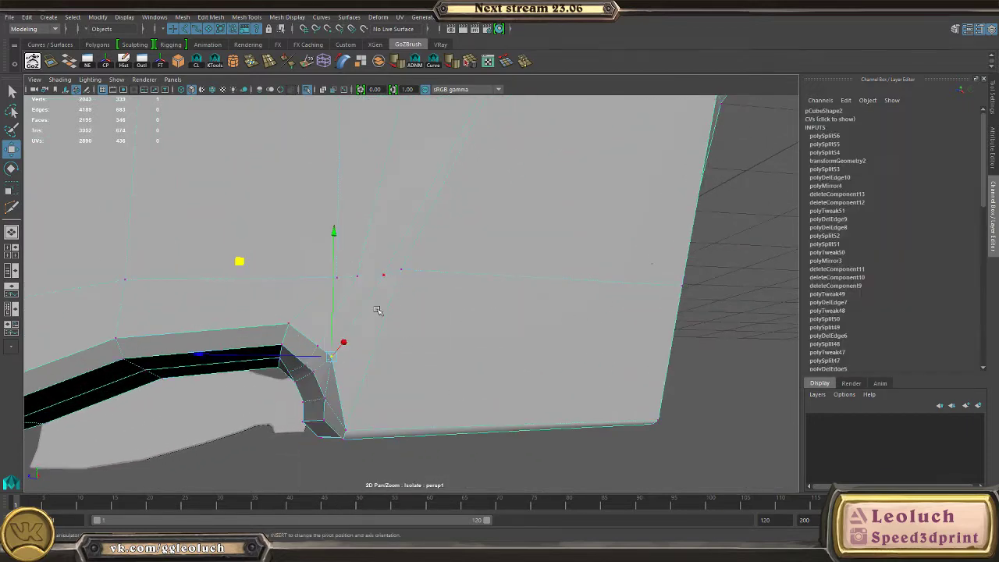
{"action": "right_click_drag", "start_coordinate": [376, 378], "coordinate": [460, 292]}
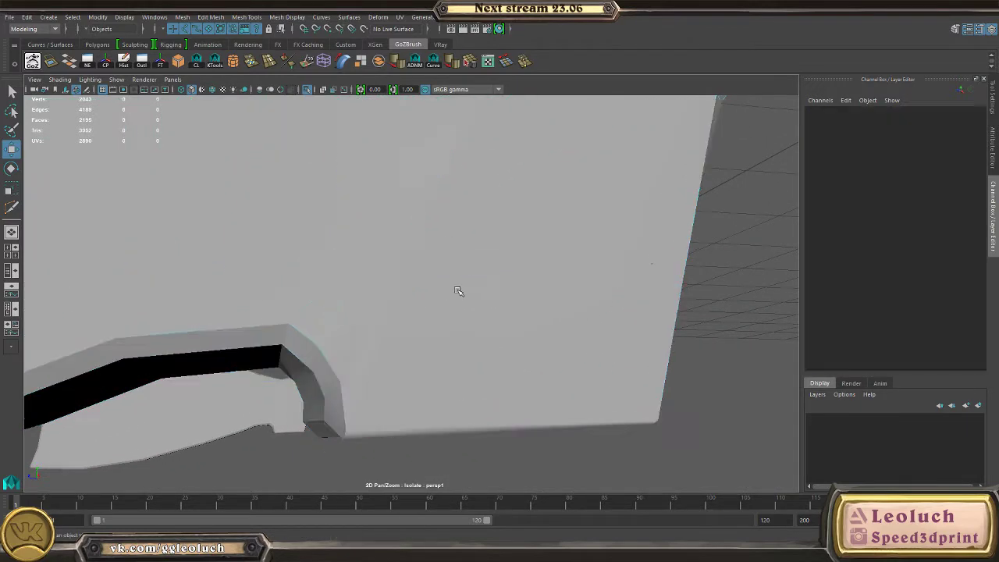
{"action": "left_click", "coordinate": [467, 294]}
{"action": "key", "text": "3"}
{"action": "left_click", "coordinate": [613, 357]}
{"action": "left_click_drag", "start_coordinate": [520, 308], "coordinate": [615, 362], "text": "alt"}
- Insert a lengthwise edge loop on one half of the stock, between the centre line and the lower block's side
{"action": "left_click", "coordinate": [380, 307]}
{"action": "key", "text": "1"}
{"action": "left_click_drag", "start_coordinate": [445, 329], "coordinate": [492, 281], "text": "alt"}
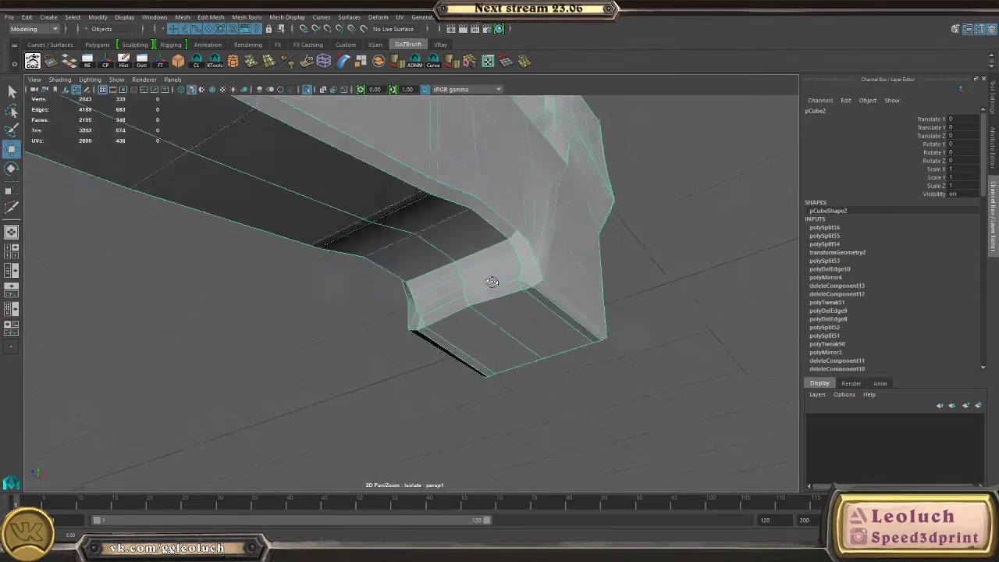
{"action": "right_click_drag", "start_coordinate": [492, 280], "coordinate": [465, 271], "text": "alt"}
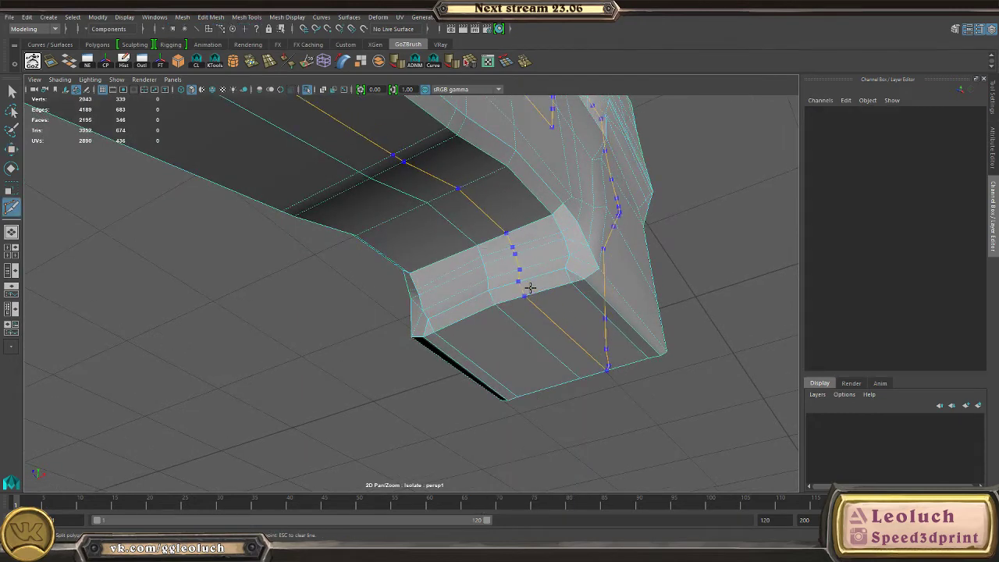
{"action": "right_click_drag", "start_coordinate": [517, 313], "coordinate": [488, 302]}
{"action": "left_click", "coordinate": [526, 285]}
{"action": "left_click", "coordinate": [561, 291]}
{"action": "key", "text": "w"}
- Move the new loop's edges across the notch face along the Z axis to round it, and view the smoothed result
{"action": "right_click_drag", "start_coordinate": [555, 262], "coordinate": [552, 287]}
{"action": "left_click_drag", "start_coordinate": [545, 237], "coordinate": [441, 234], "text": "alt"}
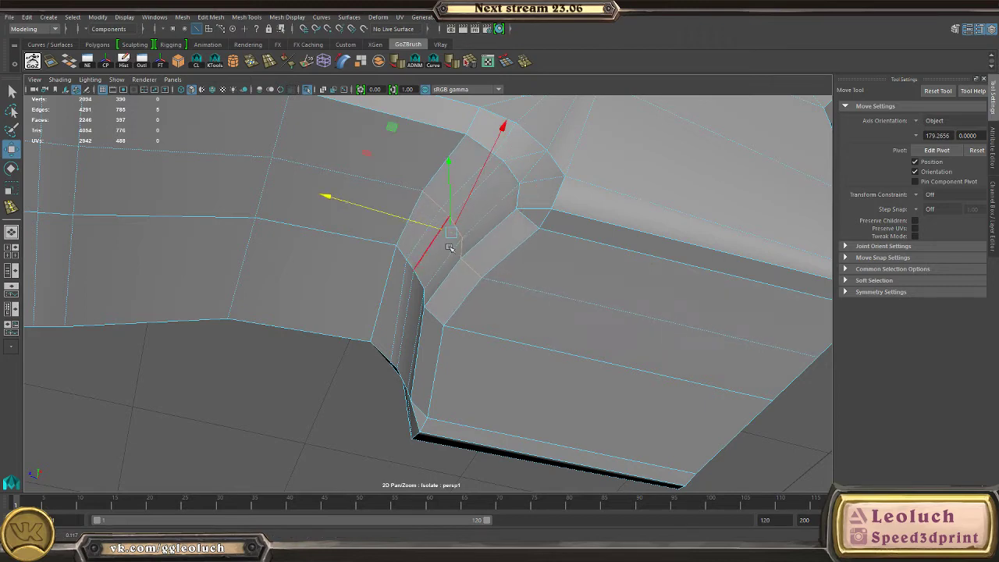
{"action": "right_click_drag", "start_coordinate": [450, 248], "coordinate": [510, 231]}
{"action": "left_click", "coordinate": [513, 231]}
{"action": "key", "text": "3"}
{"action": "scroll", "coordinate": [515, 231], "scroll_direction": "down", "scroll_amount": 3}
{"action": "left_click", "coordinate": [291, 405]}
{"action": "left_click_drag", "start_coordinate": [292, 406], "coordinate": [408, 341], "text": "alt"}
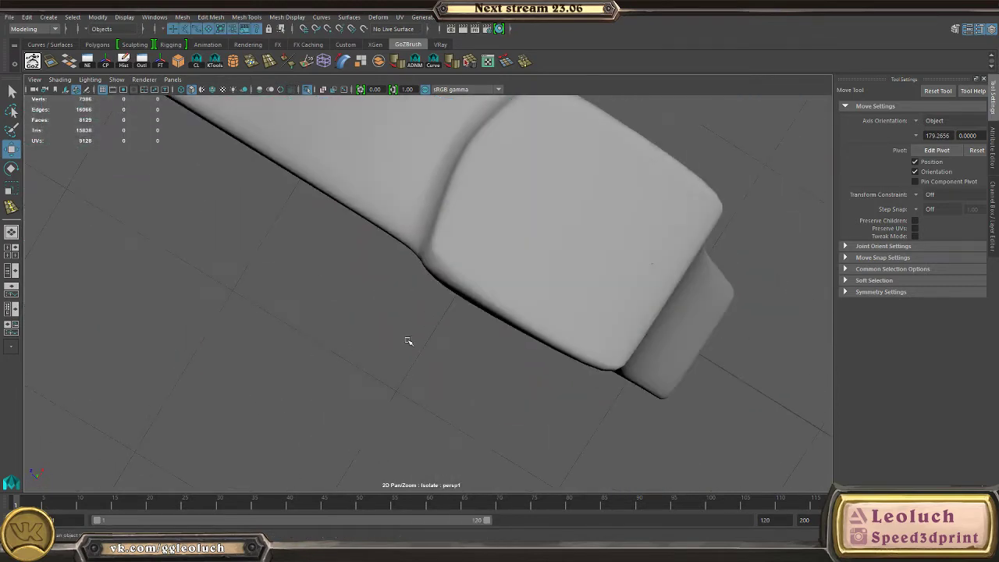
{"action": "left_click_drag", "start_coordinate": [522, 385], "coordinate": [537, 285], "text": "alt"}
- Examine the rounded notch and the lower block's underside in both unsmoothed and smooth preview
{"action": "left_click", "coordinate": [539, 284]}
{"action": "key", "text": "1"}
{"action": "right_click_drag", "start_coordinate": [539, 283], "coordinate": [598, 377], "text": "alt"}
{"action": "left_click_drag", "start_coordinate": [597, 377], "coordinate": [473, 278], "text": "alt"}
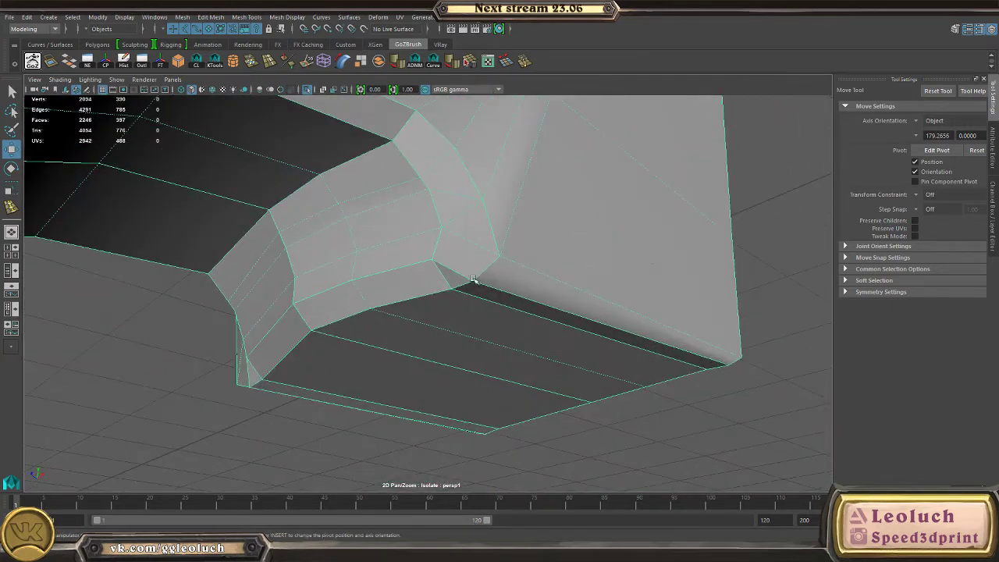
{"action": "key", "text": "3"}
{"action": "left_click", "coordinate": [743, 374]}
{"action": "left_click_drag", "start_coordinate": [677, 340], "coordinate": [402, 299], "text": "alt"}
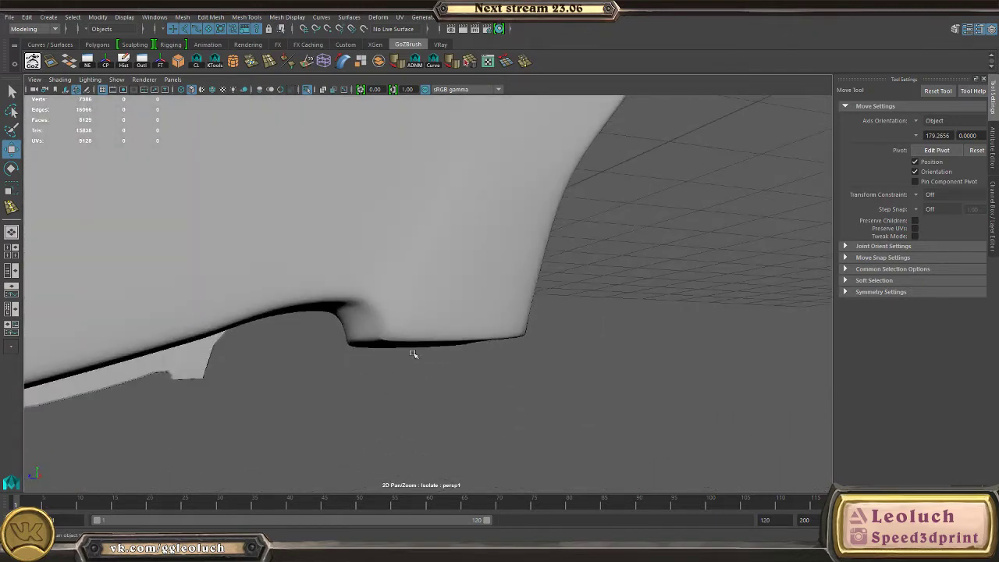
{"action": "left_click_drag", "start_coordinate": [414, 354], "coordinate": [438, 324], "text": "alt"}
- Lower the inserted lengthwise edge on the lower block's underside to curve it, and check the shape in smooth preview
{"action": "key", "text": "1"}
{"action": "left_click_drag", "start_coordinate": [379, 376], "coordinate": [418, 333], "text": "alt"}
{"action": "right_click_drag", "start_coordinate": [402, 335], "coordinate": [401, 306]}
{"action": "left_click", "coordinate": [393, 337]}
{"action": "left_click_drag", "start_coordinate": [394, 339], "coordinate": [477, 361], "text": "alt"}
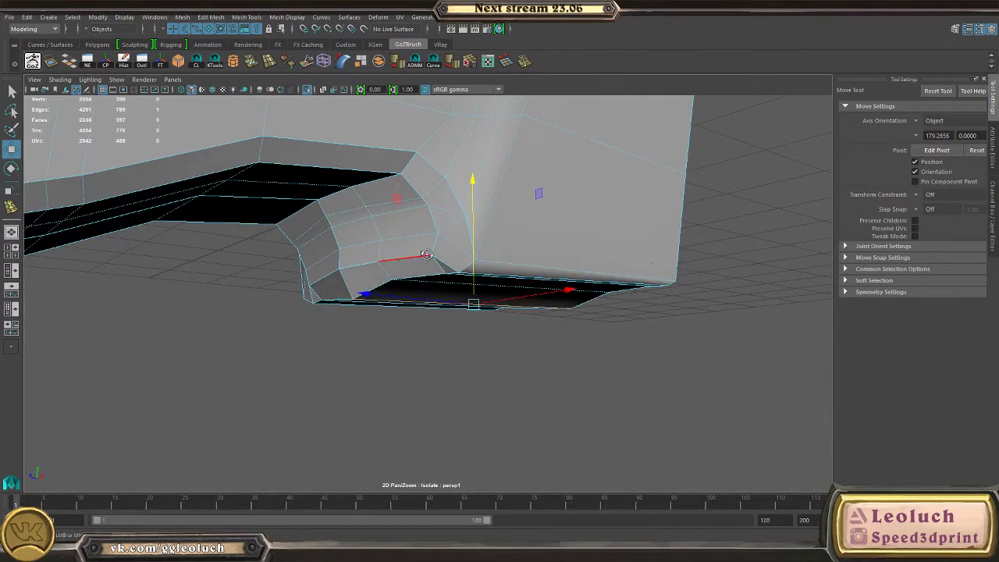
{"action": "left_click_drag", "start_coordinate": [426, 254], "coordinate": [452, 243], "text": "alt"}
{"action": "left_click_drag", "start_coordinate": [475, 183], "coordinate": [524, 197], "text": "alt"}
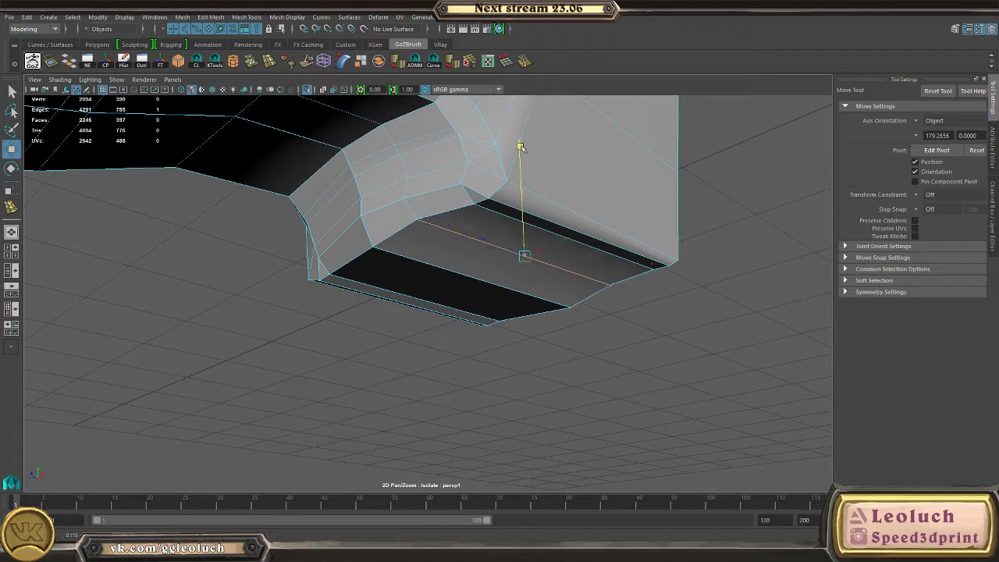
{"action": "left_click", "coordinate": [448, 219]}
{"action": "key", "text": "3"}
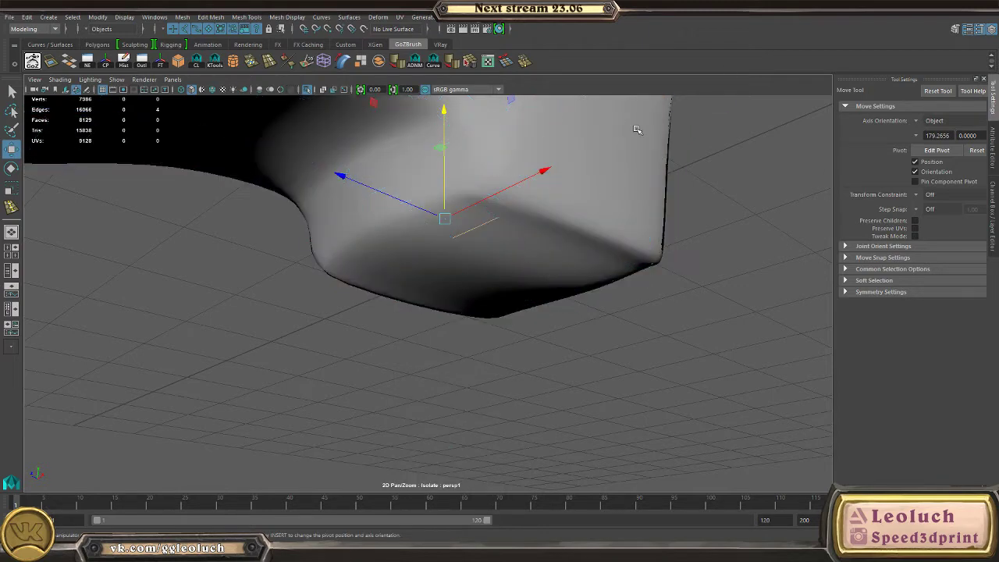
{"action": "left_click_drag", "start_coordinate": [638, 130], "coordinate": [499, 217], "text": "alt"}
- Adjust the height of the underside edge next to the lower block's side, and check the curve in smooth preview
{"action": "key", "text": "1"}
{"action": "left_click", "coordinate": [554, 302]}
{"action": "left_click_drag", "start_coordinate": [554, 303], "coordinate": [549, 275], "text": "alt"}
{"action": "right_click_drag", "start_coordinate": [546, 261], "coordinate": [573, 175]}
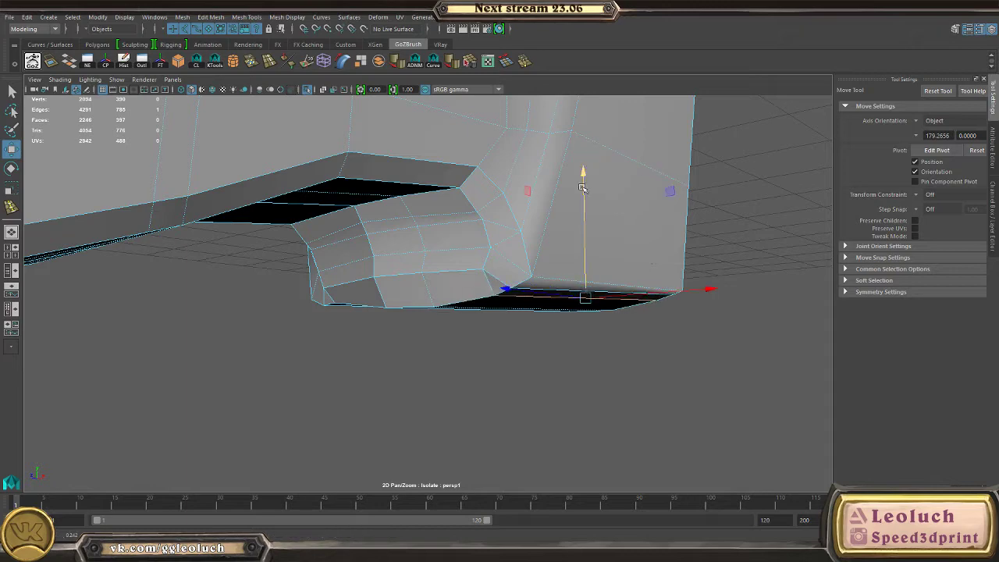
{"action": "left_click", "coordinate": [640, 178]}
{"action": "key", "text": "3"}
{"action": "left_click", "coordinate": [598, 385]}
{"action": "left_click_drag", "start_coordinate": [605, 375], "coordinate": [576, 314], "text": "alt"}
{"action": "left_click", "coordinate": [468, 278]}
{"action": "key", "text": "1"}
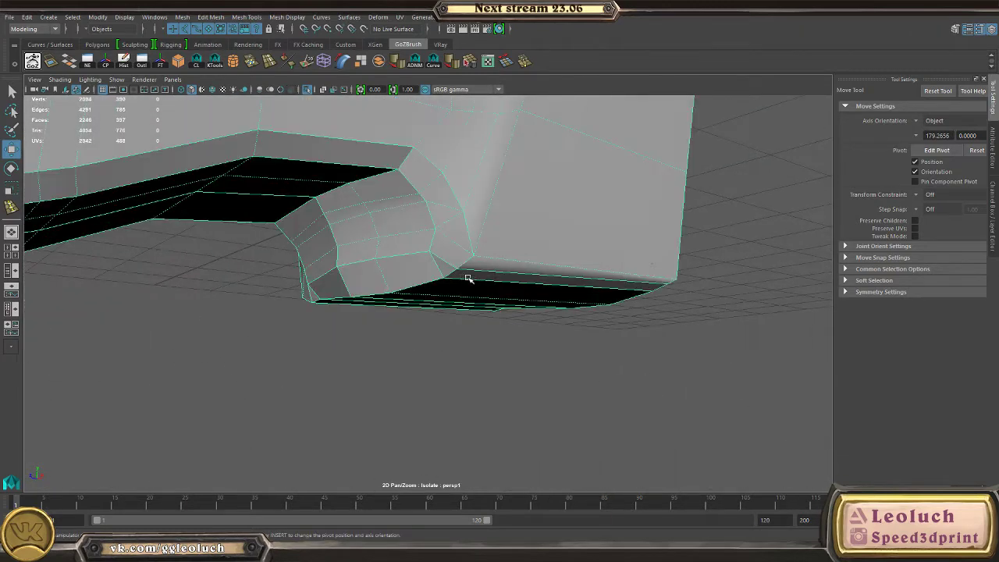
{"action": "left_click_drag", "start_coordinate": [469, 278], "coordinate": [494, 427], "text": "alt"}
{"action": "right_click_drag", "start_coordinate": [495, 428], "coordinate": [384, 244], "text": "alt"}
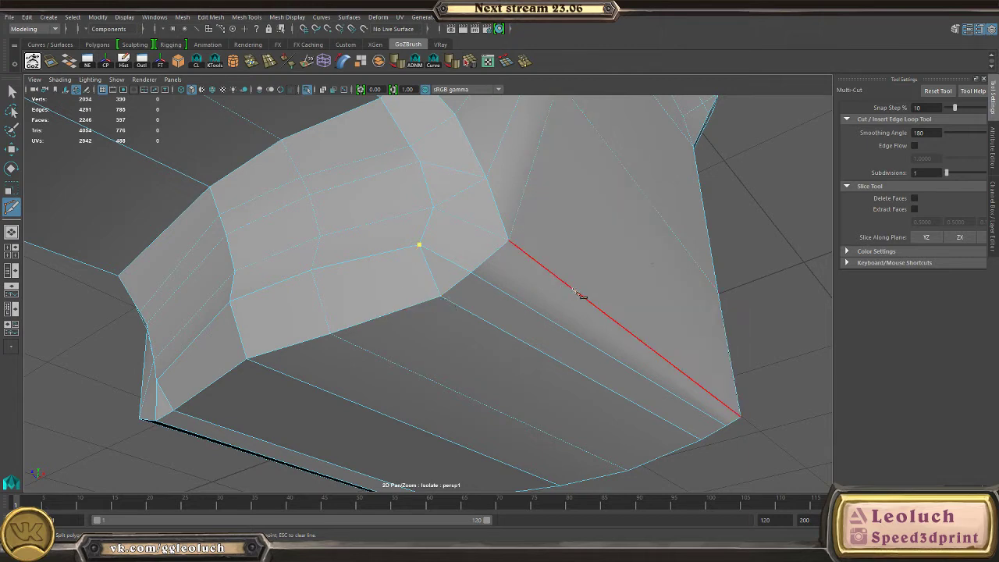
{"action": "right_click_drag", "start_coordinate": [527, 260], "coordinate": [516, 288], "text": "alt"}
{"action": "key", "text": "w"}
- Try deleting the edge loop around the lower block's bottom rim below the notch, and undo the deletion
{"action": "right_click_drag", "start_coordinate": [457, 260], "coordinate": [446, 231]}
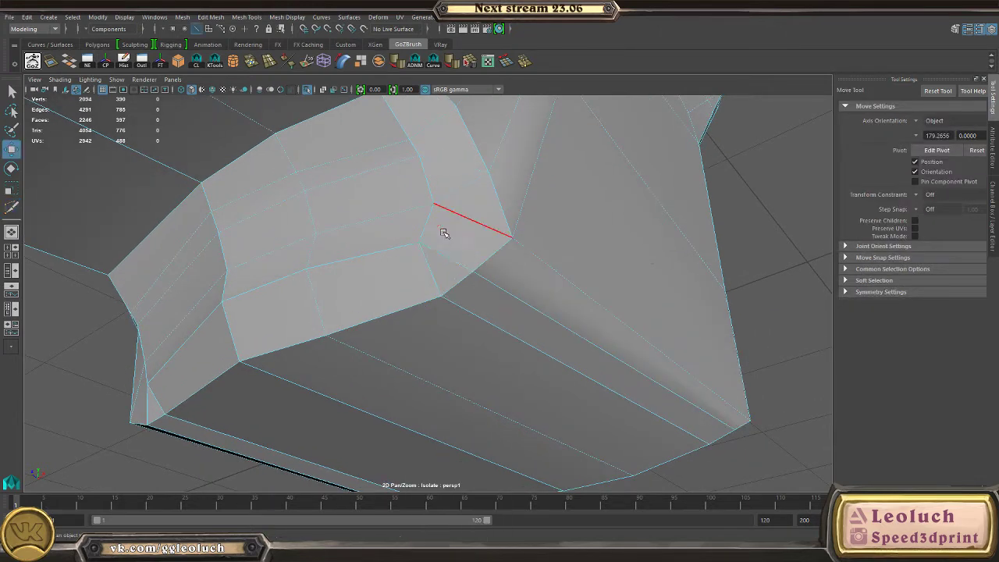
{"action": "left_click", "coordinate": [446, 258]}
{"action": "left_click_drag", "start_coordinate": [471, 248], "coordinate": [487, 262], "text": "alt"}
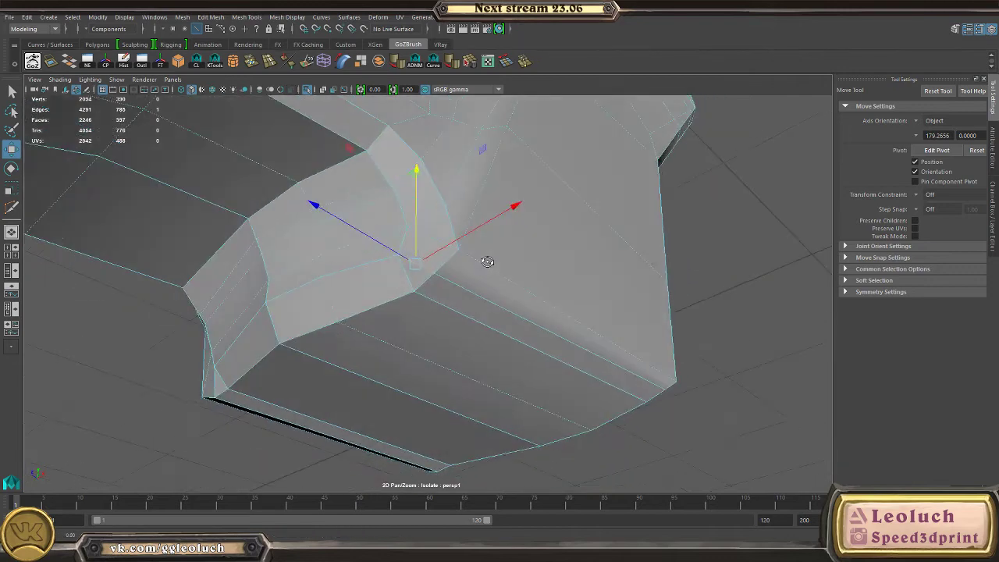
{"action": "right_click_drag", "start_coordinate": [487, 263], "coordinate": [446, 313], "text": "alt"}
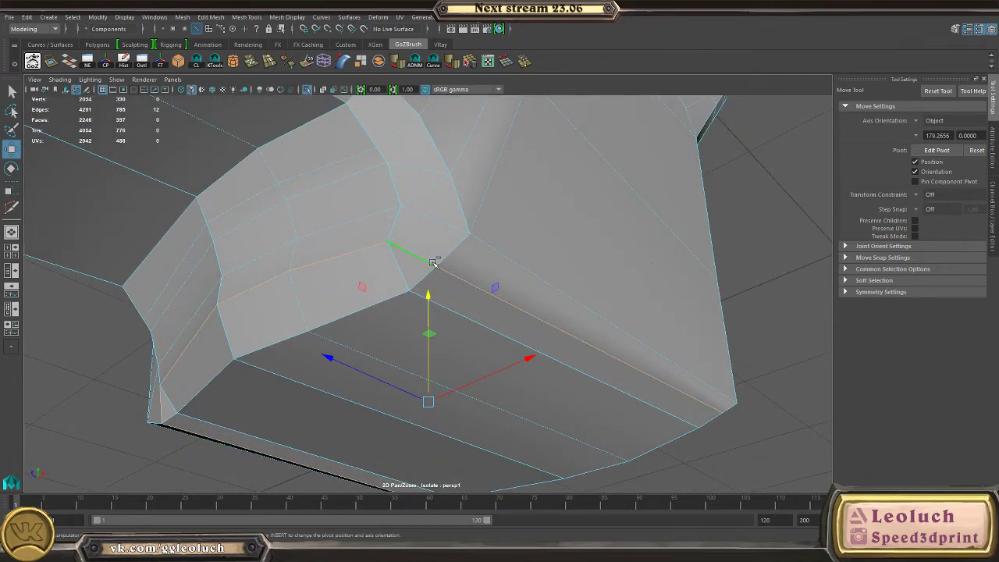
{"action": "key", "text": "ctrl+Delete"}
{"action": "right_click_drag", "start_coordinate": [469, 240], "coordinate": [499, 343], "text": "alt"}
{"action": "right_click_drag", "start_coordinate": [445, 273], "coordinate": [428, 238]}
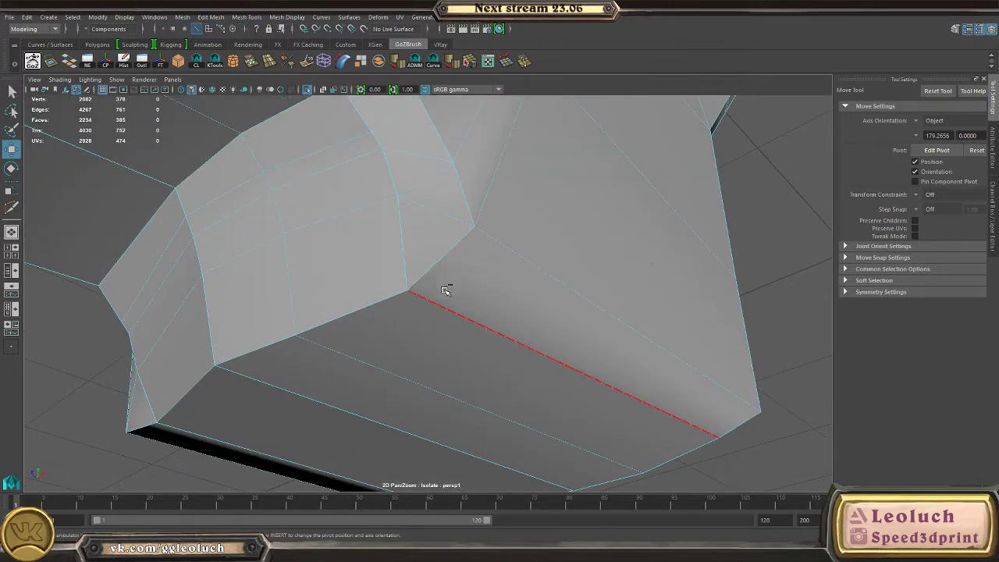
{"action": "key", "text": "ctrl+z"}
- Delete the extra lengthwise edge between the lower block's side and underside, together with its short connector to the notch corner
{"action": "mouse_move", "coordinate": [446, 276]}
{"action": "right_mouse_down"}
{"action": "mouse_move", "coordinate": [464, 239]}
{"action": "mouse_move", "coordinate": [445, 261]}
{"action": "right_mouse_up"}
{"action": "left_click", "coordinate": [454, 226]}
{"action": "middle_click_drag", "start_coordinate": [445, 261], "coordinate": [526, 270], "text": "alt"}
{"action": "right_click_drag", "start_coordinate": [506, 263], "coordinate": [500, 233]}
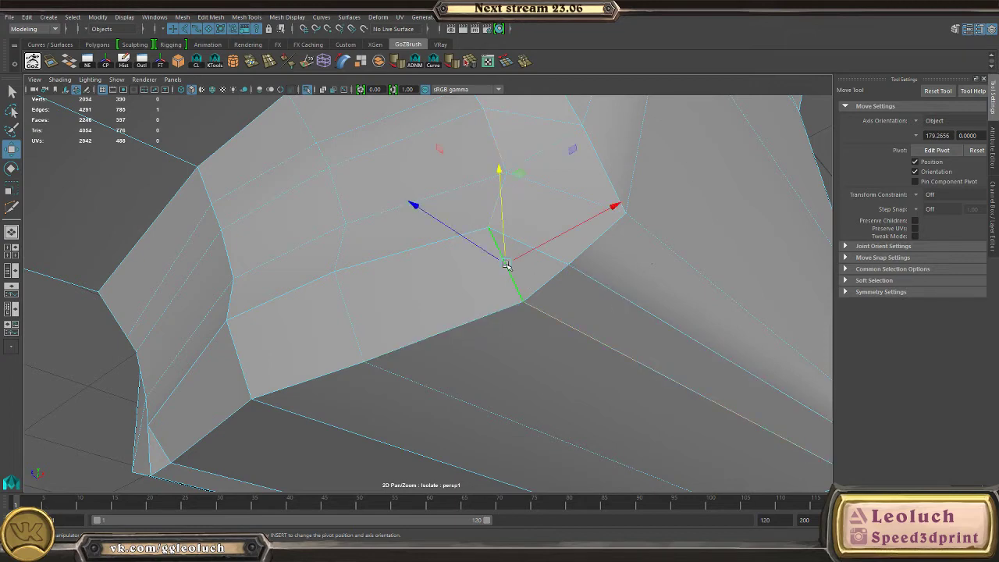
{"action": "left_click_drag", "start_coordinate": [506, 265], "coordinate": [376, 316], "text": "alt"}
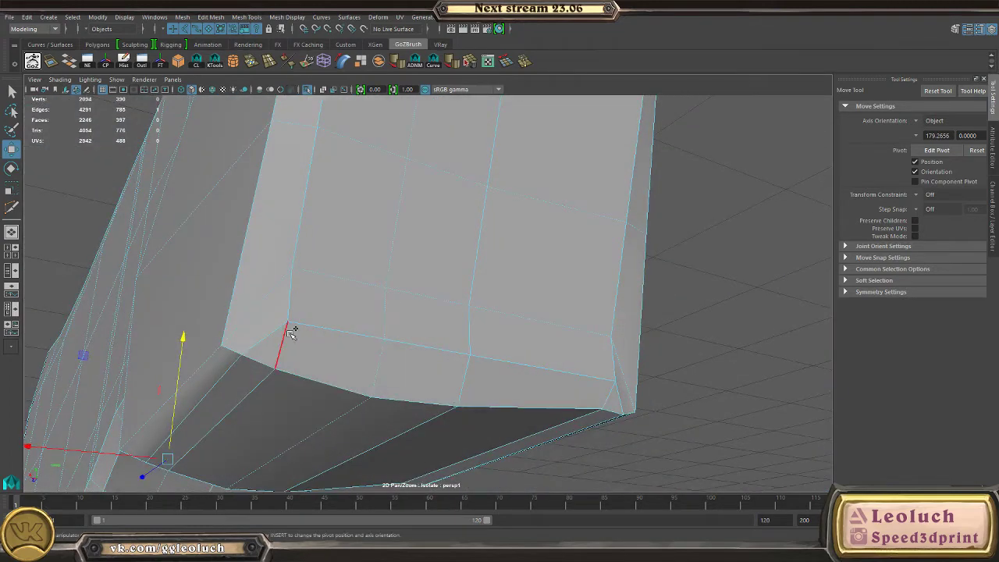
{"action": "right_click_drag", "start_coordinate": [266, 351], "coordinate": [284, 318]}
{"action": "left_click", "coordinate": [252, 348]}
{"action": "left_click_drag", "start_coordinate": [252, 348], "coordinate": [315, 278], "text": "alt"}
- Slide the remaining edge at the lower block's corner with the Edge transform constraint, and check the corner in smooth preview
{"action": "right_click_drag", "start_coordinate": [314, 278], "coordinate": [313, 250]}
{"action": "left_click_drag", "start_coordinate": [312, 307], "coordinate": [540, 337], "text": "alt"}
{"action": "left_click_drag", "start_coordinate": [642, 399], "coordinate": [601, 427], "text": "alt"}
{"action": "left_click_drag", "start_coordinate": [561, 336], "coordinate": [615, 292], "text": "alt"}
{"action": "key", "text": "F8"}
{"action": "key", "text": "3"}
{"action": "left_click", "coordinate": [664, 318]}
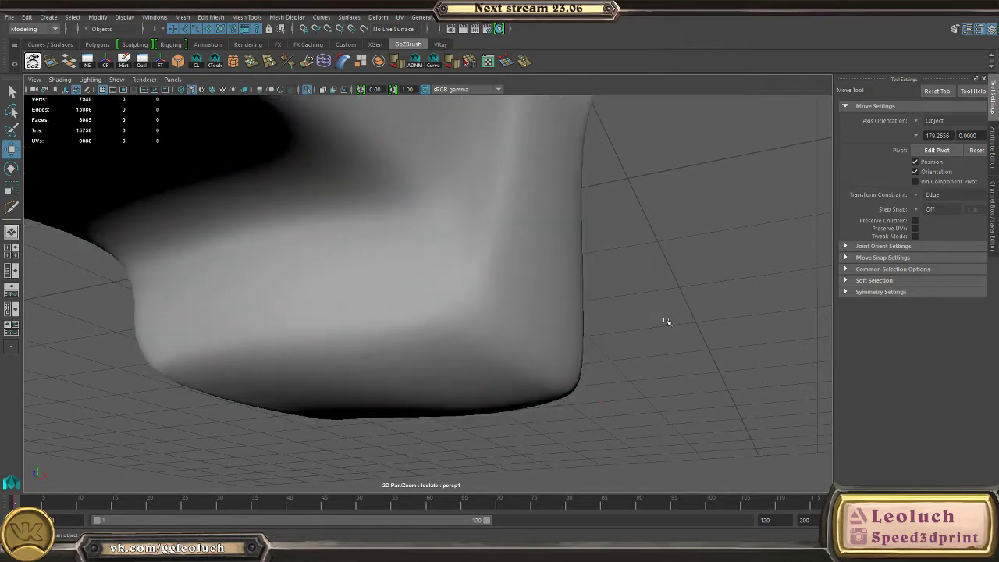
{"action": "left_click_drag", "start_coordinate": [691, 323], "coordinate": [462, 291], "text": "alt"}
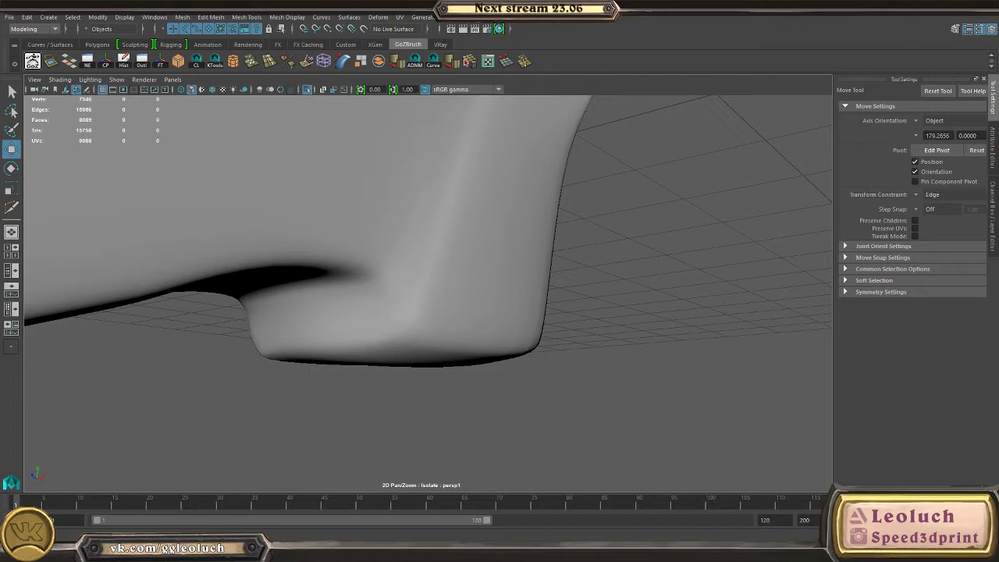
- Examine the lower block's corner, notch and side crease in smooth preview and compare them with the unsmoothed topology
{"action": "left_click_drag", "start_coordinate": [179, 231], "coordinate": [591, 309], "text": "alt"}
{"action": "left_click", "coordinate": [414, 225]}
{"action": "key", "text": "1"}
{"action": "right_click_drag", "start_coordinate": [351, 203], "coordinate": [275, 202], "text": "alt"}
{"action": "key", "text": "3"}
{"action": "key", "text": "1"}
{"action": "left_click_drag", "start_coordinate": [275, 202], "coordinate": [303, 217], "text": "alt"}
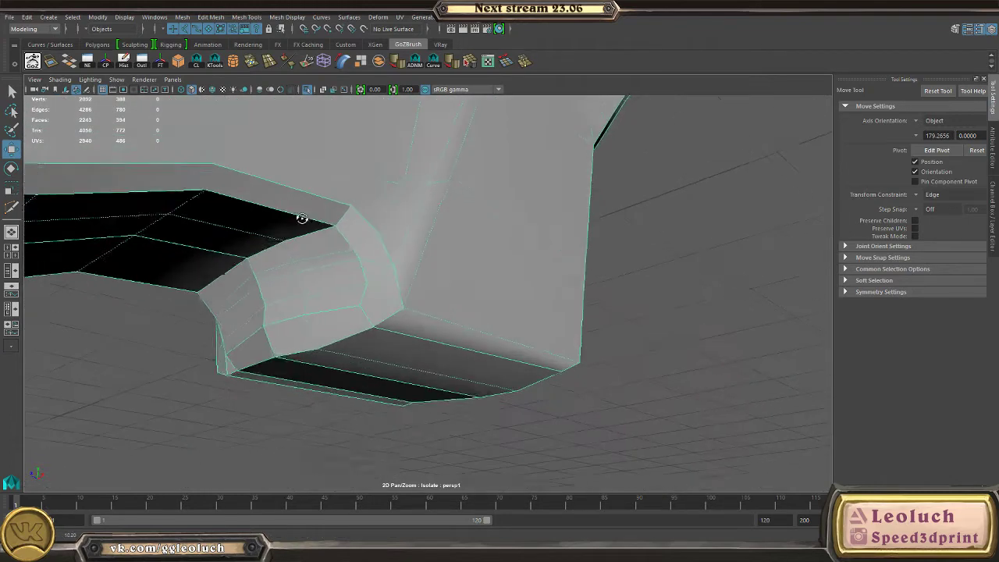
{"action": "right_click_drag", "start_coordinate": [304, 217], "coordinate": [455, 308], "text": "alt"}
{"action": "middle_click_drag", "start_coordinate": [454, 307], "coordinate": [499, 342], "text": "alt"}
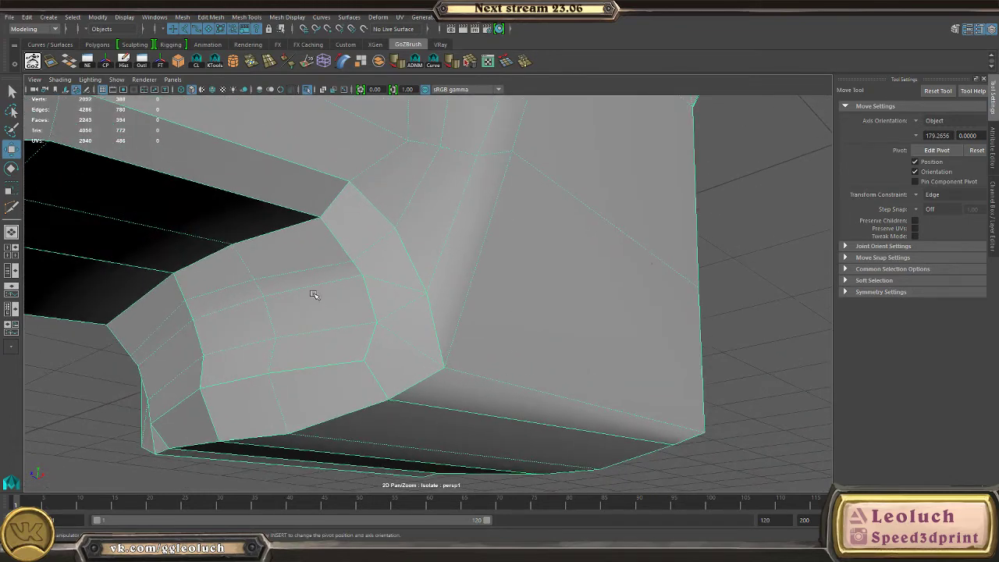
{"action": "right_click_drag", "start_coordinate": [402, 233], "coordinate": [379, 295], "text": "alt"}
{"action": "left_click_drag", "start_coordinate": [377, 294], "coordinate": [369, 314], "text": "alt"}
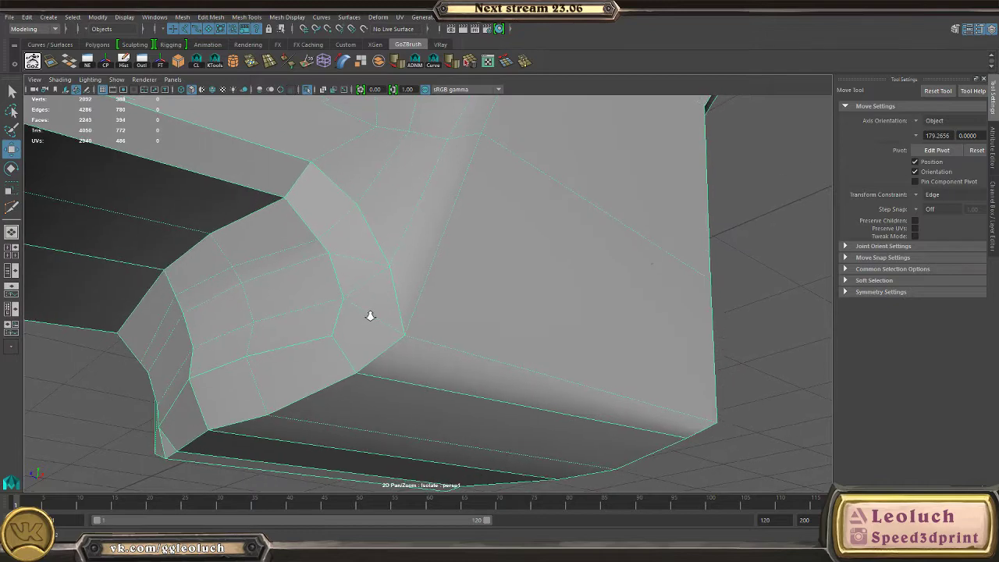
{"action": "right_click_drag", "start_coordinate": [658, 357], "coordinate": [379, 299], "text": "alt"}
{"action": "left_click_drag", "start_coordinate": [380, 299], "coordinate": [437, 355], "text": "alt"}
{"action": "key", "text": "3"}
{"action": "left_click", "coordinate": [631, 374]}
{"action": "left_click_drag", "start_coordinate": [631, 375], "coordinate": [529, 333], "text": "alt"}
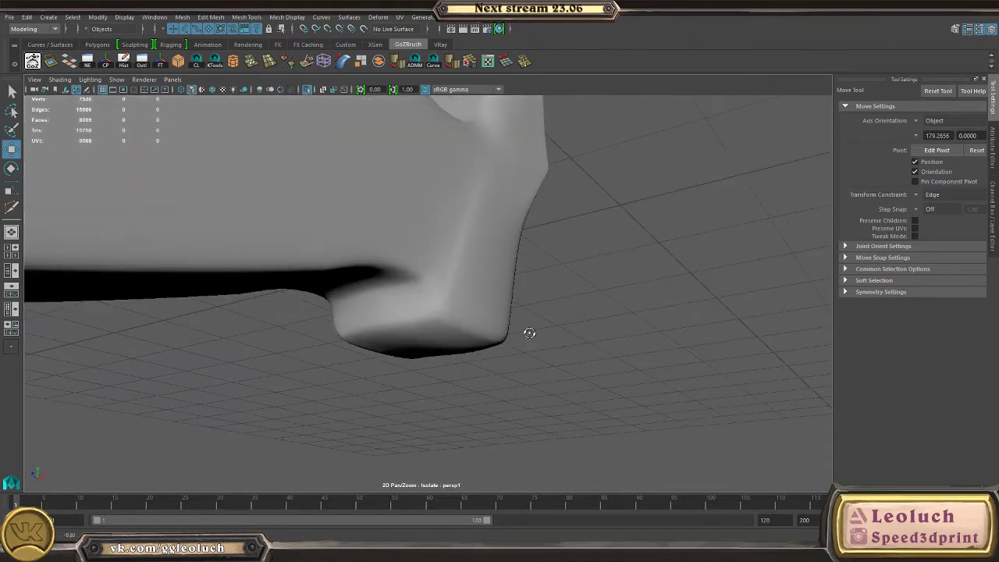
- Inspect the lower block's notch corner and bottom rim from several angles, alternating between smooth preview and the unsmoothed mesh
{"action": "key", "text": "1"}
{"action": "right_click_drag", "start_coordinate": [489, 314], "coordinate": [653, 406], "text": "alt"}
{"action": "key", "text": "3"}
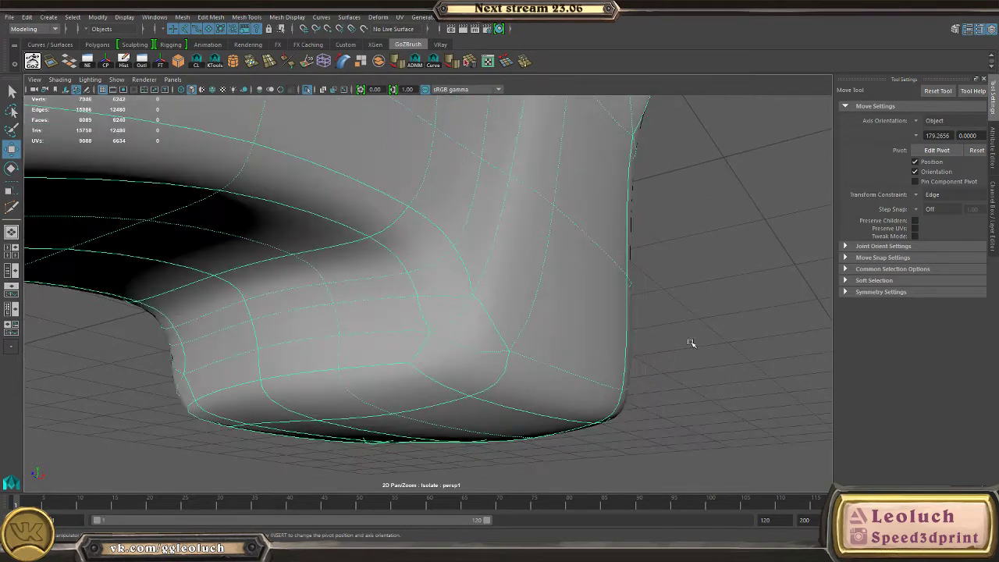
{"action": "right_click_drag", "start_coordinate": [689, 343], "coordinate": [577, 319], "text": "alt"}
{"action": "left_click", "coordinate": [578, 320]}
{"action": "mouse_move", "coordinate": [578, 319]}
{"action": "left_mouse_down", "text": "alt"}
{"action": "mouse_move", "coordinate": [617, 317]}
{"action": "mouse_move", "coordinate": [629, 301]}
{"action": "mouse_move", "coordinate": [528, 324]}
{"action": "mouse_move", "coordinate": [553, 324]}
{"action": "mouse_move", "coordinate": [585, 348]}
{"action": "mouse_move", "coordinate": [562, 329]}
{"action": "left_mouse_up", "text": "alt"}
{"action": "left_click_drag", "start_coordinate": [487, 307], "coordinate": [531, 382], "text": "alt"}
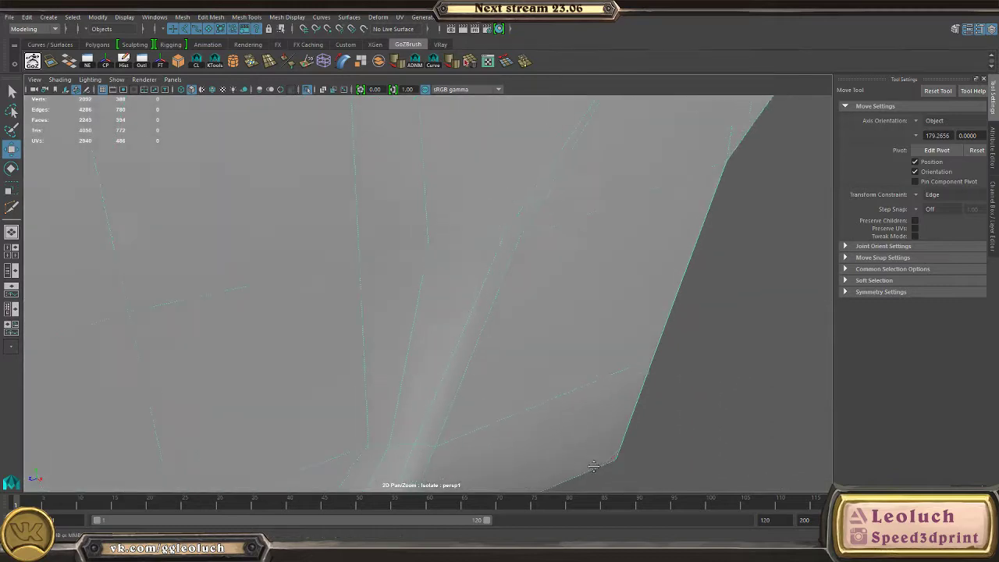
{"action": "right_click_drag", "start_coordinate": [531, 383], "coordinate": [416, 343], "text": "alt"}
{"action": "left_click_drag", "start_coordinate": [417, 343], "coordinate": [420, 324], "text": "alt"}
{"action": "right_click_drag", "start_coordinate": [419, 324], "coordinate": [466, 343], "text": "alt"}
{"action": "middle_click_drag", "start_coordinate": [466, 344], "coordinate": [536, 314], "text": "alt"}
{"action": "left_click_drag", "start_coordinate": [535, 314], "coordinate": [546, 277], "text": "alt"}
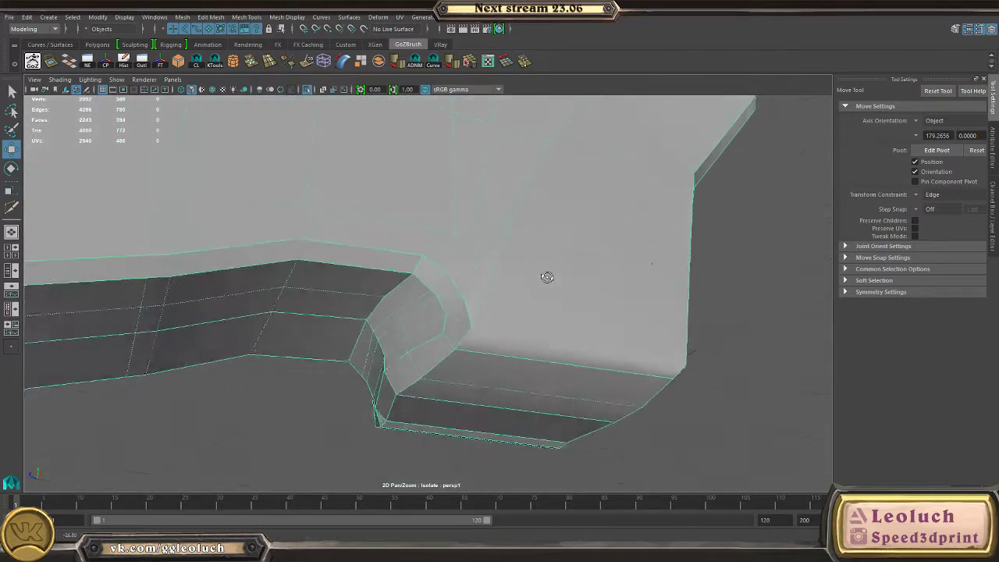
{"action": "right_click_drag", "start_coordinate": [546, 276], "coordinate": [633, 372], "text": "alt"}
{"action": "left_click_drag", "start_coordinate": [633, 372], "coordinate": [538, 285], "text": "alt"}
{"action": "right_click_drag", "start_coordinate": [537, 285], "coordinate": [568, 316], "text": "alt"}
{"action": "middle_click_drag", "start_coordinate": [568, 317], "coordinate": [571, 349], "text": "alt"}
{"action": "left_click_drag", "start_coordinate": [571, 349], "coordinate": [480, 314], "text": "alt"}
- Cut a new diagonal edge with Multi-Cut across the corner face between the notch's inner surface and the lower block's side
{"action": "right_click_drag", "start_coordinate": [480, 314], "coordinate": [441, 287]}
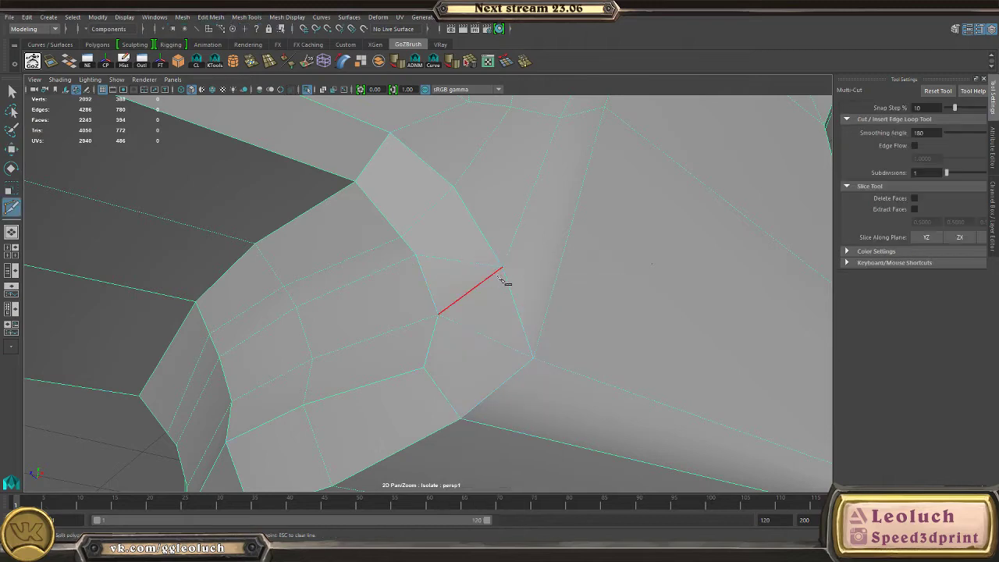
{"action": "left_click", "coordinate": [425, 373]}
{"action": "left_click_drag", "start_coordinate": [601, 335], "coordinate": [542, 337], "text": "alt"}
{"action": "middle_click_drag", "start_coordinate": [562, 392], "coordinate": [515, 310], "text": "alt"}
{"action": "key", "text": "w"}
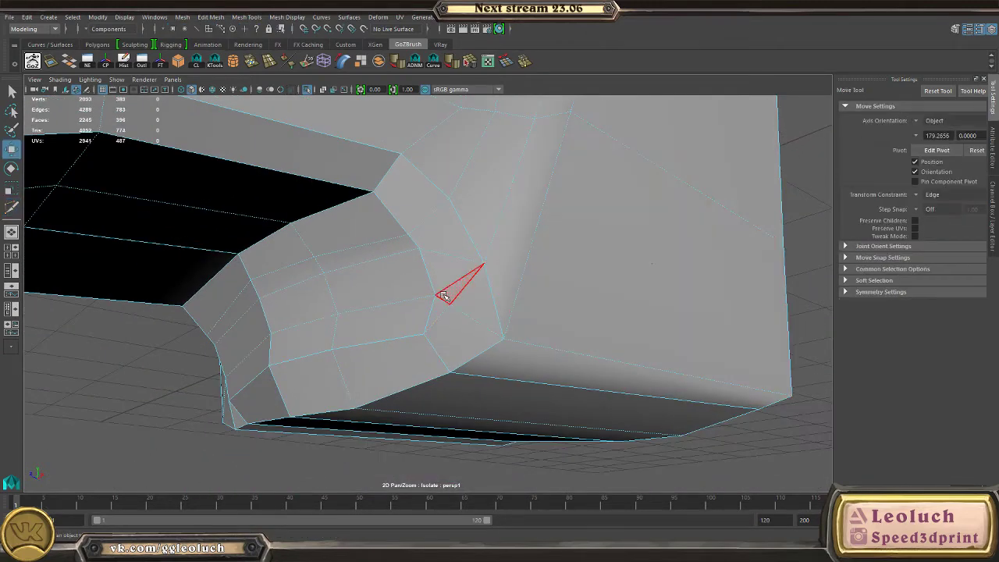
- Delete both halves of the old diagonal and the leftover vertex at the notch corner, and check the corner in smooth preview
{"action": "right_click_drag", "start_coordinate": [446, 295], "coordinate": [447, 277]}
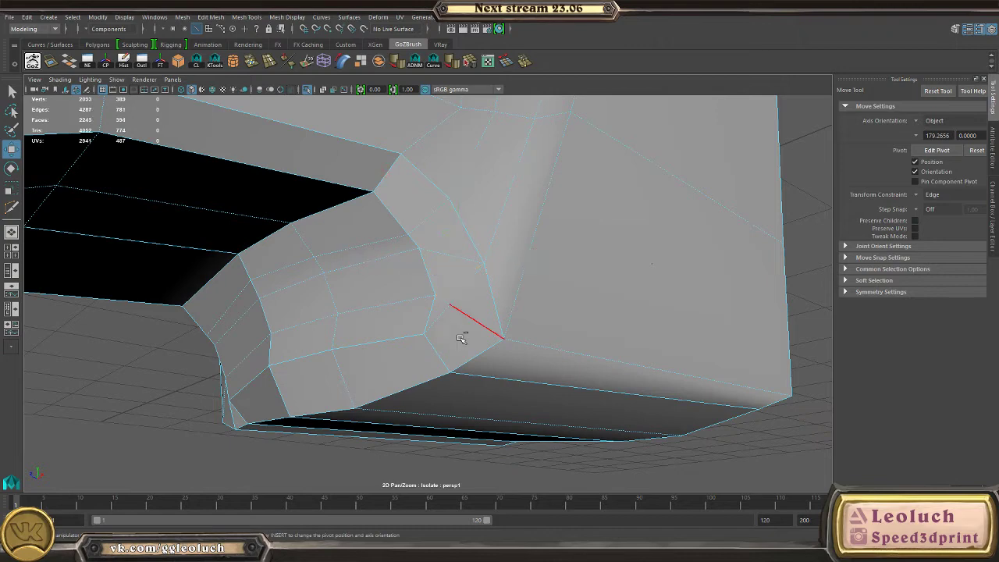
{"action": "scroll", "coordinate": [406, 303], "scroll_direction": "up", "scroll_amount": 2}
{"action": "right_click_drag", "start_coordinate": [437, 301], "coordinate": [399, 283]}
{"action": "left_click", "coordinate": [434, 292]}
{"action": "scroll", "coordinate": [468, 314], "scroll_direction": "up", "scroll_amount": 2}
{"action": "right_click_drag", "start_coordinate": [463, 267], "coordinate": [626, 163]}
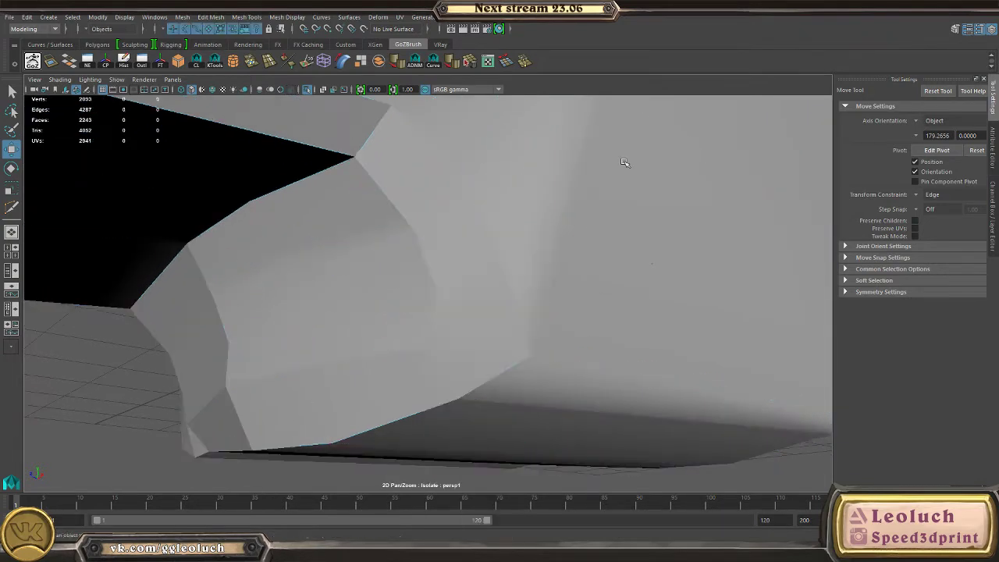
{"action": "key", "text": "3"}
{"action": "left_click_drag", "start_coordinate": [626, 168], "coordinate": [411, 213], "text": "alt"}
{"action": "left_click_drag", "start_coordinate": [413, 402], "coordinate": [656, 385], "text": "alt"}
- Delete the remaining diagonal and the surplus edge loops running across the notch's inner face, and check the corner in smooth preview
{"action": "key", "text": "1"}
{"action": "scroll", "coordinate": [502, 336], "scroll_direction": "up", "scroll_amount": 2}
{"action": "right_click_drag", "start_coordinate": [483, 262], "coordinate": [559, 225]}
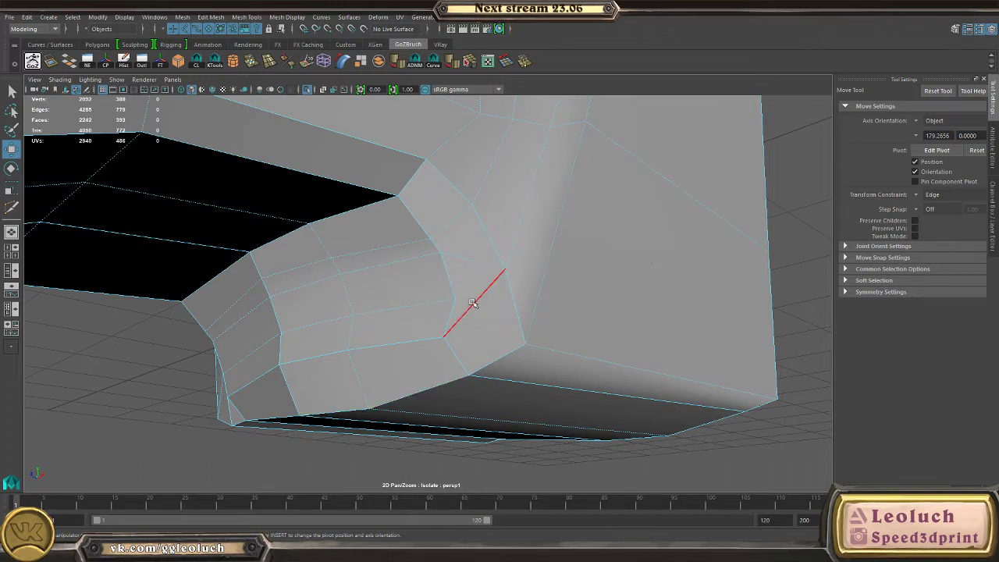
{"action": "left_click_drag", "start_coordinate": [472, 302], "coordinate": [487, 248], "text": "alt"}
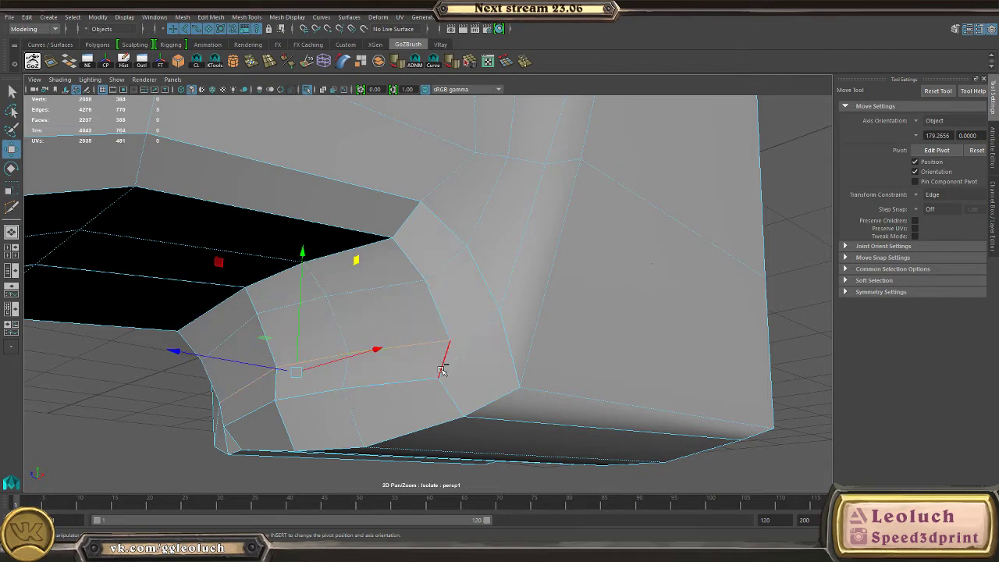
{"action": "right_click_drag", "start_coordinate": [479, 352], "coordinate": [385, 263], "text": "alt"}
{"action": "right_click_drag", "start_coordinate": [385, 263], "coordinate": [437, 245]}
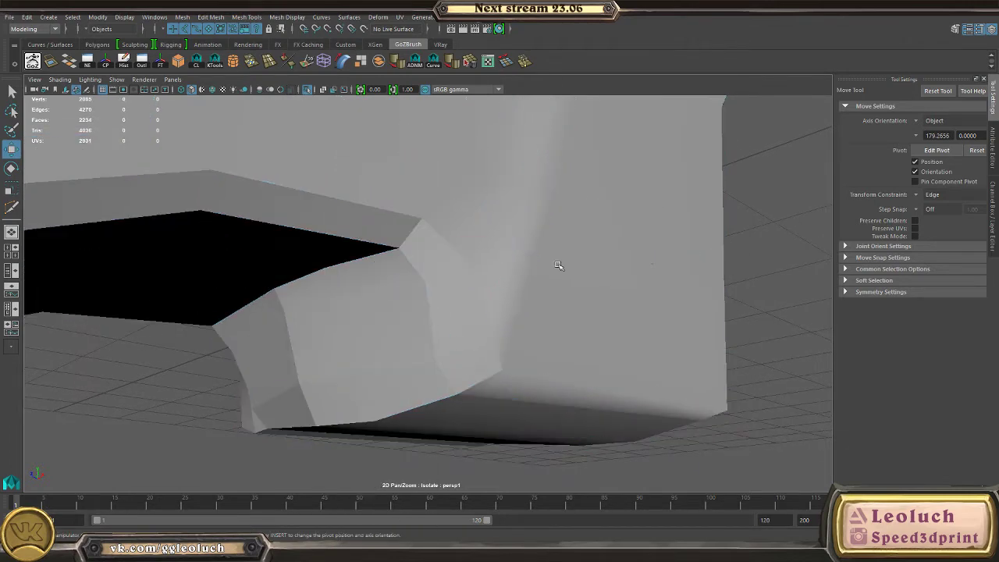
{"action": "left_click", "coordinate": [560, 266]}
{"action": "right_click_drag", "start_coordinate": [560, 267], "coordinate": [295, 227], "text": "alt"}
{"action": "key", "text": "3"}
{"action": "left_click", "coordinate": [671, 330]}
{"action": "left_click_drag", "start_coordinate": [676, 331], "coordinate": [575, 345], "text": "alt"}
{"action": "left_click", "coordinate": [391, 310]}
- Bevel the edge loop across the notch's upper inner corner with an offset of 0.7, and turn on smooth preview
{"action": "key", "text": "1"}
{"action": "right_click_drag", "start_coordinate": [575, 344], "coordinate": [453, 323], "text": "alt"}
{"action": "left_click_drag", "start_coordinate": [453, 323], "coordinate": [448, 262], "text": "alt"}
{"action": "right_click_drag", "start_coordinate": [448, 262], "coordinate": [470, 160]}
{"action": "double_click", "coordinate": [450, 327]}
{"action": "key", "text": "ctrl+b"}
{"action": "left_click_drag", "start_coordinate": [450, 326], "coordinate": [470, 325]}
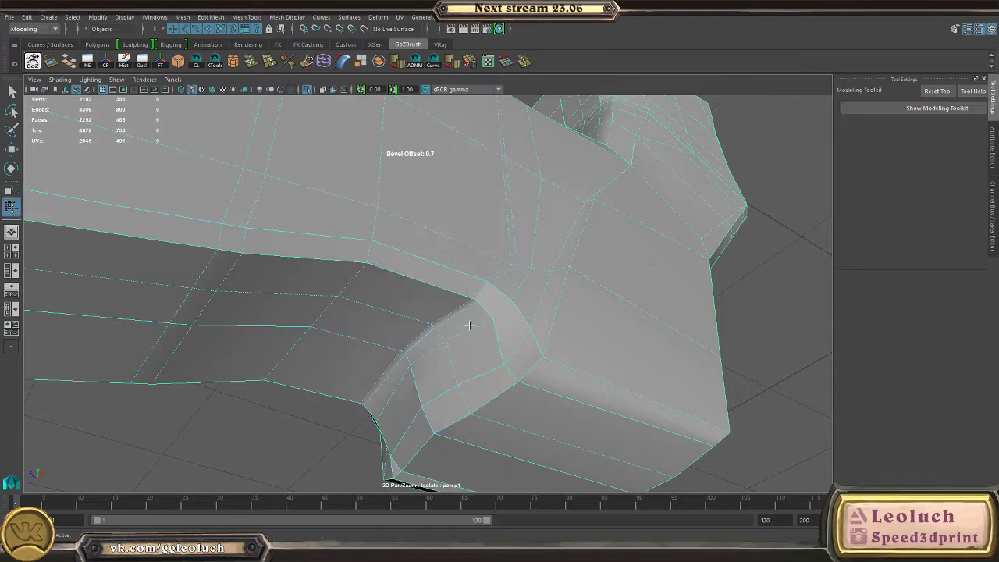
{"action": "right_click_drag", "start_coordinate": [553, 210], "coordinate": [556, 210]}
{"action": "key", "text": "3"}
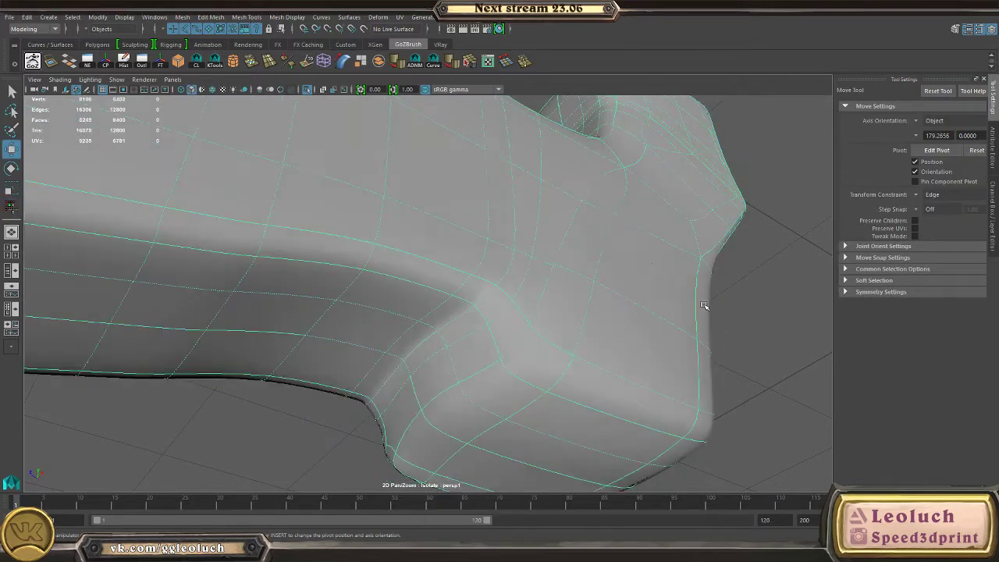
- Examine the beveled notch corner and the side crease in smooth preview, comparing them with the unsmoothed edge flow
{"action": "right_click_drag", "start_coordinate": [707, 305], "coordinate": [642, 368], "text": "alt"}
{"action": "left_click", "coordinate": [642, 368]}
{"action": "left_click_drag", "start_coordinate": [642, 368], "coordinate": [506, 363], "text": "alt"}
{"action": "right_click_drag", "start_coordinate": [505, 364], "coordinate": [655, 321], "text": "alt"}
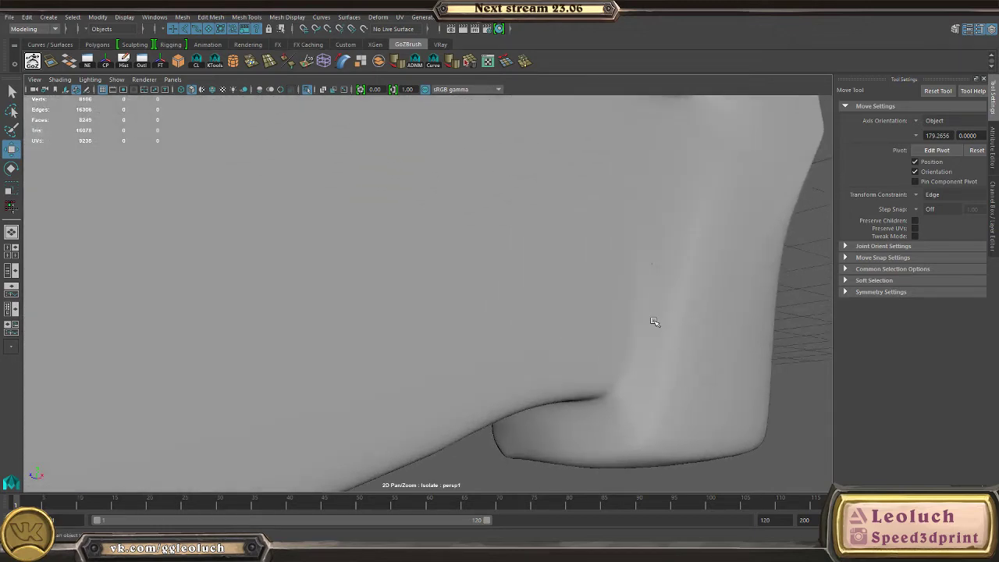
{"action": "left_click_drag", "start_coordinate": [703, 332], "coordinate": [624, 332], "text": "alt"}
{"action": "left_click", "coordinate": [515, 328]}
{"action": "key", "text": "1"}
{"action": "mouse_move", "coordinate": [515, 327]}
{"action": "left_mouse_down", "text": "alt"}
{"action": "mouse_move", "coordinate": [536, 359]}
{"action": "mouse_move", "coordinate": [497, 332]}
{"action": "left_mouse_up", "text": "alt"}
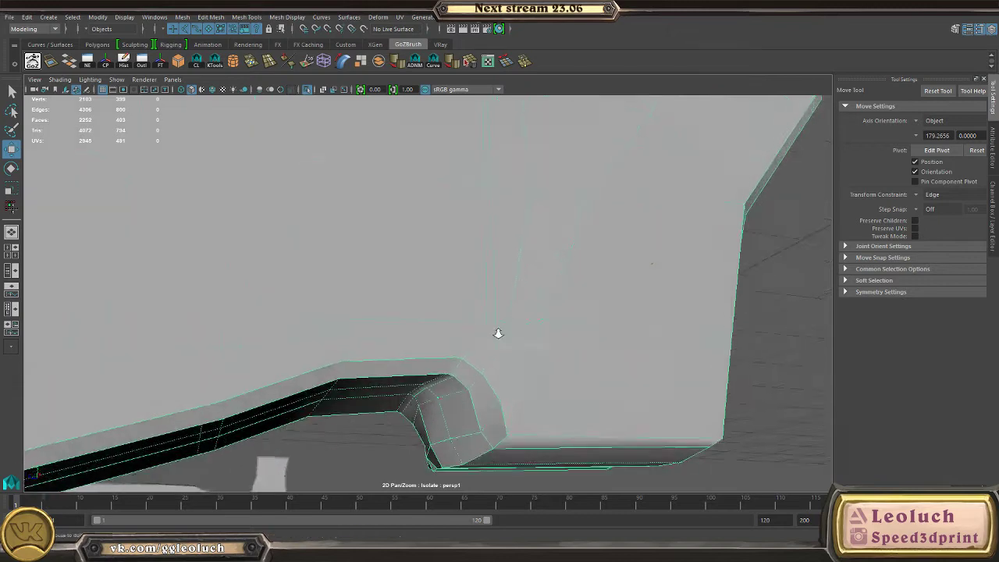
{"action": "right_click_drag", "start_coordinate": [498, 332], "coordinate": [556, 281], "text": "alt"}
{"action": "right_click_drag", "start_coordinate": [517, 351], "coordinate": [413, 362], "text": "alt"}
{"action": "left_click_drag", "start_coordinate": [501, 382], "coordinate": [553, 344], "text": "alt"}
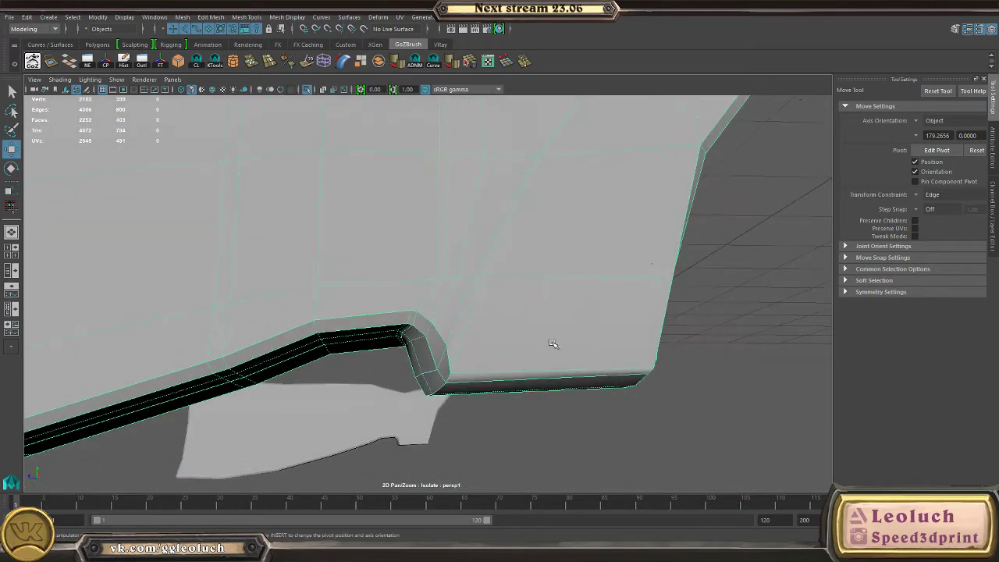
{"action": "key", "text": "3"}
{"action": "key", "text": "1"}
{"action": "right_click_drag", "start_coordinate": [466, 280], "coordinate": [531, 348], "text": "alt"}
{"action": "left_click_drag", "start_coordinate": [530, 348], "coordinate": [485, 335], "text": "alt"}
- Pick the vertical edge on the stock's side just above the notch and set the Transform Constraint to Off
{"action": "right_click_drag", "start_coordinate": [446, 238], "coordinate": [447, 169]}
{"action": "double_click", "coordinate": [459, 263]}
{"action": "right_click_drag", "start_coordinate": [535, 327], "coordinate": [439, 328], "text": "alt"}
{"action": "left_click_drag", "start_coordinate": [454, 205], "coordinate": [503, 423], "text": "alt"}
{"action": "left_click_drag", "start_coordinate": [458, 303], "coordinate": [404, 291], "text": "alt"}
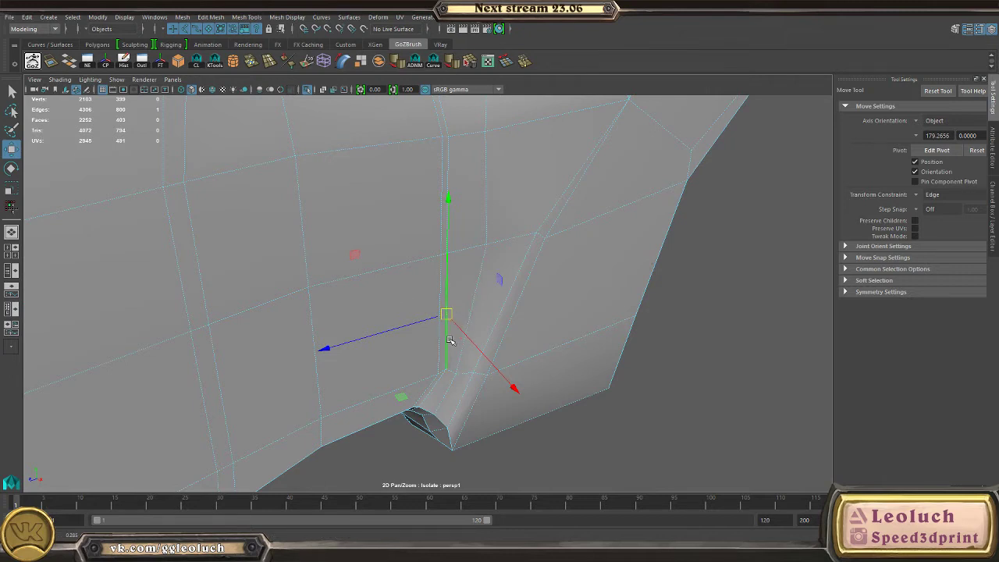
{"action": "left_click_drag", "start_coordinate": [449, 340], "coordinate": [451, 306], "text": "alt"}
{"action": "left_click", "coordinate": [441, 344]}
- Try deleting one of the two close vertical edge loops above the notch, excluding its segment at the notch rim
{"action": "left_click_drag", "start_coordinate": [402, 345], "coordinate": [574, 348], "text": "alt"}
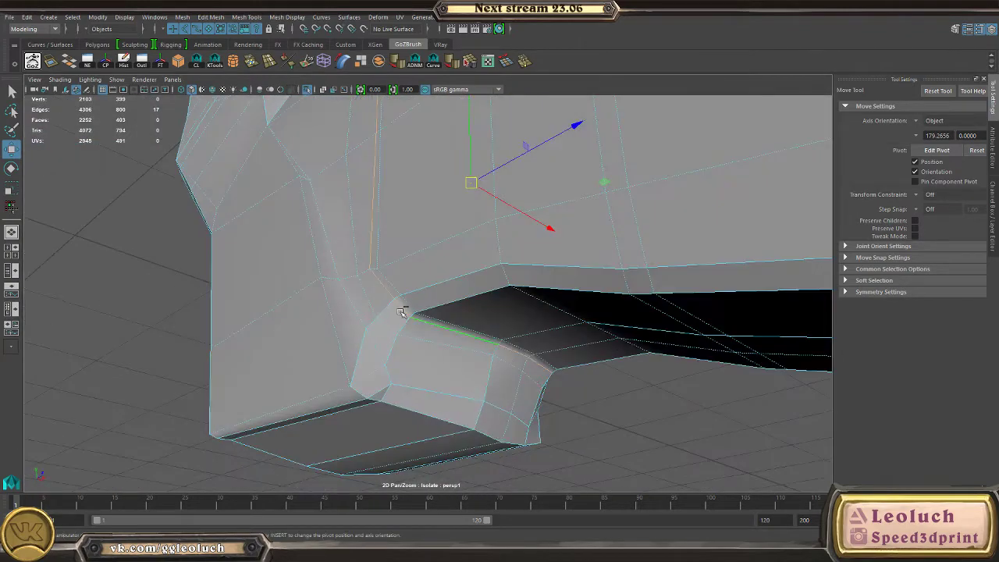
{"action": "left_click", "coordinate": [387, 291], "text": "ctrl"}
{"action": "left_click_drag", "start_coordinate": [499, 285], "coordinate": [437, 402], "text": "alt"}
{"action": "right_click_drag", "start_coordinate": [437, 401], "coordinate": [330, 370], "text": "alt"}
{"action": "left_click_drag", "start_coordinate": [330, 370], "coordinate": [320, 357], "text": "alt"}
{"action": "left_click_drag", "start_coordinate": [452, 345], "coordinate": [422, 381], "text": "alt"}
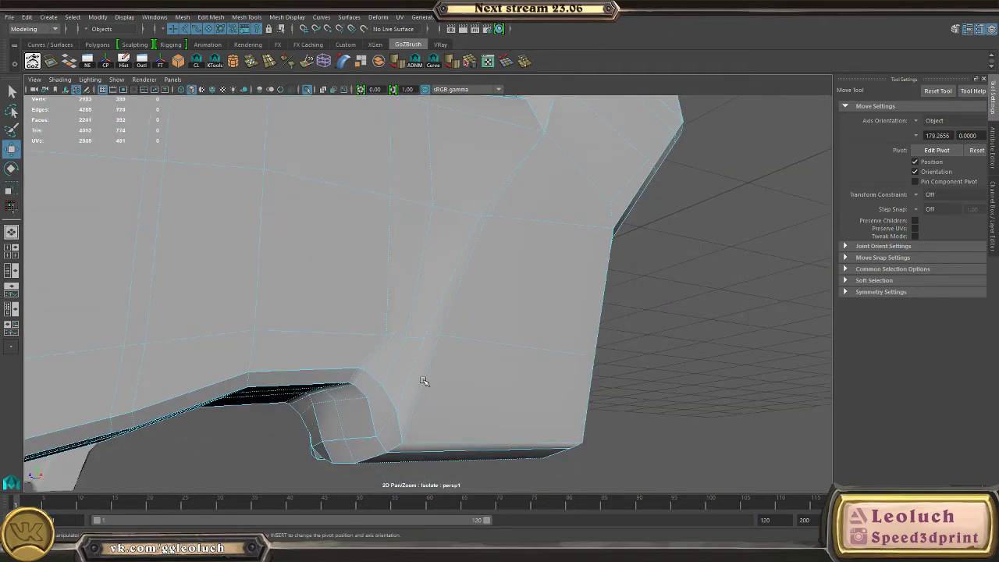
- Try welding the stray vertex above the notch to its neighbour beside the crease with the Target Weld Tool
{"action": "right_click_drag", "start_coordinate": [423, 381], "coordinate": [364, 444], "text": "alt"}
{"action": "middle_click_drag", "start_coordinate": [364, 444], "coordinate": [362, 366], "text": "alt"}
{"action": "right_click_drag", "start_coordinate": [362, 366], "coordinate": [348, 326], "text": "alt"}
{"action": "key", "text": "g"}
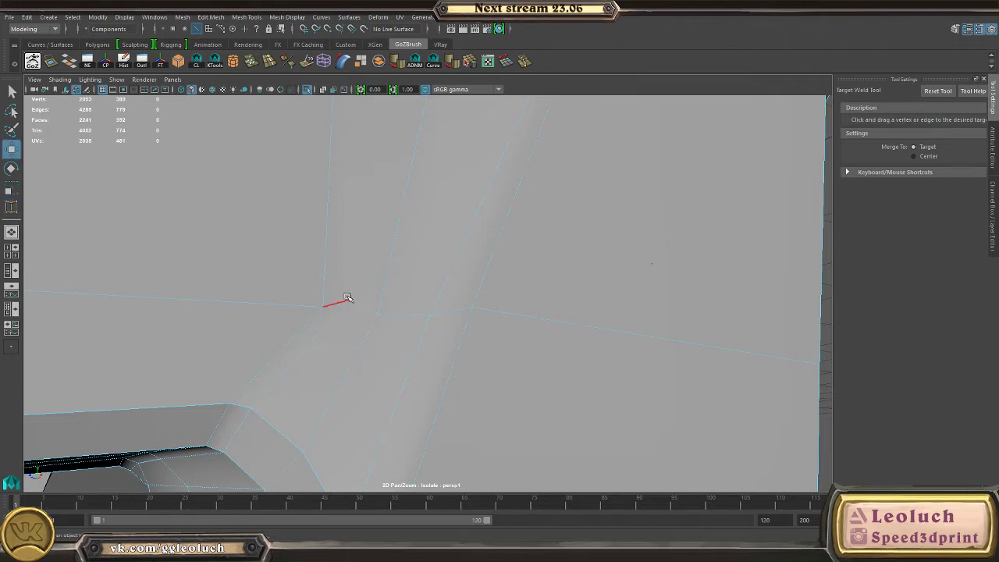
{"action": "key", "text": "w"}
{"action": "right_click_drag", "start_coordinate": [346, 261], "coordinate": [424, 234]}
{"action": "right_click_drag", "start_coordinate": [392, 294], "coordinate": [319, 282], "text": "shift"}
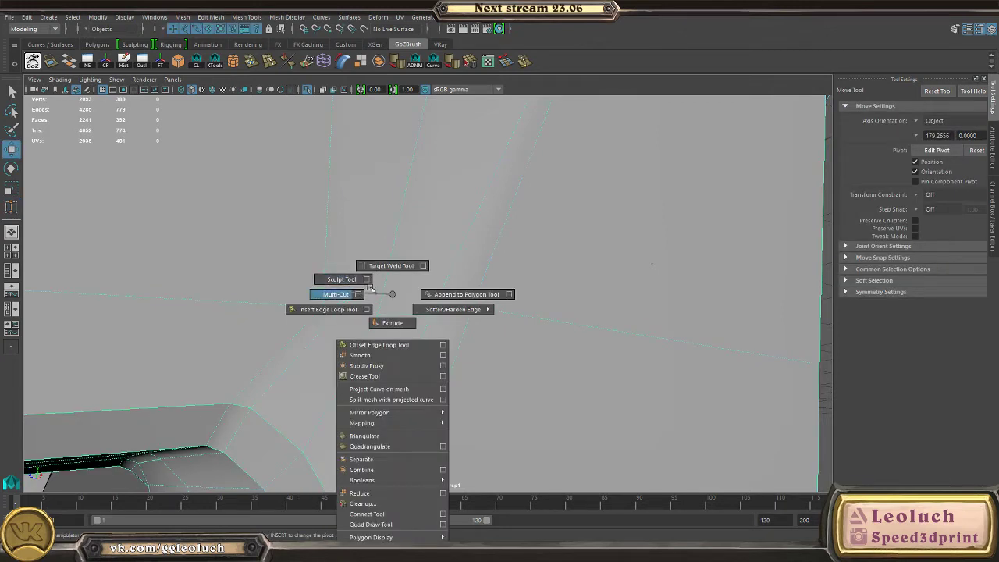
{"action": "right_click_drag", "start_coordinate": [393, 279], "coordinate": [393, 275], "text": "shift"}
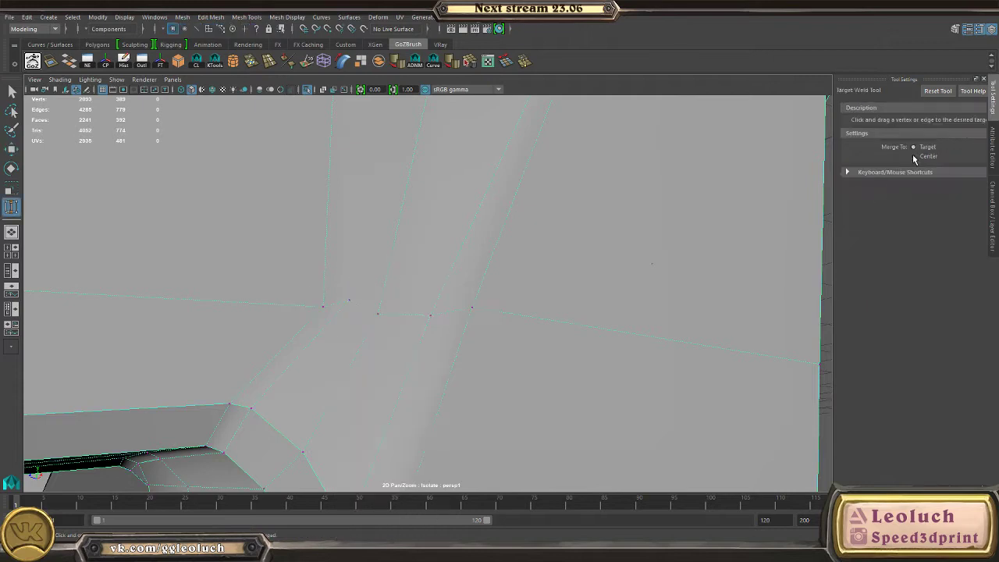
{"action": "left_click_drag", "start_coordinate": [379, 311], "coordinate": [379, 312]}
{"action": "right_click_drag", "start_coordinate": [380, 312], "coordinate": [363, 316], "text": "alt"}
{"action": "left_click_drag", "start_coordinate": [363, 316], "coordinate": [395, 323], "text": "alt"}
{"action": "left_click_drag", "start_coordinate": [470, 330], "coordinate": [352, 328], "text": "alt"}
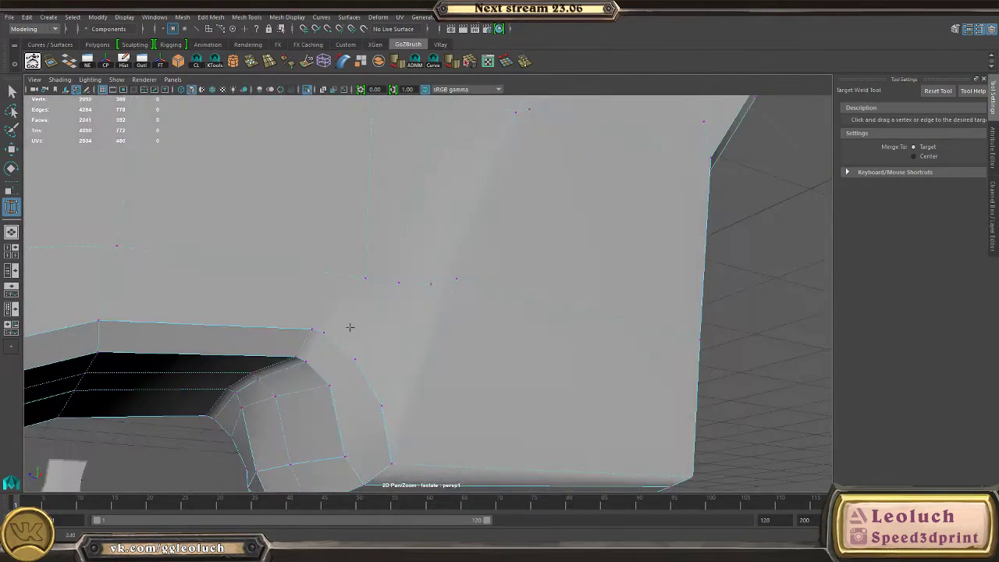
- Examine the notch, the side crease and the whole rear stock in smooth preview from both near and far
{"action": "right_click_drag", "start_coordinate": [352, 327], "coordinate": [397, 247]}
{"action": "key", "text": "w"}
{"action": "key", "text": "3"}
{"action": "right_click_drag", "start_coordinate": [369, 289], "coordinate": [292, 291], "text": "alt"}
{"action": "left_click", "coordinate": [624, 360]}
{"action": "left_click_drag", "start_coordinate": [636, 361], "coordinate": [390, 330], "text": "alt"}
{"action": "right_click_drag", "start_coordinate": [390, 330], "coordinate": [413, 332], "text": "alt"}
{"action": "left_click_drag", "start_coordinate": [395, 331], "coordinate": [367, 342], "text": "alt"}
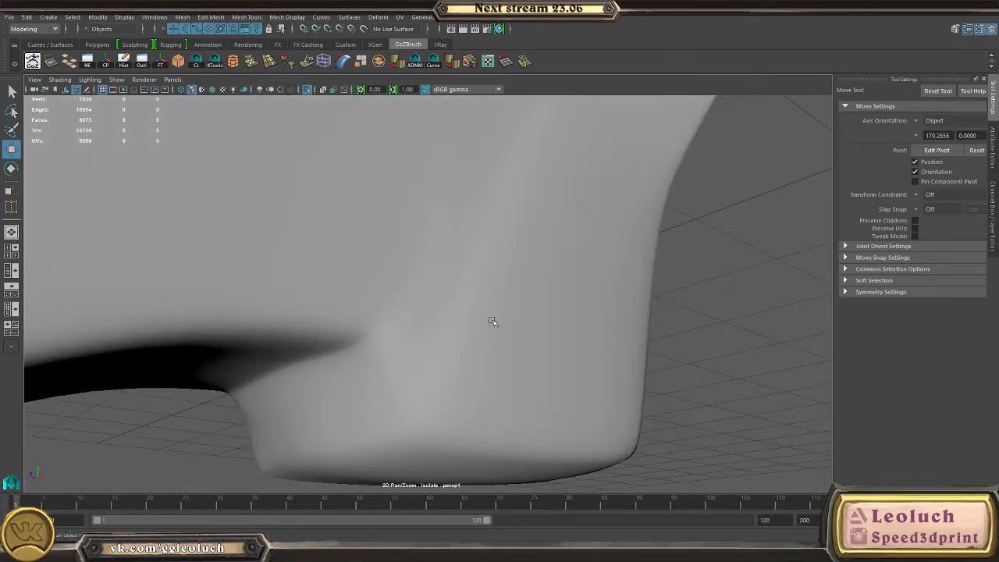
{"action": "left_click_drag", "start_coordinate": [492, 321], "coordinate": [163, 318], "text": "alt"}
{"action": "left_click_drag", "start_coordinate": [281, 289], "coordinate": [94, 286], "text": "alt"}
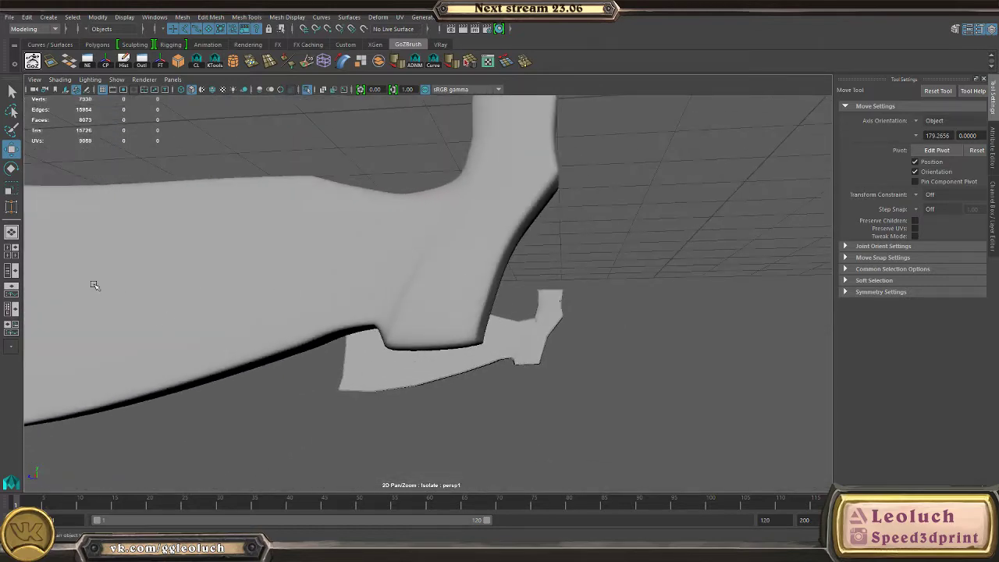
{"action": "right_click_drag", "start_coordinate": [95, 285], "coordinate": [328, 347], "text": "alt"}
- Undo the vertex weld and the edge loop deletion above the notch, and return to the unsmoothed mesh
{"action": "left_click", "coordinate": [376, 360]}
{"action": "key", "text": "F9"}
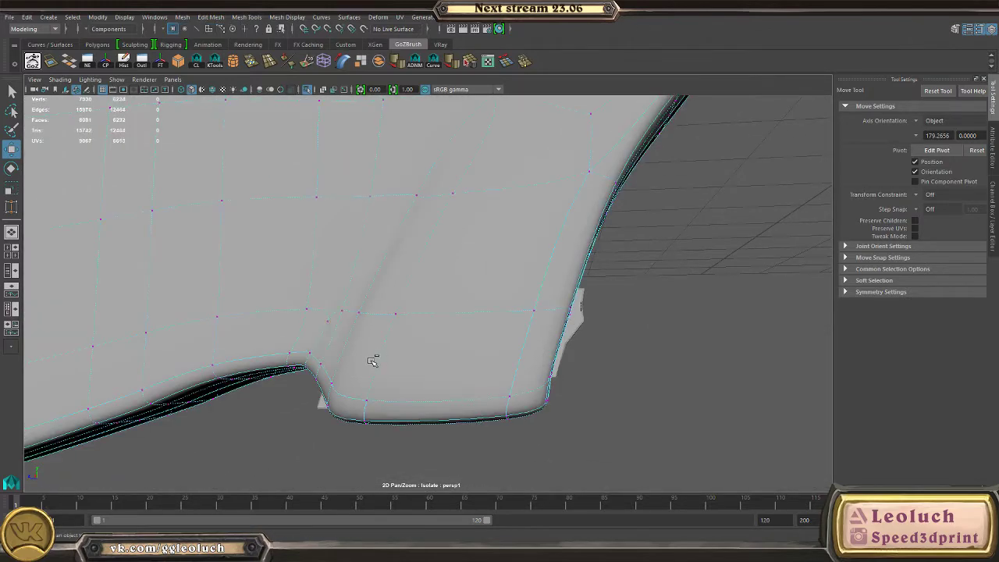
{"action": "left_click_drag", "start_coordinate": [369, 339], "coordinate": [394, 359], "text": "alt"}
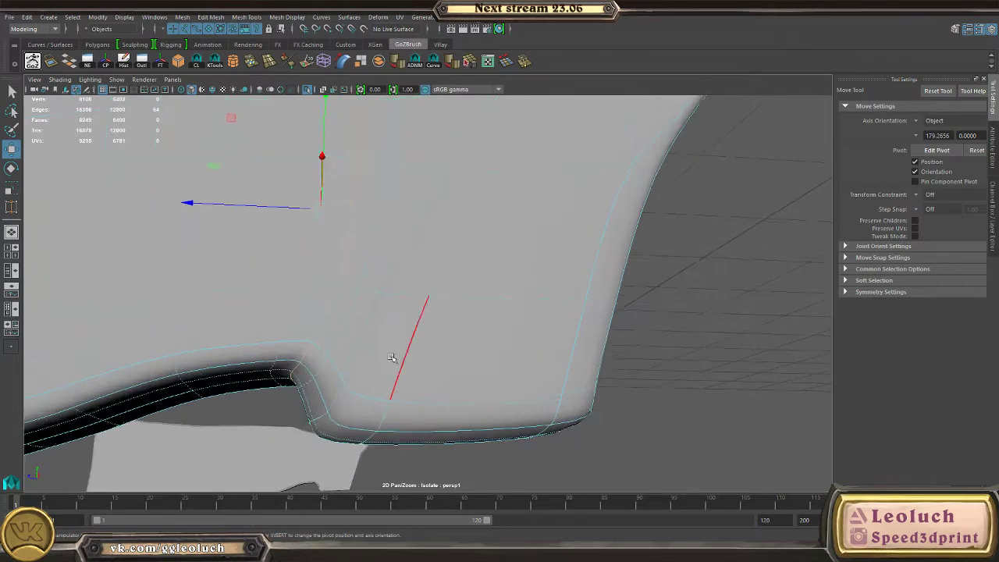
{"action": "key", "text": "1"}
{"action": "middle_click_drag", "start_coordinate": [395, 359], "coordinate": [451, 334], "text": "alt"}
{"action": "left_click_drag", "start_coordinate": [450, 335], "coordinate": [447, 337], "text": "alt"}
{"action": "right_click_drag", "start_coordinate": [447, 337], "coordinate": [398, 344], "text": "alt"}
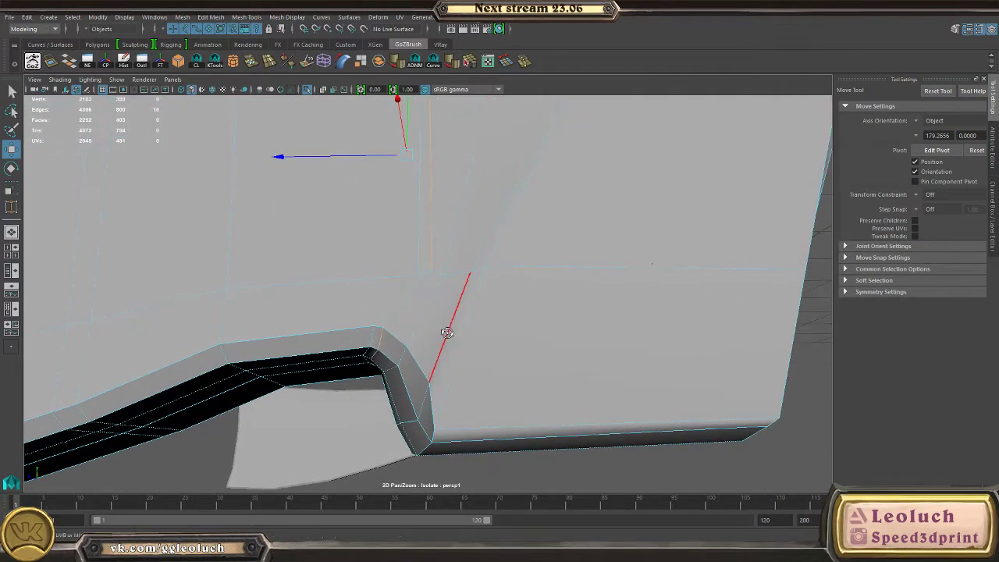
- Select the row of edges across the notch's inner face next to the beveled corner and move it to reshape the curve
{"action": "right_click_drag", "start_coordinate": [406, 379], "coordinate": [410, 346]}
{"action": "left_click_drag", "start_coordinate": [410, 346], "coordinate": [457, 286], "text": "alt"}
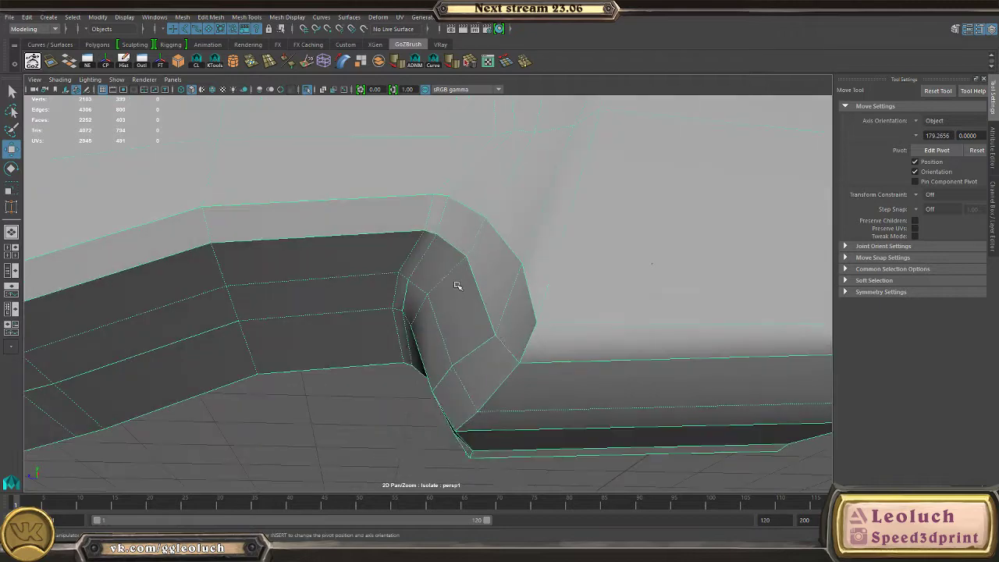
{"action": "right_click_drag", "start_coordinate": [457, 281], "coordinate": [458, 245]}
{"action": "left_click", "coordinate": [456, 245]}
{"action": "left_click_drag", "start_coordinate": [456, 245], "coordinate": [418, 342], "text": "alt"}
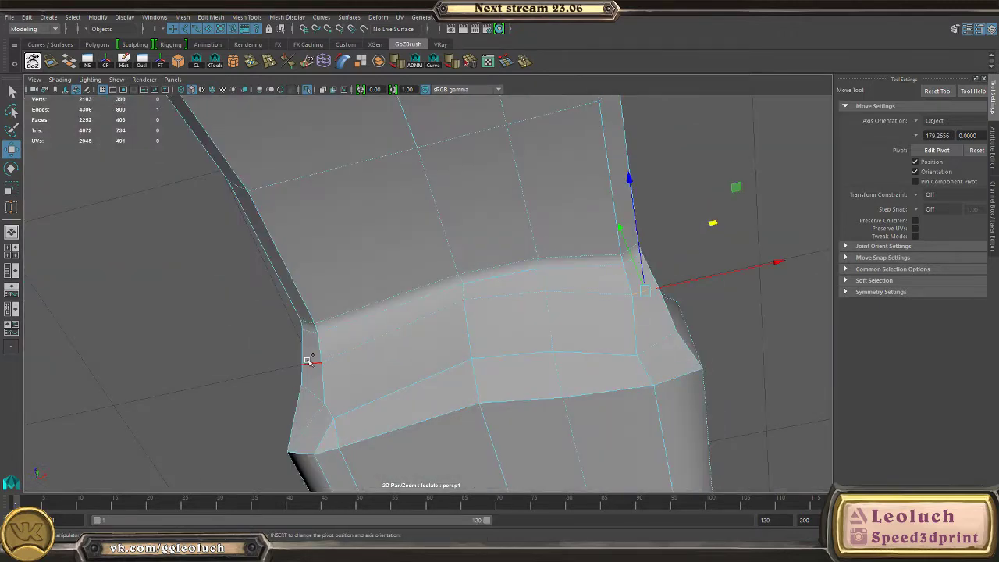
{"action": "left_click_drag", "start_coordinate": [310, 359], "coordinate": [438, 376], "text": "alt"}
{"action": "middle_click_drag", "start_coordinate": [334, 252], "coordinate": [341, 241]}
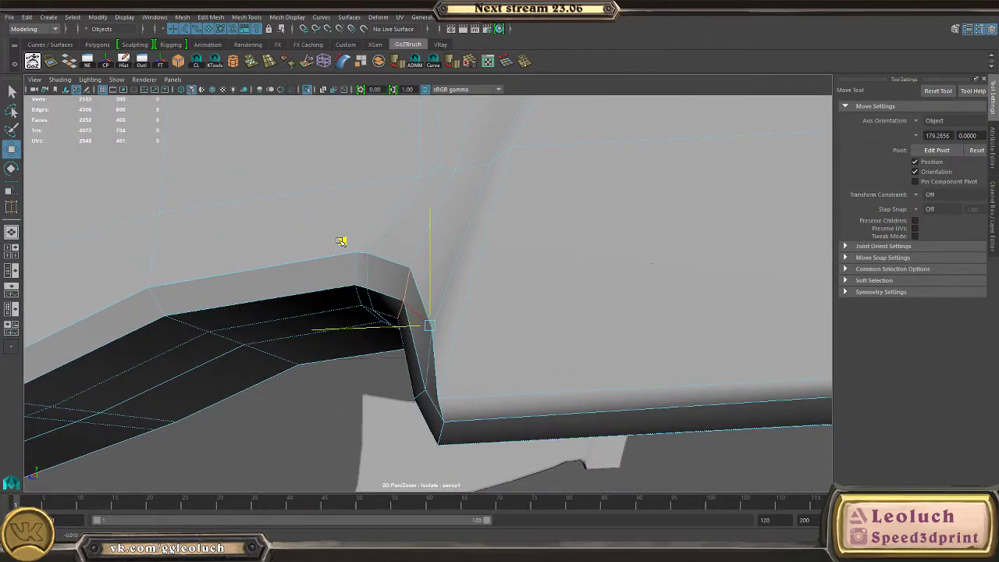
- Move the adjacent beveled edge row across the notch's inner corner to round the bend, and check it in smooth preview
{"action": "left_click_drag", "start_coordinate": [373, 272], "coordinate": [435, 261], "text": "alt"}
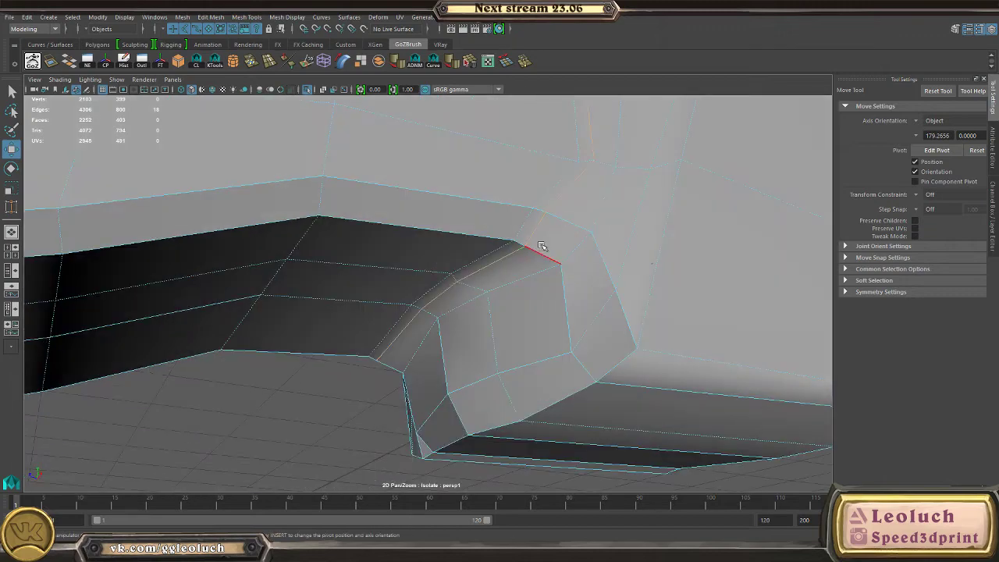
{"action": "left_click_drag", "start_coordinate": [420, 331], "coordinate": [493, 341], "text": "alt"}
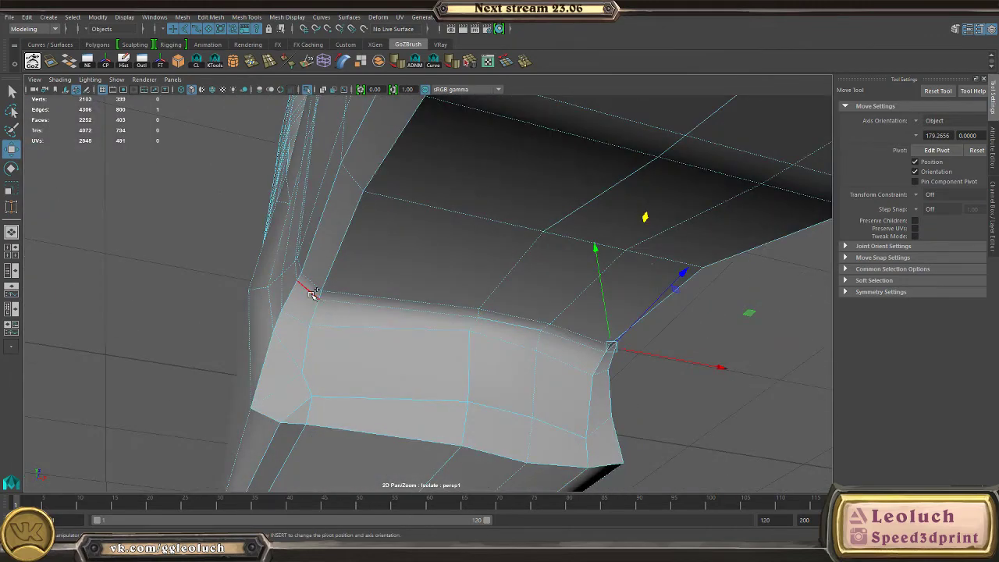
{"action": "double_click", "coordinate": [312, 294], "text": "shift"}
{"action": "left_click_drag", "start_coordinate": [535, 314], "coordinate": [357, 337], "text": "alt"}
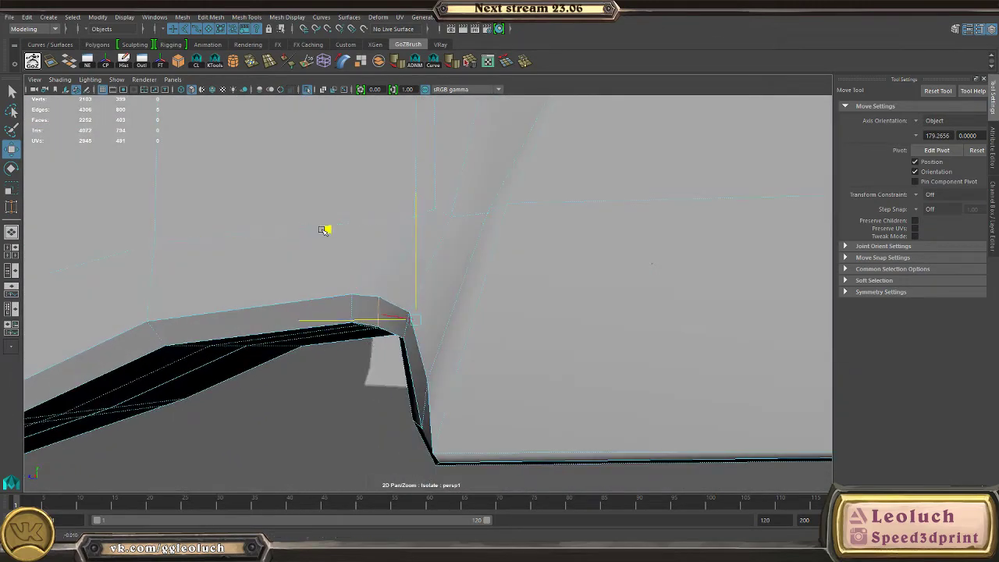
{"action": "right_click_drag", "start_coordinate": [405, 260], "coordinate": [457, 245]}
{"action": "key", "text": "3"}
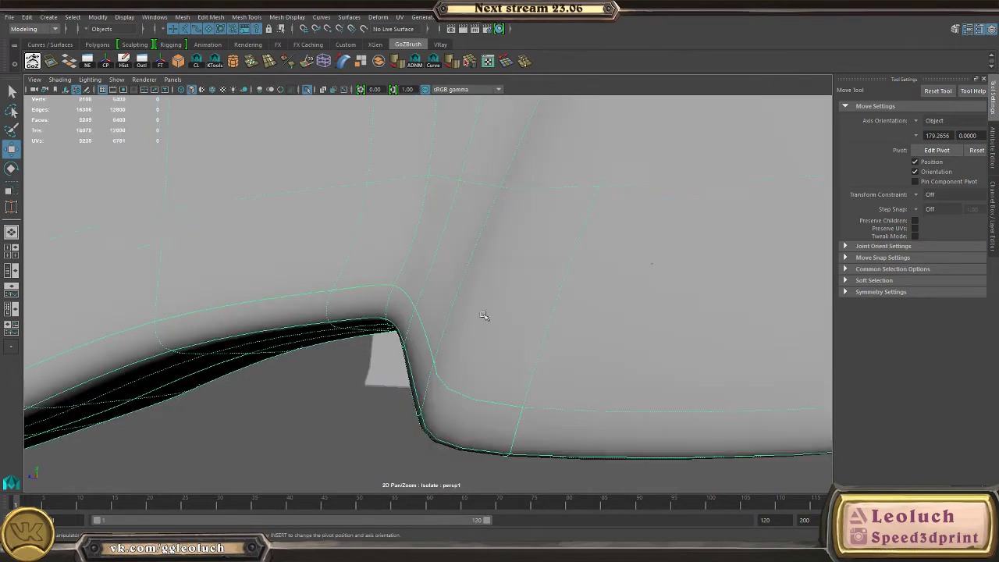
{"action": "left_click", "coordinate": [309, 418]}
{"action": "left_click_drag", "start_coordinate": [309, 418], "coordinate": [585, 209], "text": "alt"}
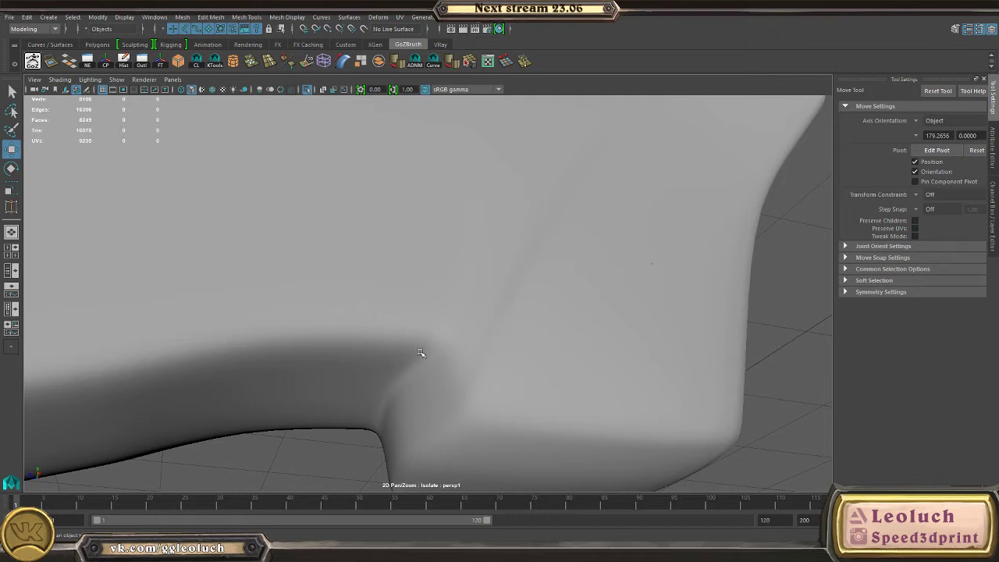
- Examine the smoothed notch and the whole stock, then bring the rest of the crossbow back into view
{"action": "left_click_drag", "start_coordinate": [437, 364], "coordinate": [374, 344], "text": "alt"}
{"action": "scroll", "coordinate": [359, 374], "scroll_direction": "down", "scroll_amount": 5}
{"action": "scroll", "coordinate": [339, 348], "scroll_direction": "down", "scroll_amount": 4}
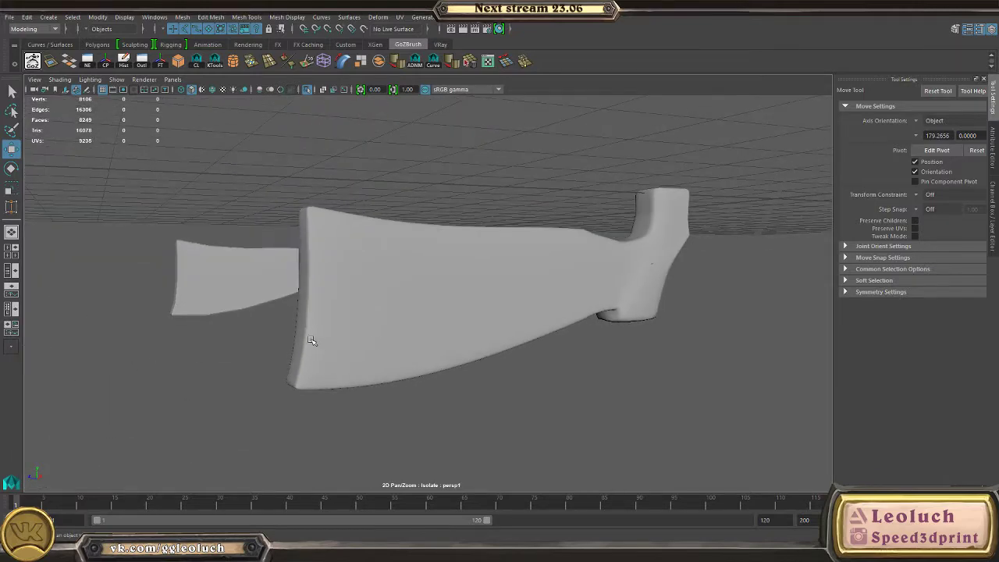
{"action": "left_click_drag", "start_coordinate": [311, 340], "coordinate": [382, 369], "text": "alt"}
{"action": "left_click", "coordinate": [450, 374]}
{"action": "key", "text": "ctrl+1"}
{"action": "scroll", "coordinate": [449, 375], "scroll_direction": "down", "scroll_amount": 3}
{"action": "left_click", "coordinate": [296, 330]}
{"action": "left_click_drag", "start_coordinate": [319, 328], "coordinate": [542, 350], "text": "alt"}
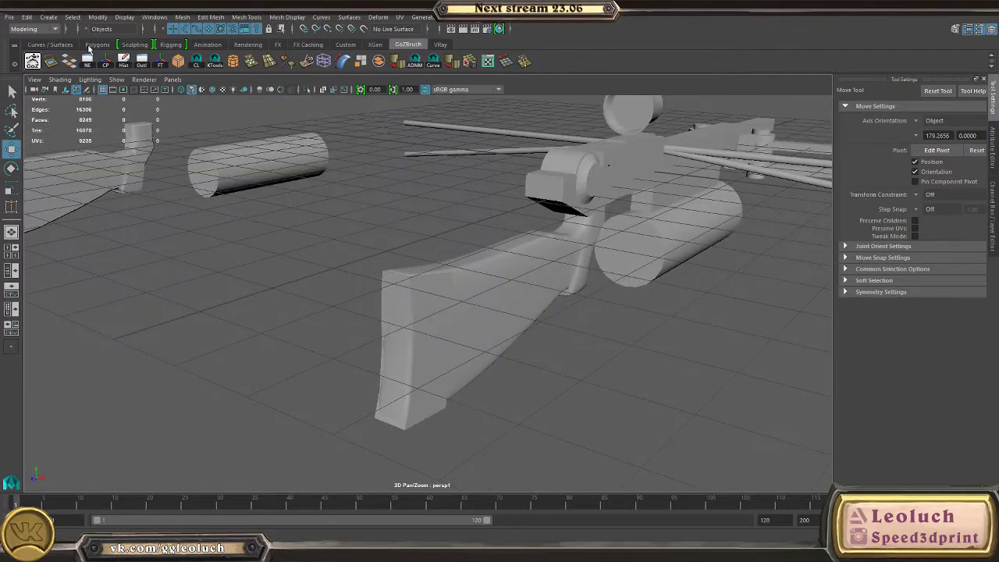
- Display the wireframe over the shaded models and inspect the stock where it meets the crossbow body
{"action": "left_click", "coordinate": [62, 81]}
{"action": "left_click", "coordinate": [84, 185]}
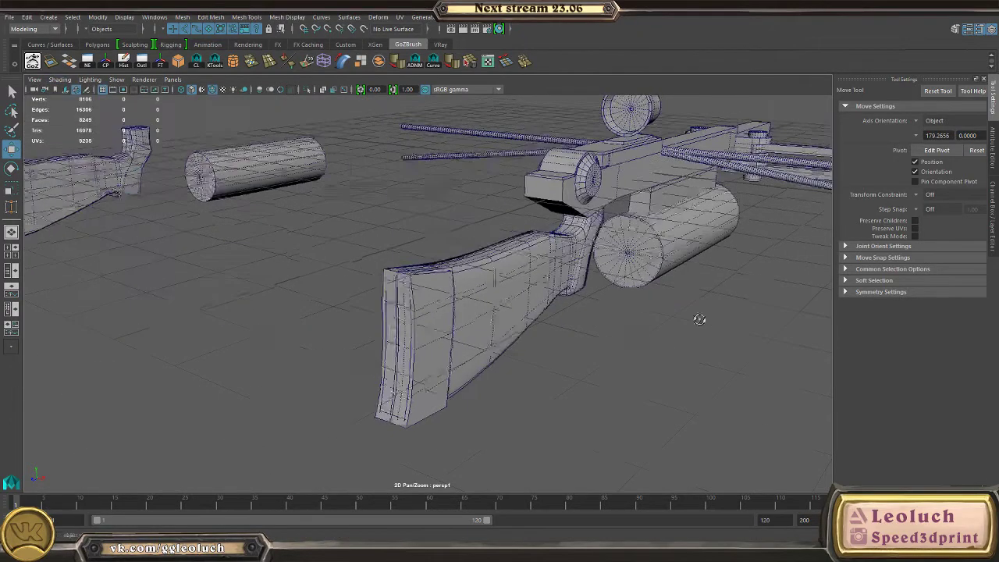
{"action": "mouse_move", "coordinate": [699, 318]}
{"action": "left_mouse_down", "text": "alt"}
{"action": "mouse_move", "coordinate": [573, 337]}
{"action": "mouse_move", "coordinate": [308, 299]}
{"action": "left_mouse_up", "text": "alt"}
{"action": "right_click_drag", "start_coordinate": [307, 299], "coordinate": [340, 321], "text": "alt"}
{"action": "left_click_drag", "start_coordinate": [341, 321], "coordinate": [462, 361], "text": "alt"}
{"action": "right_click_drag", "start_coordinate": [462, 360], "coordinate": [494, 362], "text": "alt"}
{"action": "left_click_drag", "start_coordinate": [507, 312], "coordinate": [341, 341], "text": "alt"}
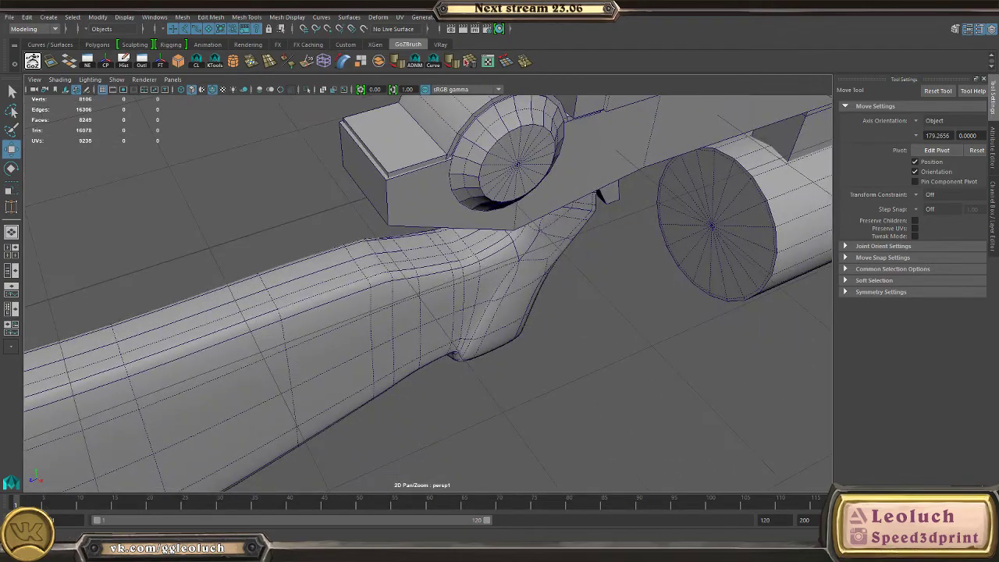
{"action": "left_click_drag", "start_coordinate": [248, 287], "coordinate": [319, 286], "text": "alt"}
- Isolate the stock and delete all faces of one lengthwise half up to its center line
{"action": "left_click", "coordinate": [382, 321]}
{"action": "key", "text": "ctrl+1"}
{"action": "middle_click_drag", "start_coordinate": [386, 323], "coordinate": [627, 279], "text": "alt"}
{"action": "left_click_drag", "start_coordinate": [626, 279], "coordinate": [415, 256], "text": "alt"}
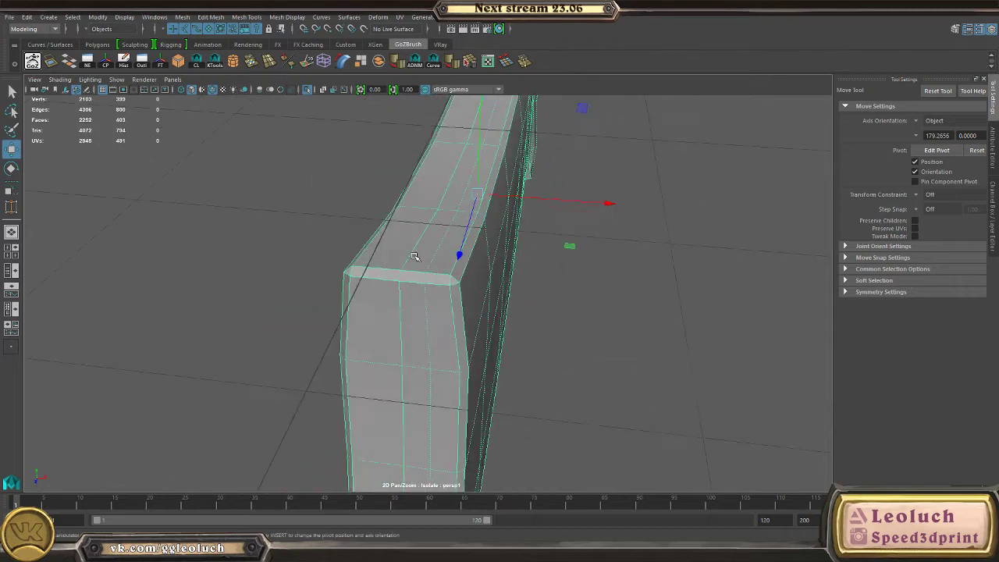
{"action": "key", "text": "F11"}
{"action": "left_click", "coordinate": [394, 264]}
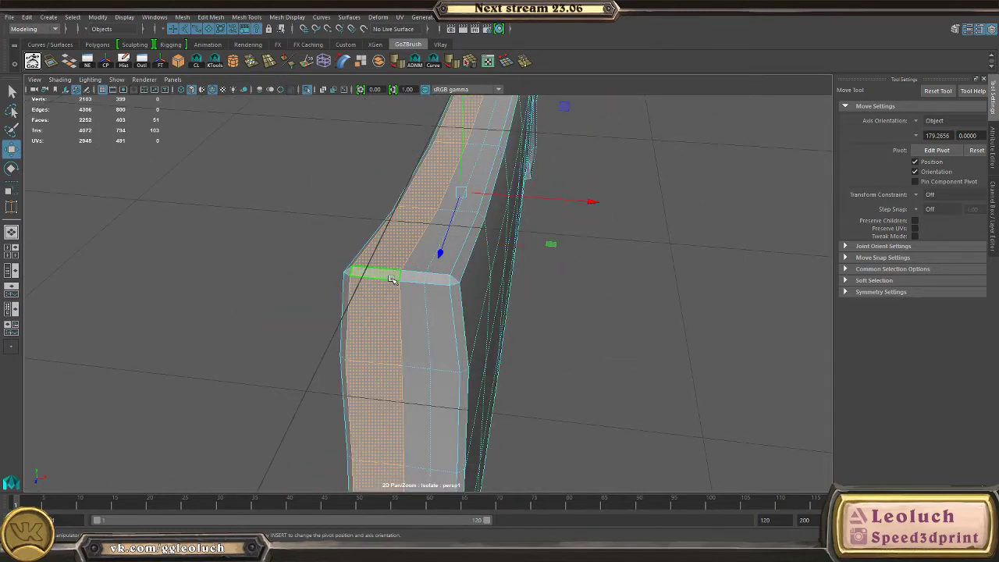
{"action": "key", "text": "Delete"}
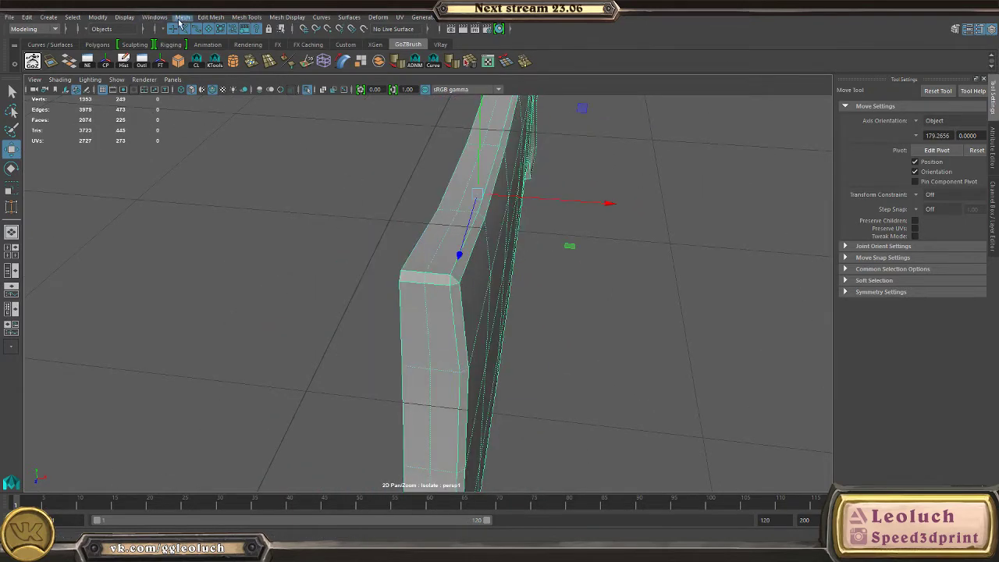
- Mirror the remaining half to rebuild a symmetrical stock, and check it in smooth preview
{"action": "left_click", "coordinate": [181, 17]}
{"action": "left_click", "coordinate": [230, 165]}
{"action": "mouse_move", "coordinate": [492, 330]}
{"action": "middle_mouse_down"}
{"action": "mouse_move", "coordinate": [501, 331]}
{"action": "mouse_move", "coordinate": [484, 330]}
{"action": "middle_mouse_up"}
{"action": "left_click", "coordinate": [449, 299]}
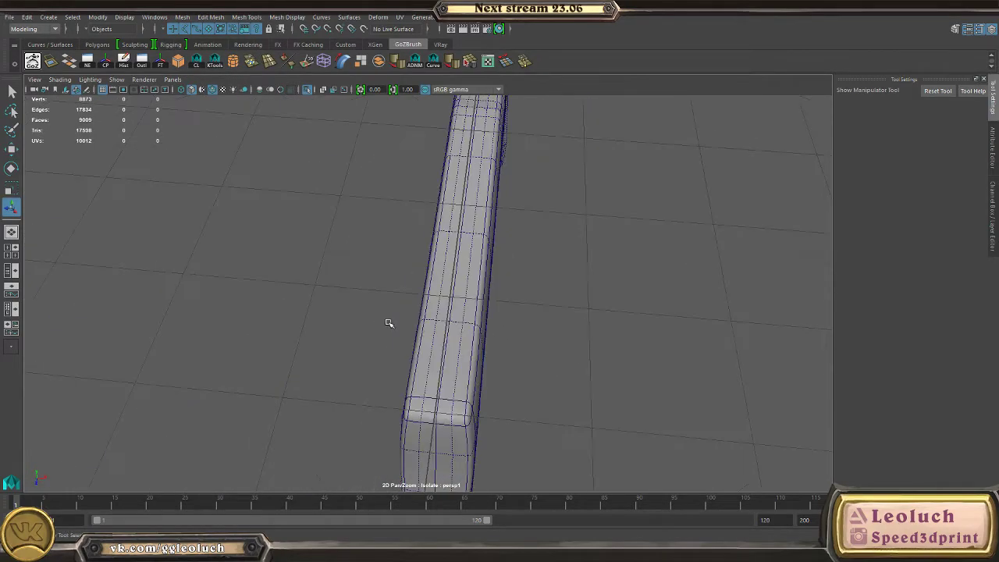
{"action": "left_click", "coordinate": [449, 353]}
{"action": "key", "text": "1"}
- Duplicate the stock and delete all faces of the copy except the two lengthwise face loops beside the beveled edges
{"action": "middle_click_drag", "start_coordinate": [448, 365], "coordinate": [421, 312], "text": "alt"}
{"action": "right_click_drag", "start_coordinate": [421, 312], "coordinate": [509, 468], "text": "alt"}
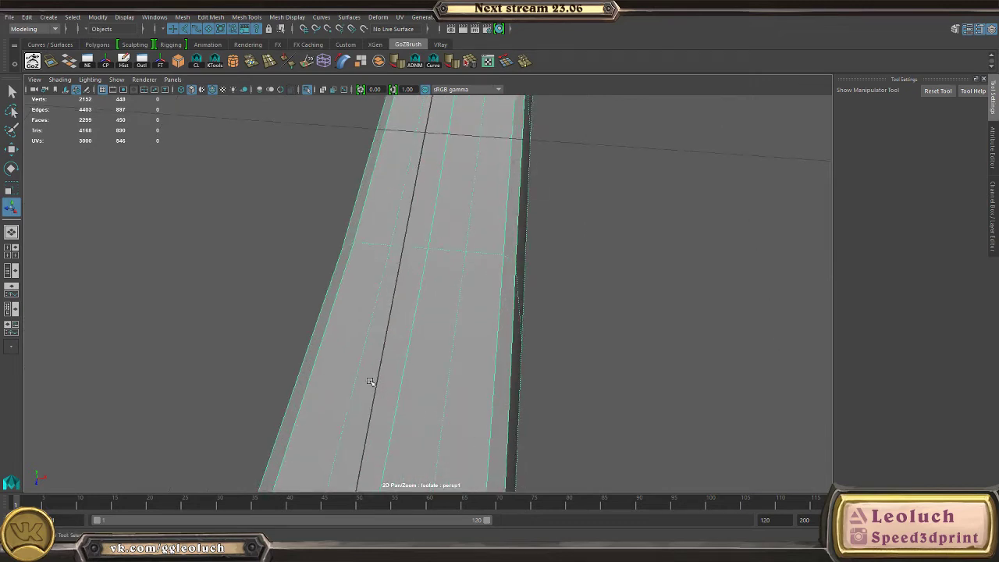
{"action": "middle_click_drag", "start_coordinate": [370, 381], "coordinate": [372, 307], "text": "alt"}
{"action": "right_click_drag", "start_coordinate": [372, 308], "coordinate": [354, 279], "text": "alt"}
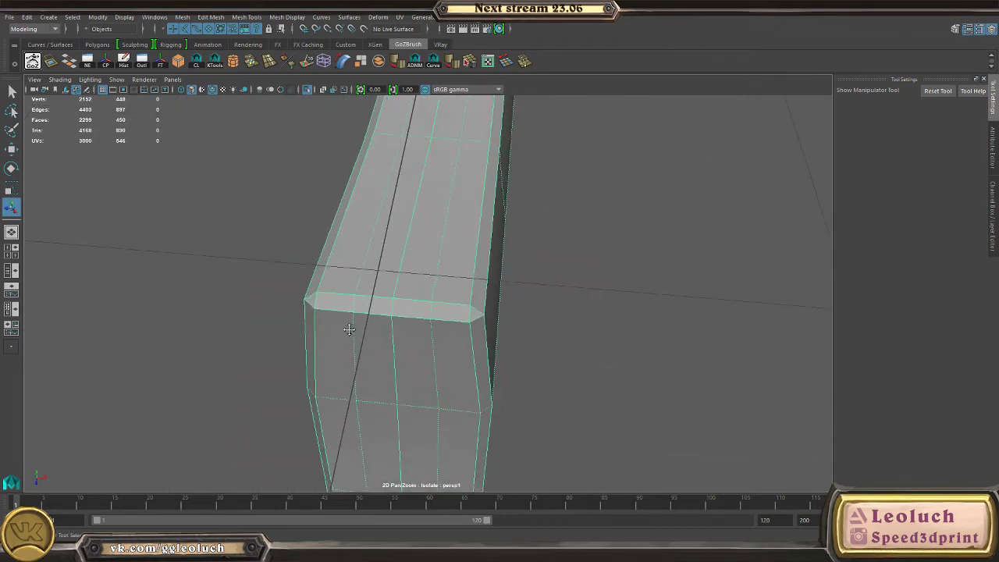
{"action": "left_click_drag", "start_coordinate": [349, 329], "coordinate": [341, 342], "text": "alt"}
{"action": "right_click_drag", "start_coordinate": [351, 262], "coordinate": [356, 294]}
{"action": "key", "text": "ctrl+1"}
{"action": "double_click", "coordinate": [370, 167], "text": "shift"}
{"action": "left_click", "coordinate": [446, 323], "text": "shift"}
{"action": "left_click", "coordinate": [459, 162], "text": "shift"}
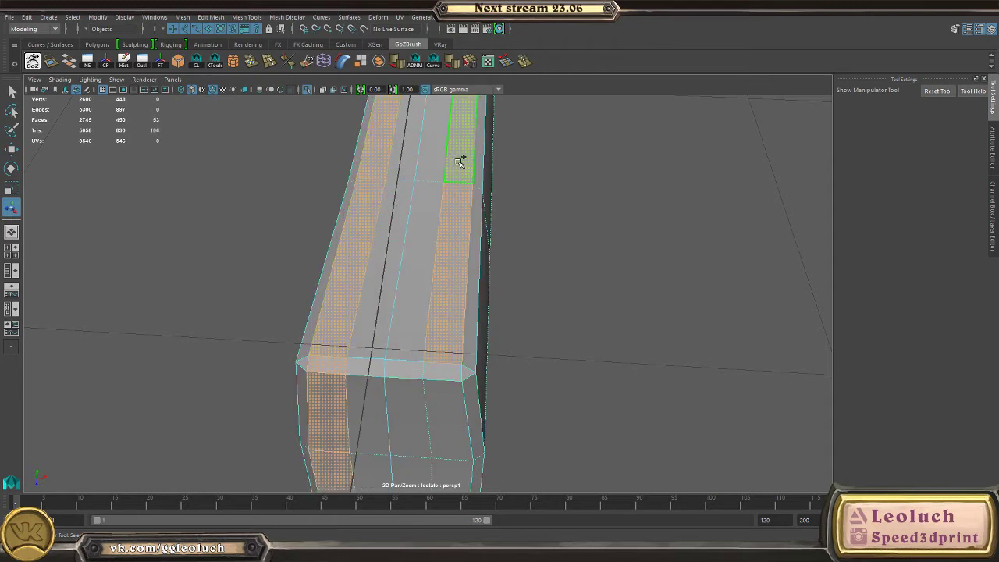
{"action": "key", "text": "ctrl+shift+i"}
{"action": "key", "text": "Delete"}
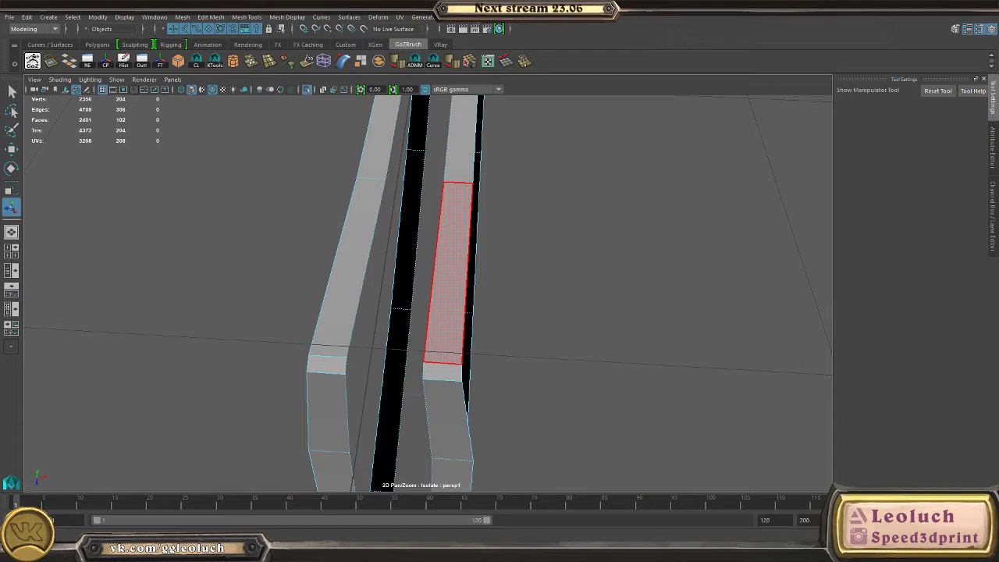
- Isolate the two face strips and delete one face from each at the front end to open the loops
{"action": "left_click_drag", "start_coordinate": [449, 274], "coordinate": [584, 263], "text": "alt"}
{"action": "middle_click_drag", "start_coordinate": [584, 263], "coordinate": [422, 269], "text": "alt"}
{"action": "right_click_drag", "start_coordinate": [421, 269], "coordinate": [394, 252], "text": "alt"}
{"action": "left_click_drag", "start_coordinate": [394, 253], "coordinate": [575, 212], "text": "alt"}
{"action": "left_click_drag", "start_coordinate": [503, 245], "coordinate": [594, 184], "text": "alt"}
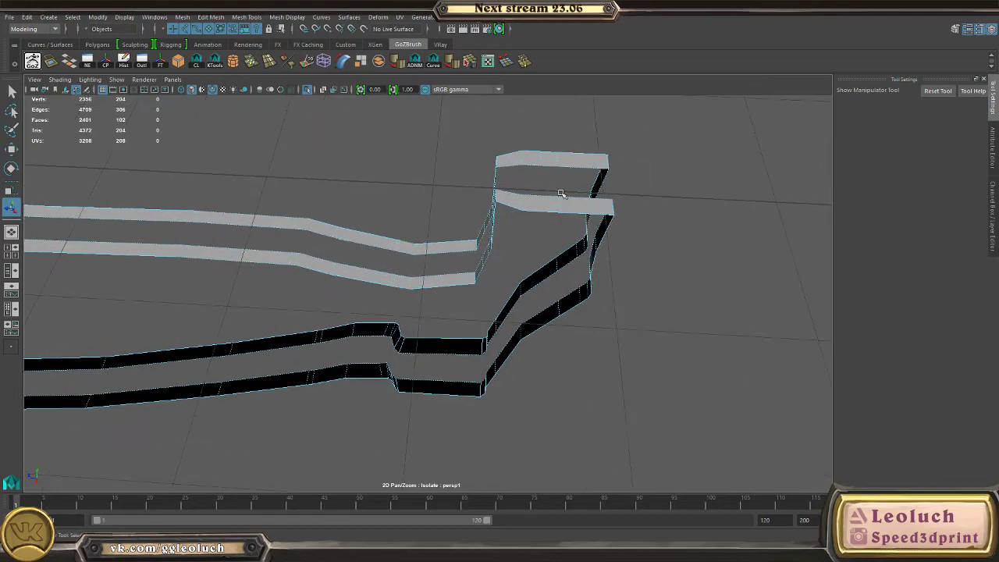
{"action": "right_click_drag", "start_coordinate": [561, 193], "coordinate": [641, 153]}
{"action": "key", "text": "ctrl+1"}
{"action": "left_click_drag", "start_coordinate": [570, 205], "coordinate": [413, 219], "text": "alt"}
{"action": "key", "text": "ctrl+1"}
{"action": "right_click_drag", "start_coordinate": [411, 221], "coordinate": [407, 245]}
{"action": "left_click_drag", "start_coordinate": [409, 242], "coordinate": [392, 232], "text": "alt"}
{"action": "left_click_drag", "start_coordinate": [386, 199], "coordinate": [378, 313]}
- Delete the butt-end corner faces and the rear and underside runs, keeping only the two strips along the stock's top
{"action": "middle_click_drag", "start_coordinate": [267, 354], "coordinate": [573, 293], "text": "alt"}
{"action": "left_click_drag", "start_coordinate": [337, 205], "coordinate": [339, 265], "text": "alt"}
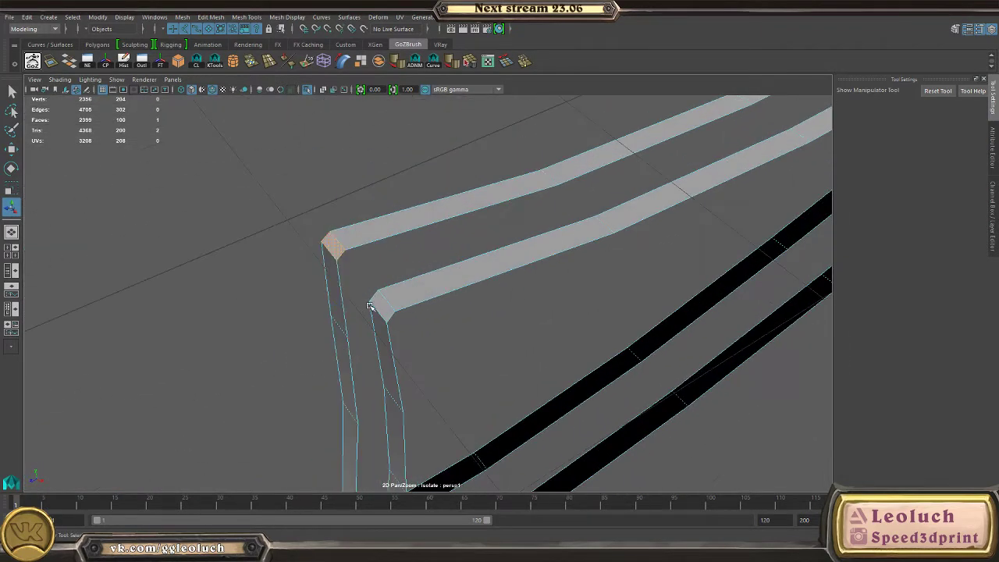
{"action": "double_click", "coordinate": [386, 345]}
{"action": "key", "text": "Delete"}
{"action": "double_click", "coordinate": [334, 278]}
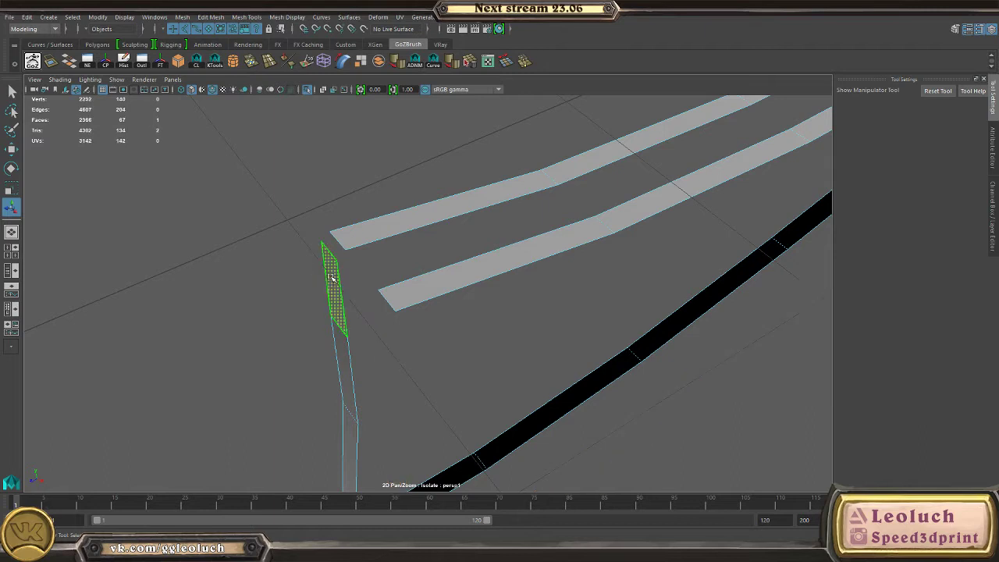
{"action": "key", "text": "Delete"}
{"action": "right_click_drag", "start_coordinate": [332, 276], "coordinate": [532, 107]}
{"action": "left_click", "coordinate": [444, 234]}
{"action": "left_click", "coordinate": [430, 218]}
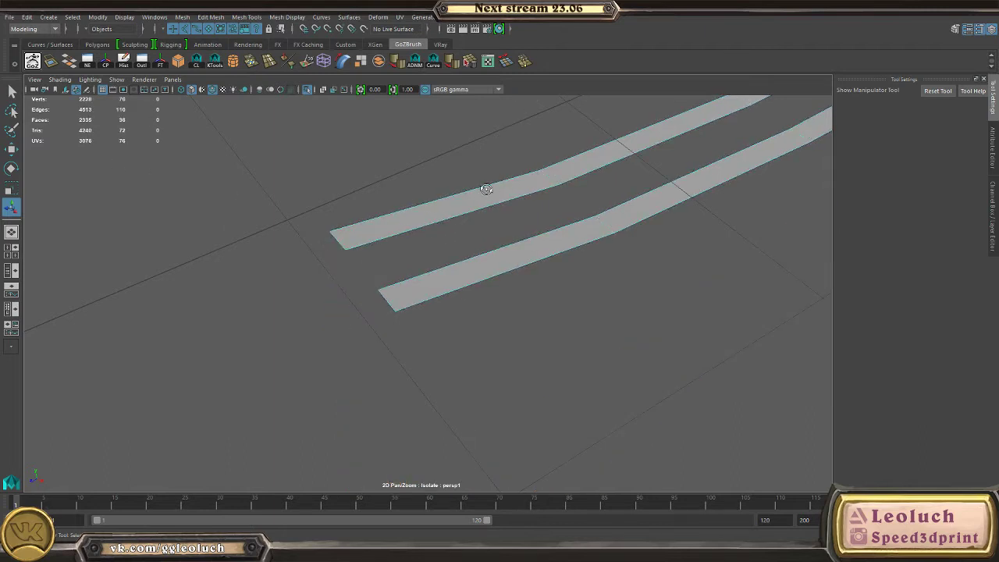
- Examine the two top strips alone and against the full crossbow, especially where they run under the body
{"action": "left_click_drag", "start_coordinate": [486, 190], "coordinate": [465, 210], "text": "alt"}
{"action": "middle_click_drag", "start_coordinate": [540, 279], "coordinate": [465, 313], "text": "alt"}
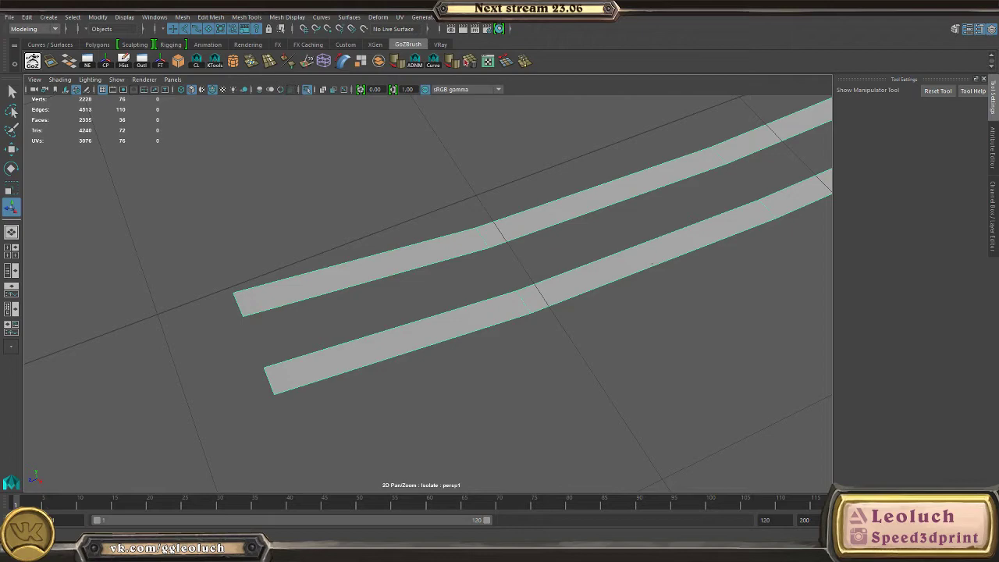
{"action": "right_click_drag", "start_coordinate": [478, 211], "coordinate": [368, 190], "text": "alt"}
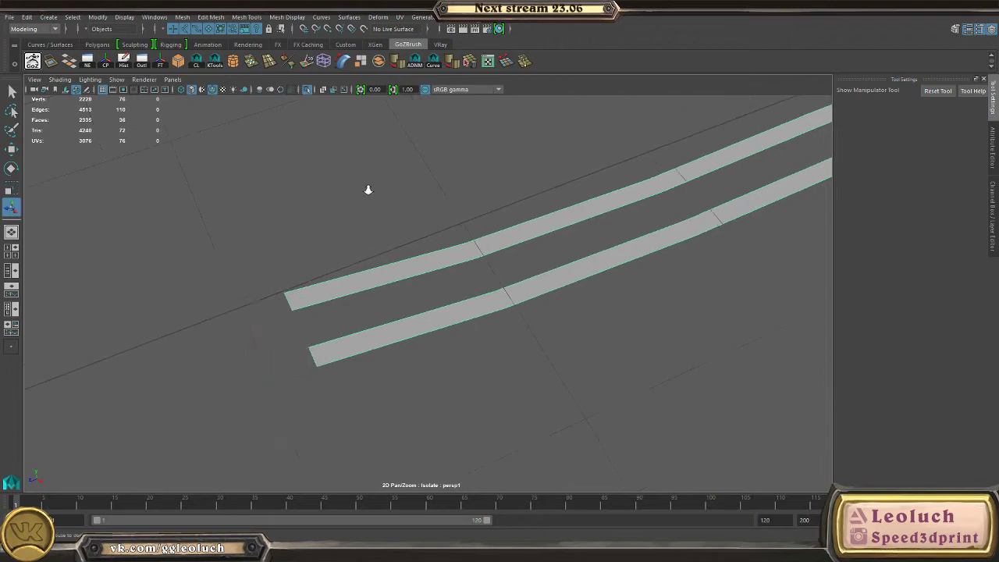
{"action": "left_click_drag", "start_coordinate": [368, 190], "coordinate": [319, 265], "text": "alt"}
{"action": "key", "text": "ctrl+1"}
{"action": "middle_click_drag", "start_coordinate": [522, 324], "coordinate": [412, 348], "text": "alt"}
{"action": "right_click_drag", "start_coordinate": [412, 348], "coordinate": [205, 294], "text": "alt"}
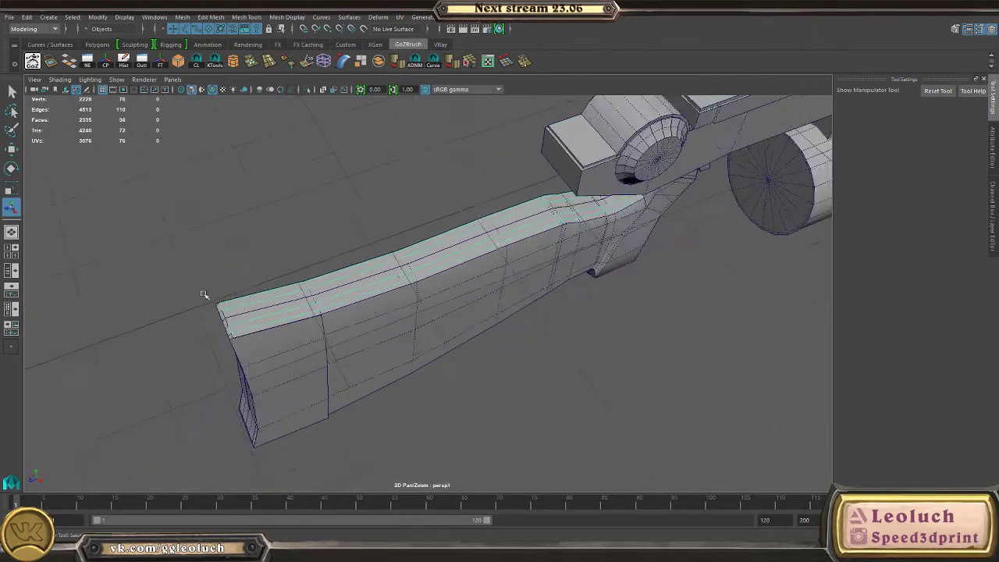
{"action": "middle_click_drag", "start_coordinate": [617, 250], "coordinate": [408, 343], "text": "alt"}
{"action": "left_click_drag", "start_coordinate": [408, 343], "coordinate": [339, 293], "text": "alt"}
{"action": "left_click_drag", "start_coordinate": [489, 286], "coordinate": [539, 275], "text": "alt"}
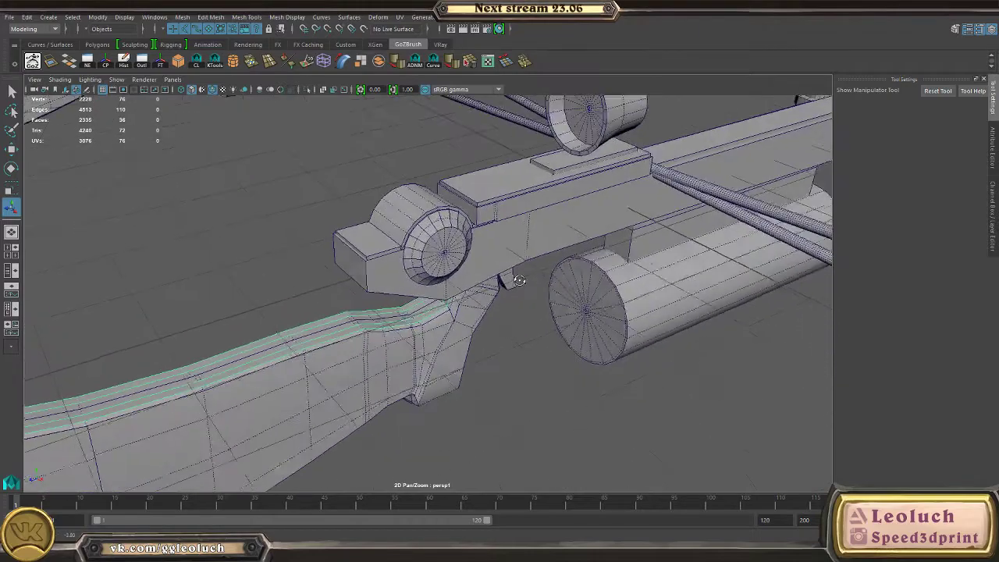
{"action": "right_click_drag", "start_coordinate": [539, 275], "coordinate": [617, 290], "text": "alt"}
{"action": "left_click_drag", "start_coordinate": [500, 304], "coordinate": [488, 265], "text": "alt"}
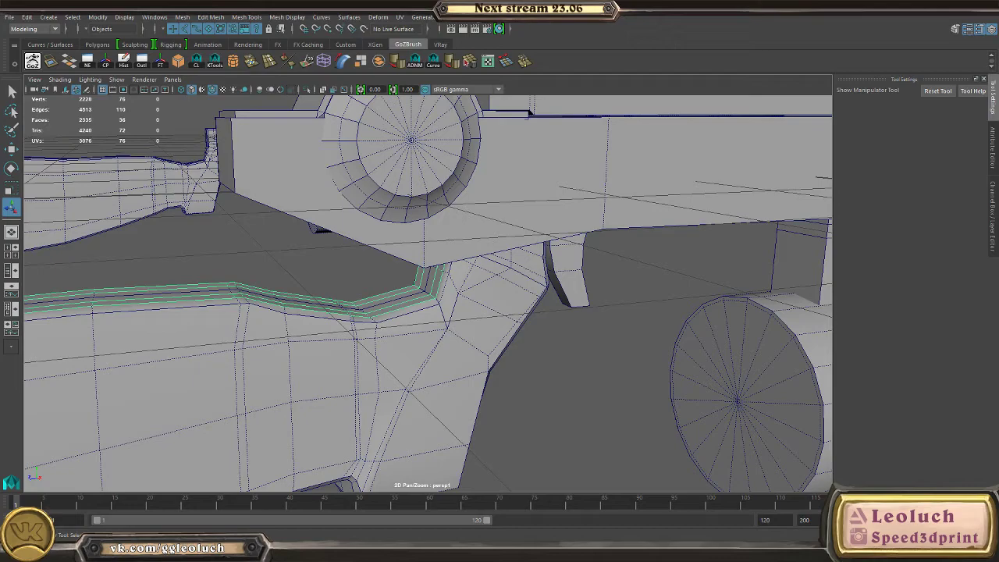
{"action": "left_click_drag", "start_coordinate": [522, 305], "coordinate": [414, 302], "text": "alt"}
{"action": "left_click_drag", "start_coordinate": [341, 288], "coordinate": [455, 360], "text": "alt"}
{"action": "key", "text": "ctrl+1"}
{"action": "key", "text": "ctrl+1"}
{"action": "middle_click_drag", "start_coordinate": [543, 350], "coordinate": [720, 329], "text": "alt"}
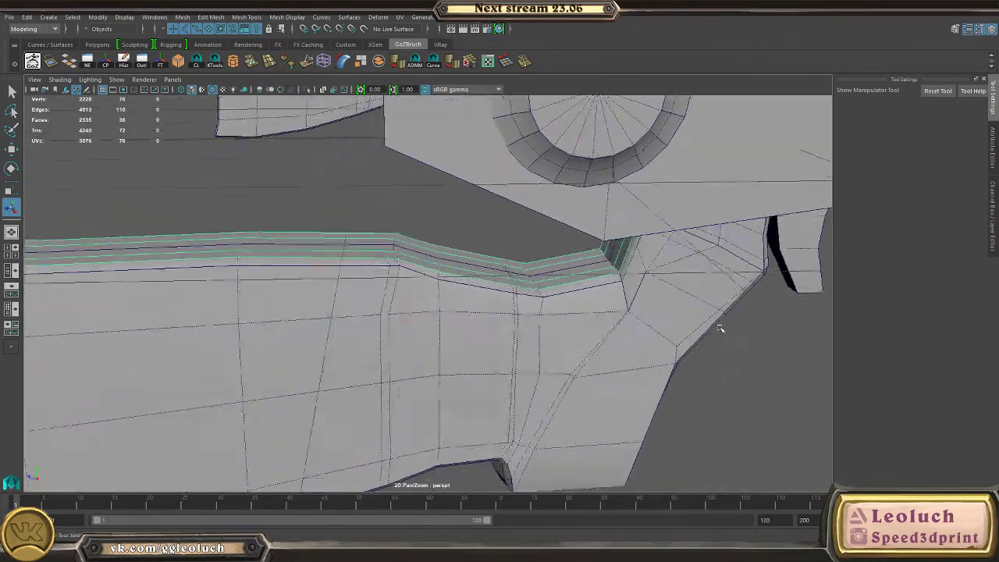
{"action": "right_click_drag", "start_coordinate": [720, 328], "coordinate": [499, 312], "text": "alt"}
{"action": "left_click_drag", "start_coordinate": [500, 312], "coordinate": [394, 282], "text": "alt"}
- Isolate the strips and delete their uppermost faces at the front end beneath the crossbow body
{"action": "key", "text": "ctrl+1"}
{"action": "right_click_drag", "start_coordinate": [391, 263], "coordinate": [391, 279]}
{"action": "left_click_drag", "start_coordinate": [333, 212], "coordinate": [424, 257]}
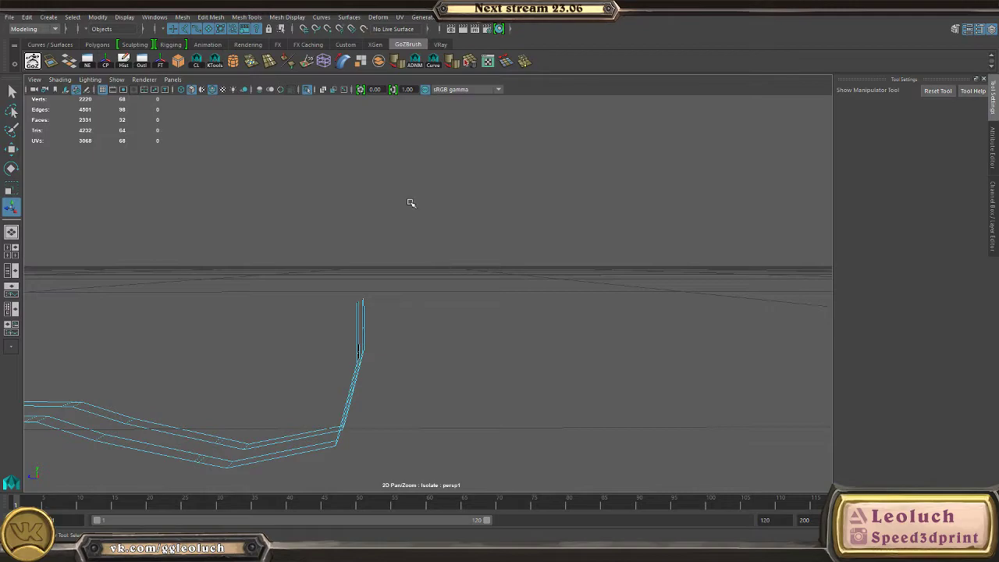
{"action": "right_click_drag", "start_coordinate": [336, 323], "coordinate": [483, 193]}
{"action": "left_click_drag", "start_coordinate": [464, 388], "coordinate": [302, 419], "text": "alt"}
{"action": "left_click", "coordinate": [305, 406]}
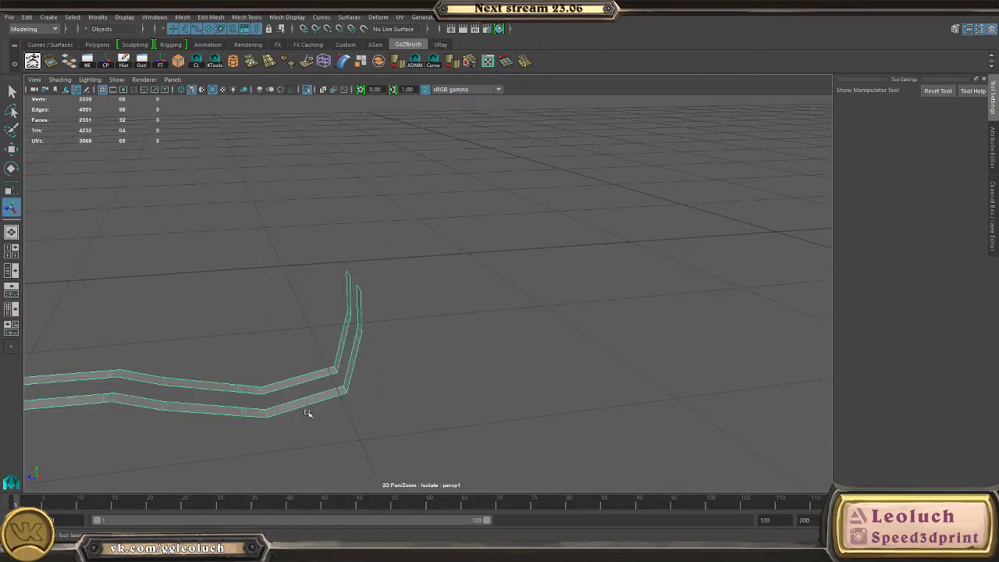
- Show the full crossbow and examine how the shortened strips lie along the stock's top and front bend
{"action": "middle_click_drag", "start_coordinate": [305, 411], "coordinate": [553, 390], "text": "alt"}
{"action": "key", "text": "ctrl+1"}
{"action": "left_click_drag", "start_coordinate": [553, 391], "coordinate": [484, 354], "text": "alt"}
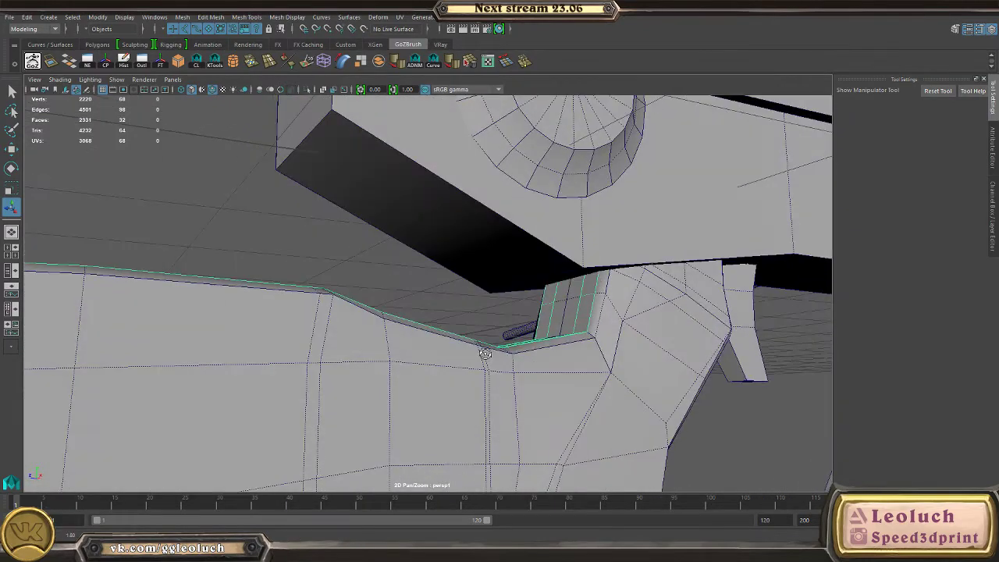
{"action": "middle_click_drag", "start_coordinate": [534, 377], "coordinate": [425, 385], "text": "alt"}
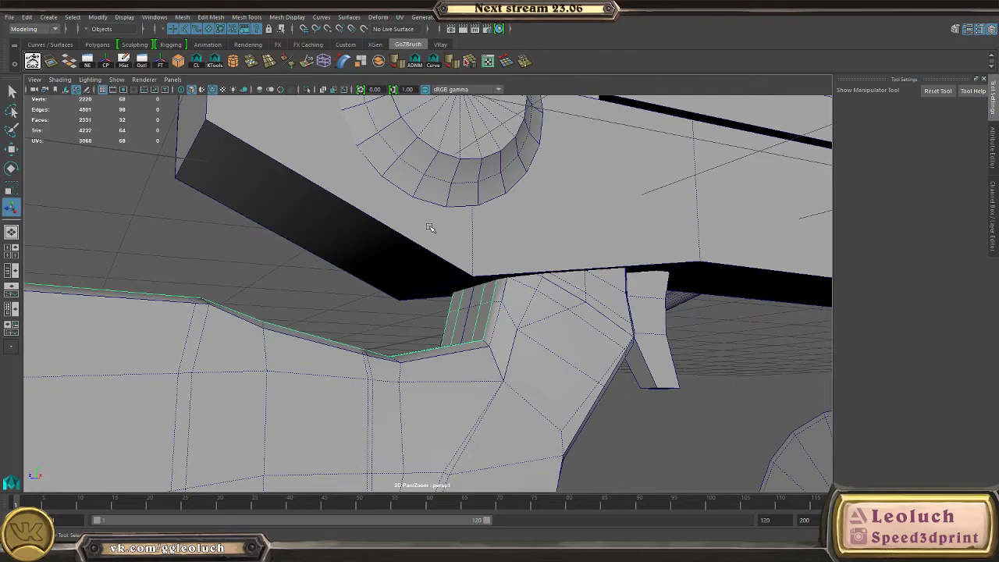
{"action": "left_click_drag", "start_coordinate": [429, 227], "coordinate": [493, 238], "text": "alt"}
{"action": "middle_click_drag", "start_coordinate": [434, 289], "coordinate": [663, 285], "text": "alt"}
{"action": "left_click_drag", "start_coordinate": [663, 286], "coordinate": [396, 311], "text": "alt"}
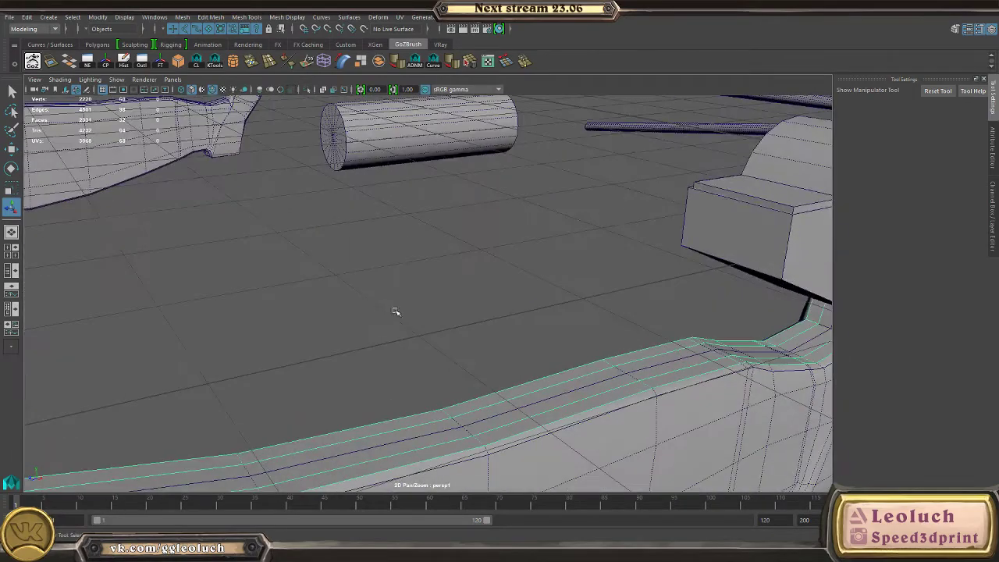
{"action": "middle_click_drag", "start_coordinate": [396, 312], "coordinate": [520, 242], "text": "alt"}
{"action": "middle_click_drag", "start_coordinate": [622, 344], "coordinate": [388, 341], "text": "alt"}
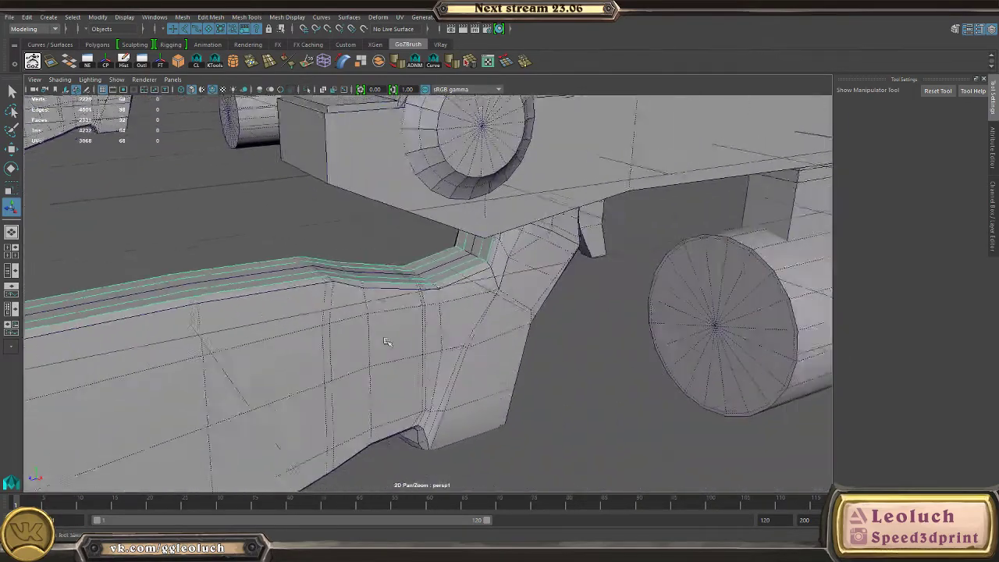
{"action": "left_click_drag", "start_coordinate": [388, 340], "coordinate": [445, 323], "text": "alt"}
- Extrude the two strips outward from the stock's top with a local Z translation of about 0.0037
{"action": "key", "text": "ctrl+e"}
{"action": "middle_click_drag", "start_coordinate": [357, 261], "coordinate": [617, 225], "text": "alt"}
{"action": "middle_click_drag", "start_coordinate": [367, 285], "coordinate": [627, 305], "text": "alt"}
{"action": "left_click_drag", "start_coordinate": [425, 283], "coordinate": [369, 227], "text": "alt"}
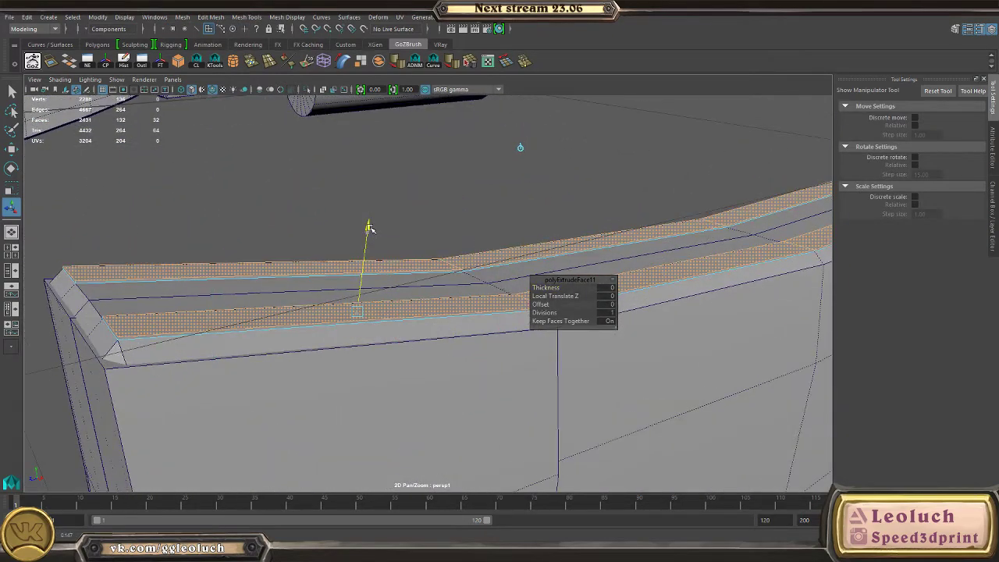
- Extrude the strip faces a second time by a small amount, and check the raised strips in smooth preview
{"action": "left_click_drag", "start_coordinate": [140, 292], "coordinate": [305, 305], "text": "alt"}
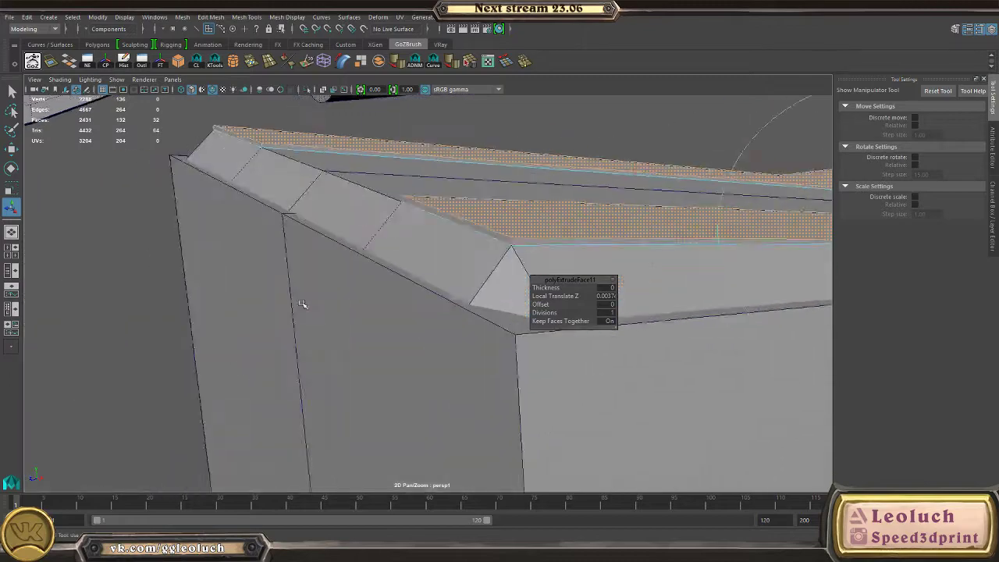
{"action": "right_click_drag", "start_coordinate": [305, 305], "coordinate": [348, 330], "text": "alt"}
{"action": "mouse_move", "coordinate": [348, 330]}
{"action": "left_mouse_down", "text": "alt"}
{"action": "mouse_move", "coordinate": [305, 338]}
{"action": "mouse_move", "coordinate": [350, 328]}
{"action": "mouse_move", "coordinate": [341, 332]}
{"action": "left_mouse_up", "text": "alt"}
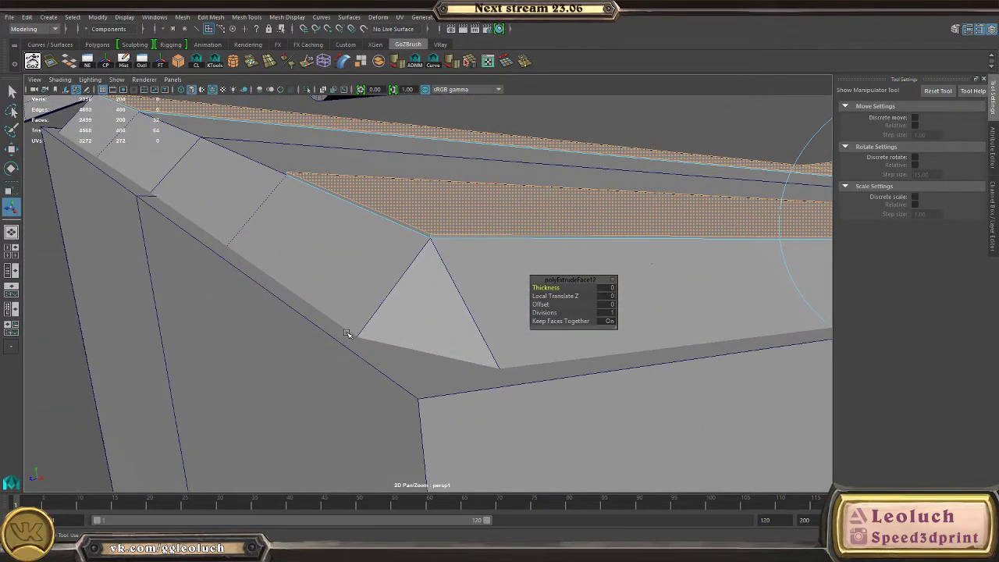
{"action": "middle_click_drag", "start_coordinate": [354, 331], "coordinate": [351, 329]}
{"action": "key", "text": "ctrl+z"}
{"action": "middle_click_drag", "start_coordinate": [442, 289], "coordinate": [373, 301], "text": "alt"}
{"action": "left_click_drag", "start_coordinate": [586, 200], "coordinate": [587, 197]}
{"action": "key", "text": "F8"}
{"action": "left_click_drag", "start_coordinate": [295, 287], "coordinate": [521, 291], "text": "alt"}
{"action": "key", "text": "3"}
{"action": "key", "text": "1"}
{"action": "right_click_drag", "start_coordinate": [521, 291], "coordinate": [405, 259], "text": "alt"}
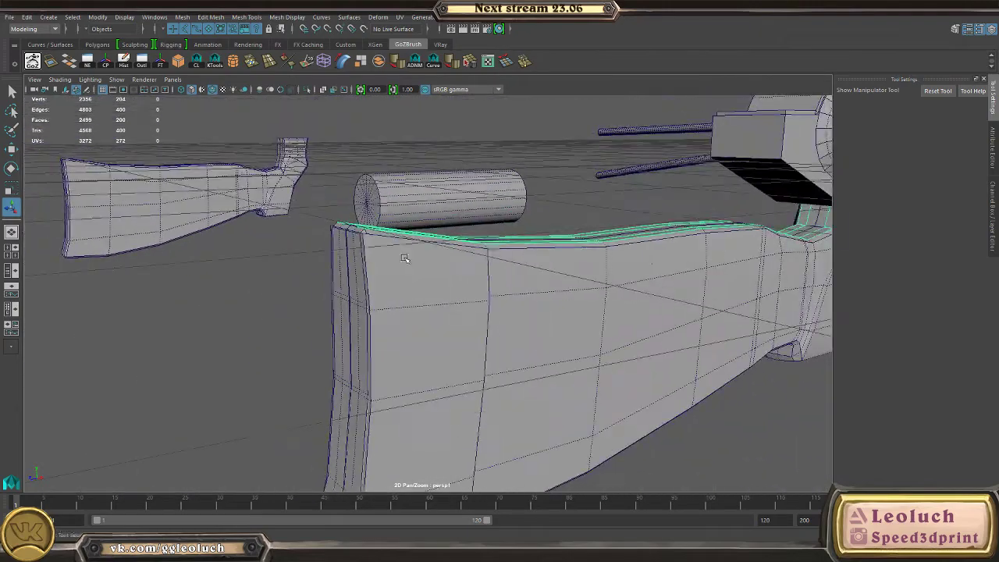
- Insert a supporting edge loop close to the long outer edge of one raised strip with Multi-Cut
{"action": "left_click_drag", "start_coordinate": [405, 258], "coordinate": [647, 284], "text": "alt"}
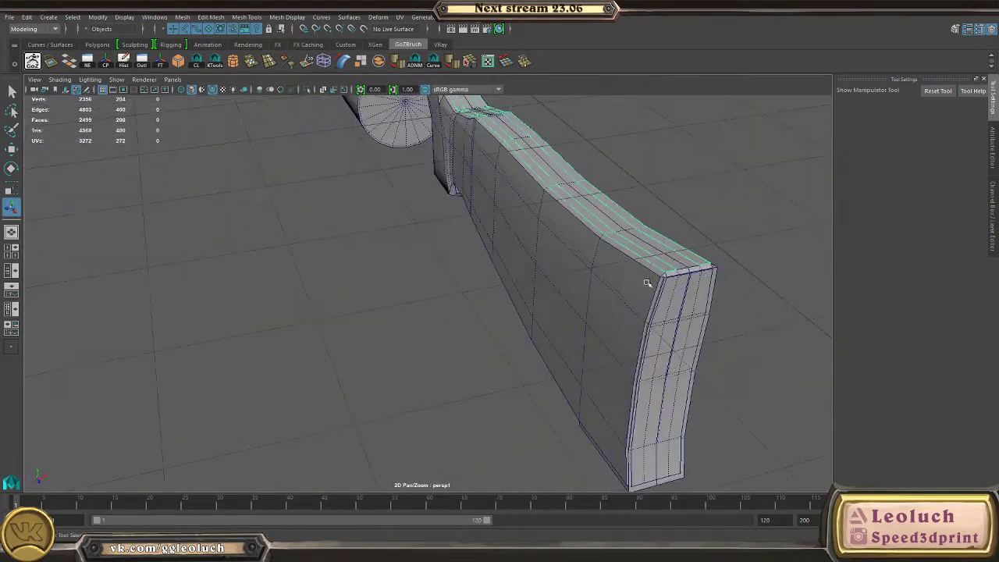
{"action": "right_click_drag", "start_coordinate": [646, 283], "coordinate": [695, 392], "text": "alt"}
{"action": "left_click_drag", "start_coordinate": [695, 392], "coordinate": [413, 358], "text": "alt"}
{"action": "right_click_drag", "start_coordinate": [413, 359], "coordinate": [507, 378], "text": "alt"}
{"action": "right_click_drag", "start_coordinate": [400, 328], "coordinate": [343, 287]}
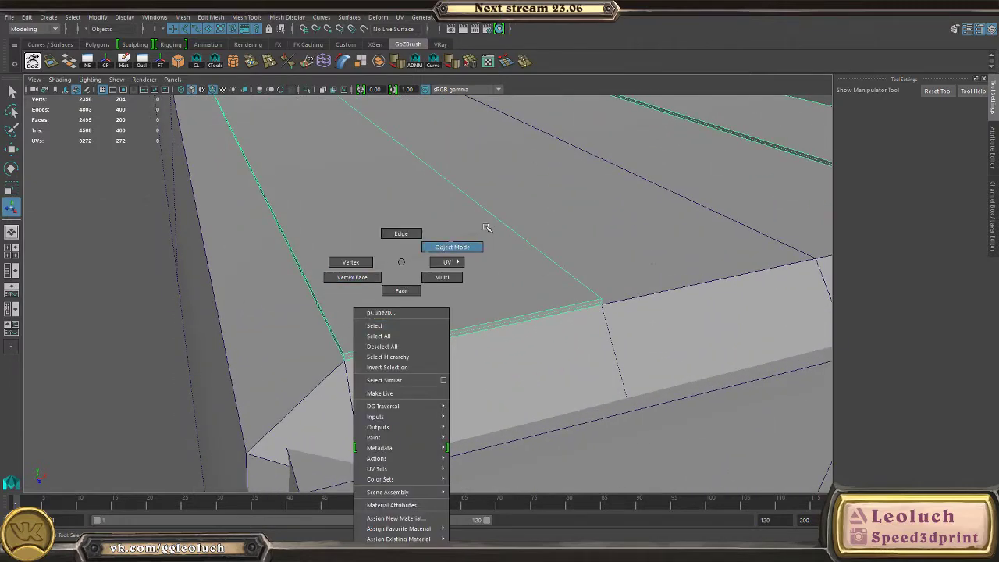
{"action": "right_click_drag", "start_coordinate": [486, 228], "coordinate": [488, 227]}
{"action": "right_click_drag", "start_coordinate": [374, 290], "coordinate": [315, 290], "text": "shift"}
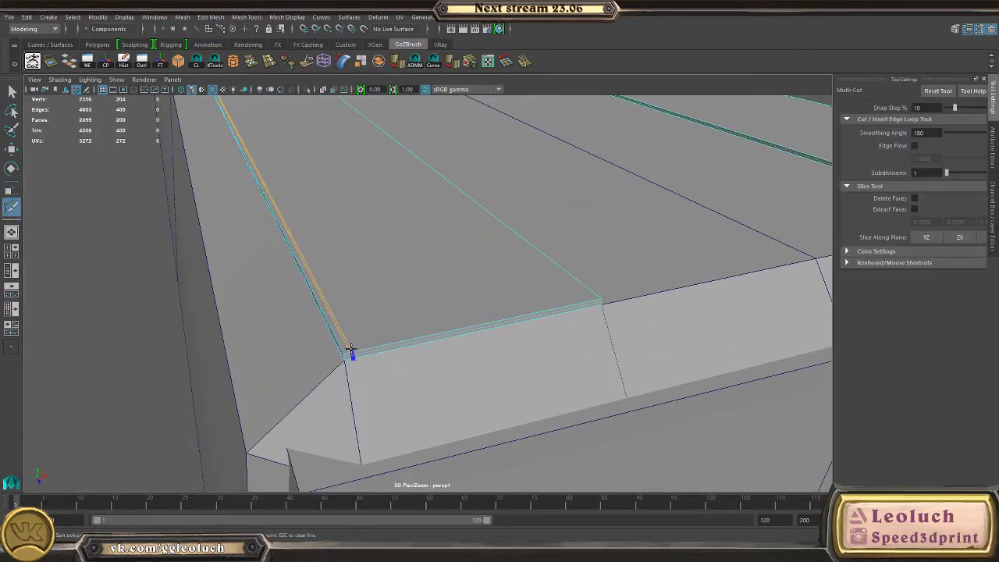
{"action": "left_click_drag", "start_coordinate": [564, 335], "coordinate": [537, 304], "text": "alt"}
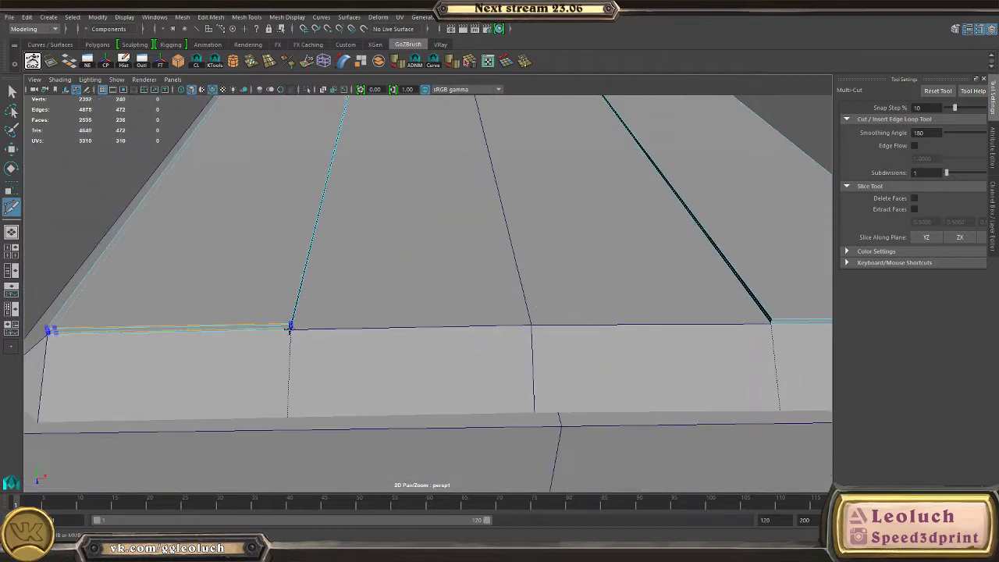
- Insert the remaining supporting edge loops along the long edges of both raised strips and check them in smooth preview
{"action": "left_click", "coordinate": [281, 327], "text": "ctrl"}
{"action": "left_click_drag", "start_coordinate": [546, 343], "coordinate": [438, 267], "text": "alt"}
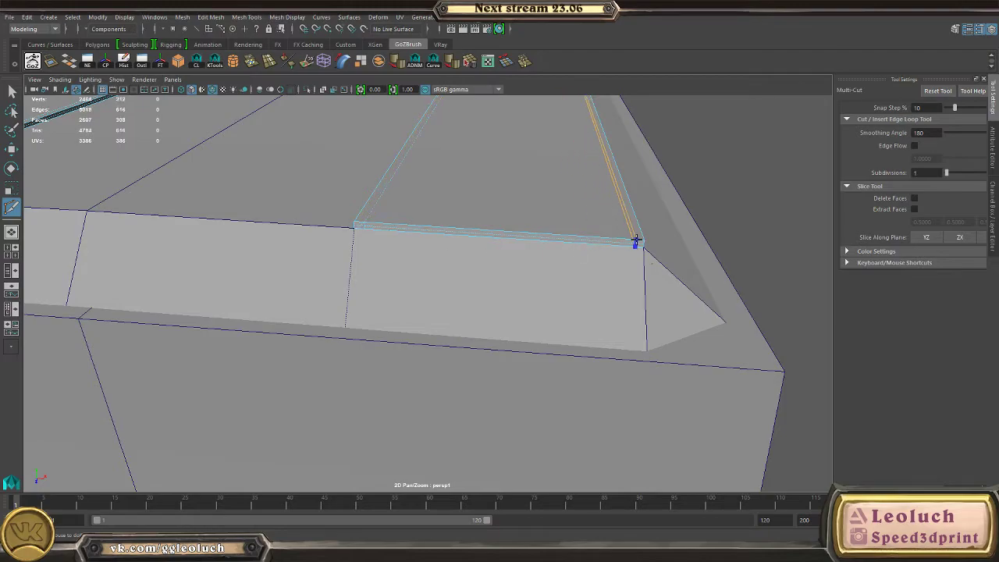
{"action": "right_click_drag", "start_coordinate": [463, 271], "coordinate": [444, 254], "text": "alt"}
{"action": "left_click_drag", "start_coordinate": [444, 255], "coordinate": [616, 272], "text": "alt"}
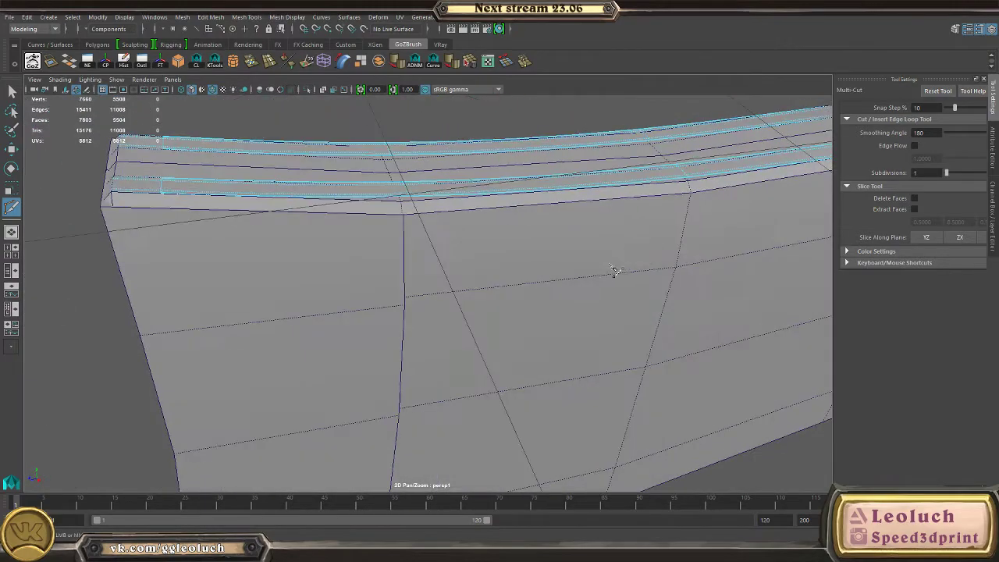
- Insert supporting edge loops across the raised strips at the corners of the stock's bend and check them in smooth preview
{"action": "right_click_drag", "start_coordinate": [616, 273], "coordinate": [568, 281], "text": "alt"}
{"action": "middle_click_drag", "start_coordinate": [568, 281], "coordinate": [279, 333], "text": "alt"}
{"action": "left_click_drag", "start_coordinate": [280, 333], "coordinate": [292, 302], "text": "alt"}
{"action": "right_click_drag", "start_coordinate": [291, 302], "coordinate": [700, 401], "text": "alt"}
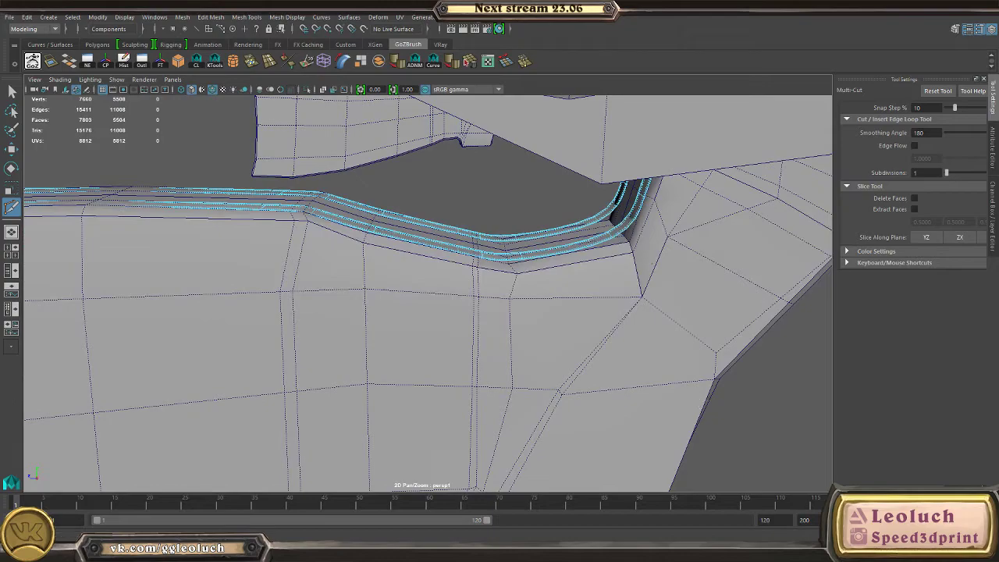
{"action": "left_click_drag", "start_coordinate": [567, 232], "coordinate": [580, 244], "text": "alt"}
{"action": "right_click_drag", "start_coordinate": [385, 278], "coordinate": [428, 257], "text": "alt"}
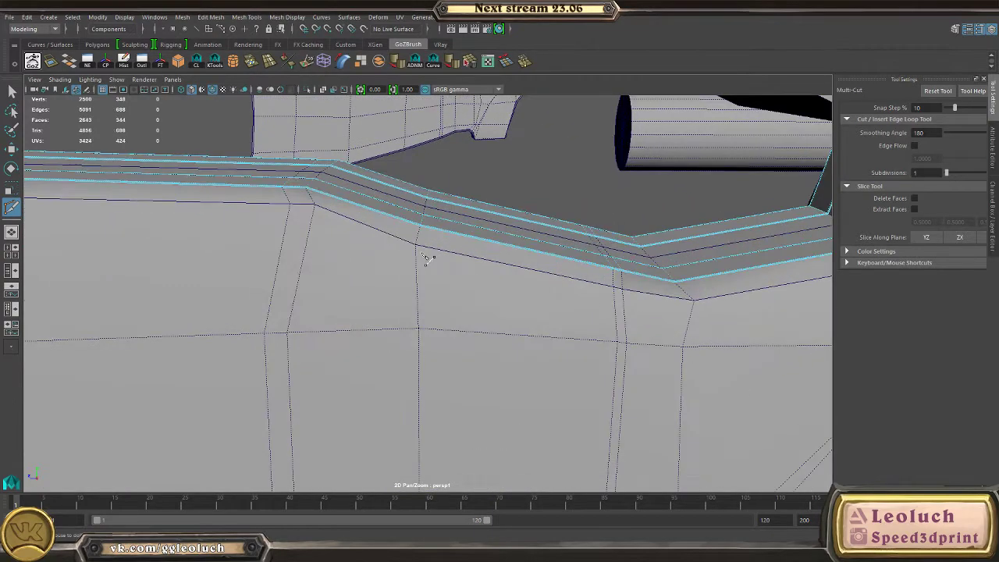
{"action": "left_click_drag", "start_coordinate": [429, 256], "coordinate": [414, 292], "text": "alt"}
{"action": "right_click_drag", "start_coordinate": [413, 292], "coordinate": [363, 365], "text": "alt"}
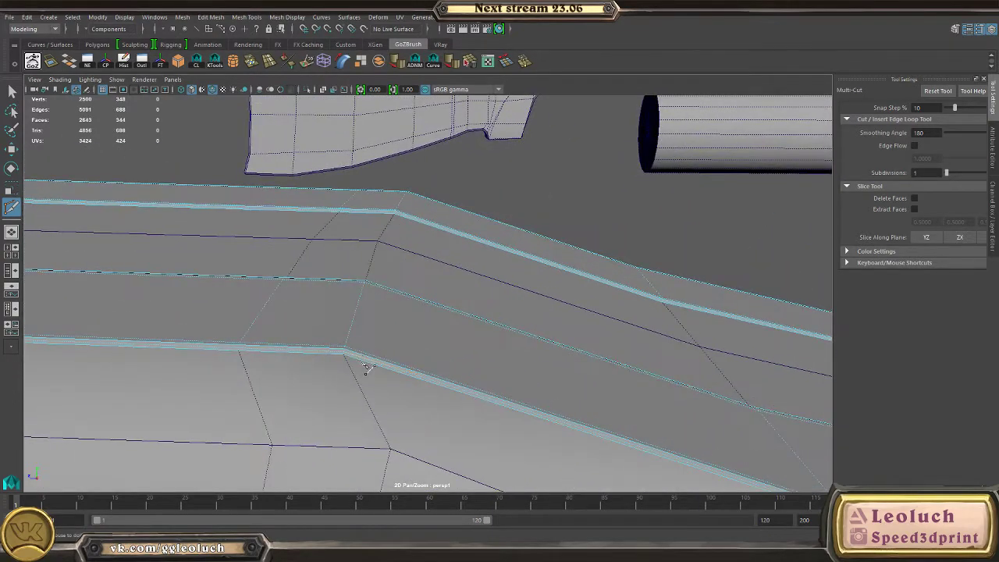
{"action": "left_click", "coordinate": [328, 350], "text": "ctrl"}
{"action": "right_click_drag", "start_coordinate": [538, 294], "coordinate": [437, 328], "text": "alt"}
{"action": "right_click_drag", "start_coordinate": [367, 335], "coordinate": [404, 326], "text": "alt"}
{"action": "left_click_drag", "start_coordinate": [403, 325], "coordinate": [429, 313], "text": "alt"}
{"action": "key", "text": "3"}
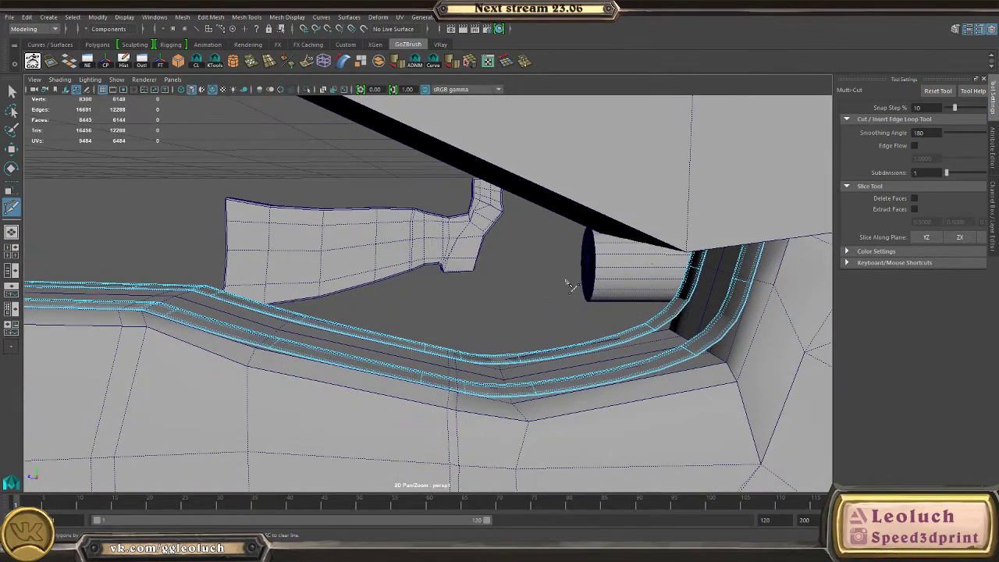
- Show the stock in smooth preview and examine how its top follows the strips through the dip
{"action": "left_click_drag", "start_coordinate": [571, 287], "coordinate": [321, 234], "text": "alt"}
{"action": "key", "text": "w"}
{"action": "left_click", "coordinate": [626, 281]}
{"action": "key", "text": "3"}
{"action": "left_click", "coordinate": [445, 263]}
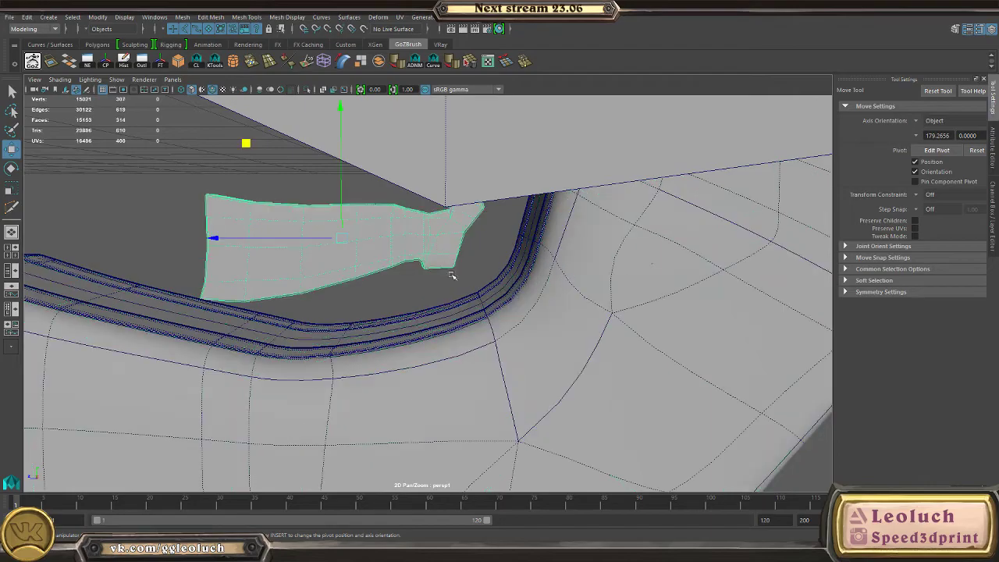
- Return the stock to unsmoothed display and insert a vertical edge loop through it just behind the dip
{"action": "left_click_drag", "start_coordinate": [451, 274], "coordinate": [441, 246], "text": "alt"}
{"action": "left_click", "coordinate": [416, 286]}
{"action": "key", "text": "1"}
{"action": "mouse_move", "coordinate": [441, 247]}
{"action": "right_mouse_down", "text": "alt"}
{"action": "mouse_move", "coordinate": [392, 305]}
{"action": "mouse_move", "coordinate": [438, 274]}
{"action": "right_mouse_up", "text": "alt"}
{"action": "right_click_drag", "start_coordinate": [439, 274], "coordinate": [378, 275], "text": "shift"}
{"action": "left_click", "coordinate": [408, 264], "text": "ctrl"}
{"action": "key", "text": "w"}
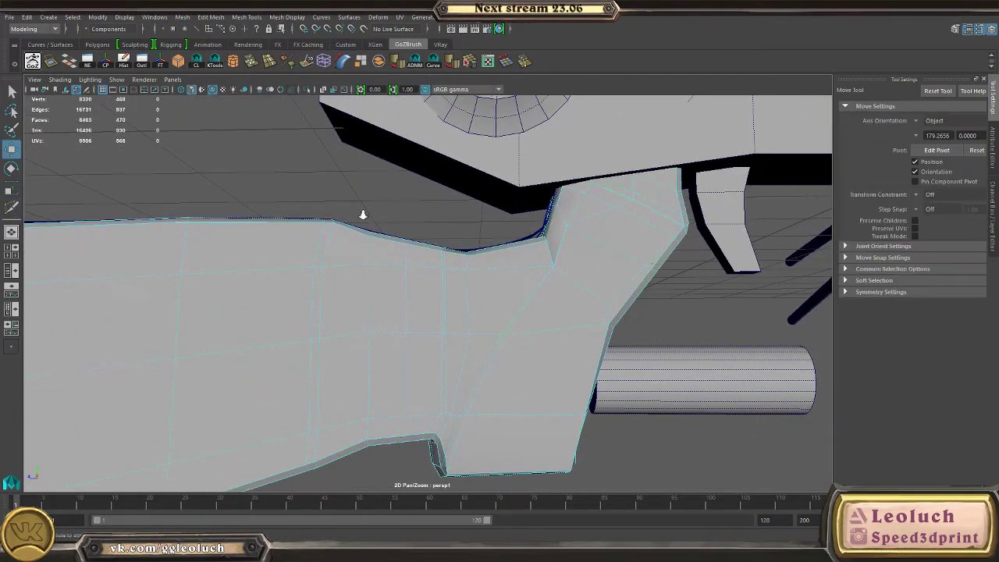
- Lower the seven top vertices of the stock's new edge loop slightly beneath the strips and check the curve in smooth preview
{"action": "right_click_drag", "start_coordinate": [363, 214], "coordinate": [418, 242], "text": "alt"}
{"action": "left_click_drag", "start_coordinate": [417, 242], "coordinate": [437, 270], "text": "alt"}
{"action": "right_click_drag", "start_coordinate": [437, 269], "coordinate": [428, 327], "text": "alt"}
{"action": "left_click_drag", "start_coordinate": [428, 326], "coordinate": [433, 299], "text": "alt"}
{"action": "right_click_drag", "start_coordinate": [433, 299], "coordinate": [423, 348], "text": "alt"}
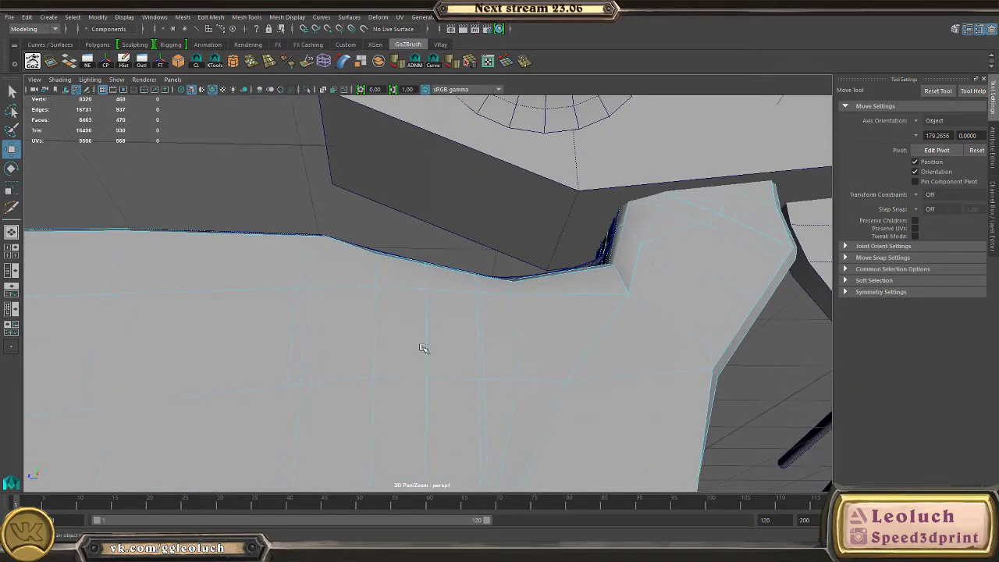
{"action": "left_click_drag", "start_coordinate": [416, 361], "coordinate": [414, 318], "text": "alt"}
{"action": "right_click_drag", "start_coordinate": [415, 318], "coordinate": [497, 279], "text": "alt"}
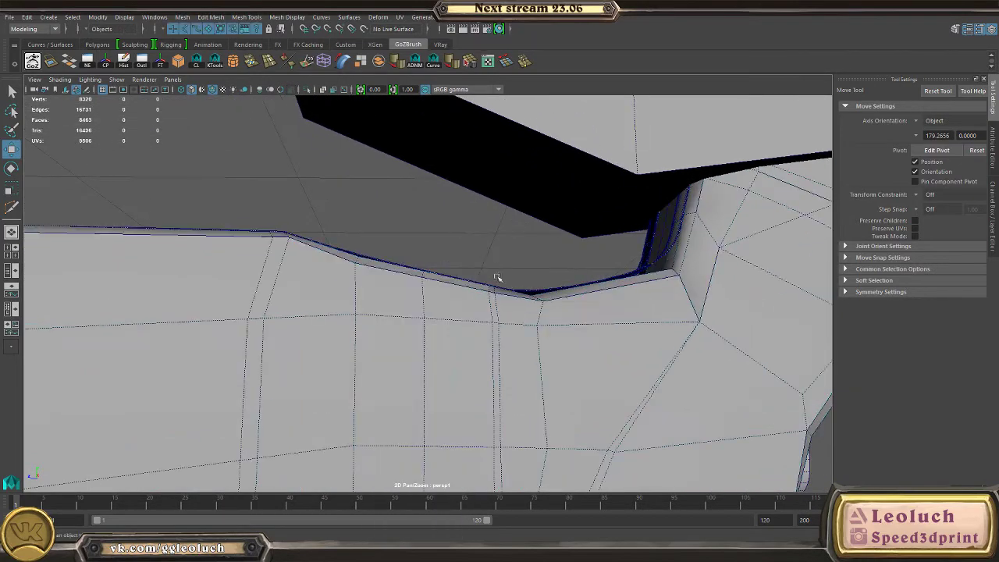
{"action": "left_click", "coordinate": [473, 376]}
{"action": "right_click_drag", "start_coordinate": [470, 389], "coordinate": [479, 418], "text": "alt"}
{"action": "left_click_drag", "start_coordinate": [460, 400], "coordinate": [464, 344], "text": "alt"}
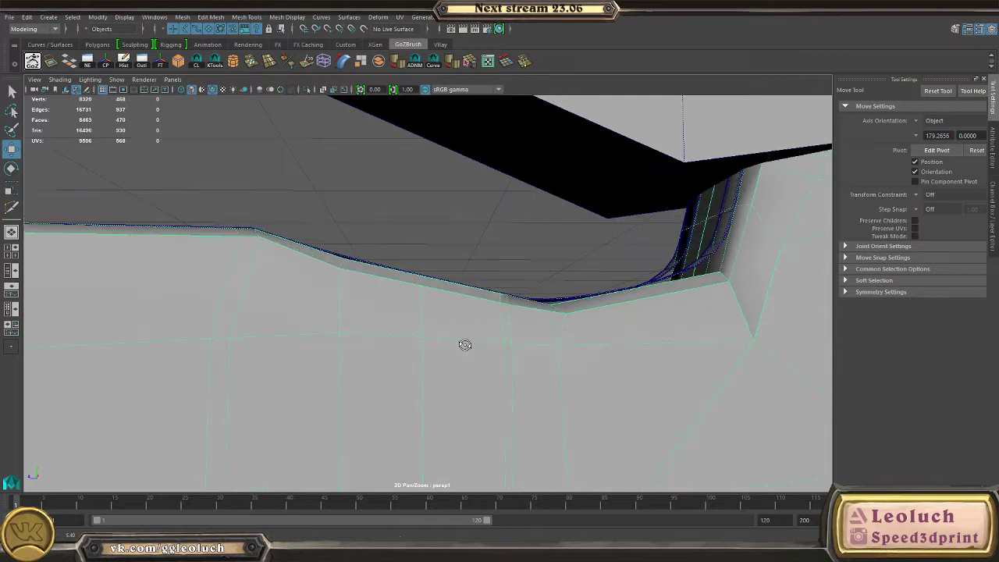
{"action": "right_click_drag", "start_coordinate": [467, 261], "coordinate": [391, 227]}
{"action": "left_click_drag", "start_coordinate": [392, 210], "coordinate": [423, 260]}
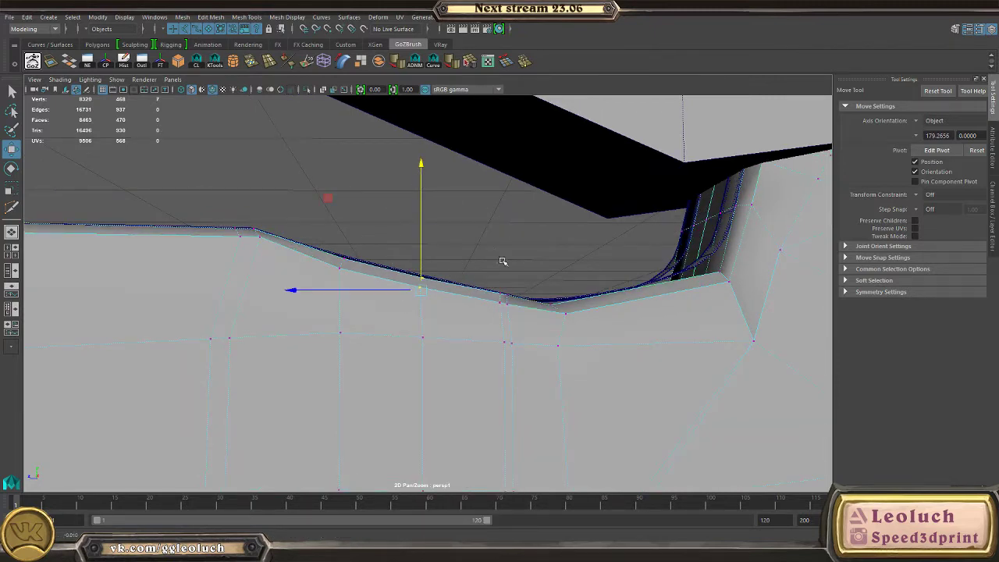
{"action": "key", "text": "3"}
{"action": "left_click_drag", "start_coordinate": [502, 260], "coordinate": [485, 319], "text": "alt"}
- Lower the 14 top vertices of the neighbouring paired edge loops slightly and check the stock's curve in smooth preview
{"action": "key", "text": "1"}
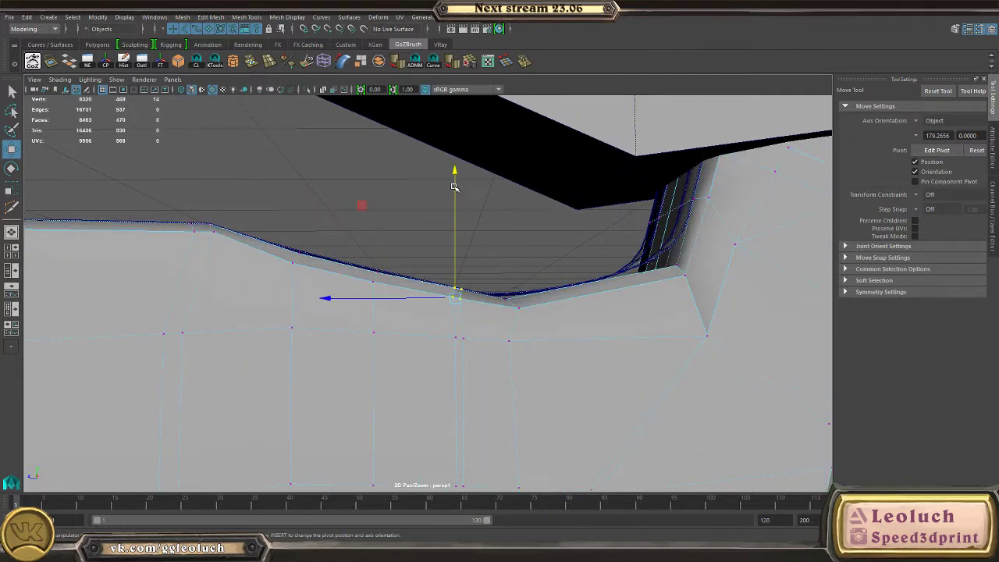
{"action": "left_click_drag", "start_coordinate": [457, 176], "coordinate": [456, 180]}
{"action": "key", "text": "3"}
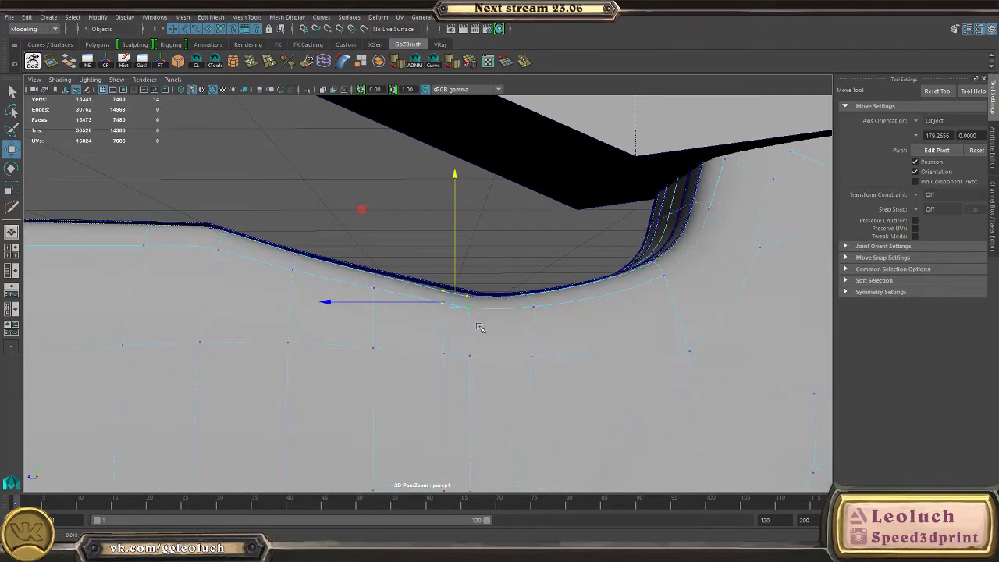
{"action": "left_click", "coordinate": [416, 318]}
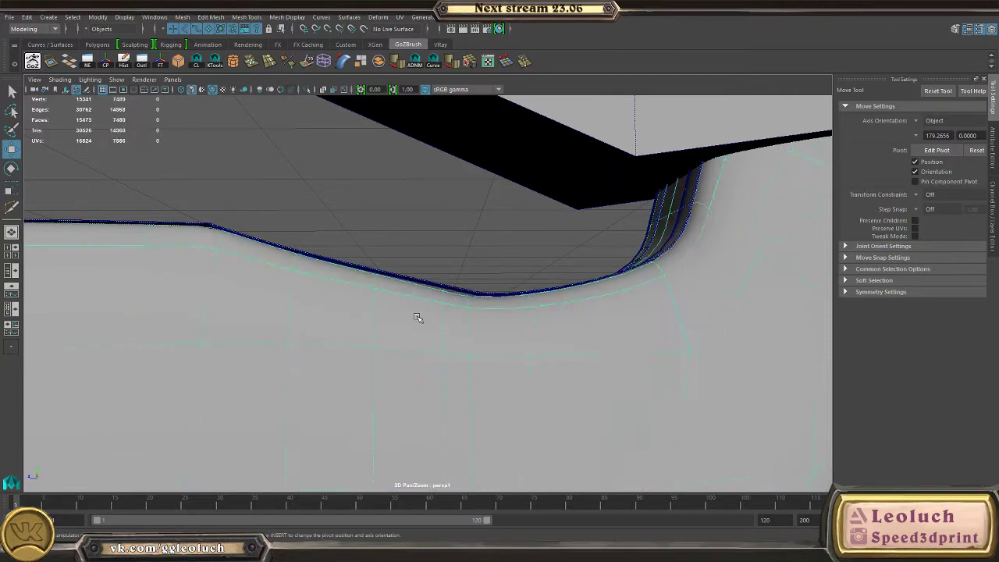
{"action": "key", "text": "1"}
- Isolate the stock and slide the six top edges of the paired loops' rear line toward the butt, constrained to edges
{"action": "left_click_drag", "start_coordinate": [423, 319], "coordinate": [468, 285], "text": "alt"}
{"action": "middle_click_drag", "start_coordinate": [468, 285], "coordinate": [535, 361], "text": "alt"}
{"action": "left_click_drag", "start_coordinate": [535, 362], "coordinate": [462, 310], "text": "alt"}
{"action": "key", "text": "ctrl+1"}
{"action": "right_click_drag", "start_coordinate": [370, 263], "coordinate": [392, 130]}
{"action": "left_click_drag", "start_coordinate": [492, 266], "coordinate": [348, 231], "text": "alt"}
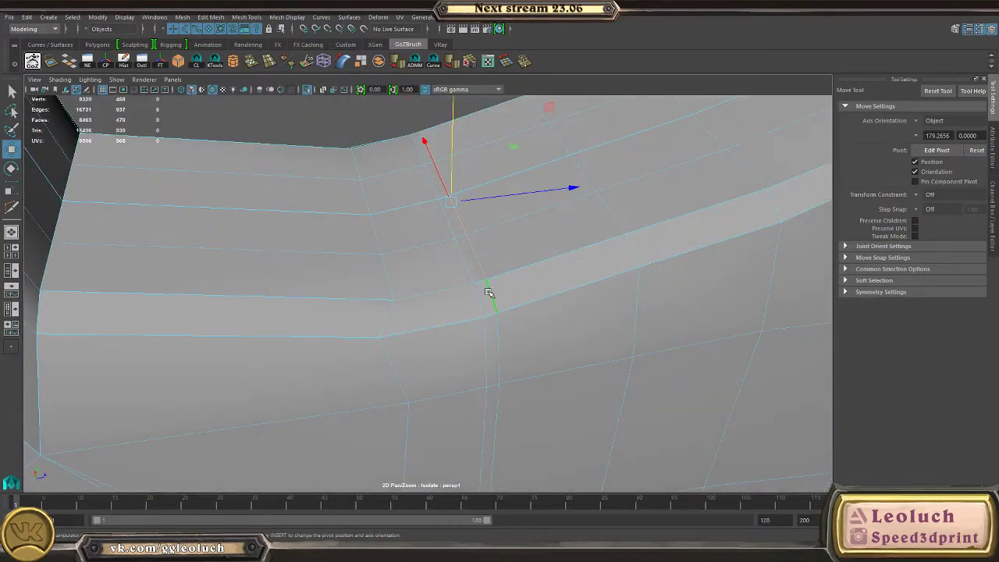
{"action": "left_click_drag", "start_coordinate": [570, 260], "coordinate": [514, 176], "text": "alt"}
{"action": "middle_click_drag", "start_coordinate": [515, 156], "coordinate": [554, 149]}
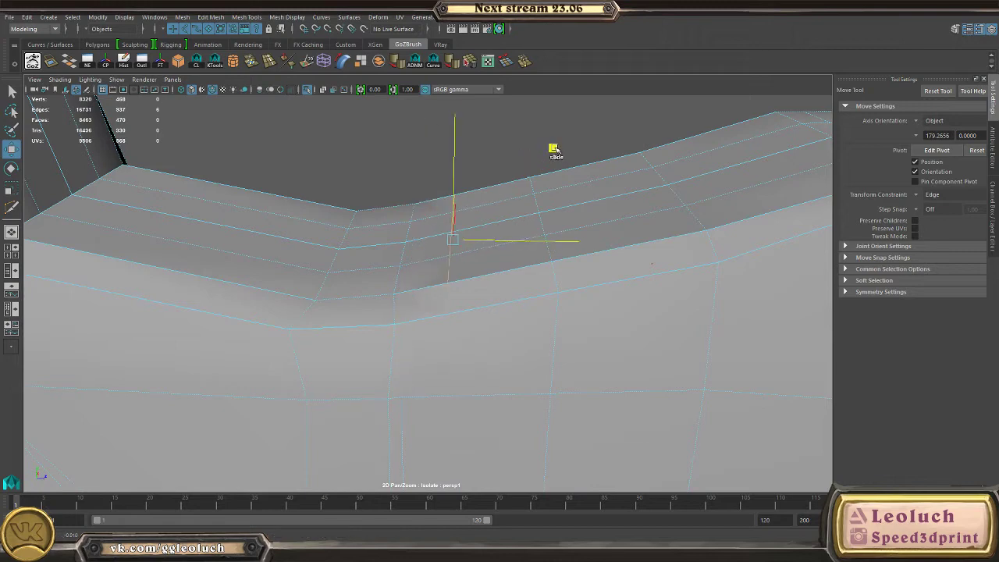
{"action": "left_click_drag", "start_coordinate": [549, 147], "coordinate": [573, 144]}
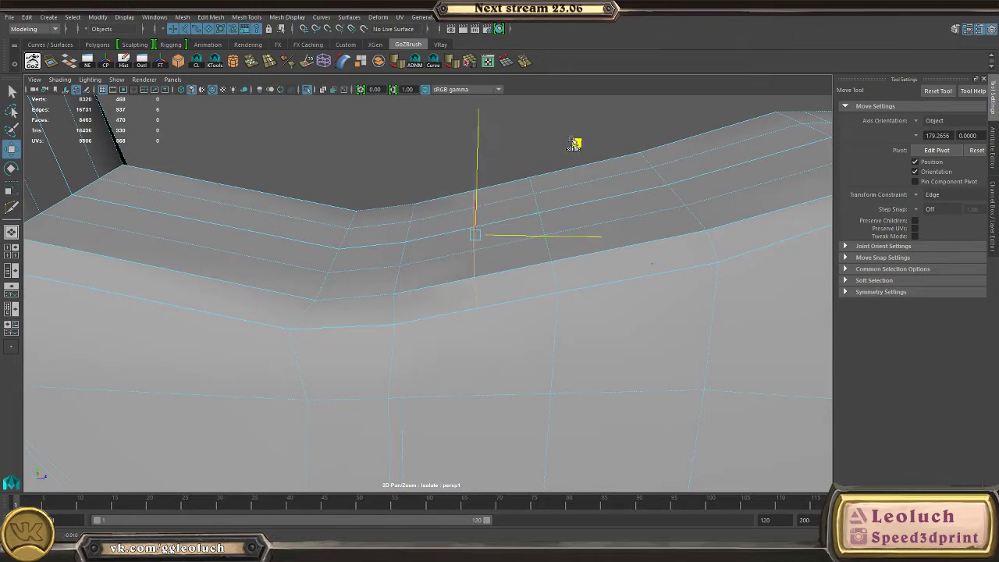
- Slide the two outer side vertices of the shifted edge line along their edges to adjust its spacing
{"action": "left_click_drag", "start_coordinate": [530, 188], "coordinate": [714, 215], "text": "alt"}
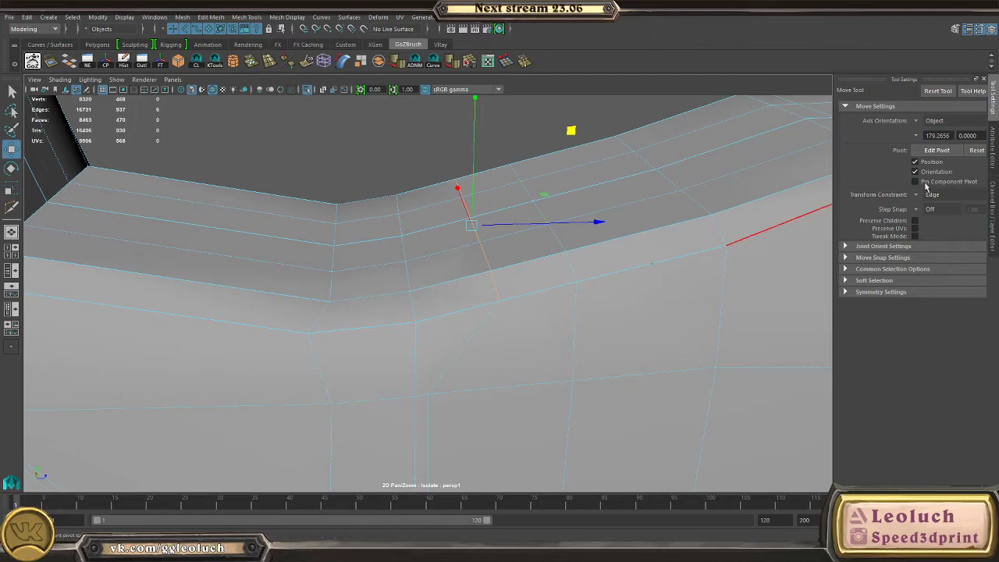
{"action": "right_click_drag", "start_coordinate": [512, 263], "coordinate": [467, 264]}
{"action": "left_click", "coordinate": [507, 302]}
{"action": "left_click_drag", "start_coordinate": [507, 302], "coordinate": [464, 290], "text": "alt"}
{"action": "left_click_drag", "start_coordinate": [339, 280], "coordinate": [389, 300], "text": "shift"}
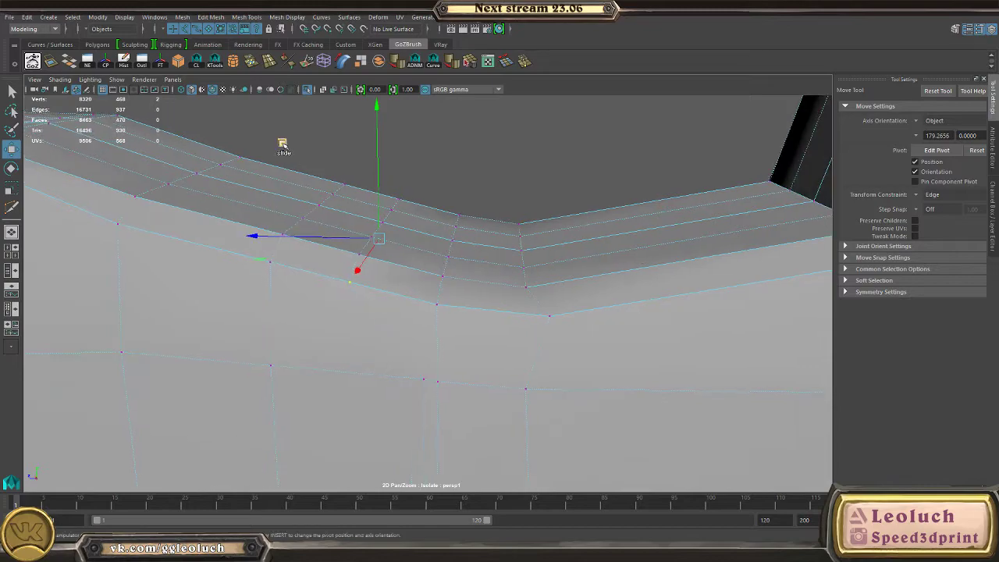
{"action": "left_click_drag", "start_coordinate": [283, 142], "coordinate": [297, 146]}
- Examine the curvature of the stock's dip in smooth preview, and return to the unsmoothed mesh
{"action": "right_click_drag", "start_coordinate": [329, 264], "coordinate": [406, 263]}
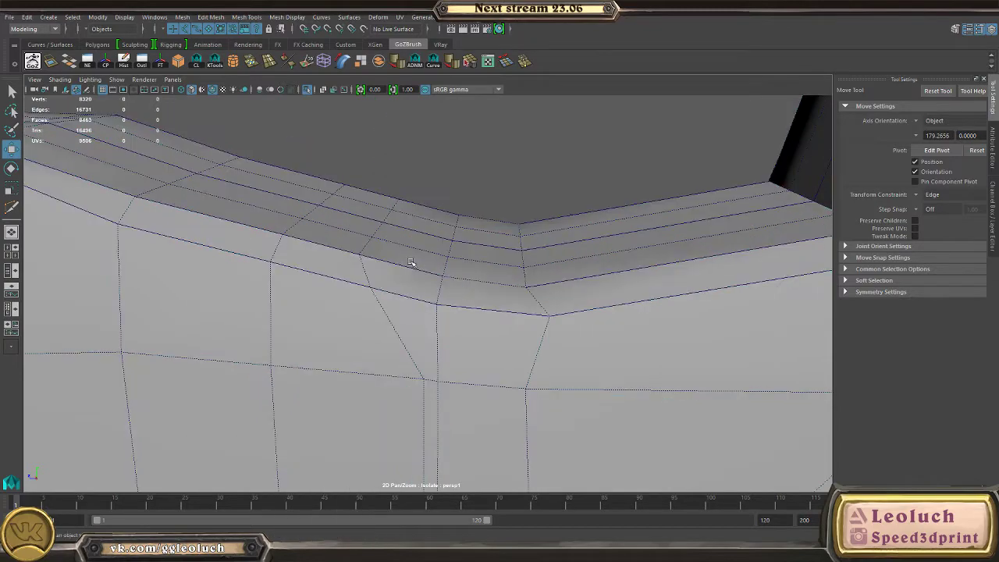
{"action": "left_click", "coordinate": [368, 271]}
{"action": "key", "text": "3"}
{"action": "left_click", "coordinate": [481, 169]}
{"action": "left_click_drag", "start_coordinate": [482, 169], "coordinate": [535, 201], "text": "alt"}
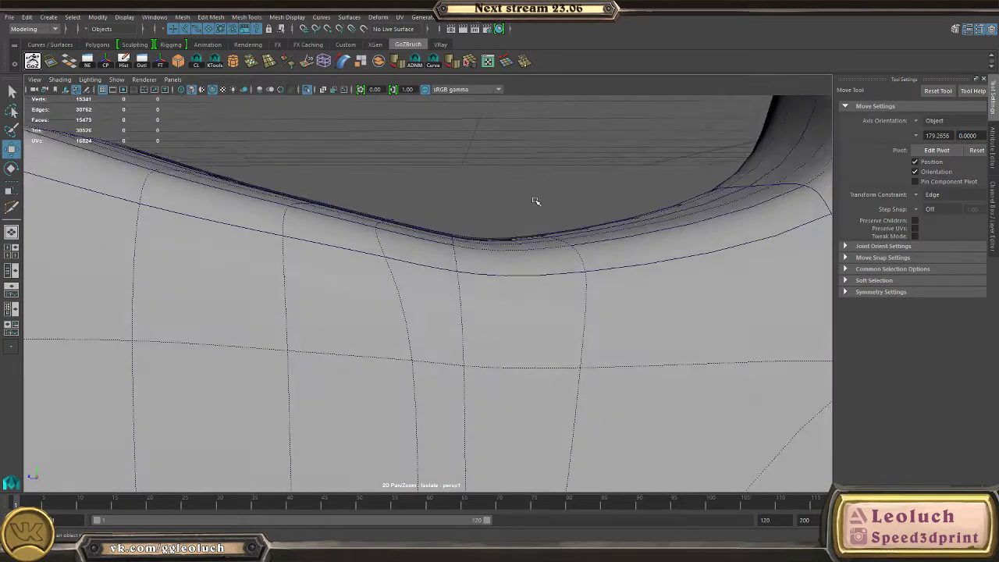
{"action": "right_click_drag", "start_coordinate": [535, 200], "coordinate": [453, 261], "text": "alt"}
{"action": "left_click", "coordinate": [455, 264]}
{"action": "key", "text": "1"}
{"action": "left_click_drag", "start_coordinate": [455, 264], "coordinate": [408, 284], "text": "alt"}
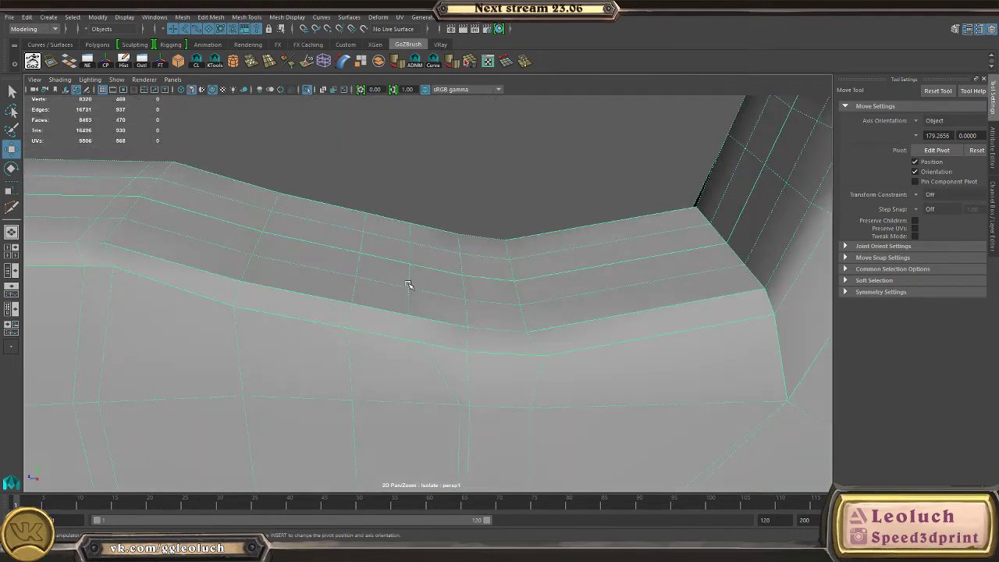
- Select the six edges of the shifted line across the stock's top and lower them slightly to round the dip
{"action": "right_click_drag", "start_coordinate": [408, 283], "coordinate": [408, 256]}
{"action": "left_click_drag", "start_coordinate": [409, 260], "coordinate": [368, 308], "text": "alt"}
{"action": "left_click", "coordinate": [367, 308]}
{"action": "left_click", "coordinate": [366, 311]}
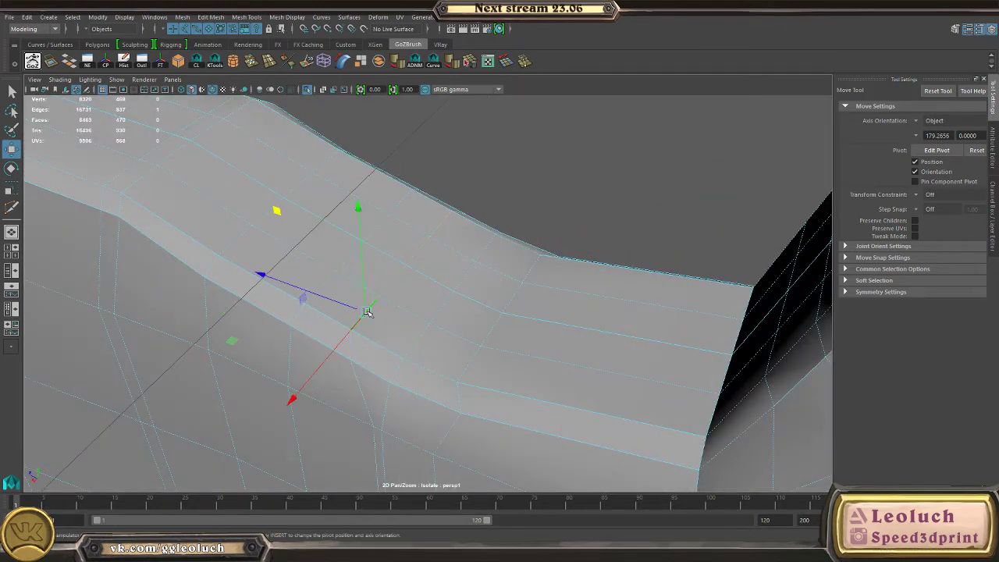
{"action": "left_click", "coordinate": [457, 224], "text": "shift"}
{"action": "left_click", "coordinate": [365, 317]}
{"action": "left_click", "coordinate": [459, 225], "text": "shift"}
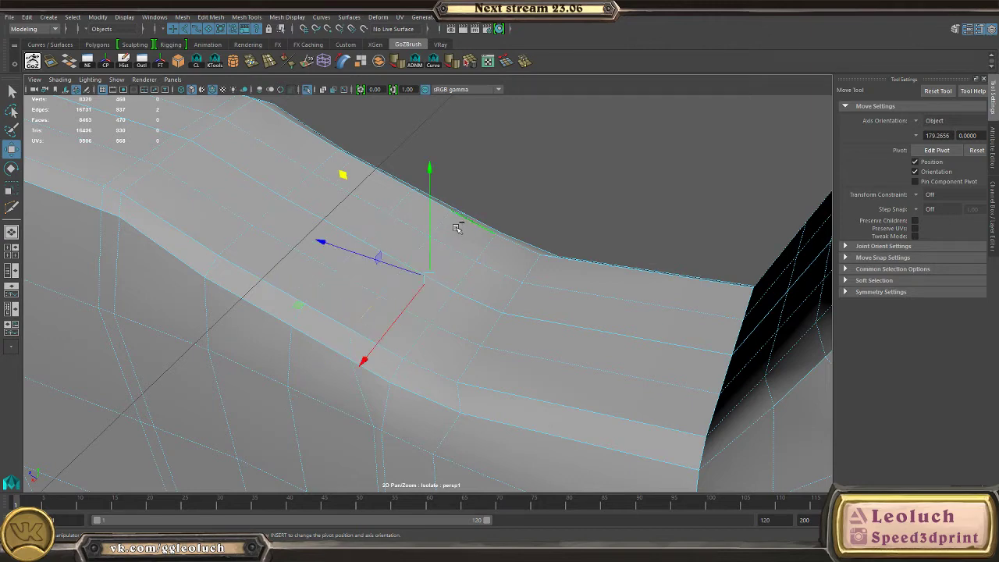
{"action": "left_click", "coordinate": [376, 292]}
{"action": "left_click", "coordinate": [375, 318]}
{"action": "double_click", "coordinate": [451, 228], "text": "shift"}
{"action": "left_click_drag", "start_coordinate": [434, 238], "coordinate": [391, 195], "text": "alt"}
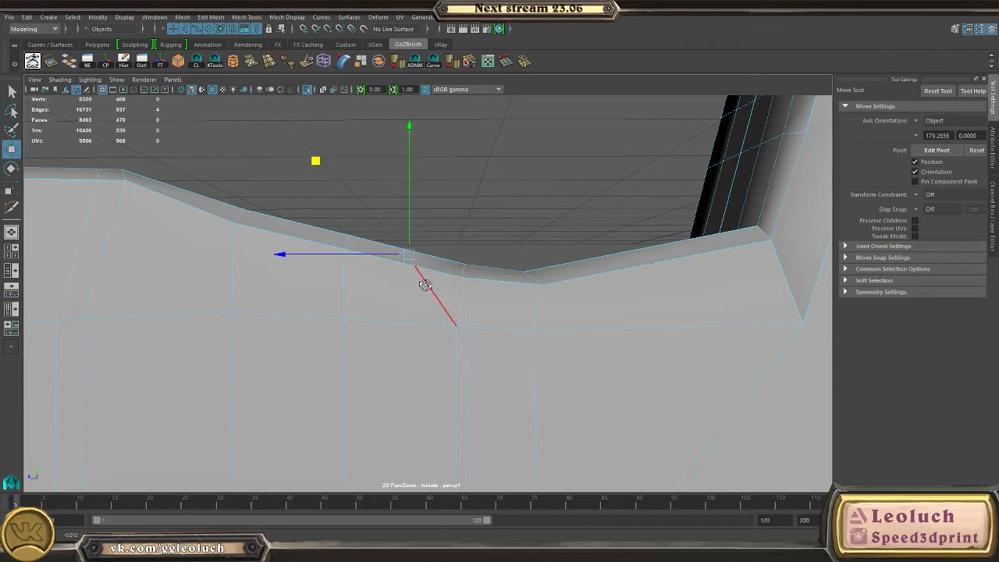
{"action": "left_click_drag", "start_coordinate": [424, 285], "coordinate": [403, 327], "text": "alt"}
{"action": "left_click_drag", "start_coordinate": [447, 297], "coordinate": [286, 254], "text": "alt"}
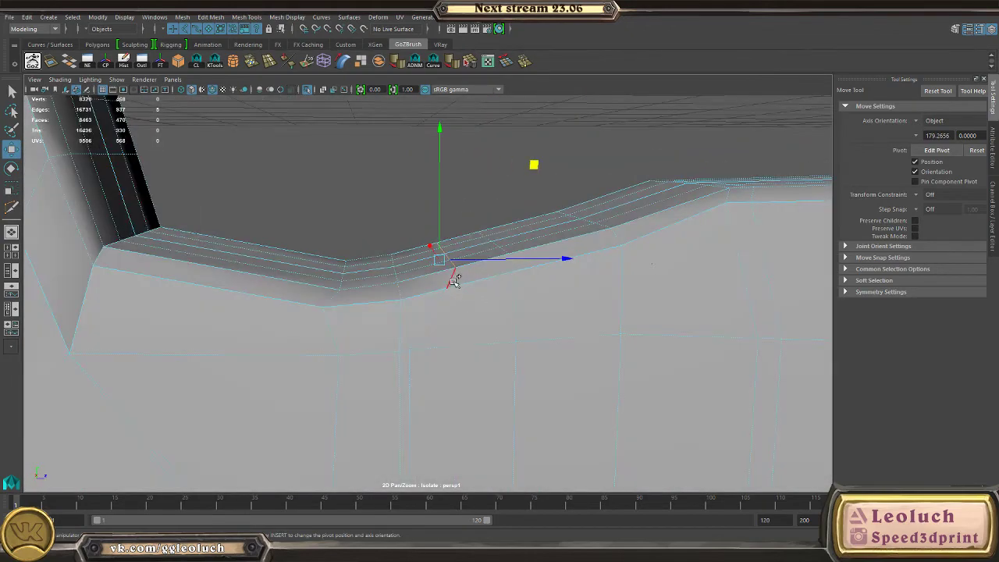
{"action": "left_click", "coordinate": [455, 280], "text": "shift"}
{"action": "left_click_drag", "start_coordinate": [501, 306], "coordinate": [508, 279], "text": "alt"}
{"action": "left_click_drag", "start_coordinate": [538, 167], "coordinate": [540, 170]}
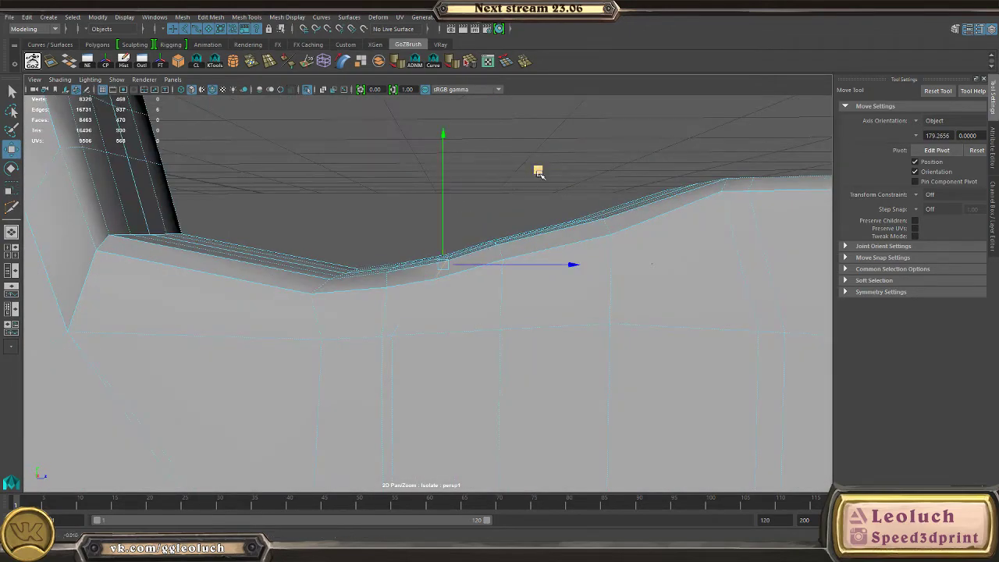
- Lower the six top edges of the next cross loop toward the butt slightly to continue the rounded dip
{"action": "left_click_drag", "start_coordinate": [504, 250], "coordinate": [299, 274], "text": "alt"}
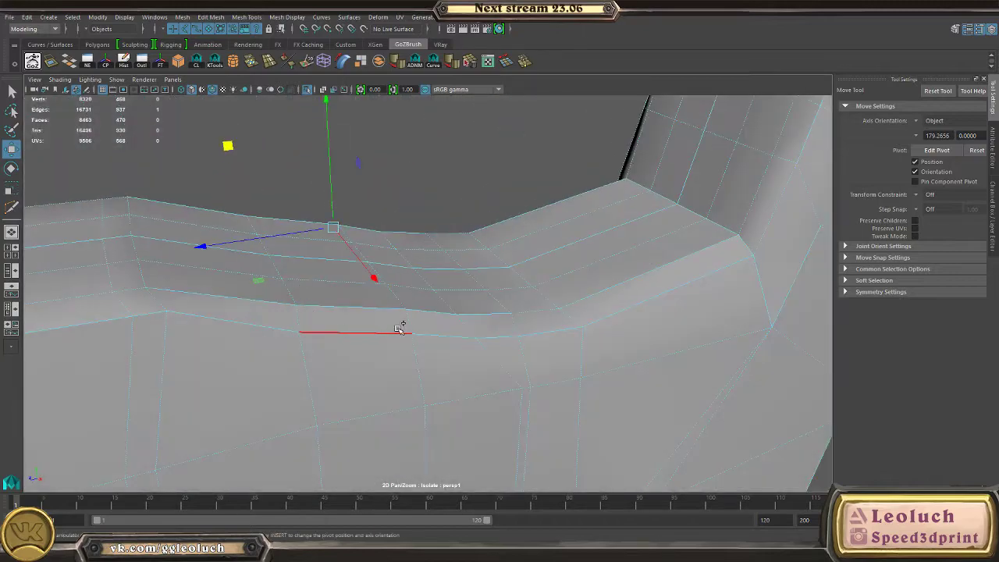
{"action": "left_click_drag", "start_coordinate": [411, 323], "coordinate": [348, 116], "text": "alt"}
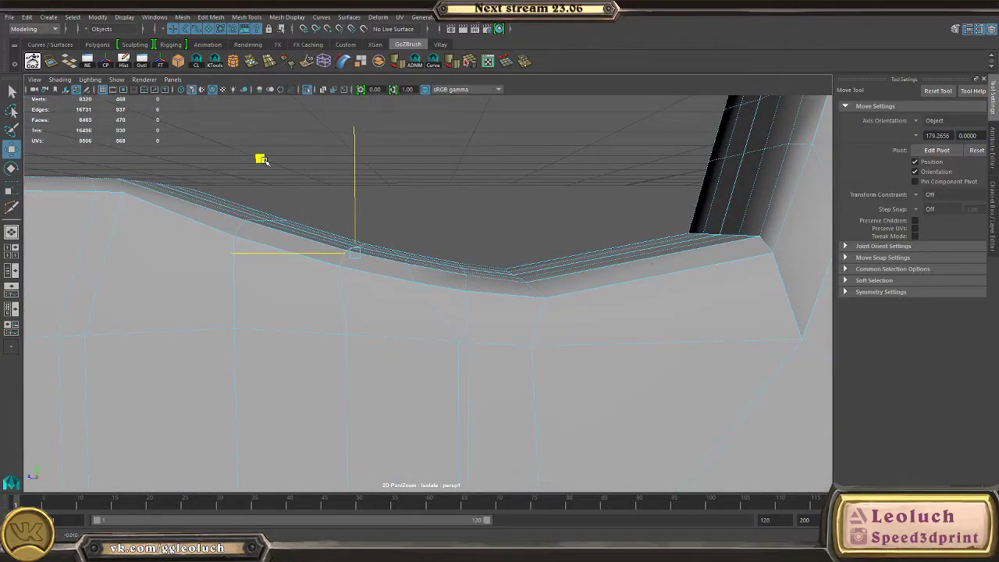
{"action": "right_click_drag", "start_coordinate": [427, 271], "coordinate": [476, 247]}
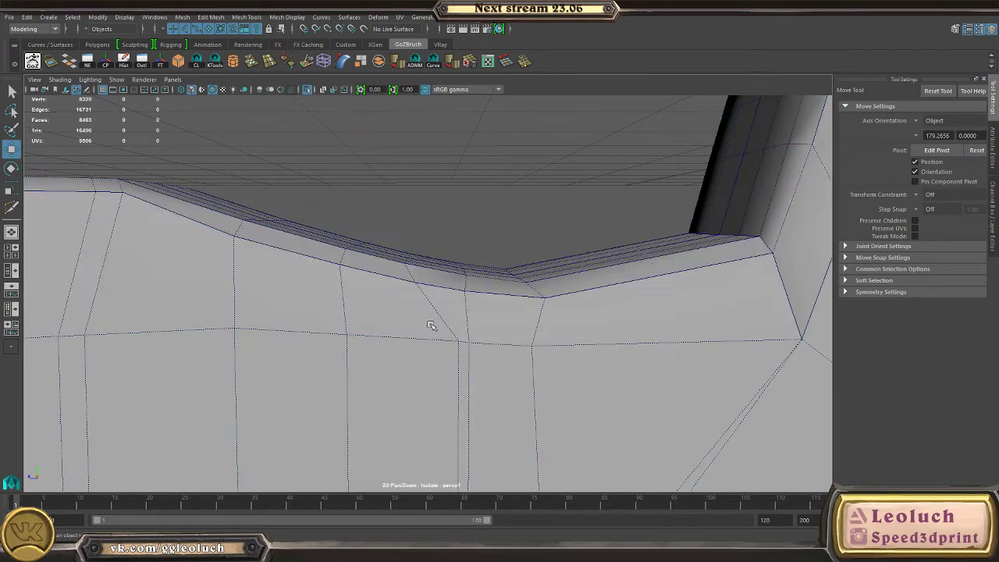
- Examine the curvature of the stock's top dip and side profile in smooth preview, and return to the unsmoothed mesh
{"action": "left_click", "coordinate": [433, 325]}
{"action": "key", "text": "3"}
{"action": "scroll", "coordinate": [439, 325], "scroll_direction": "down", "scroll_amount": 8}
{"action": "left_click", "coordinate": [305, 216]}
{"action": "left_click_drag", "start_coordinate": [305, 217], "coordinate": [341, 290], "text": "alt"}
{"action": "left_click", "coordinate": [336, 316]}
{"action": "key", "text": "1"}
{"action": "scroll", "coordinate": [584, 336], "scroll_direction": "up", "scroll_amount": 6}
{"action": "left_click_drag", "start_coordinate": [584, 336], "coordinate": [575, 368], "text": "alt"}
{"action": "right_click_drag", "start_coordinate": [575, 368], "coordinate": [410, 196], "text": "alt"}
{"action": "key", "text": "3"}
{"action": "key", "text": "1"}
{"action": "left_click_drag", "start_coordinate": [469, 239], "coordinate": [313, 225], "text": "alt"}
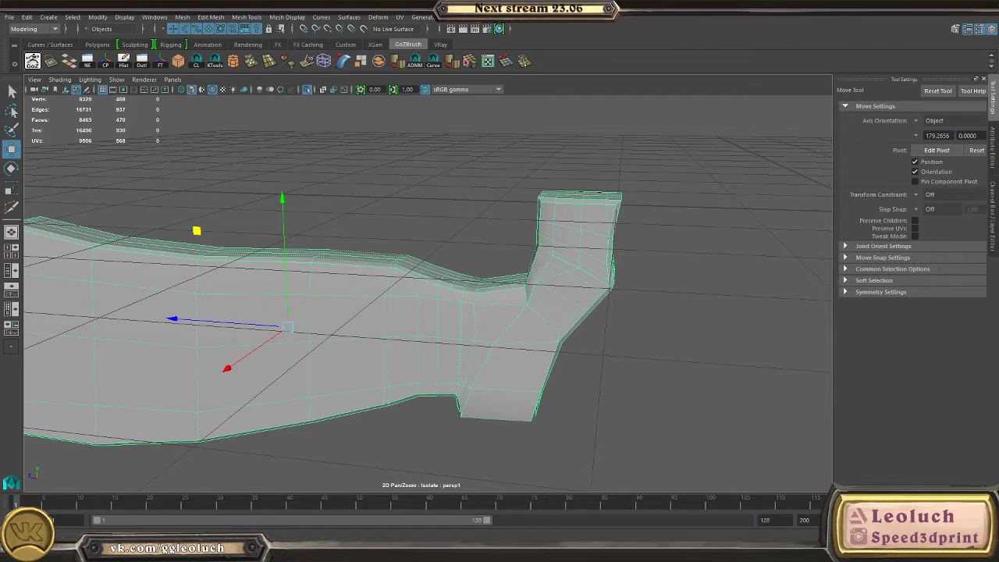
- Inspect the stock's butt, upper edge and underside in both smoothed and unsmoothed display
{"action": "left_click_drag", "start_coordinate": [281, 280], "coordinate": [300, 281], "text": "alt"}
{"action": "middle_click_drag", "start_coordinate": [354, 400], "coordinate": [493, 303], "text": "alt"}
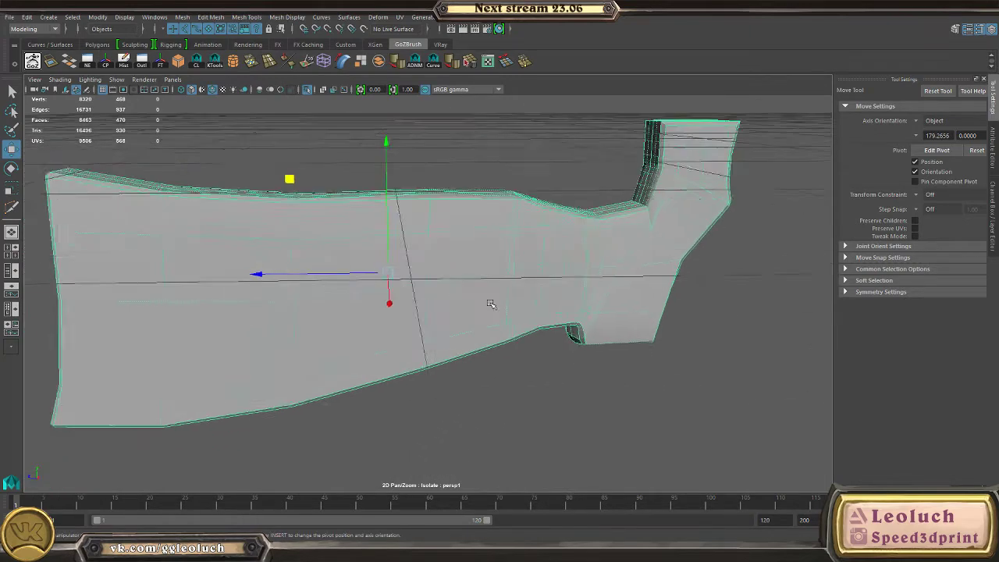
{"action": "left_click_drag", "start_coordinate": [398, 219], "coordinate": [479, 259], "text": "alt"}
{"action": "key", "text": "3"}
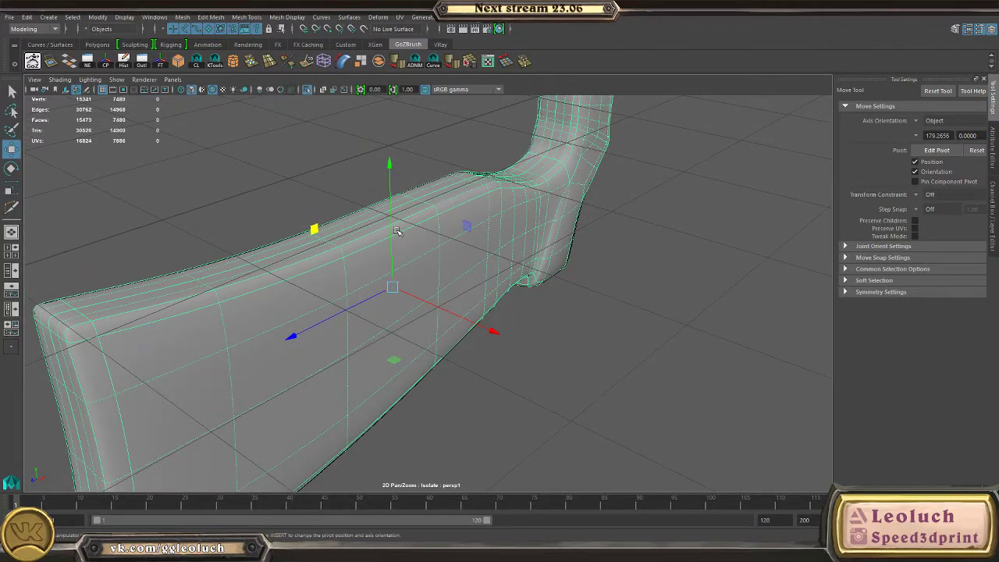
{"action": "left_click_drag", "start_coordinate": [397, 230], "coordinate": [484, 160], "text": "alt"}
{"action": "key", "text": "1"}
{"action": "left_click", "coordinate": [549, 386]}
{"action": "middle_click_drag", "start_coordinate": [547, 392], "coordinate": [487, 293], "text": "alt"}
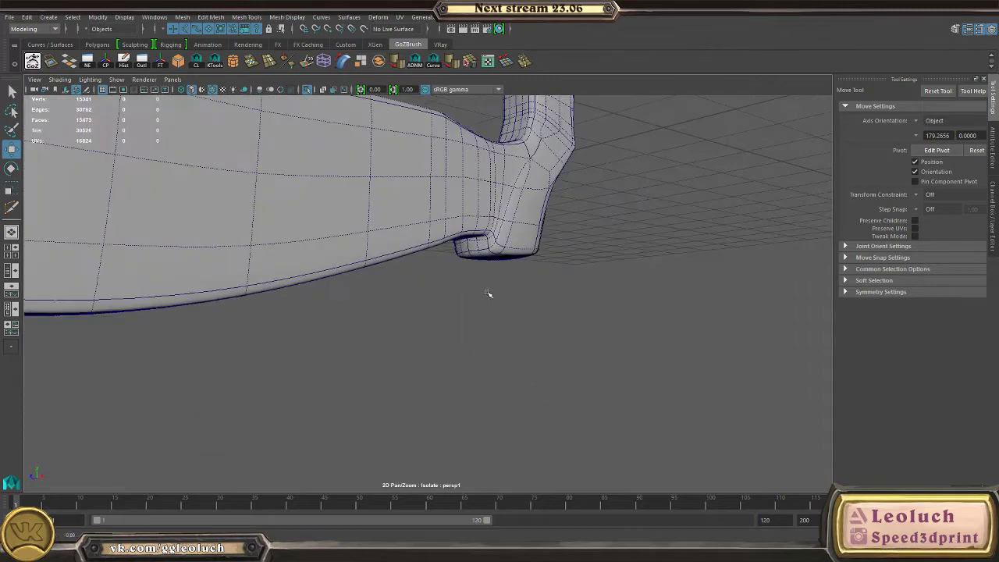
{"action": "left_click_drag", "start_coordinate": [451, 330], "coordinate": [481, 314], "text": "alt"}
{"action": "middle_click_drag", "start_coordinate": [481, 314], "coordinate": [435, 342], "text": "alt"}
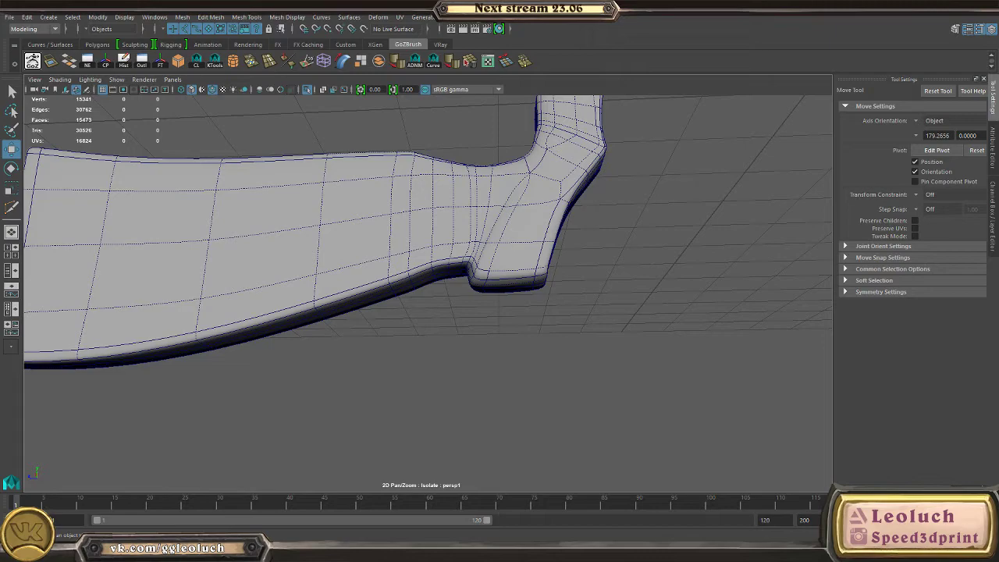
{"action": "left_click_drag", "start_coordinate": [319, 337], "coordinate": [242, 298], "text": "alt"}
{"action": "left_click", "coordinate": [204, 301]}
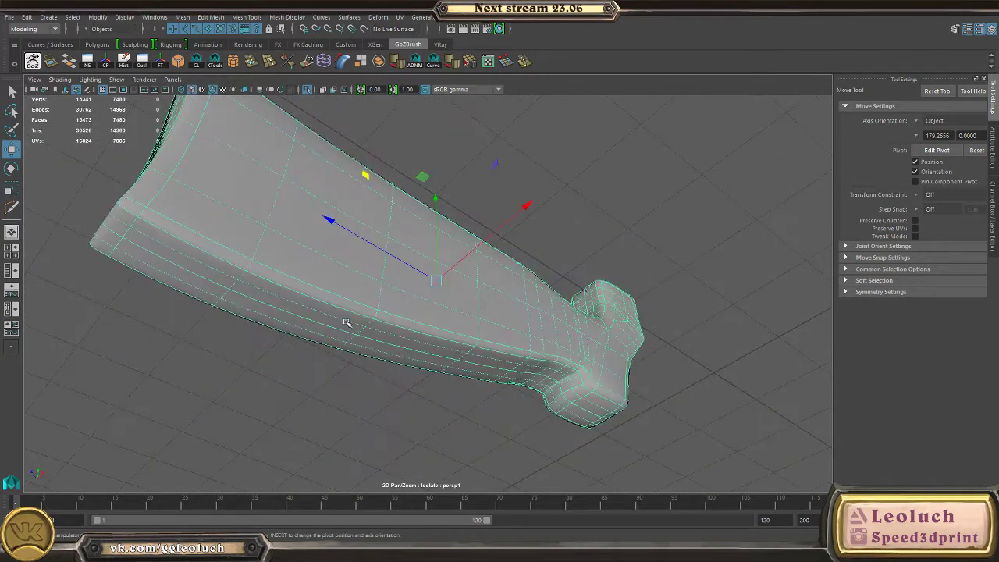
{"action": "key", "text": "1"}
{"action": "left_click_drag", "start_coordinate": [202, 260], "coordinate": [271, 273], "text": "alt"}
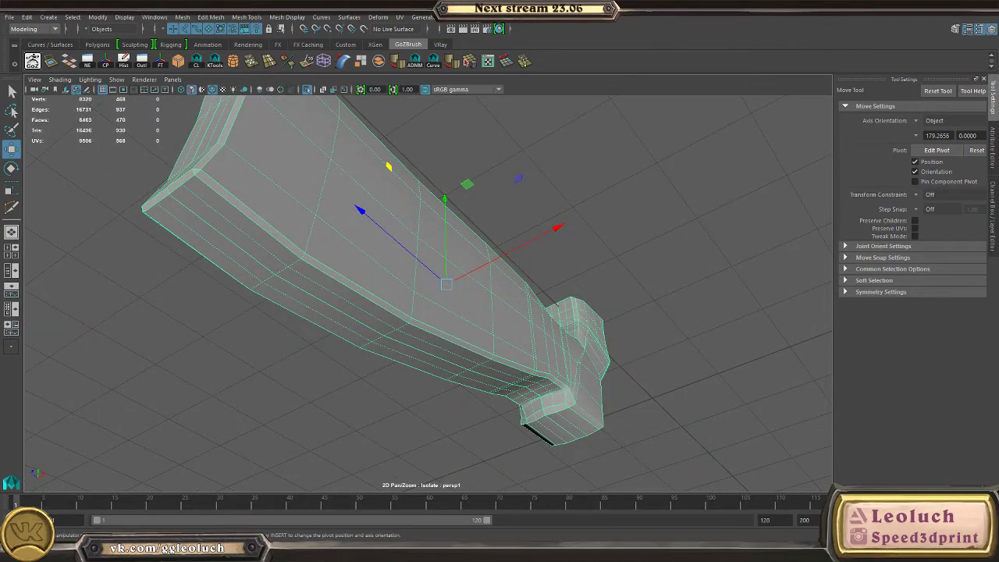
- Select the centre edge loop along the stock's underside and examine where it meets the notch
{"action": "left_click_drag", "start_coordinate": [284, 296], "coordinate": [264, 209], "text": "alt"}
{"action": "right_click_drag", "start_coordinate": [266, 209], "coordinate": [249, 152]}
{"action": "left_click", "coordinate": [289, 202]}
{"action": "left_click_drag", "start_coordinate": [449, 270], "coordinate": [404, 302], "text": "alt"}
{"action": "right_click_drag", "start_coordinate": [403, 301], "coordinate": [591, 310], "text": "alt"}
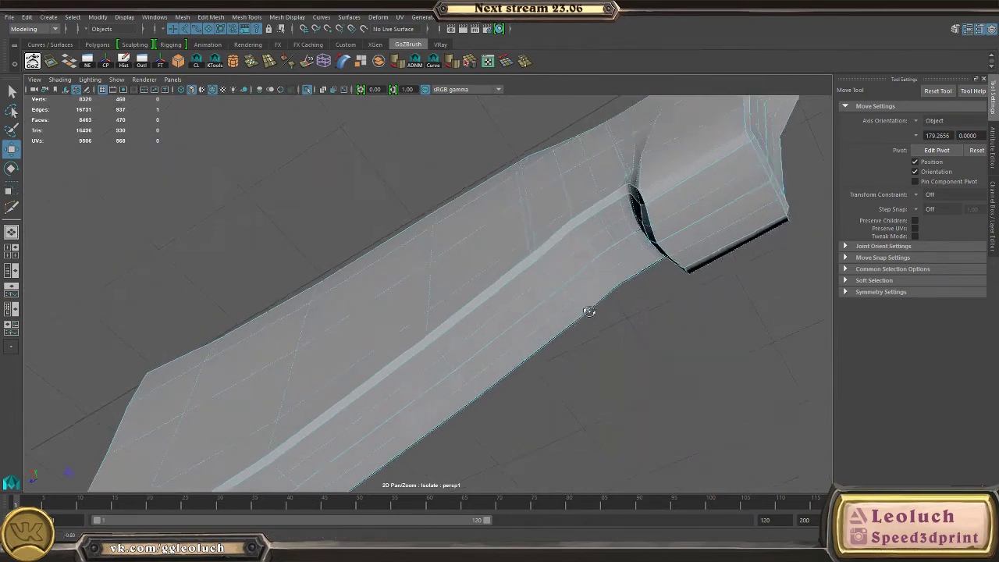
{"action": "left_click_drag", "start_coordinate": [591, 310], "coordinate": [582, 298], "text": "alt"}
{"action": "left_click_drag", "start_coordinate": [594, 223], "coordinate": [668, 264], "text": "alt"}
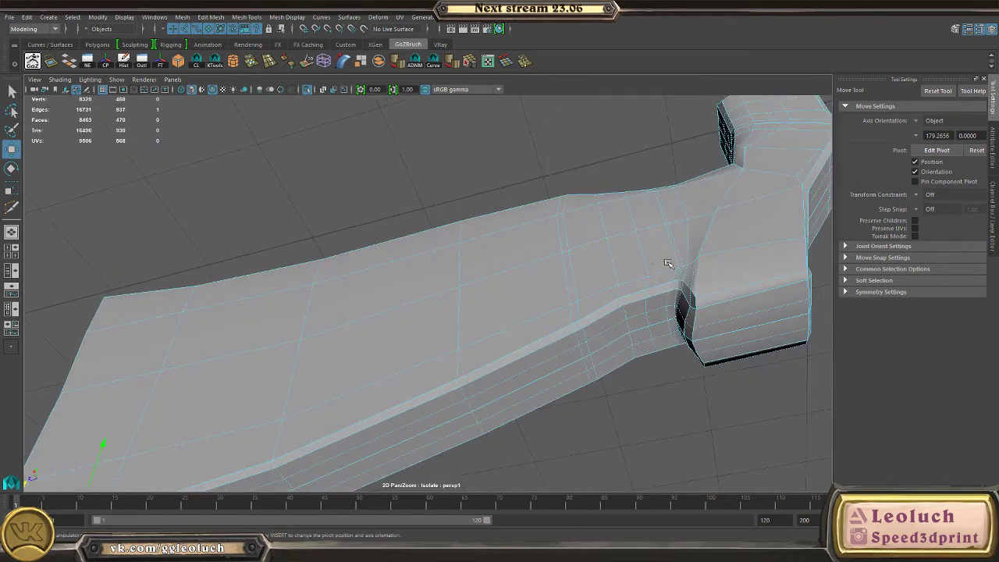
{"action": "double_click", "coordinate": [654, 322], "text": "shift"}
{"action": "left_click_drag", "start_coordinate": [654, 322], "coordinate": [501, 216], "text": "alt"}
{"action": "right_click_drag", "start_coordinate": [502, 216], "coordinate": [744, 392], "text": "alt"}
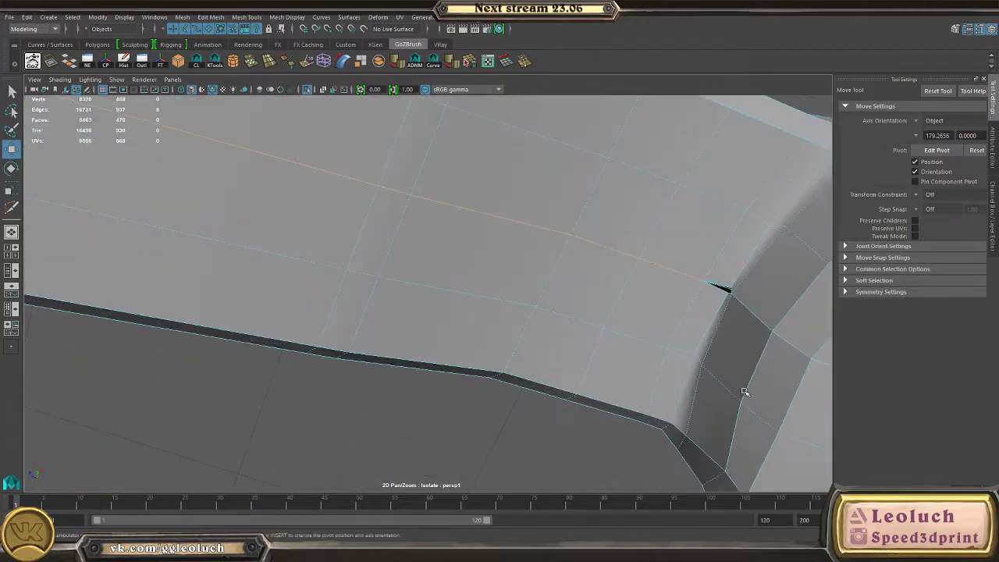
{"action": "right_click_drag", "start_coordinate": [732, 298], "coordinate": [798, 350], "text": "alt"}
{"action": "middle_click_drag", "start_coordinate": [798, 350], "coordinate": [437, 331], "text": "alt"}
{"action": "right_click_drag", "start_coordinate": [437, 332], "coordinate": [665, 423], "text": "alt"}
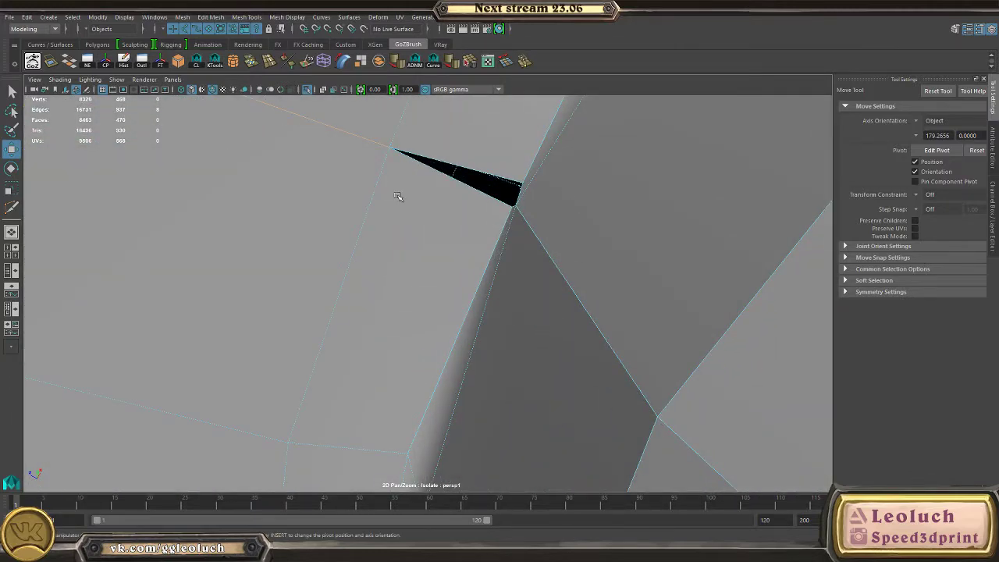
{"action": "right_click_drag", "start_coordinate": [398, 196], "coordinate": [414, 214], "text": "alt"}
{"action": "left_click_drag", "start_coordinate": [414, 214], "coordinate": [286, 263], "text": "alt"}
{"action": "right_click_drag", "start_coordinate": [286, 263], "coordinate": [541, 403], "text": "alt"}
{"action": "left_click_drag", "start_coordinate": [541, 403], "coordinate": [360, 309], "text": "alt"}
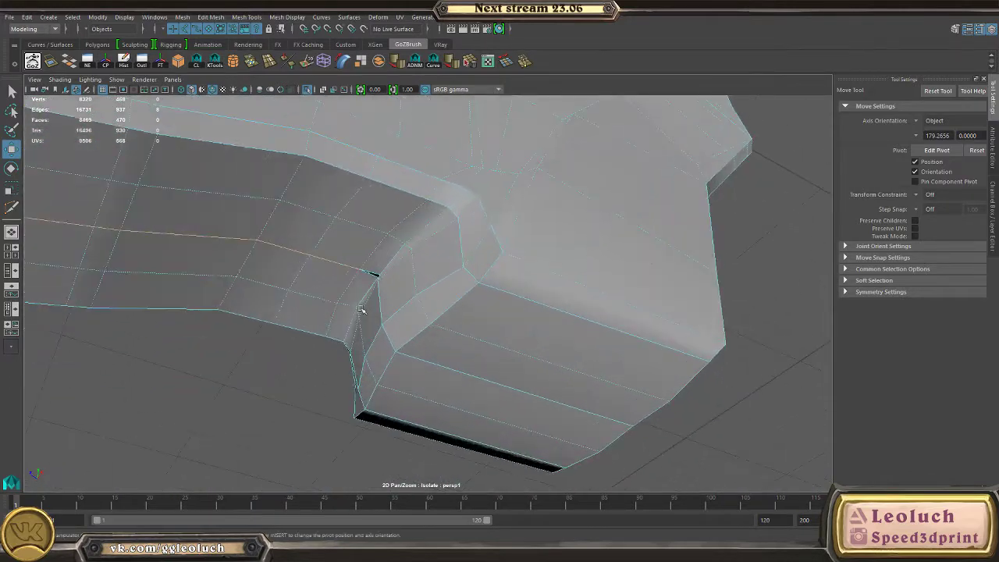
- Delete one half of the stock up to its centre edge loop, starting with the face loop beside the centre line
{"action": "right_click_drag", "start_coordinate": [358, 261], "coordinate": [362, 290]}
{"action": "left_click_drag", "start_coordinate": [361, 290], "coordinate": [397, 278], "text": "alt"}
{"action": "right_click_drag", "start_coordinate": [397, 279], "coordinate": [426, 293], "text": "alt"}
{"action": "left_click", "coordinate": [427, 295]}
{"action": "double_click", "coordinate": [438, 344], "text": "shift"}
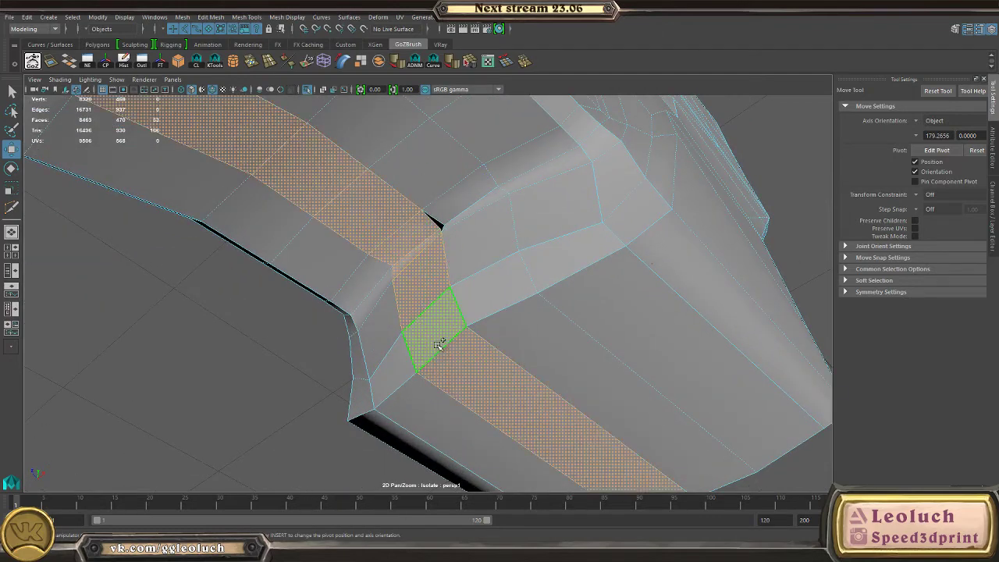
{"action": "key", "text": "Delete"}
{"action": "double_click", "coordinate": [348, 286]}
{"action": "key", "text": "Delete"}
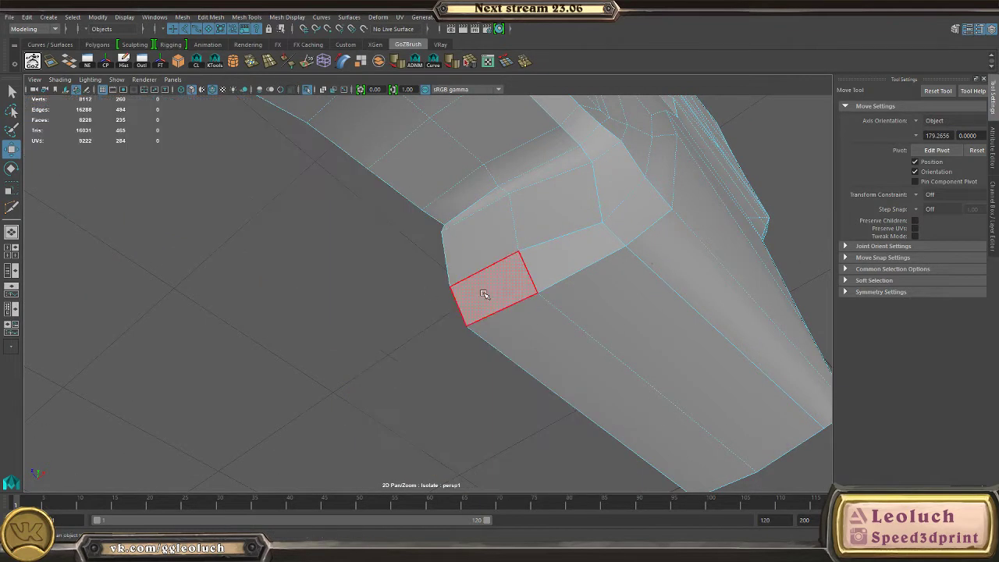
- Snap the displaced vertex at the underside notch sideways into line with the stock's open centre border
{"action": "left_click_drag", "start_coordinate": [484, 294], "coordinate": [619, 344], "text": "alt"}
{"action": "right_click_drag", "start_coordinate": [619, 345], "coordinate": [615, 237]}
{"action": "left_click_drag", "start_coordinate": [636, 390], "coordinate": [533, 300], "text": "alt"}
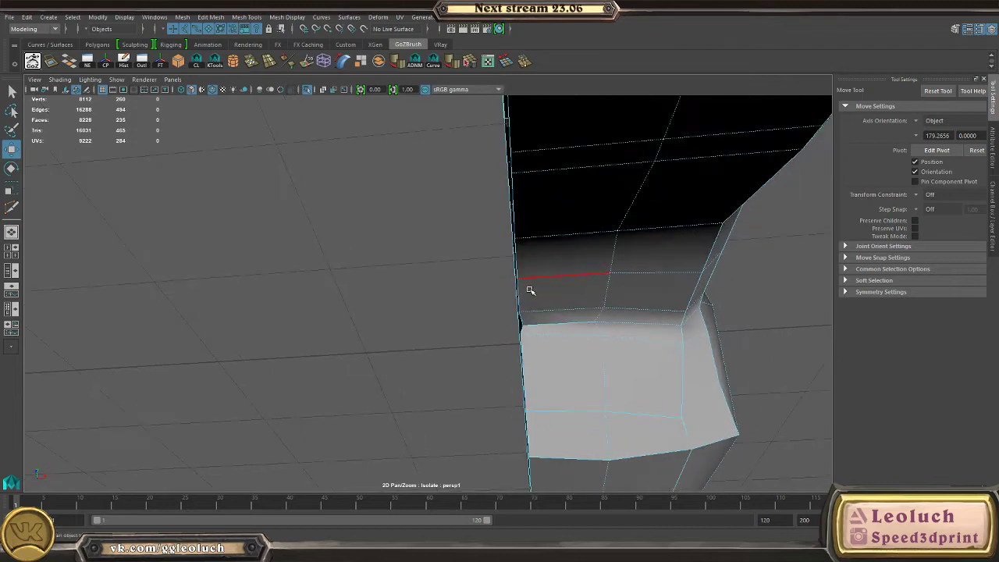
{"action": "right_click_drag", "start_coordinate": [584, 361], "coordinate": [606, 426], "text": "alt"}
{"action": "left_click_drag", "start_coordinate": [606, 426], "coordinate": [579, 352], "text": "alt"}
{"action": "right_click_drag", "start_coordinate": [572, 315], "coordinate": [541, 313]}
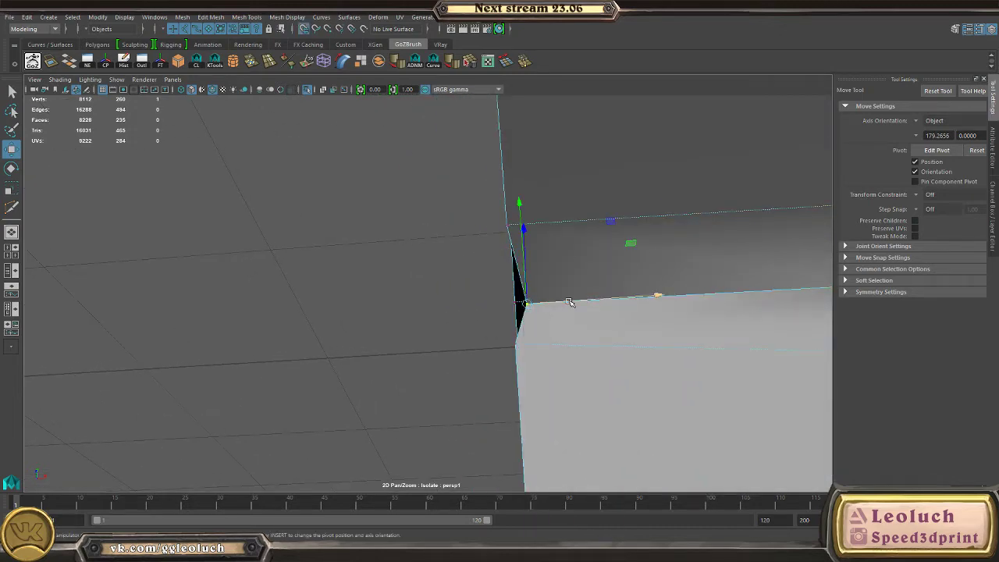
{"action": "left_click_drag", "start_coordinate": [535, 302], "coordinate": [551, 301]}
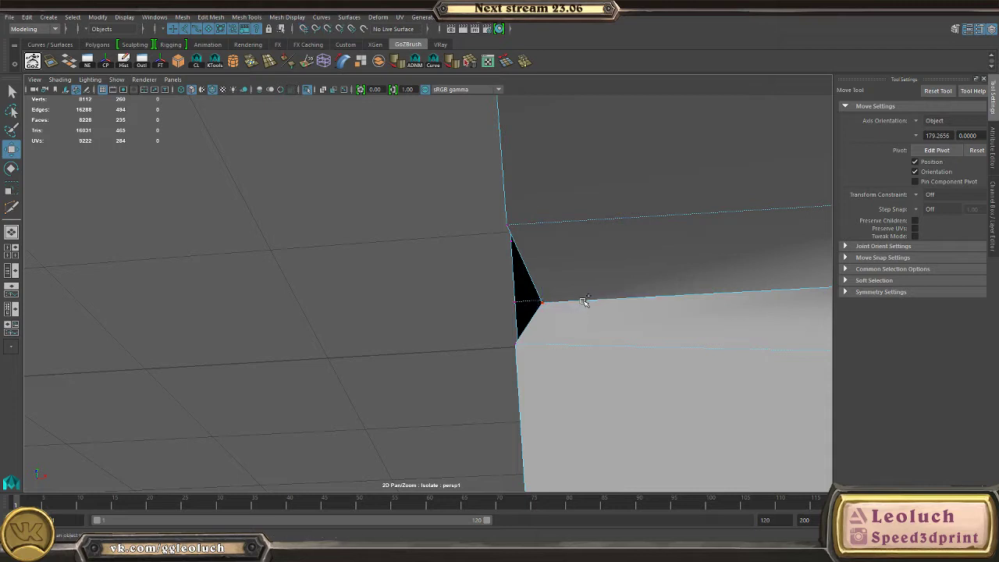
{"action": "left_click_drag", "start_coordinate": [571, 300], "coordinate": [526, 247]}
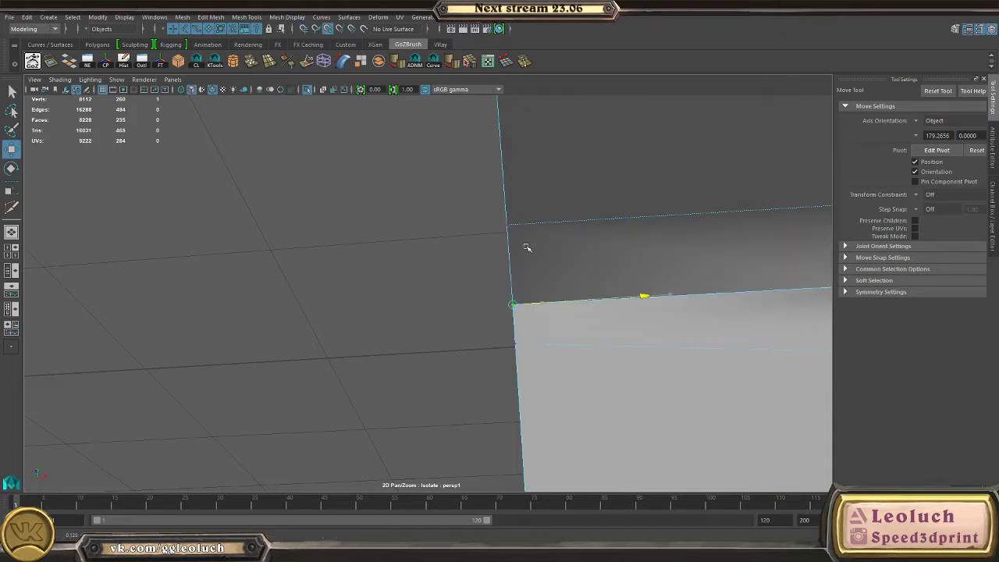
- Select the stock's open centre border edges and scale them flat along the width in the front view
{"action": "right_click_drag", "start_coordinate": [551, 263], "coordinate": [540, 147]}
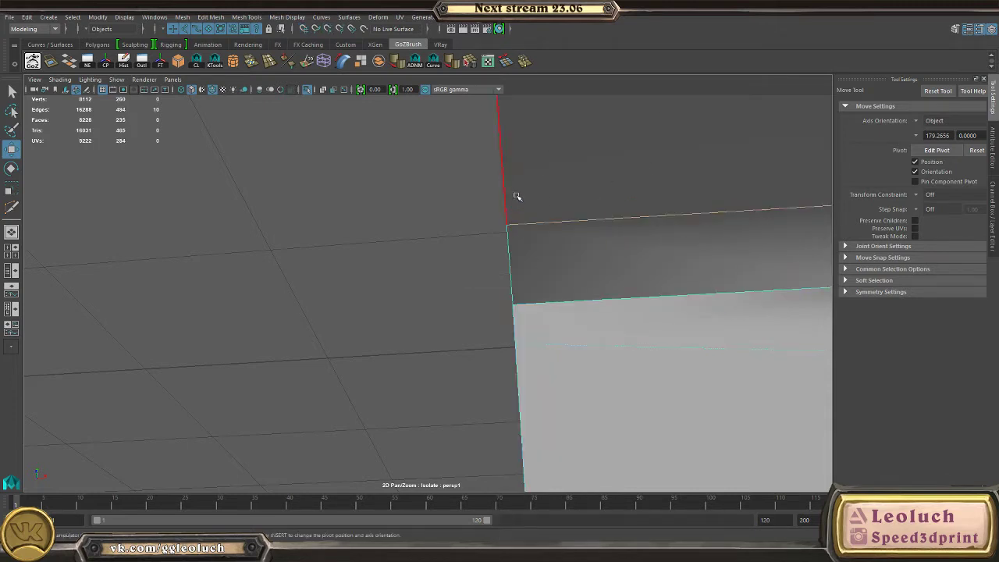
{"action": "key", "text": "space"}
{"action": "key", "text": "space"}
{"action": "key", "text": "r"}
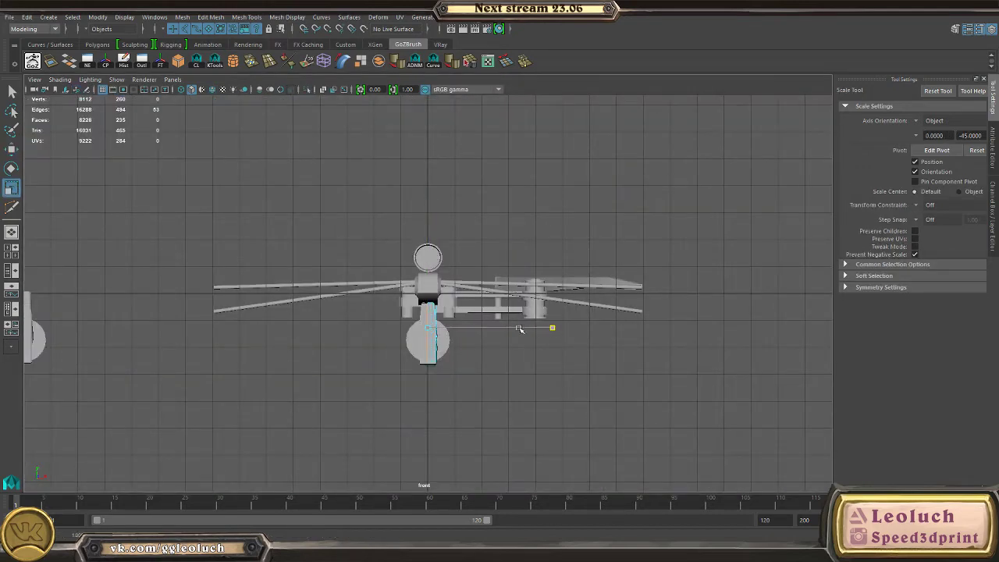
{"action": "key", "text": "w"}
{"action": "right_click_drag", "start_coordinate": [639, 189], "coordinate": [714, 142]}
{"action": "key", "text": "space"}
{"action": "key", "text": "space"}
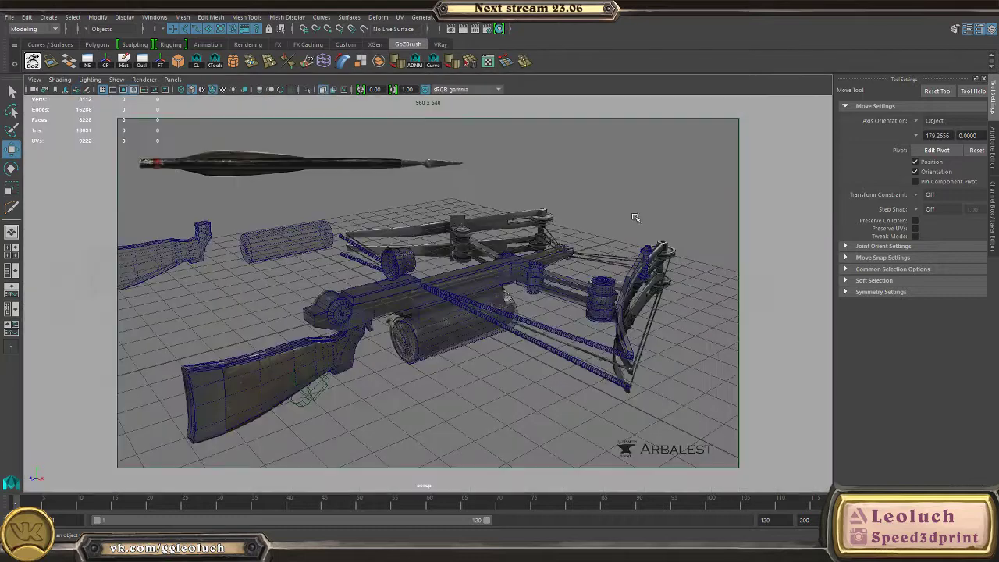
{"action": "key", "text": "space"}
{"action": "key", "text": "space"}
- Mirror the half stock with Mirror Geometry, adjust the direction so the halves merge at the centre, and preview it smoothed
{"action": "right_click_drag", "start_coordinate": [558, 274], "coordinate": [216, 192], "text": "alt"}
{"action": "left_click_drag", "start_coordinate": [215, 192], "coordinate": [336, 266], "text": "alt"}
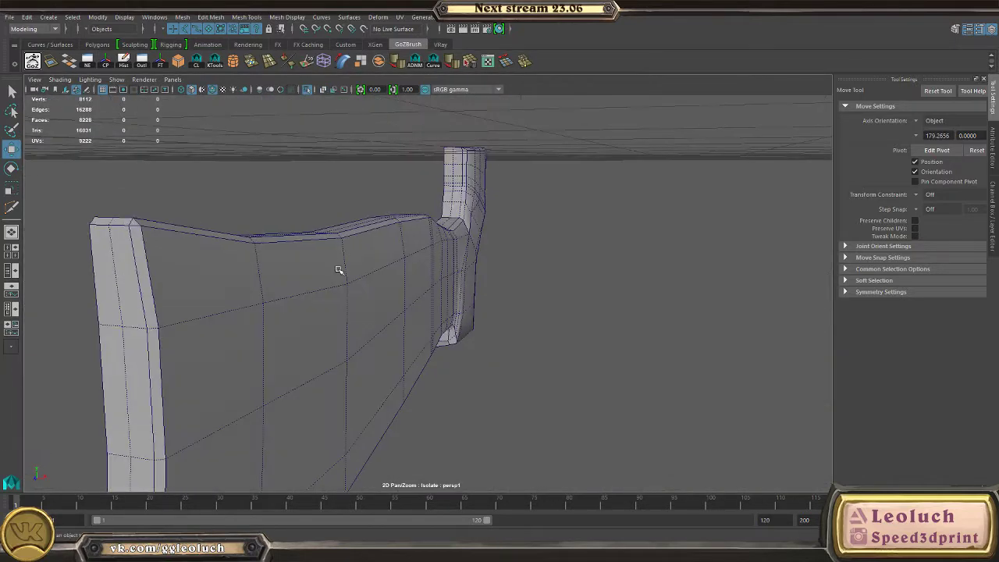
{"action": "left_click", "coordinate": [360, 272]}
{"action": "left_click", "coordinate": [181, 17]}
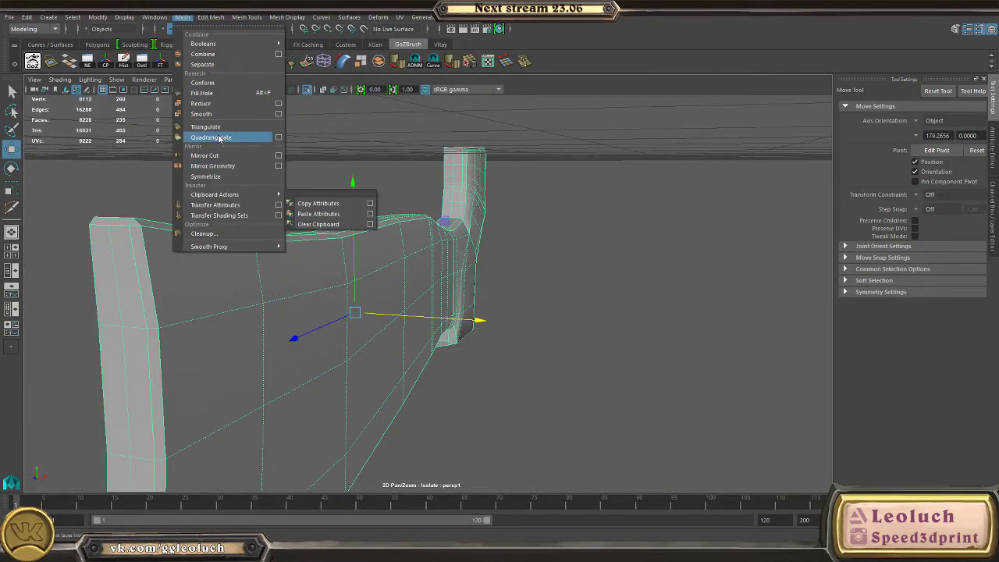
{"action": "left_click", "coordinate": [220, 169]}
{"action": "right_click_drag", "start_coordinate": [460, 261], "coordinate": [373, 269], "text": "alt"}
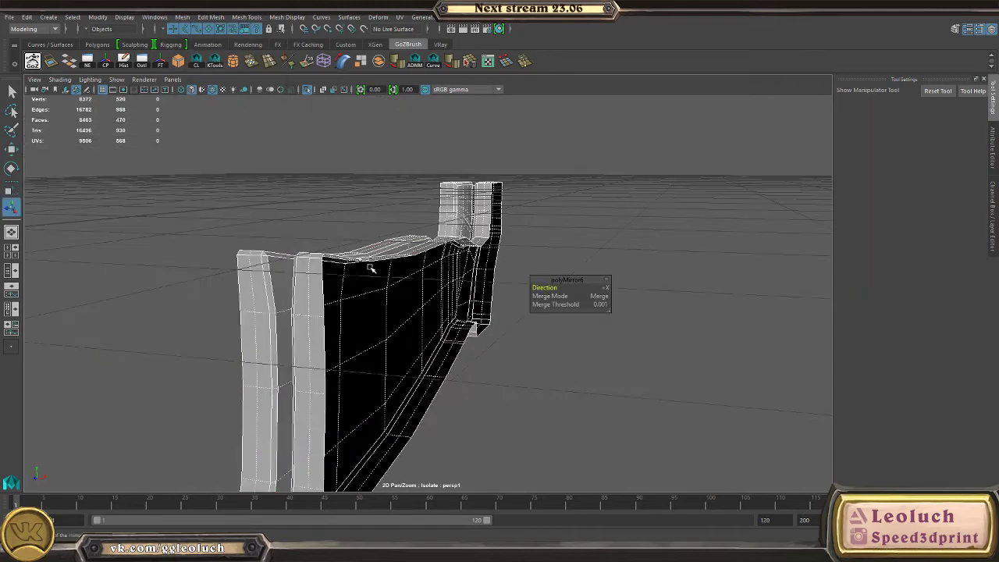
{"action": "mouse_move", "coordinate": [372, 270]}
{"action": "middle_mouse_down"}
{"action": "mouse_move", "coordinate": [389, 270]}
{"action": "mouse_move", "coordinate": [370, 270]}
{"action": "middle_mouse_up"}
{"action": "key", "text": "3"}
{"action": "left_click", "coordinate": [490, 380]}
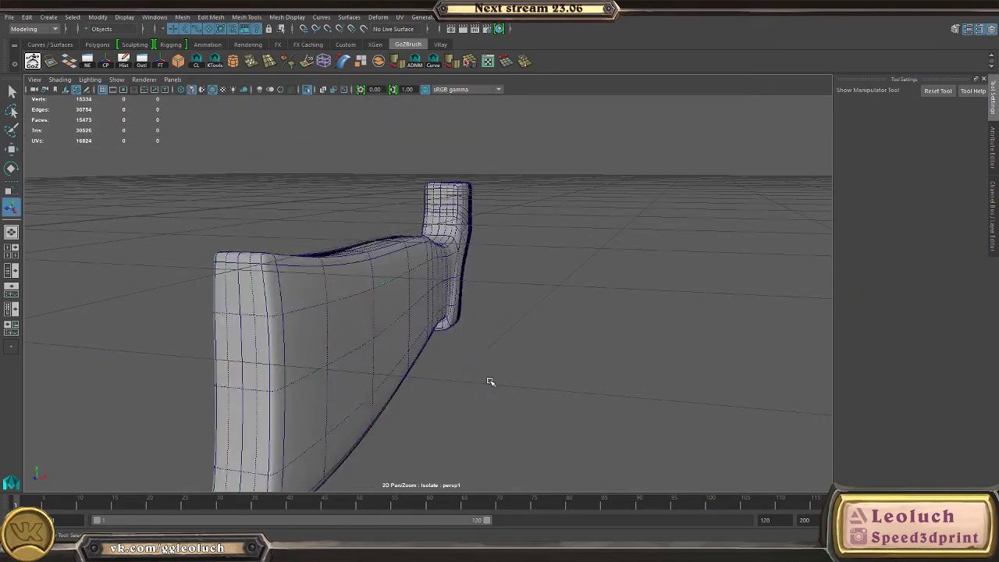
- Examine the mirrored stock's upright end and notch in smooth preview, and return to the unsmoothed mesh
{"action": "left_click_drag", "start_coordinate": [490, 381], "coordinate": [514, 413], "text": "alt"}
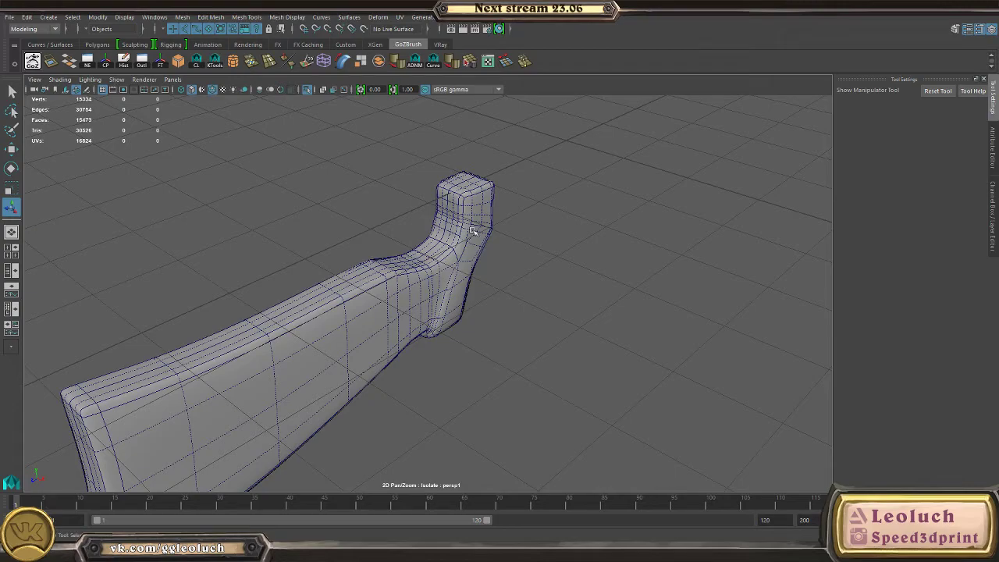
{"action": "left_click_drag", "start_coordinate": [489, 227], "coordinate": [441, 212], "text": "alt"}
{"action": "right_click_drag", "start_coordinate": [442, 211], "coordinate": [593, 333], "text": "alt"}
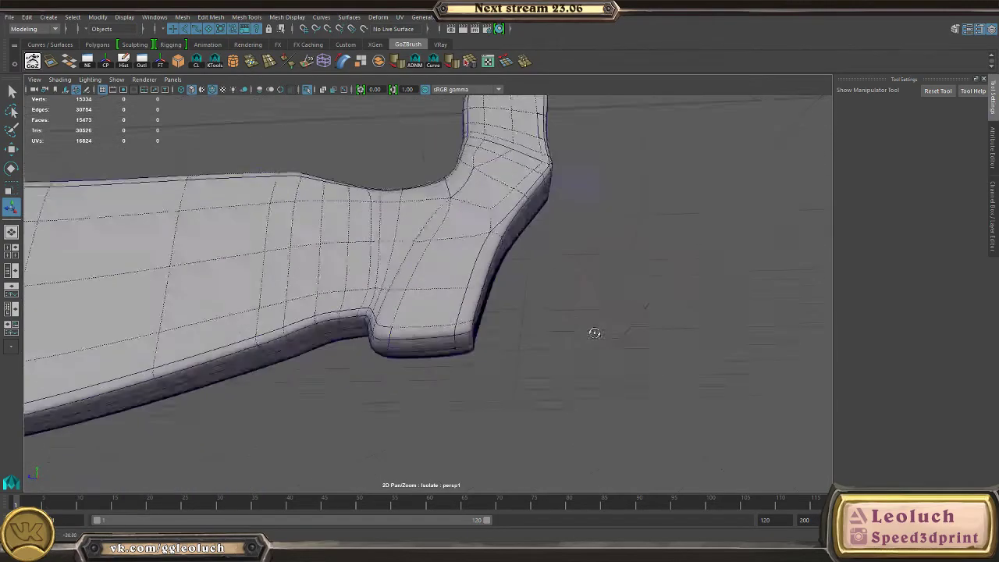
{"action": "left_click_drag", "start_coordinate": [593, 332], "coordinate": [633, 348], "text": "alt"}
{"action": "right_click_drag", "start_coordinate": [633, 348], "coordinate": [533, 385], "text": "alt"}
{"action": "left_click_drag", "start_coordinate": [533, 385], "coordinate": [537, 352], "text": "alt"}
{"action": "left_click", "coordinate": [468, 336]}
{"action": "key", "text": "1"}
{"action": "right_click_drag", "start_coordinate": [537, 352], "coordinate": [569, 379], "text": "alt"}
{"action": "middle_click_drag", "start_coordinate": [569, 379], "coordinate": [402, 422], "text": "alt"}
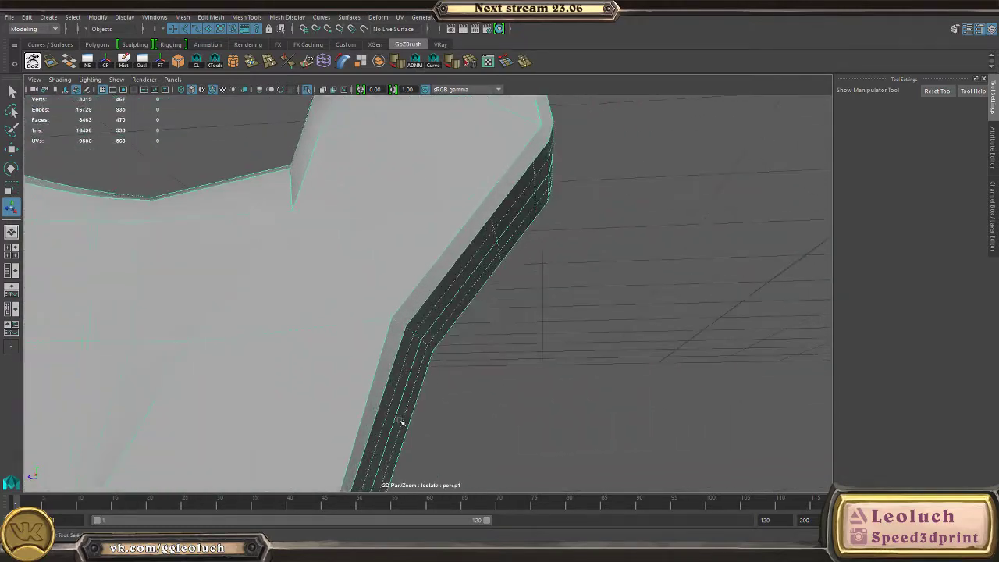
- Merge away the extra vertex at the bend of the narrow face strip below the stock's upright post
{"action": "left_click_drag", "start_coordinate": [401, 422], "coordinate": [412, 300], "text": "alt"}
{"action": "right_click_drag", "start_coordinate": [412, 300], "coordinate": [383, 136]}
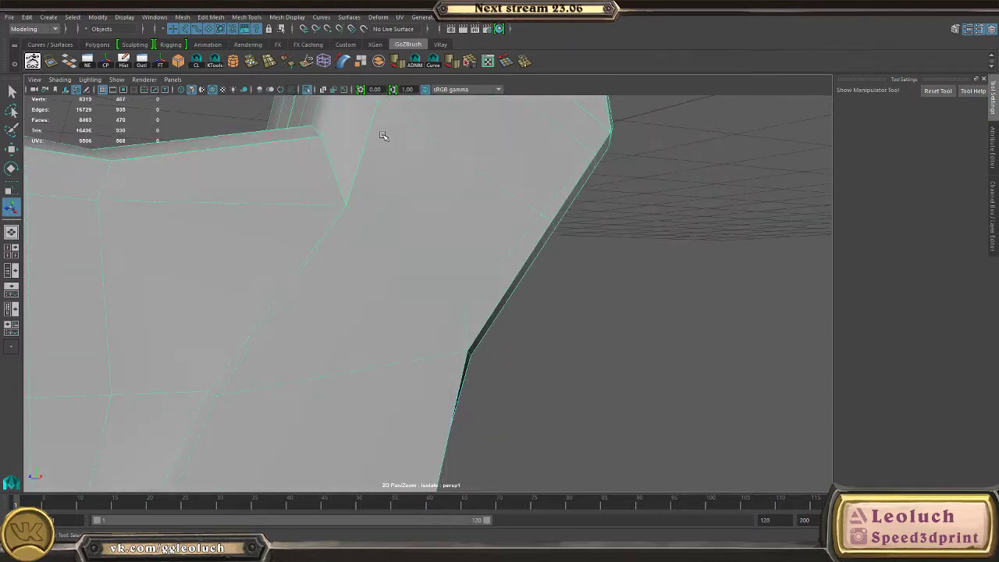
{"action": "left_click", "coordinate": [452, 278]}
{"action": "left_click_drag", "start_coordinate": [472, 263], "coordinate": [365, 287], "text": "alt"}
{"action": "left_click", "coordinate": [511, 288], "text": "shift"}
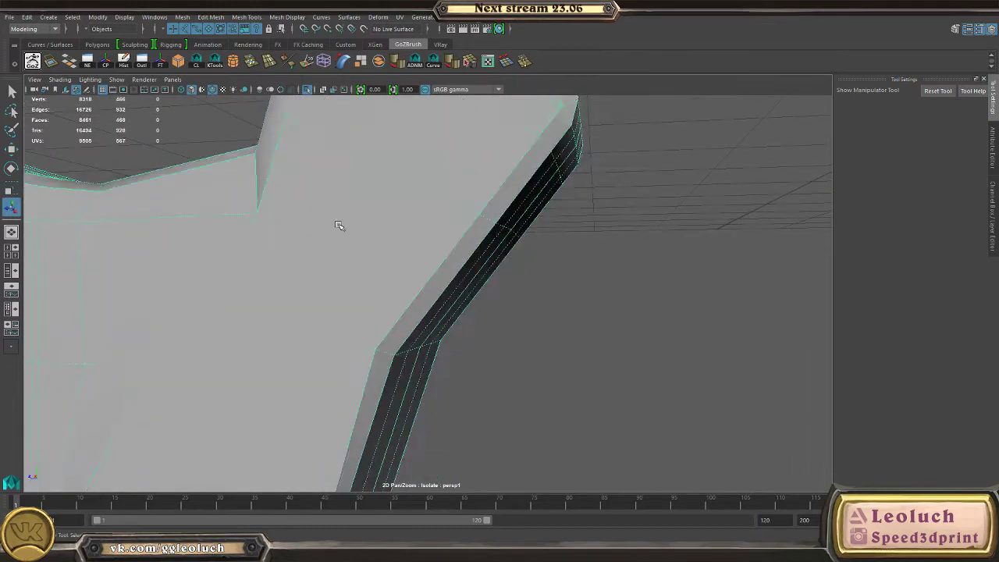
- Cut an edge line across the slanted outer face of the stock's grip end with Multi-Cut, from one side to the other
{"action": "left_click_drag", "start_coordinate": [340, 226], "coordinate": [373, 225], "text": "alt"}
{"action": "right_click_drag", "start_coordinate": [374, 226], "coordinate": [321, 225], "text": "shift"}
{"action": "left_click", "coordinate": [296, 219]}
{"action": "left_click_drag", "start_coordinate": [357, 236], "coordinate": [342, 239], "text": "alt"}
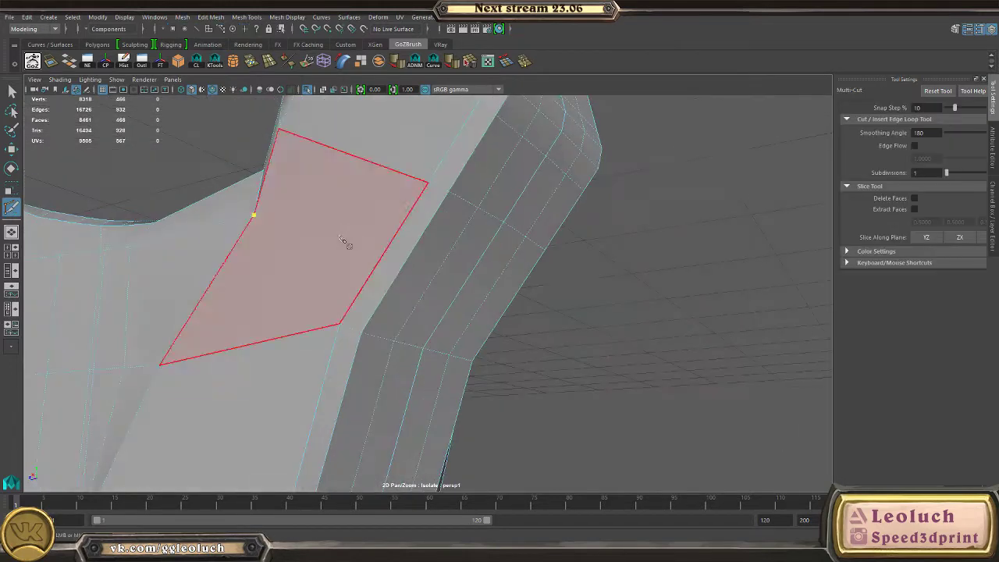
{"action": "left_click_drag", "start_coordinate": [449, 289], "coordinate": [384, 285], "text": "alt"}
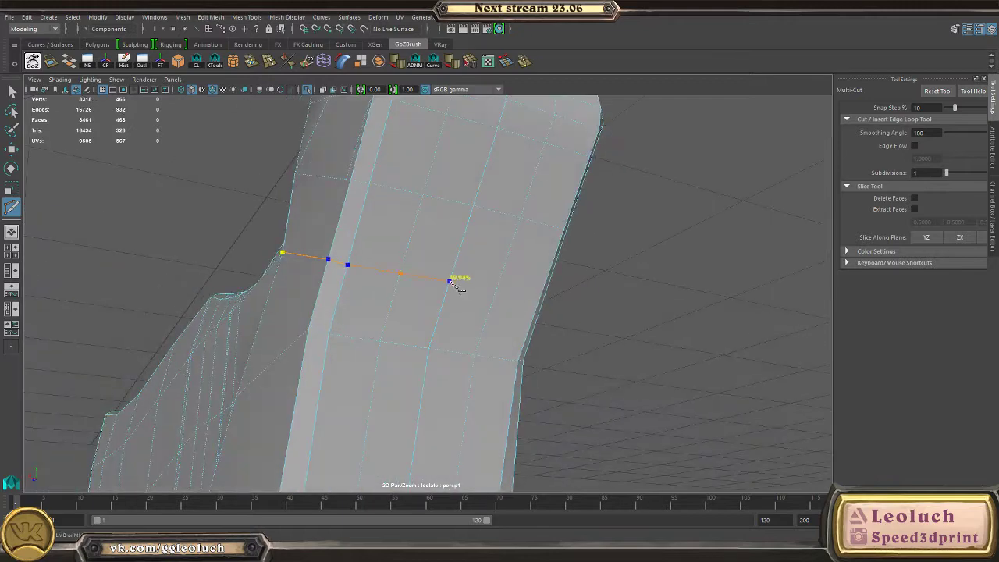
{"action": "left_click", "coordinate": [456, 283]}
{"action": "left_click_drag", "start_coordinate": [549, 305], "coordinate": [418, 291], "text": "alt"}
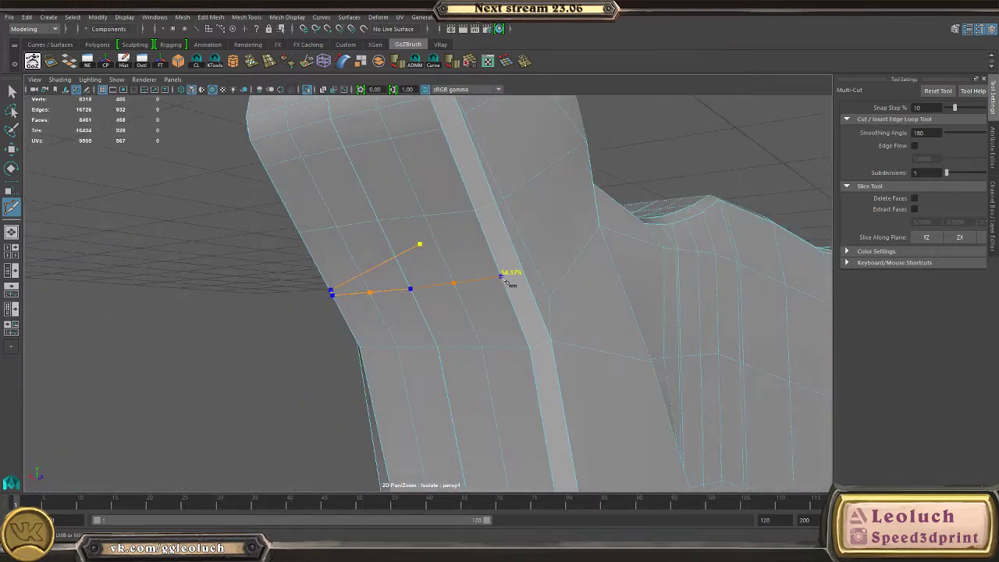
{"action": "left_click", "coordinate": [504, 278]}
{"action": "left_click_drag", "start_coordinate": [503, 279], "coordinate": [661, 235], "text": "alt"}
{"action": "key", "text": "w"}
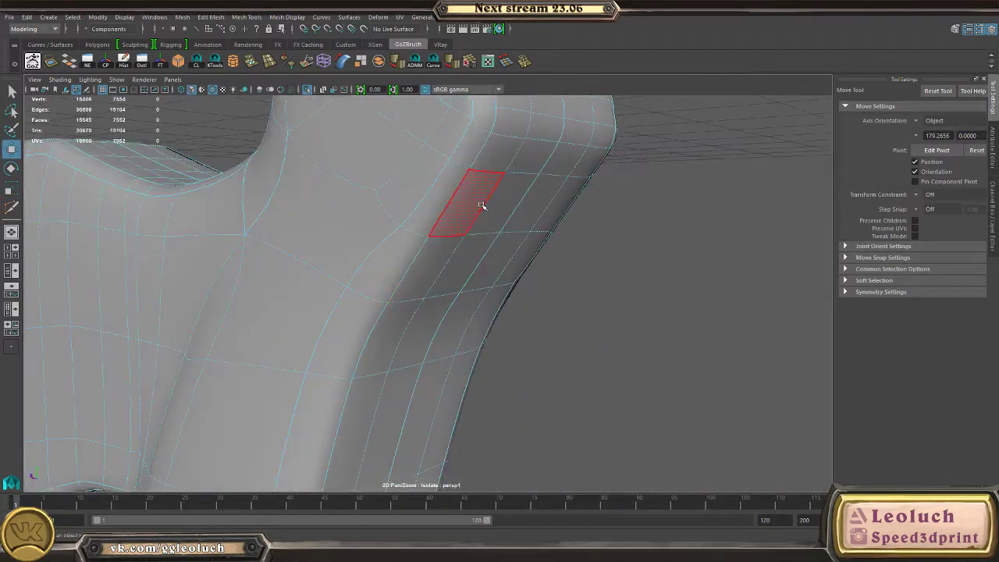
- Examine the stock's grip end and its lower lip from several sides, comparing smoothed and unsmoothed display
{"action": "scroll", "coordinate": [468, 219], "scroll_direction": "up", "scroll_amount": 3}
{"action": "left_click_drag", "start_coordinate": [144, 207], "coordinate": [273, 225], "text": "alt"}
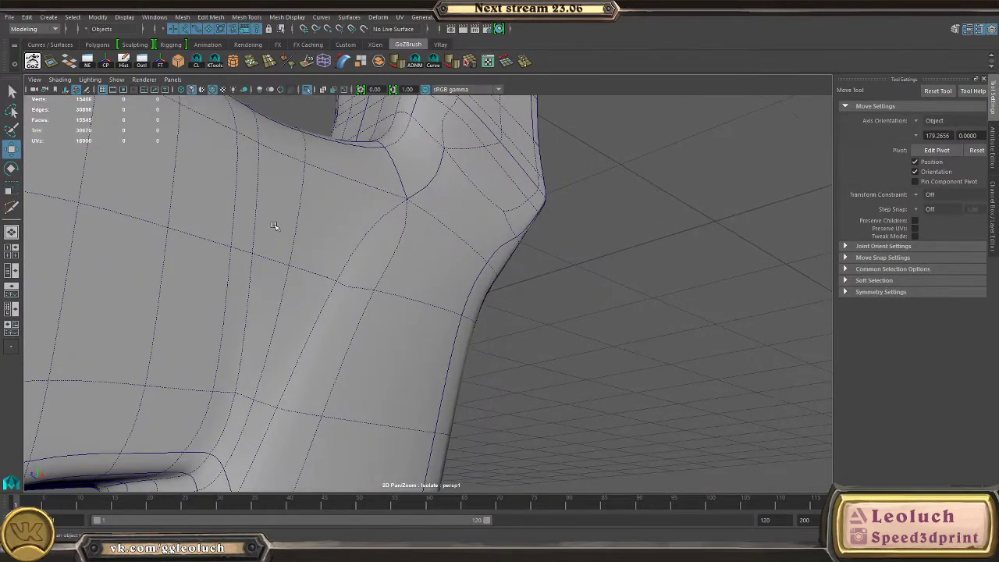
{"action": "left_click", "coordinate": [466, 289]}
{"action": "key", "text": "1"}
{"action": "left_click_drag", "start_coordinate": [611, 301], "coordinate": [468, 309], "text": "alt"}
{"action": "middle_click_drag", "start_coordinate": [468, 309], "coordinate": [541, 268], "text": "alt"}
{"action": "left_click_drag", "start_coordinate": [542, 268], "coordinate": [528, 241], "text": "alt"}
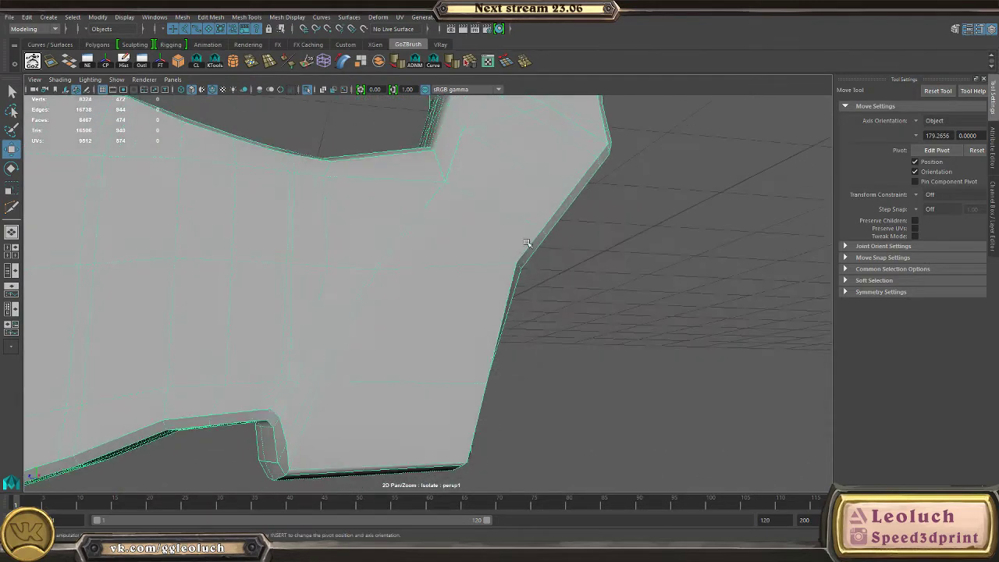
{"action": "middle_click_drag", "start_coordinate": [528, 241], "coordinate": [472, 340], "text": "alt"}
{"action": "right_click_drag", "start_coordinate": [472, 339], "coordinate": [405, 193], "text": "alt"}
{"action": "middle_click_drag", "start_coordinate": [404, 193], "coordinate": [470, 194], "text": "alt"}
{"action": "key", "text": "3"}
{"action": "left_click_drag", "start_coordinate": [528, 256], "coordinate": [728, 361], "text": "alt"}
{"action": "left_click_drag", "start_coordinate": [729, 360], "coordinate": [669, 427]}
{"action": "key", "text": "1"}
{"action": "middle_click_drag", "start_coordinate": [669, 427], "coordinate": [635, 392], "text": "alt"}
{"action": "left_click_drag", "start_coordinate": [635, 393], "coordinate": [161, 362], "text": "alt"}
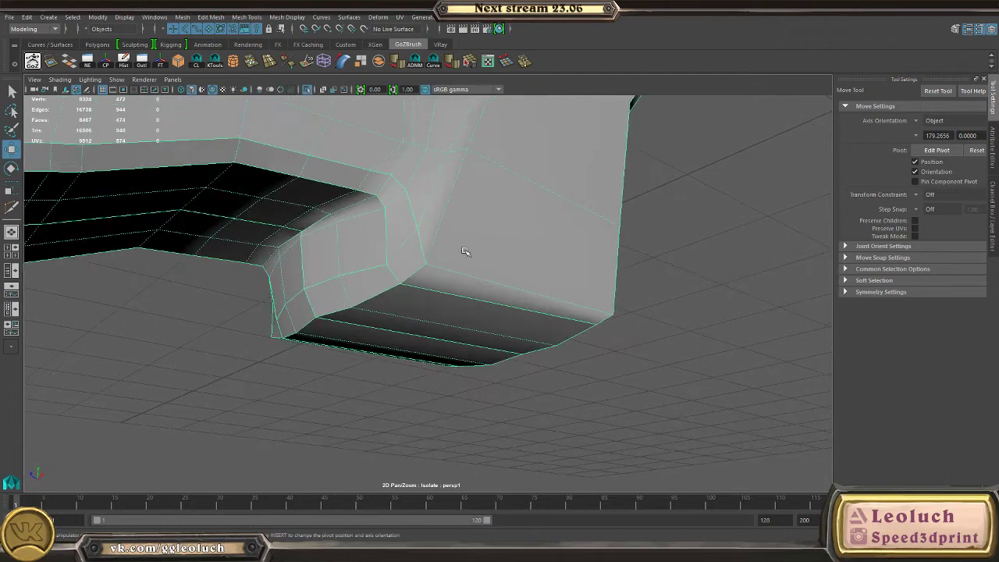
{"action": "left_click_drag", "start_coordinate": [334, 368], "coordinate": [398, 347], "text": "alt"}
{"action": "left_click_drag", "start_coordinate": [445, 267], "coordinate": [486, 322], "text": "alt"}
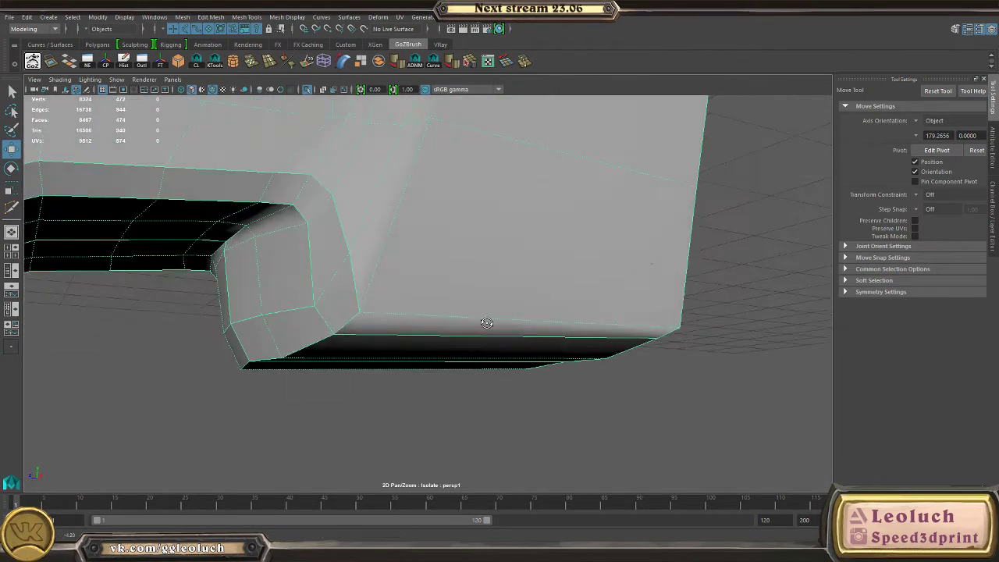
{"action": "left_click_drag", "start_coordinate": [620, 295], "coordinate": [686, 315], "text": "alt"}
{"action": "key", "text": "3"}
{"action": "left_click", "coordinate": [665, 403]}
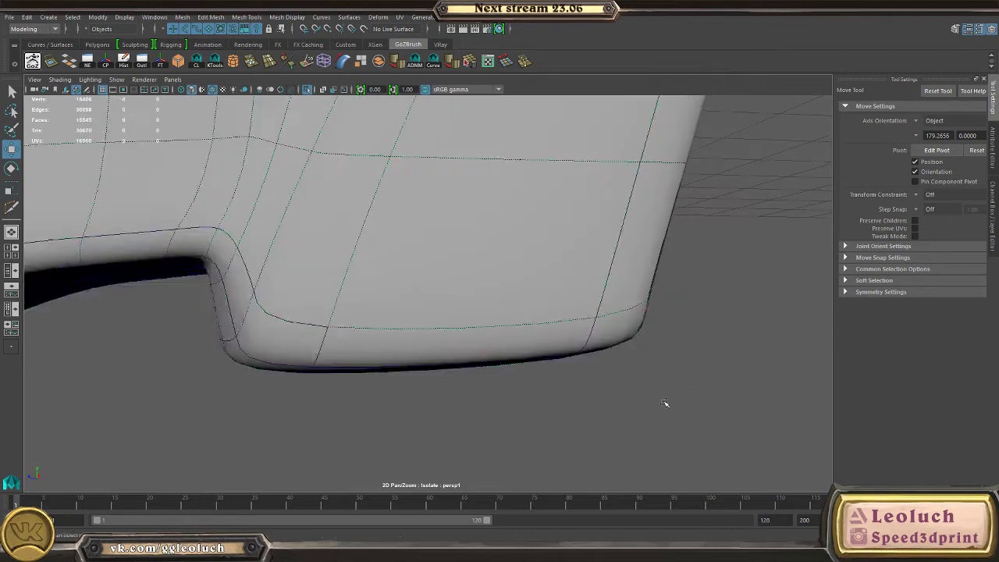
{"action": "left_click_drag", "start_coordinate": [665, 403], "coordinate": [718, 395], "text": "alt"}
{"action": "left_click", "coordinate": [567, 307]}
{"action": "key", "text": "1"}
{"action": "left_click_drag", "start_coordinate": [566, 307], "coordinate": [376, 317], "text": "alt"}
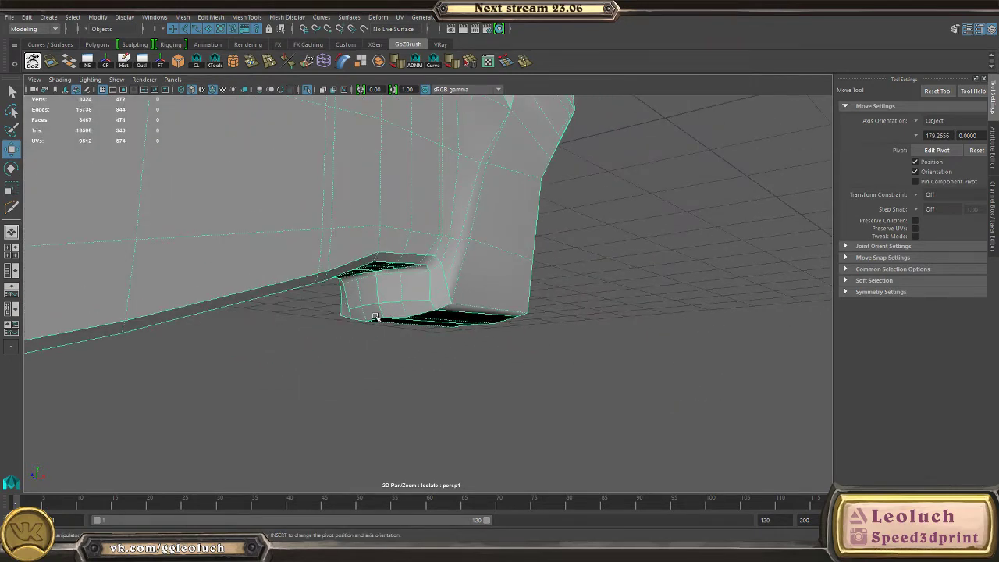
{"action": "key", "text": "3"}
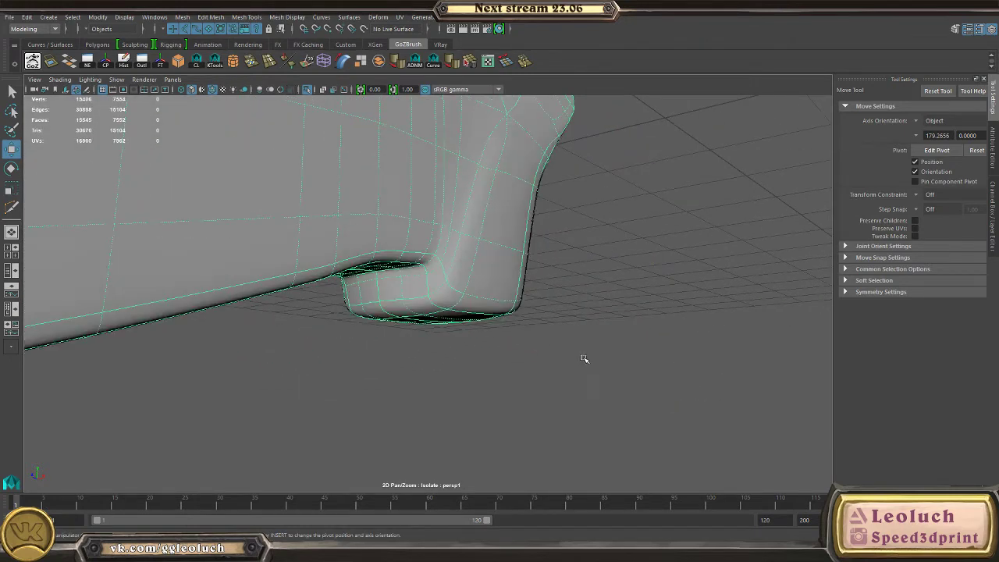
- Examine the overall shape and edge flow of the whole smoothed stock from several angles
{"action": "scroll", "coordinate": [437, 270], "scroll_direction": "down", "scroll_amount": 4}
{"action": "left_click_drag", "start_coordinate": [584, 357], "coordinate": [453, 279], "text": "alt"}
{"action": "left_click", "coordinate": [444, 272]}
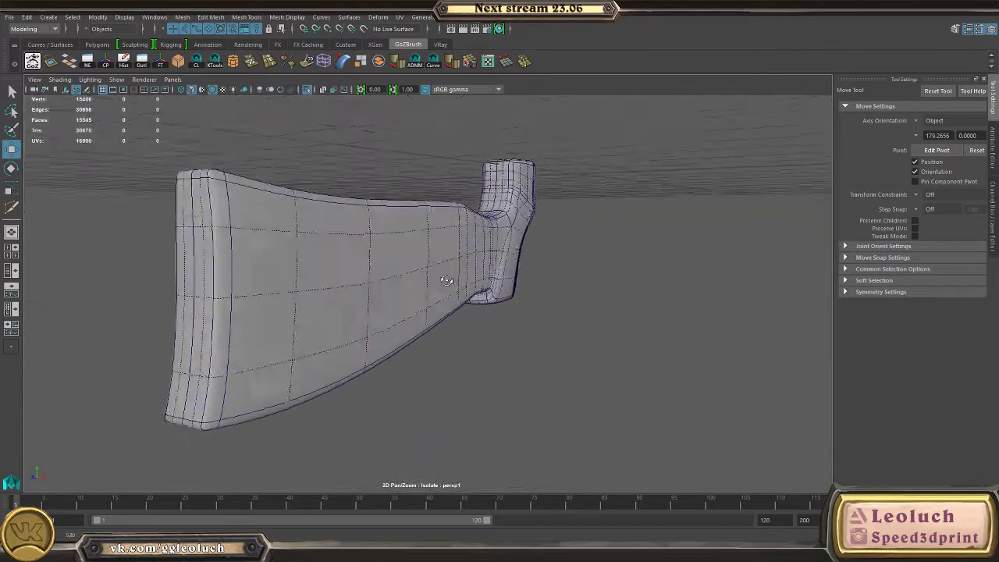
{"action": "right_click_drag", "start_coordinate": [452, 279], "coordinate": [259, 257], "text": "alt"}
{"action": "left_click_drag", "start_coordinate": [259, 257], "coordinate": [252, 249], "text": "alt"}
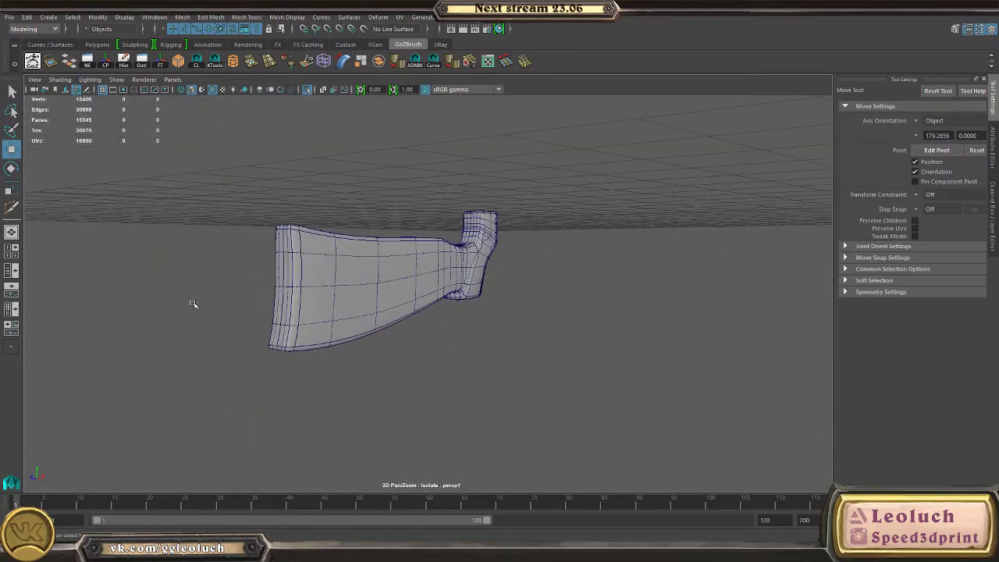
{"action": "left_click_drag", "start_coordinate": [193, 305], "coordinate": [304, 309], "text": "alt"}
{"action": "right_click_drag", "start_coordinate": [305, 309], "coordinate": [406, 335], "text": "alt"}
{"action": "left_click_drag", "start_coordinate": [405, 336], "coordinate": [502, 348], "text": "alt"}
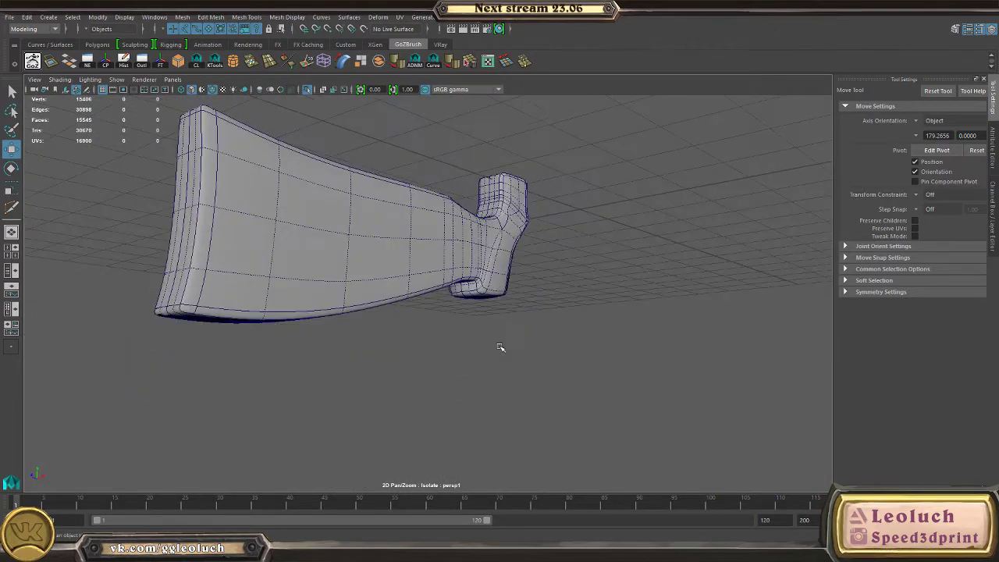
{"action": "right_click_drag", "start_coordinate": [501, 348], "coordinate": [679, 390], "text": "alt"}
{"action": "left_click_drag", "start_coordinate": [678, 391], "coordinate": [727, 389], "text": "alt"}
{"action": "right_click_drag", "start_coordinate": [727, 389], "coordinate": [580, 350], "text": "alt"}
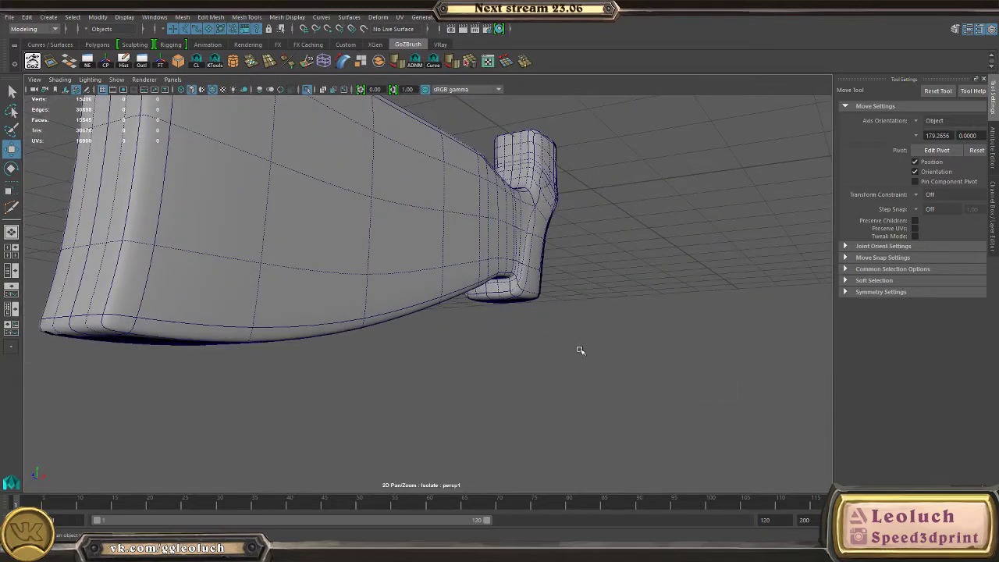
{"action": "left_click_drag", "start_coordinate": [580, 350], "coordinate": [573, 363], "text": "alt"}
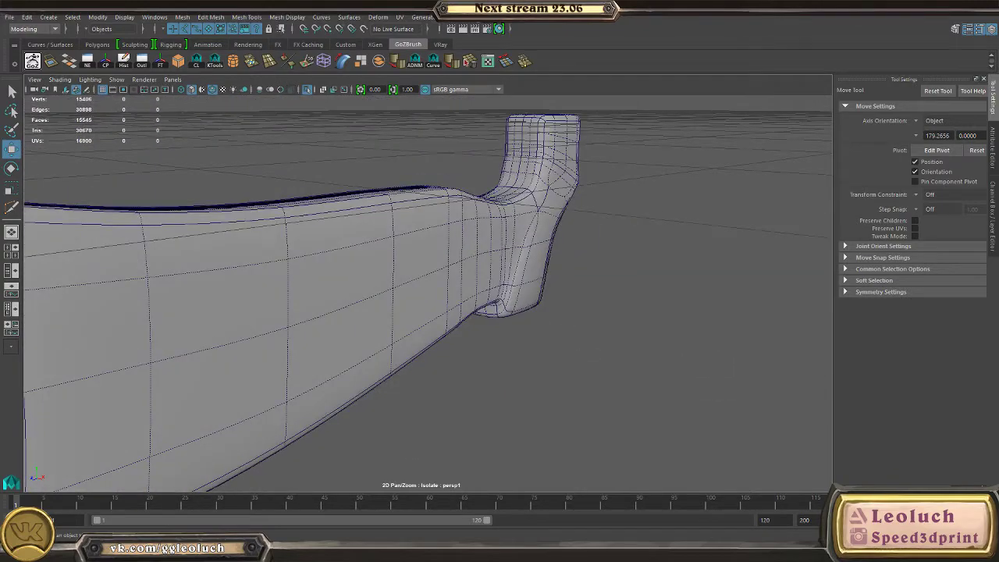
{"action": "left_click_drag", "start_coordinate": [346, 273], "coordinate": [327, 310], "text": "alt"}
{"action": "right_click_drag", "start_coordinate": [326, 311], "coordinate": [292, 314], "text": "alt"}
{"action": "middle_click_drag", "start_coordinate": [292, 314], "coordinate": [453, 297], "text": "alt"}
- Turn off smoothing on the stock, restore the hidden objects, and view the butt plate in isolation
{"action": "left_click", "coordinate": [455, 297]}
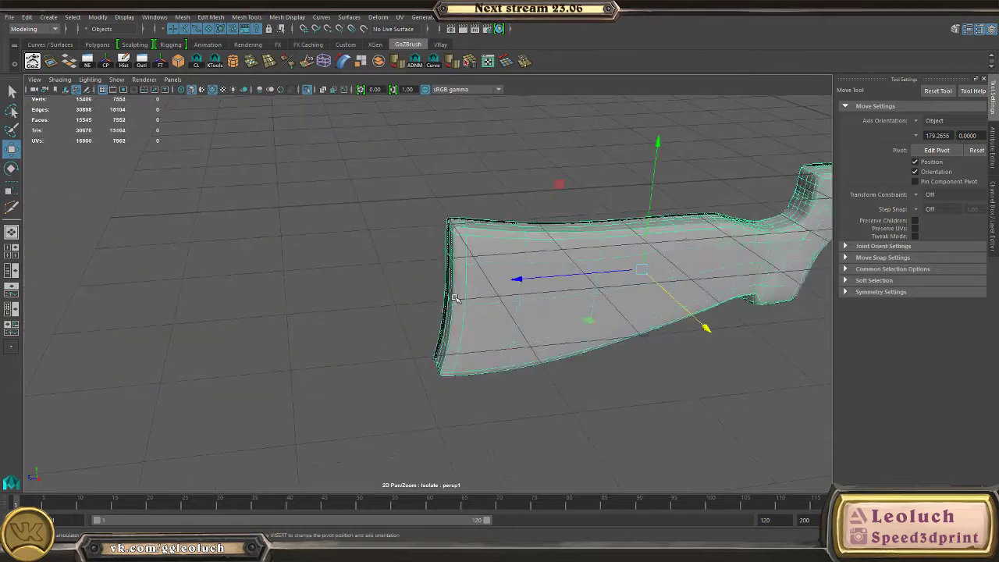
{"action": "key", "text": "1"}
{"action": "key", "text": "ctrl+1"}
{"action": "right_click_drag", "start_coordinate": [481, 293], "coordinate": [500, 275], "text": "alt"}
{"action": "left_click", "coordinate": [505, 274]}
{"action": "key", "text": "ctrl+1"}
{"action": "left_click_drag", "start_coordinate": [535, 250], "coordinate": [509, 252], "text": "alt"}
{"action": "middle_click_drag", "start_coordinate": [509, 251], "coordinate": [382, 285], "text": "alt"}
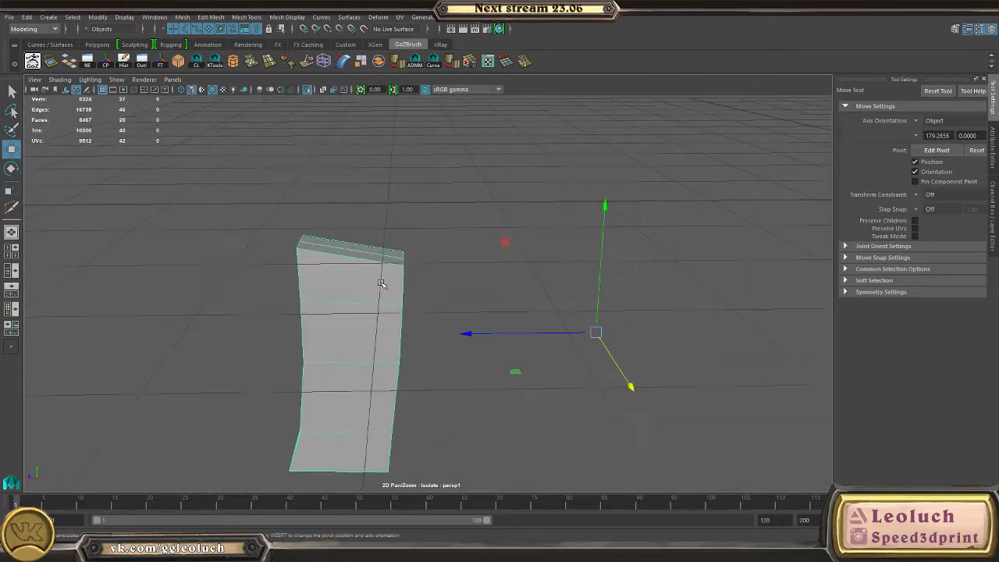
{"action": "right_click_drag", "start_coordinate": [381, 286], "coordinate": [442, 345], "text": "alt"}
{"action": "middle_click_drag", "start_coordinate": [367, 316], "coordinate": [376, 323], "text": "alt"}
{"action": "key", "text": "ctrl+1"}
{"action": "left_click_drag", "start_coordinate": [368, 292], "coordinate": [478, 237], "text": "alt"}
- Isolate the butt plate in the camera view and compare it with the textured crossbow reference image
{"action": "key", "text": "space"}
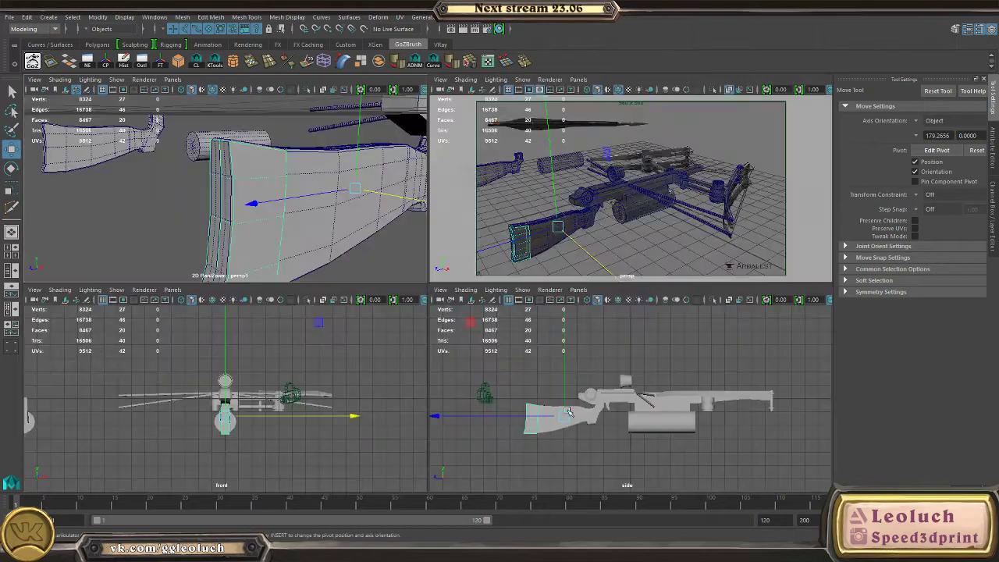
{"action": "key", "text": "space"}
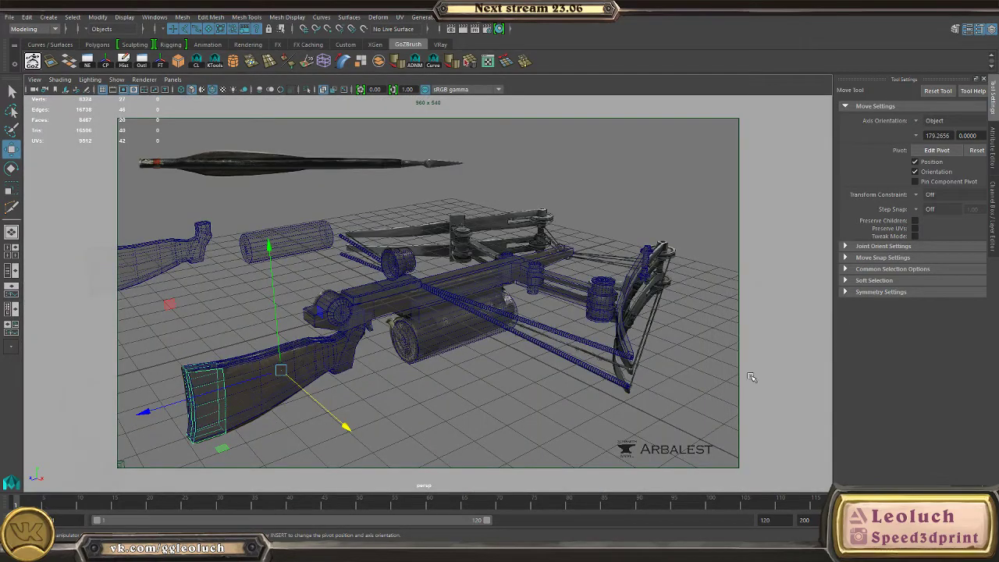
{"action": "left_click_drag", "start_coordinate": [737, 370], "coordinate": [736, 373], "text": "shift"}
{"action": "key", "text": "ctrl+1"}
{"action": "left_click", "coordinate": [366, 419]}
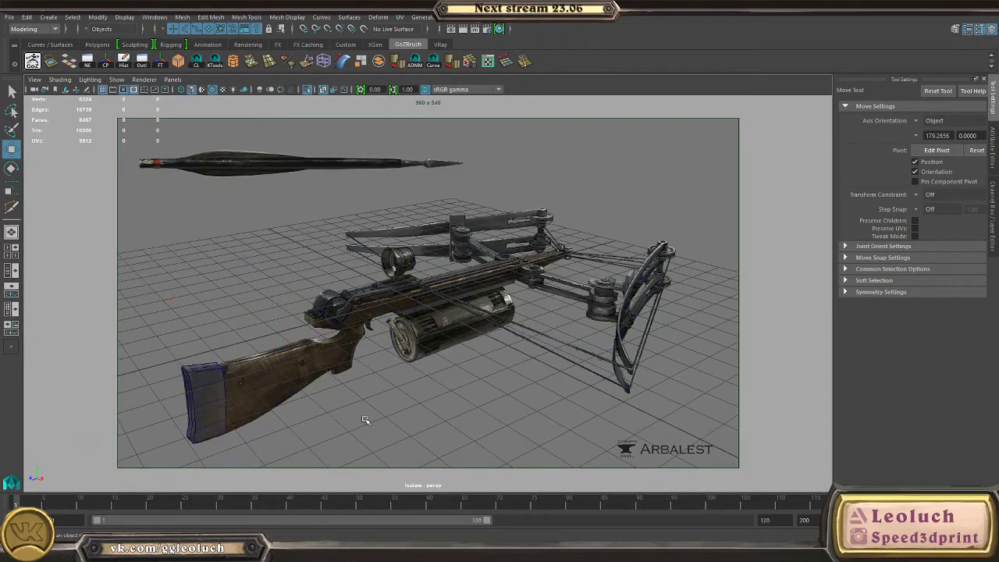
{"action": "left_click", "coordinate": [222, 374]}
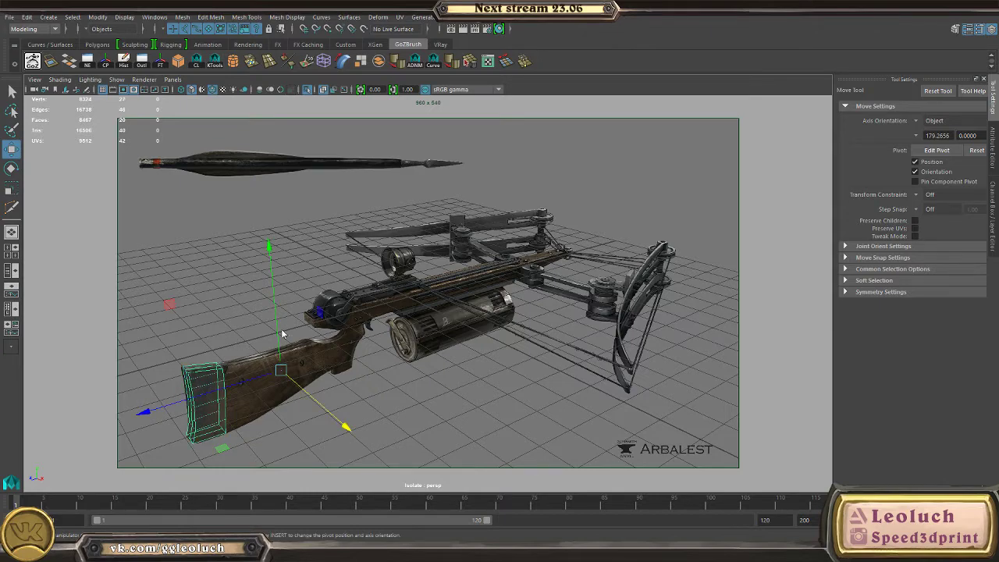
{"action": "key", "text": "space"}
{"action": "key", "text": "space"}
- Shift the butt plate's upper front corner vertices along the stock toward the grip, slanting the plate's front edge
{"action": "left_click_drag", "start_coordinate": [291, 233], "coordinate": [271, 251], "text": "alt"}
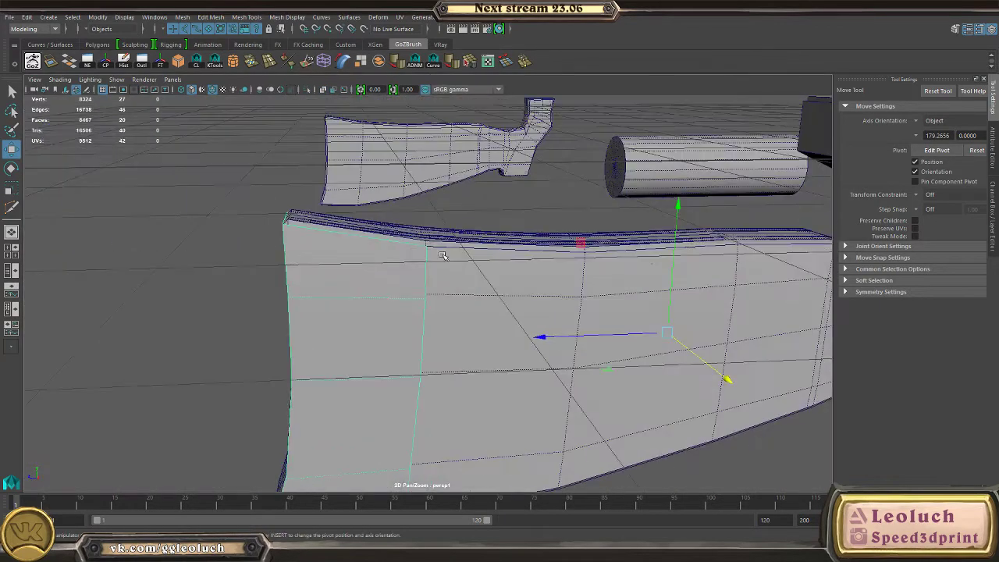
{"action": "key", "text": "ctrl+1"}
{"action": "left_click_drag", "start_coordinate": [442, 255], "coordinate": [422, 198], "text": "alt"}
{"action": "right_click_drag", "start_coordinate": [422, 198], "coordinate": [318, 143]}
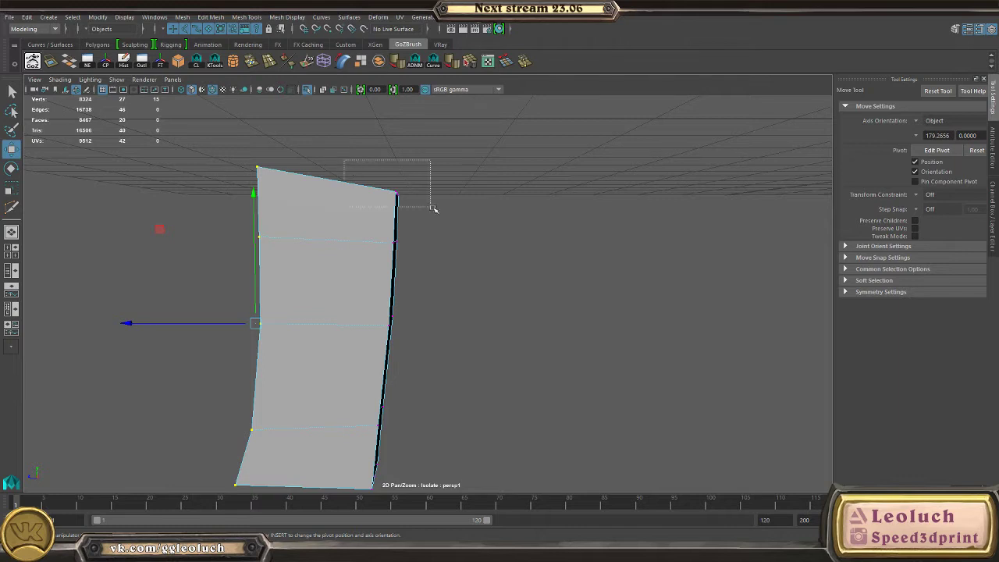
{"action": "left_click_drag", "start_coordinate": [432, 207], "coordinate": [443, 213]}
{"action": "key", "text": "ctrl+1"}
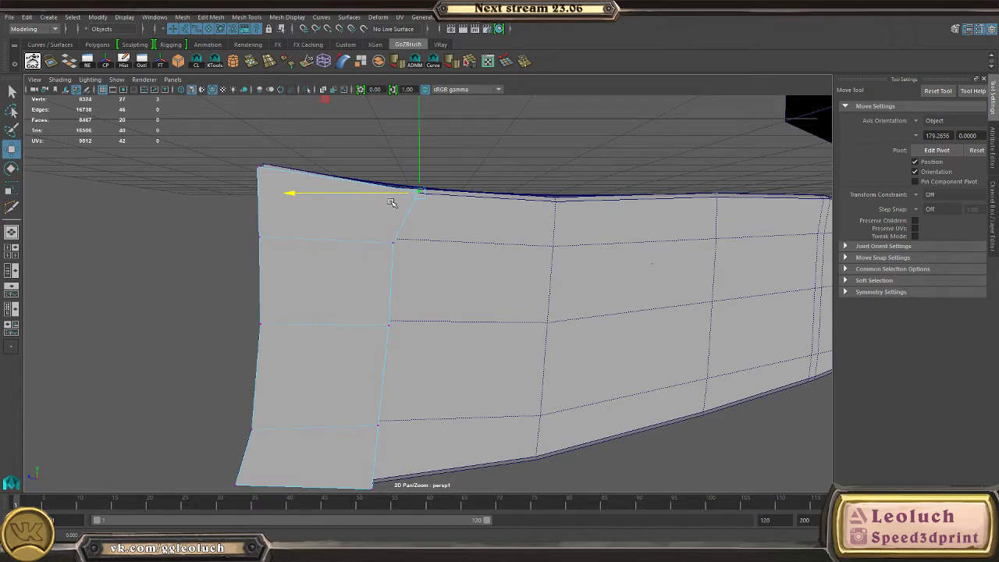
{"action": "left_click_drag", "start_coordinate": [391, 203], "coordinate": [350, 276], "text": "alt"}
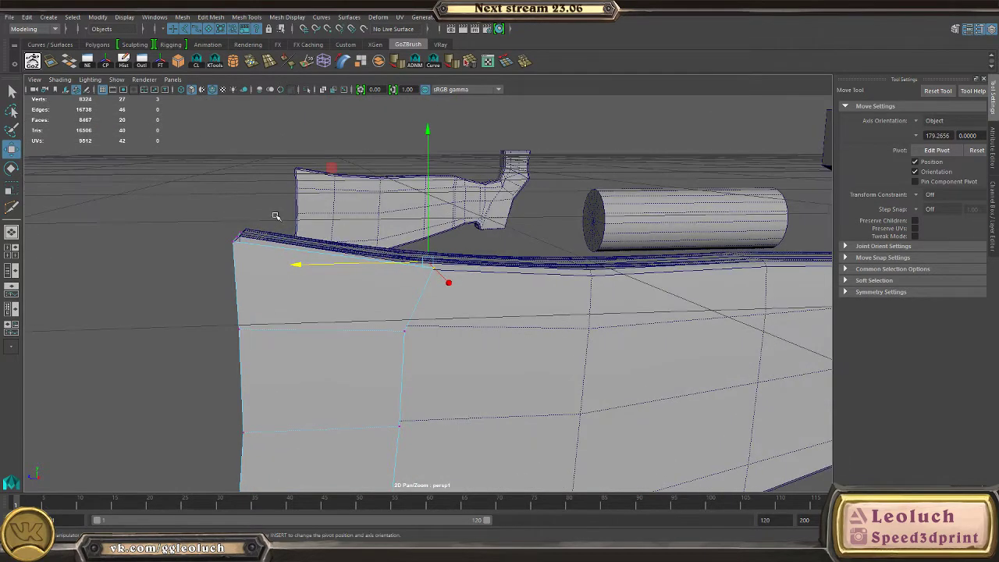
{"action": "left_click_drag", "start_coordinate": [330, 171], "coordinate": [407, 179]}
- Raise the butt plate's upper rear corner vertices slightly and return to object selection
{"action": "left_click_drag", "start_coordinate": [230, 173], "coordinate": [321, 212]}
{"action": "left_click_drag", "start_coordinate": [326, 205], "coordinate": [299, 218], "text": "alt"}
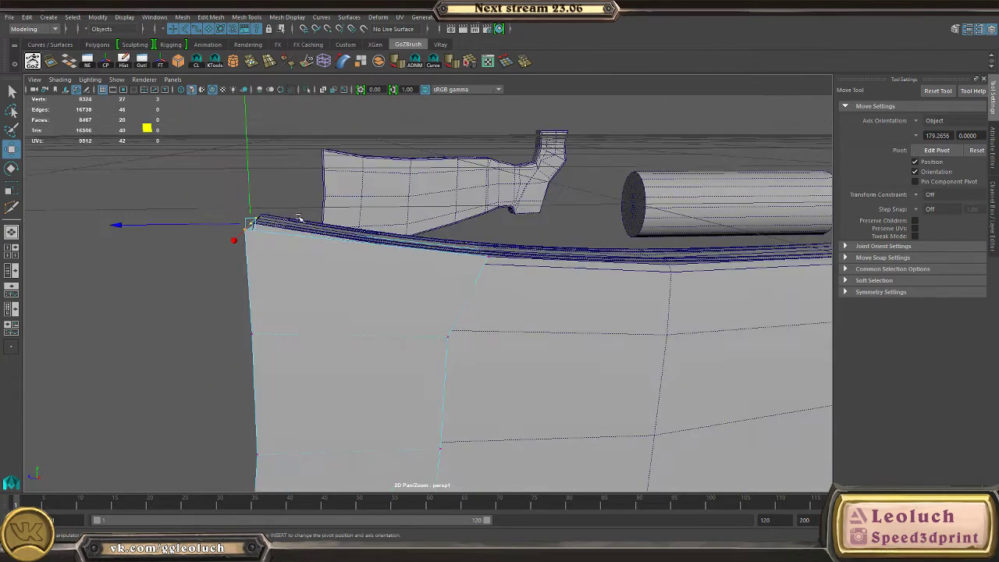
{"action": "left_click_drag", "start_coordinate": [146, 131], "coordinate": [149, 119]}
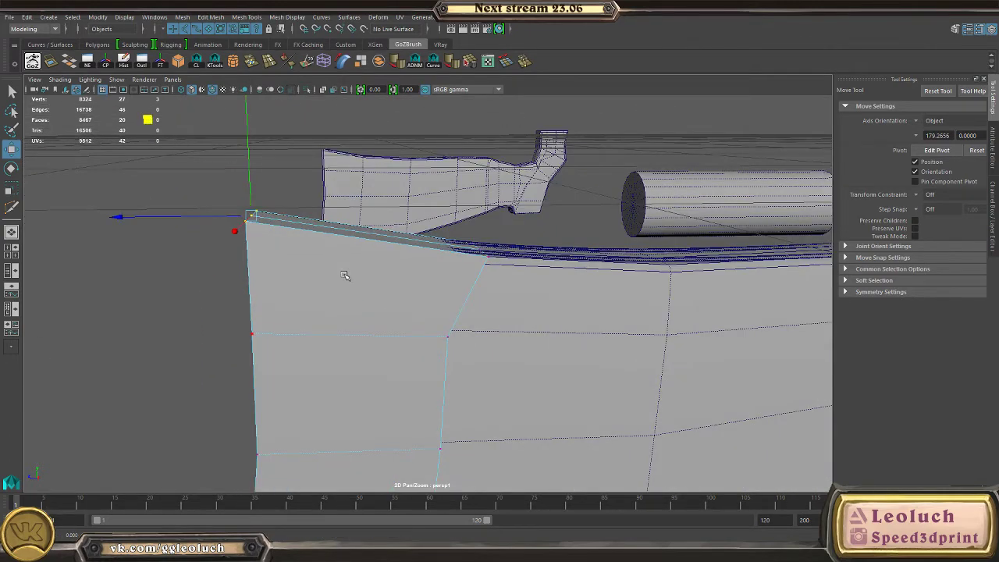
{"action": "left_click_drag", "start_coordinate": [344, 275], "coordinate": [303, 283], "text": "alt"}
{"action": "right_click_drag", "start_coordinate": [303, 283], "coordinate": [361, 253]}
{"action": "left_click", "coordinate": [360, 253]}
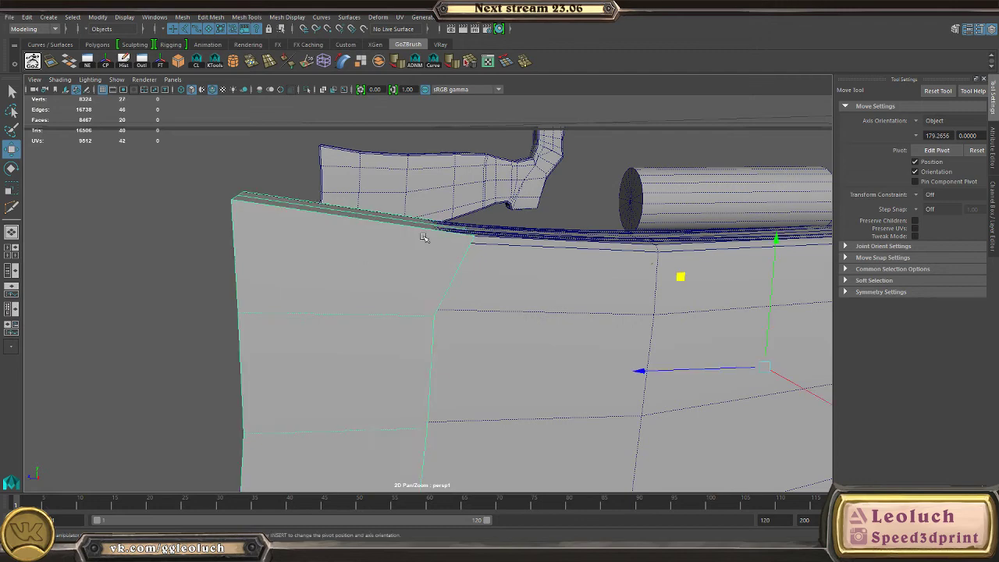
- Try to raise the short edges along the top rear rim of the butt plate
{"action": "left_click_drag", "start_coordinate": [422, 236], "coordinate": [454, 245], "text": "alt"}
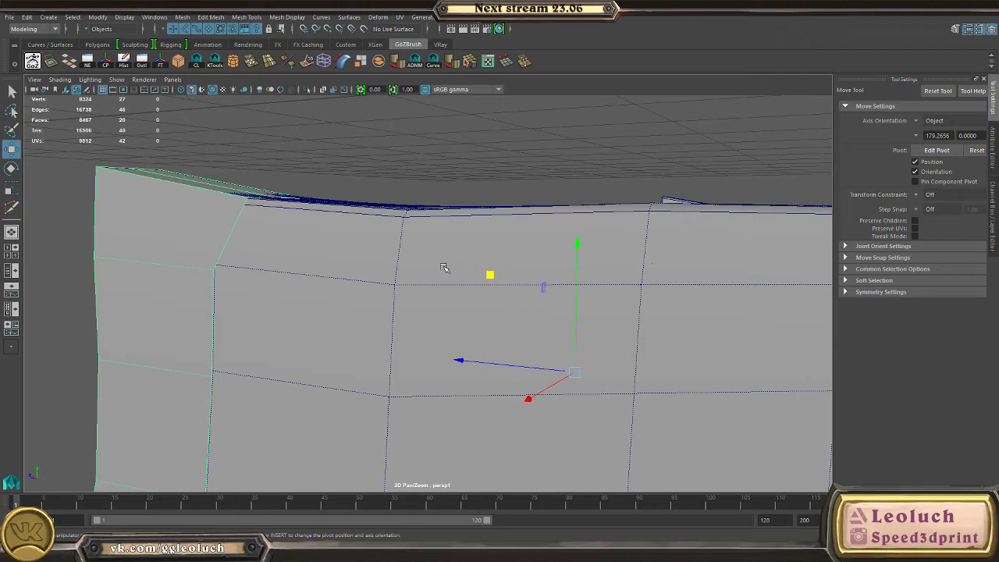
{"action": "left_click_drag", "start_coordinate": [443, 267], "coordinate": [491, 232], "text": "alt"}
{"action": "right_click_drag", "start_coordinate": [491, 232], "coordinate": [371, 228], "text": "alt"}
{"action": "right_click_drag", "start_coordinate": [469, 280], "coordinate": [543, 340], "text": "alt"}
{"action": "left_click_drag", "start_coordinate": [544, 324], "coordinate": [414, 183], "text": "alt"}
{"action": "left_click", "coordinate": [330, 239]}
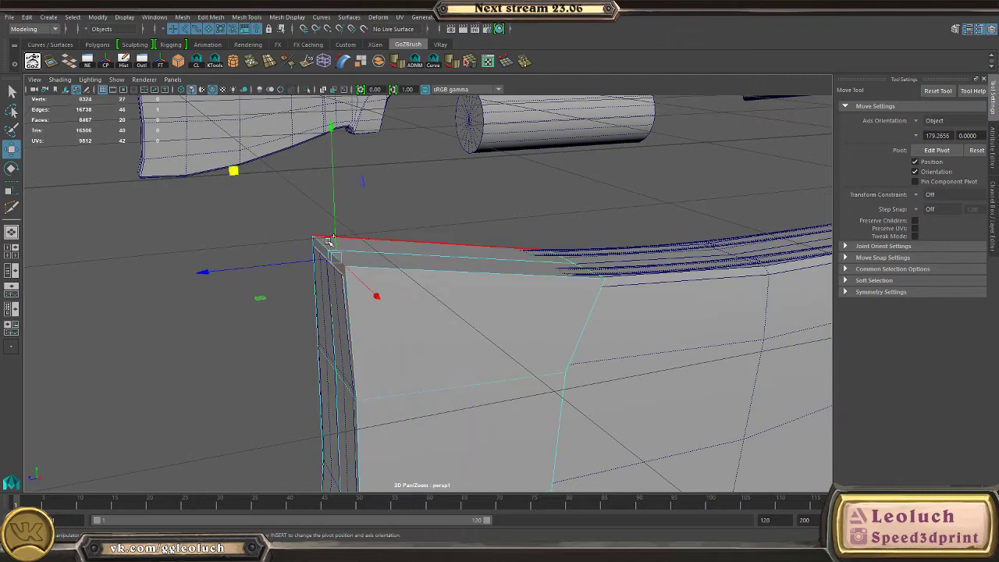
{"action": "left_click", "coordinate": [324, 244], "text": "shift"}
{"action": "left_click_drag", "start_coordinate": [226, 163], "coordinate": [209, 86]}
- Show the stock in smooth preview, select the butt plate, and examine how its front edge fits the stock
{"action": "left_click_drag", "start_coordinate": [346, 269], "coordinate": [398, 156], "text": "alt"}
{"action": "right_click_drag", "start_coordinate": [399, 290], "coordinate": [544, 161]}
{"action": "right_click_drag", "start_coordinate": [338, 338], "coordinate": [464, 186]}
{"action": "left_click", "coordinate": [354, 324]}
{"action": "left_click", "coordinate": [344, 312]}
{"action": "key", "text": "3"}
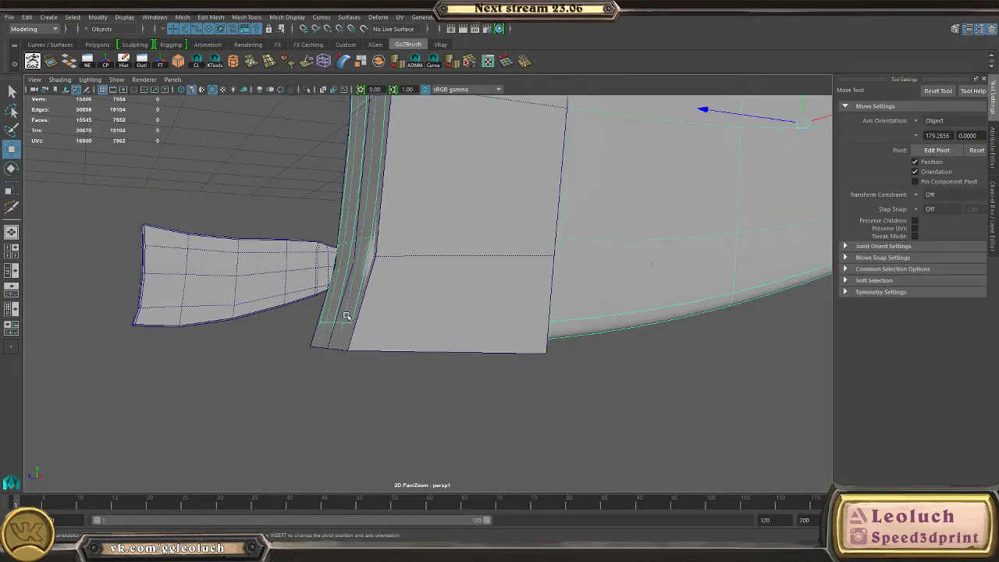
{"action": "left_click", "coordinate": [443, 355]}
{"action": "right_click_drag", "start_coordinate": [568, 255], "coordinate": [292, 315], "text": "alt"}
{"action": "left_click_drag", "start_coordinate": [292, 314], "coordinate": [297, 350], "text": "alt"}
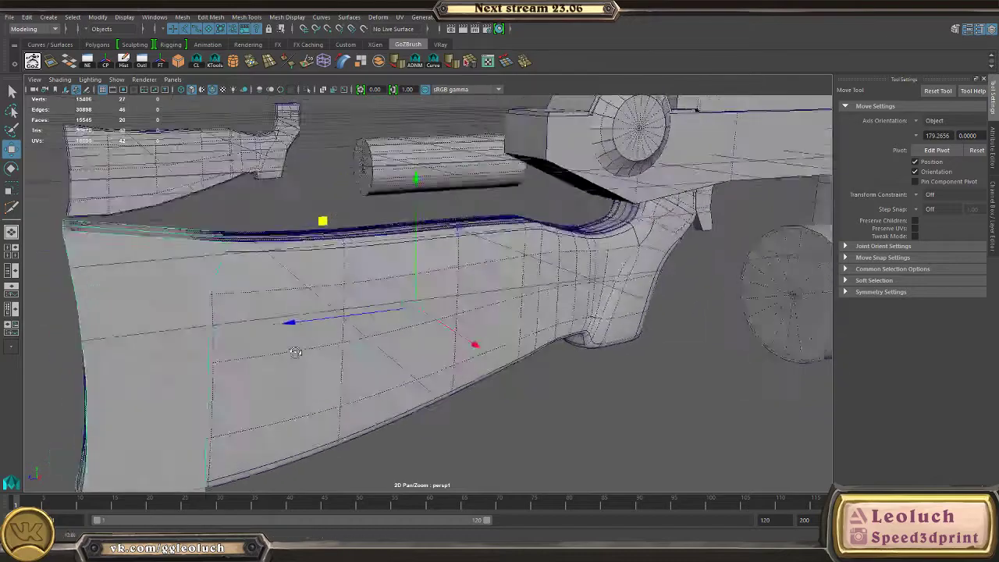
{"action": "middle_click_drag", "start_coordinate": [296, 351], "coordinate": [546, 258], "text": "alt"}
{"action": "left_click_drag", "start_coordinate": [546, 257], "coordinate": [449, 242], "text": "alt"}
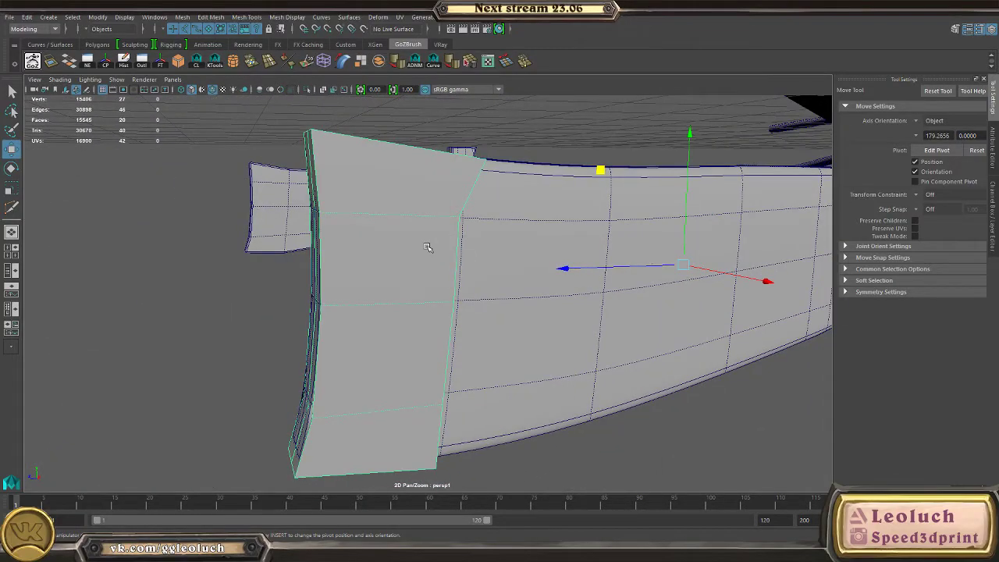
{"action": "left_click_drag", "start_coordinate": [508, 171], "coordinate": [475, 196], "text": "alt"}
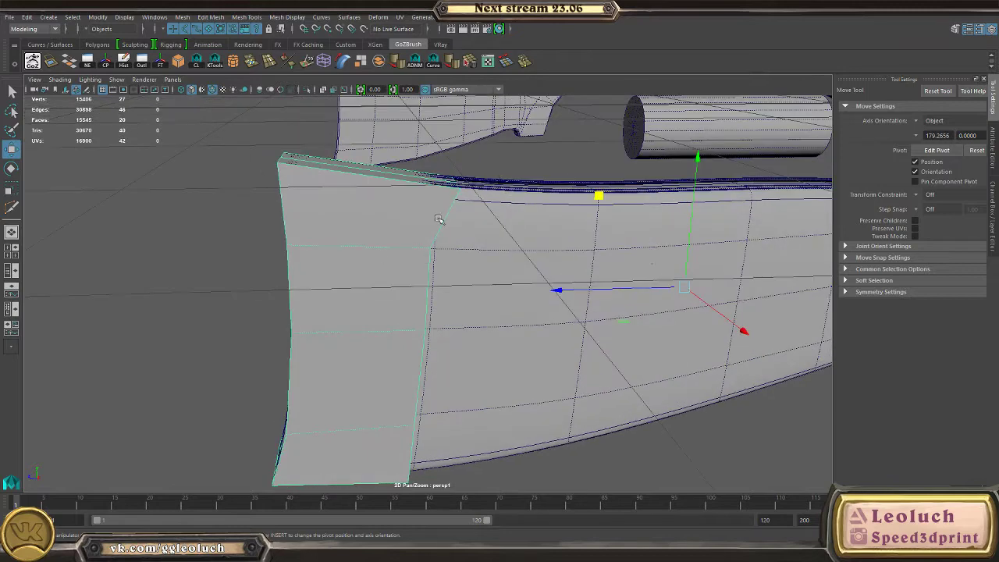
- Insert a vertical edge loop around the butt plate, about midway between its rear and front edges
{"action": "scroll", "coordinate": [425, 236], "scroll_direction": "up", "scroll_amount": 2}
{"action": "middle_click_drag", "start_coordinate": [413, 252], "coordinate": [439, 210], "text": "alt"}
{"action": "right_click_drag", "start_coordinate": [375, 216], "coordinate": [313, 217], "text": "shift"}
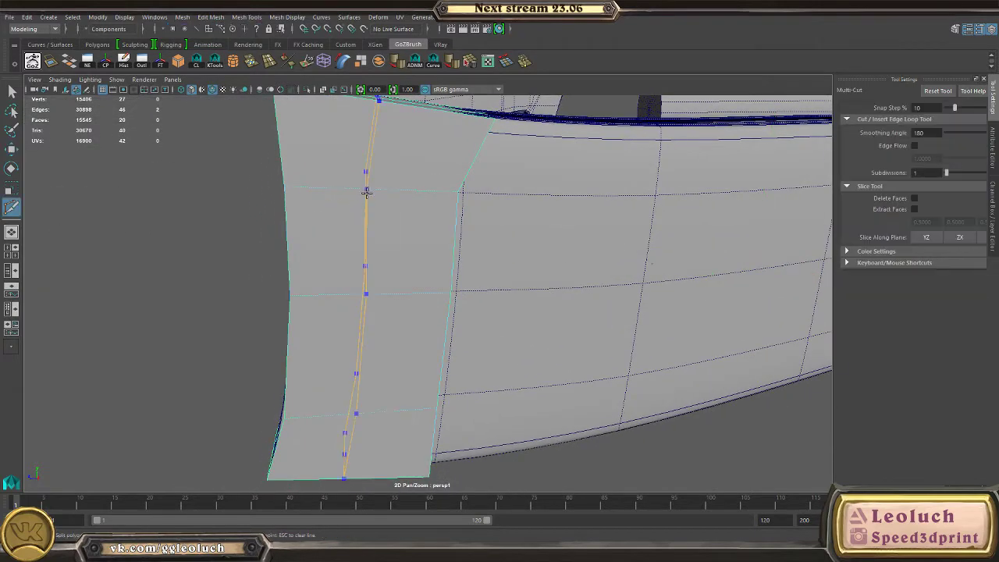
{"action": "left_click", "coordinate": [370, 196], "text": "ctrl"}
{"action": "left_click_drag", "start_coordinate": [373, 198], "coordinate": [428, 206], "text": "alt"}
{"action": "key", "text": "w"}
- Delete the butt plate's front faces below its top section, leaving a forward-reaching upper hook
{"action": "right_click_drag", "start_coordinate": [405, 234], "coordinate": [401, 256]}
{"action": "left_click_drag", "start_coordinate": [400, 256], "coordinate": [604, 273], "text": "alt"}
{"action": "left_click", "coordinate": [403, 234]}
{"action": "double_click", "coordinate": [403, 248], "text": "shift"}
{"action": "key", "text": "Delete"}
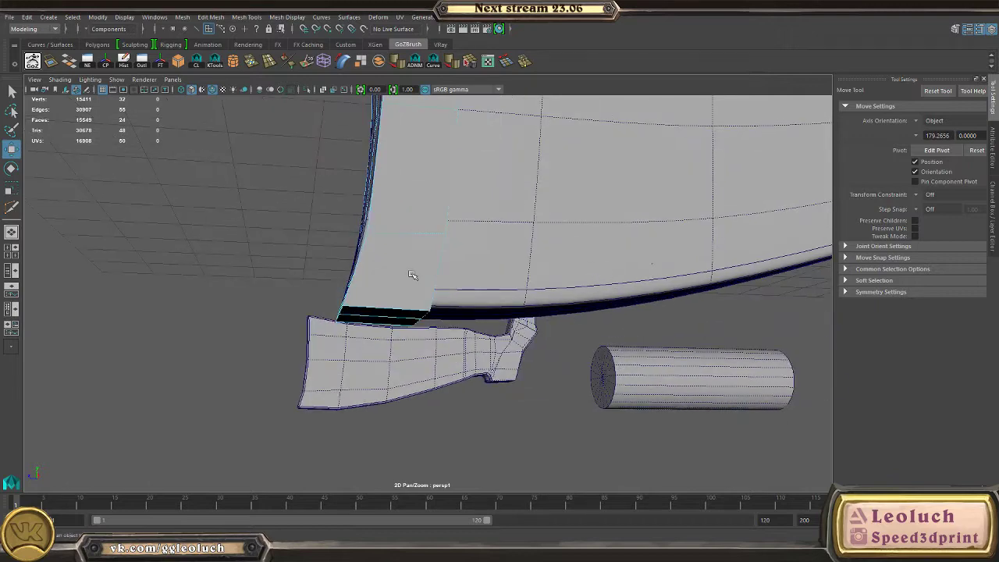
- Move the two front edges at the butt plate's bottom end toward the rear to slant the lower corner
{"action": "left_click_drag", "start_coordinate": [412, 276], "coordinate": [401, 188], "text": "alt"}
{"action": "key", "text": "F10"}
{"action": "left_click_drag", "start_coordinate": [407, 347], "coordinate": [411, 295], "text": "alt"}
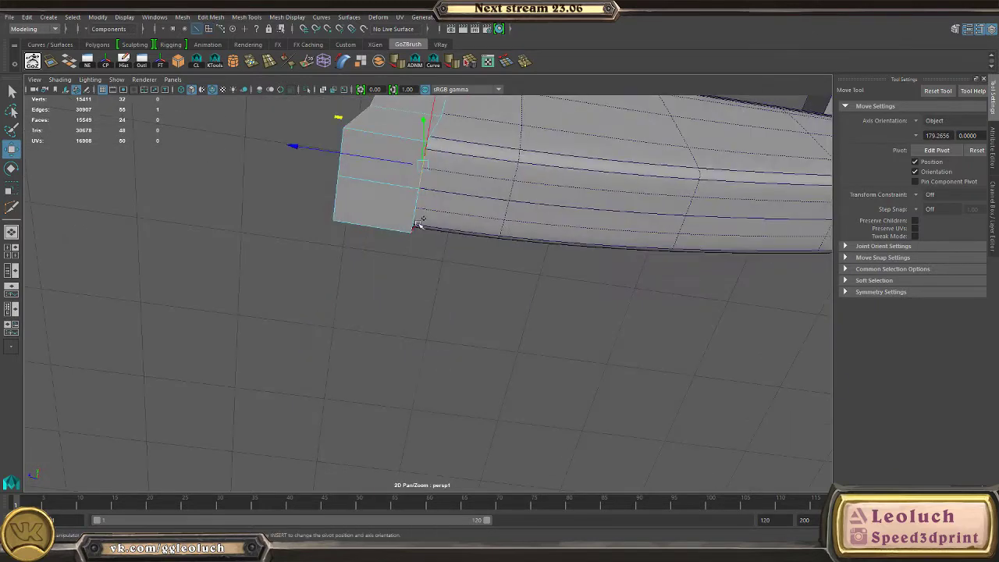
{"action": "left_click", "coordinate": [418, 225], "text": "shift"}
{"action": "key", "text": "ctrl+z"}
{"action": "left_click", "coordinate": [414, 205], "text": "shift"}
{"action": "left_click_drag", "start_coordinate": [468, 273], "coordinate": [478, 339], "text": "alt"}
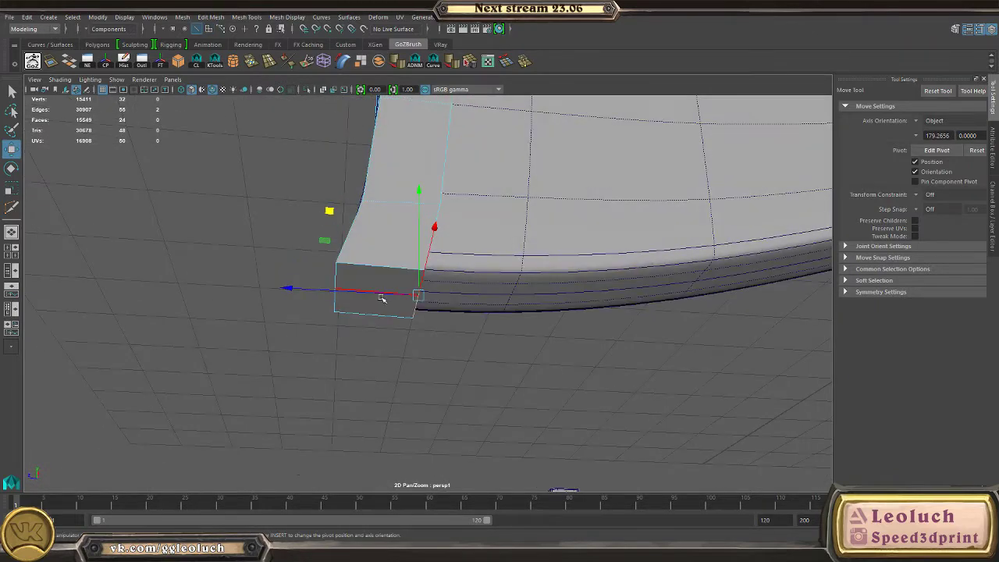
{"action": "left_click_drag", "start_coordinate": [383, 298], "coordinate": [288, 328]}
- Raise the vertices at the butt plate's bottom end along the stock's rear face
{"action": "middle_click_drag", "start_coordinate": [288, 327], "coordinate": [313, 248], "text": "alt"}
{"action": "right_click_drag", "start_coordinate": [312, 248], "coordinate": [285, 216], "text": "alt"}
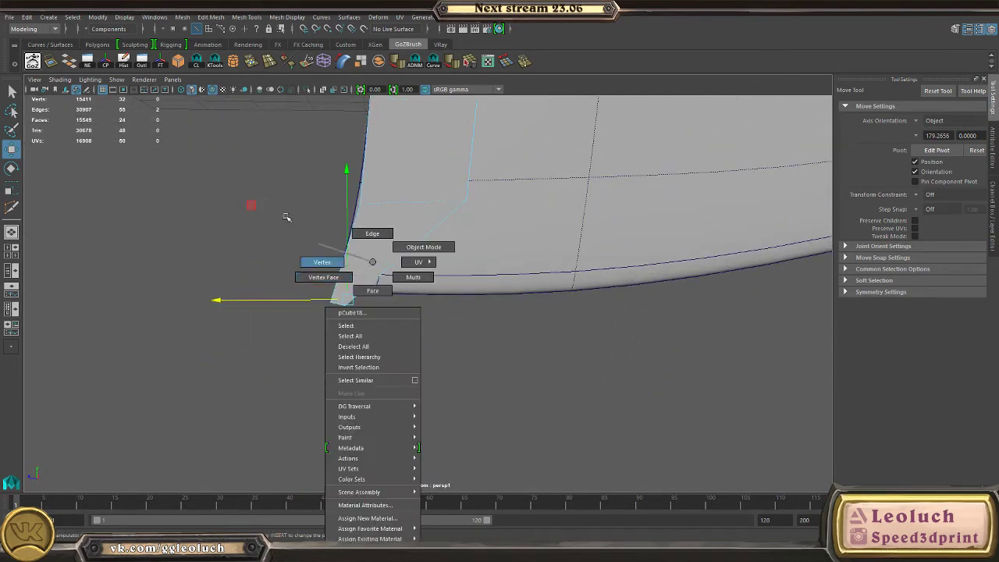
{"action": "mouse_move", "coordinate": [242, 205]}
{"action": "middle_mouse_down"}
{"action": "mouse_move", "coordinate": [245, 170]}
{"action": "mouse_move", "coordinate": [255, 167]}
{"action": "middle_mouse_up"}
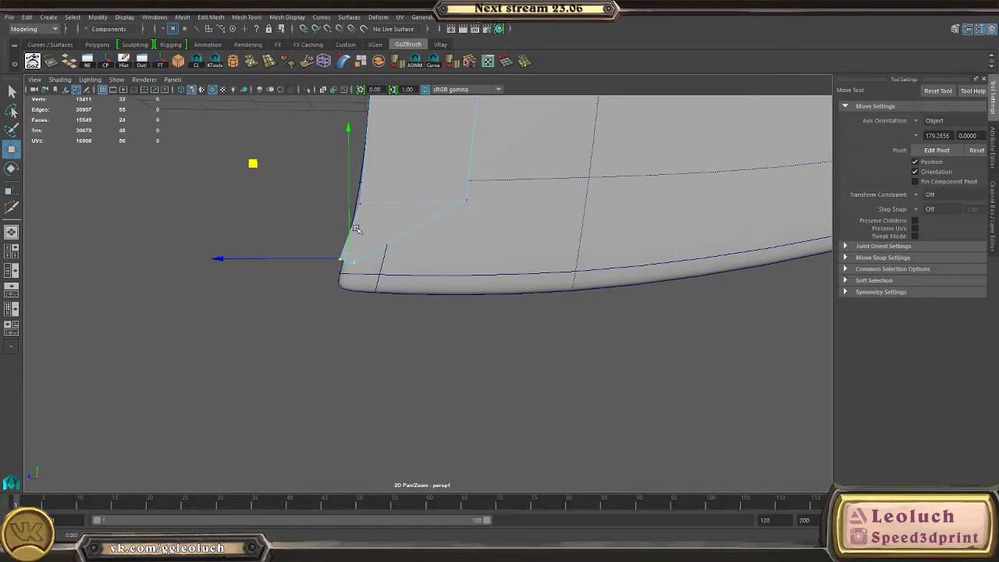
- Shift the butt plate's rear vertices just above the bottom end slightly rearward along the stock's curve
{"action": "left_click_drag", "start_coordinate": [431, 205], "coordinate": [446, 223], "text": "alt"}
{"action": "middle_click_drag", "start_coordinate": [446, 223], "coordinate": [390, 302], "text": "alt"}
{"action": "left_click_drag", "start_coordinate": [390, 302], "coordinate": [324, 279], "text": "alt"}
{"action": "left_click_drag", "start_coordinate": [269, 246], "coordinate": [236, 243], "text": "alt"}
{"action": "left_click_drag", "start_coordinate": [202, 185], "coordinate": [195, 185]}
{"action": "middle_click_drag", "start_coordinate": [353, 158], "coordinate": [360, 371], "text": "alt"}
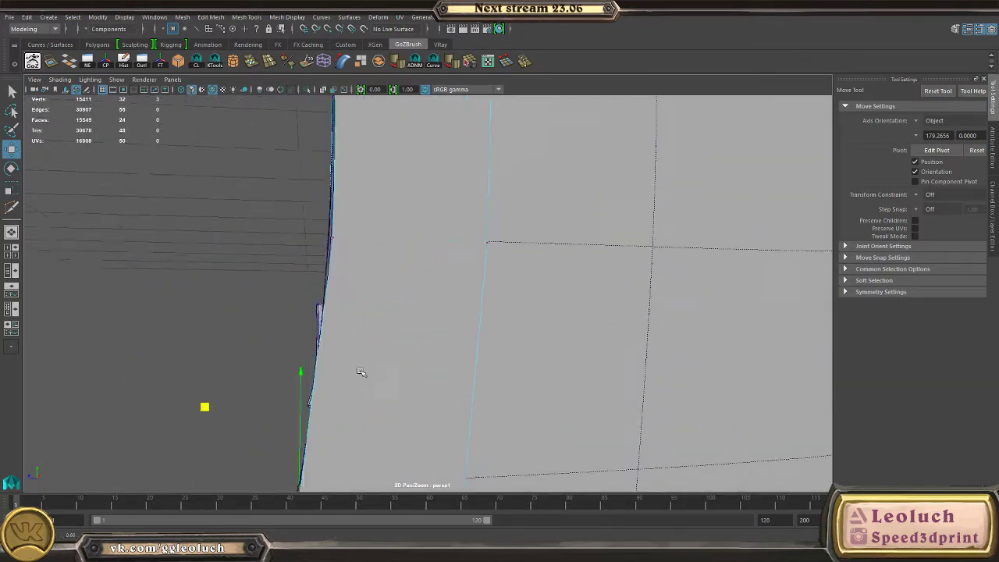
{"action": "left_click_drag", "start_coordinate": [362, 372], "coordinate": [401, 355], "text": "alt"}
{"action": "right_click_drag", "start_coordinate": [402, 312], "coordinate": [320, 271], "text": "alt"}
{"action": "right_click_drag", "start_coordinate": [427, 219], "coordinate": [319, 180], "text": "alt"}
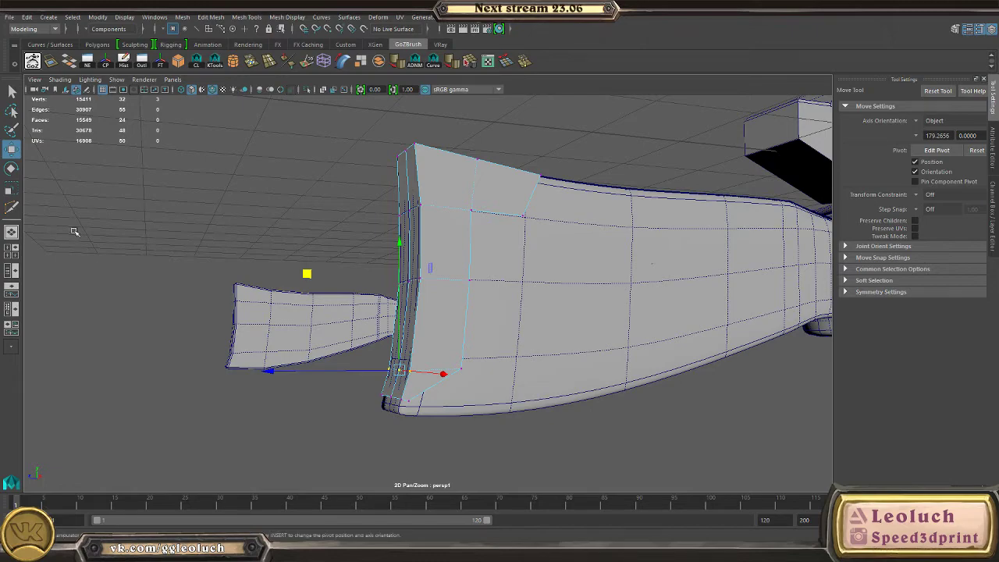
- Lower the middle vertices along the butt plate's top edge slightly and return to object selection
{"action": "left_click_drag", "start_coordinate": [426, 201], "coordinate": [413, 218], "text": "alt"}
{"action": "right_click_drag", "start_coordinate": [412, 219], "coordinate": [419, 239], "text": "alt"}
{"action": "middle_click_drag", "start_coordinate": [419, 238], "coordinate": [402, 288], "text": "alt"}
{"action": "left_click_drag", "start_coordinate": [401, 288], "coordinate": [423, 267], "text": "alt"}
{"action": "left_click_drag", "start_coordinate": [423, 178], "coordinate": [457, 214]}
{"action": "left_click_drag", "start_coordinate": [464, 236], "coordinate": [475, 210], "text": "alt"}
{"action": "middle_click_drag", "start_coordinate": [475, 210], "coordinate": [461, 263], "text": "alt"}
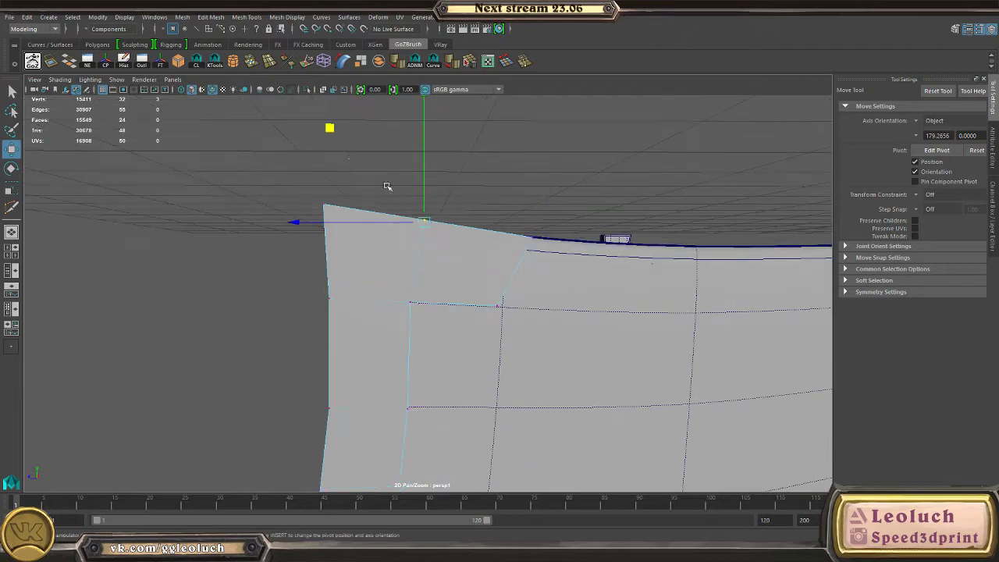
{"action": "left_click_drag", "start_coordinate": [330, 130], "coordinate": [326, 134]}
{"action": "key", "text": "F8"}
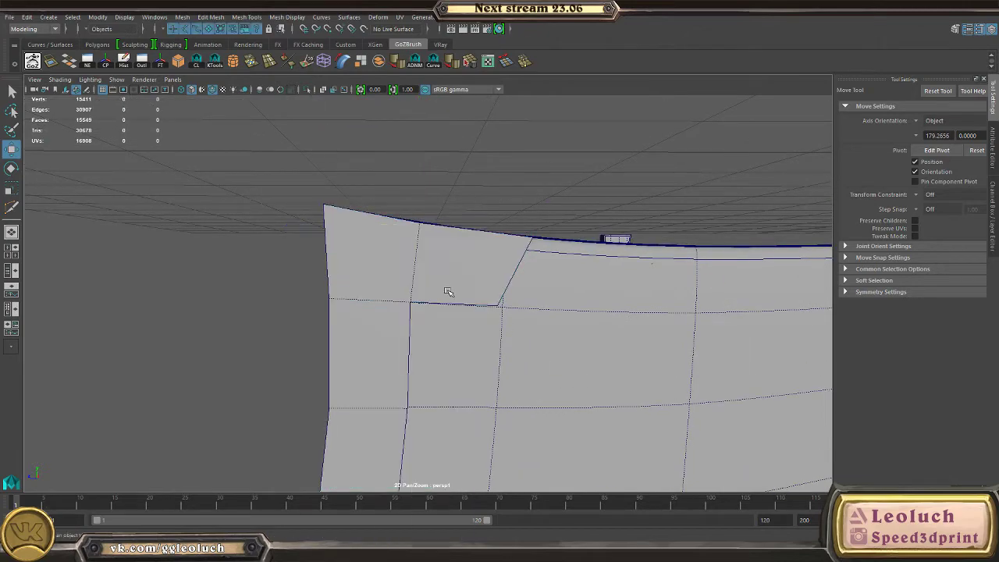
- Reselect the butt plate and fine-tune its upper middle vertices a little further downward
{"action": "left_click_drag", "start_coordinate": [376, 309], "coordinate": [495, 312], "text": "alt"}
{"action": "left_click", "coordinate": [594, 351]}
{"action": "key", "text": "F8"}
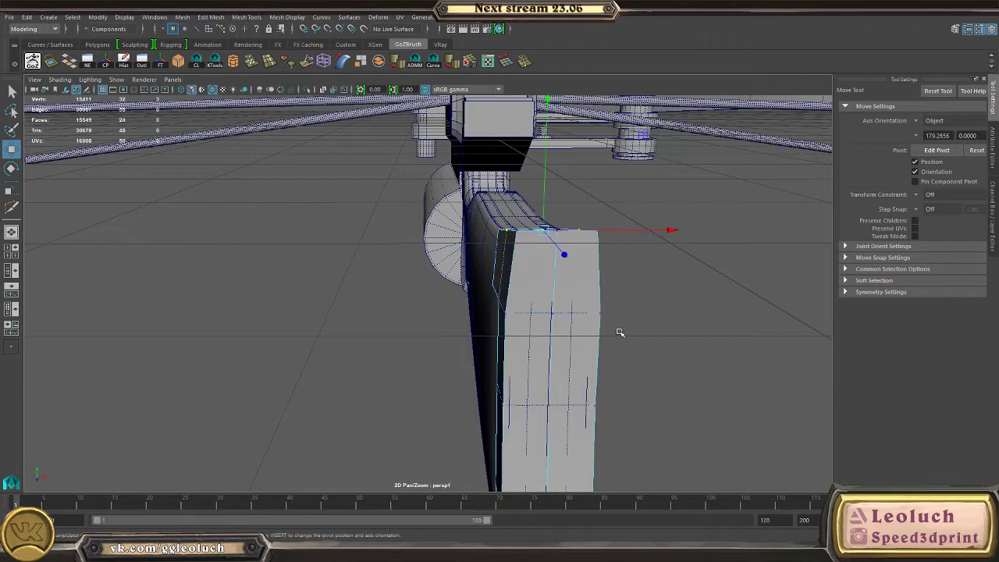
{"action": "left_click_drag", "start_coordinate": [619, 333], "coordinate": [502, 325], "text": "alt"}
{"action": "left_click_drag", "start_coordinate": [339, 156], "coordinate": [337, 161]}
- Raise the butt plate's top rear corner vertices slightly and nudge its top middle vertices upward
{"action": "right_click_drag", "start_coordinate": [354, 212], "coordinate": [395, 281], "text": "alt"}
{"action": "left_click_drag", "start_coordinate": [232, 166], "coordinate": [319, 232]}
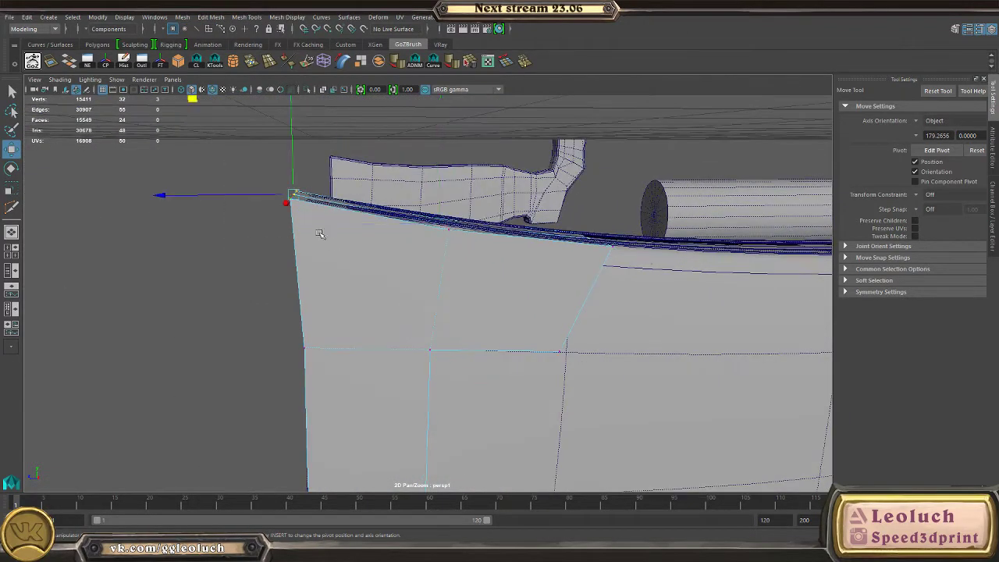
{"action": "middle_click_drag", "start_coordinate": [319, 231], "coordinate": [279, 292], "text": "alt"}
{"action": "left_click_drag", "start_coordinate": [166, 199], "coordinate": [165, 193]}
{"action": "middle_click_drag", "start_coordinate": [372, 287], "coordinate": [272, 248], "text": "alt"}
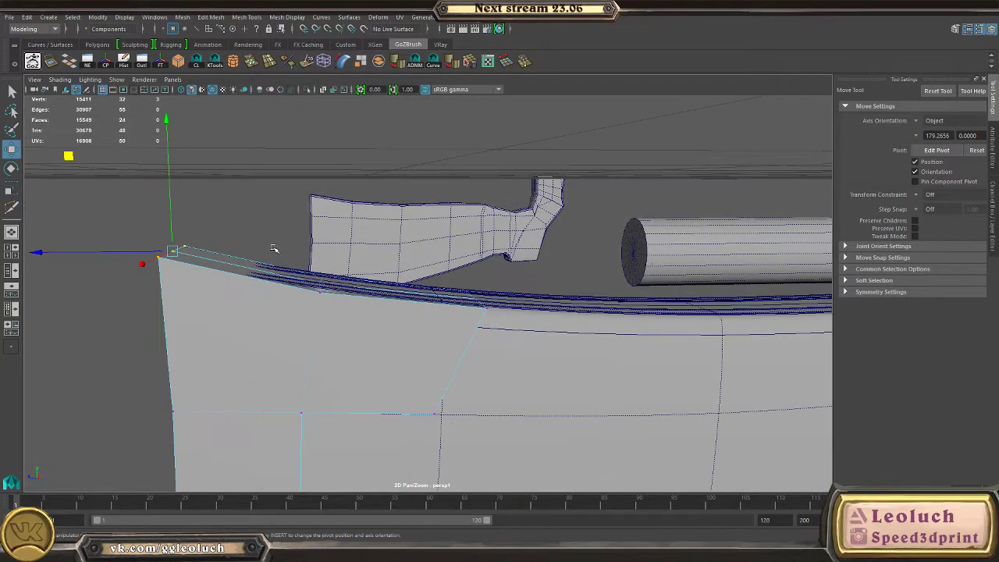
{"action": "left_click_drag", "start_coordinate": [285, 250], "coordinate": [345, 295]}
{"action": "left_click_drag", "start_coordinate": [226, 184], "coordinate": [225, 180]}
{"action": "right_click_drag", "start_coordinate": [466, 287], "coordinate": [483, 298], "text": "alt"}
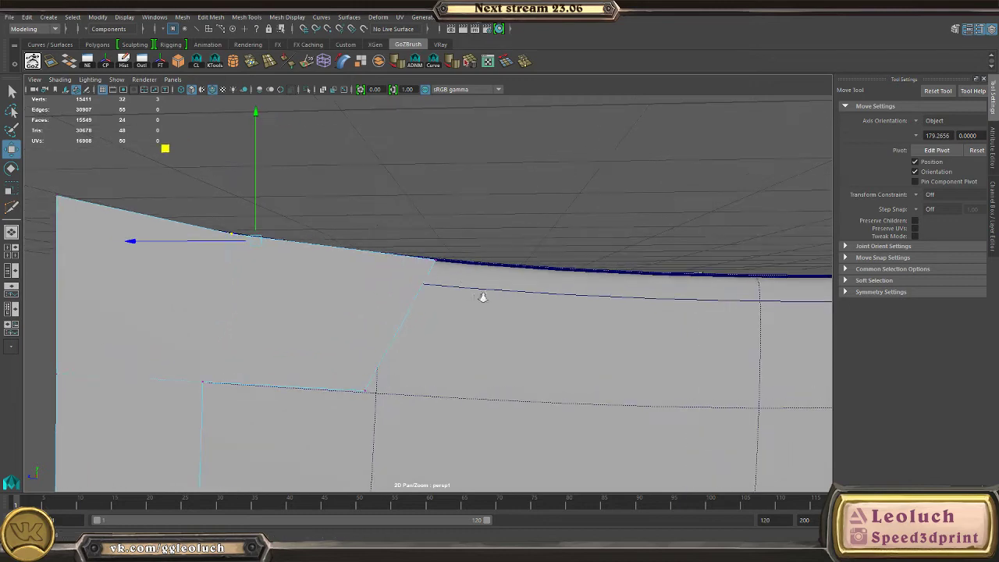
- Raise the butt plate's top front vertices slightly above the stock and readjust the top middle ones
{"action": "left_click_drag", "start_coordinate": [410, 245], "coordinate": [448, 272]}
{"action": "left_click_drag", "start_coordinate": [448, 272], "coordinate": [458, 293], "text": "alt"}
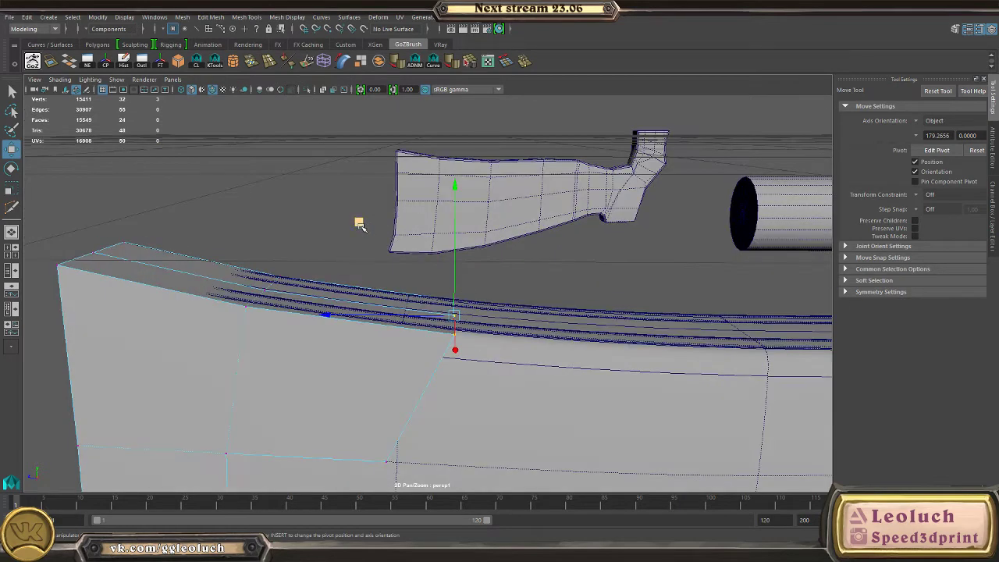
{"action": "left_click_drag", "start_coordinate": [360, 223], "coordinate": [363, 219]}
{"action": "right_click_drag", "start_coordinate": [412, 306], "coordinate": [395, 296], "text": "alt"}
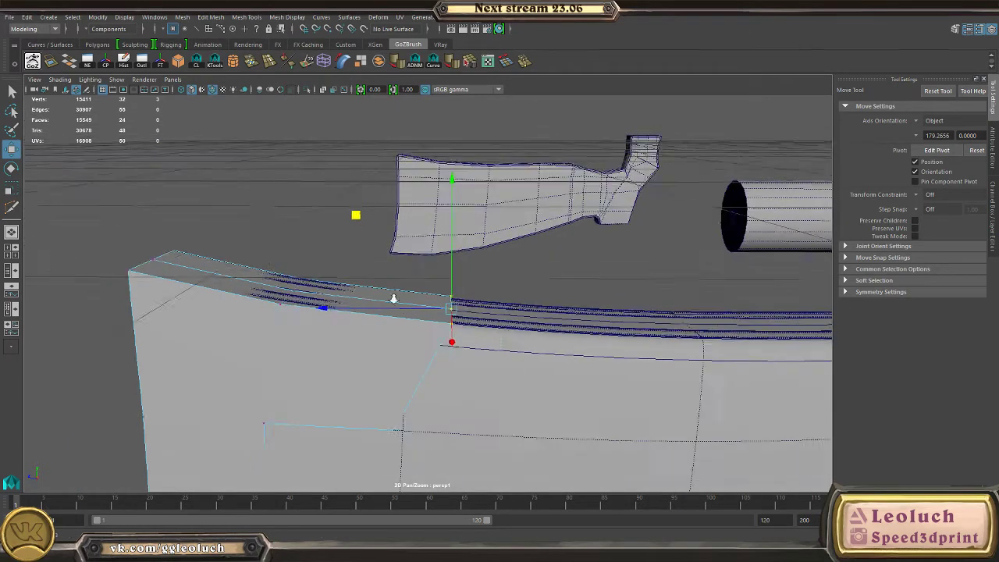
{"action": "left_click_drag", "start_coordinate": [395, 297], "coordinate": [404, 273], "text": "alt"}
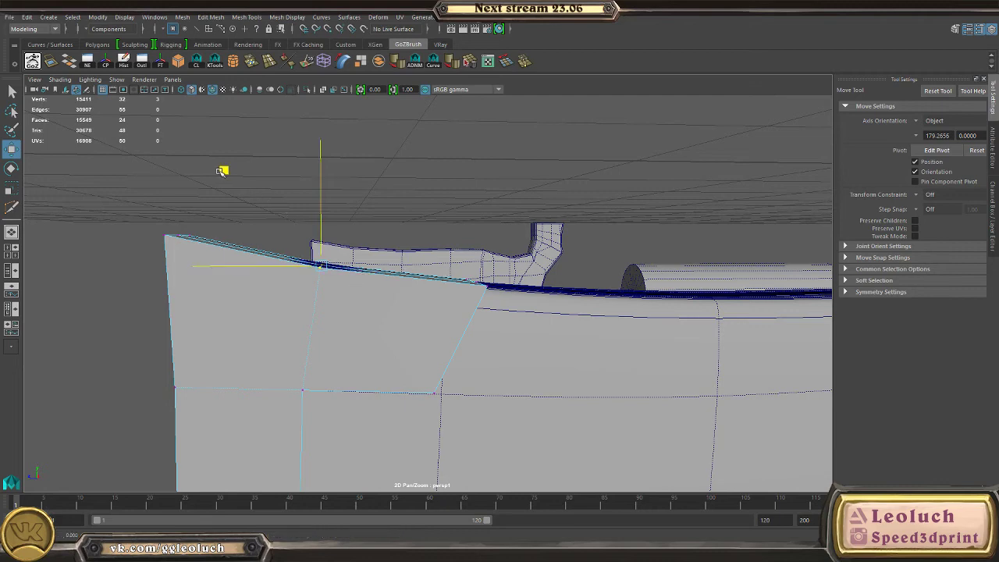
{"action": "left_click_drag", "start_coordinate": [220, 171], "coordinate": [406, 160], "text": "alt"}
- Return to object selection, select the butt plate, and examine how its edges sit against the stock
{"action": "key", "text": "F8"}
{"action": "left_click", "coordinate": [560, 138]}
{"action": "left_click", "coordinate": [550, 207]}
{"action": "left_click", "coordinate": [433, 281]}
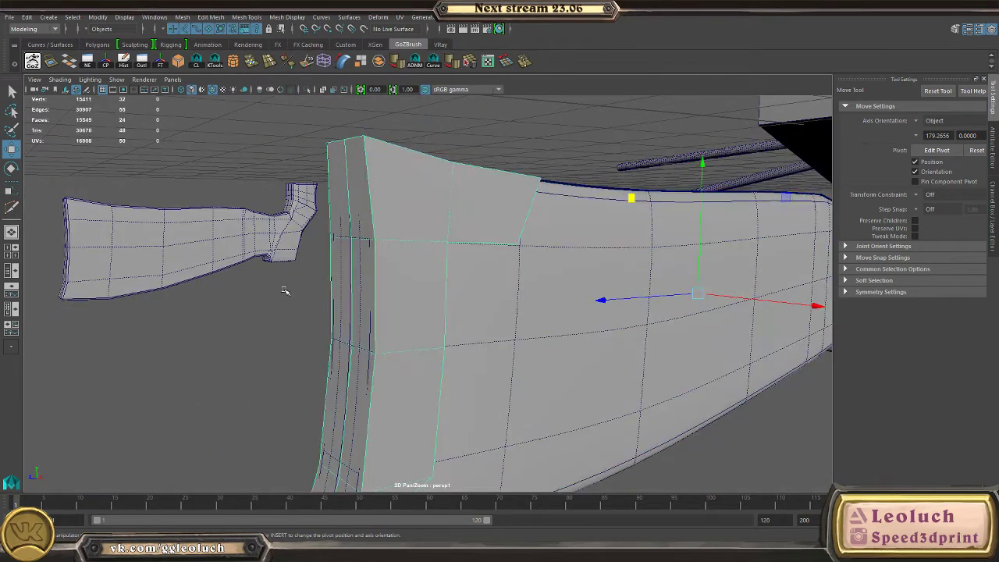
{"action": "left_click_drag", "start_coordinate": [481, 266], "coordinate": [436, 280], "text": "alt"}
{"action": "middle_click_drag", "start_coordinate": [453, 321], "coordinate": [454, 315], "text": "alt"}
{"action": "left_click_drag", "start_coordinate": [385, 239], "coordinate": [427, 225], "text": "alt"}
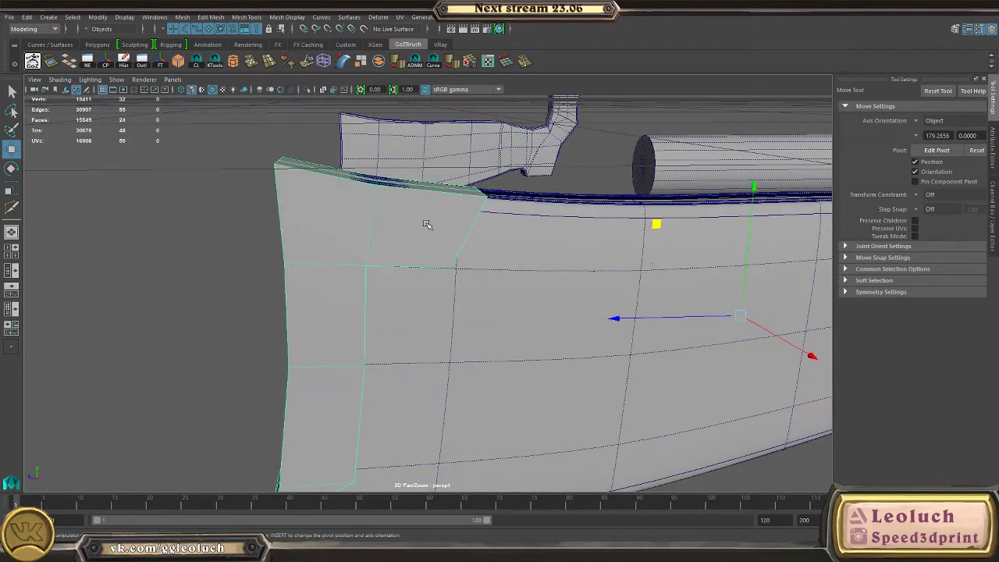
{"action": "left_click_drag", "start_coordinate": [295, 389], "coordinate": [312, 336], "text": "alt"}
{"action": "right_click_drag", "start_coordinate": [312, 336], "coordinate": [465, 217], "text": "alt"}
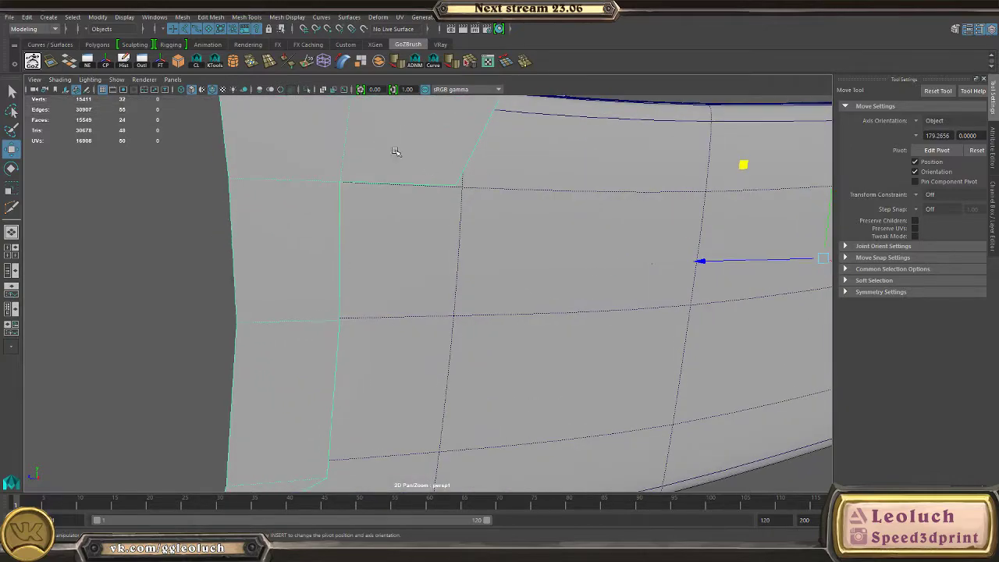
- Isolate the butt plate in the viewport to expose its open inner side
{"action": "left_click_drag", "start_coordinate": [396, 151], "coordinate": [319, 188], "text": "alt"}
{"action": "key", "text": "ctrl+1"}
{"action": "middle_click_drag", "start_coordinate": [318, 187], "coordinate": [373, 308], "text": "alt"}
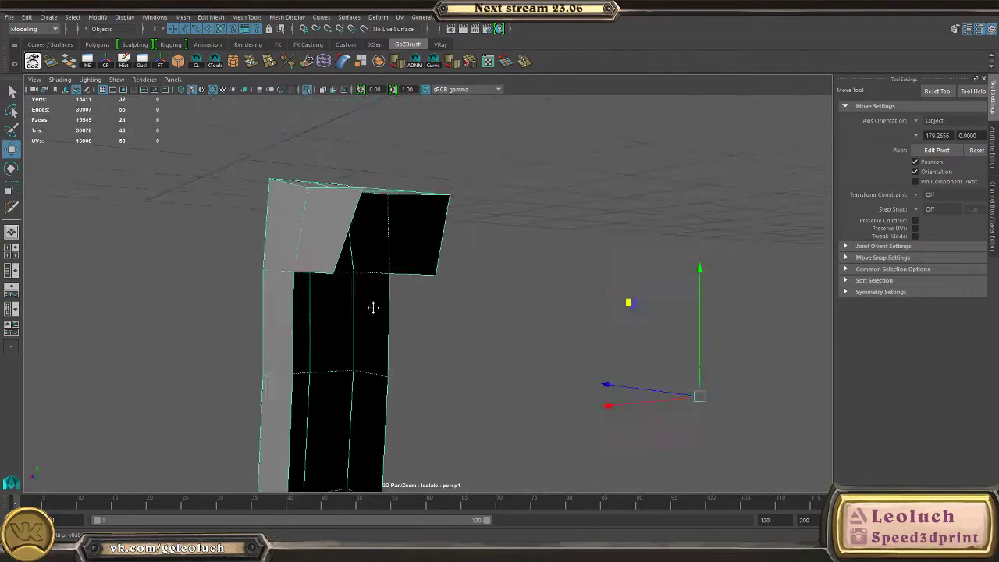
- Bridge the butt plate's open edges beneath the hook and down the lower front, and add a centre edge loop through the new faces
{"action": "left_click_drag", "start_coordinate": [373, 307], "coordinate": [333, 189], "text": "alt"}
{"action": "right_click_drag", "start_coordinate": [333, 189], "coordinate": [332, 159]}
{"action": "left_click", "coordinate": [353, 229]}
{"action": "middle_click_drag", "start_coordinate": [401, 337], "coordinate": [417, 226], "text": "alt"}
{"action": "left_click_drag", "start_coordinate": [442, 308], "coordinate": [416, 316], "text": "alt"}
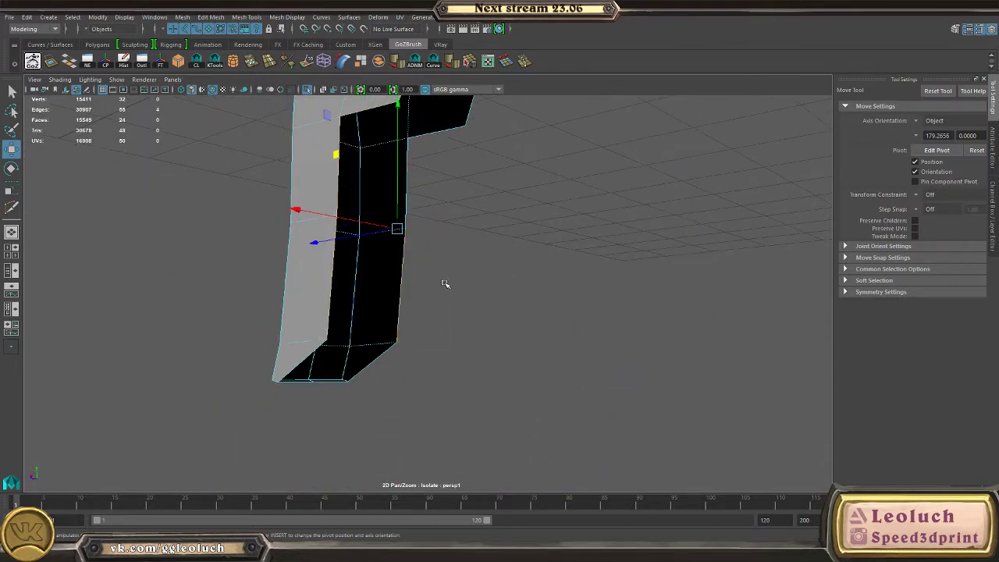
{"action": "mouse_move", "coordinate": [444, 283]}
{"action": "left_mouse_down", "text": "alt"}
{"action": "mouse_move", "coordinate": [546, 207]}
{"action": "mouse_move", "coordinate": [567, 219]}
{"action": "mouse_move", "coordinate": [435, 282]}
{"action": "left_mouse_up", "text": "alt"}
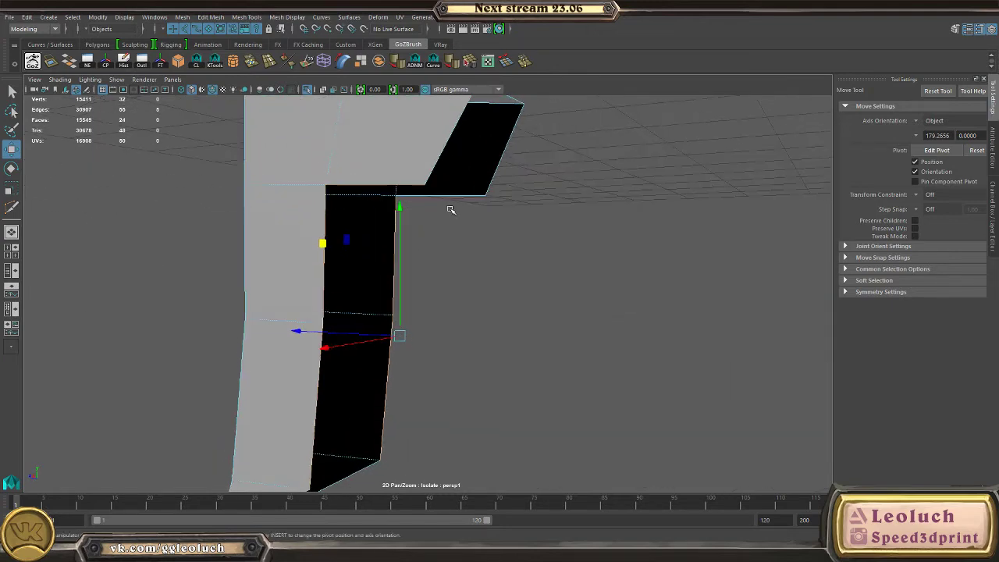
{"action": "left_click_drag", "start_coordinate": [408, 226], "coordinate": [388, 289], "text": "alt"}
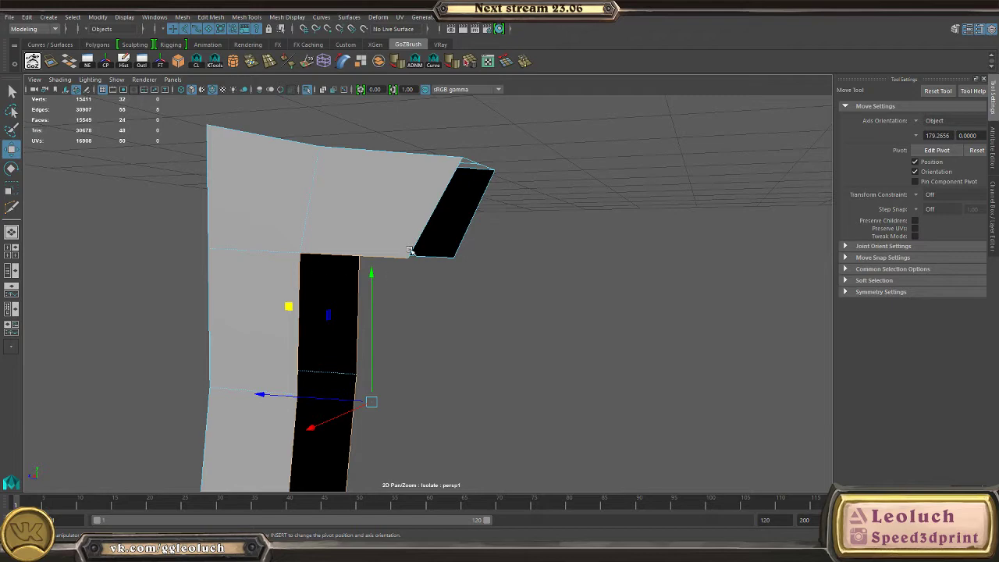
{"action": "left_click_drag", "start_coordinate": [398, 244], "coordinate": [373, 219], "text": "alt"}
{"action": "left_click", "coordinate": [208, 19]}
{"action": "left_click", "coordinate": [222, 67]}
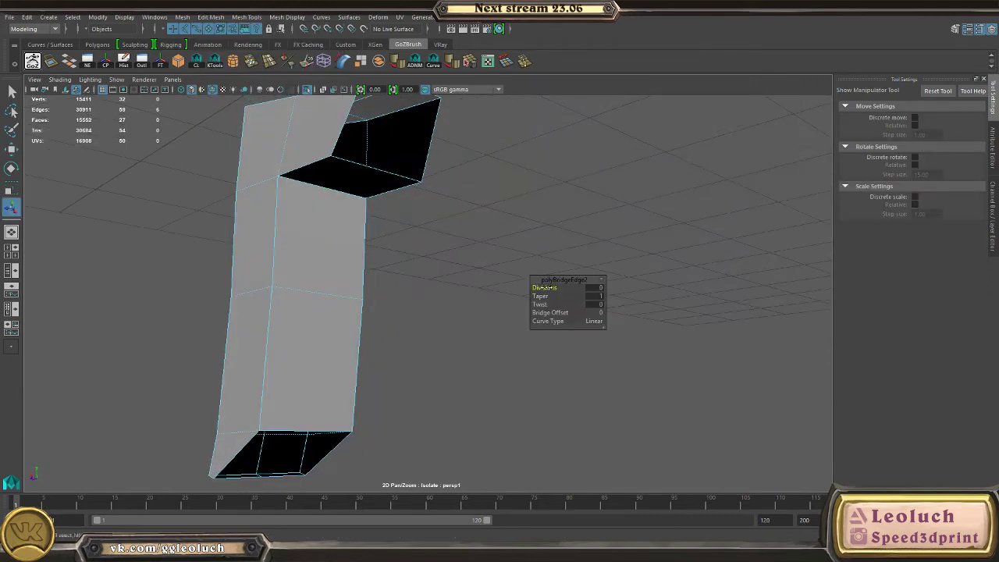
{"action": "right_click_drag", "start_coordinate": [264, 219], "coordinate": [270, 215]}
{"action": "mouse_move", "coordinate": [366, 237]}
{"action": "left_mouse_down", "text": "alt"}
{"action": "mouse_move", "coordinate": [363, 301]}
{"action": "mouse_move", "coordinate": [350, 210]}
{"action": "left_mouse_up", "text": "alt"}
- Fill the remaining holes at the hook's front end and at the butt plate's bottom
{"action": "right_click_drag", "start_coordinate": [351, 208], "coordinate": [349, 170]}
{"action": "double_click", "coordinate": [339, 281]}
{"action": "key", "text": "g"}
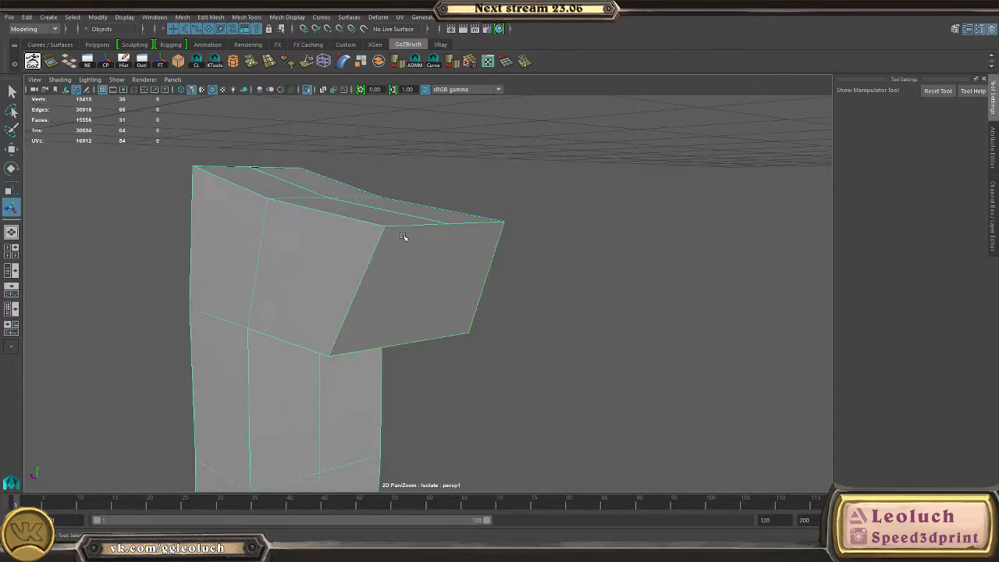
{"action": "left_click_drag", "start_coordinate": [403, 237], "coordinate": [320, 249], "text": "alt"}
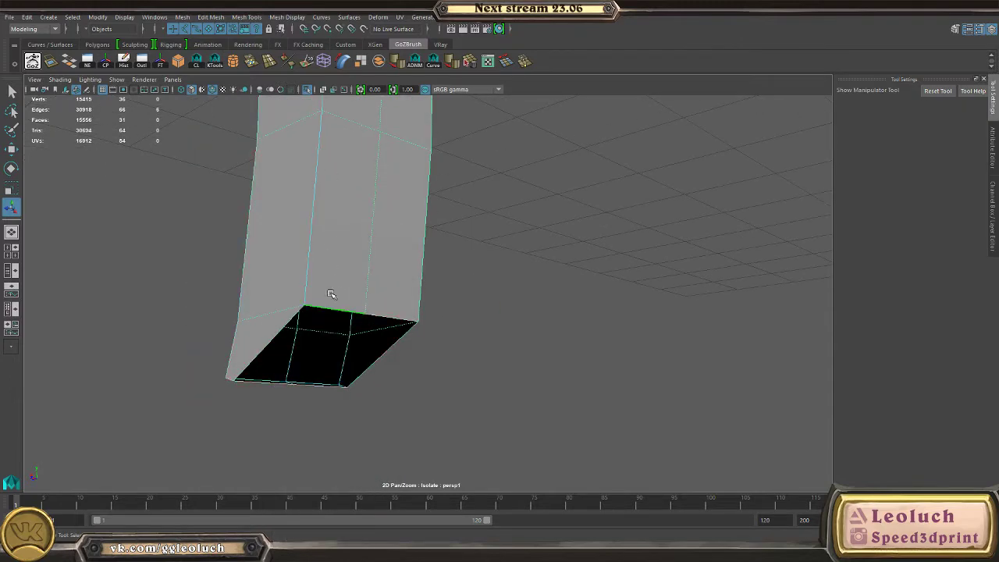
{"action": "key", "text": "g"}
{"action": "left_click_drag", "start_coordinate": [334, 367], "coordinate": [338, 285], "text": "alt"}
- Connect the two middle vertices across the butt plate's bottom face with a centre edge
{"action": "right_click_drag", "start_coordinate": [339, 279], "coordinate": [339, 216]}
{"action": "left_click_drag", "start_coordinate": [339, 216], "coordinate": [328, 270], "text": "alt"}
{"action": "right_click_drag", "start_coordinate": [327, 273], "coordinate": [288, 265]}
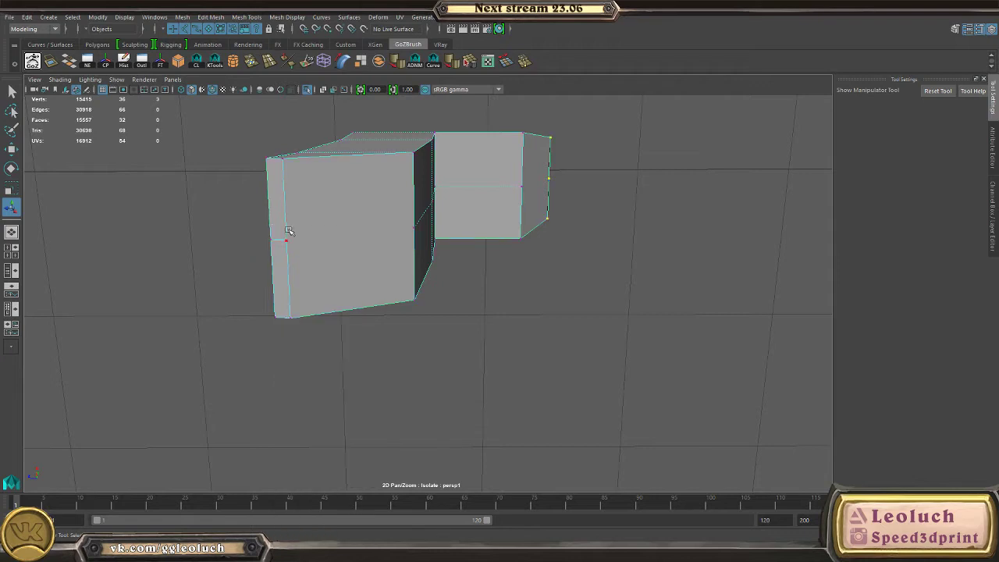
{"action": "left_click_drag", "start_coordinate": [289, 231], "coordinate": [275, 346], "text": "alt"}
{"action": "key", "text": "ctrl+c"}
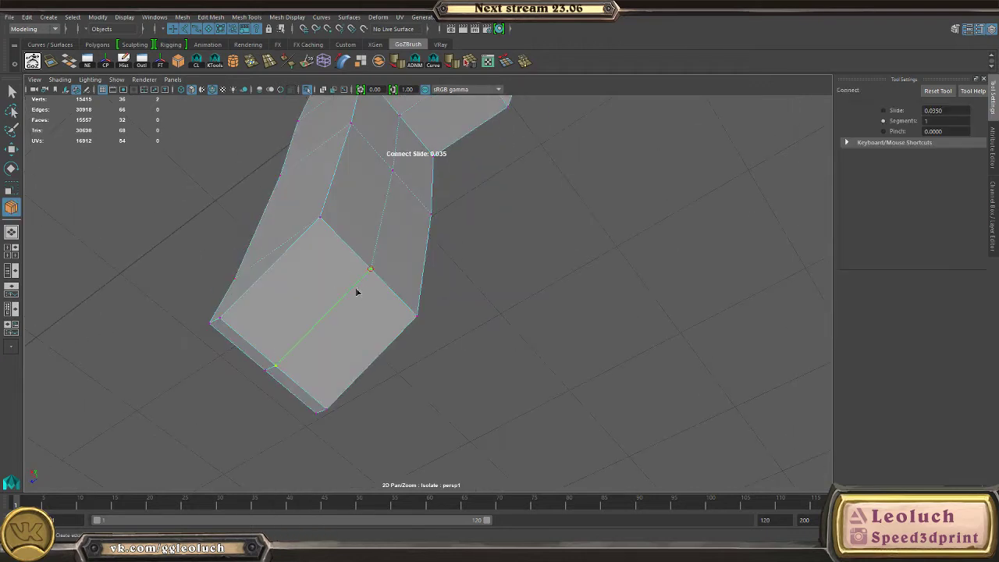
{"action": "key", "text": "w"}
- Connect the upper and lower middle vertices across the hook's front face with a centre edge
{"action": "left_click_drag", "start_coordinate": [358, 288], "coordinate": [357, 406], "text": "alt"}
{"action": "left_click", "coordinate": [432, 205]}
{"action": "right_click_drag", "start_coordinate": [432, 207], "coordinate": [383, 184]}
{"action": "left_click", "coordinate": [466, 183]}
{"action": "left_click", "coordinate": [500, 312]}
{"action": "left_click_drag", "start_coordinate": [484, 335], "coordinate": [517, 363], "text": "alt"}
{"action": "left_click", "coordinate": [475, 280]}
{"action": "left_click_drag", "start_coordinate": [477, 282], "coordinate": [463, 321], "text": "alt"}
{"action": "left_click", "coordinate": [450, 252], "text": "shift"}
{"action": "key", "text": "g"}
{"action": "key", "text": "w"}
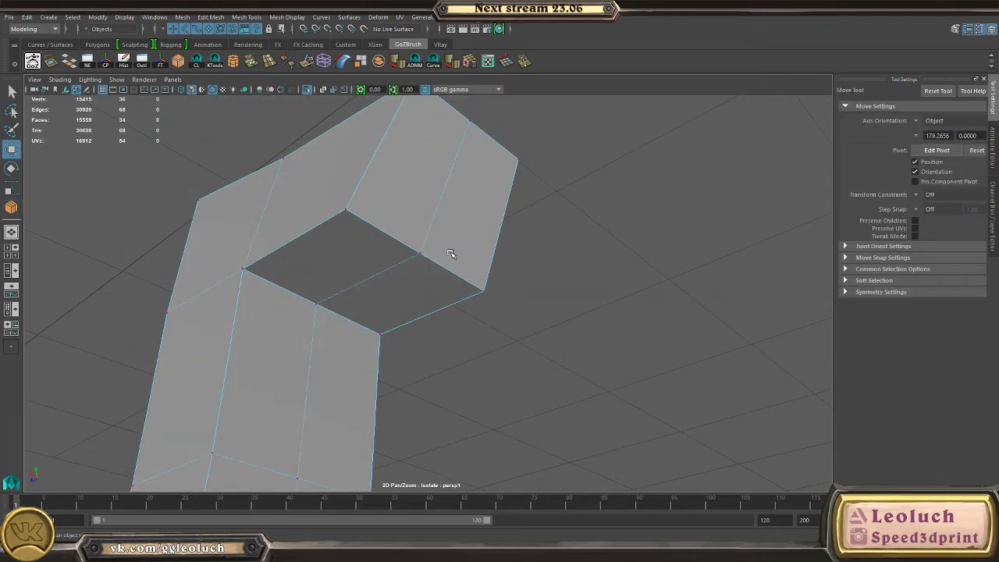
- Preview the butt plate smoothed, switch back to the unsmoothed display, and examine the hook's inner corner
{"action": "right_click_drag", "start_coordinate": [462, 203], "coordinate": [462, 175]}
{"action": "left_click", "coordinate": [447, 187]}
{"action": "key", "text": "3"}
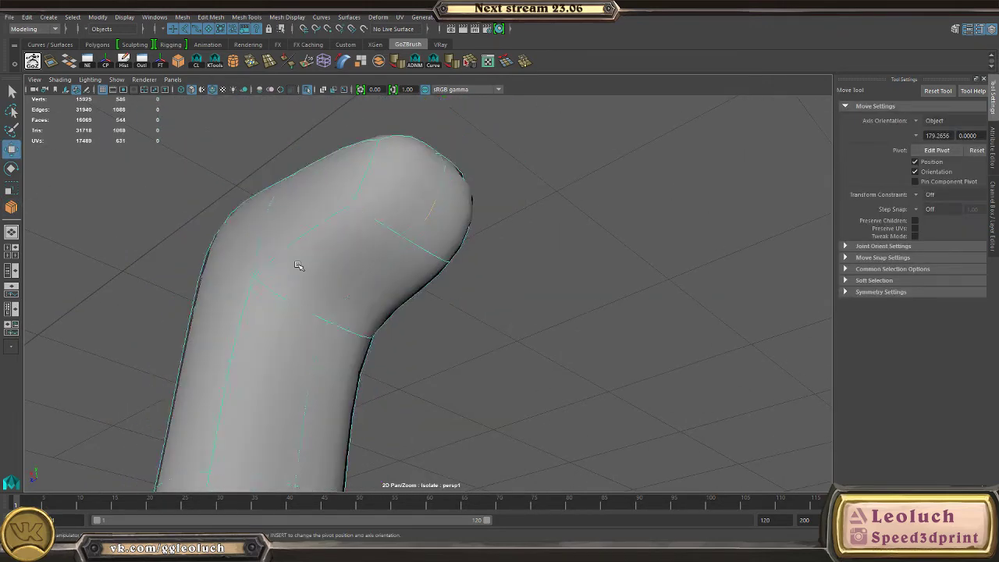
{"action": "key", "text": "1"}
{"action": "left_click_drag", "start_coordinate": [298, 265], "coordinate": [483, 321], "text": "alt"}
{"action": "right_click_drag", "start_coordinate": [484, 321], "coordinate": [304, 307], "text": "alt"}
{"action": "middle_click_drag", "start_coordinate": [304, 307], "coordinate": [227, 222], "text": "alt"}
{"action": "left_click_drag", "start_coordinate": [226, 222], "coordinate": [187, 234], "text": "alt"}
{"action": "right_click_drag", "start_coordinate": [188, 234], "coordinate": [281, 284], "text": "alt"}
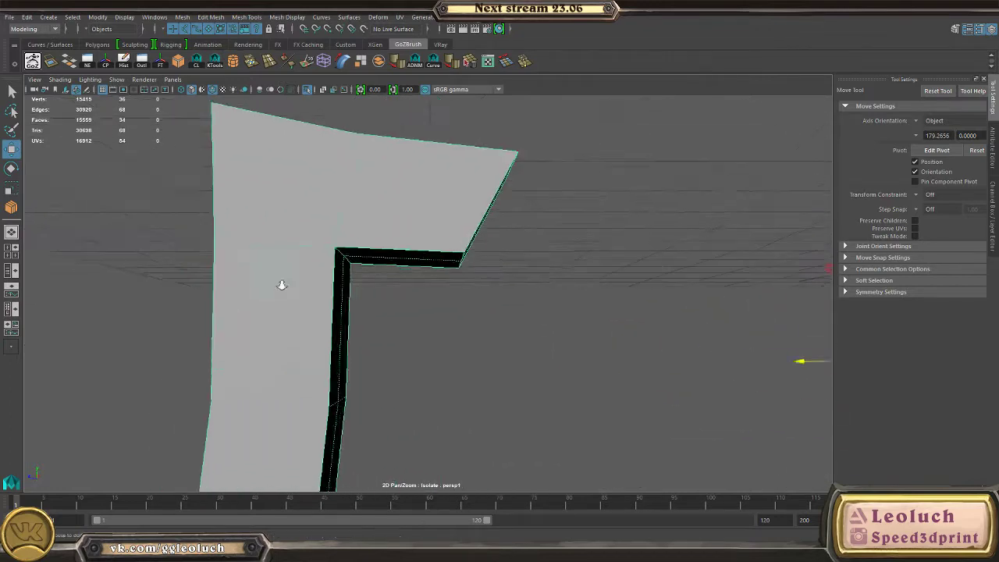
- Bevel the inner corner edges where the hook meets the lower section, with an offset of about 0.26
{"action": "left_click_drag", "start_coordinate": [281, 284], "coordinate": [348, 241], "text": "alt"}
{"action": "right_click_drag", "start_coordinate": [307, 241], "coordinate": [383, 374], "text": "shift"}
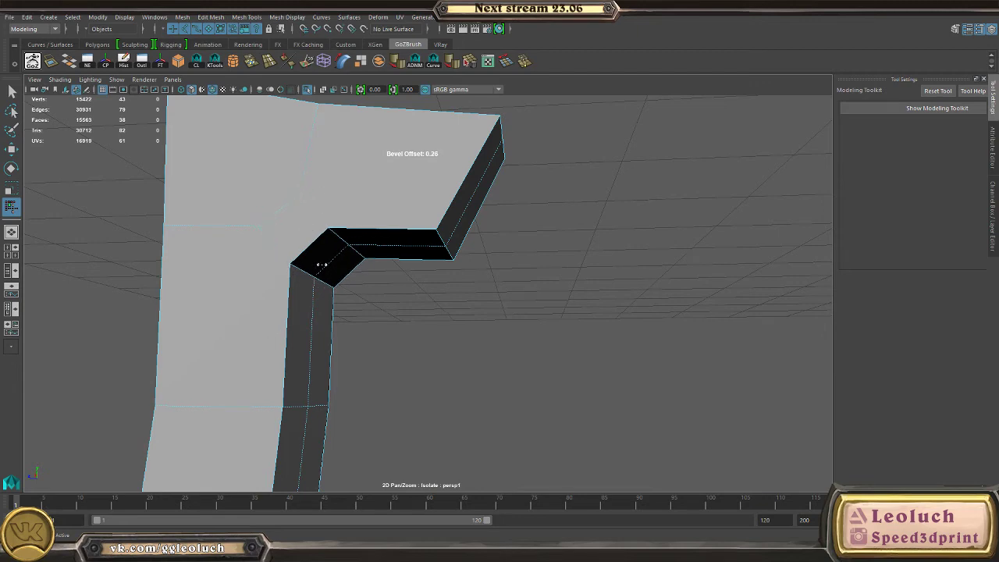
{"action": "key", "text": "w"}
- Check the beveled butt plate in smooth preview and in unsmoothed display from several sides
{"action": "left_click", "coordinate": [432, 187]}
{"action": "key", "text": "3"}
{"action": "left_click_drag", "start_coordinate": [353, 251], "coordinate": [398, 282], "text": "alt"}
{"action": "left_click_drag", "start_coordinate": [227, 260], "coordinate": [243, 259], "text": "alt"}
{"action": "left_click", "coordinate": [357, 220]}
{"action": "key", "text": "1"}
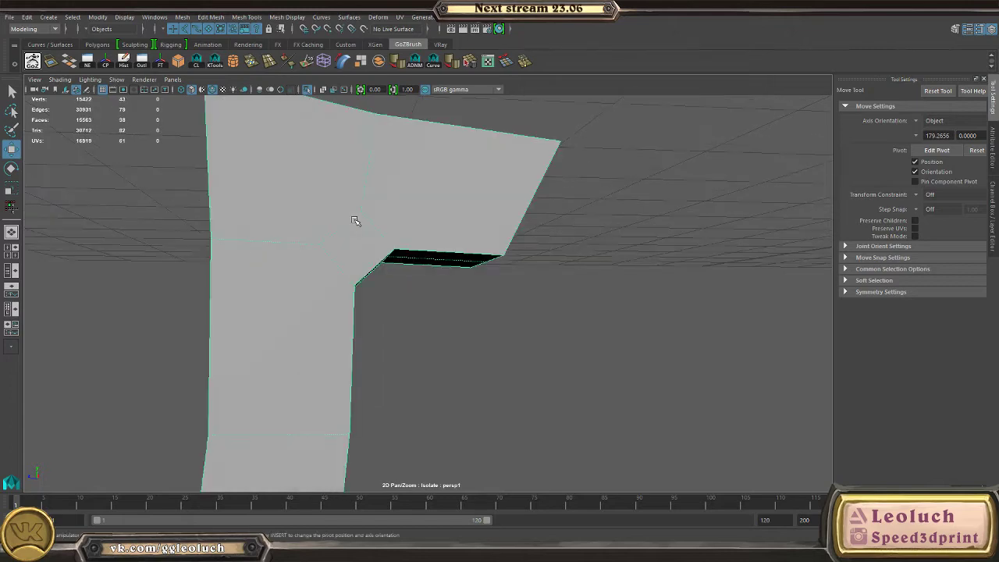
{"action": "left_click_drag", "start_coordinate": [357, 221], "coordinate": [224, 198], "text": "alt"}
{"action": "left_click_drag", "start_coordinate": [391, 253], "coordinate": [434, 276], "text": "alt"}
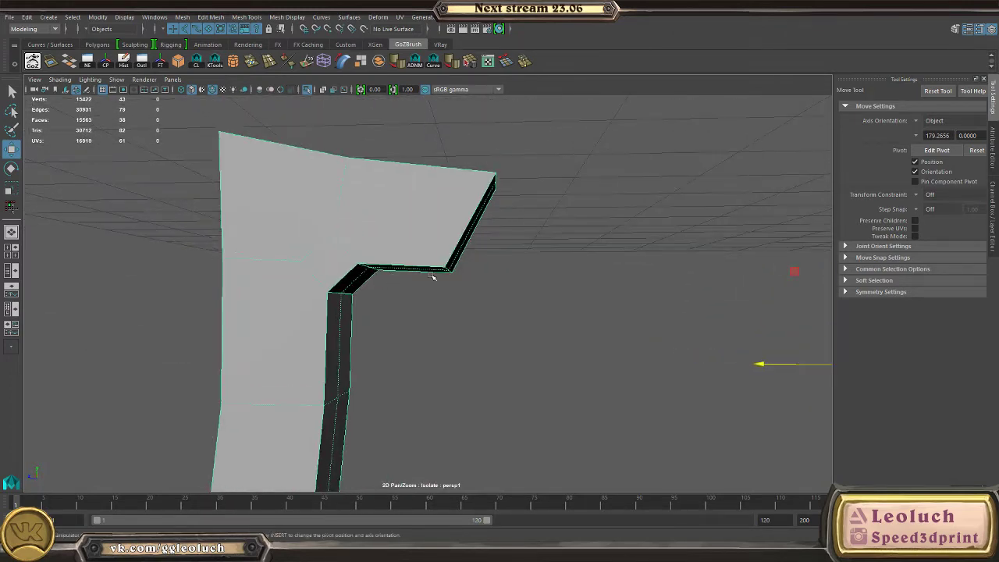
- Preview the butt plate smoothed, return to the unsmoothed display, and examine the hook's inner corner and side face
{"action": "key", "text": "3"}
{"action": "left_click", "coordinate": [566, 315]}
{"action": "left_click_drag", "start_coordinate": [382, 254], "coordinate": [476, 223], "text": "alt"}
{"action": "left_click", "coordinate": [476, 222]}
{"action": "key", "text": "1"}
{"action": "right_click_drag", "start_coordinate": [533, 268], "coordinate": [414, 245], "text": "alt"}
{"action": "left_click_drag", "start_coordinate": [304, 241], "coordinate": [361, 308], "text": "alt"}
{"action": "right_click_drag", "start_coordinate": [391, 312], "coordinate": [533, 327], "text": "alt"}
{"action": "left_click_drag", "start_coordinate": [374, 234], "coordinate": [422, 261], "text": "alt"}
{"action": "right_click_drag", "start_coordinate": [422, 261], "coordinate": [476, 248], "text": "alt"}
{"action": "mouse_move", "coordinate": [476, 249]}
{"action": "right_mouse_down"}
{"action": "mouse_move", "coordinate": [433, 248]}
{"action": "mouse_move", "coordinate": [472, 259]}
{"action": "right_mouse_up"}
{"action": "right_click_drag", "start_coordinate": [412, 264], "coordinate": [411, 264], "text": "shift"}
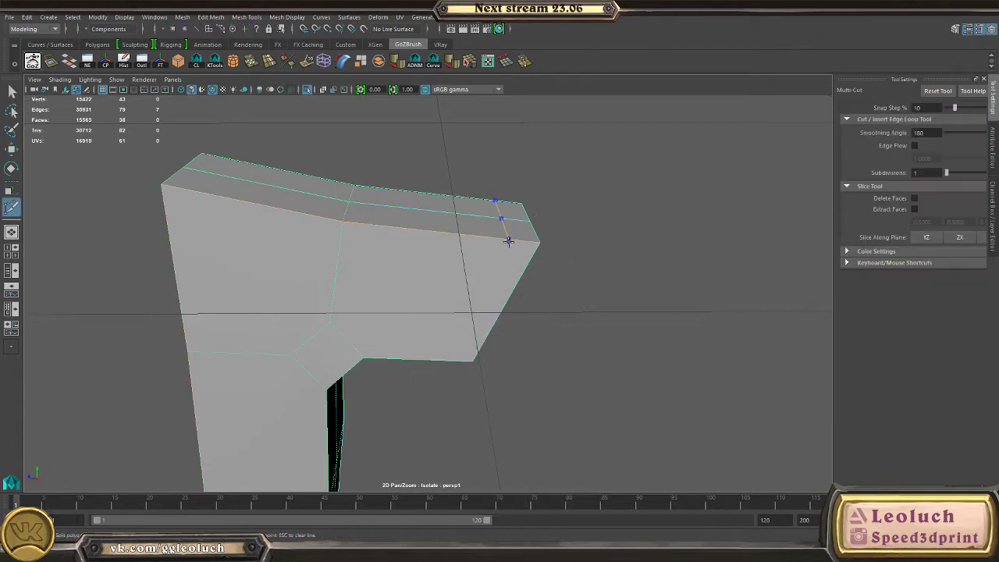
{"action": "key", "text": "w"}
{"action": "key", "text": "F8"}
{"action": "left_click", "coordinate": [488, 254]}
{"action": "left_click_drag", "start_coordinate": [489, 255], "coordinate": [434, 267], "text": "alt"}
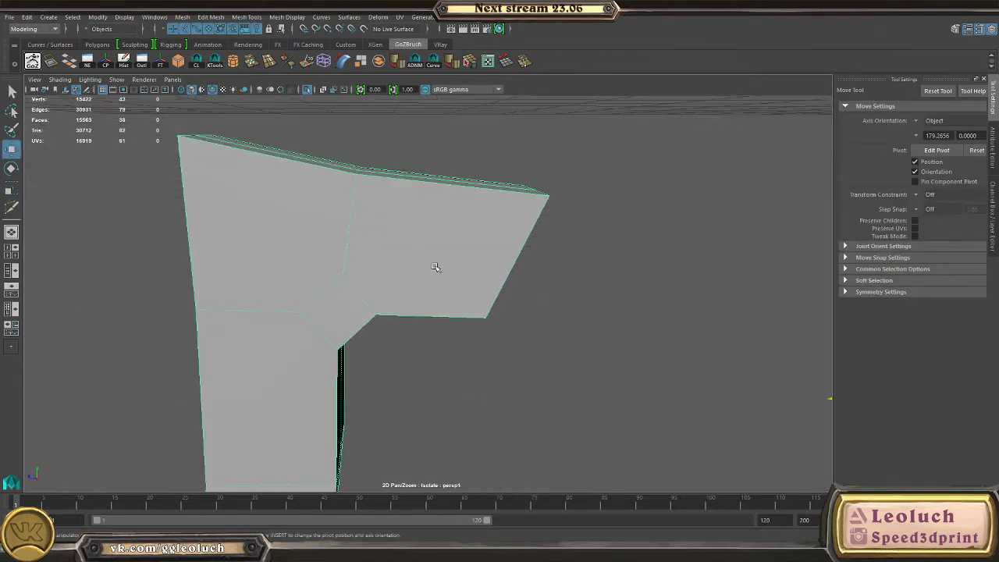
- Cut a new edge with Multi-Cut from the inner corner's upper vertex up the hook's side and across its top
{"action": "right_click_drag", "start_coordinate": [403, 242], "coordinate": [375, 241], "text": "shift"}
{"action": "left_click", "coordinate": [376, 315]}
{"action": "left_click_drag", "start_coordinate": [392, 274], "coordinate": [381, 247], "text": "alt"}
{"action": "left_click_drag", "start_coordinate": [338, 206], "coordinate": [378, 251], "text": "alt"}
{"action": "left_click", "coordinate": [333, 243]}
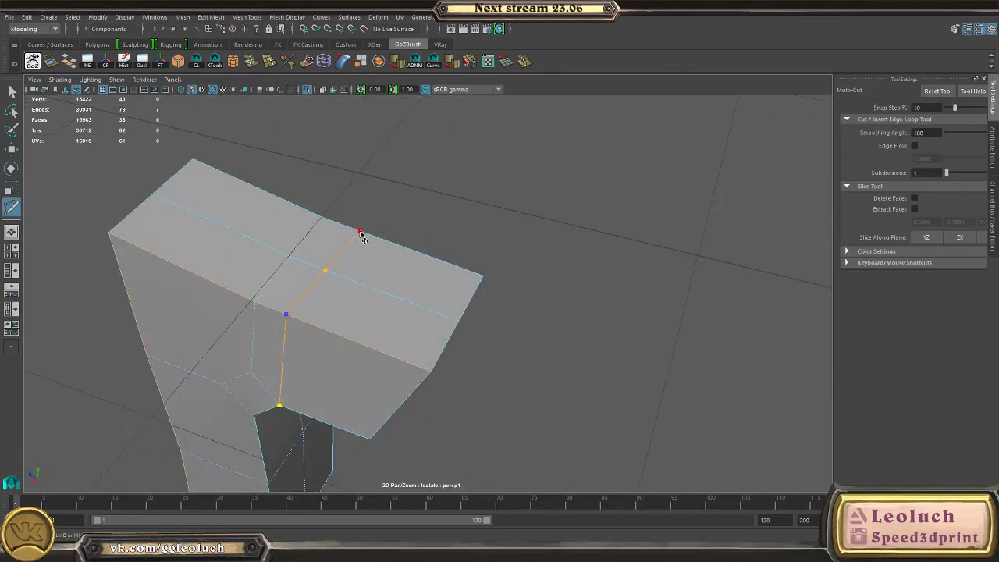
- Cut an edge from the side's inner vertex up across the top, and another from the lower corner vertex across to the back's centre line
{"action": "left_click_drag", "start_coordinate": [285, 394], "coordinate": [302, 348], "text": "alt"}
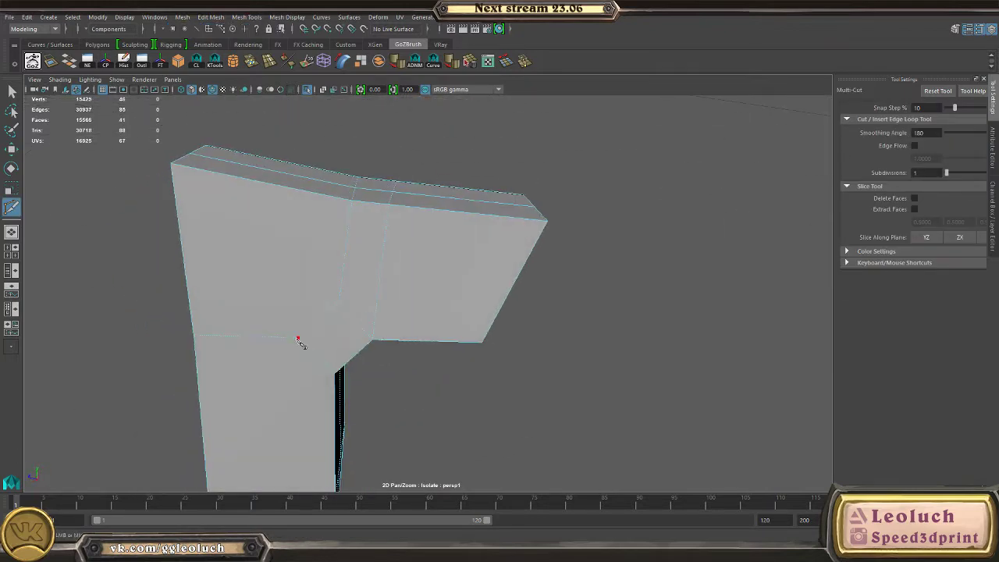
{"action": "left_click", "coordinate": [310, 204]}
{"action": "left_click_drag", "start_coordinate": [313, 206], "coordinate": [295, 316], "text": "alt"}
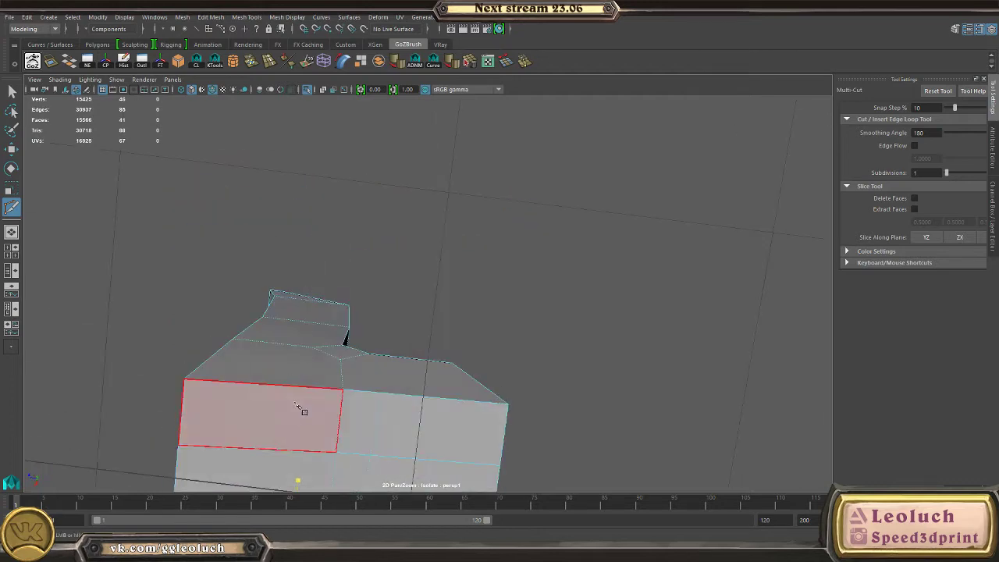
{"action": "left_click_drag", "start_coordinate": [315, 404], "coordinate": [353, 301], "text": "alt"}
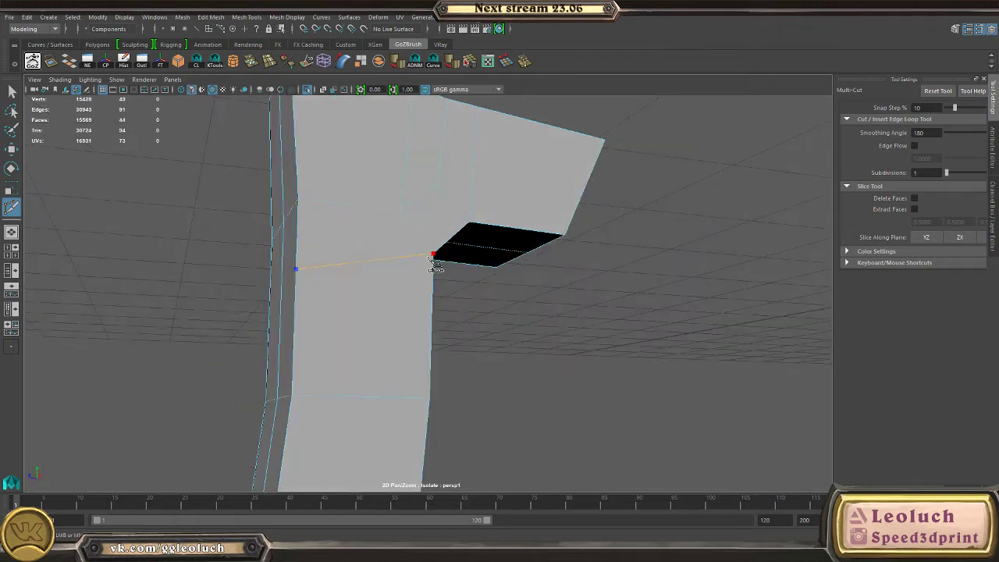
{"action": "left_click_drag", "start_coordinate": [436, 265], "coordinate": [390, 282], "text": "alt"}
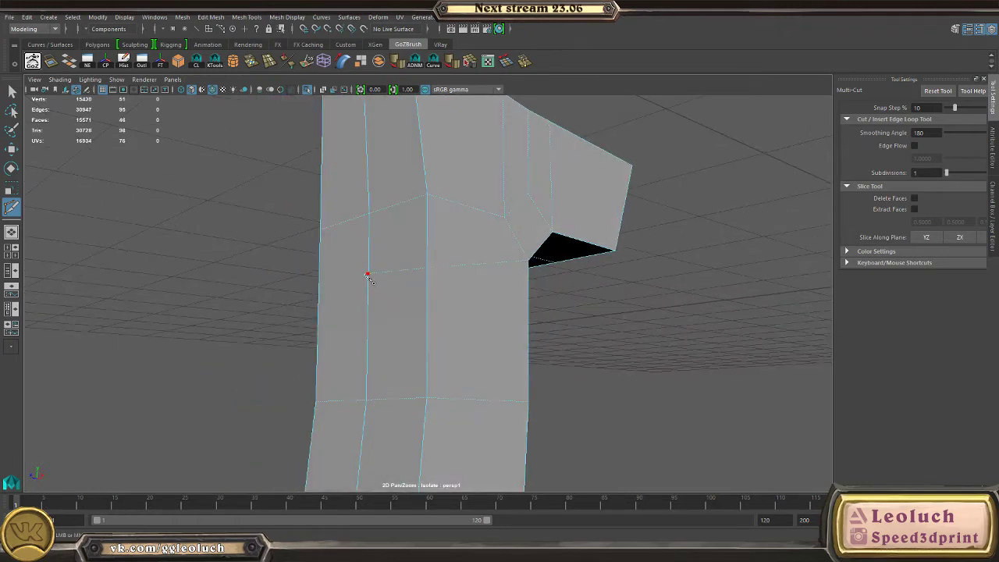
{"action": "left_click_drag", "start_coordinate": [474, 285], "coordinate": [387, 294], "text": "alt"}
- Select all faces on the uncut half beyond the centre line and delete them
{"action": "key", "text": "w"}
{"action": "right_click_drag", "start_coordinate": [307, 258], "coordinate": [437, 139]}
{"action": "left_click_drag", "start_coordinate": [437, 140], "coordinate": [448, 267], "text": "alt"}
{"action": "right_click_drag", "start_coordinate": [499, 263], "coordinate": [501, 297]}
{"action": "left_click_drag", "start_coordinate": [501, 297], "coordinate": [352, 276], "text": "alt"}
{"action": "left_click", "coordinate": [352, 277]}
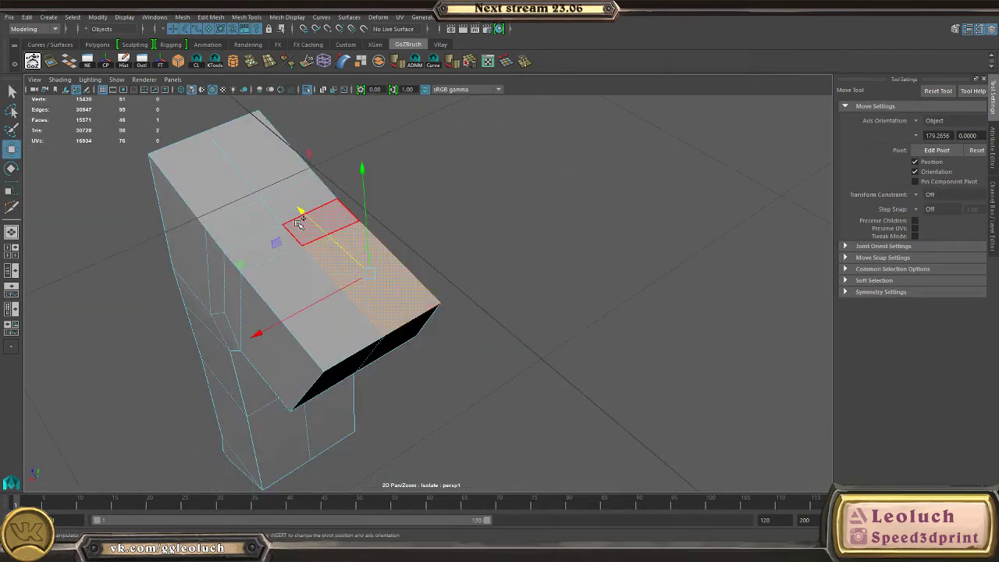
{"action": "double_click", "coordinate": [299, 224], "text": "shift"}
{"action": "key", "text": "Delete"}
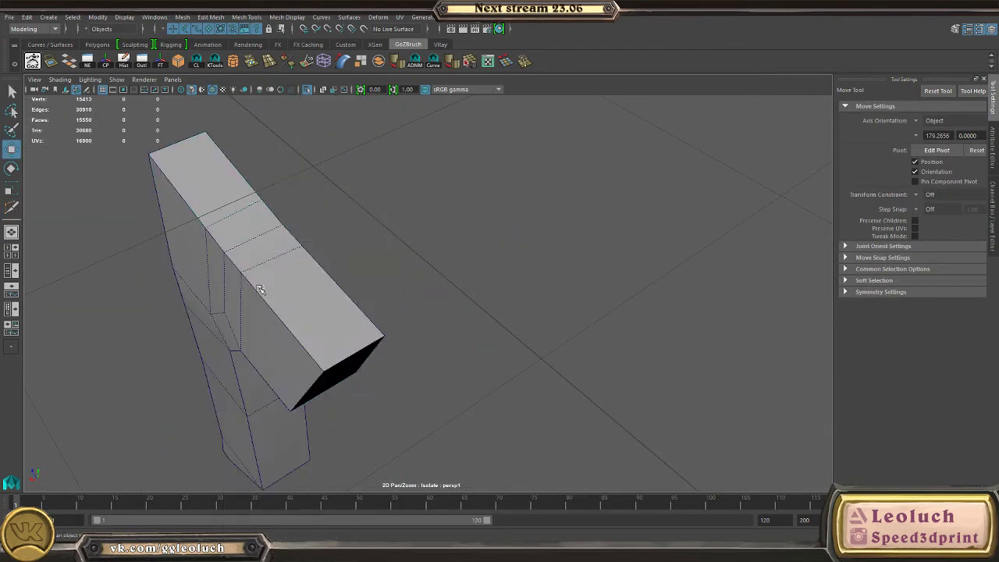
- Rebuild the missing half of the butt plate with Mirror Geometry, and preview the result smoothed
{"action": "key", "text": "F8"}
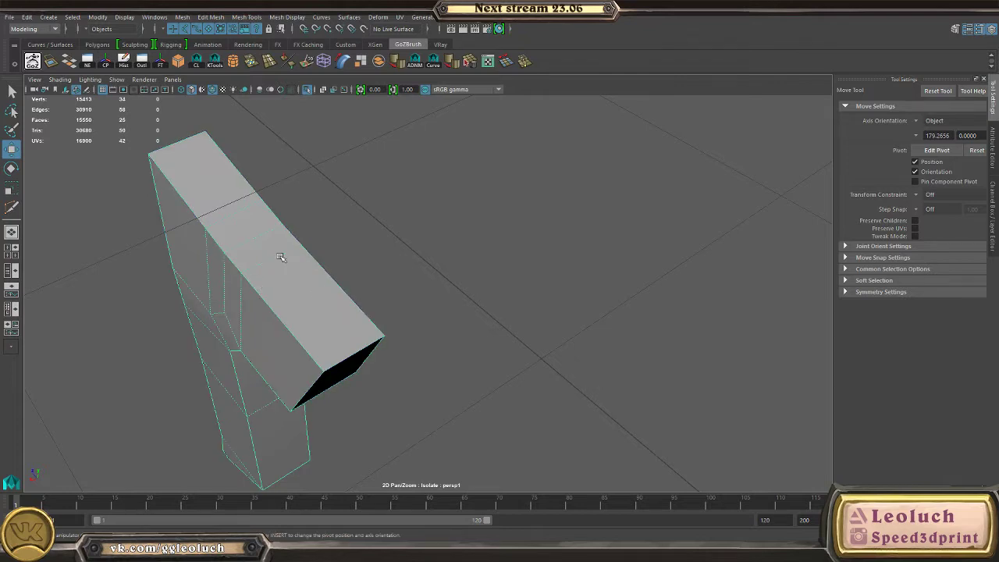
{"action": "left_click", "coordinate": [182, 17]}
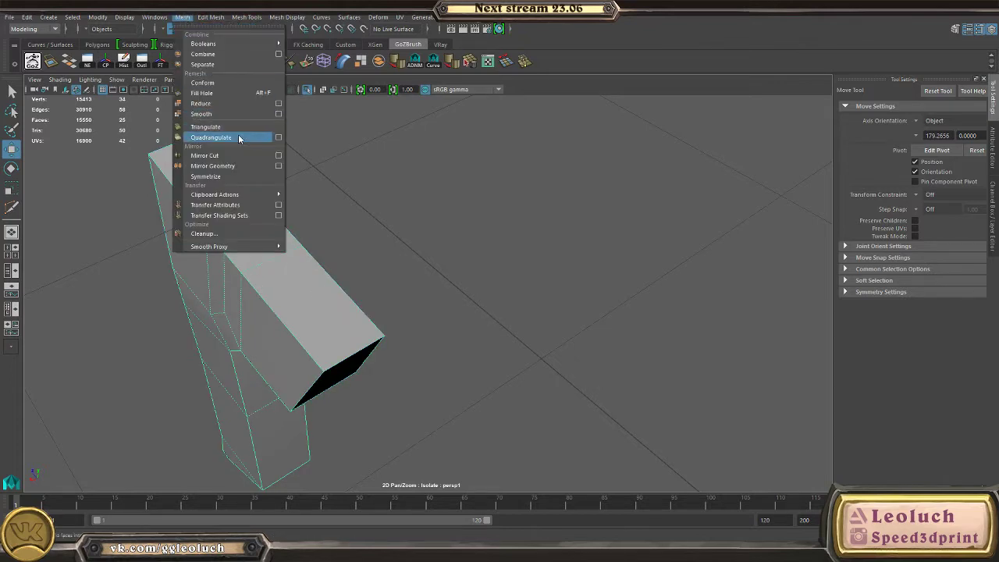
{"action": "left_click", "coordinate": [257, 167]}
{"action": "mouse_move", "coordinate": [311, 350]}
{"action": "middle_mouse_down"}
{"action": "mouse_move", "coordinate": [341, 333]}
{"action": "mouse_move", "coordinate": [323, 336]}
{"action": "middle_mouse_up"}
{"action": "left_click", "coordinate": [305, 286]}
{"action": "left_click_drag", "start_coordinate": [468, 292], "coordinate": [584, 252], "text": "alt"}
{"action": "key", "text": "3"}
{"action": "key", "text": "1"}
- Insert an edge loop close behind the hook's front face and check the butt plate in smooth preview
{"action": "scroll", "coordinate": [584, 252], "scroll_direction": "up", "scroll_amount": 2}
{"action": "right_click", "coordinate": [388, 203]}
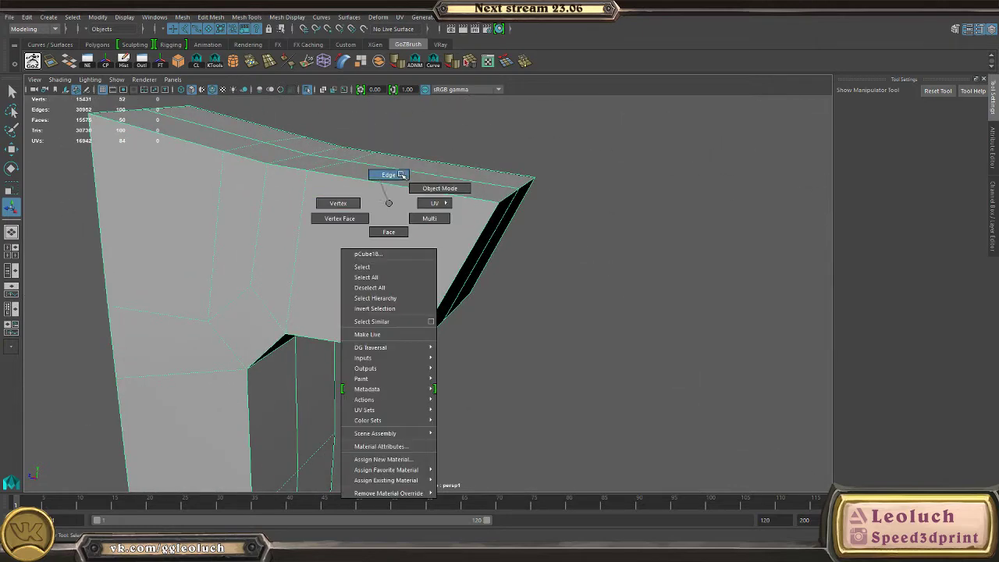
{"action": "right_click_drag", "start_coordinate": [401, 174], "coordinate": [401, 173]}
{"action": "right_click_drag", "start_coordinate": [401, 216], "coordinate": [331, 221], "text": "shift"}
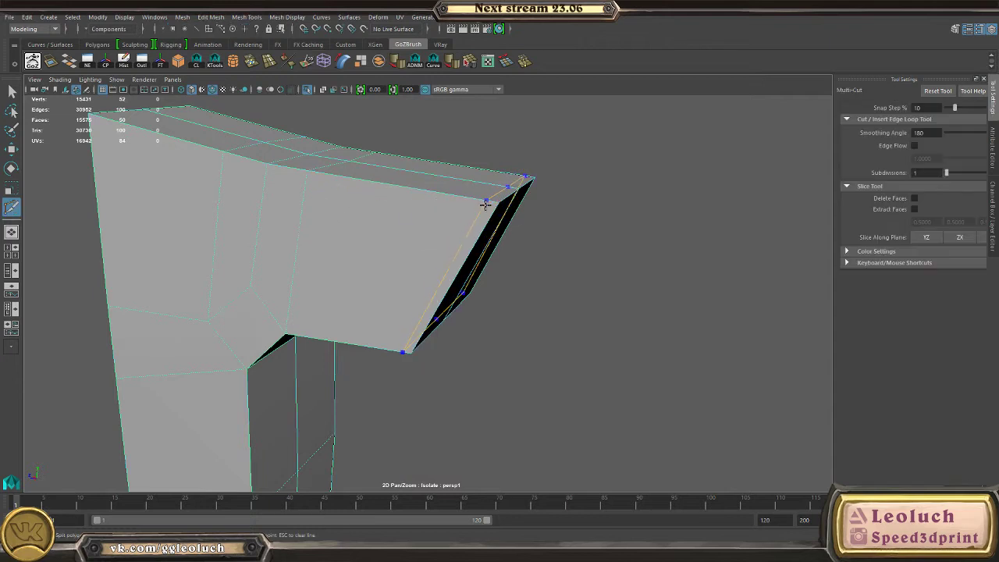
{"action": "left_click_drag", "start_coordinate": [372, 254], "coordinate": [381, 263], "text": "alt"}
{"action": "key", "text": "3"}
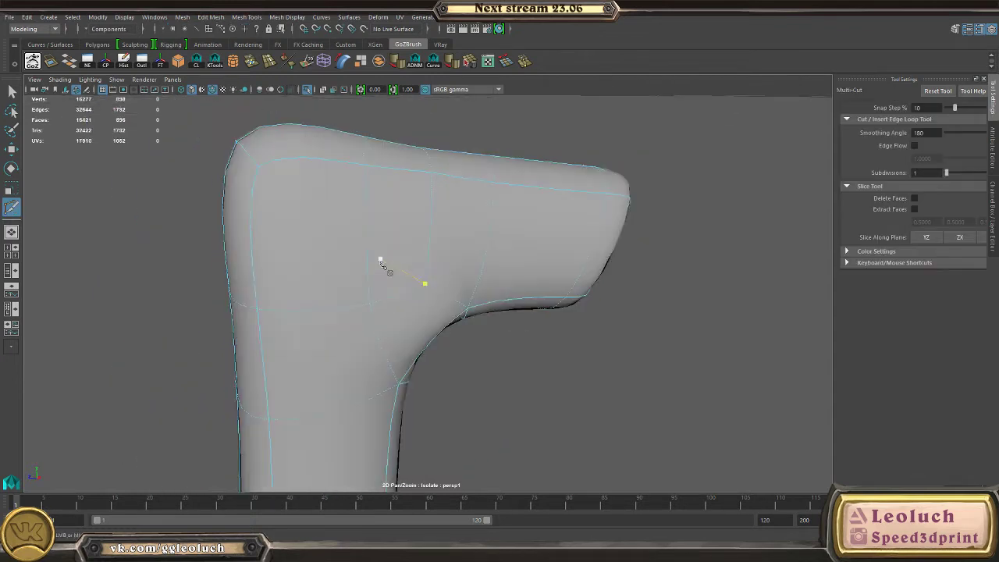
{"action": "key", "text": "Escape"}
{"action": "scroll", "coordinate": [341, 232], "scroll_direction": "down", "scroll_amount": 4}
{"action": "left_click_drag", "start_coordinate": [341, 232], "coordinate": [389, 333], "text": "alt"}
{"action": "key", "text": "1"}
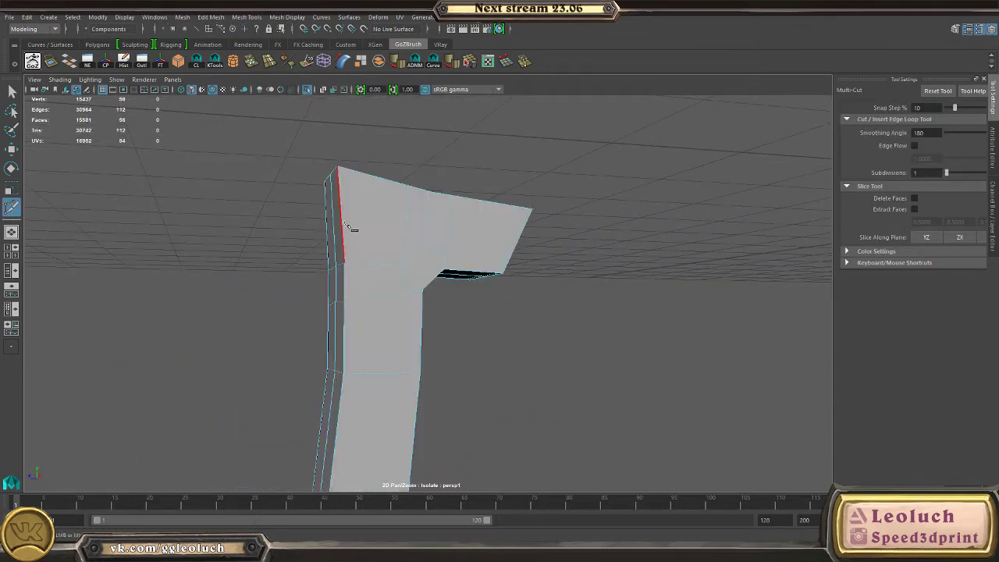
- Insert a lengthwise edge loop close to the butt plate's back edge and preview it smoothed
{"action": "left_click", "coordinate": [361, 181], "text": "ctrl"}
{"action": "middle_click_drag", "start_coordinate": [427, 337], "coordinate": [427, 171], "text": "alt"}
{"action": "key", "text": "3"}
{"action": "key", "text": "1"}
{"action": "middle_click_drag", "start_coordinate": [378, 328], "coordinate": [387, 246], "text": "alt"}
{"action": "right_click_drag", "start_coordinate": [387, 246], "coordinate": [392, 347], "text": "alt"}
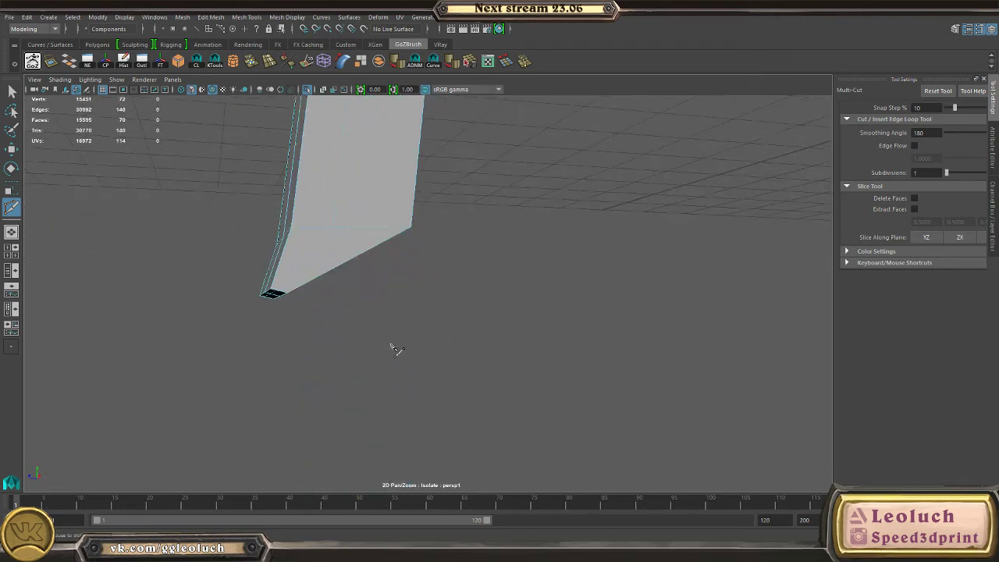
- Insert edge loops close to the bottom tip and just above the lower bend, previewing the smoothed shape
{"action": "left_click", "coordinate": [291, 278], "text": "ctrl"}
{"action": "key", "text": "3"}
{"action": "left_click_drag", "start_coordinate": [424, 297], "coordinate": [404, 387], "text": "alt"}
{"action": "key", "text": "1"}
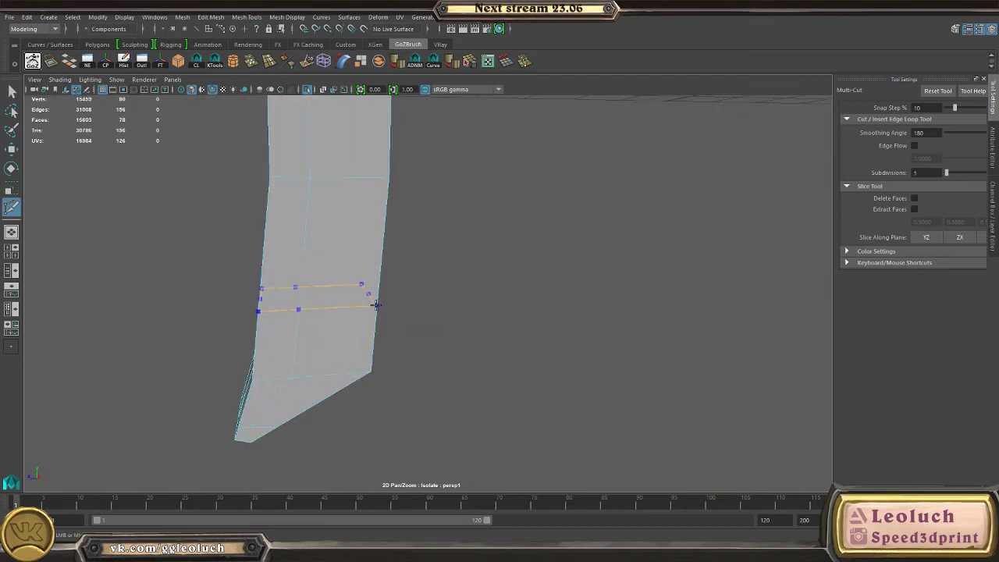
{"action": "left_click", "coordinate": [369, 326], "text": "ctrl"}
{"action": "middle_click_drag", "start_coordinate": [448, 253], "coordinate": [450, 412], "text": "alt"}
{"action": "key", "text": "3"}
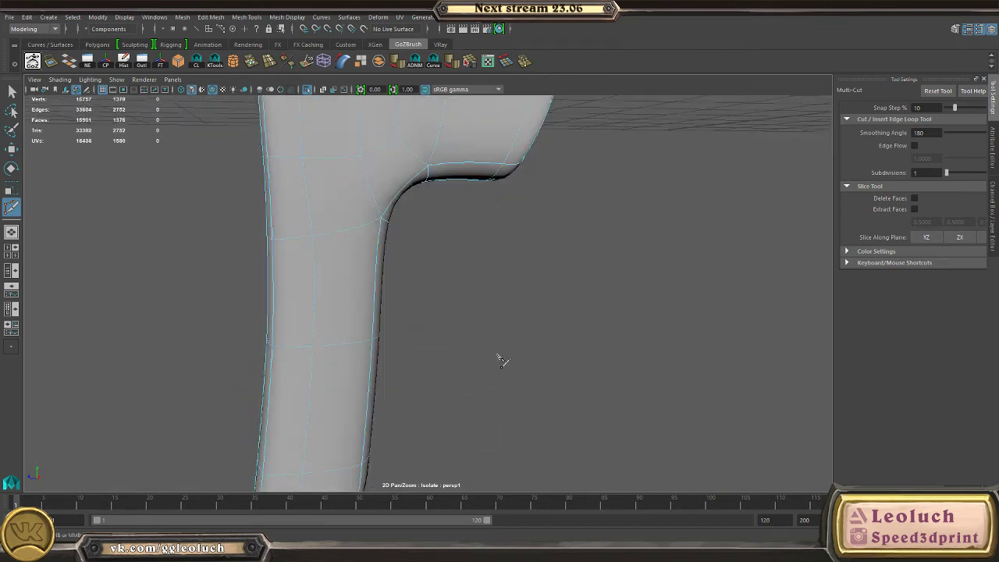
- Insert lengthwise edge loops close to both side faces of the butt plate and return to object mode
{"action": "right_click_drag", "start_coordinate": [502, 361], "coordinate": [367, 332], "text": "alt"}
{"action": "left_click_drag", "start_coordinate": [367, 331], "coordinate": [242, 282], "text": "alt"}
{"action": "key", "text": "1"}
{"action": "left_click_drag", "start_coordinate": [421, 342], "coordinate": [337, 294], "text": "alt"}
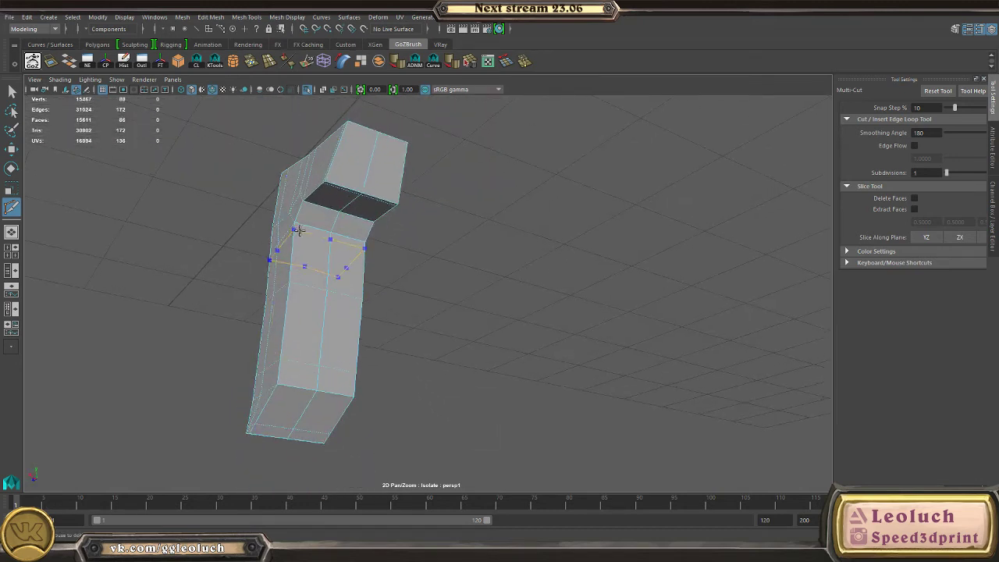
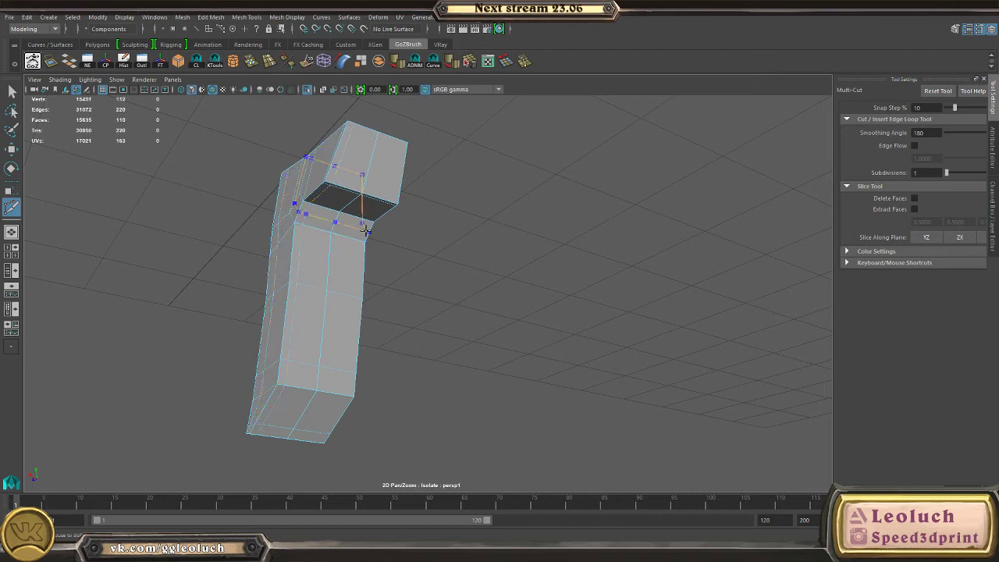
{"action": "right_click_drag", "start_coordinate": [358, 263], "coordinate": [398, 226]}
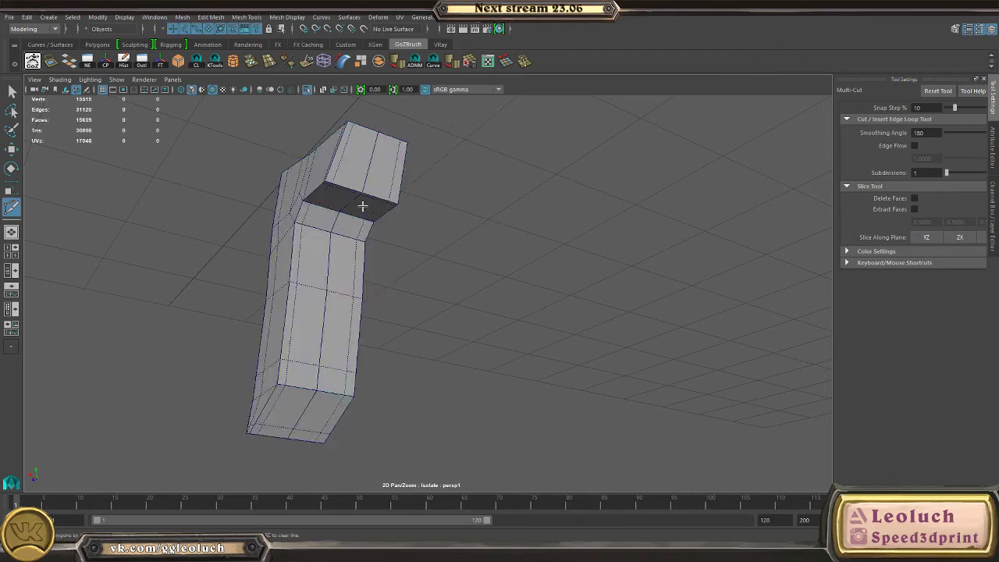
{"action": "left_click", "coordinate": [361, 206]}
{"action": "left_click_drag", "start_coordinate": [378, 260], "coordinate": [465, 297], "text": "alt"}
{"action": "right_click_drag", "start_coordinate": [367, 153], "coordinate": [472, 78]}
{"action": "key", "text": "w"}
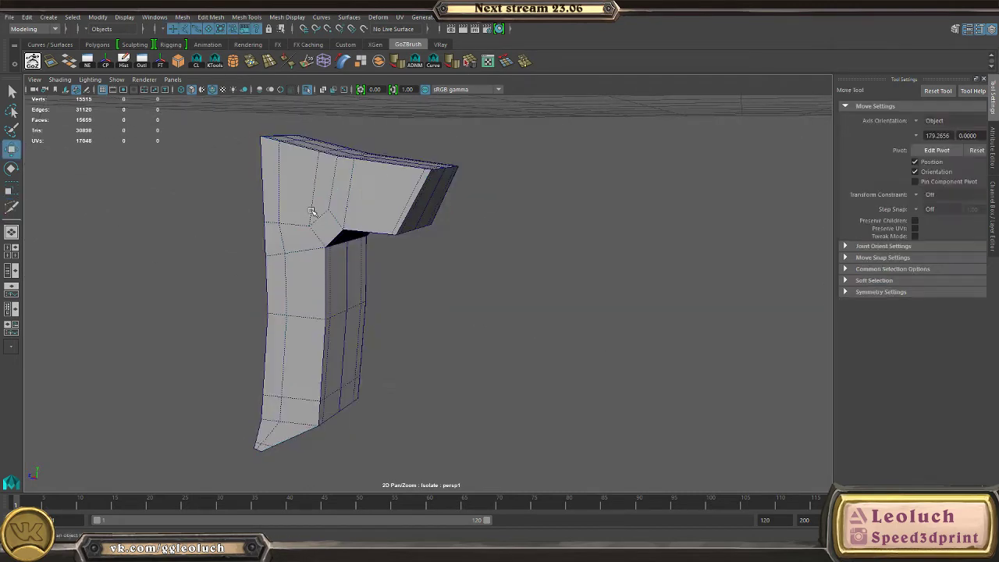
- Compare the butt plate's smoothed and unsmoothed displays to check how the added edge loops hold its shape
{"action": "left_click", "coordinate": [313, 212]}
{"action": "key", "text": "3"}
{"action": "left_click", "coordinate": [515, 256]}
{"action": "left_click_drag", "start_coordinate": [517, 256], "coordinate": [549, 282], "text": "alt"}
{"action": "left_click", "coordinate": [406, 199]}
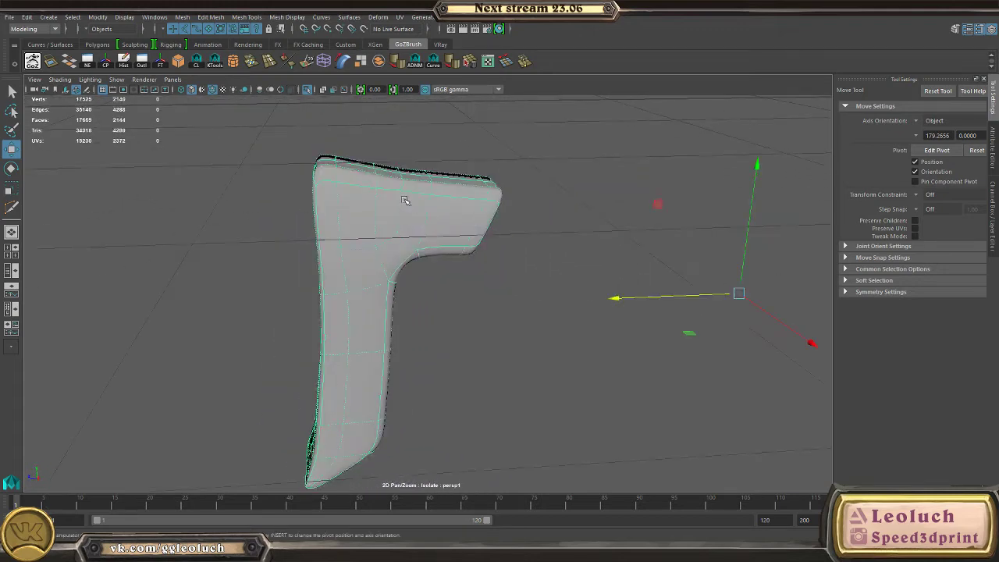
{"action": "key", "text": "1"}
{"action": "key", "text": "3"}
{"action": "key", "text": "1"}
{"action": "key", "text": "3"}
{"action": "key", "text": "1"}
- Insert an edge loop just below the butt plate's top edge and preview it smoothed from the back
{"action": "middle_click_drag", "start_coordinate": [485, 265], "coordinate": [501, 325], "text": "alt"}
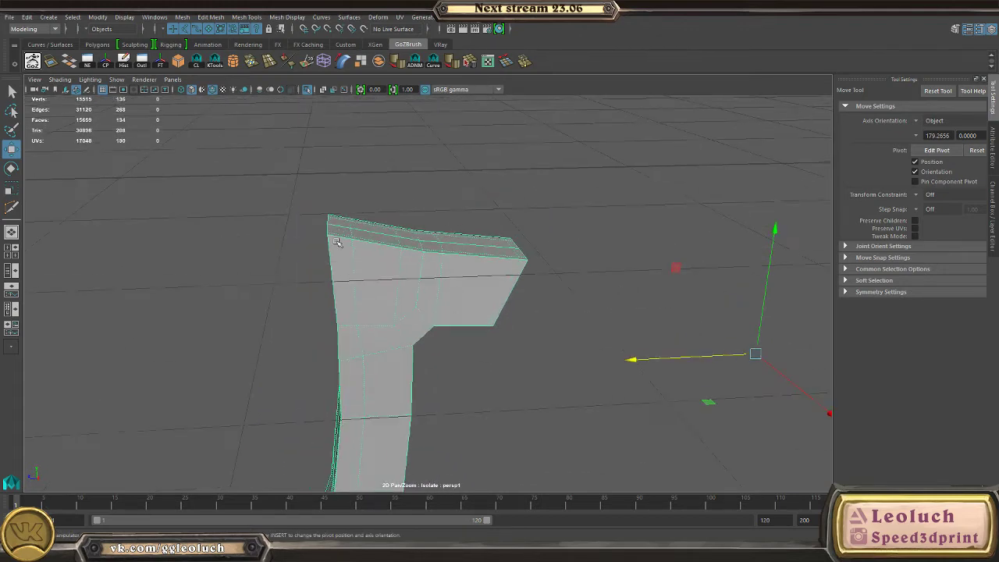
{"action": "scroll", "coordinate": [468, 311], "scroll_direction": "up", "scroll_amount": 3}
{"action": "mouse_move", "coordinate": [455, 306]}
{"action": "right_mouse_down", "text": "shift"}
{"action": "mouse_move", "coordinate": [401, 287]}
{"action": "mouse_move", "coordinate": [398, 306]}
{"action": "right_mouse_up", "text": "shift"}
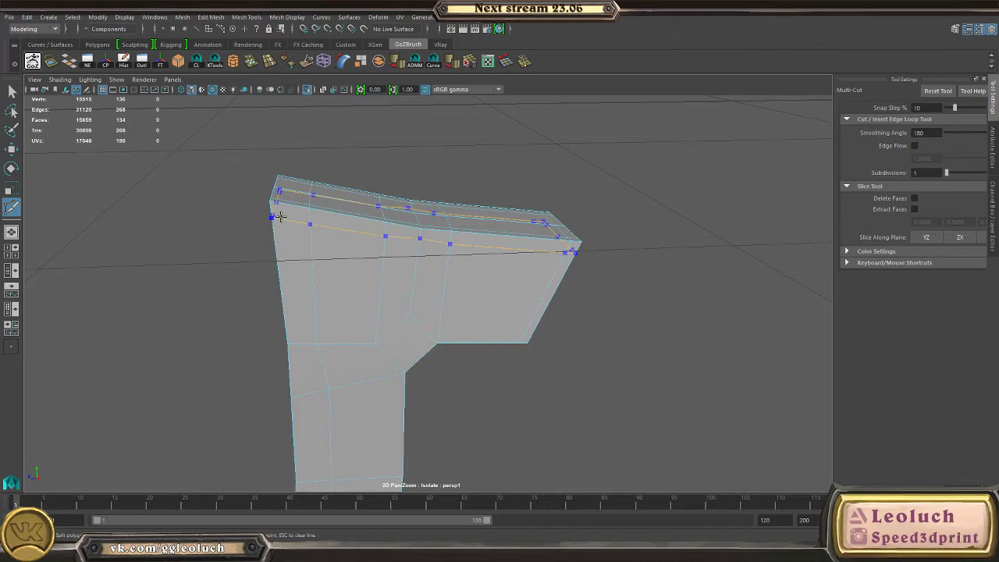
{"action": "left_click", "coordinate": [280, 217], "text": "ctrl"}
{"action": "key", "text": "w"}
{"action": "right_click_drag", "start_coordinate": [301, 260], "coordinate": [351, 247]}
{"action": "left_click", "coordinate": [292, 239]}
{"action": "key", "text": "3"}
{"action": "left_click", "coordinate": [246, 204]}
{"action": "left_click_drag", "start_coordinate": [246, 204], "coordinate": [413, 193], "text": "alt"}
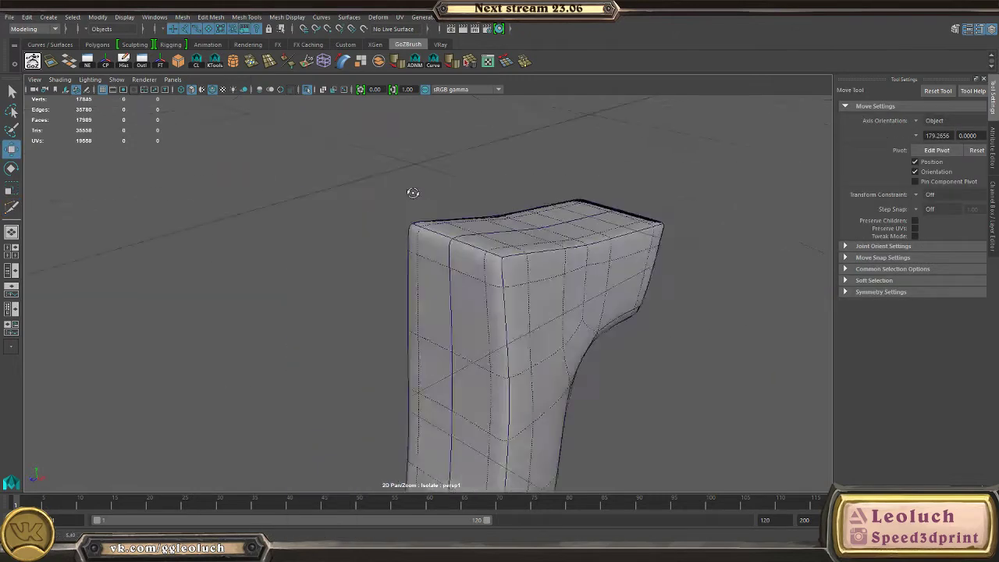
- Select the hard outline edges of one side face, following the back edge down to the bottom tip
{"action": "left_click", "coordinate": [533, 281]}
{"action": "key", "text": "1"}
{"action": "scroll", "coordinate": [575, 359], "scroll_direction": "up", "scroll_amount": 5}
{"action": "left_click_drag", "start_coordinate": [533, 281], "coordinate": [352, 258], "text": "alt"}
{"action": "right_click_drag", "start_coordinate": [357, 262], "coordinate": [349, 236]}
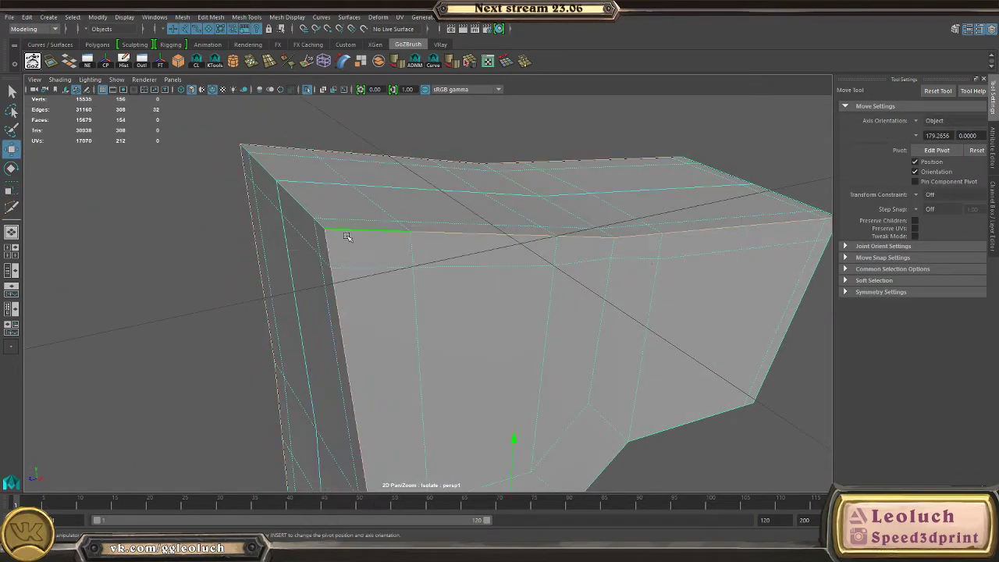
{"action": "double_click", "coordinate": [308, 208], "text": "shift"}
{"action": "left_click_drag", "start_coordinate": [334, 240], "coordinate": [457, 315], "text": "alt"}
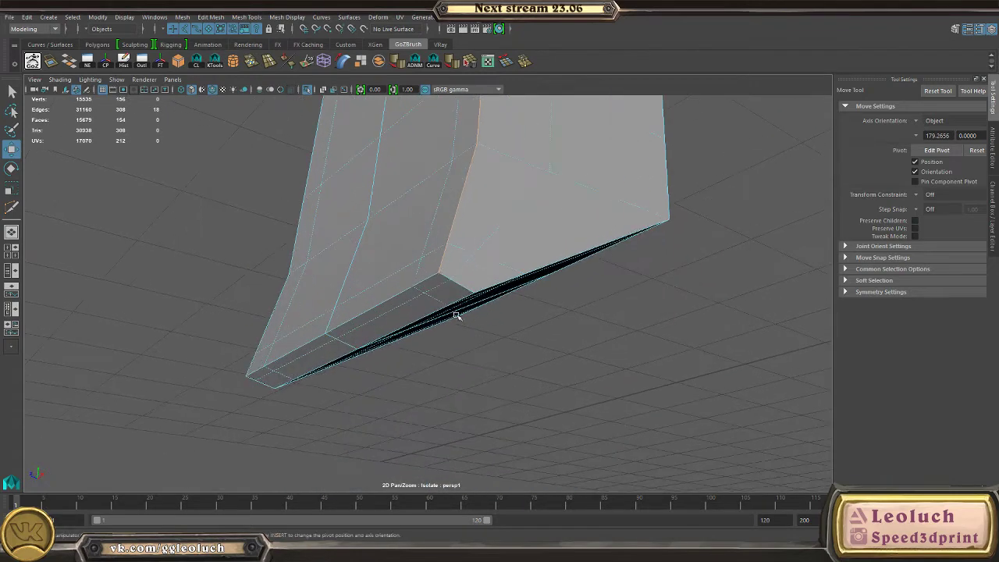
{"action": "left_click_drag", "start_coordinate": [451, 273], "coordinate": [522, 314], "text": "alt"}
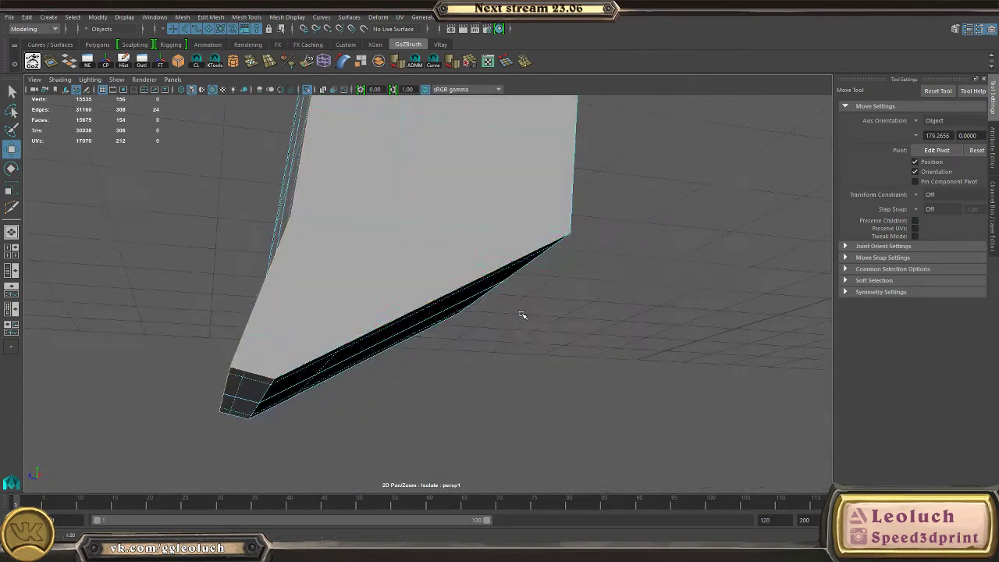
{"action": "left_click_drag", "start_coordinate": [466, 328], "coordinate": [442, 339], "text": "alt"}
- Add the outline edges around the hook's underside and front face to the edge selection
{"action": "right_click_drag", "start_coordinate": [441, 339], "coordinate": [123, 452], "text": "alt"}
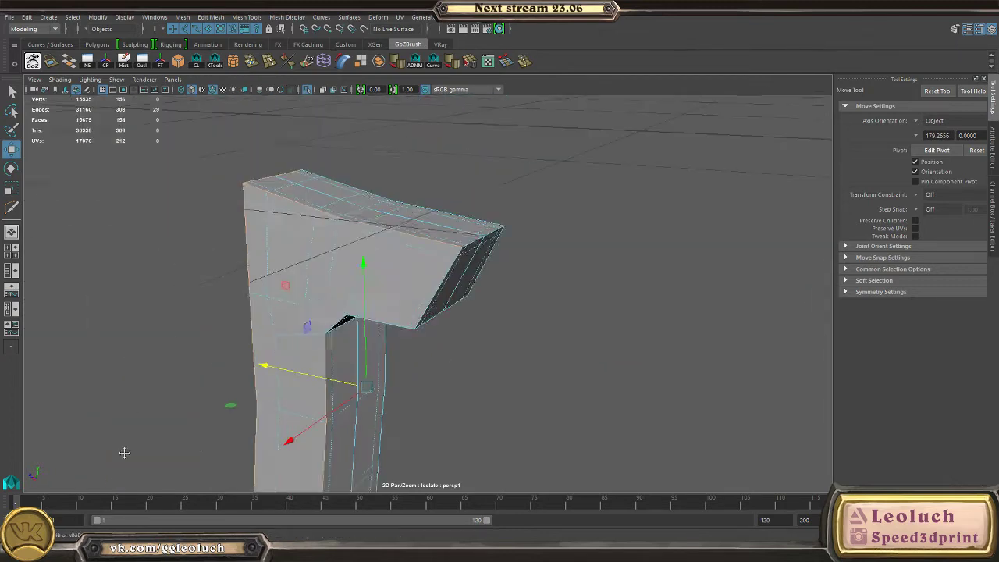
{"action": "left_click_drag", "start_coordinate": [414, 390], "coordinate": [281, 296], "text": "alt"}
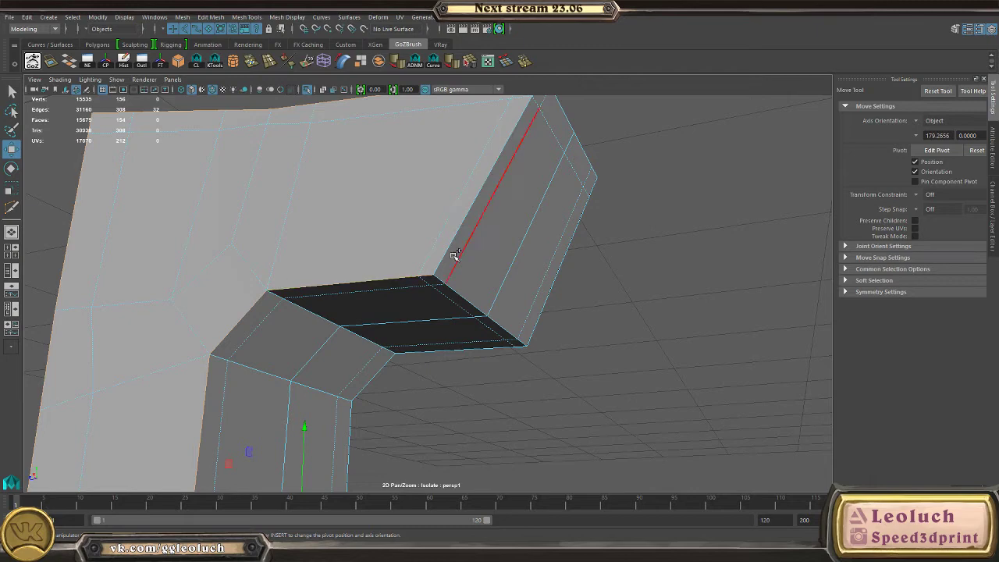
{"action": "left_click_drag", "start_coordinate": [450, 248], "coordinate": [267, 239], "text": "alt"}
{"action": "double_click", "coordinate": [351, 307], "text": "shift"}
{"action": "double_click", "coordinate": [293, 178], "text": "shift"}
{"action": "left_click_drag", "start_coordinate": [293, 178], "coordinate": [307, 193], "text": "alt"}
- Add the opposite side face's outline edges to the edge selection, from the hook down around the lower tip
{"action": "left_click_drag", "start_coordinate": [150, 284], "coordinate": [219, 297], "text": "alt"}
{"action": "left_click", "coordinate": [193, 267], "text": "shift"}
{"action": "middle_click_drag", "start_coordinate": [375, 303], "coordinate": [281, 237], "text": "alt"}
{"action": "left_click_drag", "start_coordinate": [274, 234], "coordinate": [349, 263], "text": "alt"}
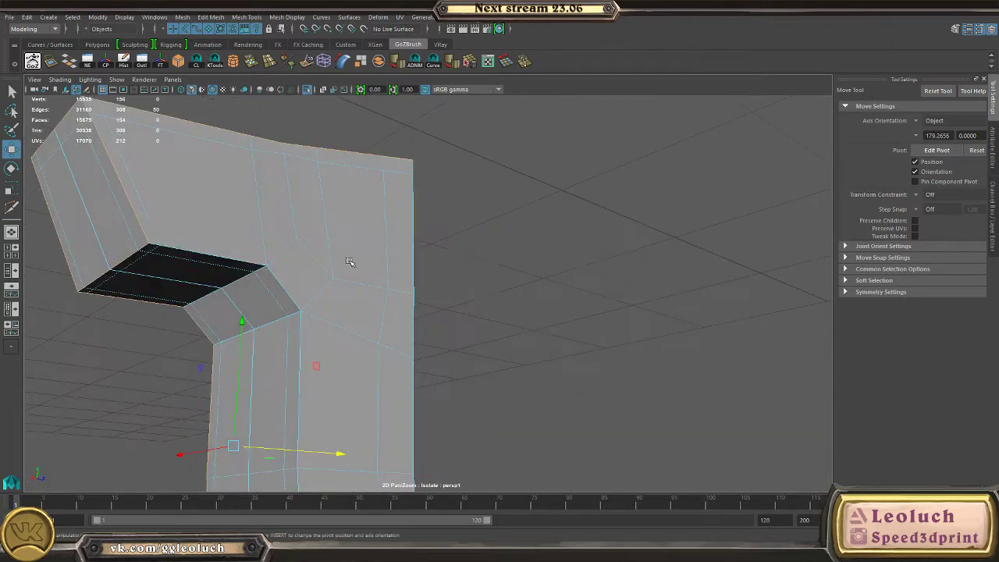
{"action": "middle_click_drag", "start_coordinate": [347, 348], "coordinate": [371, 212], "text": "alt"}
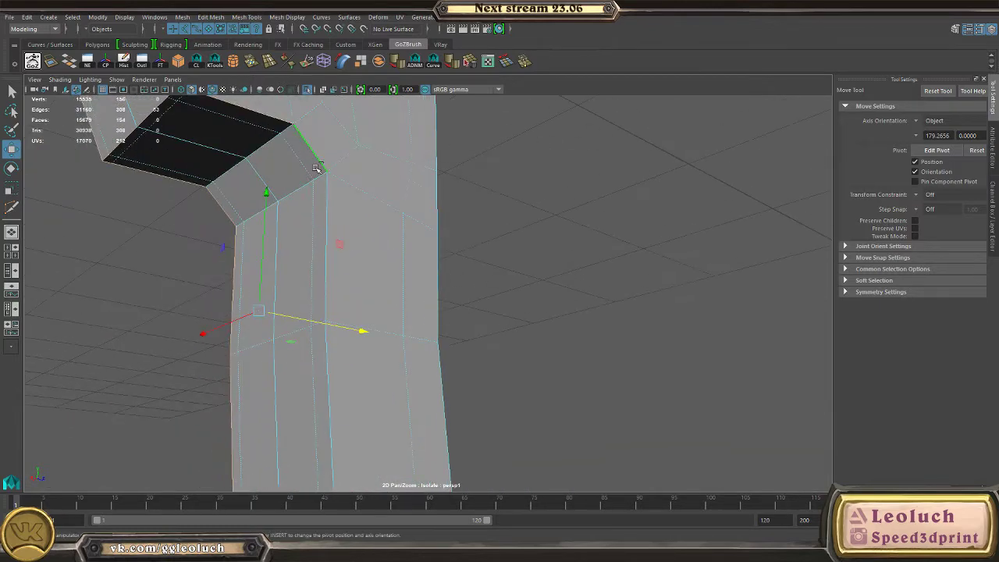
{"action": "left_click_drag", "start_coordinate": [355, 279], "coordinate": [344, 244], "text": "alt"}
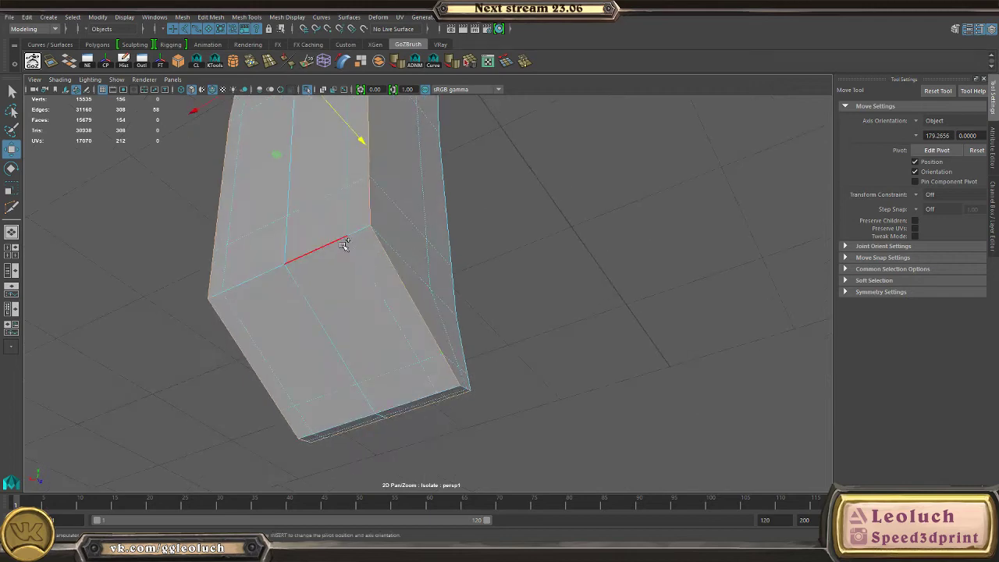
{"action": "left_click_drag", "start_coordinate": [415, 238], "coordinate": [448, 394], "text": "alt"}
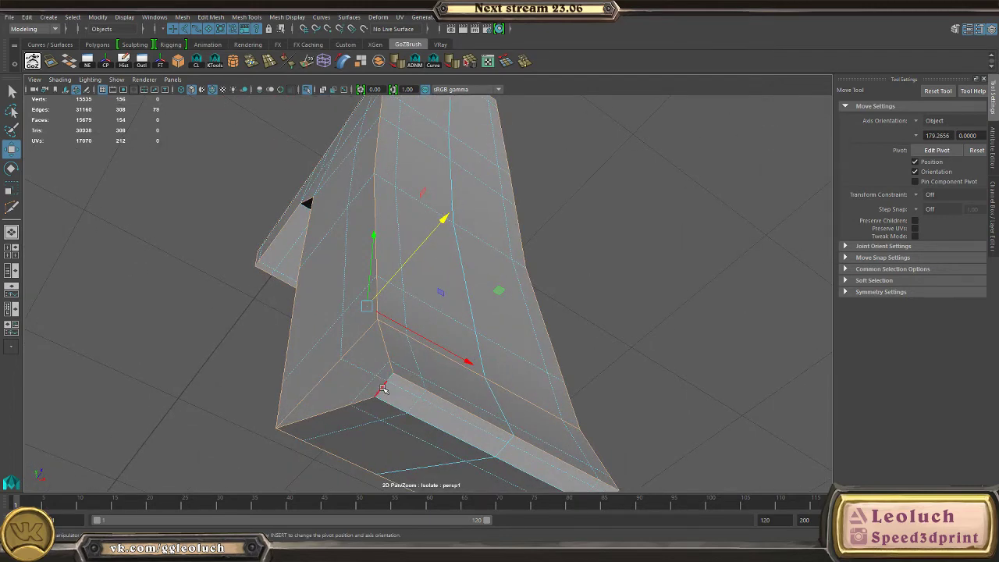
{"action": "left_click_drag", "start_coordinate": [500, 376], "coordinate": [435, 357], "text": "alt"}
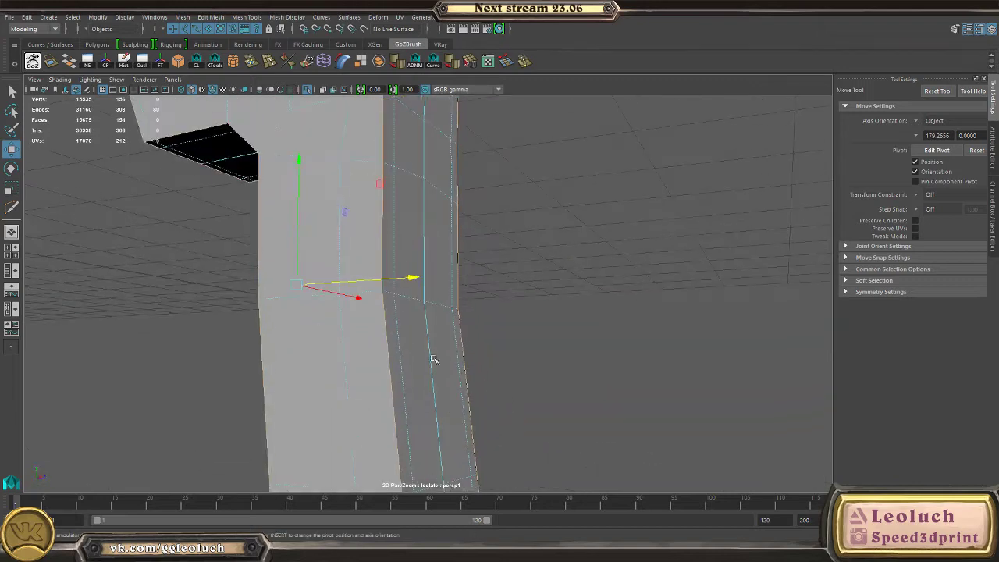
{"action": "middle_click_drag", "start_coordinate": [447, 210], "coordinate": [473, 404], "text": "alt"}
{"action": "left_click_drag", "start_coordinate": [473, 404], "coordinate": [343, 379], "text": "alt"}
- Bevel the selected outline edges with one segment and adjust the bevel's width at the hook corner
{"action": "left_click", "coordinate": [215, 18]}
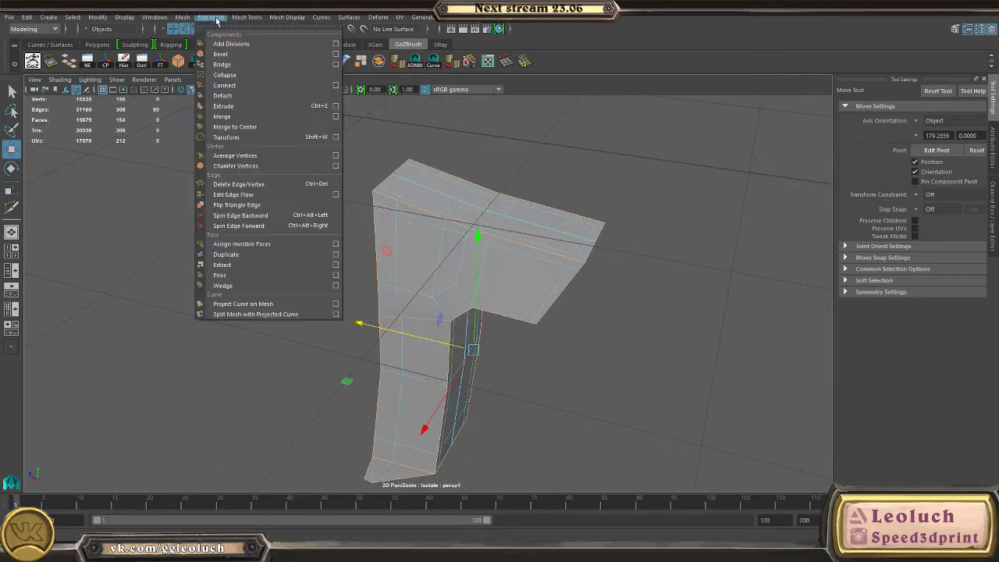
{"action": "left_click", "coordinate": [222, 56]}
{"action": "left_click_drag", "start_coordinate": [354, 171], "coordinate": [388, 348], "text": "alt"}
{"action": "scroll", "coordinate": [500, 412], "scroll_direction": "up", "scroll_amount": 5}
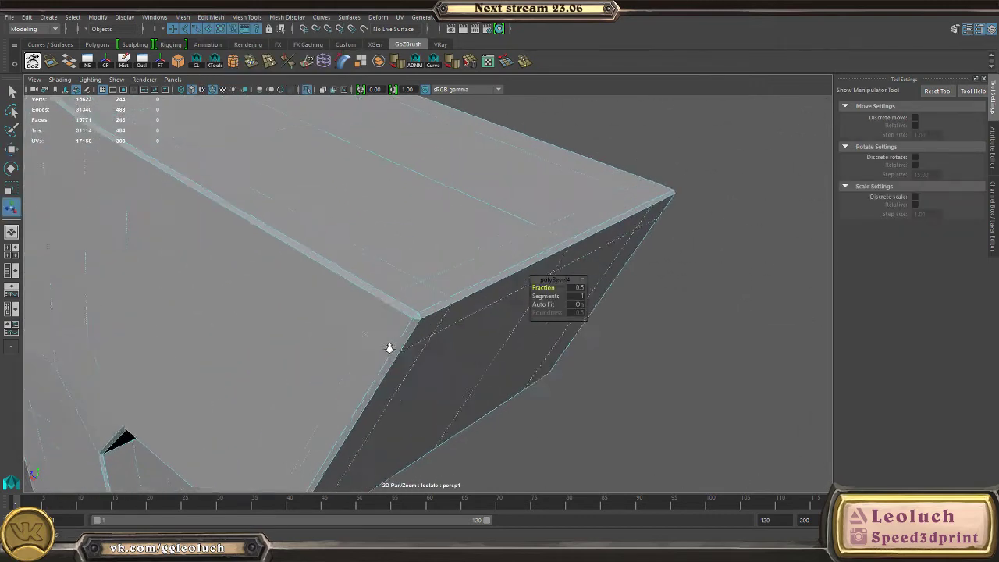
{"action": "scroll", "coordinate": [388, 348], "scroll_direction": "up", "scroll_amount": 3}
{"action": "middle_click_drag", "start_coordinate": [391, 352], "coordinate": [419, 361]}
{"action": "left_click_drag", "start_coordinate": [419, 361], "coordinate": [407, 359]}
{"action": "key", "text": "F8"}
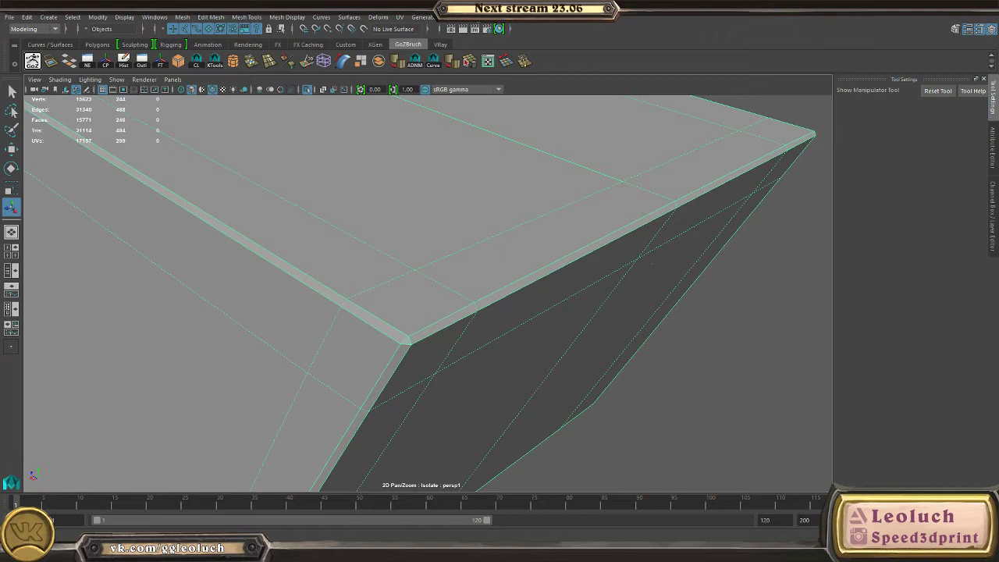
- Preview the beveled butt plate smoothed and examine its outline and hook from several sides
{"action": "left_click_drag", "start_coordinate": [405, 318], "coordinate": [380, 254], "text": "alt"}
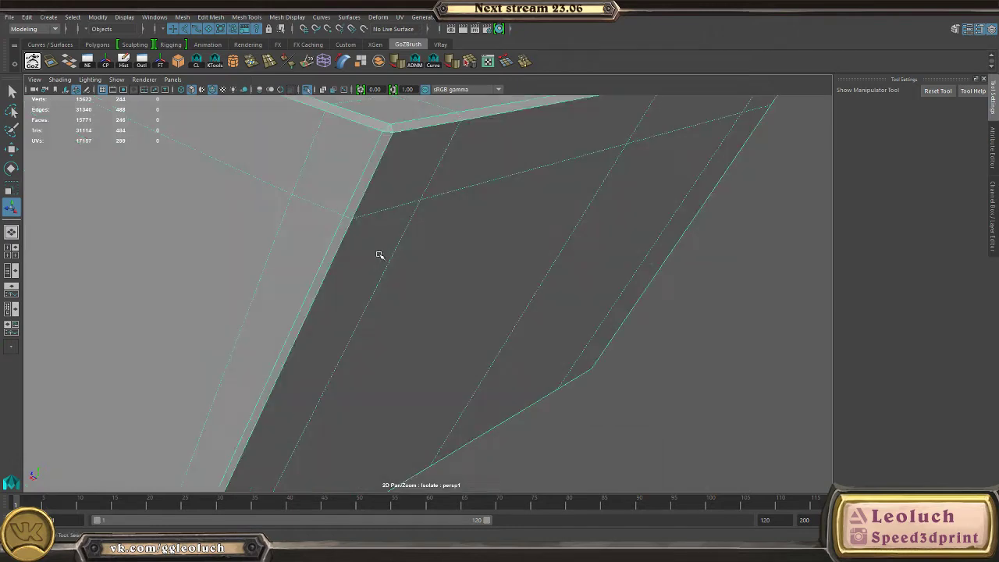
{"action": "right_click_drag", "start_coordinate": [553, 130], "coordinate": [351, 247], "text": "alt"}
{"action": "key", "text": "3"}
{"action": "left_click", "coordinate": [604, 277]}
{"action": "left_click_drag", "start_coordinate": [604, 276], "coordinate": [665, 253], "text": "alt"}
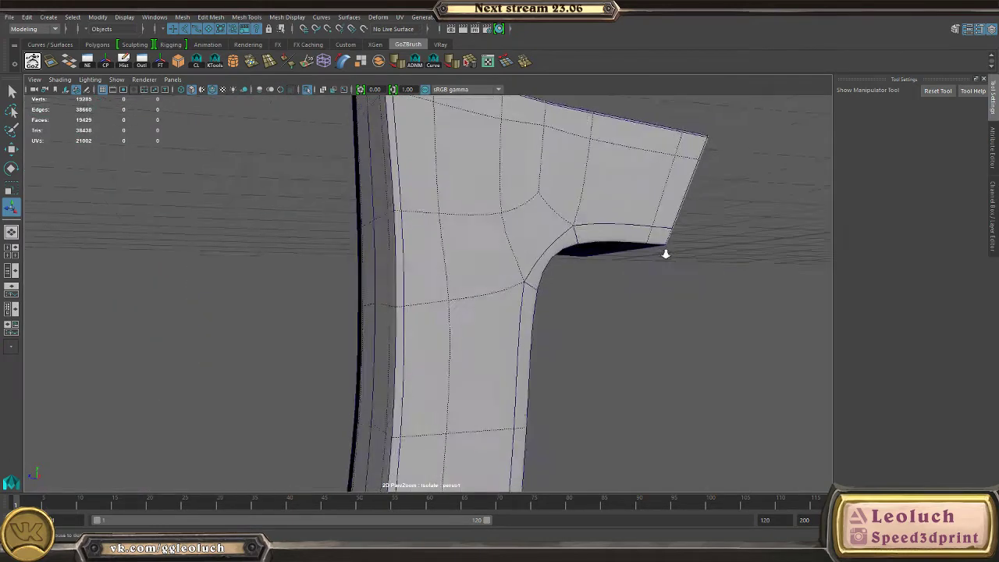
{"action": "right_click_drag", "start_coordinate": [665, 253], "coordinate": [397, 297], "text": "alt"}
{"action": "left_click_drag", "start_coordinate": [396, 296], "coordinate": [331, 279], "text": "alt"}
{"action": "left_click", "coordinate": [335, 191]}
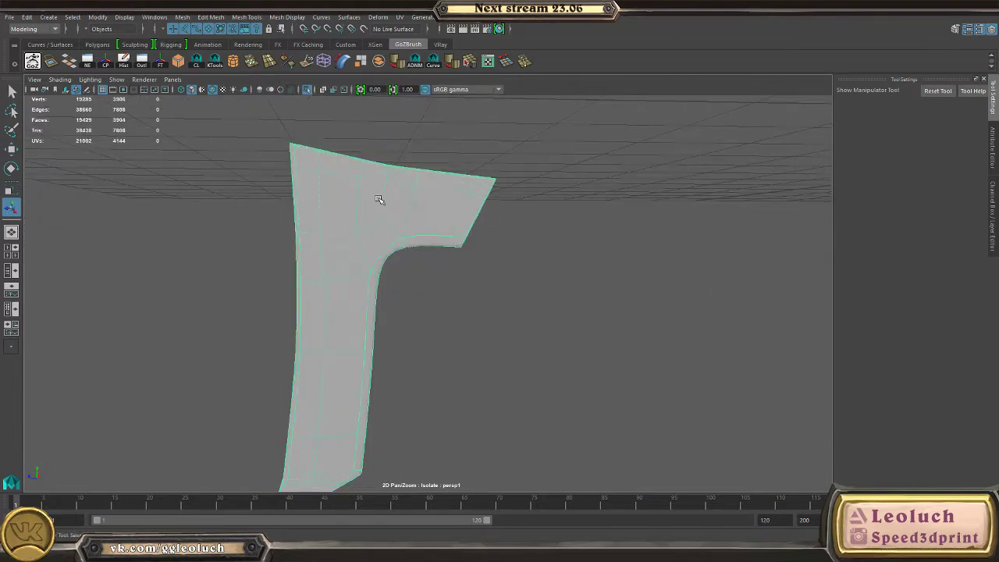
{"action": "left_click", "coordinate": [560, 249]}
{"action": "right_click_drag", "start_coordinate": [510, 243], "coordinate": [543, 252], "text": "alt"}
{"action": "left_click_drag", "start_coordinate": [543, 251], "coordinate": [430, 337], "text": "alt"}
{"action": "left_click", "coordinate": [426, 298]}
- In the unsmoothed display, straighten the two centre-line edges at the bend of the top face with Straighten Line
{"action": "key", "text": "1"}
{"action": "right_click_drag", "start_coordinate": [430, 336], "coordinate": [510, 383], "text": "alt"}
{"action": "left_click_drag", "start_coordinate": [511, 383], "coordinate": [401, 350], "text": "alt"}
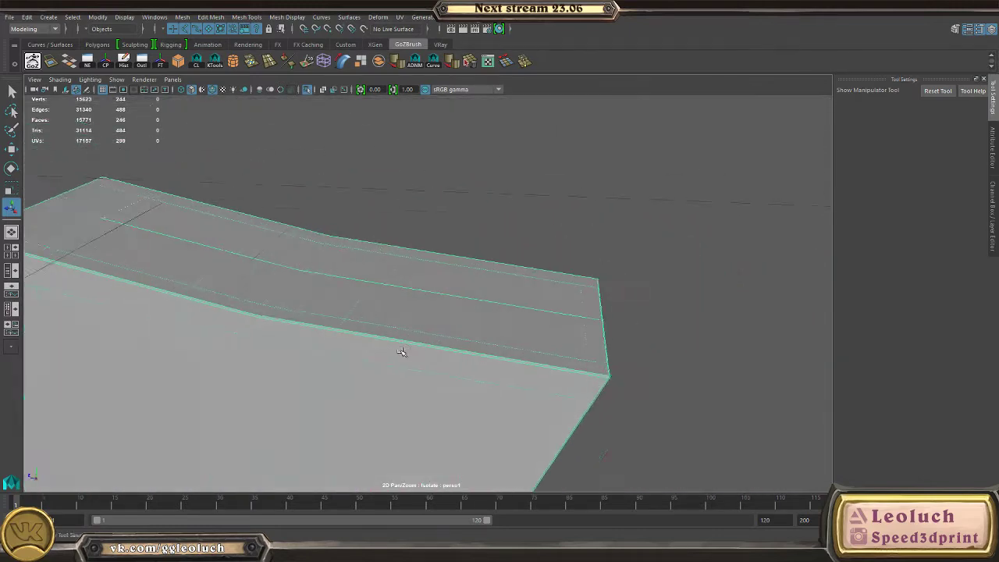
{"action": "right_click_drag", "start_coordinate": [401, 351], "coordinate": [500, 399], "text": "alt"}
{"action": "left_click_drag", "start_coordinate": [500, 399], "coordinate": [455, 285], "text": "alt"}
{"action": "right_click_drag", "start_coordinate": [455, 303], "coordinate": [472, 280], "text": "alt"}
{"action": "left_click_drag", "start_coordinate": [473, 279], "coordinate": [460, 327], "text": "alt"}
{"action": "left_click_drag", "start_coordinate": [458, 401], "coordinate": [455, 393], "text": "alt"}
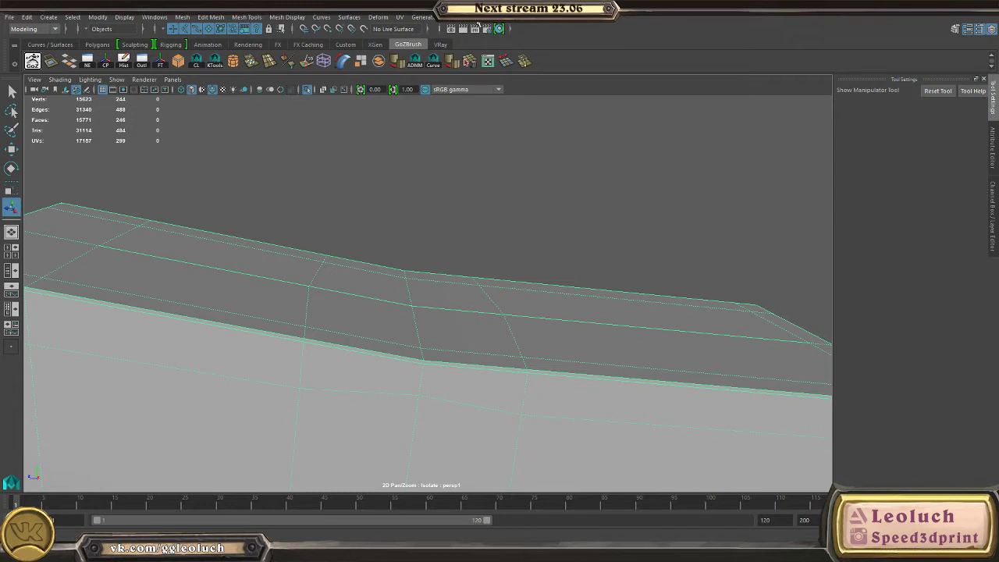
{"action": "right_click_drag", "start_coordinate": [463, 167], "coordinate": [466, 191], "text": "alt"}
{"action": "right_click_drag", "start_coordinate": [352, 262], "coordinate": [273, 275]}
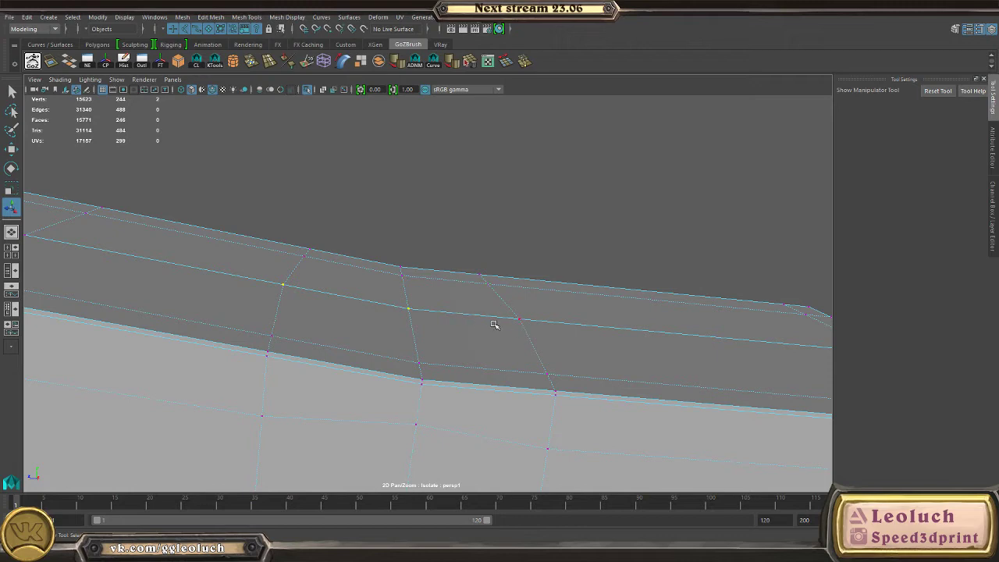
{"action": "key", "text": "w"}
{"action": "left_click_drag", "start_coordinate": [428, 297], "coordinate": [464, 145], "text": "alt"}
{"action": "left_click", "coordinate": [405, 339], "text": "shift"}
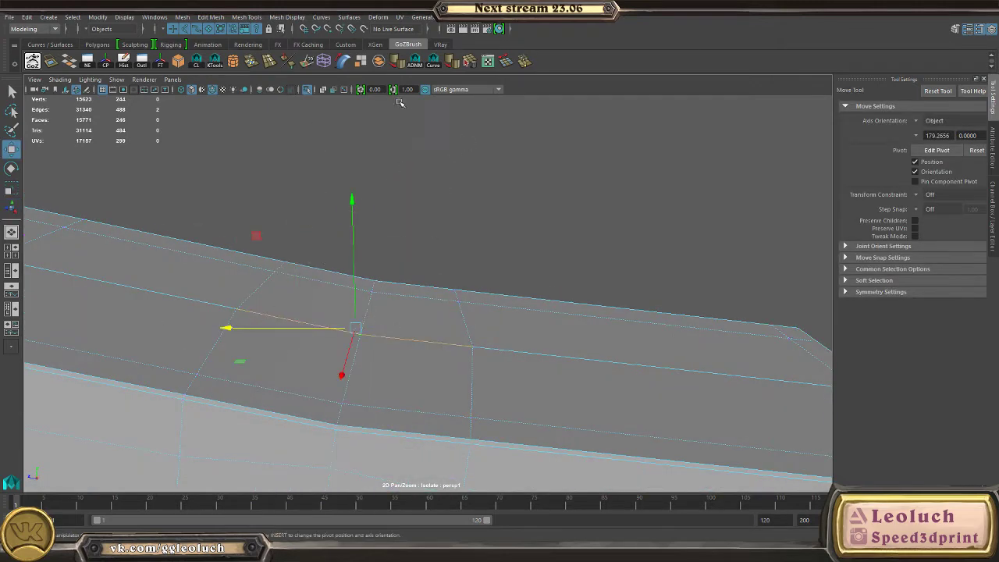
{"action": "left_click", "coordinate": [451, 18]}
{"action": "mouse_move", "coordinate": [491, 23]}
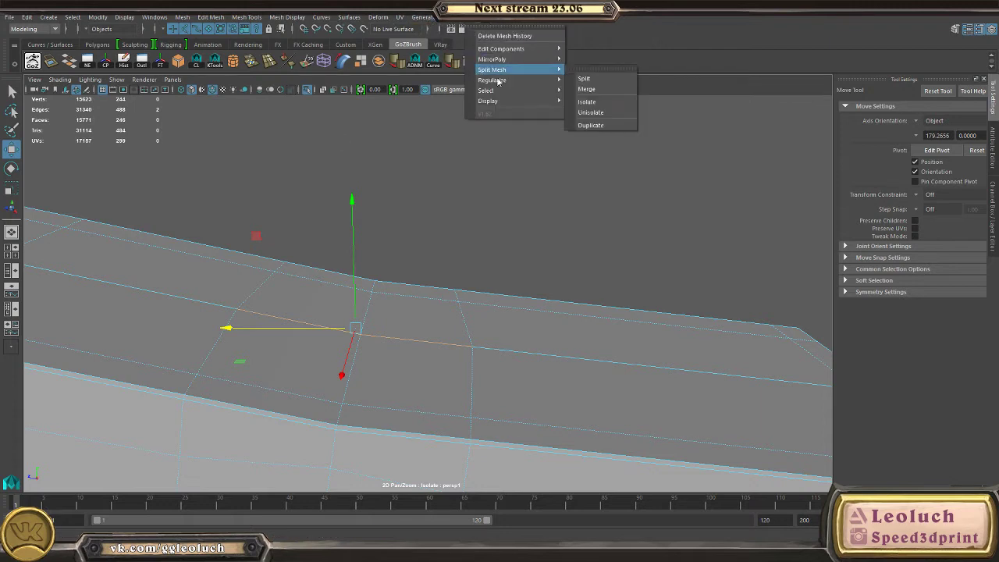
{"action": "mouse_move", "coordinate": [490, 94]}
{"action": "mouse_move", "coordinate": [523, 71]}
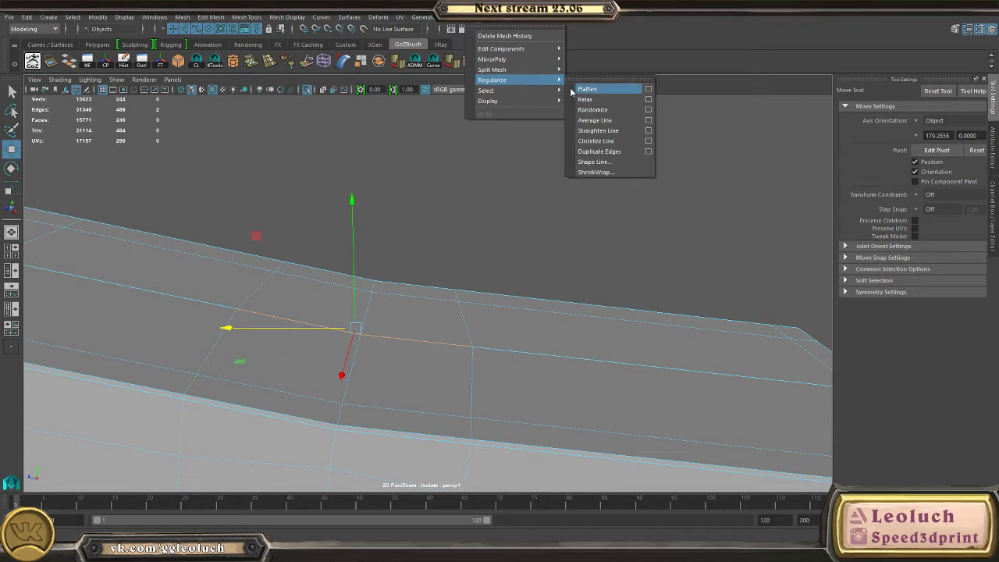
{"action": "left_click", "coordinate": [597, 130]}
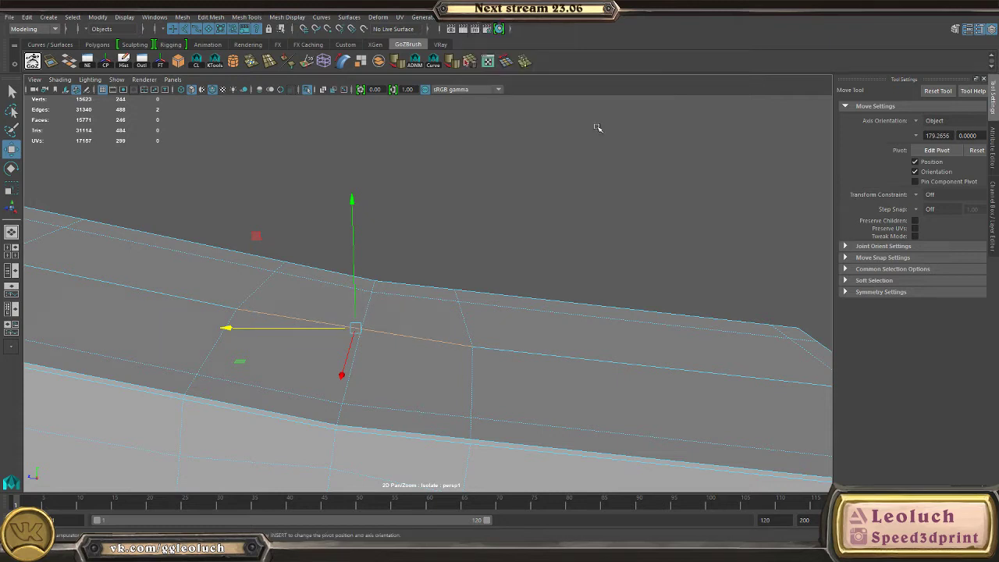
- Straighten the parallel edge pairs on both sides of the centre line and along the beveled border at the bend
{"action": "left_click", "coordinate": [323, 285]}
{"action": "left_click", "coordinate": [424, 298], "text": "shift"}
{"action": "left_click", "coordinate": [359, 294], "text": "shift"}
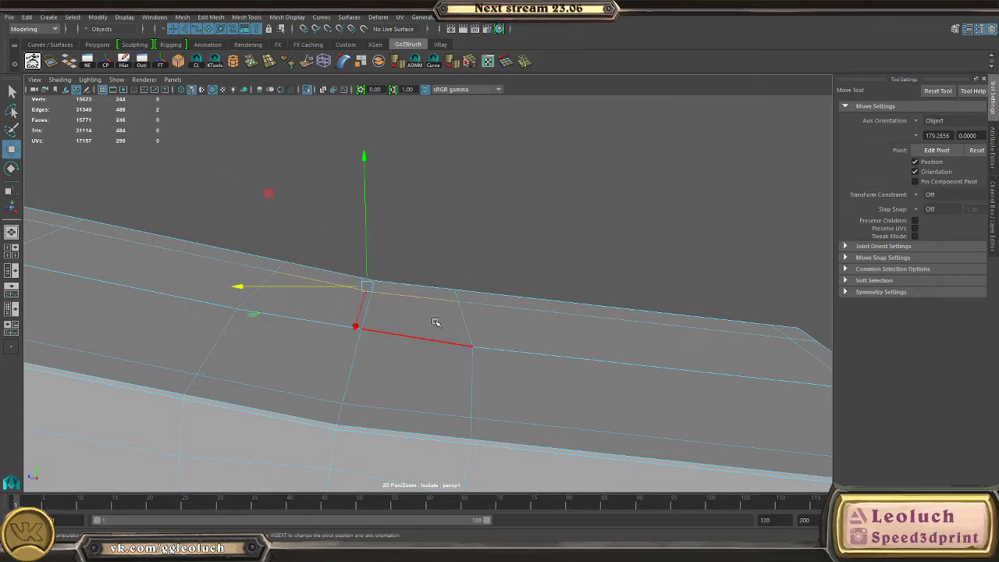
{"action": "left_click", "coordinate": [288, 397]}
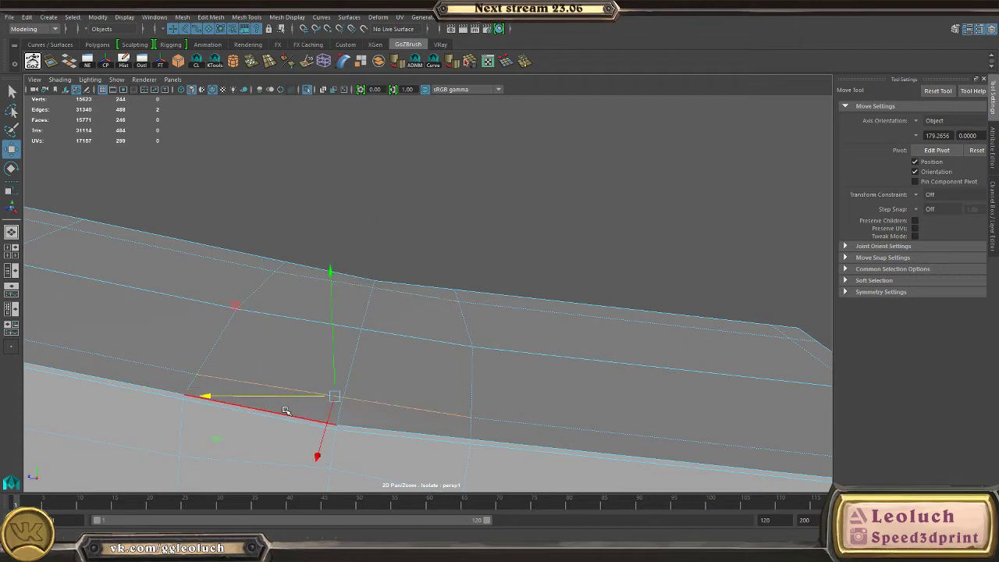
{"action": "left_click", "coordinate": [286, 410]}
{"action": "left_click", "coordinate": [382, 424], "text": "shift"}
{"action": "key", "text": "g"}
{"action": "left_click", "coordinate": [297, 429]}
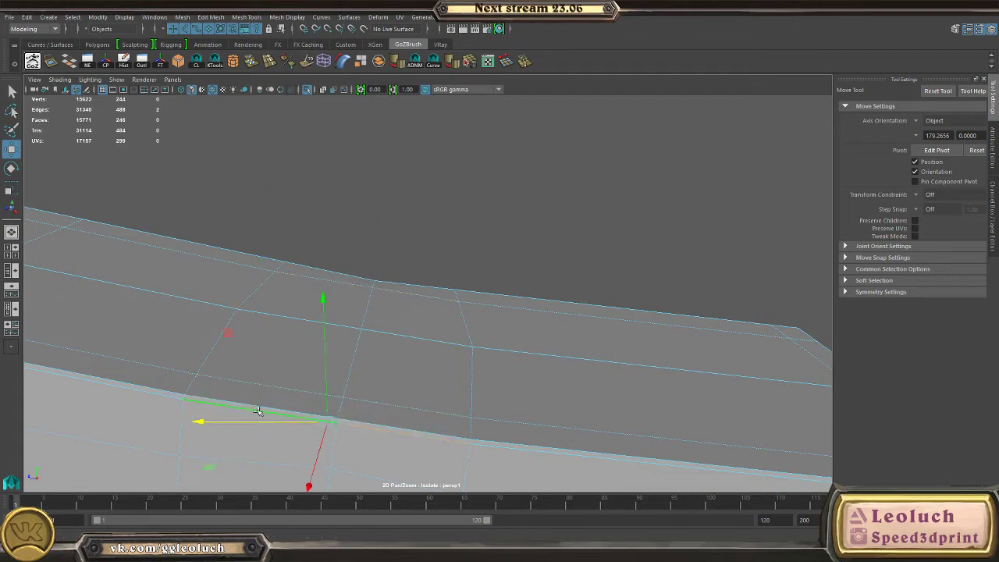
- Preview the butt plate smoothed and check the curve of its top face around the straightened bend
{"action": "left_click_drag", "start_coordinate": [257, 411], "coordinate": [365, 238], "text": "alt"}
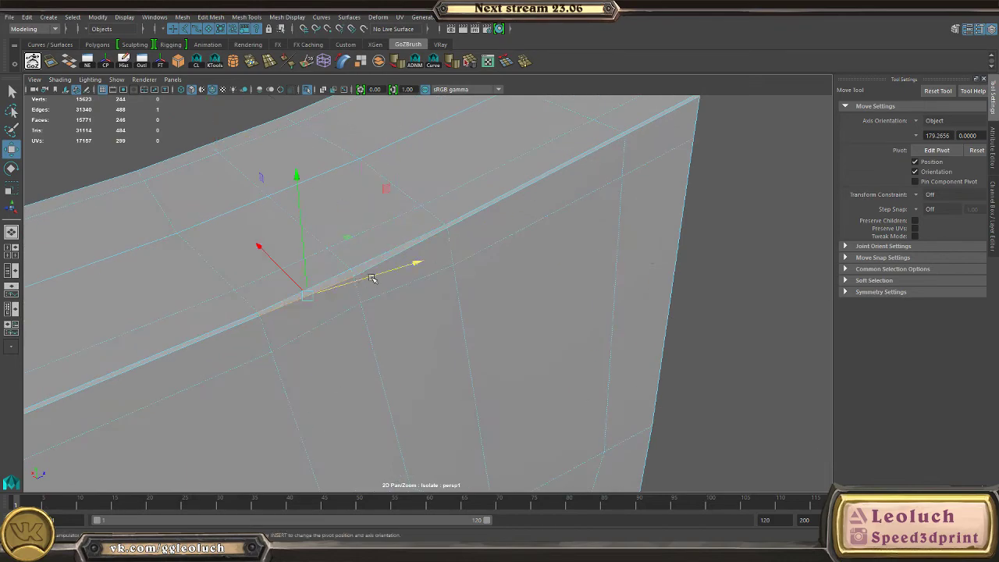
{"action": "right_click_drag", "start_coordinate": [373, 294], "coordinate": [298, 200]}
{"action": "left_click", "coordinate": [368, 156]}
{"action": "left_click_drag", "start_coordinate": [299, 201], "coordinate": [337, 92], "text": "alt"}
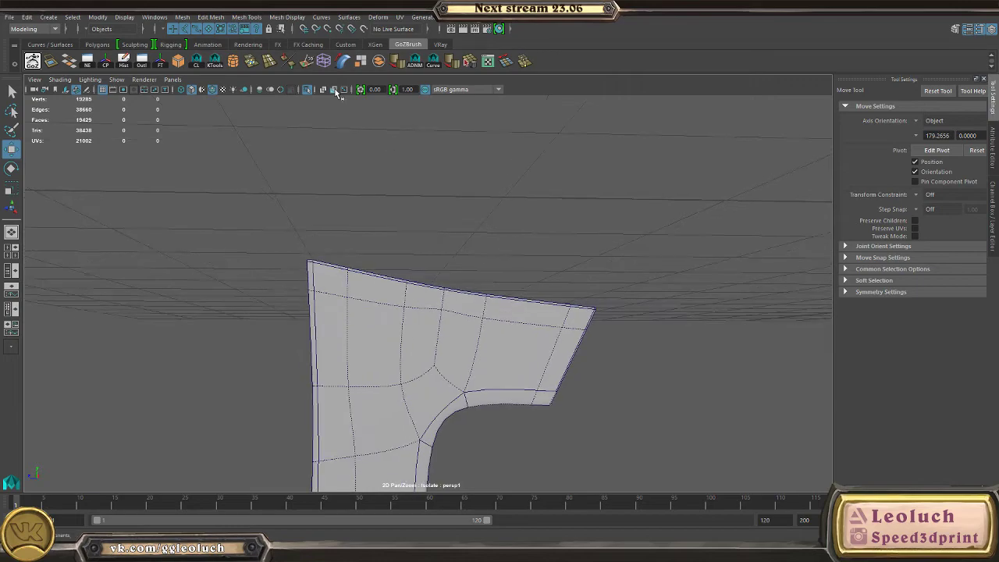
{"action": "left_click_drag", "start_coordinate": [441, 185], "coordinate": [386, 257], "text": "alt"}
{"action": "right_click_drag", "start_coordinate": [387, 258], "coordinate": [493, 296], "text": "alt"}
{"action": "left_click_drag", "start_coordinate": [492, 297], "coordinate": [359, 334], "text": "alt"}
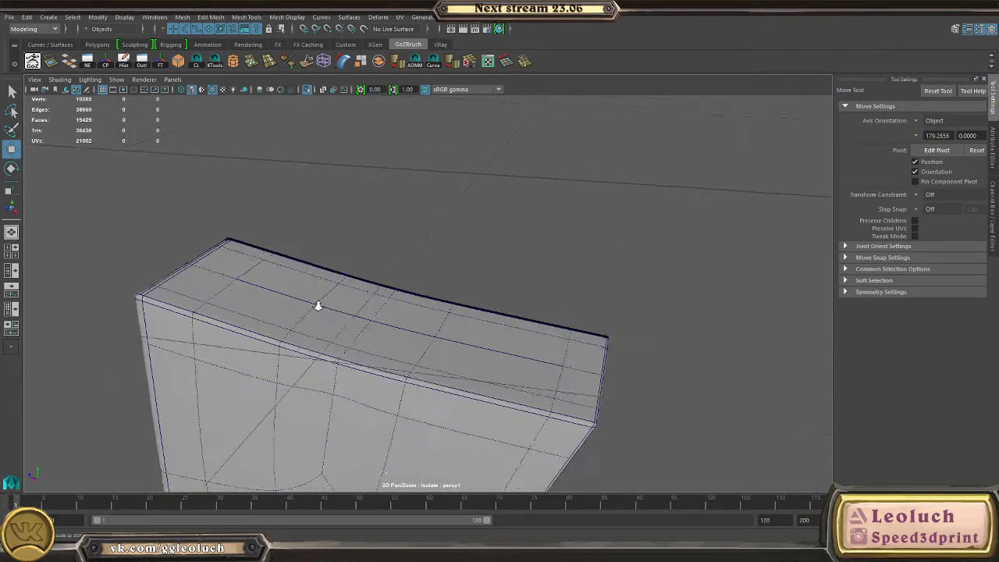
{"action": "right_click_drag", "start_coordinate": [316, 305], "coordinate": [290, 307], "text": "alt"}
{"action": "middle_click_drag", "start_coordinate": [334, 298], "coordinate": [397, 220], "text": "alt"}
{"action": "left_click_drag", "start_coordinate": [395, 219], "coordinate": [437, 189], "text": "alt"}
{"action": "left_click_drag", "start_coordinate": [367, 211], "coordinate": [478, 196], "text": "alt"}
- Examine the smoothed lower tip of the butt plate from both sides
{"action": "left_click", "coordinate": [477, 18]}
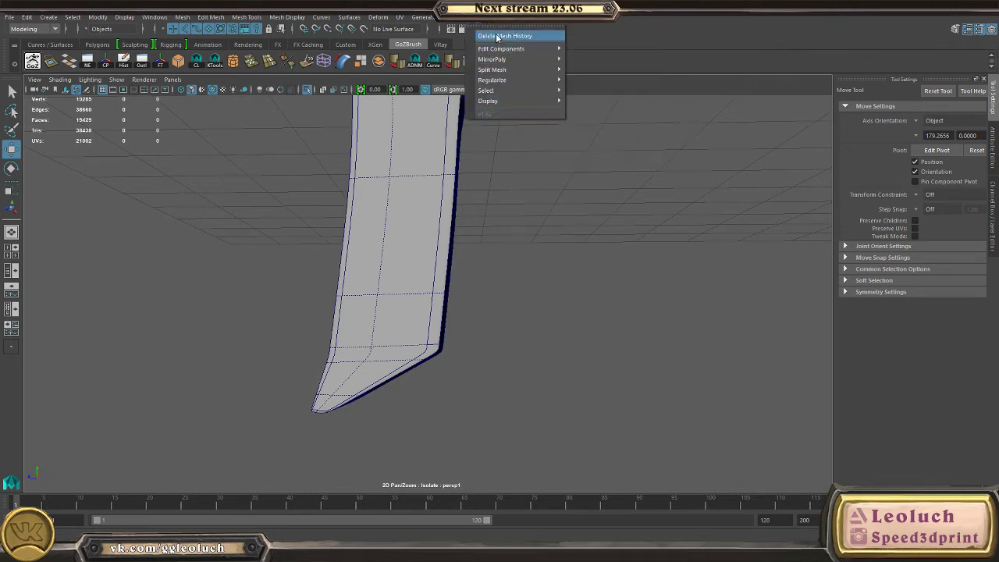
{"action": "left_click", "coordinate": [500, 328]}
{"action": "left_click_drag", "start_coordinate": [500, 327], "coordinate": [437, 310], "text": "alt"}
{"action": "left_click", "coordinate": [451, 303]}
{"action": "key", "text": "3"}
{"action": "left_click", "coordinate": [578, 401]}
{"action": "left_click_drag", "start_coordinate": [578, 401], "coordinate": [398, 381], "text": "alt"}
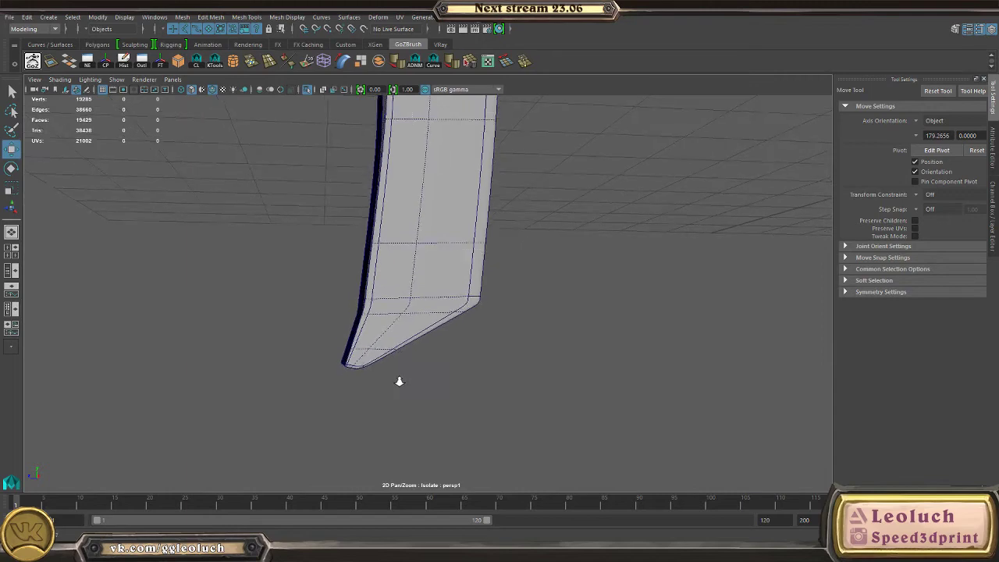
- Delete the tight edge loops running across the butt plate's lower front corner in the unsmoothed display
{"action": "left_click", "coordinate": [437, 314]}
{"action": "key", "text": "1"}
{"action": "right_click_drag", "start_coordinate": [468, 309], "coordinate": [471, 374], "text": "alt"}
{"action": "middle_click_drag", "start_coordinate": [409, 348], "coordinate": [392, 348], "text": "alt"}
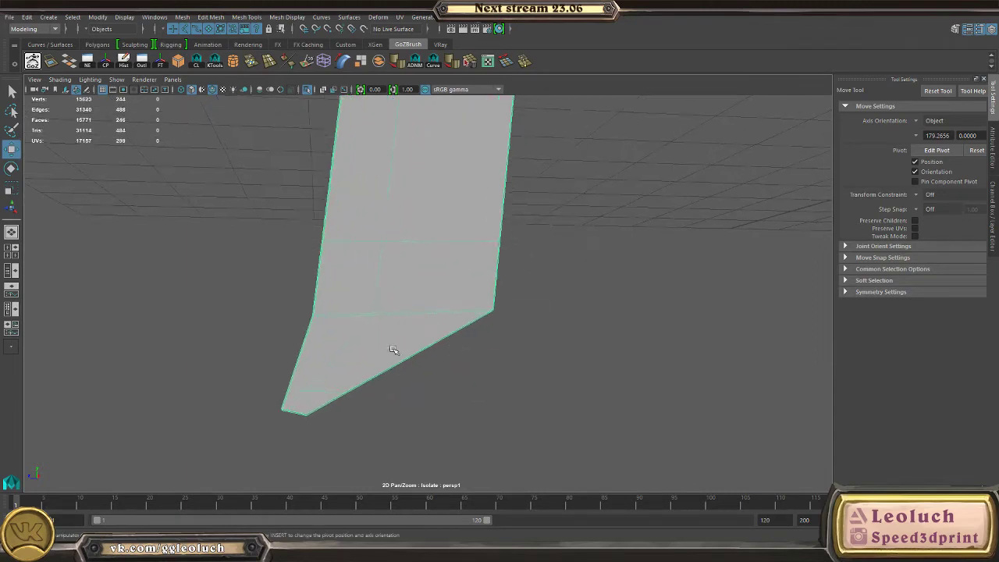
{"action": "right_click_drag", "start_coordinate": [393, 348], "coordinate": [405, 375], "text": "alt"}
{"action": "middle_click_drag", "start_coordinate": [405, 374], "coordinate": [388, 363], "text": "alt"}
{"action": "left_click_drag", "start_coordinate": [359, 347], "coordinate": [283, 332], "text": "alt"}
{"action": "right_click_drag", "start_coordinate": [283, 332], "coordinate": [388, 417], "text": "alt"}
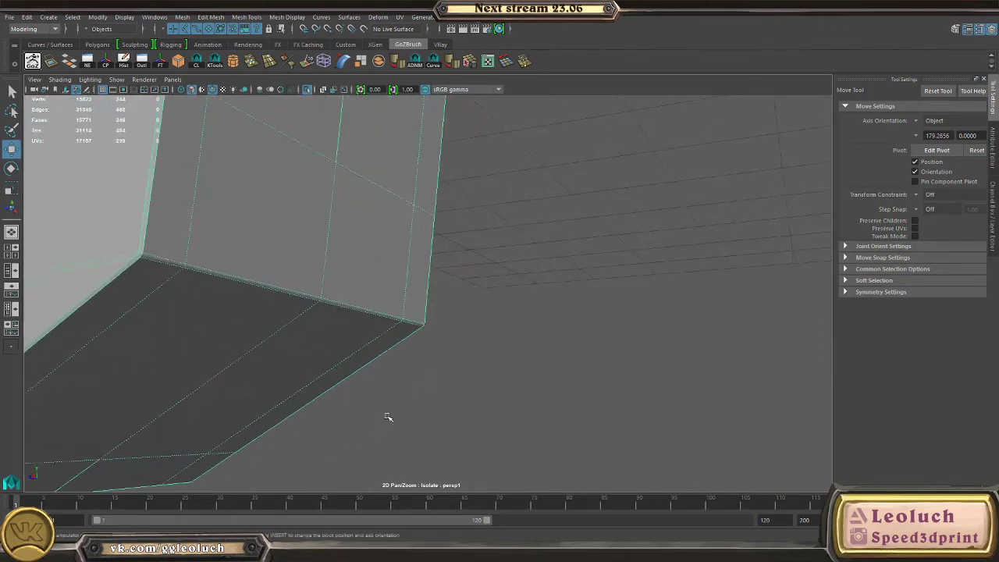
{"action": "middle_click_drag", "start_coordinate": [195, 251], "coordinate": [283, 250], "text": "alt"}
{"action": "left_click_drag", "start_coordinate": [284, 250], "coordinate": [256, 245], "text": "alt"}
{"action": "right_click_drag", "start_coordinate": [223, 240], "coordinate": [226, 187]}
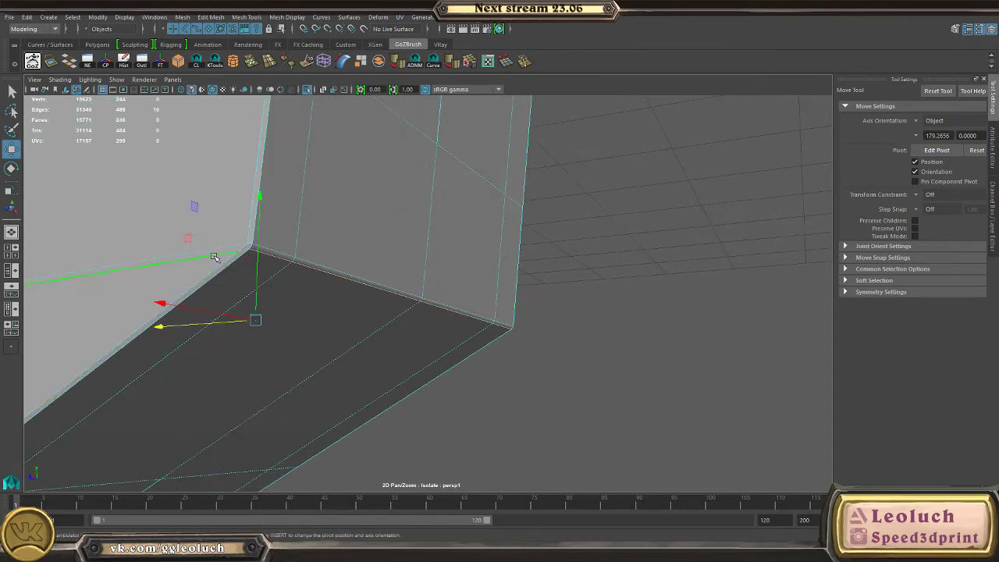
{"action": "key", "text": "ctrl+Delete"}
- Refresh the butt plate's isolated view and preview it smoothed to check the softened lower corner
{"action": "right_click_drag", "start_coordinate": [394, 355], "coordinate": [274, 283], "text": "alt"}
{"action": "right_click_drag", "start_coordinate": [393, 250], "coordinate": [413, 224]}
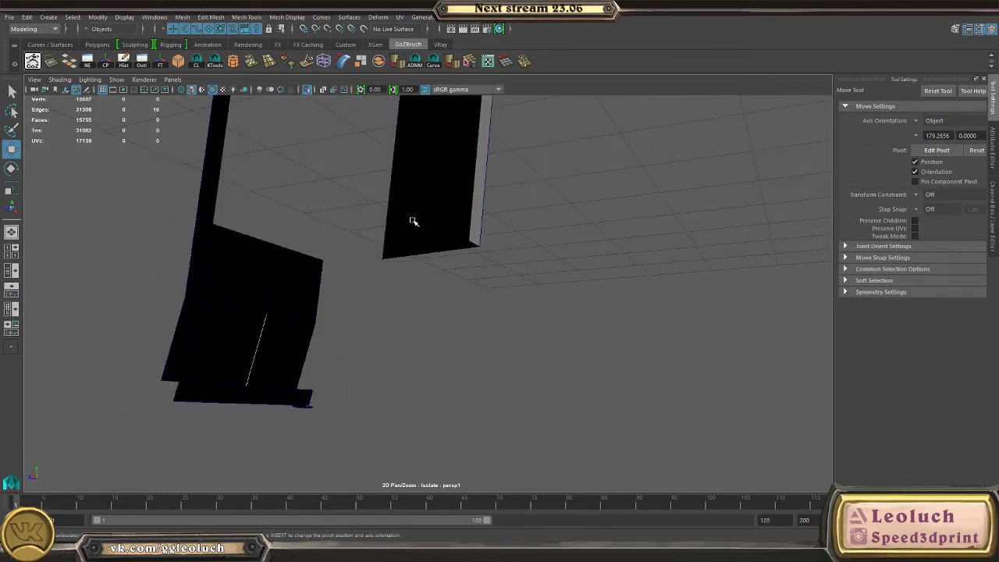
{"action": "key", "text": "ctrl+1"}
{"action": "key", "text": "ctrl+1"}
{"action": "left_click_drag", "start_coordinate": [410, 278], "coordinate": [492, 294], "text": "alt"}
{"action": "right_click_drag", "start_coordinate": [492, 294], "coordinate": [667, 363], "text": "alt"}
{"action": "key", "text": "3"}
{"action": "right_click_drag", "start_coordinate": [562, 337], "coordinate": [370, 291], "text": "alt"}
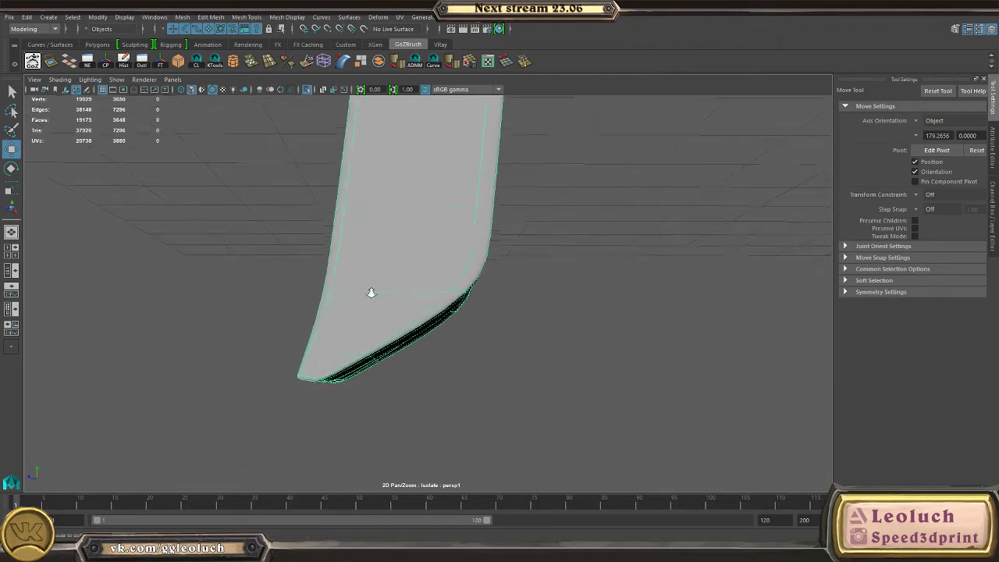
{"action": "left_click_drag", "start_coordinate": [370, 291], "coordinate": [344, 358], "text": "alt"}
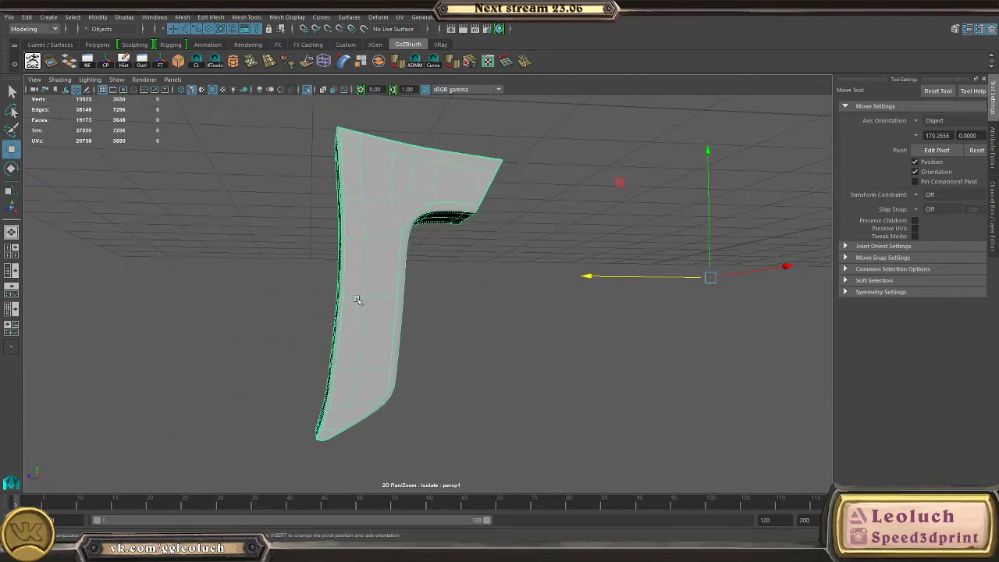
- Insert an edge loop across the upper part of the hook with Multi-Cut and preview the result smoothed
{"action": "left_click_drag", "start_coordinate": [475, 180], "coordinate": [455, 223], "text": "alt"}
{"action": "middle_click_drag", "start_coordinate": [455, 223], "coordinate": [446, 318], "text": "alt"}
{"action": "right_click_drag", "start_coordinate": [445, 319], "coordinate": [520, 331], "text": "alt"}
{"action": "key", "text": "1"}
{"action": "left_click_drag", "start_coordinate": [478, 330], "coordinate": [503, 302], "text": "alt"}
{"action": "right_click_drag", "start_coordinate": [407, 239], "coordinate": [345, 241], "text": "shift"}
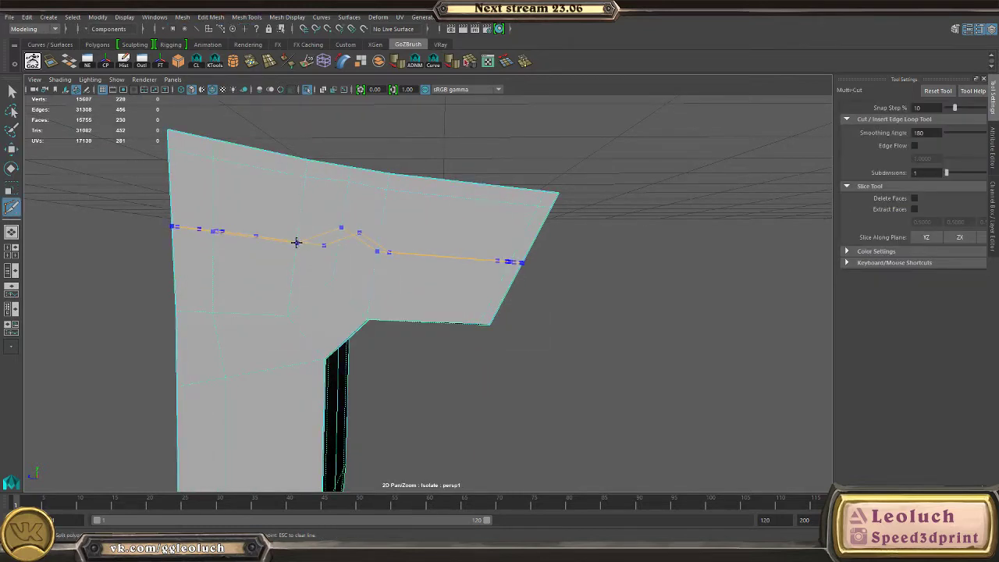
{"action": "left_click", "coordinate": [296, 243], "text": "ctrl"}
{"action": "key", "text": "w"}
{"action": "key", "text": "3"}
- Finish the edge loop across the hook and inspect the hook's pointed front end in the smoothed display
{"action": "right_click_drag", "start_coordinate": [374, 258], "coordinate": [427, 238]}
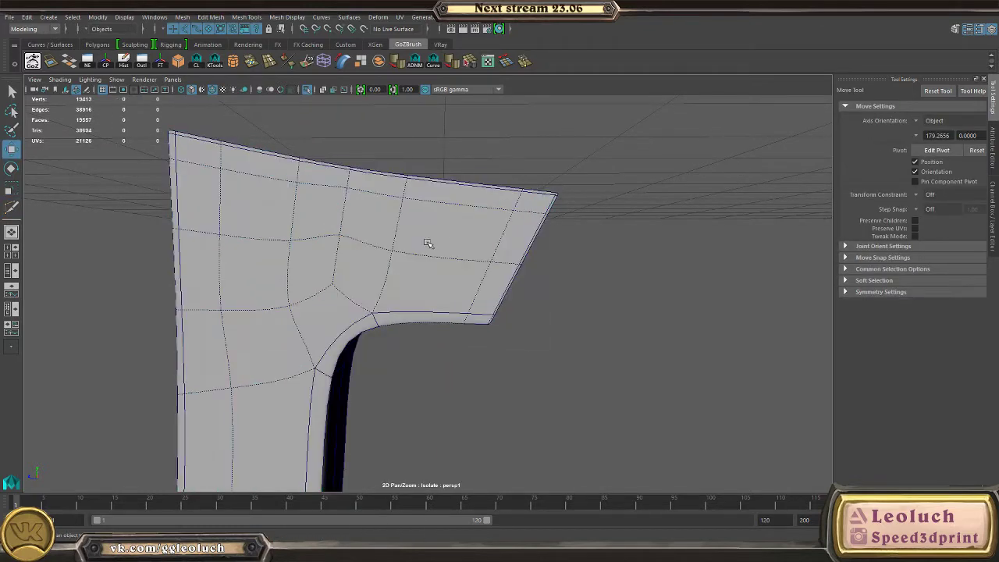
{"action": "left_click", "coordinate": [428, 243]}
{"action": "left_click_drag", "start_coordinate": [587, 273], "coordinate": [476, 261], "text": "alt"}
{"action": "right_click_drag", "start_coordinate": [459, 245], "coordinate": [462, 220]}
{"action": "left_click_drag", "start_coordinate": [472, 218], "coordinate": [504, 307], "text": "alt"}
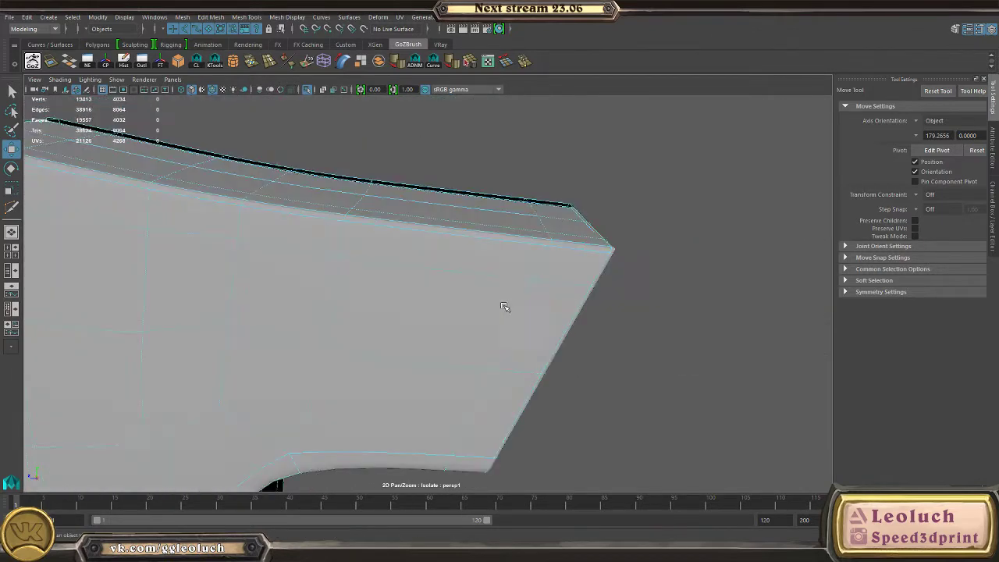
{"action": "right_click_drag", "start_coordinate": [504, 308], "coordinate": [444, 270], "text": "alt"}
{"action": "left_click_drag", "start_coordinate": [444, 270], "coordinate": [455, 250], "text": "alt"}
{"action": "right_click_drag", "start_coordinate": [455, 249], "coordinate": [511, 313], "text": "alt"}
{"action": "left_click_drag", "start_coordinate": [511, 312], "coordinate": [539, 328], "text": "alt"}
- Move the middle vertices of the hook's slanted front edge outward horizontally and preview the shape smoothed
{"action": "key", "text": "1"}
{"action": "middle_click_drag", "start_coordinate": [538, 328], "coordinate": [516, 357], "text": "alt"}
{"action": "right_click_drag", "start_coordinate": [460, 279], "coordinate": [415, 276]}
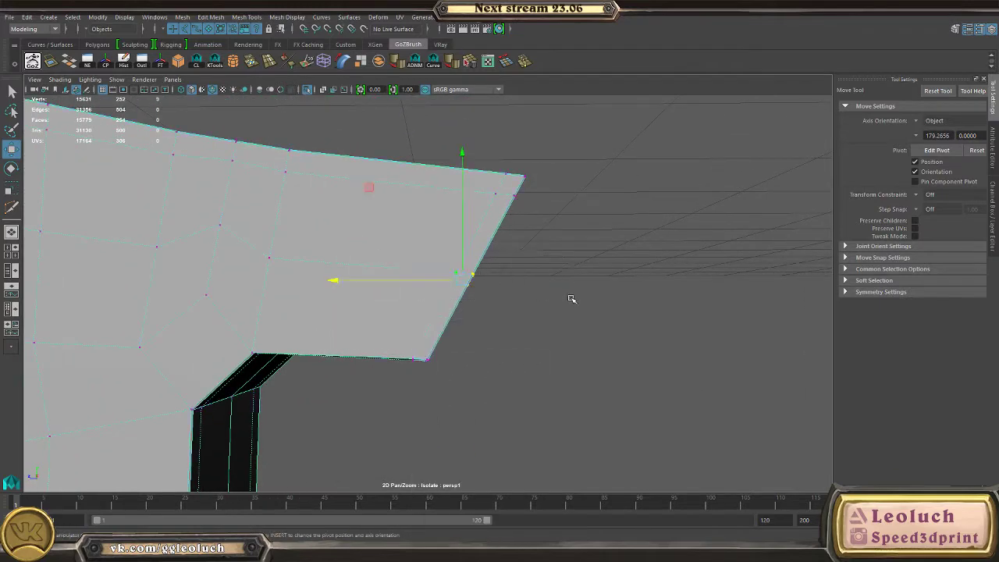
{"action": "mouse_move", "coordinate": [428, 295]}
{"action": "left_mouse_down", "text": "alt"}
{"action": "mouse_move", "coordinate": [383, 270]}
{"action": "mouse_move", "coordinate": [419, 292]}
{"action": "left_mouse_up", "text": "alt"}
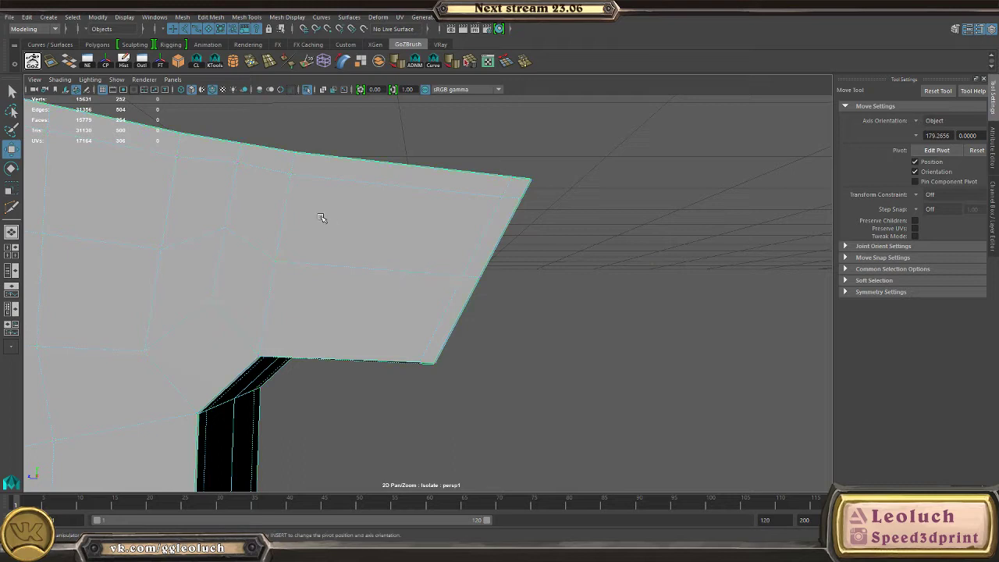
{"action": "right_click_drag", "start_coordinate": [321, 218], "coordinate": [359, 257]}
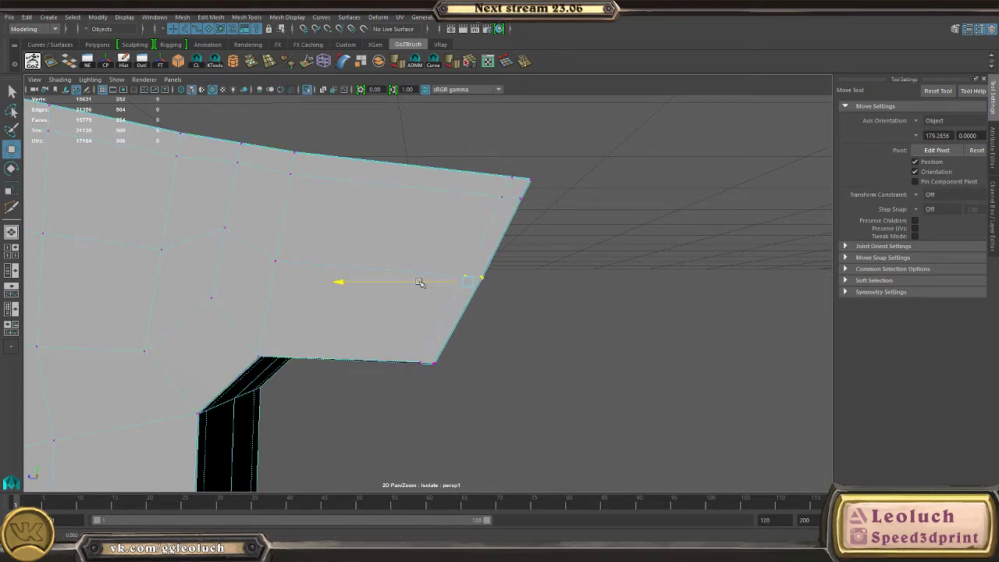
{"action": "right_click_drag", "start_coordinate": [511, 261], "coordinate": [544, 308], "text": "alt"}
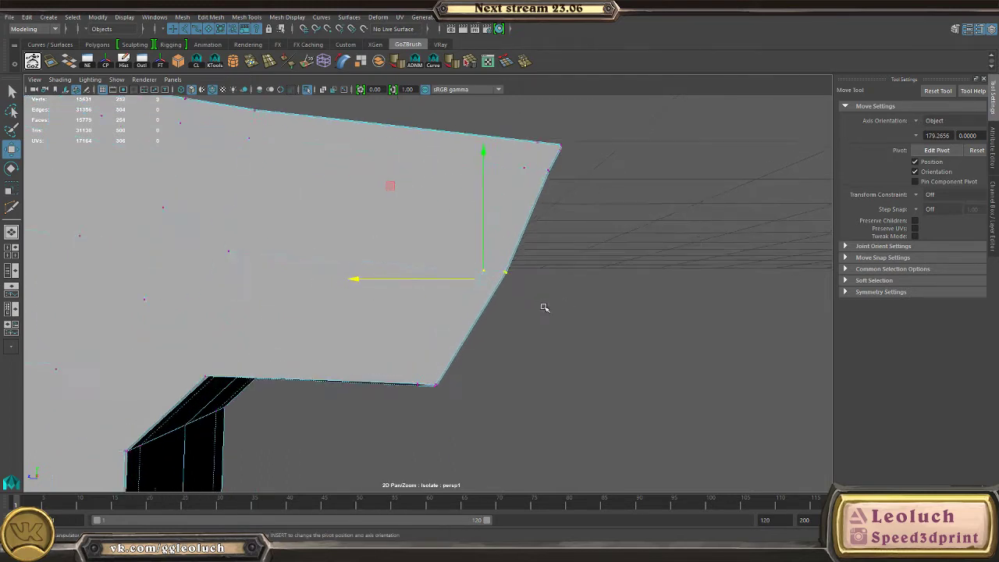
{"action": "left_click_drag", "start_coordinate": [544, 307], "coordinate": [484, 341], "text": "alt"}
{"action": "right_click_drag", "start_coordinate": [484, 341], "coordinate": [417, 316], "text": "alt"}
{"action": "key", "text": "3"}
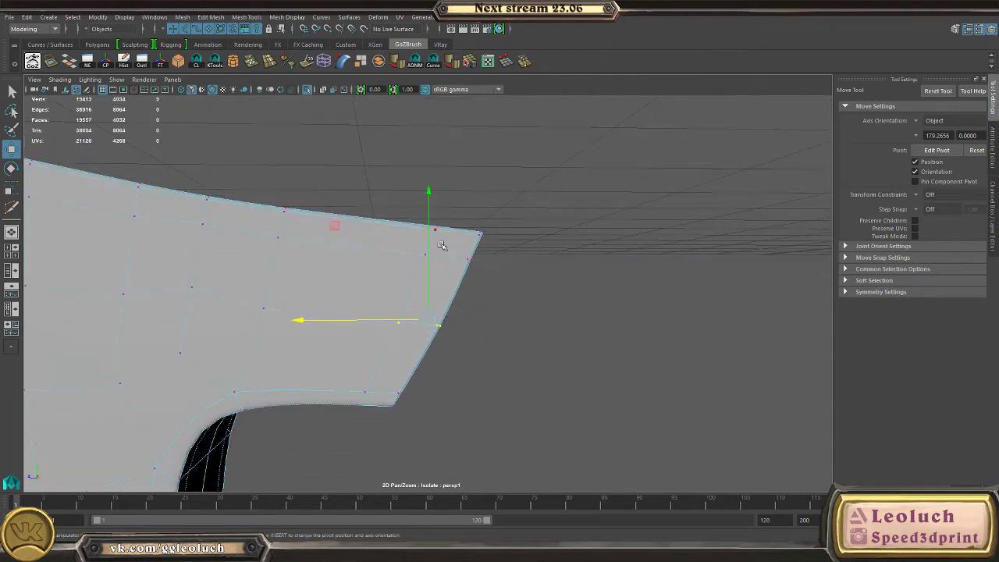
- Adjust the upper vertices of the hook's slanted front edge into a gentle curve and preview it smoothed
{"action": "left_click_drag", "start_coordinate": [441, 246], "coordinate": [478, 265], "text": "alt"}
{"action": "key", "text": "ctrl+z"}
{"action": "mouse_move", "coordinate": [539, 271]}
{"action": "left_mouse_down", "text": "alt"}
{"action": "mouse_move", "coordinate": [423, 273]}
{"action": "mouse_move", "coordinate": [537, 276]}
{"action": "left_mouse_up", "text": "alt"}
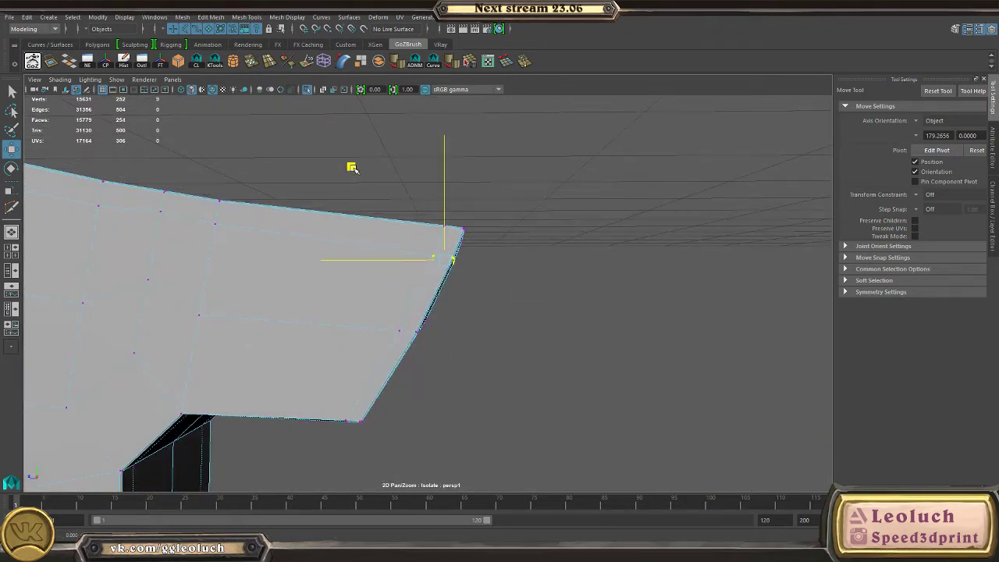
{"action": "right_click_drag", "start_coordinate": [385, 282], "coordinate": [509, 139]}
{"action": "left_click", "coordinate": [370, 332]}
{"action": "key", "text": "3"}
{"action": "left_click", "coordinate": [559, 348]}
{"action": "left_click_drag", "start_coordinate": [559, 348], "coordinate": [517, 341], "text": "alt"}
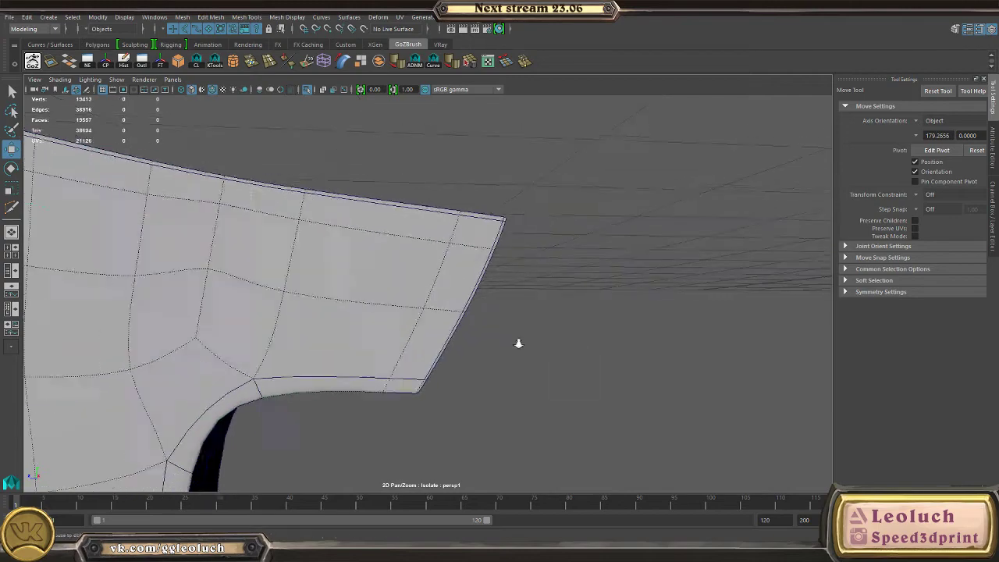
- Leave the butt plate's isolated view and examine how the smoothed plate sits on the stock
{"action": "right_click_drag", "start_coordinate": [517, 341], "coordinate": [300, 312], "text": "alt"}
{"action": "left_click_drag", "start_coordinate": [301, 312], "coordinate": [495, 328], "text": "alt"}
{"action": "right_click_drag", "start_coordinate": [495, 328], "coordinate": [153, 282], "text": "alt"}
{"action": "left_click_drag", "start_coordinate": [355, 347], "coordinate": [368, 314], "text": "alt"}
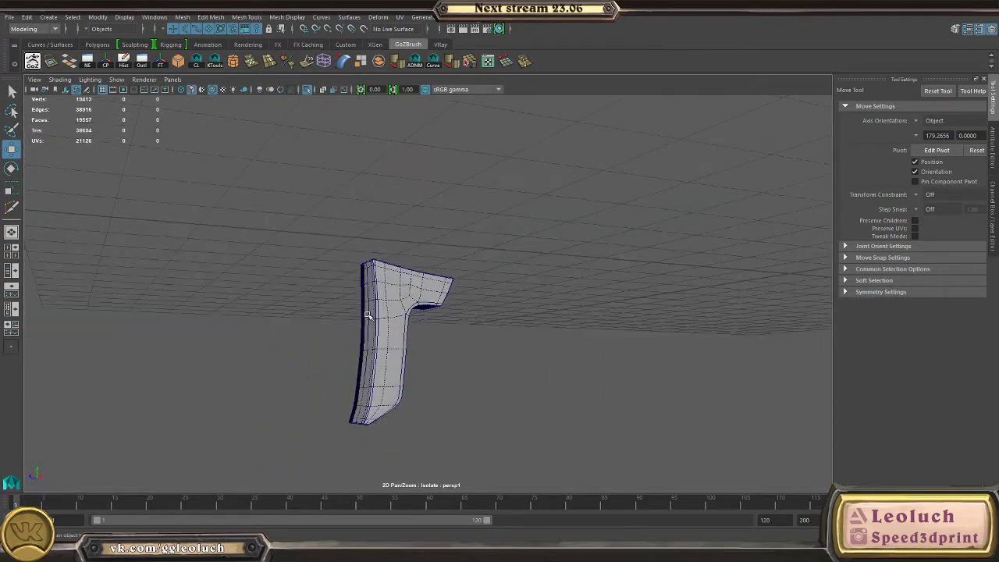
{"action": "key", "text": "space"}
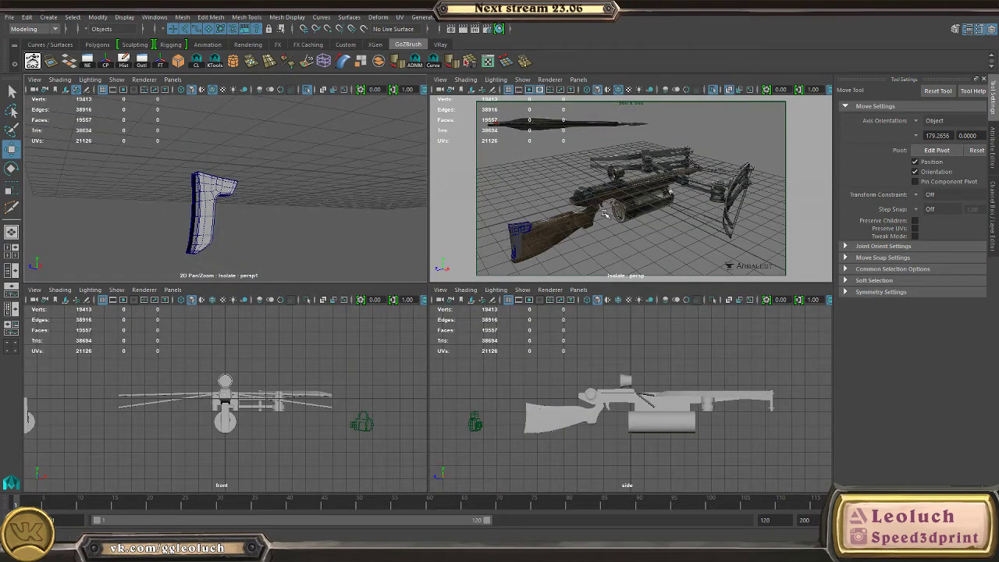
{"action": "key", "text": "space"}
{"action": "key", "text": "ctrl+1"}
{"action": "left_click_drag", "start_coordinate": [403, 288], "coordinate": [468, 317], "text": "alt"}
{"action": "right_click_drag", "start_coordinate": [468, 316], "coordinate": [269, 282], "text": "alt"}
{"action": "left_click_drag", "start_coordinate": [269, 282], "coordinate": [253, 259], "text": "alt"}
{"action": "right_click_drag", "start_coordinate": [475, 340], "coordinate": [198, 245], "text": "alt"}
{"action": "left_click_drag", "start_coordinate": [199, 245], "coordinate": [398, 308], "text": "alt"}
{"action": "right_click_drag", "start_coordinate": [398, 309], "coordinate": [457, 370], "text": "alt"}
{"action": "mouse_move", "coordinate": [457, 370]}
{"action": "left_mouse_down", "text": "alt"}
{"action": "mouse_move", "coordinate": [418, 368]}
{"action": "mouse_move", "coordinate": [466, 368]}
{"action": "mouse_move", "coordinate": [447, 370]}
{"action": "left_mouse_up", "text": "alt"}
{"action": "right_click_drag", "start_coordinate": [448, 370], "coordinate": [453, 397], "text": "alt"}
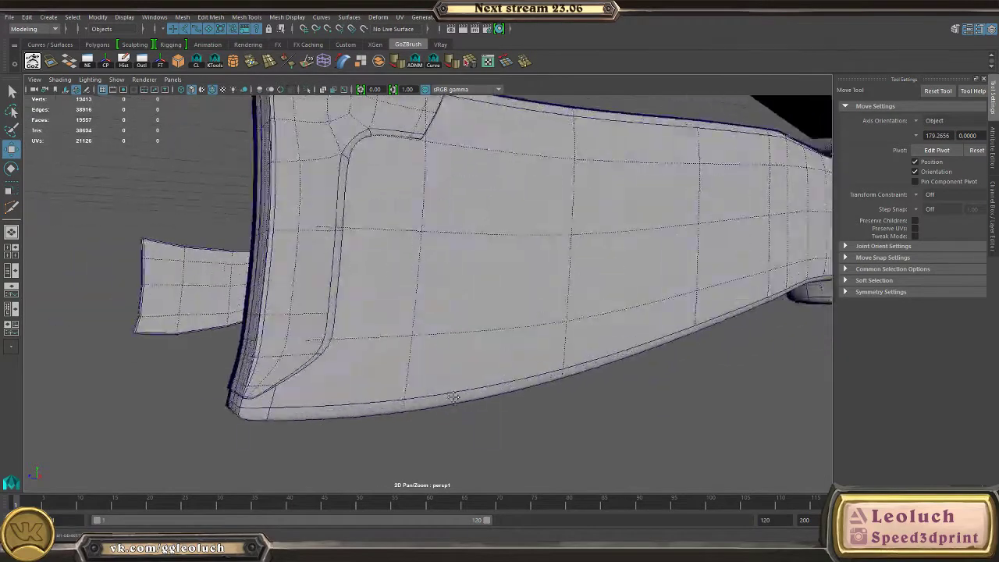
{"action": "left_click_drag", "start_coordinate": [452, 397], "coordinate": [463, 390], "text": "alt"}
- Shift the vertex row at the butt plate's lower front corner toward the rear edge and preview it smoothed against the stock
{"action": "left_click", "coordinate": [388, 304]}
{"action": "key", "text": "1"}
{"action": "key", "text": "3"}
{"action": "key", "text": "1"}
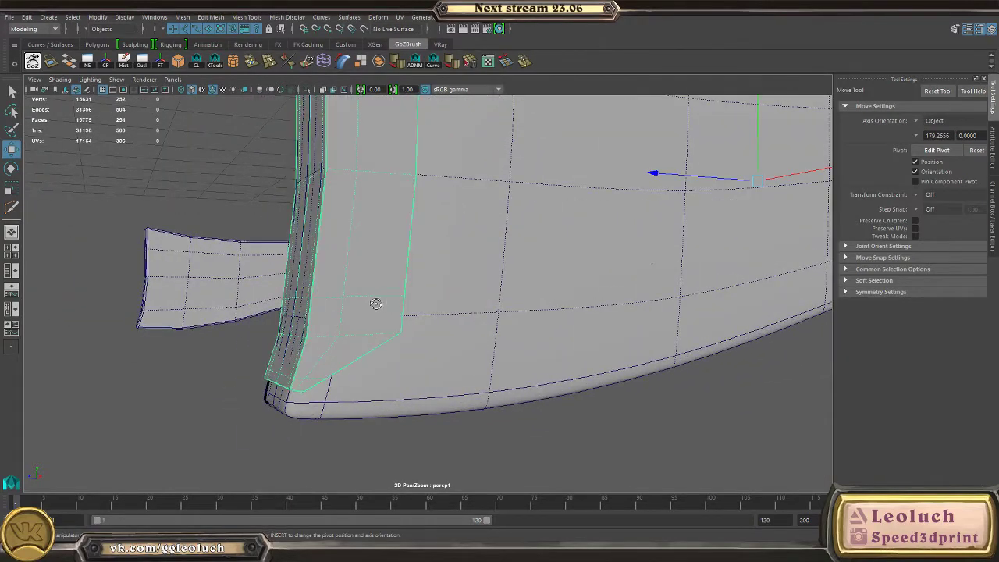
{"action": "left_click_drag", "start_coordinate": [376, 304], "coordinate": [368, 305], "text": "alt"}
{"action": "right_click_drag", "start_coordinate": [320, 334], "coordinate": [243, 251]}
{"action": "left_click_drag", "start_coordinate": [325, 342], "coordinate": [327, 294], "text": "alt"}
{"action": "left_click_drag", "start_coordinate": [418, 344], "coordinate": [387, 329], "text": "alt"}
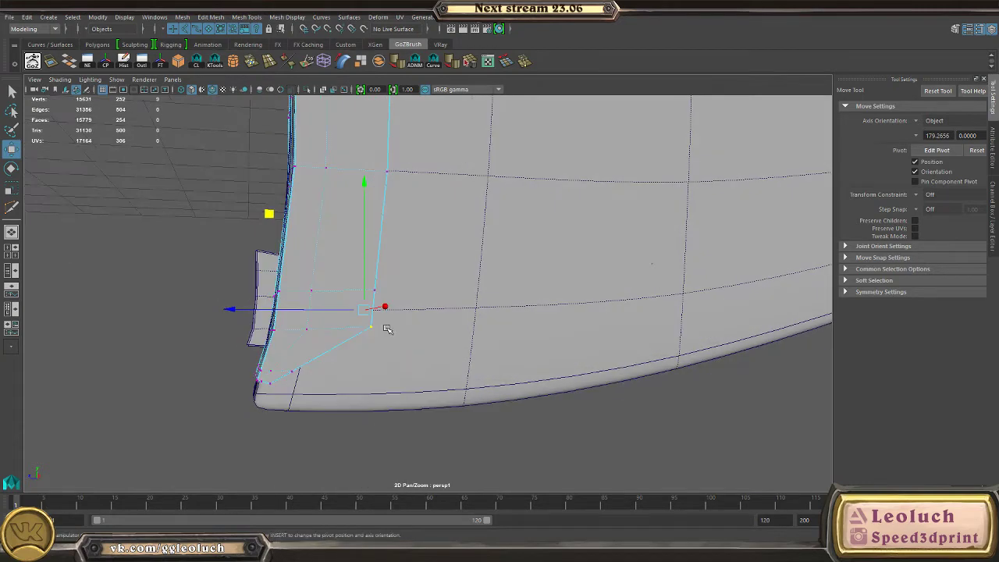
{"action": "key", "text": "ctrl+1"}
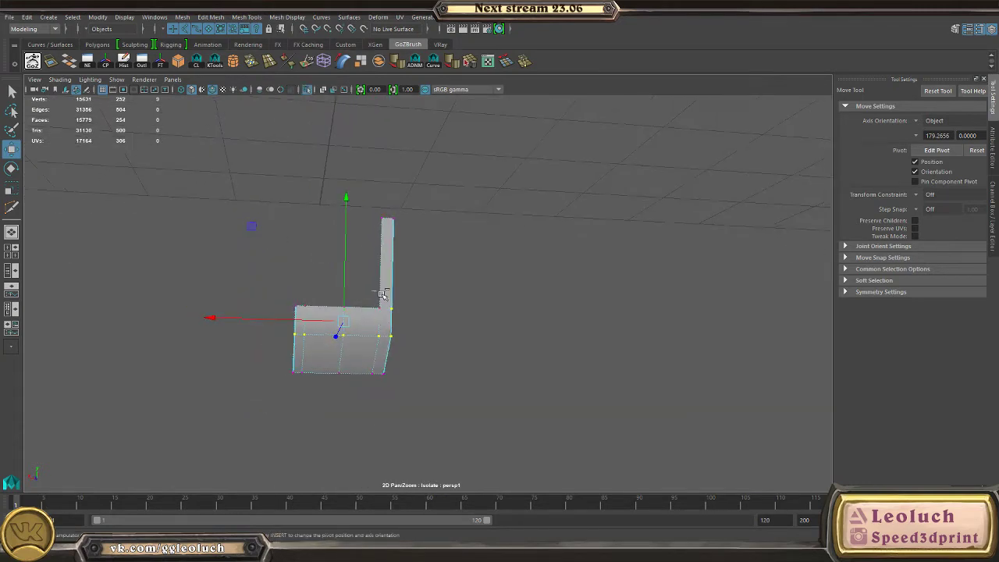
{"action": "key", "text": "ctrl+1"}
{"action": "left_click_drag", "start_coordinate": [382, 328], "coordinate": [510, 360], "text": "alt"}
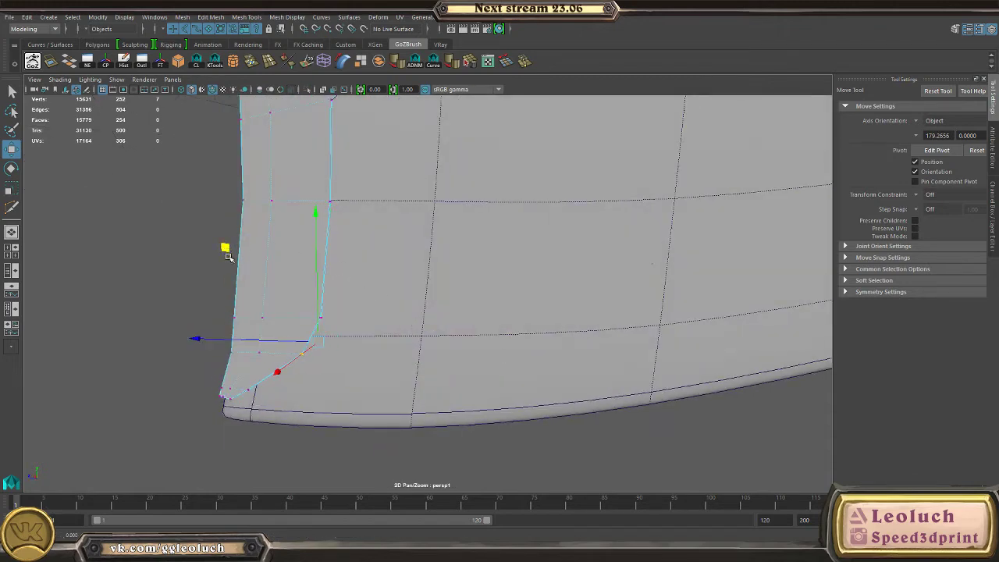
{"action": "right_click_drag", "start_coordinate": [229, 269], "coordinate": [305, 201]}
{"action": "left_click", "coordinate": [490, 427]}
{"action": "scroll", "coordinate": [398, 363], "scroll_direction": "down", "scroll_amount": 4}
{"action": "left_click_drag", "start_coordinate": [388, 356], "coordinate": [421, 358], "text": "alt"}
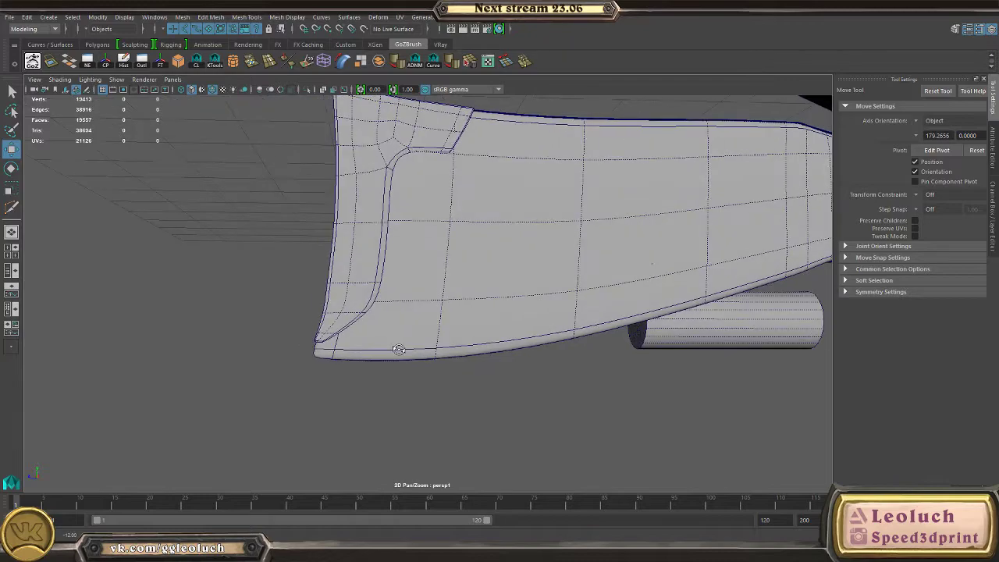
{"action": "middle_click_drag", "start_coordinate": [497, 251], "coordinate": [499, 310], "text": "alt"}
{"action": "right_click_drag", "start_coordinate": [500, 309], "coordinate": [573, 312], "text": "alt"}
- Isolate the butt plate in the unsmoothed display around the hook's inner bend
{"action": "left_click", "coordinate": [411, 163]}
{"action": "key", "text": "1"}
{"action": "key", "text": "ctrl+1"}
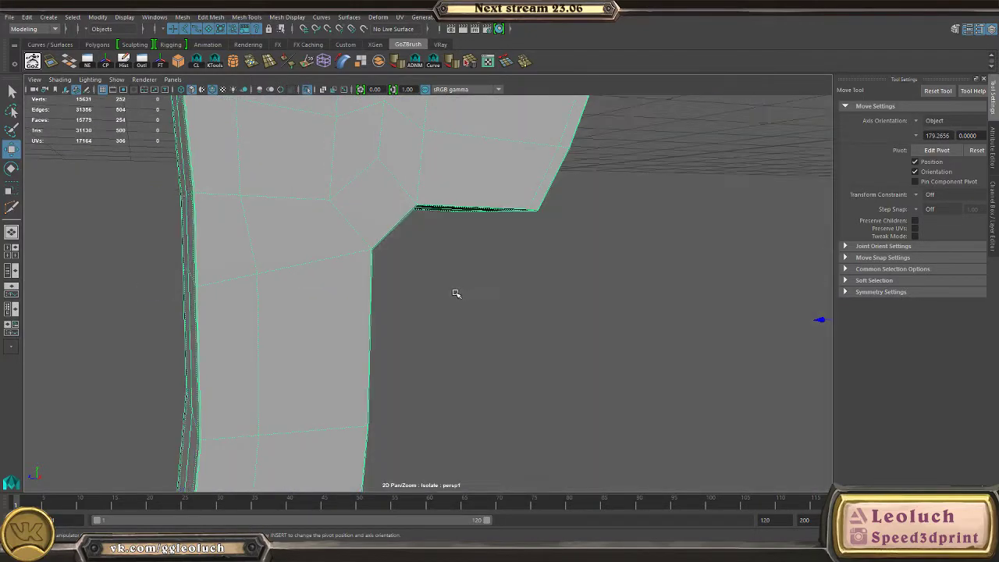
{"action": "left_click_drag", "start_coordinate": [457, 292], "coordinate": [422, 287], "text": "alt"}
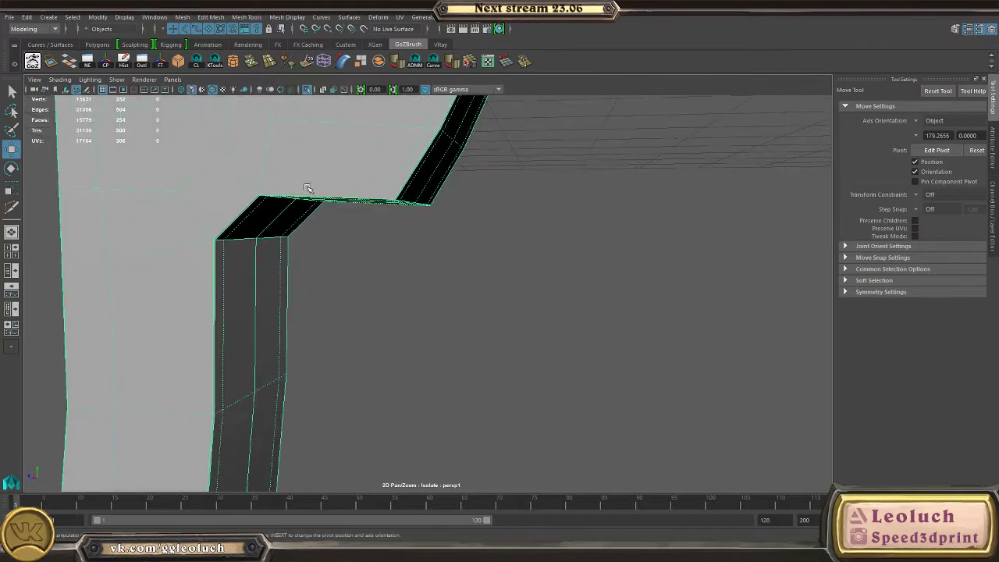
{"action": "right_click_drag", "start_coordinate": [307, 180], "coordinate": [263, 180], "text": "shift"}
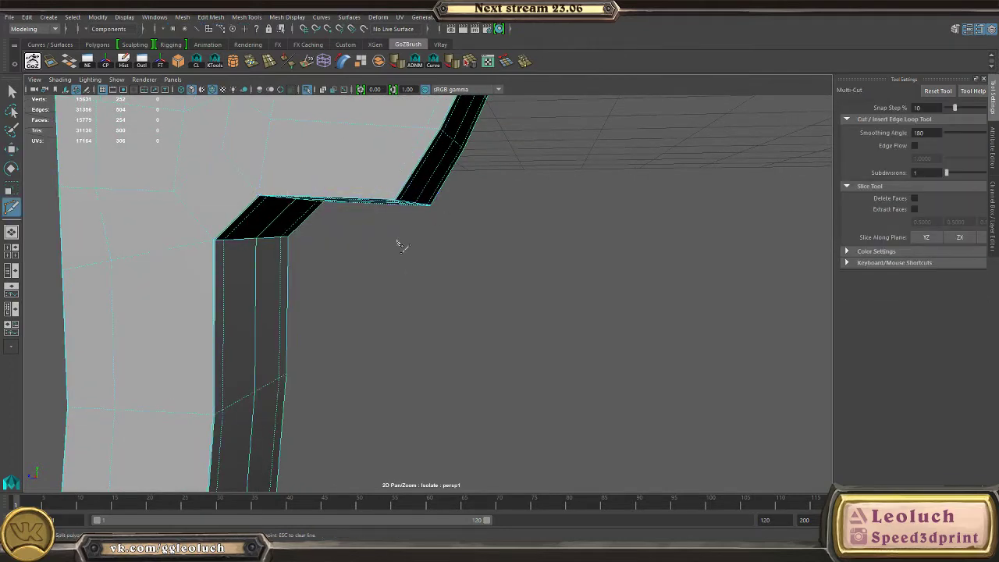
{"action": "left_click_drag", "start_coordinate": [401, 245], "coordinate": [483, 214], "text": "alt"}
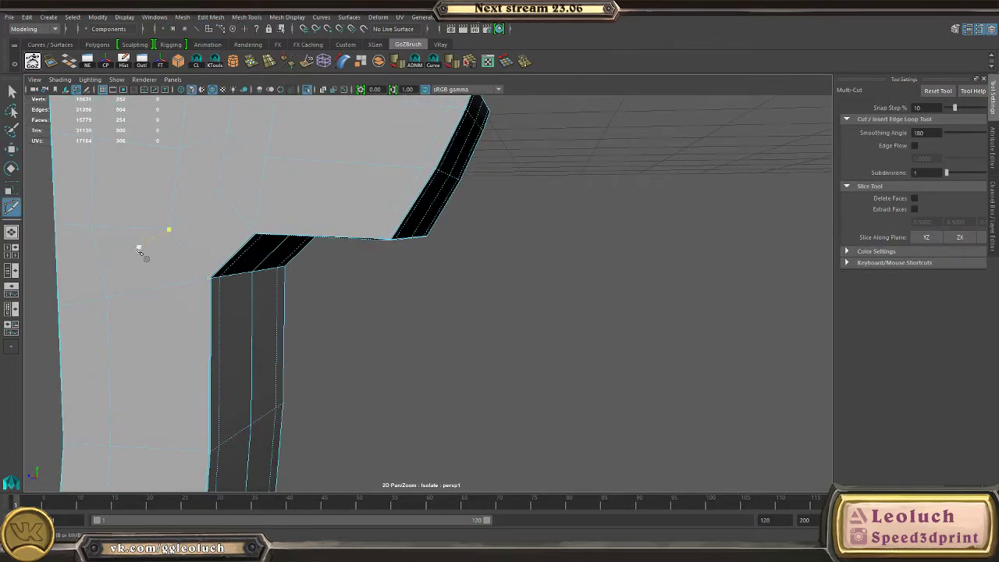
{"action": "right_click_drag", "start_coordinate": [326, 292], "coordinate": [185, 252], "text": "alt"}
{"action": "key", "text": "3"}
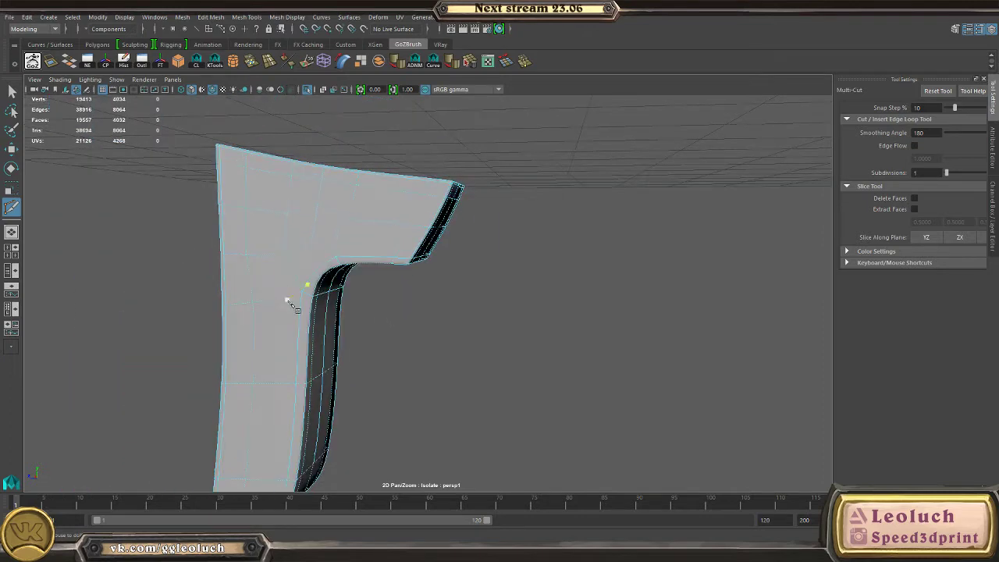
{"action": "left_click_drag", "start_coordinate": [290, 299], "coordinate": [426, 270], "text": "alt"}
{"action": "key", "text": "1"}
{"action": "key", "text": "w"}
{"action": "right_click_drag", "start_coordinate": [425, 270], "coordinate": [474, 299], "text": "alt"}
{"action": "middle_click_drag", "start_coordinate": [474, 299], "coordinate": [581, 374], "text": "alt"}
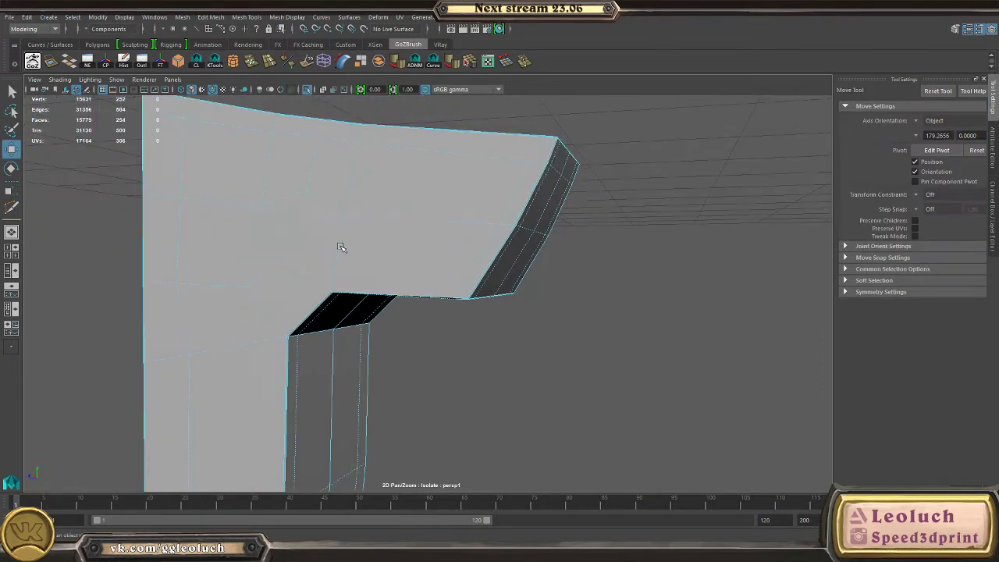
{"action": "key", "text": "F8"}
{"action": "right_click_drag", "start_coordinate": [363, 243], "coordinate": [277, 247], "text": "shift"}
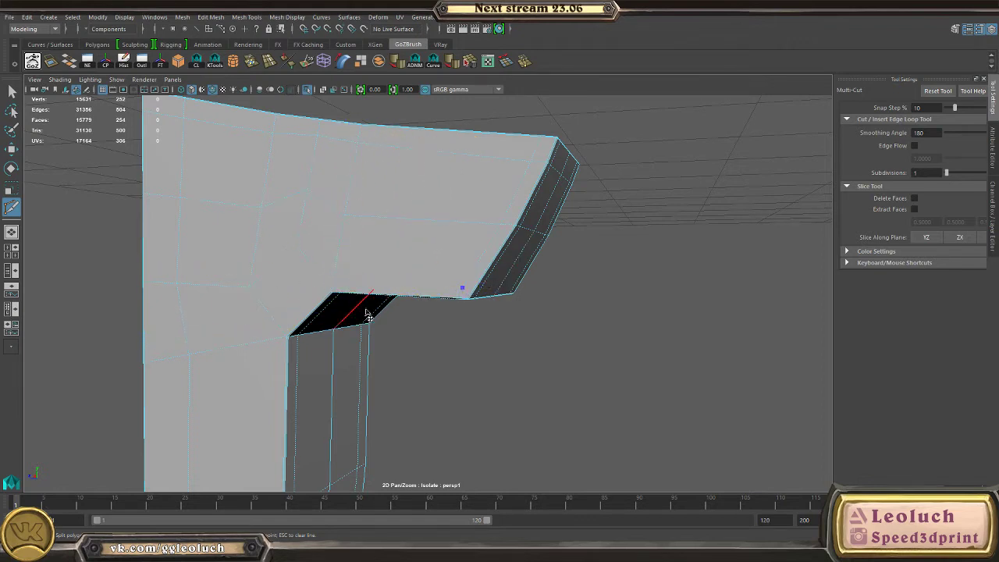
{"action": "key", "text": "w"}
- Try to join two vertices on the side face above the hook's inner bend with Connect, and undo it
{"action": "right_click_drag", "start_coordinate": [367, 262], "coordinate": [428, 245]}
{"action": "right_click_drag", "start_coordinate": [428, 245], "coordinate": [429, 217]}
{"action": "right_click_drag", "start_coordinate": [289, 236], "coordinate": [192, 203]}
{"action": "left_click", "coordinate": [258, 232]}
{"action": "key", "text": "c"}
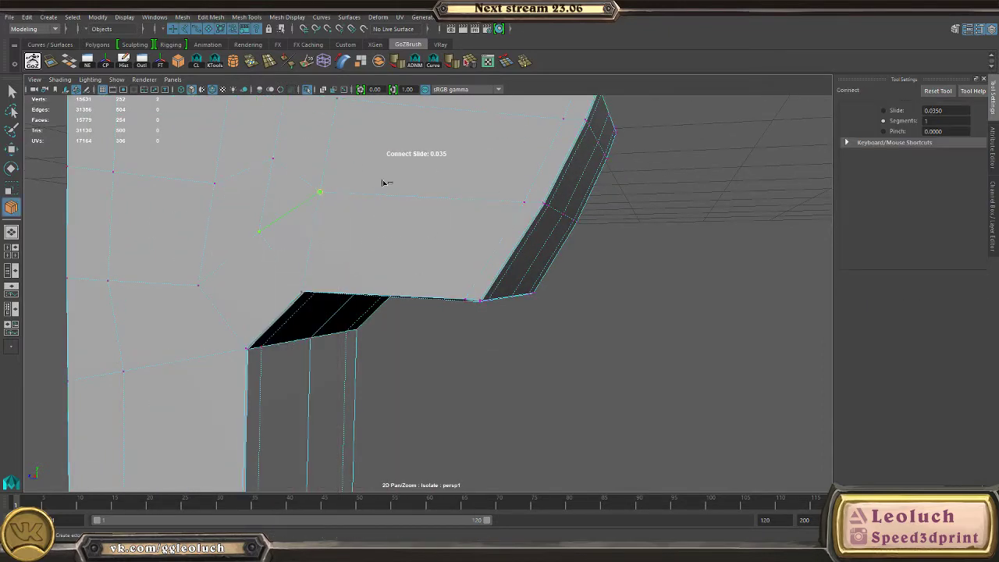
{"action": "key", "text": "ctrl+z"}
- Select the cross edges that meet the butt plate's inner outline, from the hook down one side to the lower tip
{"action": "right_click_drag", "start_coordinate": [336, 247], "coordinate": [336, 206]}
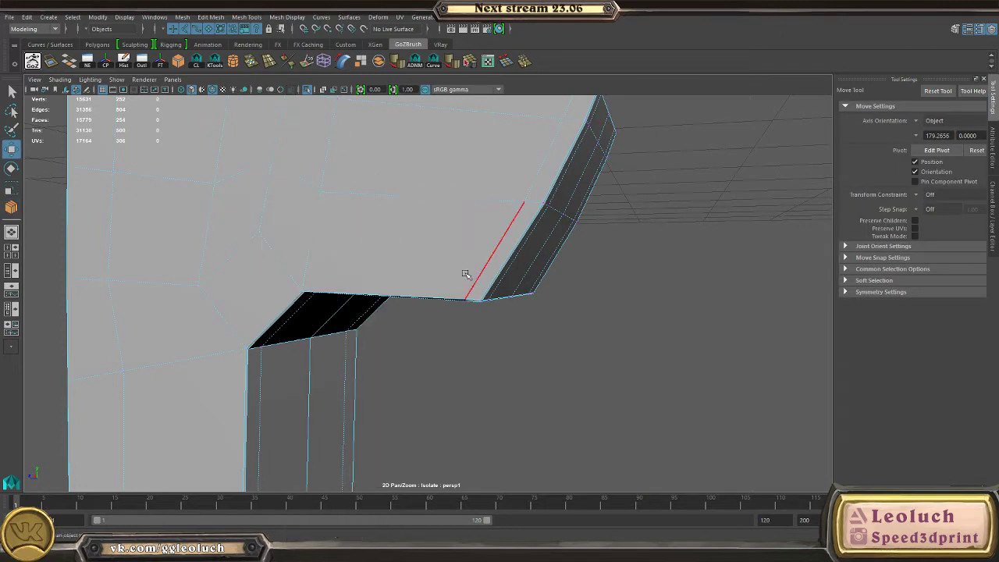
{"action": "left_click", "coordinate": [320, 264], "text": "shift"}
{"action": "left_click", "coordinate": [263, 279], "text": "shift"}
{"action": "left_click", "coordinate": [234, 309], "text": "shift"}
{"action": "middle_click_drag", "start_coordinate": [234, 427], "coordinate": [269, 316], "text": "alt"}
{"action": "left_click", "coordinate": [261, 306], "text": "shift"}
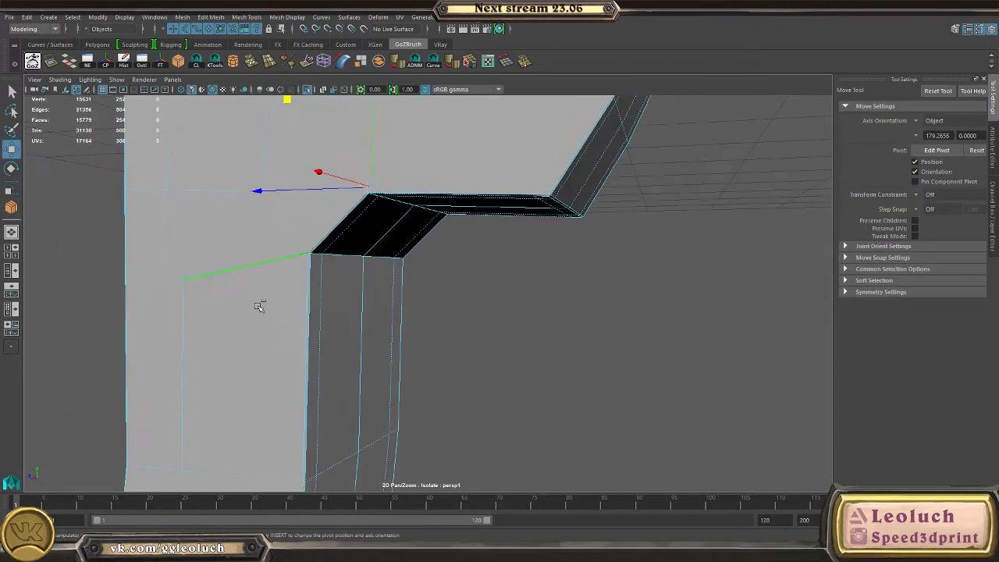
{"action": "middle_click_drag", "start_coordinate": [260, 452], "coordinate": [305, 255], "text": "alt"}
{"action": "left_click", "coordinate": [303, 230], "text": "shift"}
{"action": "middle_click_drag", "start_coordinate": [368, 396], "coordinate": [385, 283], "text": "alt"}
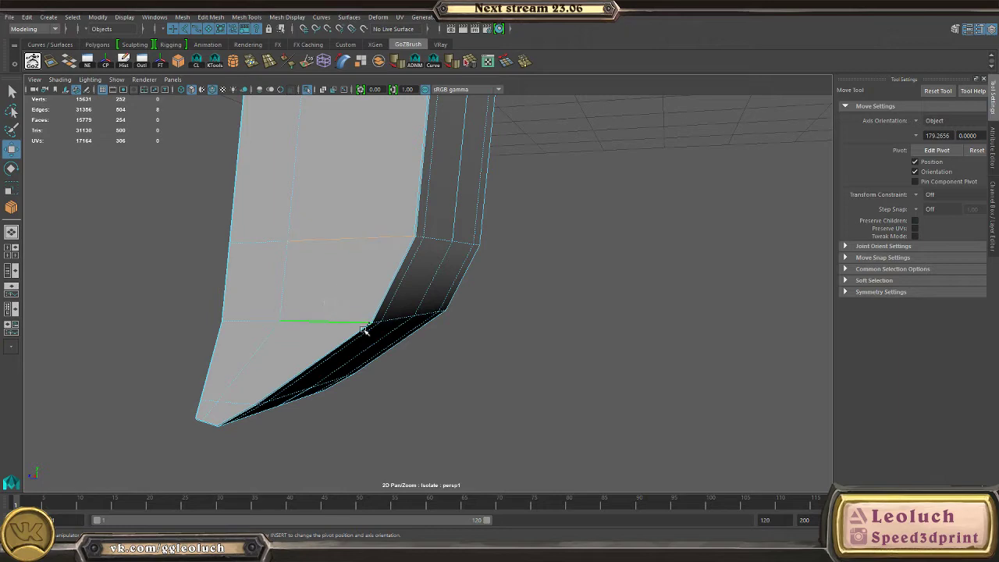
- Extend the edge selection around the butt plate's lower tip, up the opposite side and across the hook's slanted front end
{"action": "left_click_drag", "start_coordinate": [388, 360], "coordinate": [442, 268], "text": "alt"}
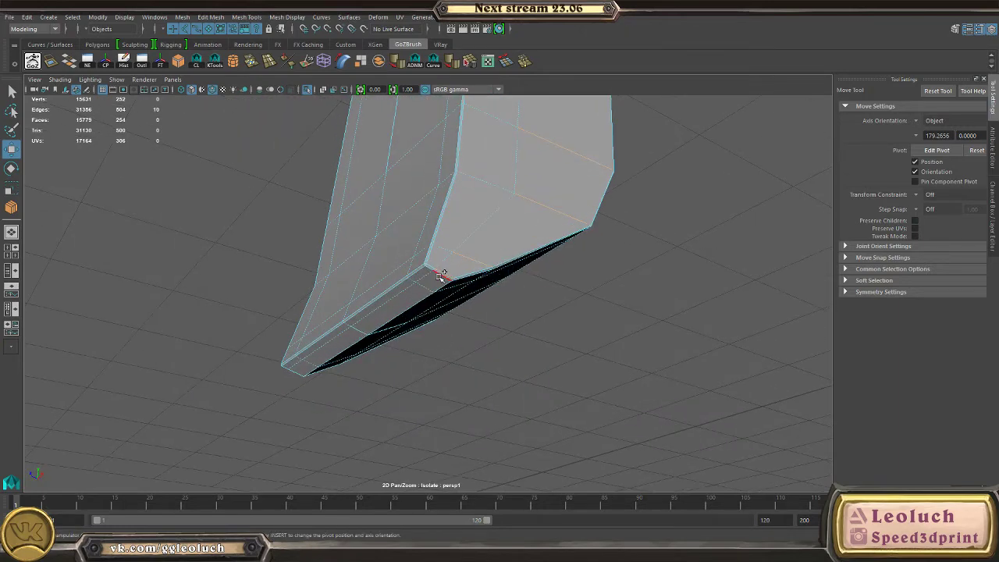
{"action": "left_click", "coordinate": [362, 328], "text": "shift"}
{"action": "left_click_drag", "start_coordinate": [326, 347], "coordinate": [477, 327], "text": "alt"}
{"action": "left_click", "coordinate": [459, 298], "text": "shift"}
{"action": "left_click_drag", "start_coordinate": [560, 324], "coordinate": [453, 374], "text": "alt"}
{"action": "middle_click_drag", "start_coordinate": [452, 375], "coordinate": [498, 447], "text": "alt"}
{"action": "left_click_drag", "start_coordinate": [497, 447], "coordinate": [412, 274], "text": "alt"}
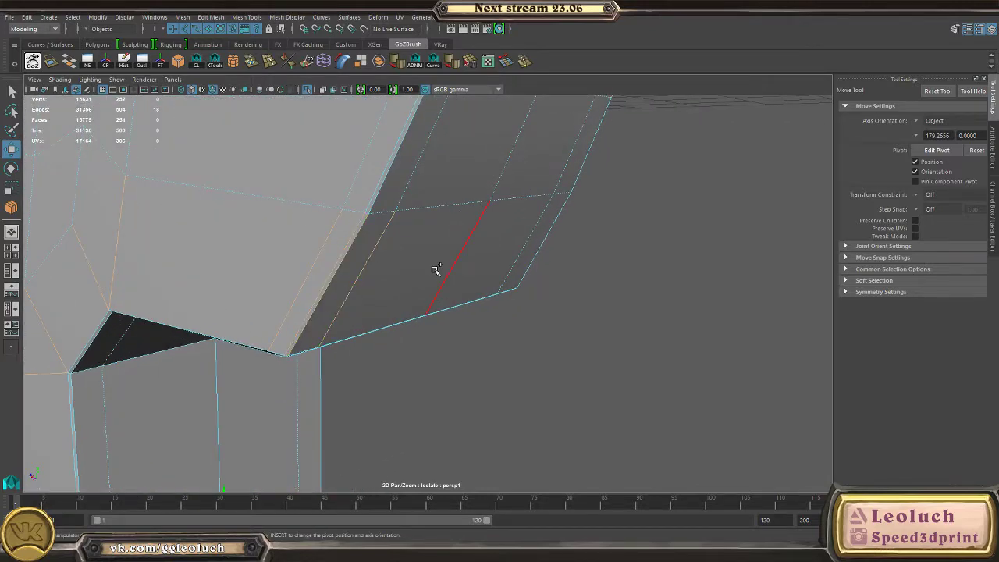
{"action": "left_click_drag", "start_coordinate": [546, 259], "coordinate": [405, 256], "text": "alt"}
- Connect the selected edges with a slide of 0.075 to add a support loop along the inner outline, and preview it smoothed
{"action": "key", "text": "g"}
{"action": "left_click_drag", "start_coordinate": [479, 294], "coordinate": [505, 263], "text": "alt"}
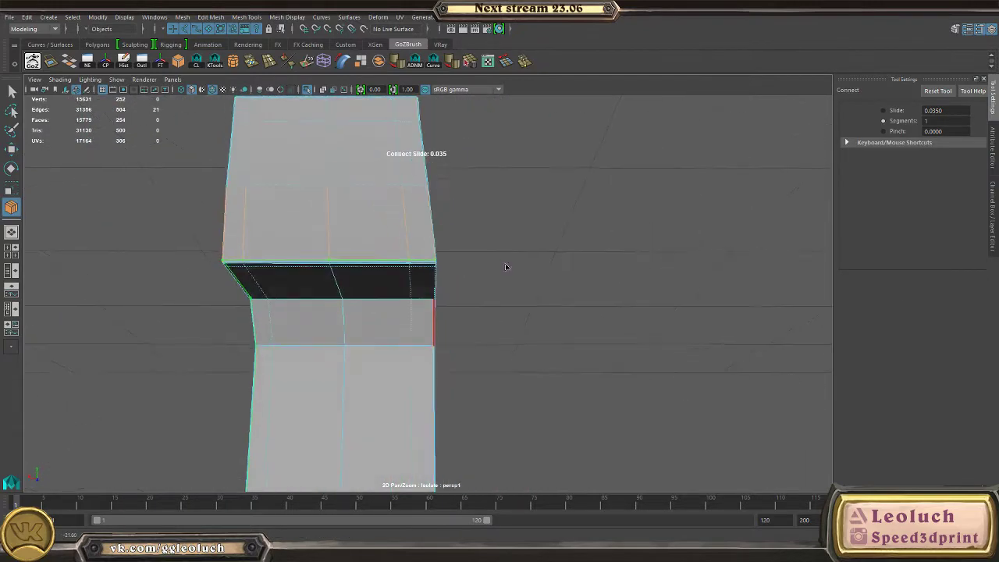
{"action": "left_click_drag", "start_coordinate": [636, 330], "coordinate": [492, 262], "text": "alt"}
{"action": "right_click_drag", "start_coordinate": [394, 259], "coordinate": [190, 270], "text": "alt"}
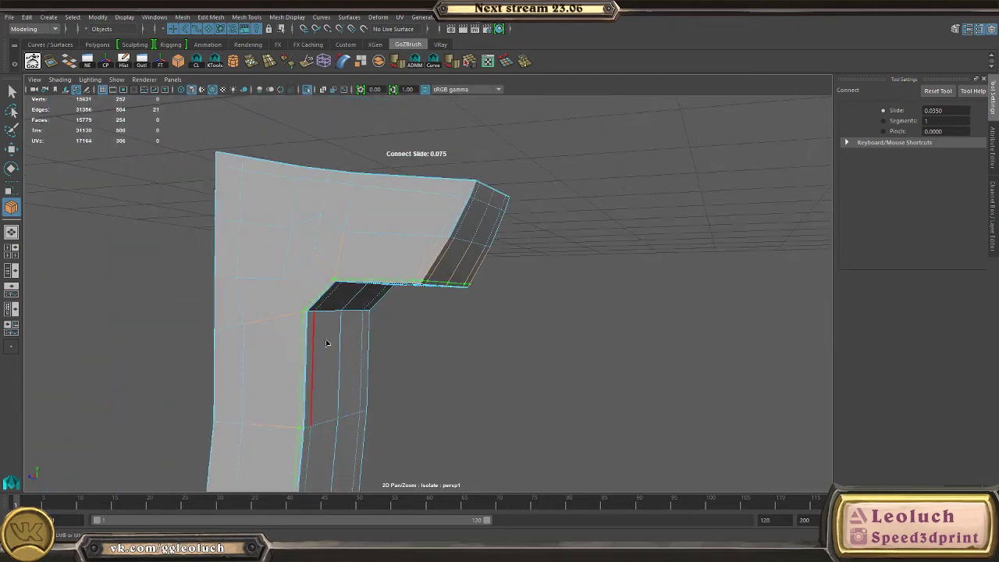
{"action": "left_click_drag", "start_coordinate": [328, 343], "coordinate": [289, 323], "text": "alt"}
{"action": "right_click_drag", "start_coordinate": [289, 323], "coordinate": [336, 247], "text": "alt"}
{"action": "left_click_drag", "start_coordinate": [336, 247], "coordinate": [387, 241], "text": "alt"}
{"action": "key", "text": "w"}
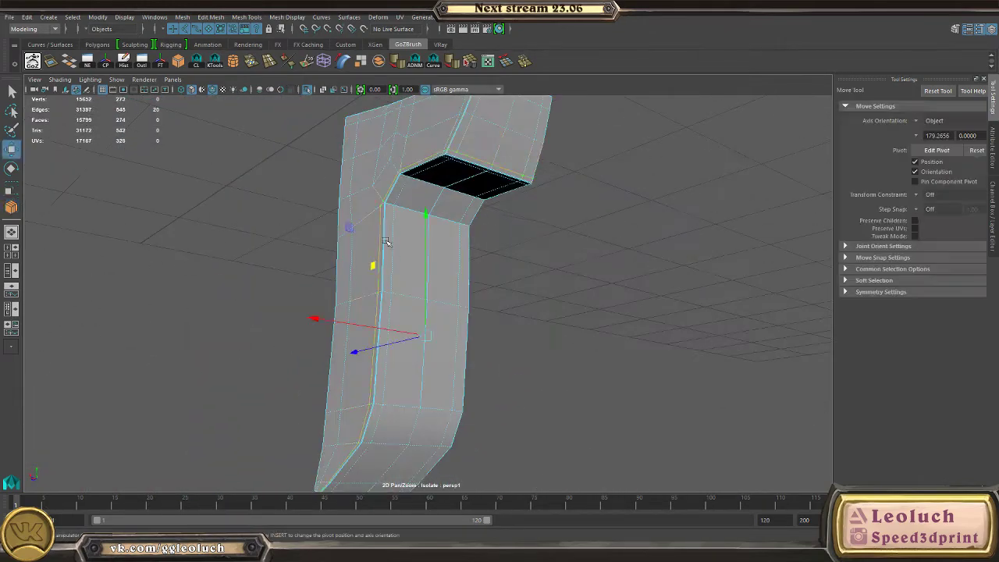
{"action": "key", "text": "3"}
{"action": "left_click", "coordinate": [587, 272]}
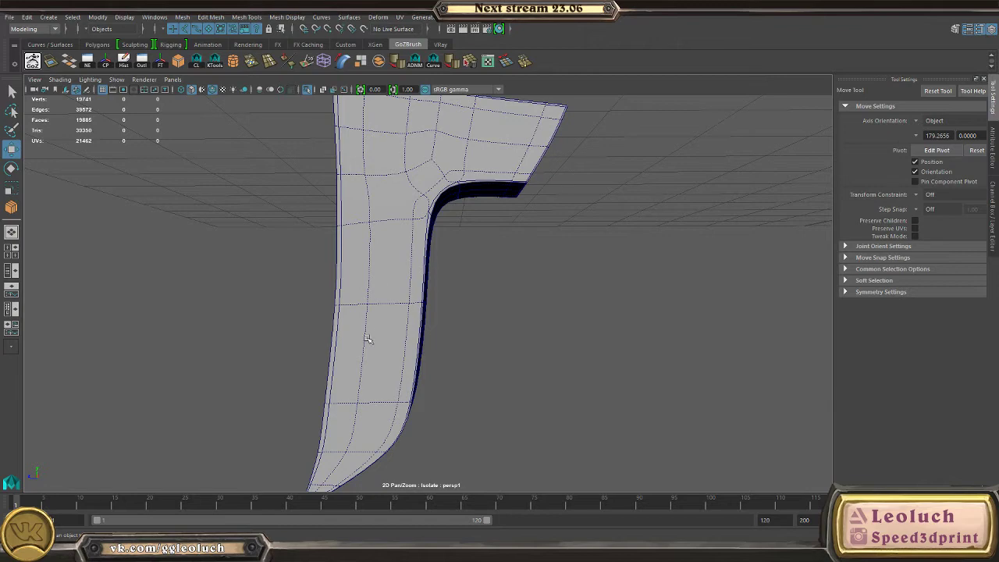
{"action": "middle_click_drag", "start_coordinate": [295, 473], "coordinate": [353, 446], "text": "alt"}
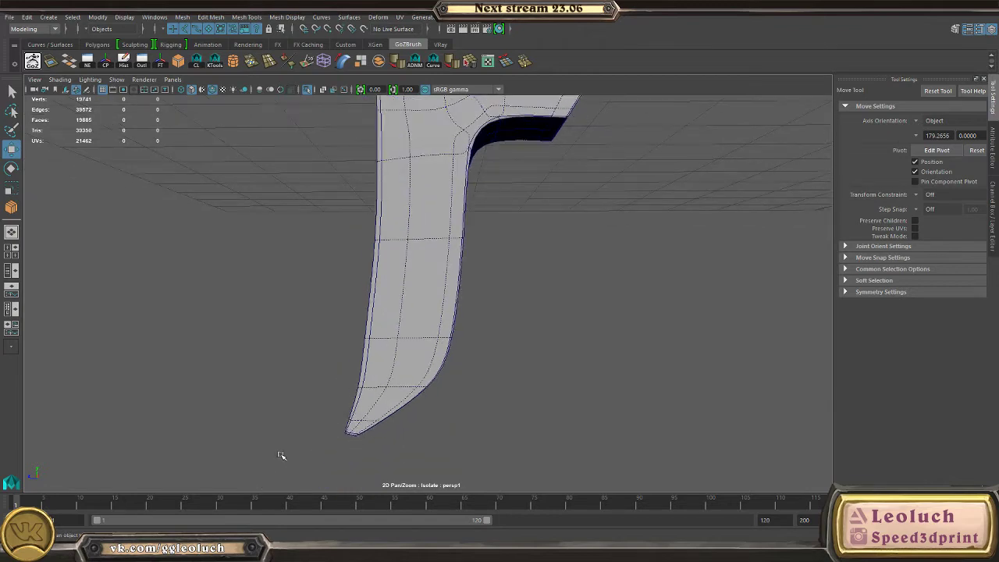
- Adjust the front corner vertices at the butt plate's lower tip and preview the tip smoothed
{"action": "left_click_drag", "start_coordinate": [302, 451], "coordinate": [401, 283], "text": "alt"}
{"action": "left_click", "coordinate": [352, 324]}
{"action": "key", "text": "1"}
{"action": "right_click_drag", "start_coordinate": [400, 261], "coordinate": [349, 262]}
{"action": "left_click_drag", "start_coordinate": [349, 262], "coordinate": [356, 332], "text": "alt"}
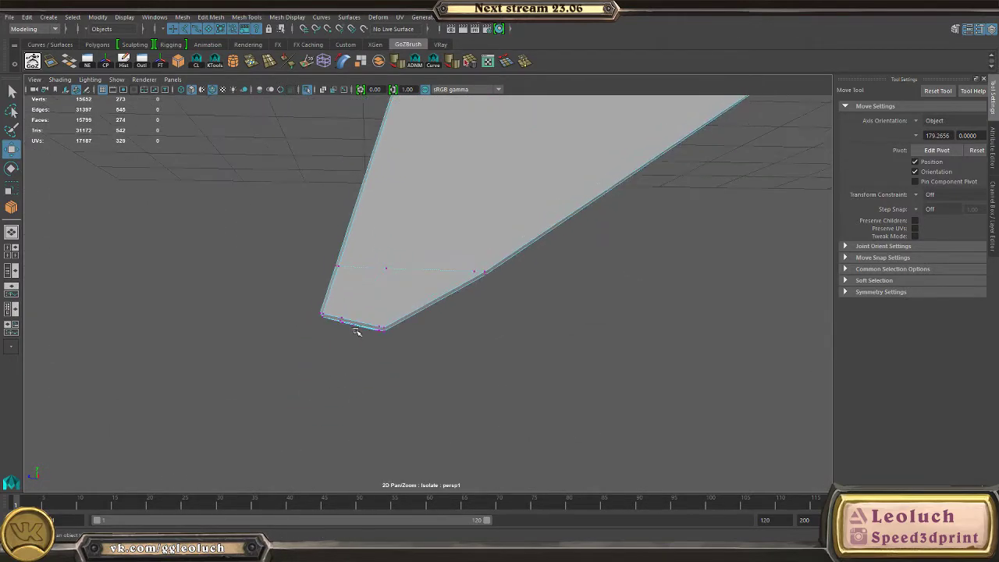
{"action": "left_click_drag", "start_coordinate": [410, 373], "coordinate": [357, 312]}
{"action": "left_click_drag", "start_coordinate": [357, 312], "coordinate": [338, 332], "text": "alt"}
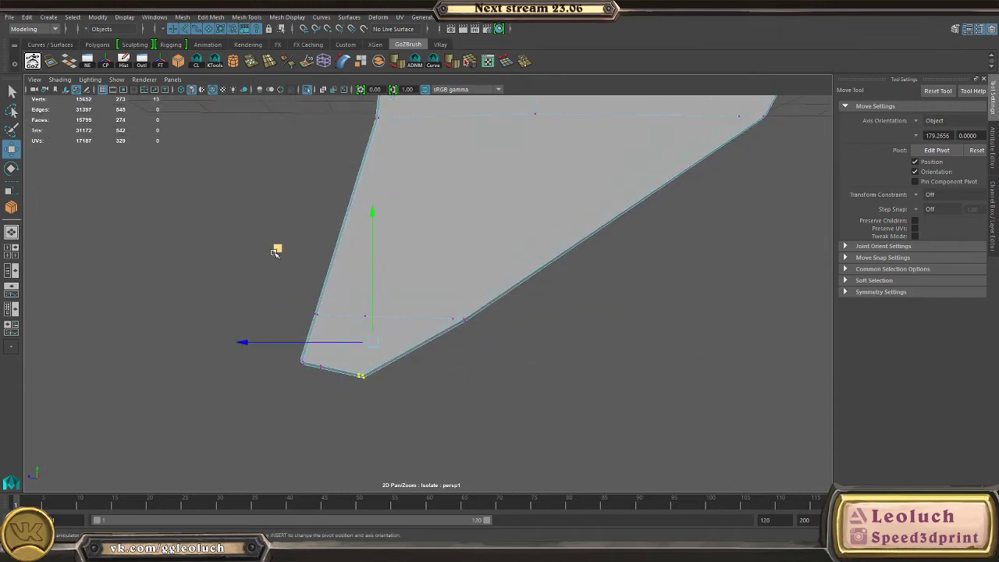
{"action": "right_click_drag", "start_coordinate": [472, 202], "coordinate": [554, 118]}
{"action": "left_click", "coordinate": [462, 203]}
{"action": "key", "text": "3"}
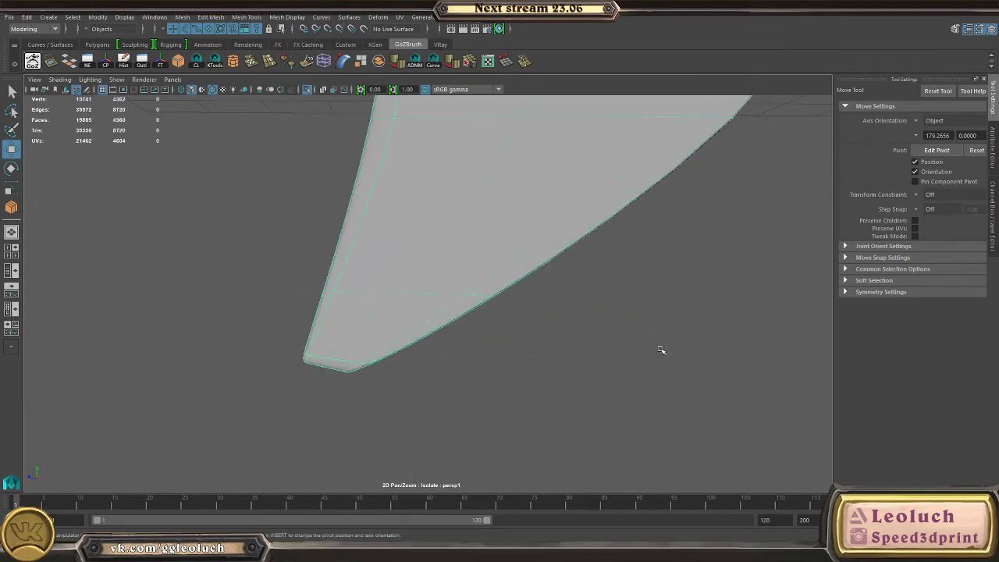
{"action": "right_click_drag", "start_coordinate": [582, 262], "coordinate": [647, 228]}
{"action": "right_click_drag", "start_coordinate": [538, 270], "coordinate": [426, 301], "text": "alt"}
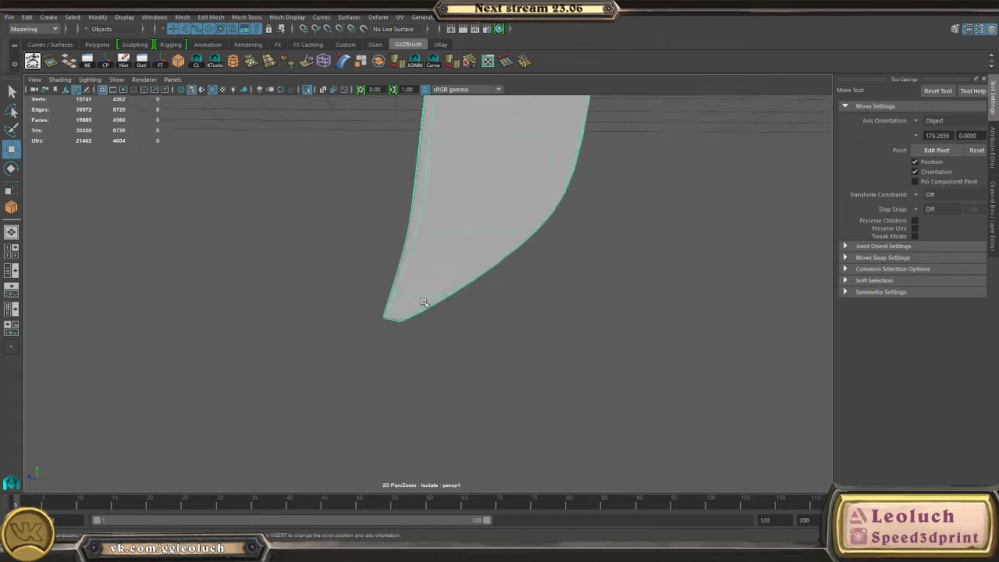
{"action": "left_click_drag", "start_coordinate": [426, 301], "coordinate": [565, 363], "text": "alt"}
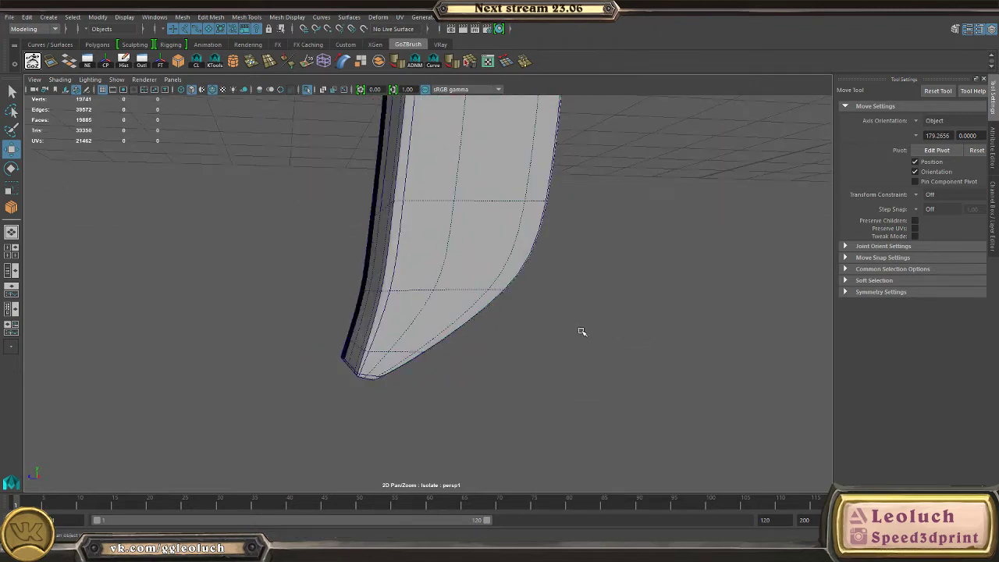
- Adjust the vertices along the lower part of the butt plate's curved inner edge and preview it smoothed
{"action": "left_click_drag", "start_coordinate": [588, 317], "coordinate": [369, 283], "text": "alt"}
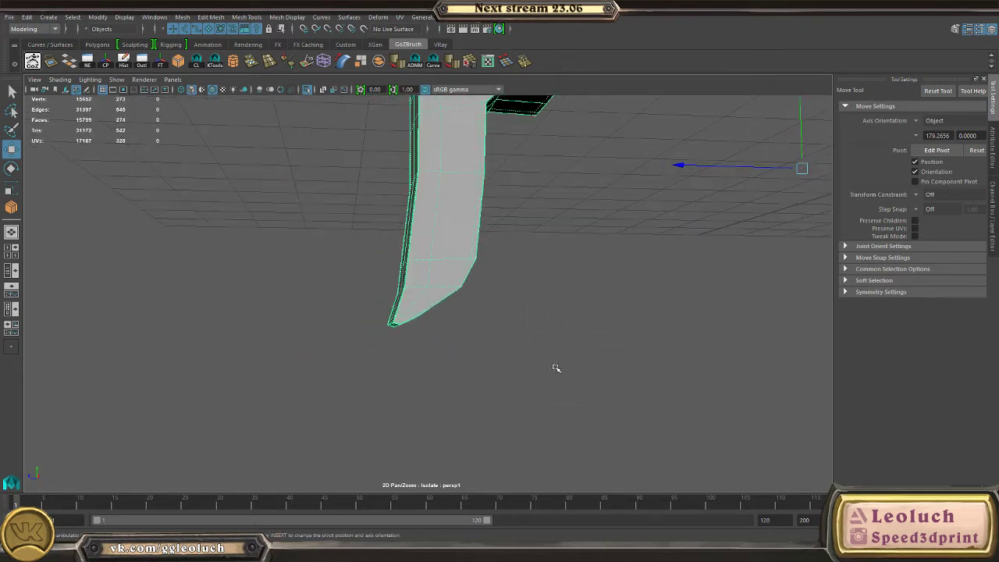
{"action": "key", "text": "3"}
{"action": "right_click_drag", "start_coordinate": [550, 356], "coordinate": [506, 374], "text": "alt"}
{"action": "left_click_drag", "start_coordinate": [505, 374], "coordinate": [505, 397], "text": "alt"}
{"action": "right_click_drag", "start_coordinate": [426, 262], "coordinate": [314, 218]}
{"action": "mouse_move", "coordinate": [316, 219]}
{"action": "left_mouse_down", "text": "alt"}
{"action": "mouse_move", "coordinate": [348, 207]}
{"action": "mouse_move", "coordinate": [298, 217]}
{"action": "left_mouse_up", "text": "alt"}
{"action": "left_click_drag", "start_coordinate": [295, 218], "coordinate": [400, 280]}
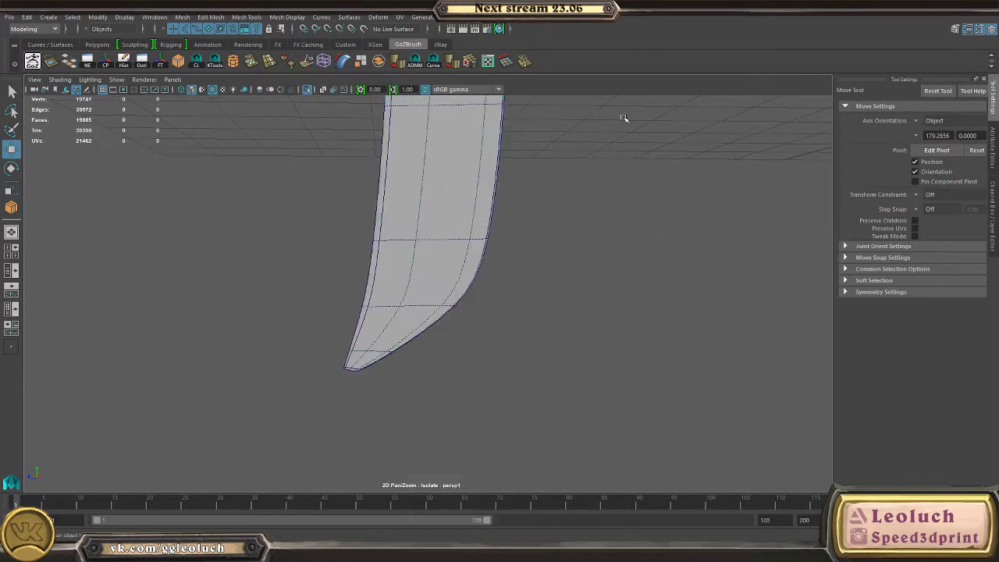
- Slide the short edges across the butt plate's upper rear corner slightly inward with the transform constraint set to Edge
{"action": "left_click_drag", "start_coordinate": [572, 313], "coordinate": [434, 367], "text": "alt"}
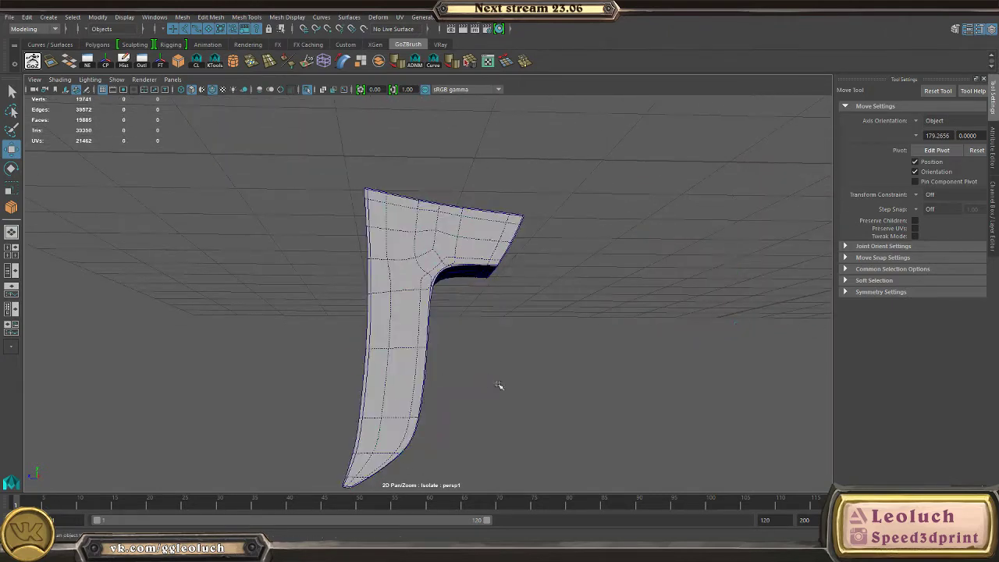
{"action": "right_click_drag", "start_coordinate": [499, 385], "coordinate": [373, 347], "text": "alt"}
{"action": "mouse_move", "coordinate": [373, 347]}
{"action": "left_mouse_down", "text": "alt"}
{"action": "mouse_move", "coordinate": [413, 348]}
{"action": "mouse_move", "coordinate": [367, 348]}
{"action": "mouse_move", "coordinate": [379, 363]}
{"action": "mouse_move", "coordinate": [389, 359]}
{"action": "left_mouse_up", "text": "alt"}
{"action": "right_click_drag", "start_coordinate": [389, 359], "coordinate": [550, 392], "text": "alt"}
{"action": "middle_click_drag", "start_coordinate": [405, 195], "coordinate": [351, 310], "text": "alt"}
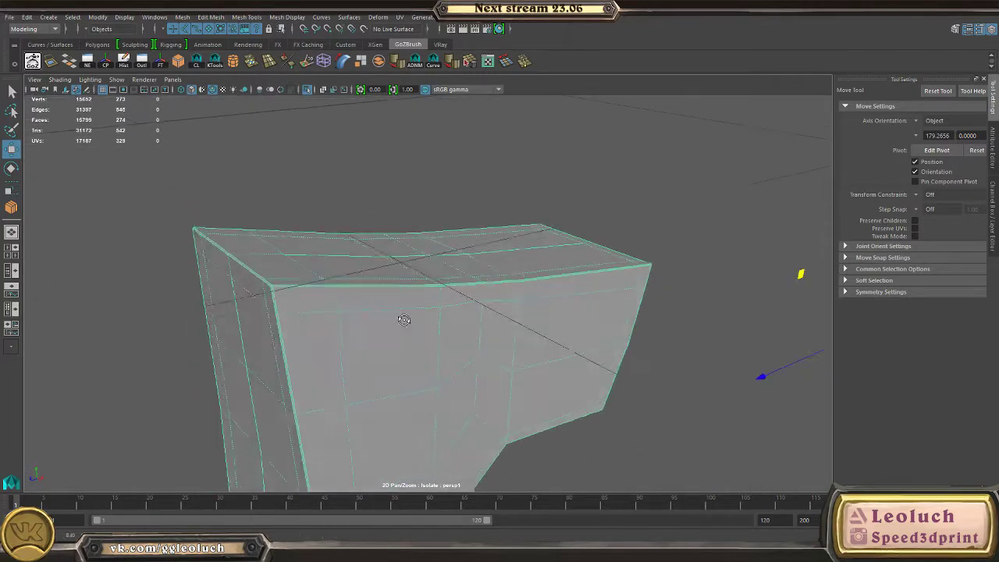
{"action": "left_click_drag", "start_coordinate": [404, 319], "coordinate": [453, 323], "text": "alt"}
{"action": "scroll", "coordinate": [575, 375], "scroll_direction": "up", "scroll_amount": 5}
{"action": "left_click_drag", "start_coordinate": [656, 348], "coordinate": [746, 358], "text": "alt"}
{"action": "left_click", "coordinate": [628, 307]}
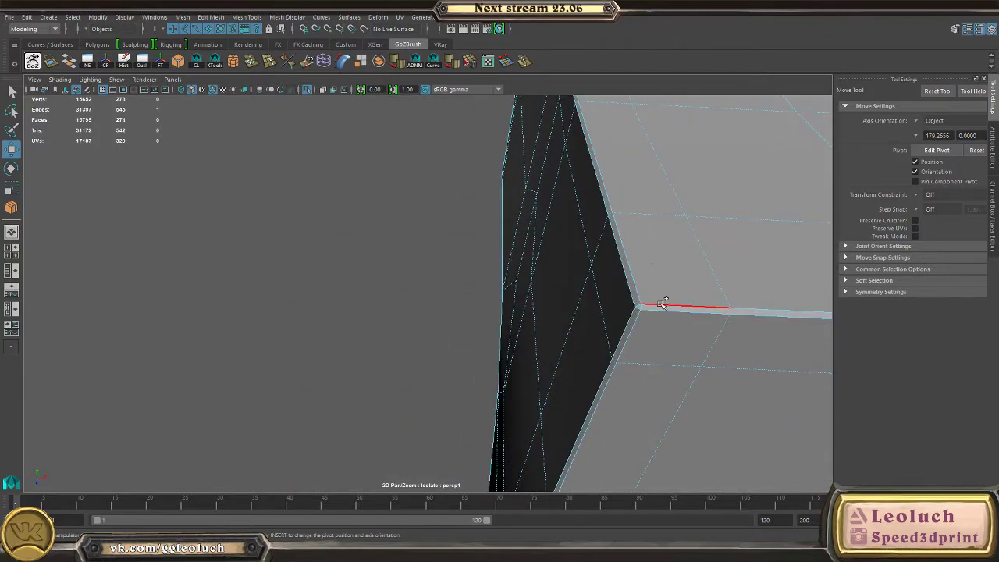
{"action": "left_click_drag", "start_coordinate": [722, 318], "coordinate": [422, 270], "text": "alt"}
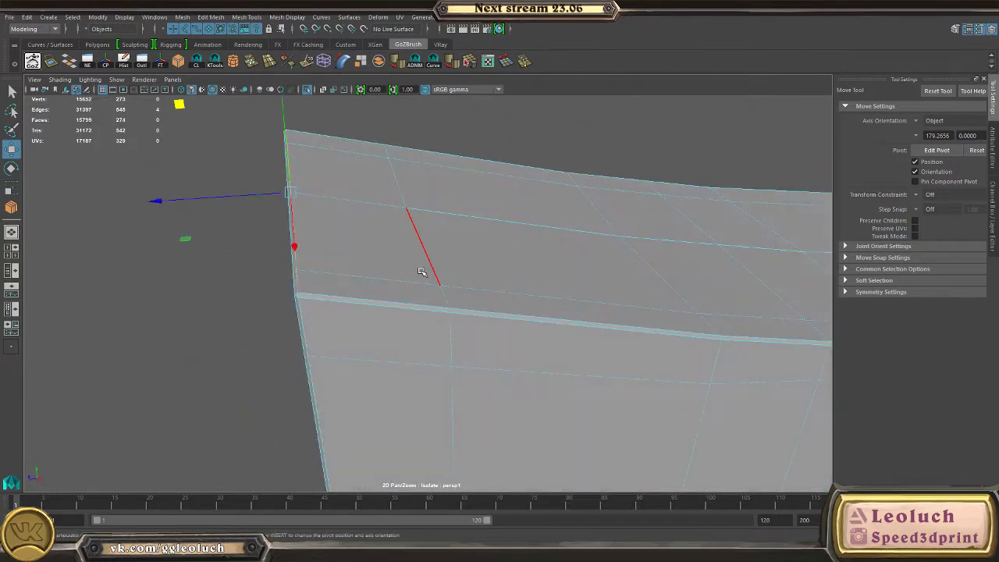
{"action": "left_click_drag", "start_coordinate": [289, 202], "coordinate": [298, 245], "text": "alt"}
{"action": "middle_click_drag", "start_coordinate": [298, 246], "coordinate": [375, 200], "text": "alt"}
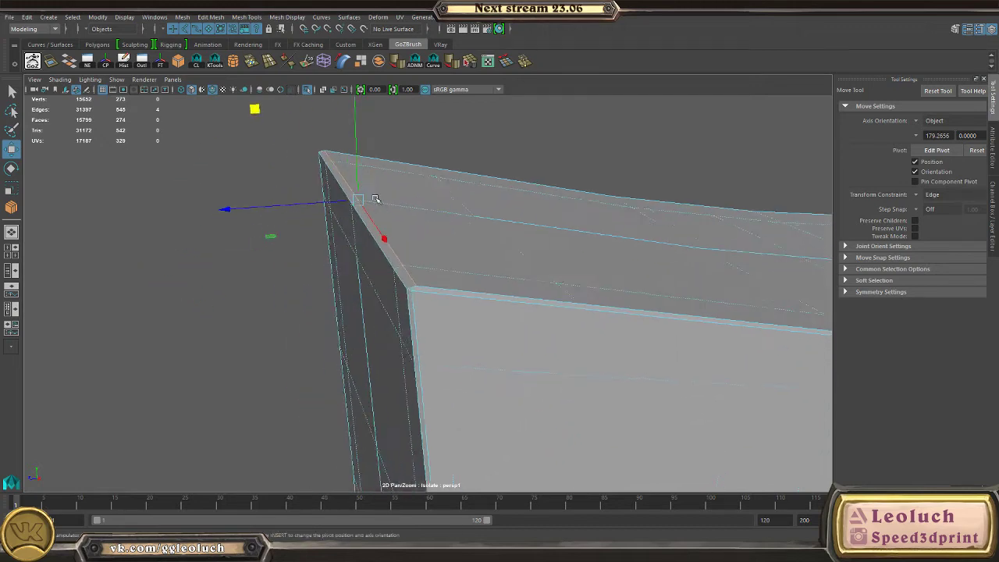
{"action": "scroll", "coordinate": [375, 202], "scroll_direction": "up", "scroll_amount": 3}
{"action": "left_click_drag", "start_coordinate": [389, 272], "coordinate": [205, 119], "text": "alt"}
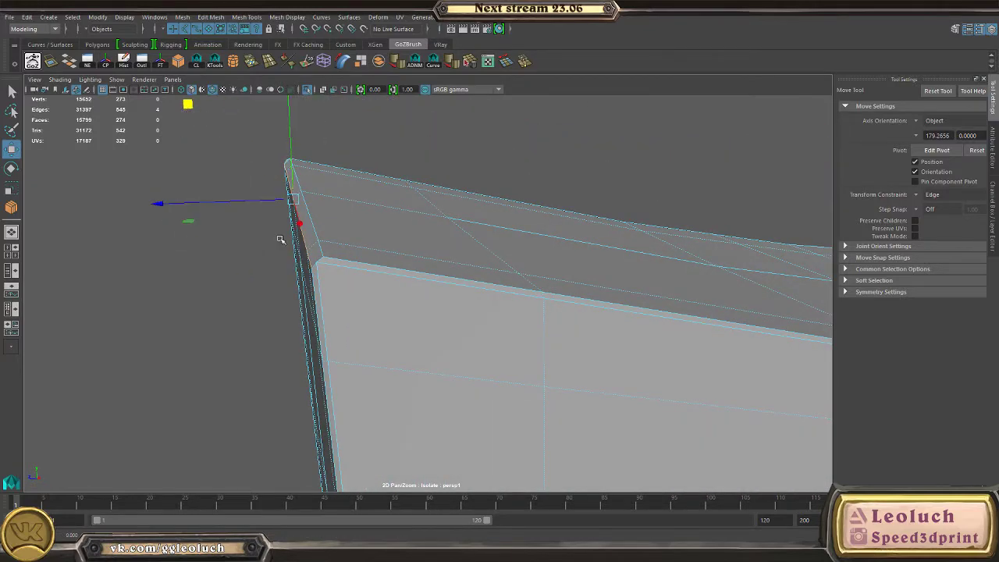
{"action": "left_click_drag", "start_coordinate": [296, 256], "coordinate": [293, 187], "text": "alt"}
- Move the two end vertices of the butt plate's upper rear edge slightly with the transform constraint off
{"action": "right_click_drag", "start_coordinate": [429, 268], "coordinate": [398, 259]}
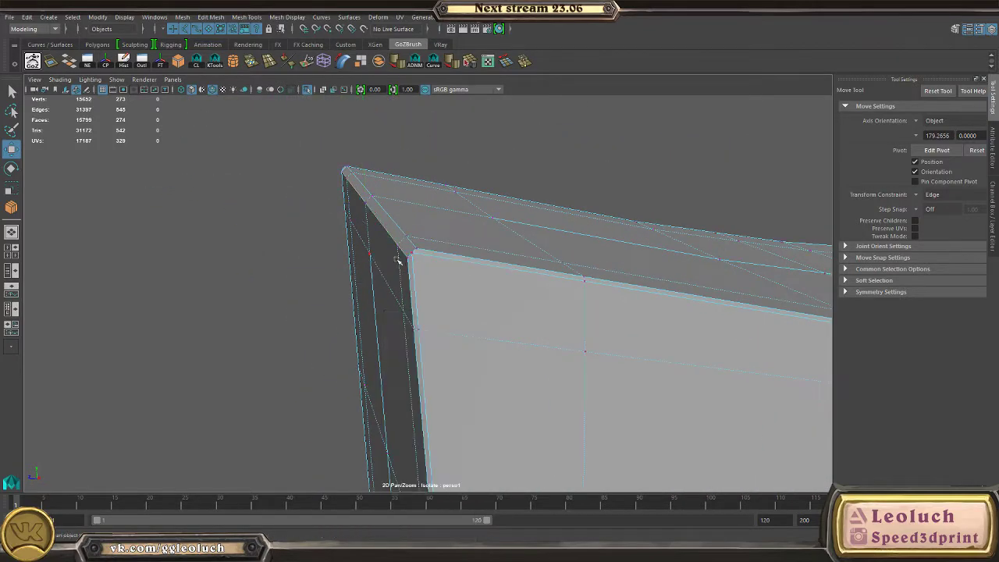
{"action": "left_click_drag", "start_coordinate": [446, 287], "coordinate": [682, 291], "text": "alt"}
{"action": "middle_click_drag", "start_coordinate": [682, 292], "coordinate": [561, 401], "text": "alt"}
{"action": "scroll", "coordinate": [561, 401], "scroll_direction": "up", "scroll_amount": 4}
{"action": "mouse_move", "coordinate": [561, 156]}
{"action": "middle_mouse_down", "text": "alt"}
{"action": "mouse_move", "coordinate": [501, 317]}
{"action": "mouse_move", "coordinate": [549, 166]}
{"action": "middle_mouse_up", "text": "alt"}
{"action": "left_click_drag", "start_coordinate": [469, 333], "coordinate": [247, 276], "text": "alt"}
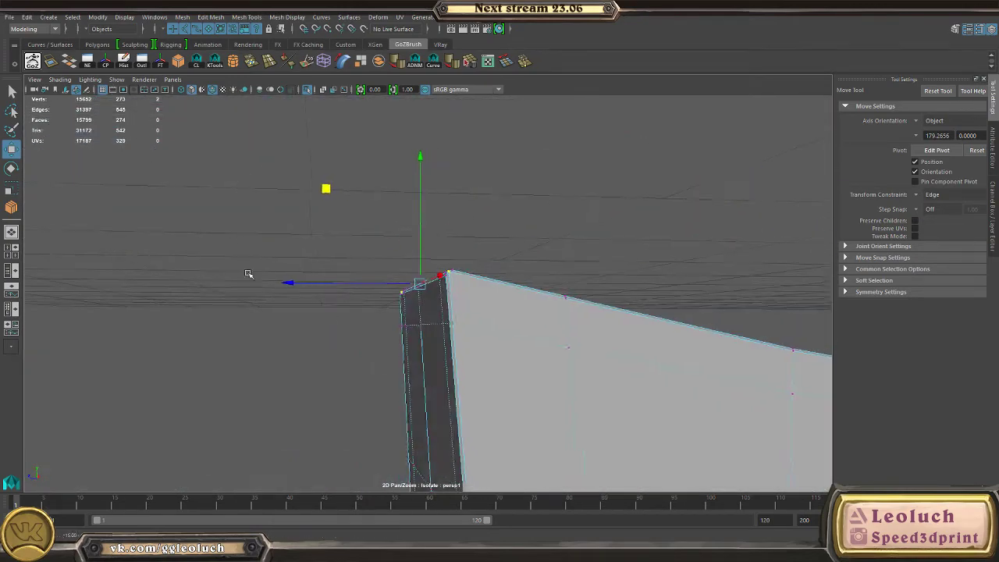
{"action": "left_click_drag", "start_coordinate": [328, 195], "coordinate": [331, 201]}
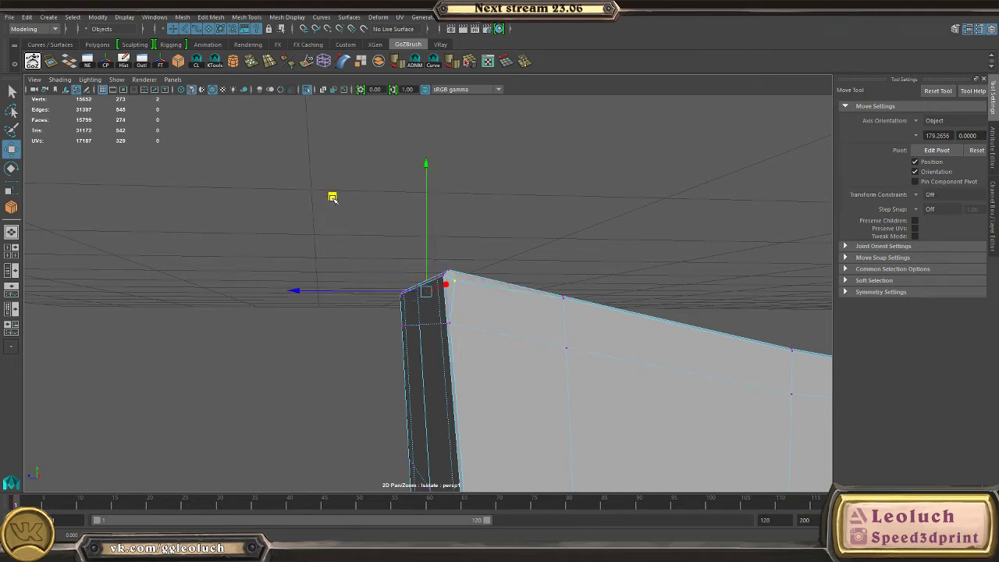
- Compare the butt plate's smoothed and unsmoothed shapes, examining the upper rear corner and the hook
{"action": "key", "text": "F8"}
{"action": "left_click", "coordinate": [600, 197]}
{"action": "left_click", "coordinate": [535, 308]}
{"action": "key", "text": "3"}
{"action": "left_click", "coordinate": [531, 211]}
{"action": "left_click_drag", "start_coordinate": [406, 222], "coordinate": [279, 231], "text": "alt"}
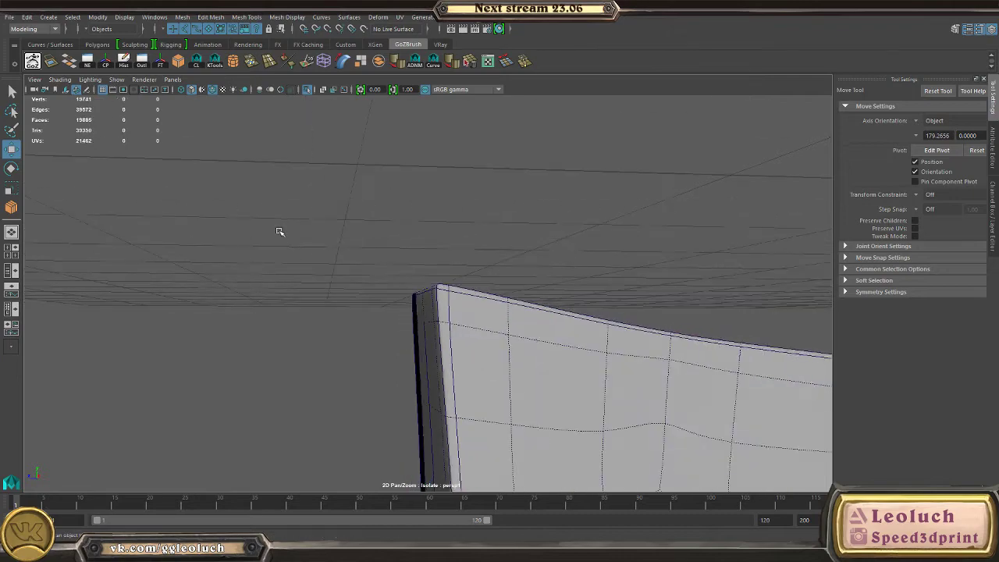
{"action": "left_click_drag", "start_coordinate": [353, 302], "coordinate": [415, 352], "text": "alt"}
{"action": "left_click", "coordinate": [546, 344]}
{"action": "key", "text": "1"}
{"action": "middle_click_drag", "start_coordinate": [695, 335], "coordinate": [528, 243], "text": "alt"}
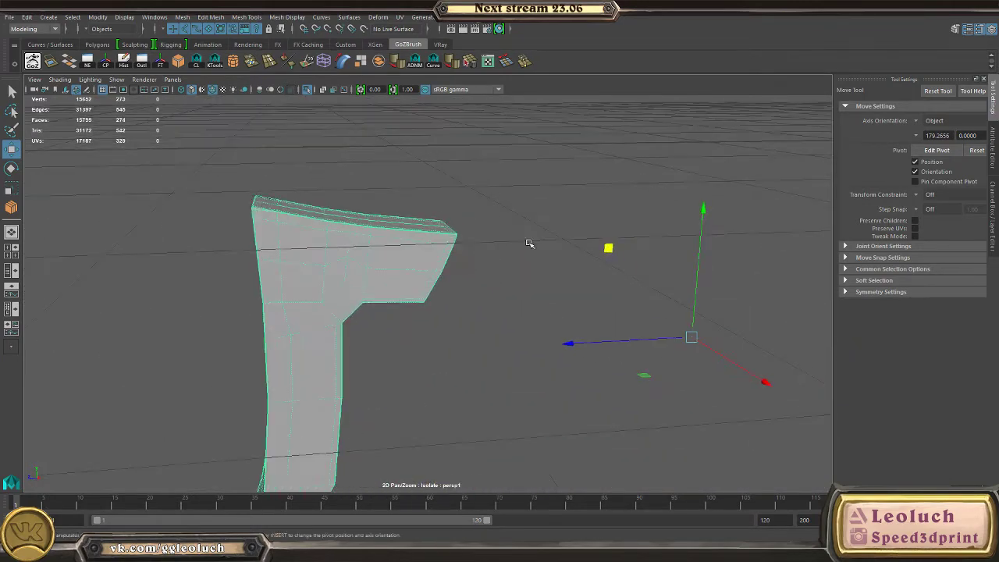
{"action": "key", "text": "3"}
{"action": "left_click", "coordinate": [539, 254]}
{"action": "left_click_drag", "start_coordinate": [577, 328], "coordinate": [408, 249], "text": "alt"}
{"action": "right_click_drag", "start_coordinate": [408, 250], "coordinate": [241, 254], "text": "alt"}
- Compare the butt plate with the crossbow reference image in the camera view, with the other parts shown and hidden
{"action": "key", "text": "ctrl+1"}
{"action": "left_click_drag", "start_coordinate": [241, 255], "coordinate": [428, 289], "text": "alt"}
{"action": "key", "text": "space"}
{"action": "key", "text": "space"}
{"action": "key", "text": "space"}
{"action": "key", "text": "space"}
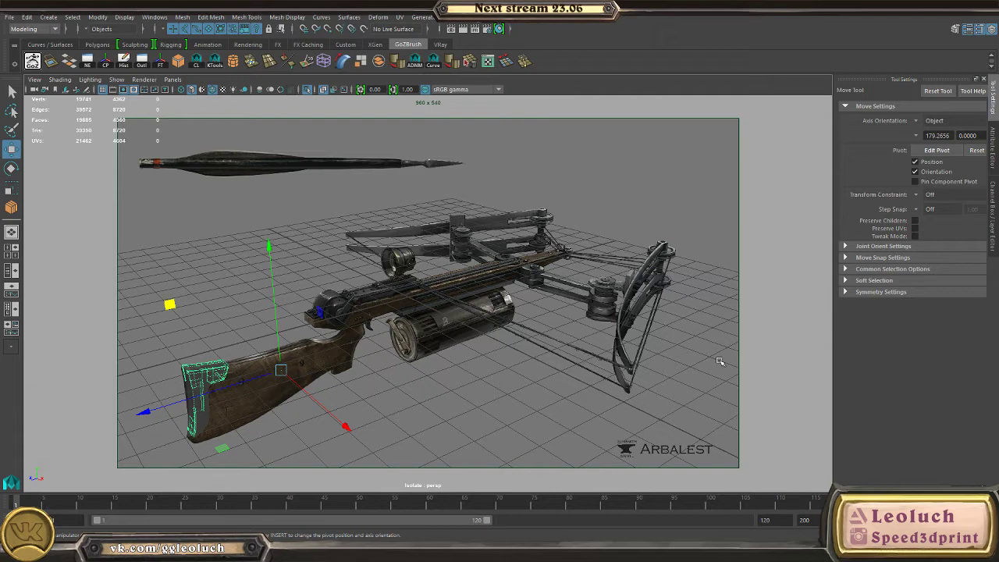
{"action": "key", "text": "ctrl+1"}
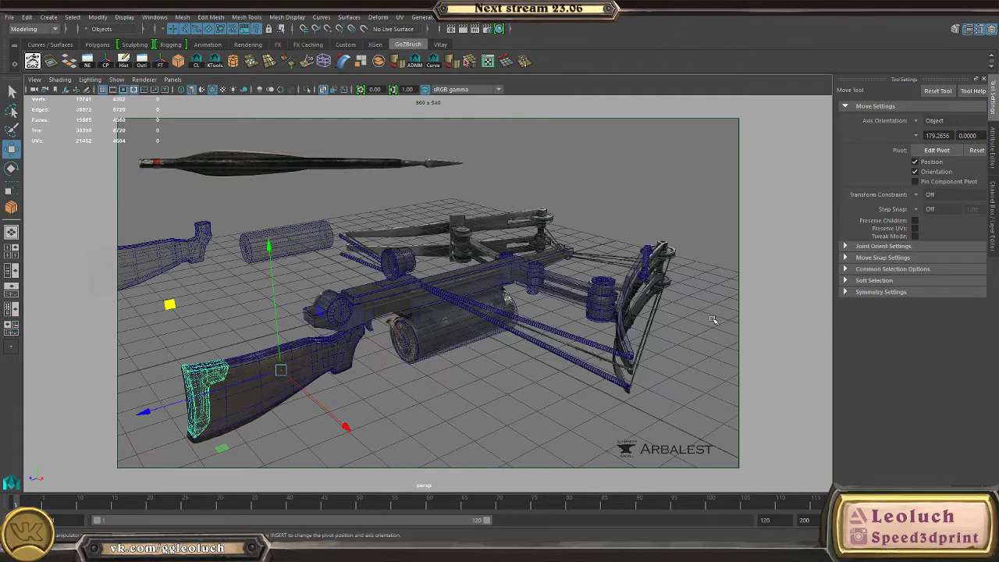
{"action": "key", "text": "ctrl+1"}
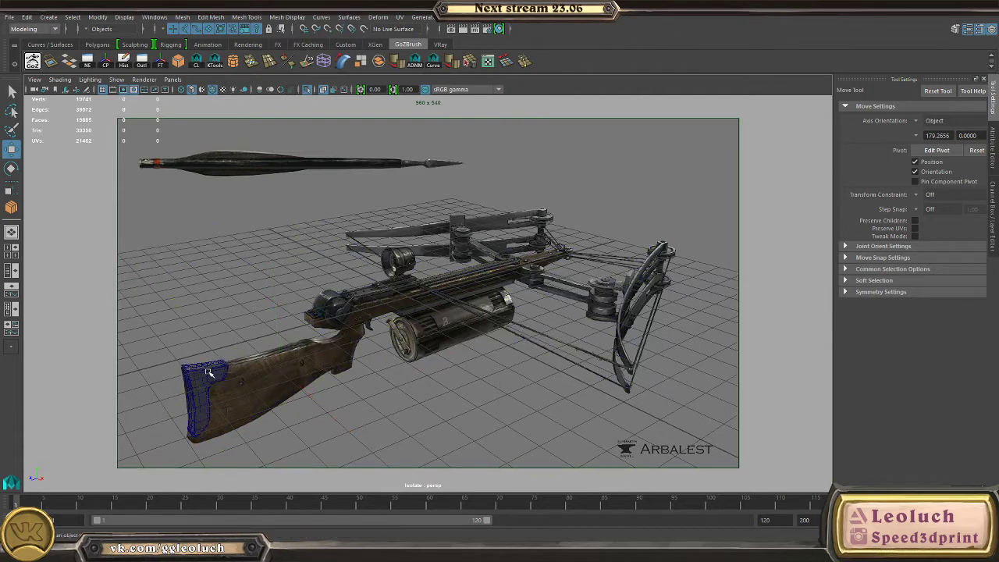
- Try raising the butt plate above the stock in the reference view, and undo the move
{"action": "left_click_drag", "start_coordinate": [270, 261], "coordinate": [250, 118]}
{"action": "key", "text": "ctrl+z"}
{"action": "key", "text": "ctrl+z"}
{"action": "left_click_drag", "start_coordinate": [270, 266], "coordinate": [260, 142]}
{"action": "key", "text": "ctrl+z"}
{"action": "left_click_drag", "start_coordinate": [276, 246], "coordinate": [246, 166]}
{"action": "left_click", "coordinate": [201, 381]}
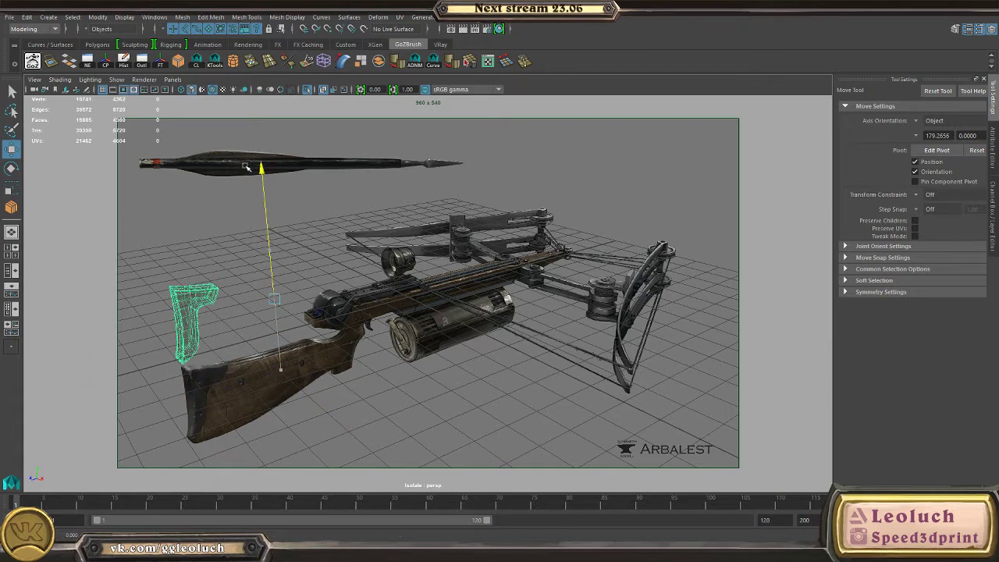
{"action": "key", "text": "ctrl+z"}
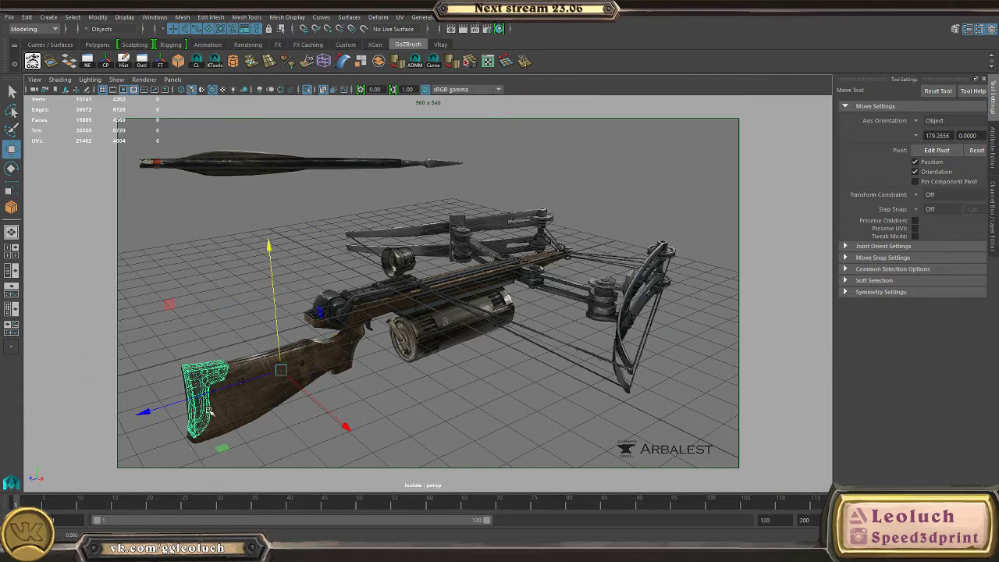
- Return to the modelling view and examine how the butt plate fits against the rear end of the stock
{"action": "key", "text": "space"}
{"action": "key", "text": "space"}
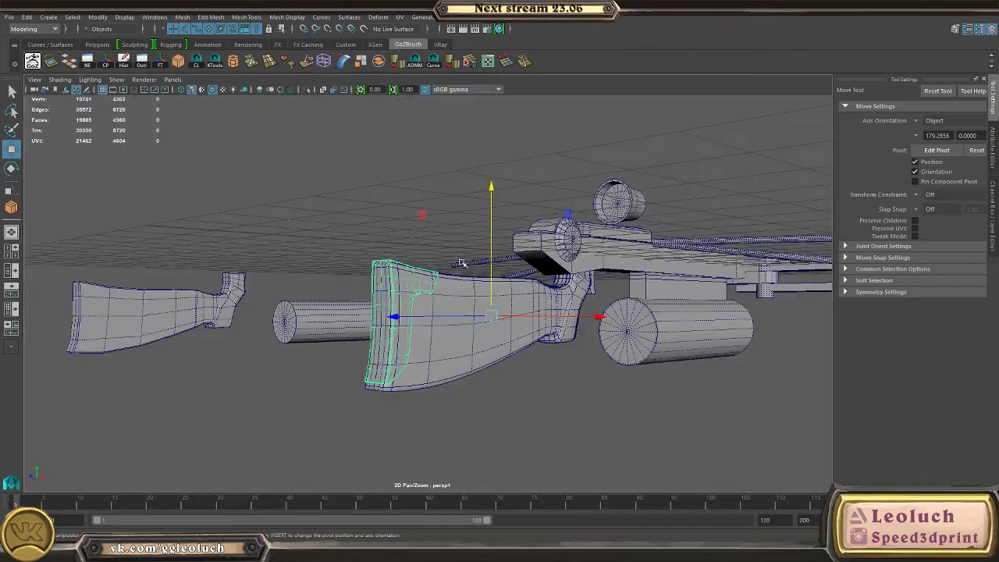
{"action": "left_click_drag", "start_coordinate": [291, 297], "coordinate": [281, 302], "text": "alt"}
{"action": "right_click_drag", "start_coordinate": [281, 301], "coordinate": [372, 338], "text": "alt"}
{"action": "left_click_drag", "start_coordinate": [372, 339], "coordinate": [348, 335], "text": "alt"}
{"action": "right_click_drag", "start_coordinate": [348, 336], "coordinate": [368, 309], "text": "alt"}
{"action": "middle_click_drag", "start_coordinate": [422, 331], "coordinate": [455, 346], "text": "alt"}
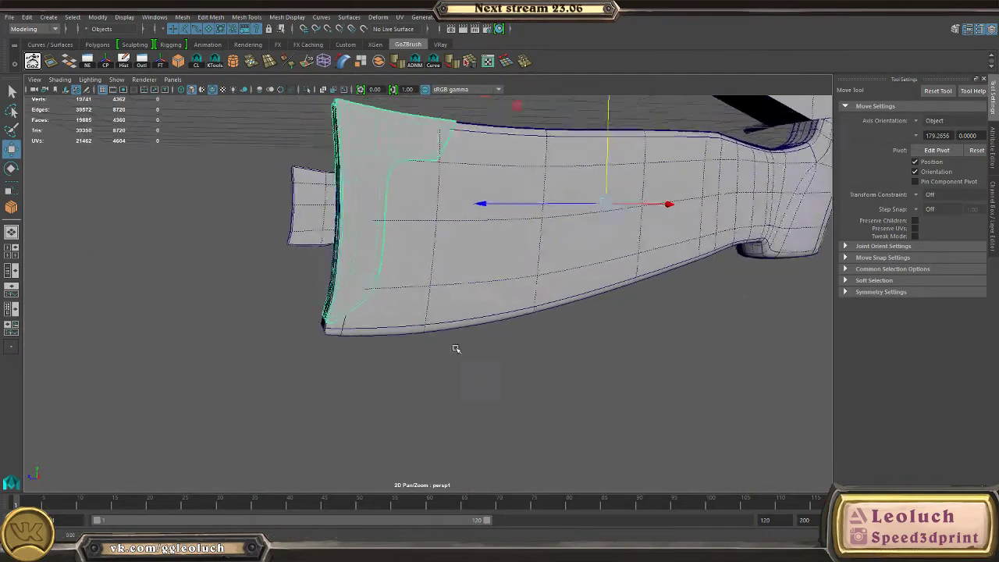
{"action": "right_click_drag", "start_coordinate": [455, 346], "coordinate": [503, 332], "text": "alt"}
{"action": "left_click_drag", "start_coordinate": [368, 261], "coordinate": [369, 287], "text": "alt"}
- Isolate the butt plate, adjust the vertices at the lower bend of its inner edge, and preview it smoothed
{"action": "right_click_drag", "start_coordinate": [321, 260], "coordinate": [266, 245]}
{"action": "key", "text": "ctrl+1"}
{"action": "right_click_drag", "start_coordinate": [362, 267], "coordinate": [321, 272]}
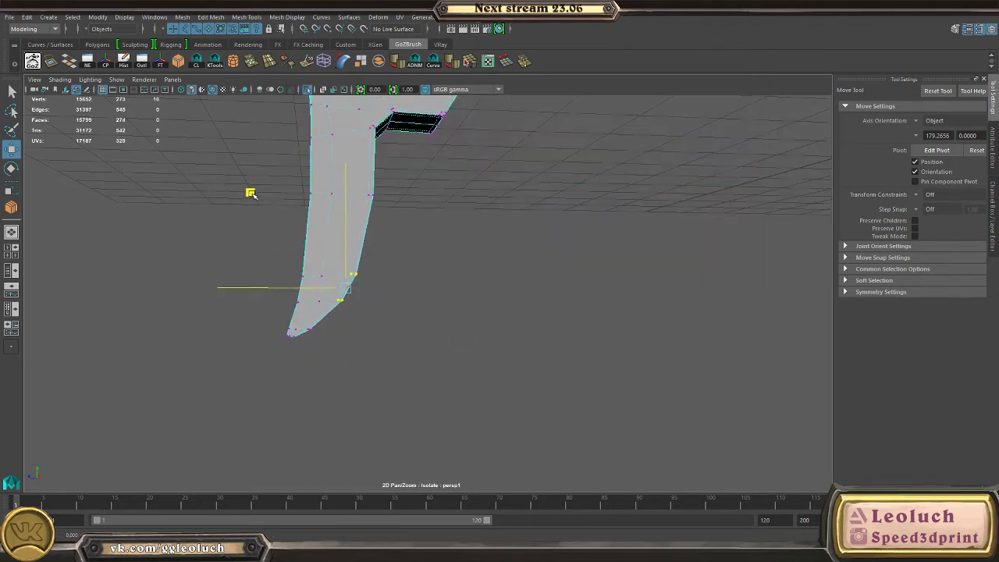
{"action": "right_click_drag", "start_coordinate": [248, 193], "coordinate": [255, 217]}
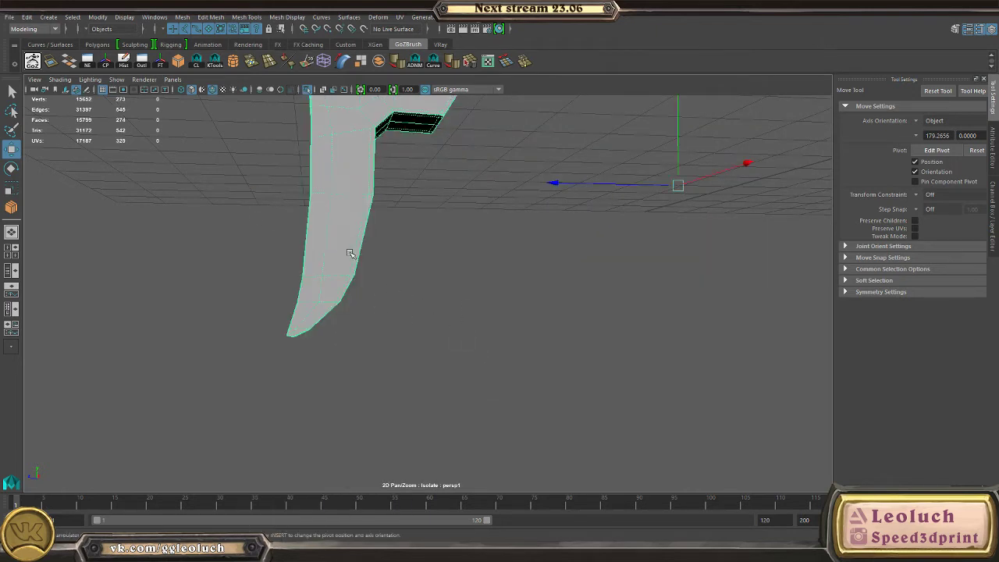
{"action": "key", "text": "3"}
{"action": "left_click", "coordinate": [468, 305]}
- Inspect the butt plate's hook and lower tip unsmoothed and smoothed, and check its fit with the full crossbow shown
{"action": "left_click_drag", "start_coordinate": [470, 306], "coordinate": [444, 314], "text": "alt"}
{"action": "left_click", "coordinate": [330, 281]}
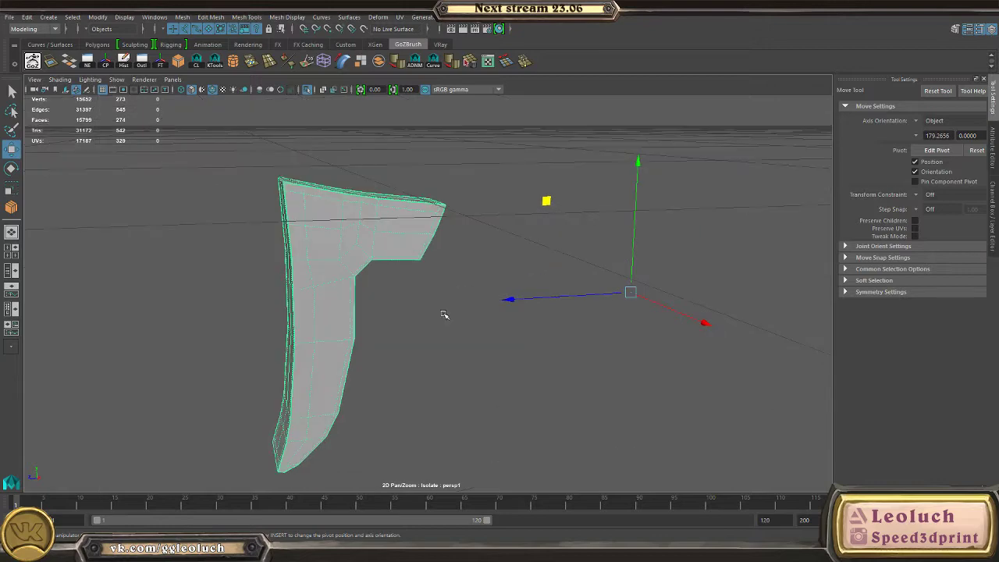
{"action": "right_click_drag", "start_coordinate": [370, 326], "coordinate": [434, 345], "text": "alt"}
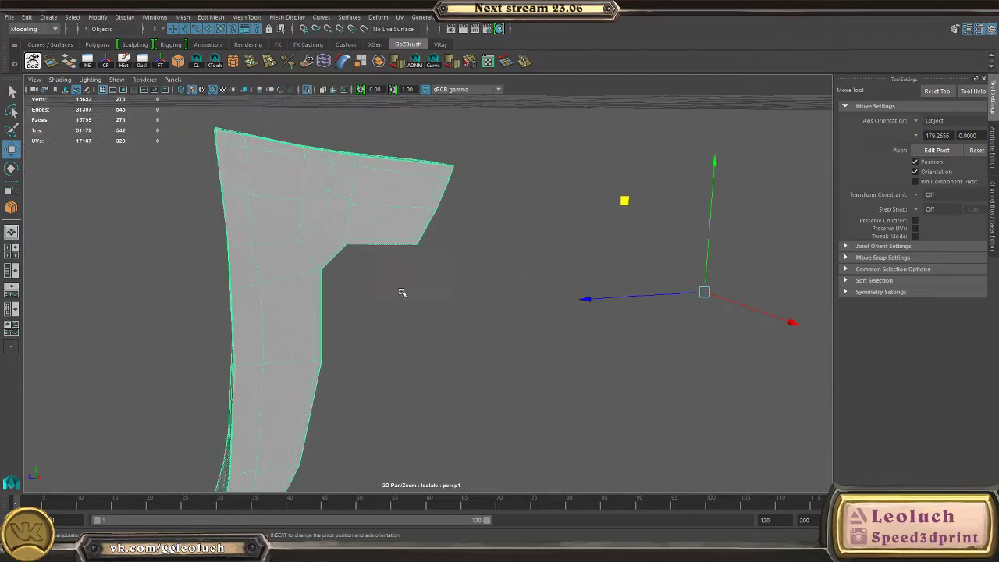
{"action": "left_click_drag", "start_coordinate": [401, 293], "coordinate": [286, 231], "text": "alt"}
{"action": "right_click_drag", "start_coordinate": [286, 231], "coordinate": [351, 252], "text": "alt"}
{"action": "key", "text": "3"}
{"action": "left_click", "coordinate": [487, 331]}
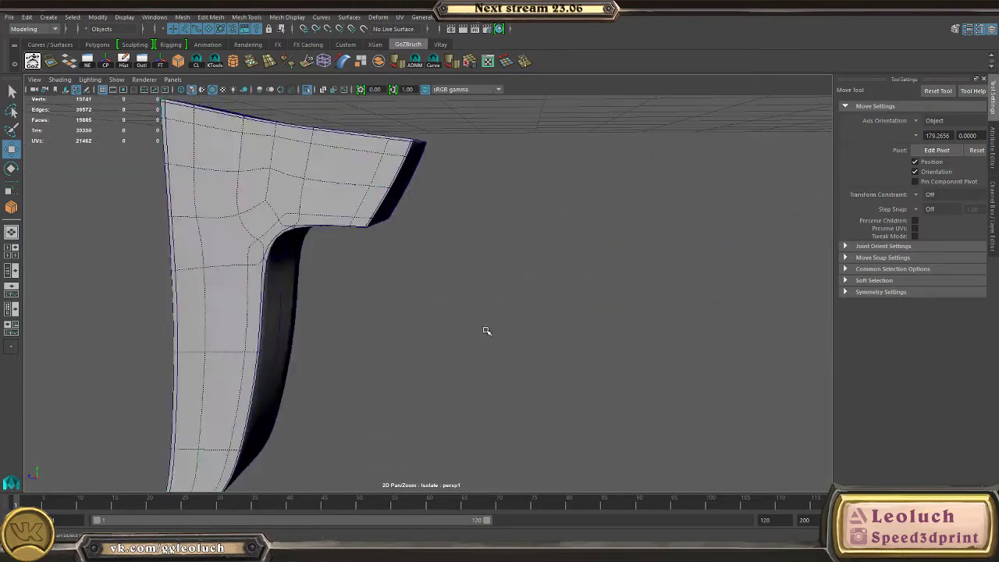
{"action": "left_click_drag", "start_coordinate": [486, 331], "coordinate": [456, 352], "text": "alt"}
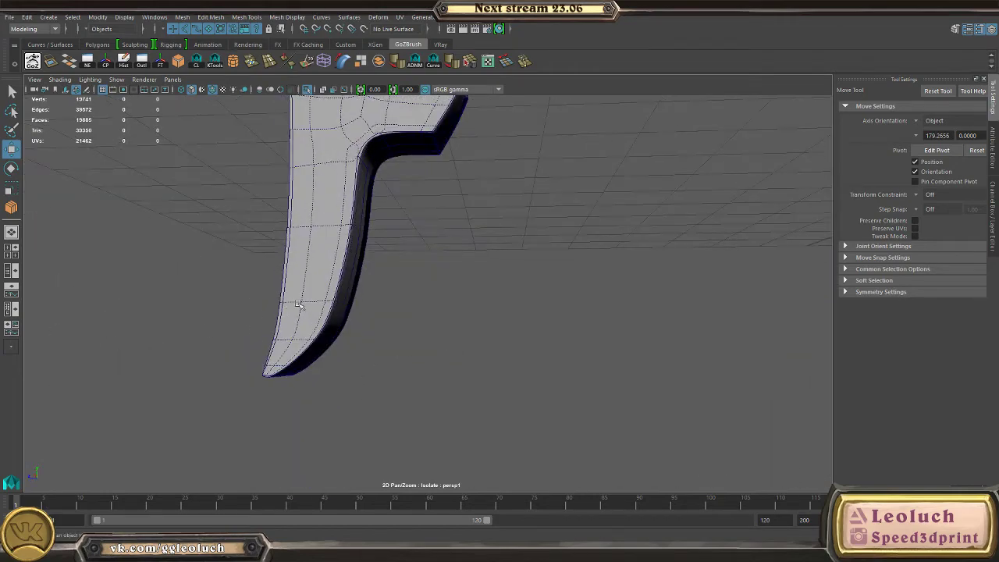
{"action": "key", "text": "ctrl+1"}
{"action": "right_click_drag", "start_coordinate": [446, 289], "coordinate": [350, 242], "text": "alt"}
{"action": "left_click_drag", "start_coordinate": [350, 243], "coordinate": [593, 323], "text": "alt"}
{"action": "middle_click_drag", "start_coordinate": [593, 323], "coordinate": [381, 307], "text": "alt"}
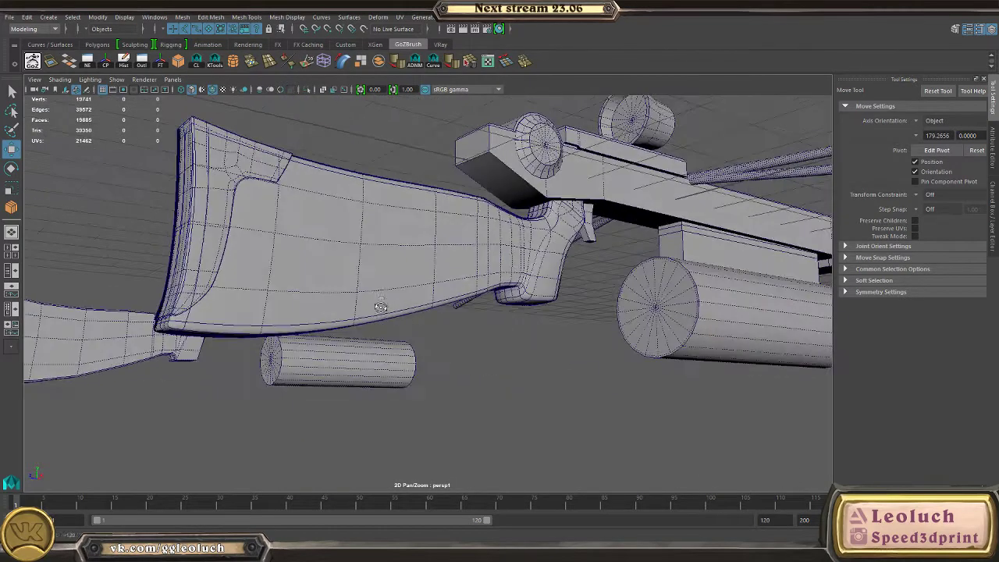
- Show the stock unsmoothed, select an edge loop running along its underside, and shift the loop across the lower surface
{"action": "left_click", "coordinate": [380, 307]}
{"action": "left_click_drag", "start_coordinate": [453, 286], "coordinate": [270, 294], "text": "alt"}
{"action": "scroll", "coordinate": [270, 294], "scroll_direction": "up", "scroll_amount": 2}
{"action": "right_click_drag", "start_coordinate": [169, 263], "coordinate": [71, 262]}
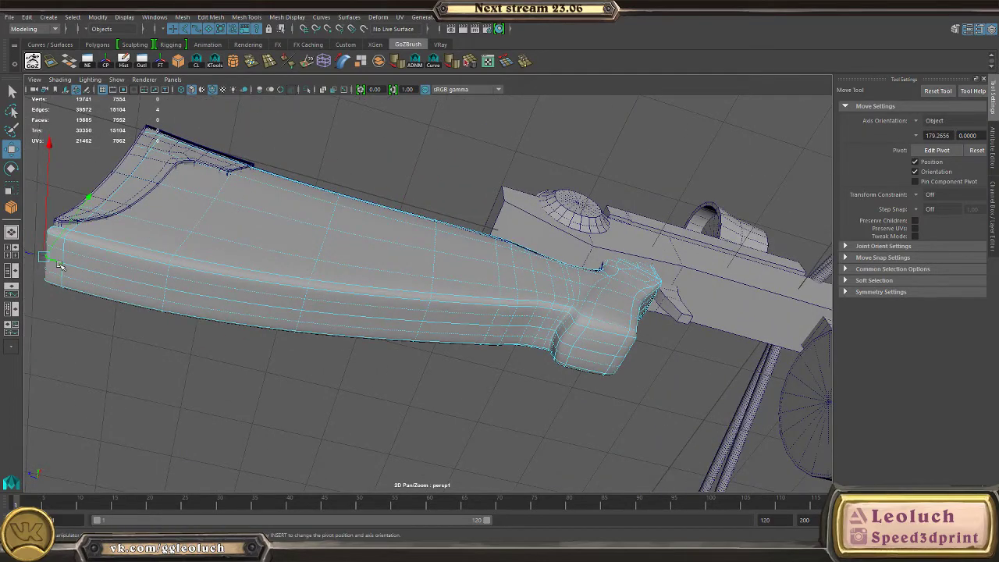
{"action": "key", "text": "1"}
{"action": "left_click_drag", "start_coordinate": [406, 292], "coordinate": [367, 316], "text": "alt"}
{"action": "left_click_drag", "start_coordinate": [489, 325], "coordinate": [521, 348], "text": "alt"}
{"action": "left_click_drag", "start_coordinate": [293, 228], "coordinate": [564, 312], "text": "alt"}
{"action": "middle_click_drag", "start_coordinate": [564, 312], "coordinate": [459, 375], "text": "alt"}
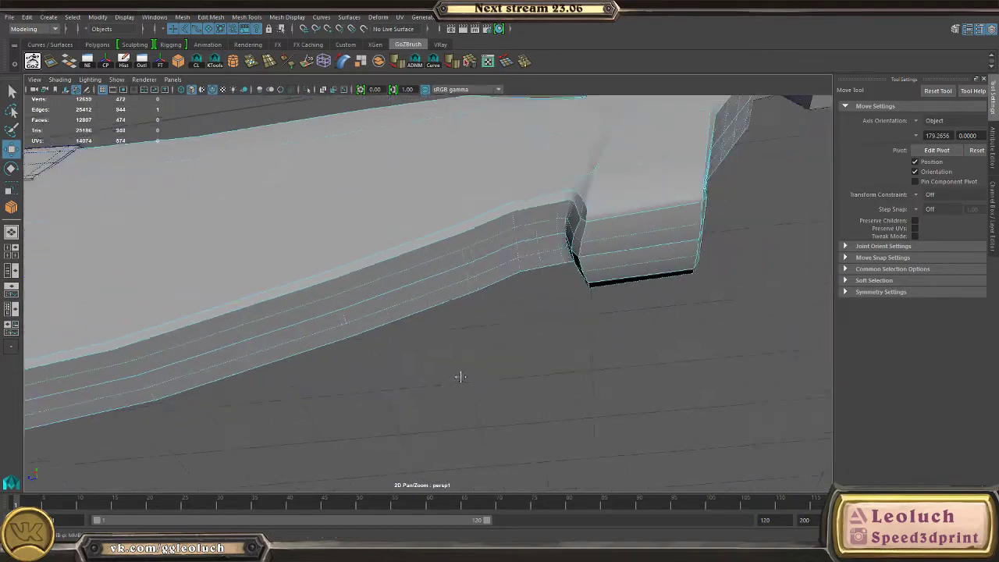
{"action": "left_click_drag", "start_coordinate": [459, 375], "coordinate": [539, 281], "text": "alt"}
{"action": "left_click_drag", "start_coordinate": [451, 263], "coordinate": [504, 274], "text": "alt"}
{"action": "middle_click_drag", "start_coordinate": [227, 278], "coordinate": [380, 279], "text": "alt"}
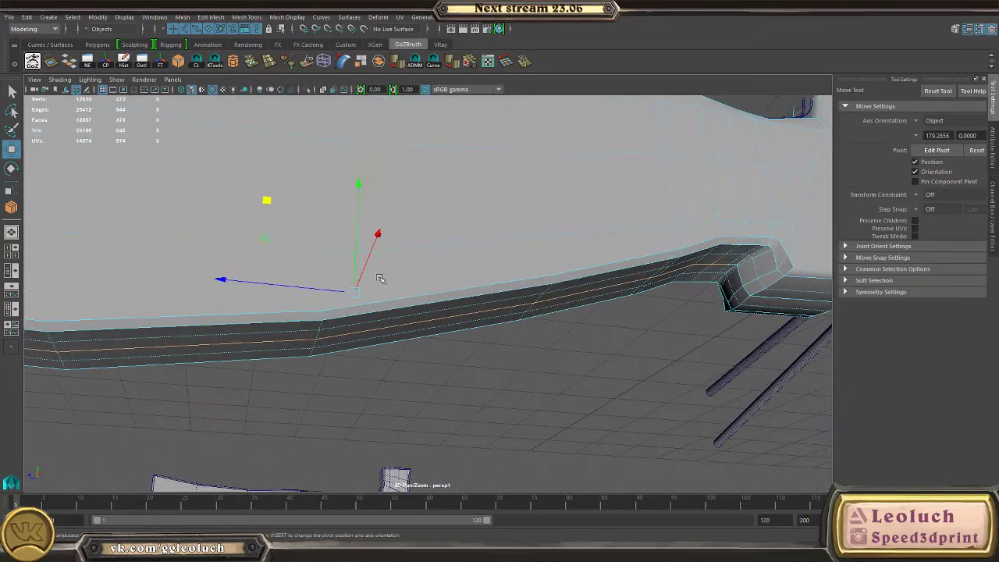
{"action": "left_click_drag", "start_coordinate": [266, 199], "coordinate": [269, 205]}
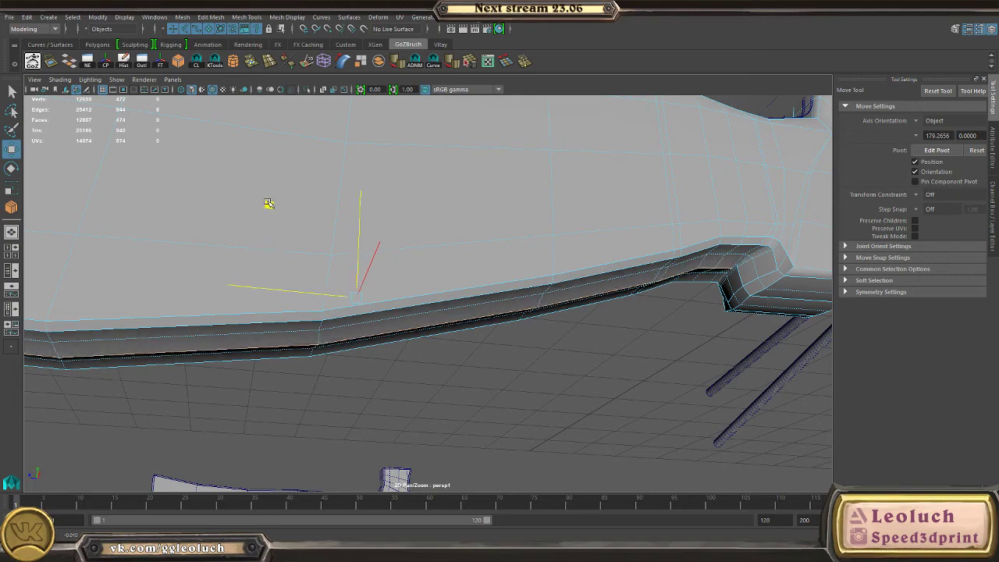
- Try moving the neighbouring edge loop along the stock's underside, and undo the move
{"action": "middle_click_drag", "start_coordinate": [377, 288], "coordinate": [530, 306], "text": "alt"}
{"action": "left_click_drag", "start_coordinate": [531, 307], "coordinate": [548, 294], "text": "alt"}
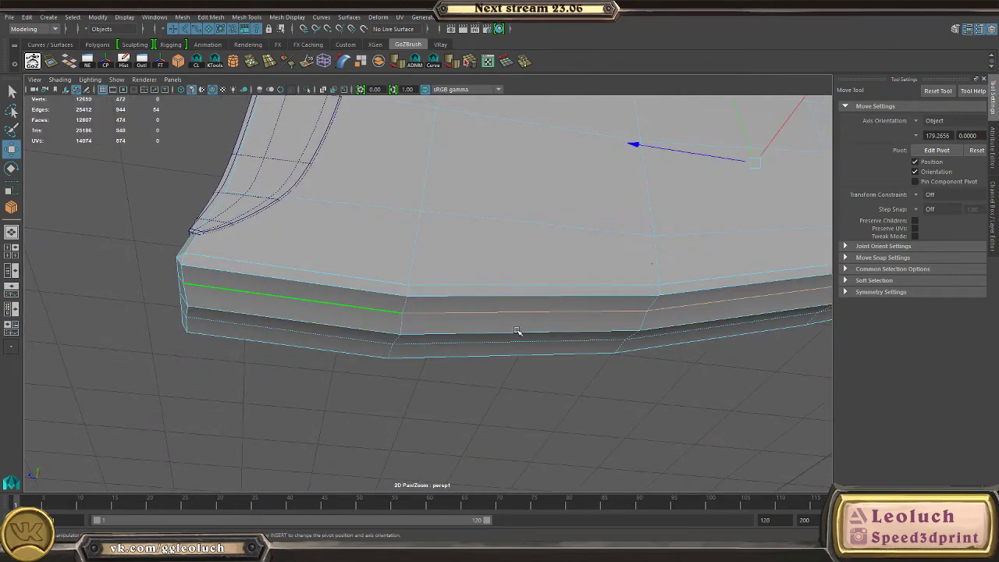
{"action": "middle_click_drag", "start_coordinate": [648, 321], "coordinate": [374, 331], "text": "alt"}
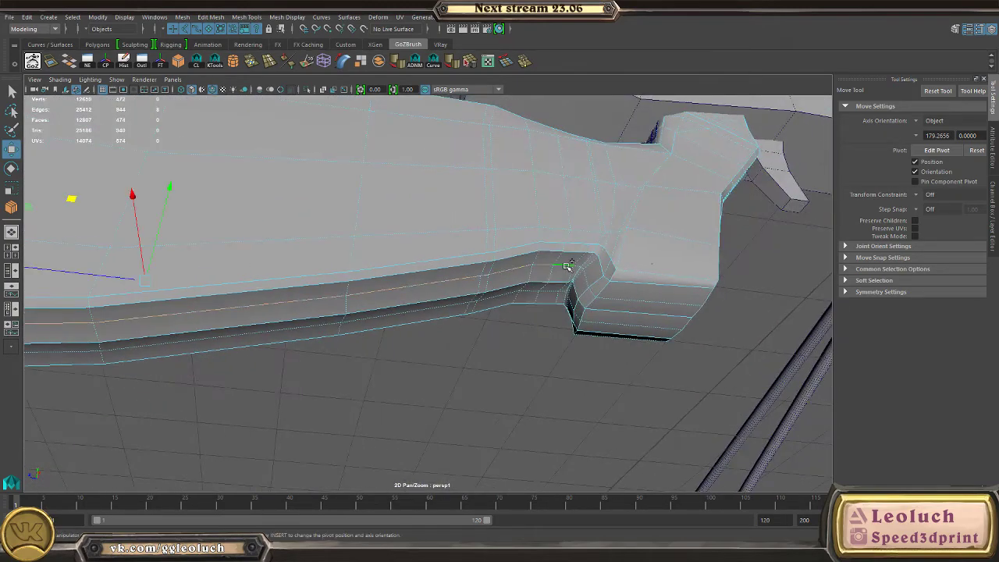
{"action": "left_click_drag", "start_coordinate": [567, 266], "coordinate": [245, 329], "text": "alt"}
{"action": "left_click_drag", "start_coordinate": [180, 223], "coordinate": [388, 266]}
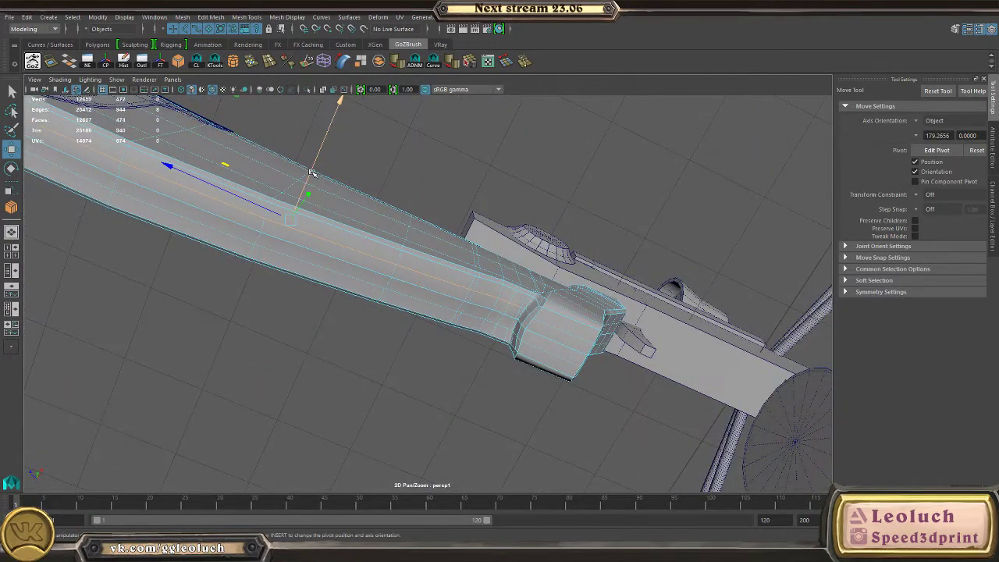
{"action": "key", "text": "ctrl+z"}
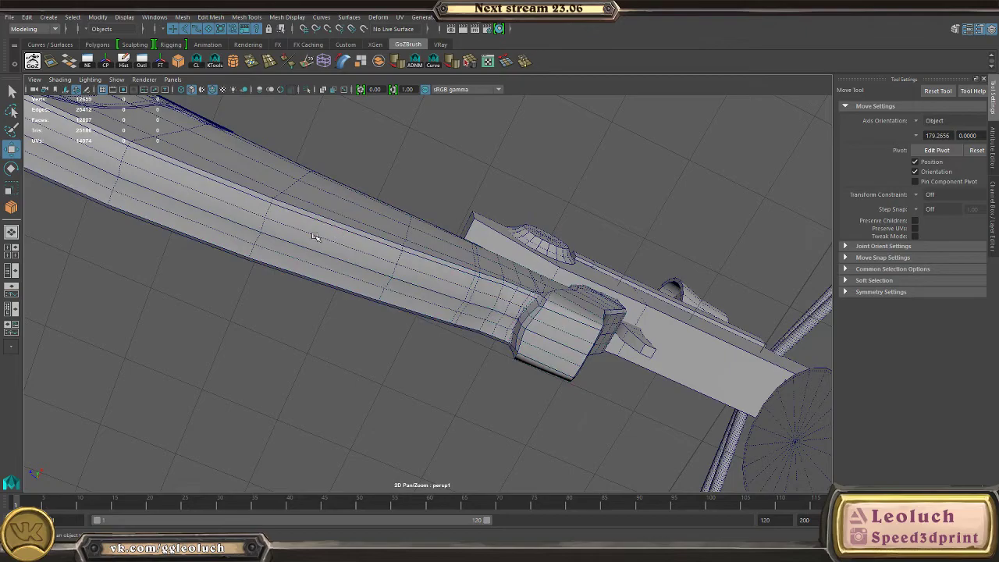
- Inspect the stock's underside and grip notch in smoothed and unsmoothed display from several angles
{"action": "left_click", "coordinate": [314, 236]}
{"action": "left_click", "coordinate": [458, 181]}
{"action": "left_click_drag", "start_coordinate": [458, 181], "coordinate": [515, 307], "text": "alt"}
{"action": "right_click_drag", "start_coordinate": [515, 308], "coordinate": [305, 330], "text": "alt"}
{"action": "left_click", "coordinate": [383, 366]}
{"action": "key", "text": "1"}
{"action": "key", "text": "3"}
{"action": "key", "text": "1"}
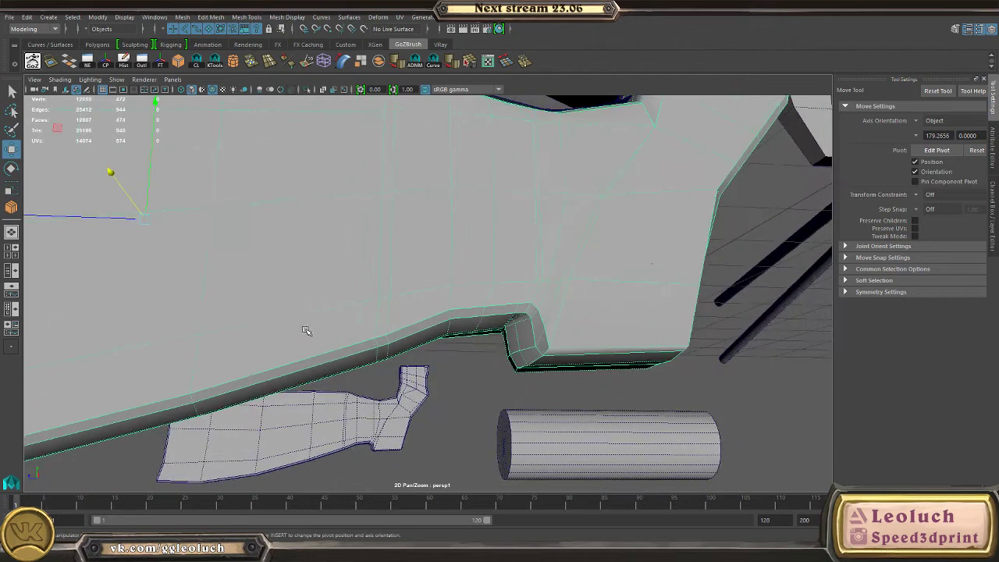
{"action": "left_click_drag", "start_coordinate": [305, 331], "coordinate": [323, 309], "text": "alt"}
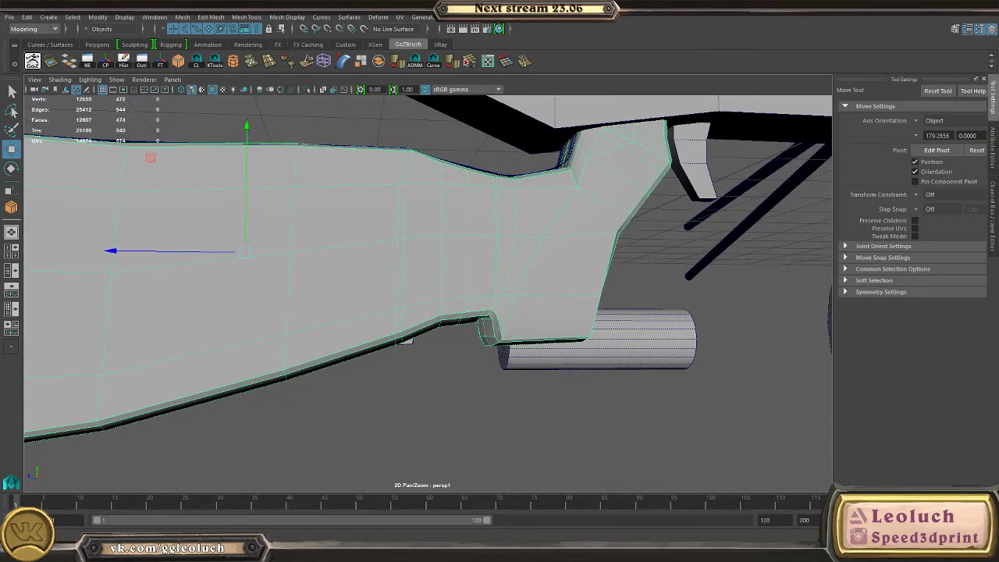
{"action": "left_click_drag", "start_coordinate": [336, 308], "coordinate": [388, 250], "text": "alt"}
{"action": "right_click_drag", "start_coordinate": [388, 250], "coordinate": [313, 231], "text": "alt"}
{"action": "middle_click_drag", "start_coordinate": [312, 230], "coordinate": [484, 243], "text": "alt"}
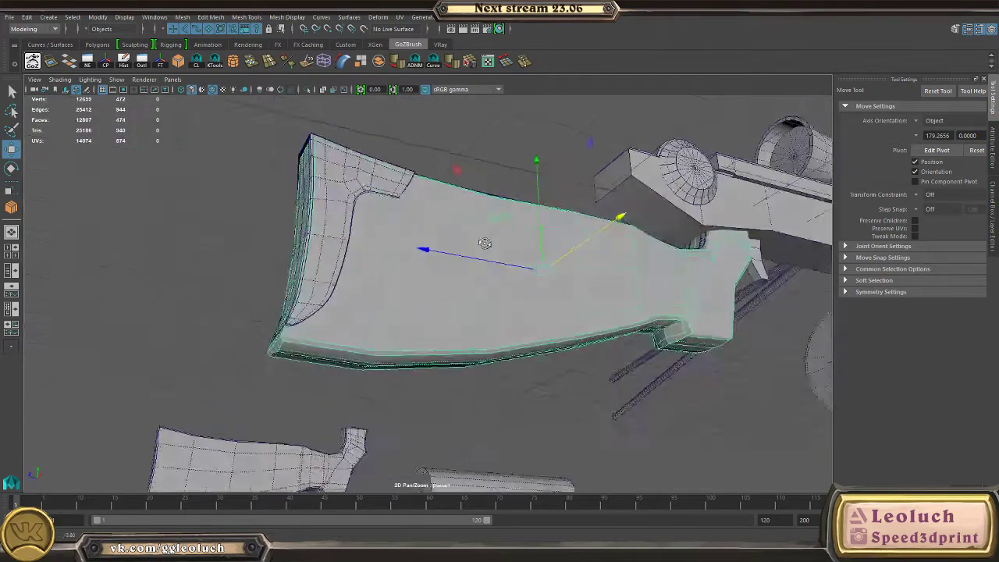
- Isolate the butt plate from the rest of the crossbow for editing its hooked upper end
{"action": "left_click_drag", "start_coordinate": [484, 243], "coordinate": [351, 312], "text": "alt"}
{"action": "right_click_drag", "start_coordinate": [351, 312], "coordinate": [450, 353], "text": "alt"}
{"action": "left_click_drag", "start_coordinate": [450, 355], "coordinate": [508, 350], "text": "alt"}
{"action": "left_click", "coordinate": [464, 348]}
{"action": "key", "text": "ctrl+1"}
{"action": "right_click_drag", "start_coordinate": [508, 351], "coordinate": [524, 352], "text": "alt"}
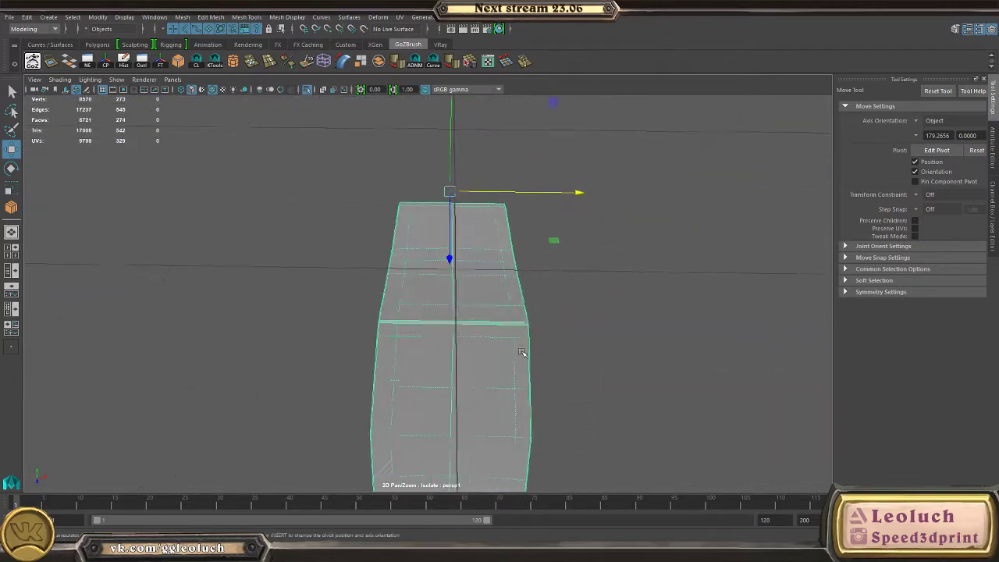
{"action": "left_click_drag", "start_coordinate": [523, 352], "coordinate": [408, 380], "text": "alt"}
{"action": "middle_click_drag", "start_coordinate": [408, 380], "coordinate": [522, 410], "text": "alt"}
{"action": "left_click_drag", "start_coordinate": [522, 410], "coordinate": [534, 426], "text": "alt"}
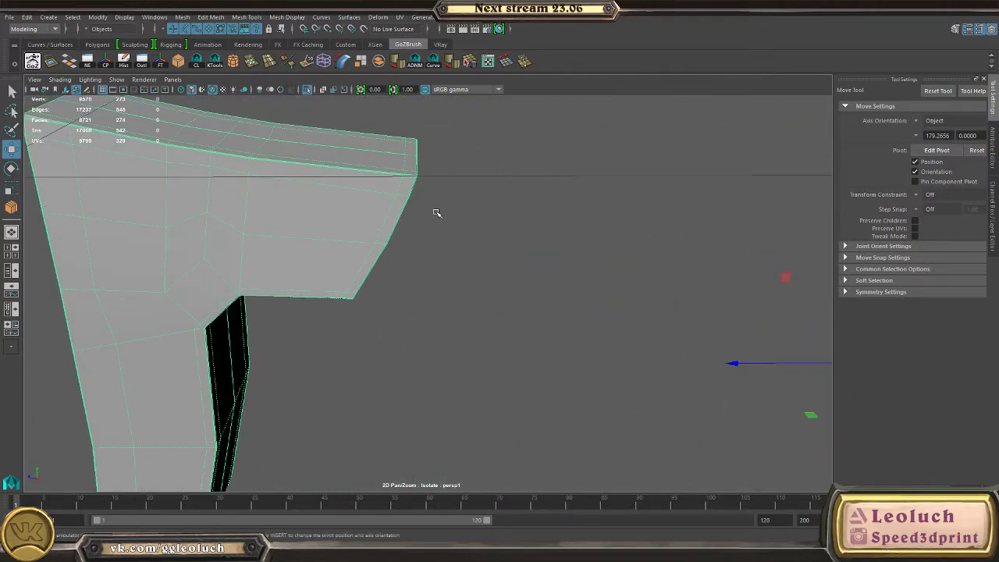
- Try splitting the butt plate's many-sided faces, and compare the hook in smoothed and unsmoothed display
{"action": "left_click_drag", "start_coordinate": [527, 212], "coordinate": [387, 258], "text": "alt"}
{"action": "right_click_drag", "start_coordinate": [219, 218], "coordinate": [272, 201]}
{"action": "left_click_drag", "start_coordinate": [312, 210], "coordinate": [379, 211], "text": "alt"}
{"action": "right_click_drag", "start_coordinate": [379, 211], "coordinate": [461, 273], "text": "alt"}
{"action": "middle_click_drag", "start_coordinate": [460, 274], "coordinate": [571, 316], "text": "alt"}
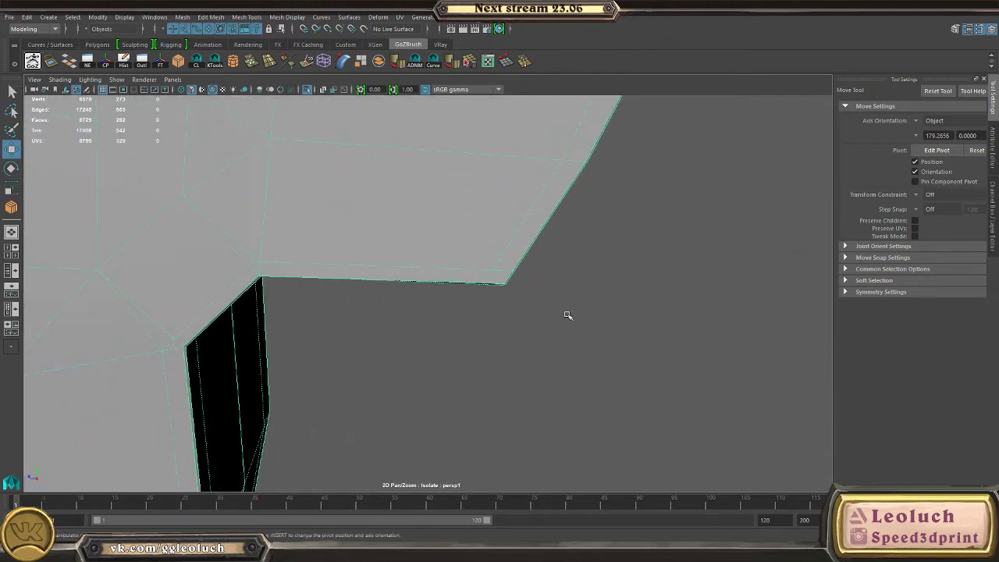
{"action": "key", "text": "3"}
{"action": "right_click_drag", "start_coordinate": [567, 315], "coordinate": [494, 359], "text": "alt"}
{"action": "left_click_drag", "start_coordinate": [495, 359], "coordinate": [430, 272], "text": "alt"}
{"action": "left_click", "coordinate": [484, 363]}
{"action": "left_click", "coordinate": [361, 192]}
{"action": "key", "text": "1"}
{"action": "left_click", "coordinate": [500, 328]}
{"action": "left_click", "coordinate": [352, 158]}
{"action": "key", "text": "3"}
{"action": "left_click", "coordinate": [494, 352]}
{"action": "mouse_move", "coordinate": [495, 351]}
{"action": "left_mouse_down", "text": "alt"}
{"action": "mouse_move", "coordinate": [471, 330]}
{"action": "mouse_move", "coordinate": [610, 364]}
{"action": "left_mouse_up", "text": "alt"}
{"action": "left_click", "coordinate": [446, 246]}
- Turn off Wireframe on Shaded and inspect the smoothed shading around the butt plate hook's inner corner
{"action": "left_click", "coordinate": [66, 82]}
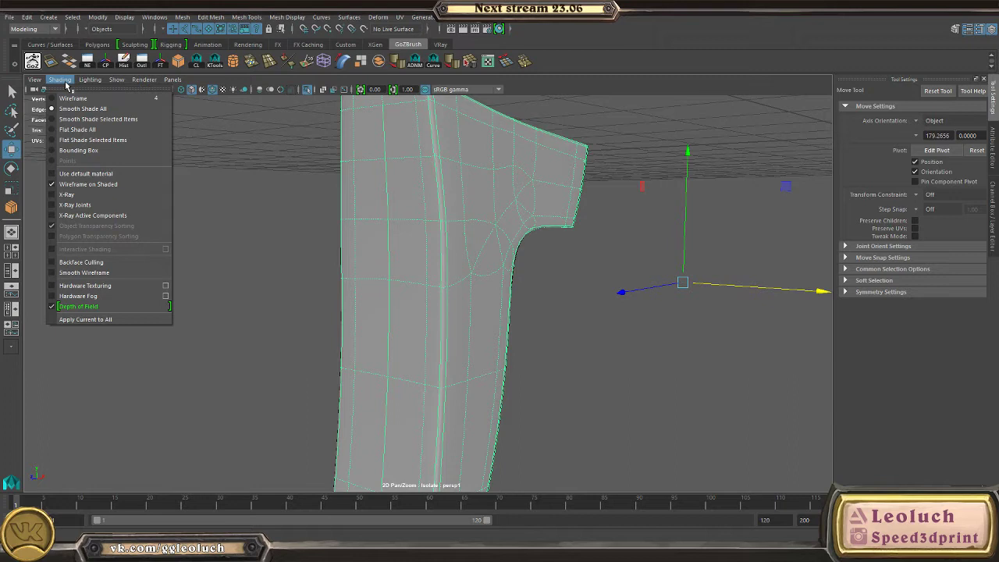
{"action": "left_click", "coordinate": [75, 188]}
{"action": "left_click", "coordinate": [552, 344]}
{"action": "mouse_move", "coordinate": [668, 379]}
{"action": "left_mouse_down", "text": "alt"}
{"action": "mouse_move", "coordinate": [513, 379]}
{"action": "mouse_move", "coordinate": [541, 374]}
{"action": "mouse_move", "coordinate": [481, 359]}
{"action": "mouse_move", "coordinate": [698, 426]}
{"action": "left_mouse_up", "text": "alt"}
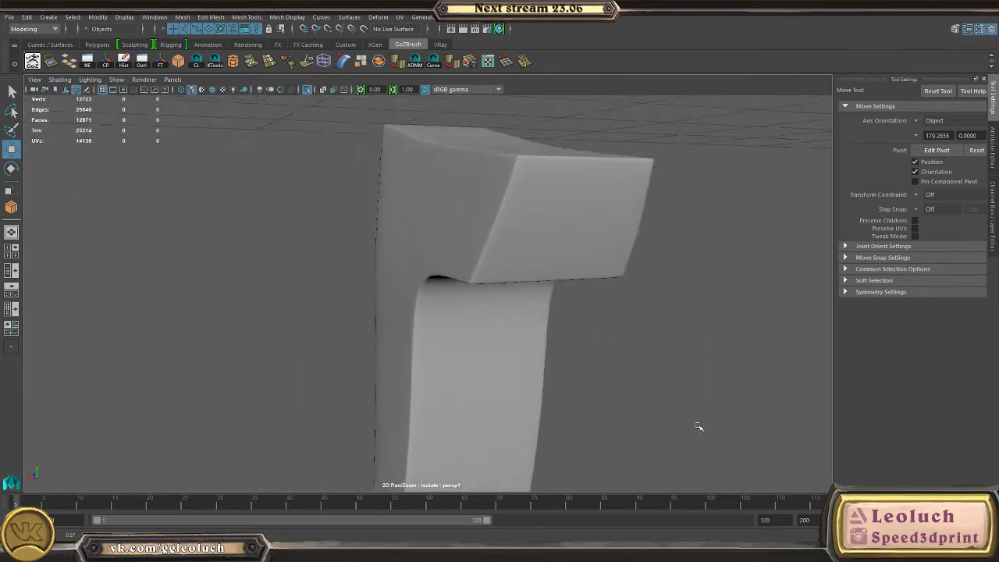
{"action": "scroll", "coordinate": [463, 247], "scroll_direction": "up", "scroll_amount": 3}
{"action": "left_click", "coordinate": [486, 283], "text": "shift"}
{"action": "left_click", "coordinate": [486, 283], "text": "shift"}
{"action": "left_click", "coordinate": [486, 283], "text": "shift"}
{"action": "left_click", "coordinate": [486, 283], "text": "shift"}
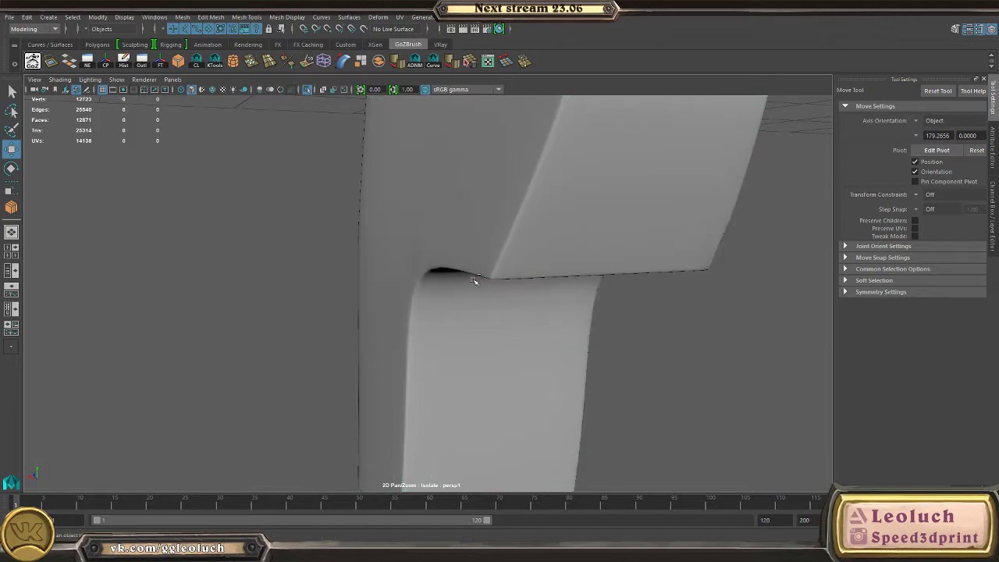
{"action": "left_click", "coordinate": [417, 292]}
{"action": "left_click_drag", "start_coordinate": [405, 297], "coordinate": [388, 250], "text": "alt"}
{"action": "left_click", "coordinate": [428, 277], "text": "shift"}
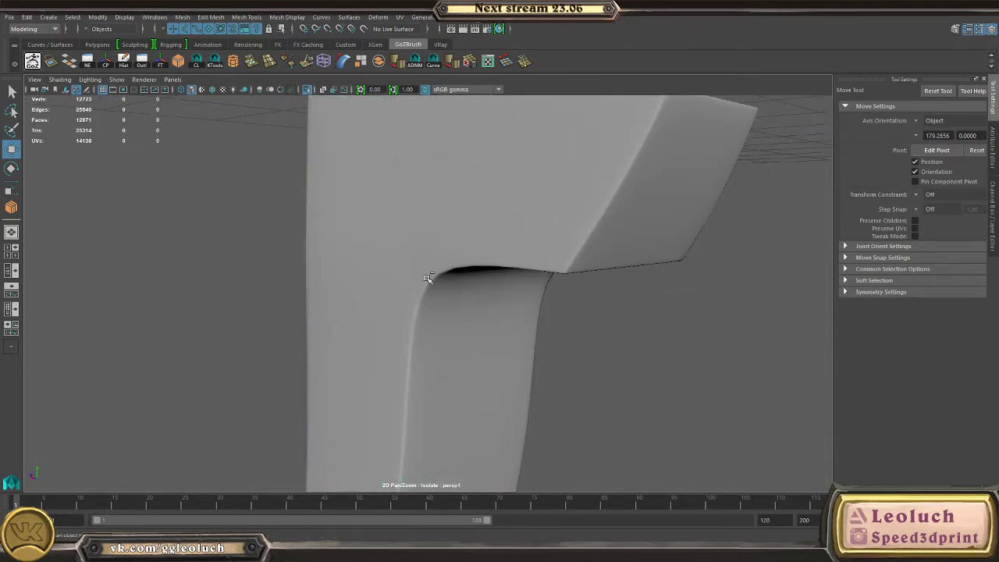
{"action": "left_click", "coordinate": [428, 278], "text": "shift"}
- Return the butt plate to unsmoothed display and undo the splitting of its faces
{"action": "key", "text": "1"}
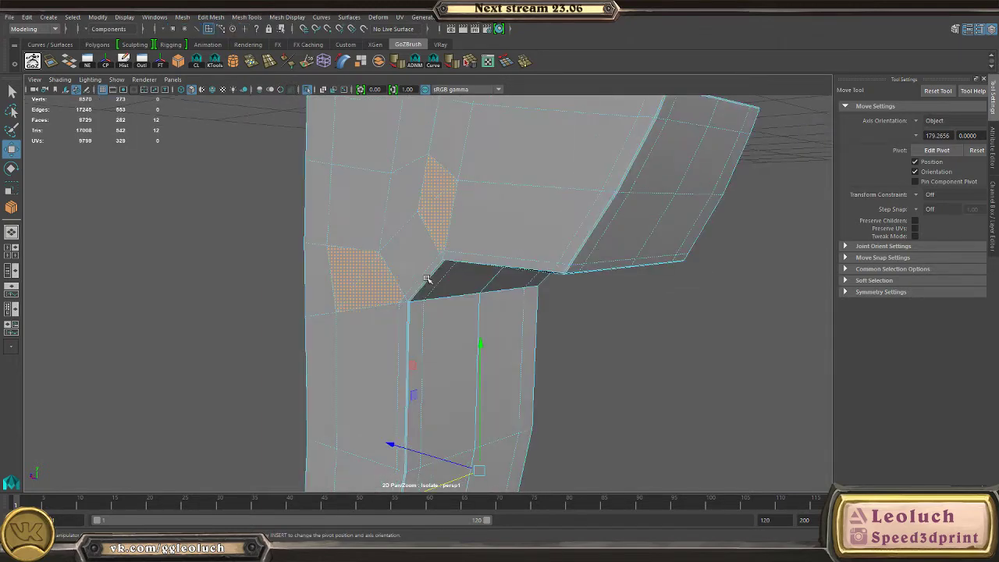
{"action": "left_click_drag", "start_coordinate": [427, 278], "coordinate": [497, 274], "text": "alt"}
{"action": "right_click_drag", "start_coordinate": [497, 274], "coordinate": [528, 381], "text": "alt"}
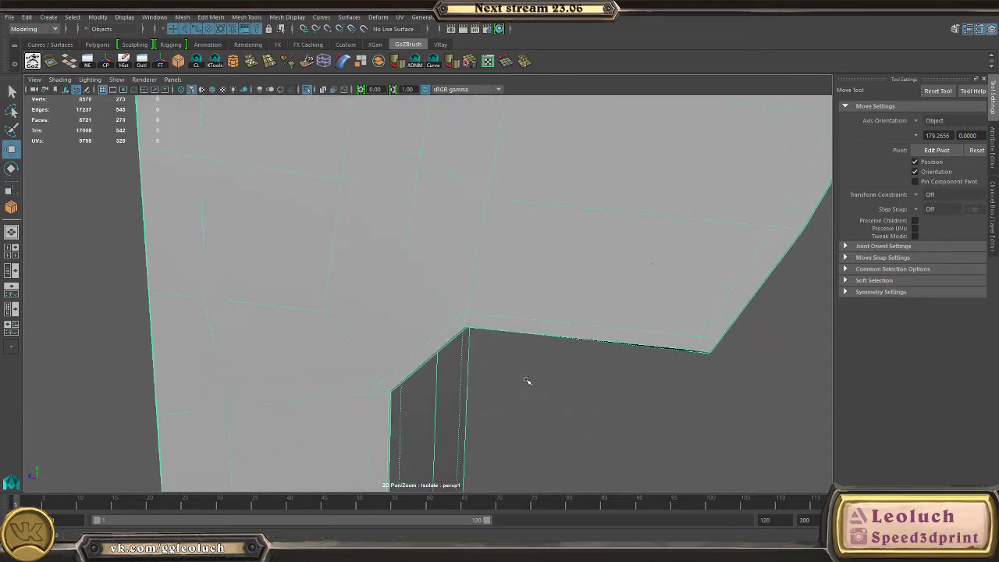
- Try a Multi-Cut edge across the side face above the hook's inner corner, preview it smoothed, and undo the cut
{"action": "left_click_drag", "start_coordinate": [528, 380], "coordinate": [481, 225], "text": "alt"}
{"action": "right_click_drag", "start_coordinate": [482, 226], "coordinate": [457, 221], "text": "alt"}
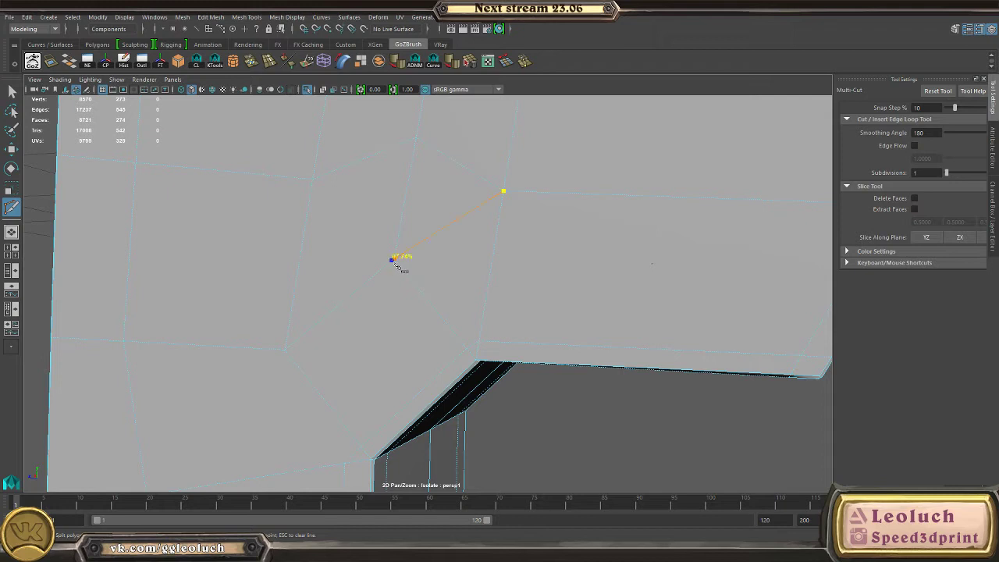
{"action": "key", "text": "ctrl+z"}
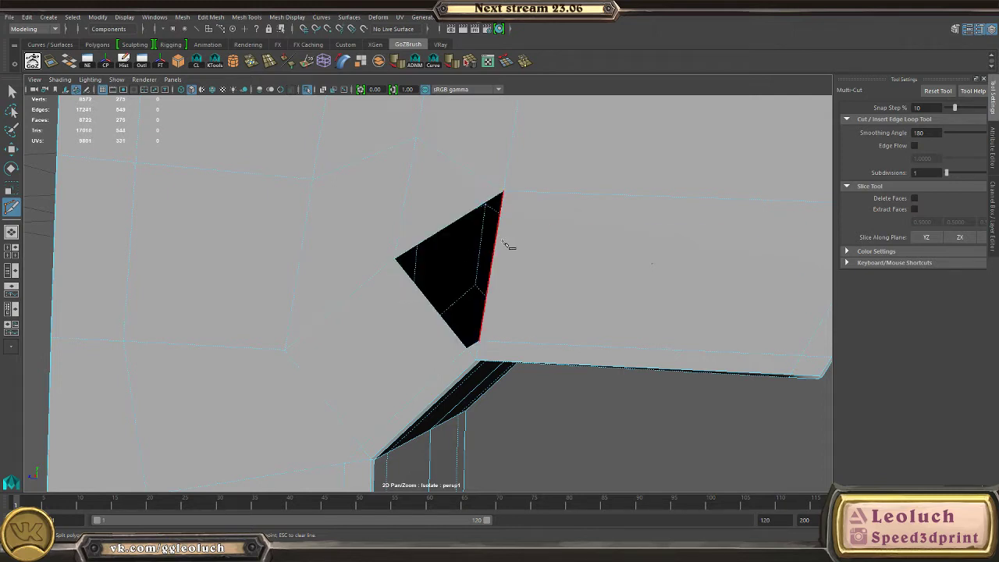
{"action": "key", "text": "ctrl+y"}
{"action": "key", "text": "w"}
{"action": "key", "text": "F8"}
{"action": "key", "text": "3"}
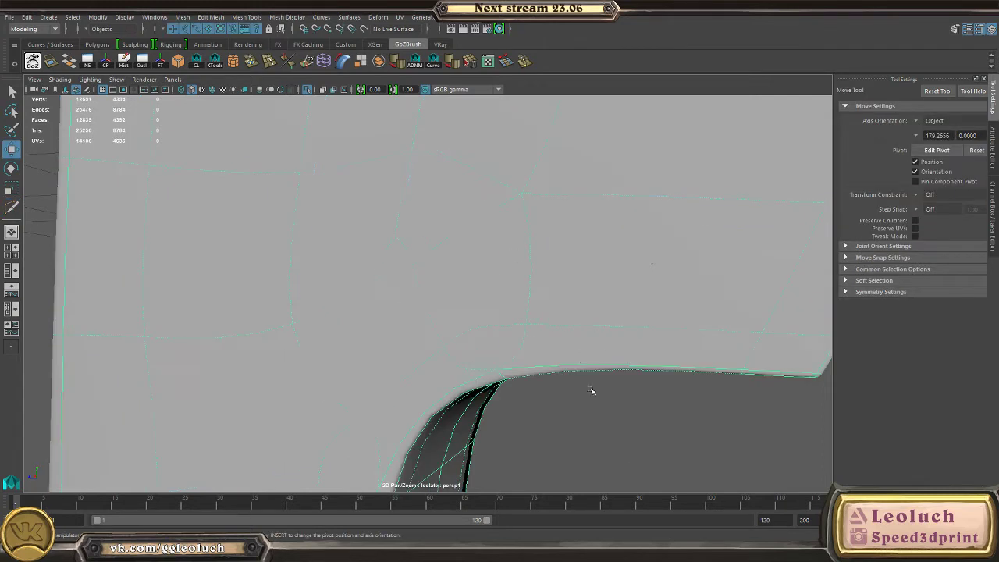
{"action": "left_click", "coordinate": [622, 455]}
{"action": "left_click", "coordinate": [491, 295]}
{"action": "key", "text": "1"}
{"action": "key", "text": "ctrl+z"}
{"action": "key", "text": "ctrl+z"}
{"action": "key", "text": "ctrl+z"}
{"action": "key", "text": "ctrl+z"}
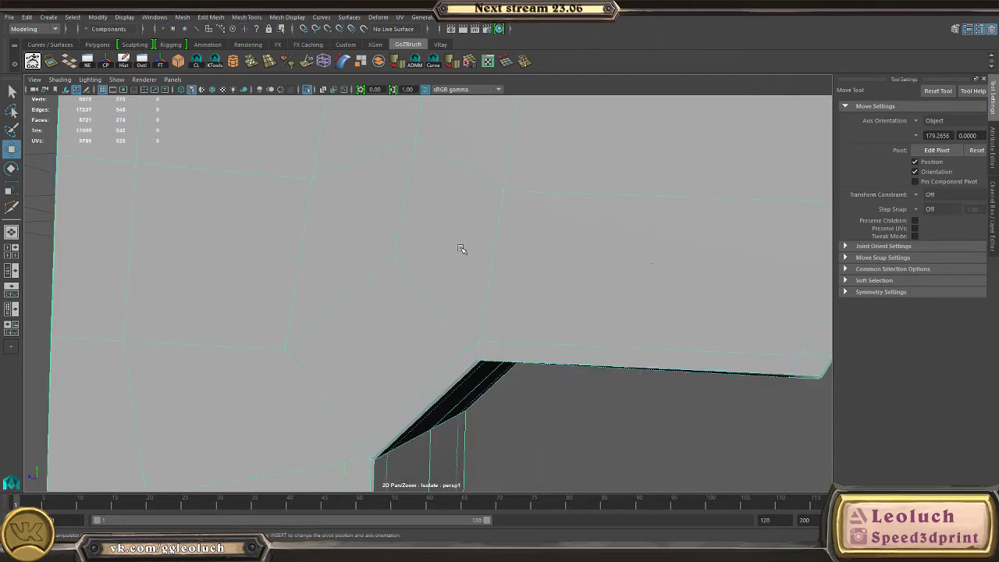
- Add a connecting edge across the butt plate's side face near the hook's inner corner, and preview it smoothed
{"action": "right_click_drag", "start_coordinate": [463, 220], "coordinate": [410, 205], "text": "shift"}
{"action": "key", "text": "w"}
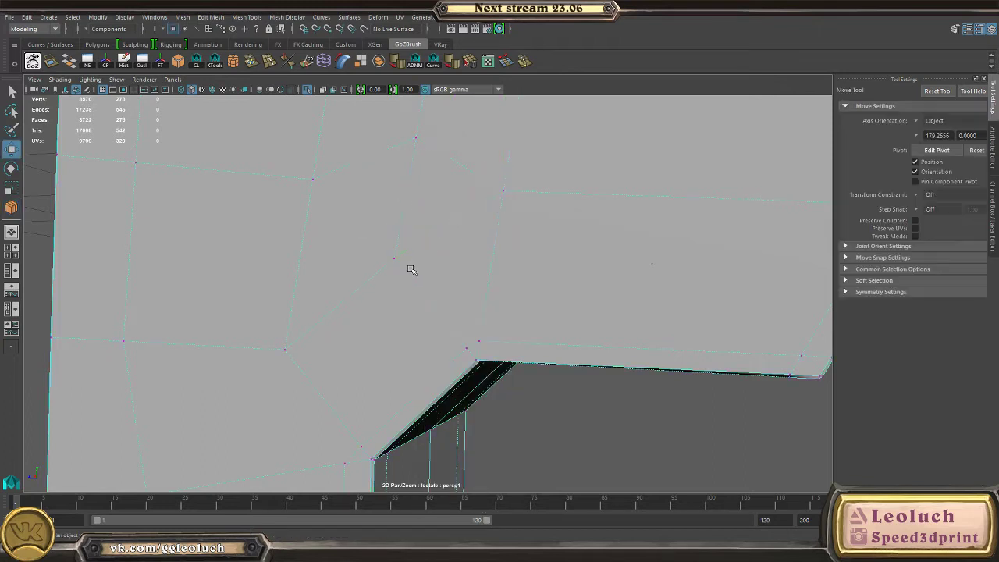
{"action": "key", "text": "3"}
{"action": "left_click_drag", "start_coordinate": [496, 280], "coordinate": [521, 270], "text": "alt"}
{"action": "key", "text": "1"}
{"action": "right_click_drag", "start_coordinate": [521, 270], "coordinate": [417, 202], "text": "alt"}
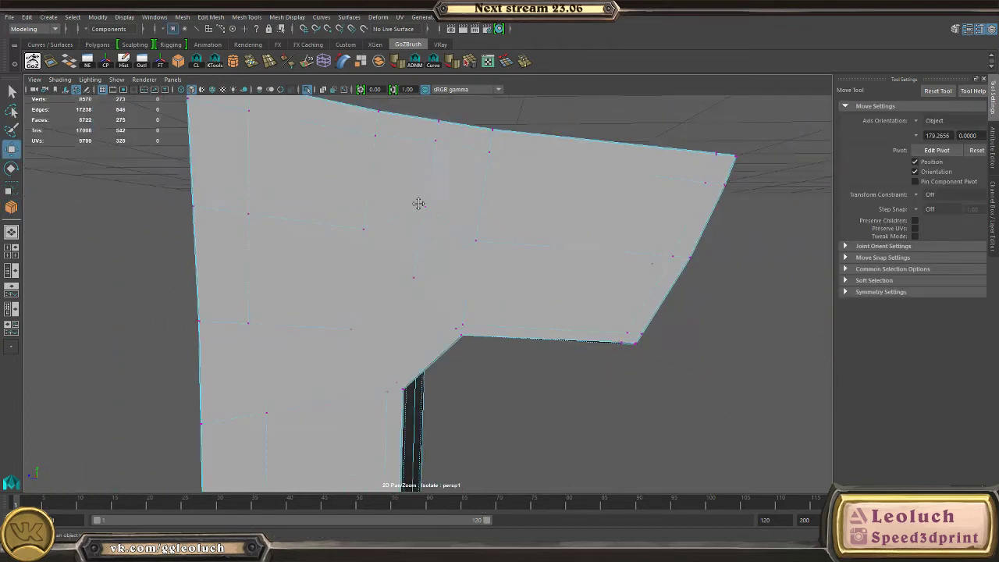
- Connect the two side-face vertices beside the hook's inner corner with a new edge
{"action": "middle_click_drag", "start_coordinate": [417, 203], "coordinate": [426, 244], "text": "alt"}
{"action": "scroll", "coordinate": [425, 243], "scroll_direction": "up", "scroll_amount": 8}
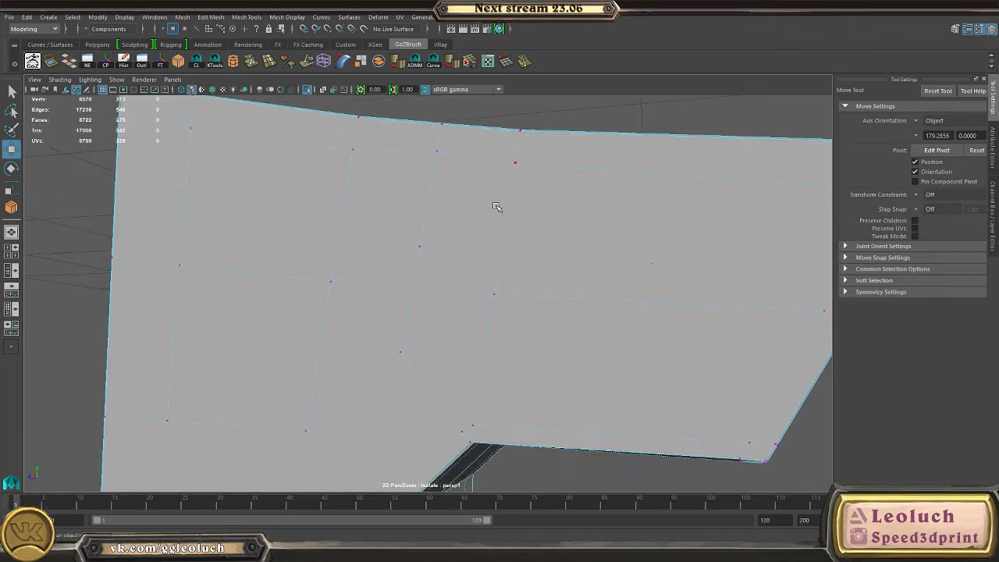
{"action": "middle_click_drag", "start_coordinate": [500, 322], "coordinate": [517, 235], "text": "alt"}
{"action": "key", "text": "1"}
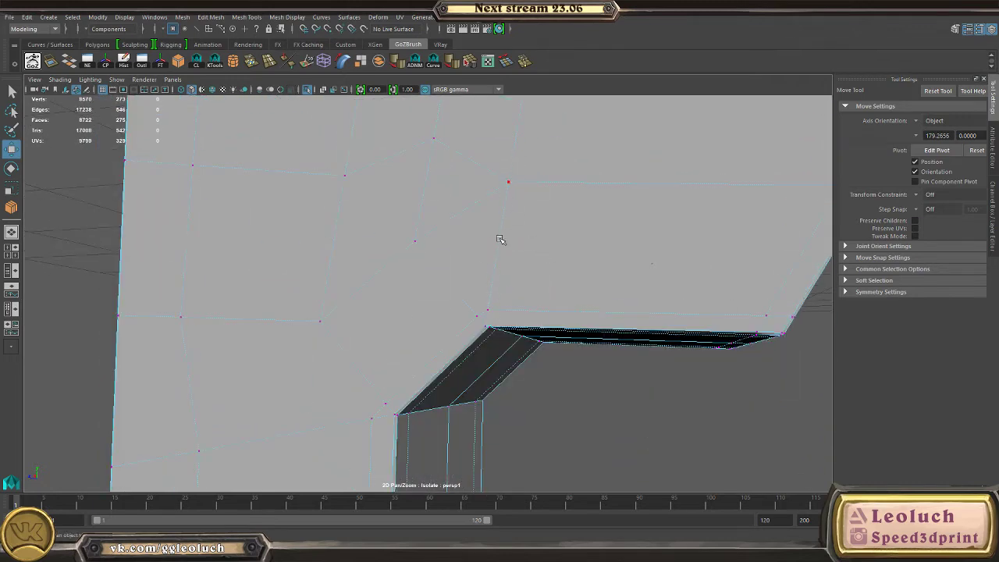
{"action": "left_click_drag", "start_coordinate": [466, 288], "coordinate": [462, 234], "text": "alt"}
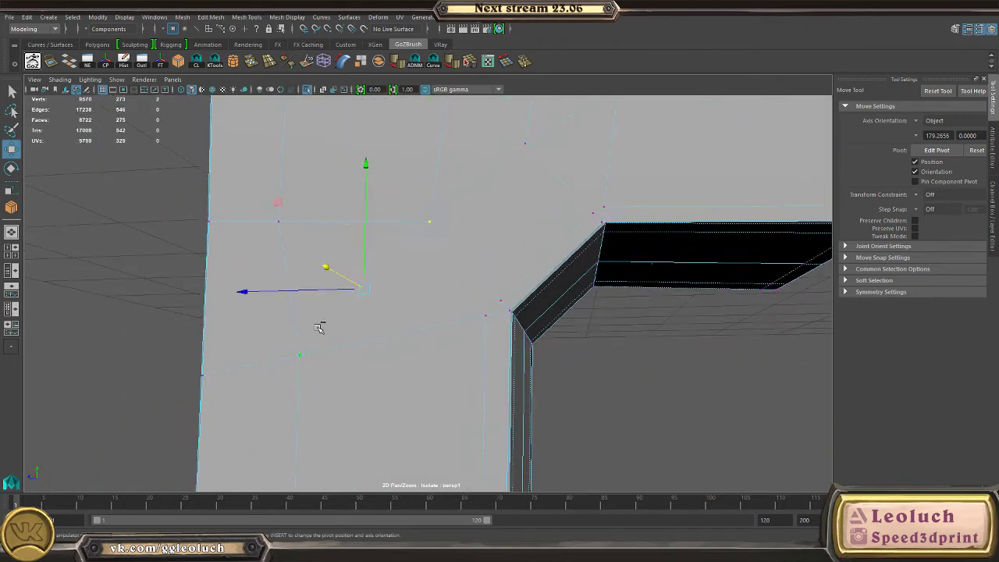
{"action": "key", "text": "ctrl+c"}
{"action": "key", "text": "w"}
- Preview the butt plate smoothed and examine the hook's inner bend with the new edges from several angles
{"action": "left_click_drag", "start_coordinate": [334, 303], "coordinate": [385, 314], "text": "alt"}
{"action": "key", "text": "3"}
{"action": "scroll", "coordinate": [515, 320], "scroll_direction": "down", "scroll_amount": 3}
{"action": "right_click_drag", "start_coordinate": [511, 286], "coordinate": [547, 253]}
{"action": "left_click", "coordinate": [622, 337]}
{"action": "left_click_drag", "start_coordinate": [621, 336], "coordinate": [522, 345], "text": "alt"}
{"action": "left_click", "coordinate": [488, 275]}
{"action": "left_click_drag", "start_coordinate": [487, 275], "coordinate": [671, 320], "text": "alt"}
{"action": "key", "text": "1"}
- Cut new edges with Multi-Cut from the corner vertex across the narrow border faces at the hook's inner corner
{"action": "middle_click_drag", "start_coordinate": [672, 323], "coordinate": [649, 347], "text": "alt"}
{"action": "scroll", "coordinate": [650, 346], "scroll_direction": "up", "scroll_amount": 3}
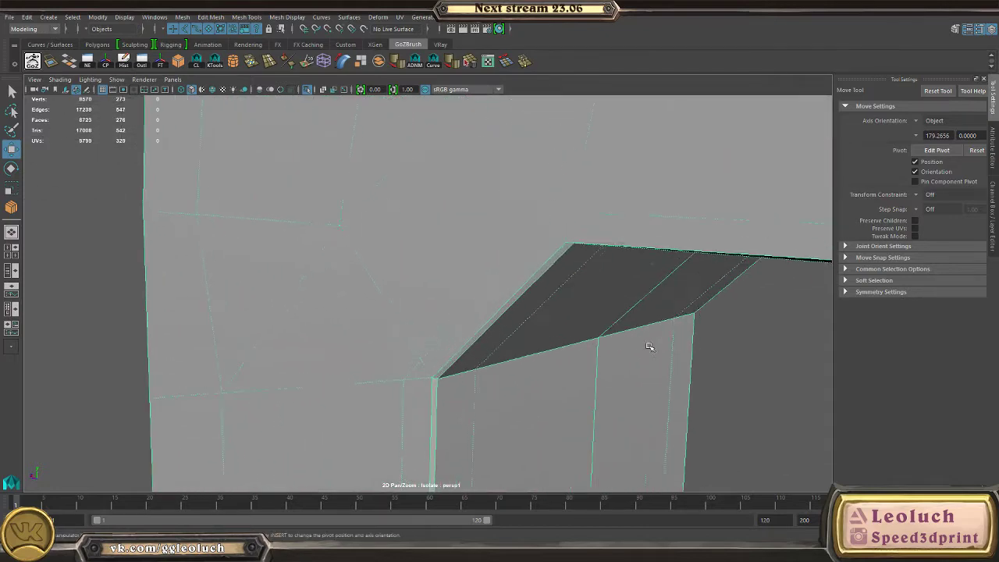
{"action": "left_click_drag", "start_coordinate": [648, 346], "coordinate": [414, 275], "text": "alt"}
{"action": "right_click_drag", "start_coordinate": [414, 275], "coordinate": [426, 274], "text": "alt"}
{"action": "middle_click_drag", "start_coordinate": [426, 274], "coordinate": [455, 281], "text": "alt"}
{"action": "right_click_drag", "start_coordinate": [455, 282], "coordinate": [435, 268], "text": "alt"}
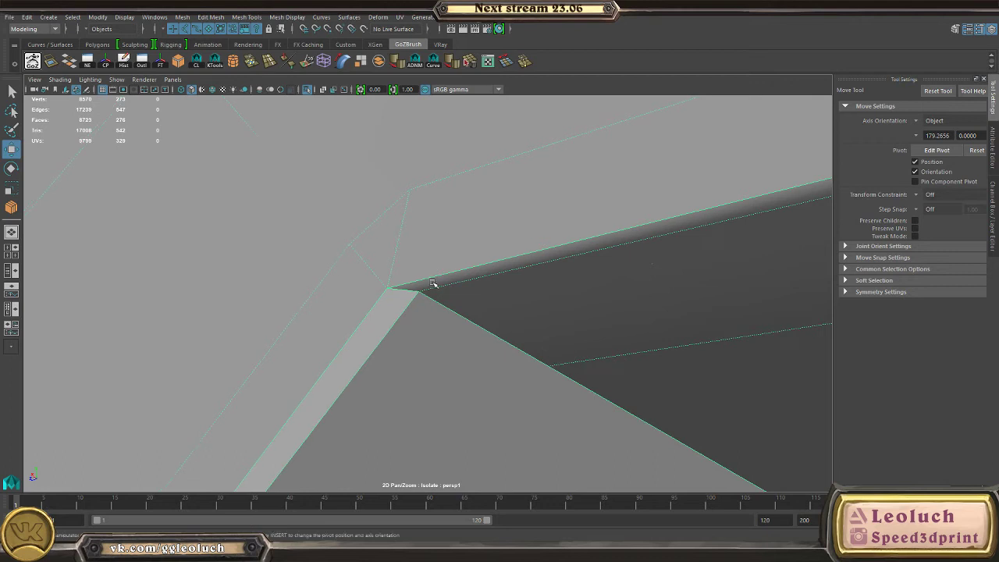
{"action": "left_click_drag", "start_coordinate": [432, 282], "coordinate": [432, 279], "text": "alt"}
{"action": "right_click", "coordinate": [429, 238], "text": "shift"}
{"action": "left_click", "coordinate": [357, 237]}
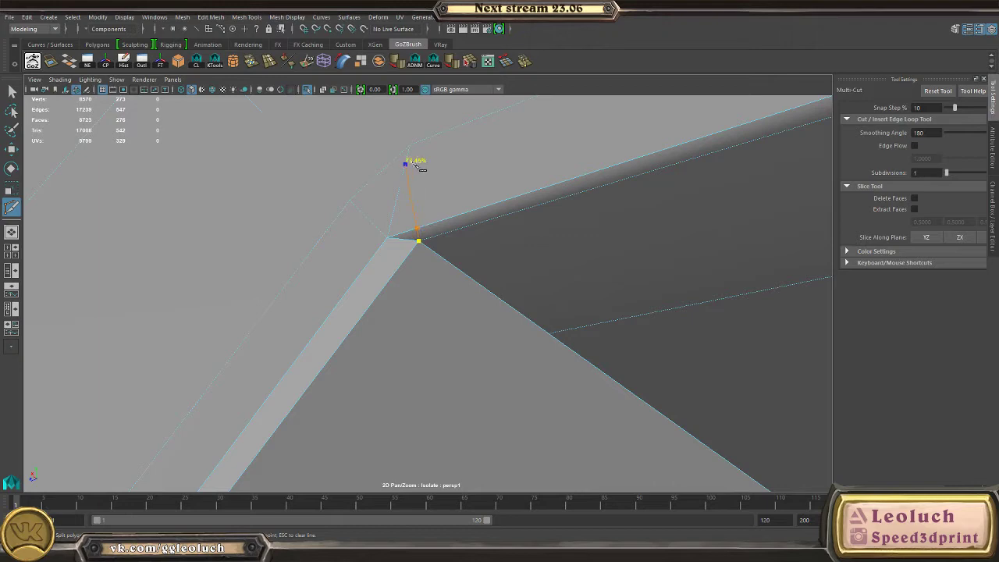
{"action": "left_click_drag", "start_coordinate": [422, 230], "coordinate": [576, 386], "text": "alt"}
{"action": "key", "text": "w"}
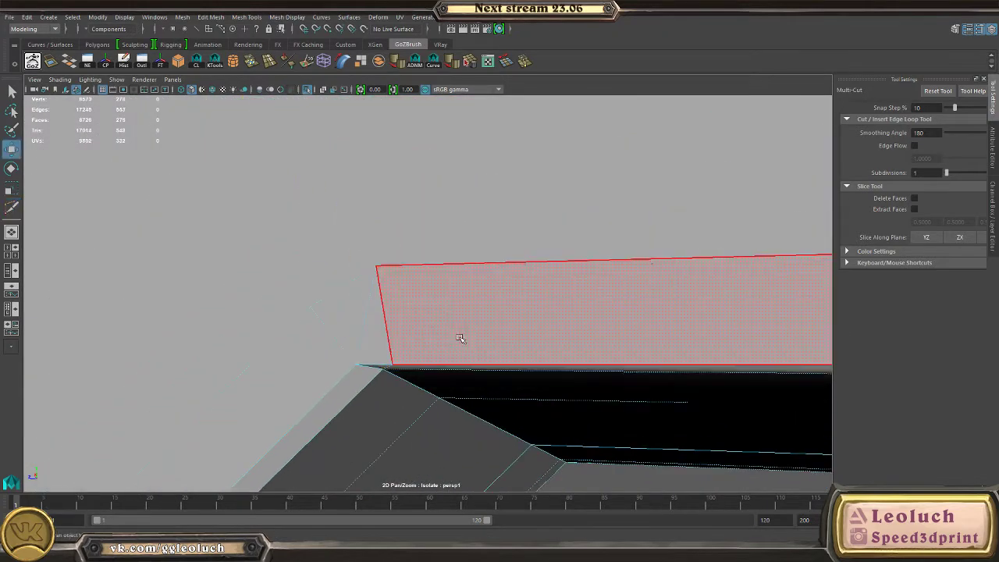
- Try to reposition the vertices at the hook's inner corner, and undo that together with the new border cuts
{"action": "left_click_drag", "start_coordinate": [462, 339], "coordinate": [439, 316], "text": "alt"}
{"action": "right_click_drag", "start_coordinate": [430, 259], "coordinate": [383, 203]}
{"action": "left_click", "coordinate": [443, 257]}
{"action": "left_click", "coordinate": [440, 258]}
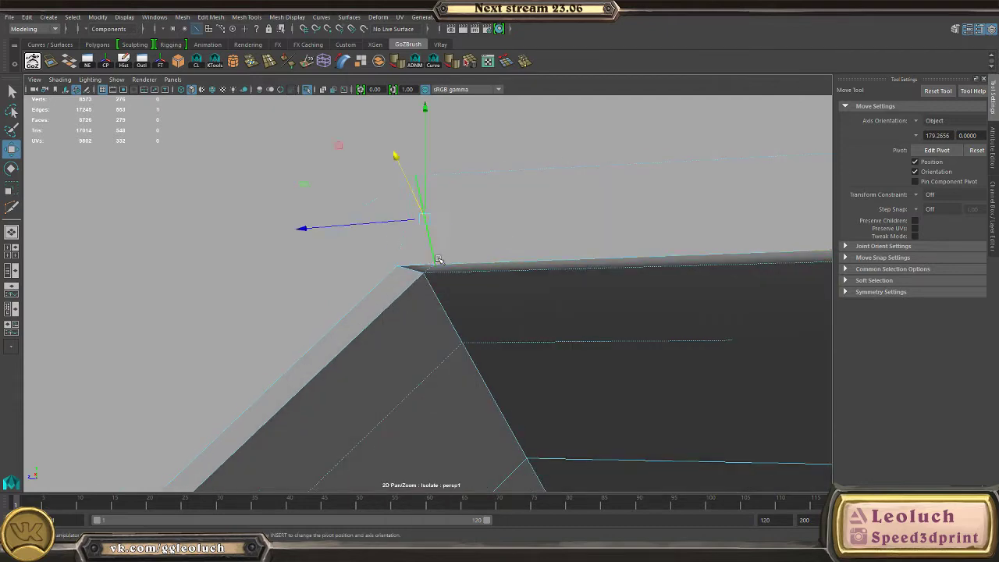
{"action": "left_click_drag", "start_coordinate": [514, 250], "coordinate": [377, 247], "text": "alt"}
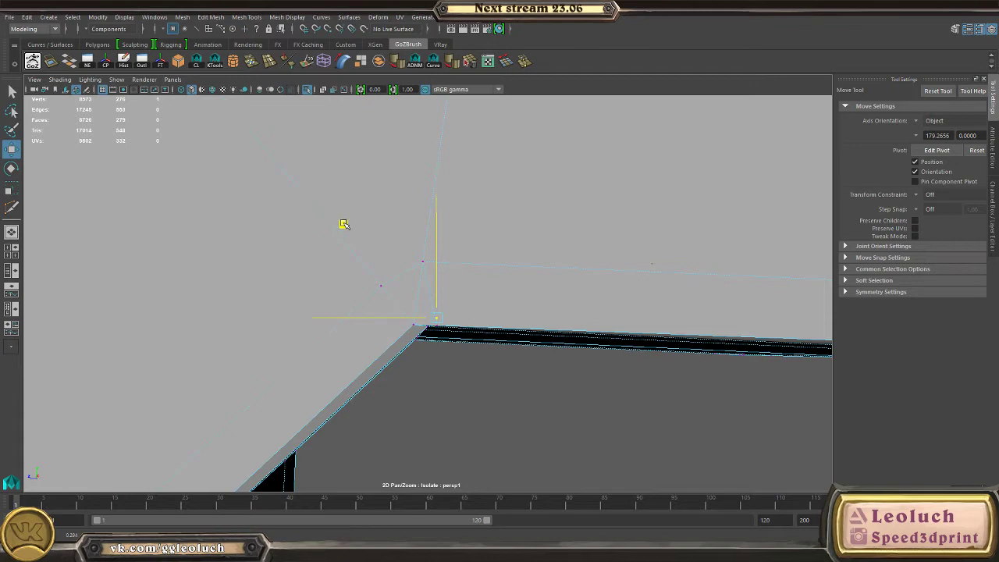
{"action": "left_click_drag", "start_coordinate": [491, 269], "coordinate": [352, 281], "text": "alt"}
{"action": "left_click_drag", "start_coordinate": [330, 211], "coordinate": [373, 183]}
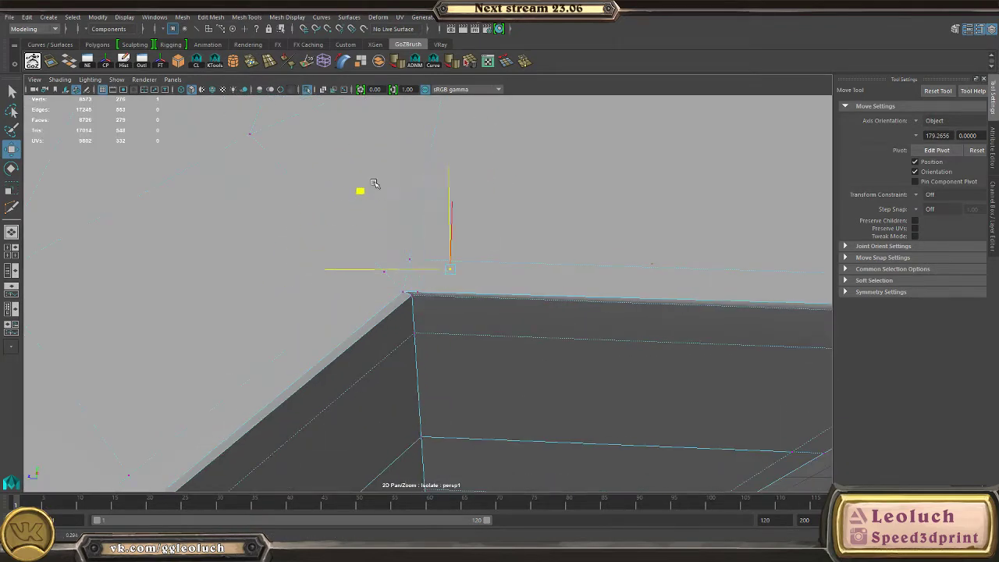
{"action": "key", "text": "ctrl+z"}
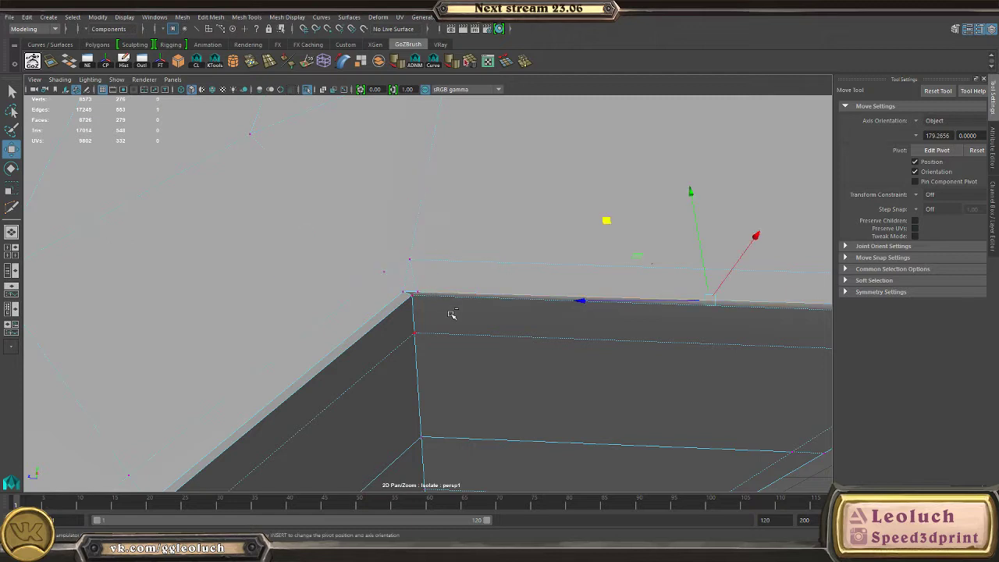
- Shift the side-face vertices beside the hook's inner corner to tighten the edge flow around the bend
{"action": "scroll", "coordinate": [416, 274], "scroll_direction": "up", "scroll_amount": 1}
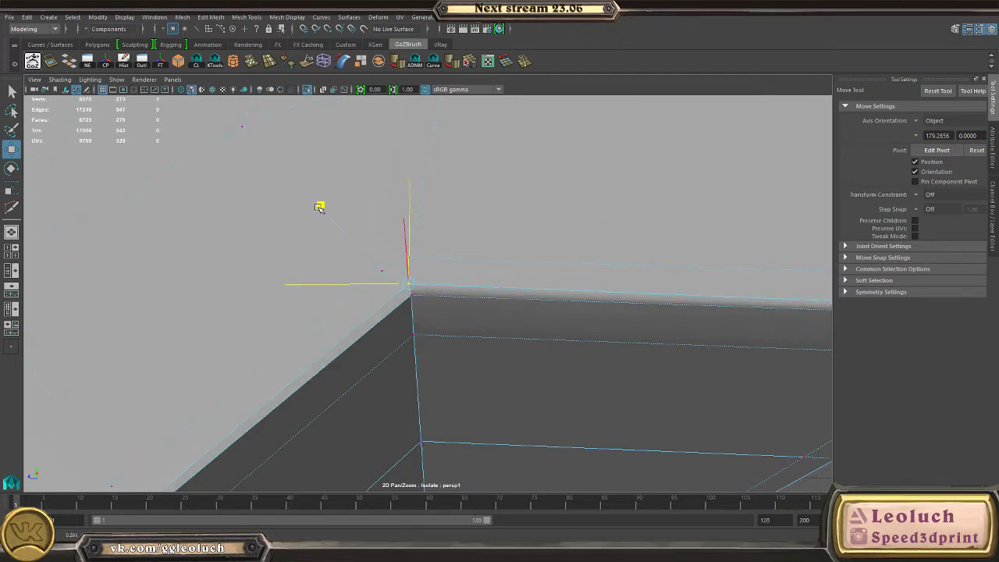
{"action": "left_click_drag", "start_coordinate": [319, 199], "coordinate": [319, 198]}
{"action": "left_click_drag", "start_coordinate": [376, 223], "coordinate": [350, 256], "text": "alt"}
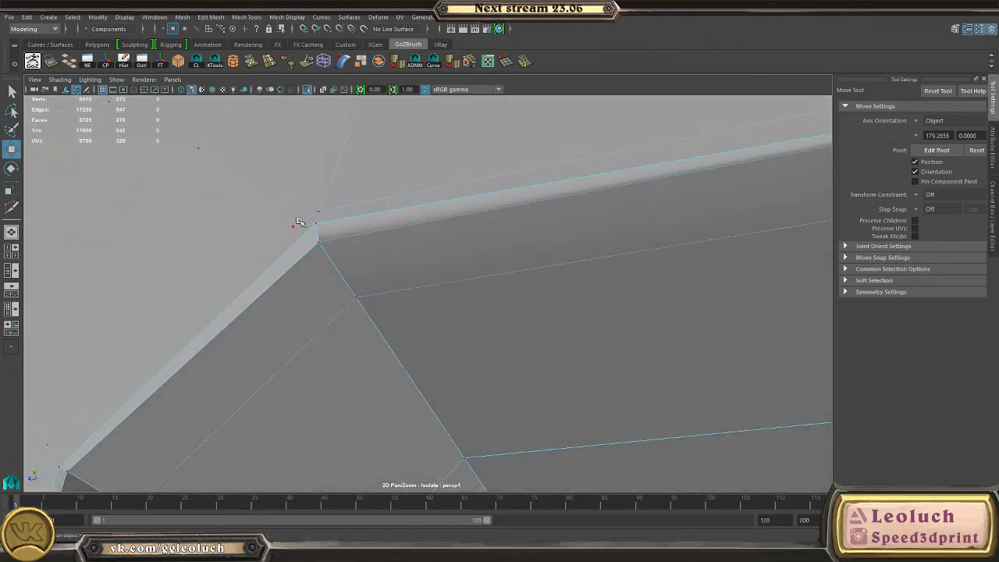
{"action": "left_click_drag", "start_coordinate": [249, 195], "coordinate": [256, 221]}
{"action": "left_click_drag", "start_coordinate": [332, 262], "coordinate": [383, 271], "text": "alt"}
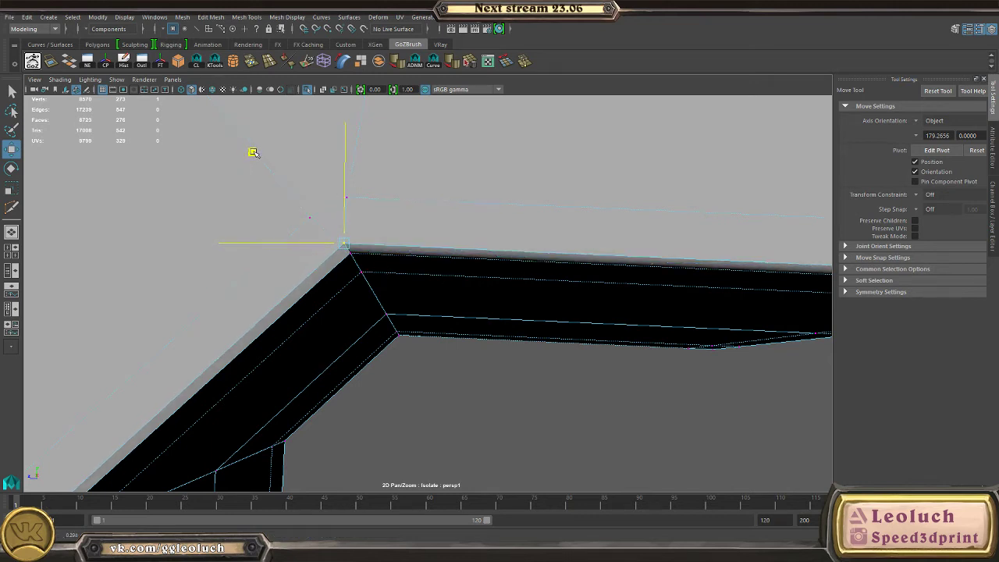
{"action": "left_click_drag", "start_coordinate": [255, 150], "coordinate": [255, 149]}
- Preview the butt plate smoothed in object mode and examine the hook's inner bend from several angles
{"action": "right_click_drag", "start_coordinate": [339, 202], "coordinate": [388, 186]}
{"action": "key", "text": "3"}
{"action": "left_click", "coordinate": [557, 350]}
{"action": "mouse_move", "coordinate": [554, 352]}
{"action": "left_mouse_down", "text": "alt"}
{"action": "mouse_move", "coordinate": [499, 382]}
{"action": "mouse_move", "coordinate": [239, 379]}
{"action": "left_mouse_up", "text": "alt"}
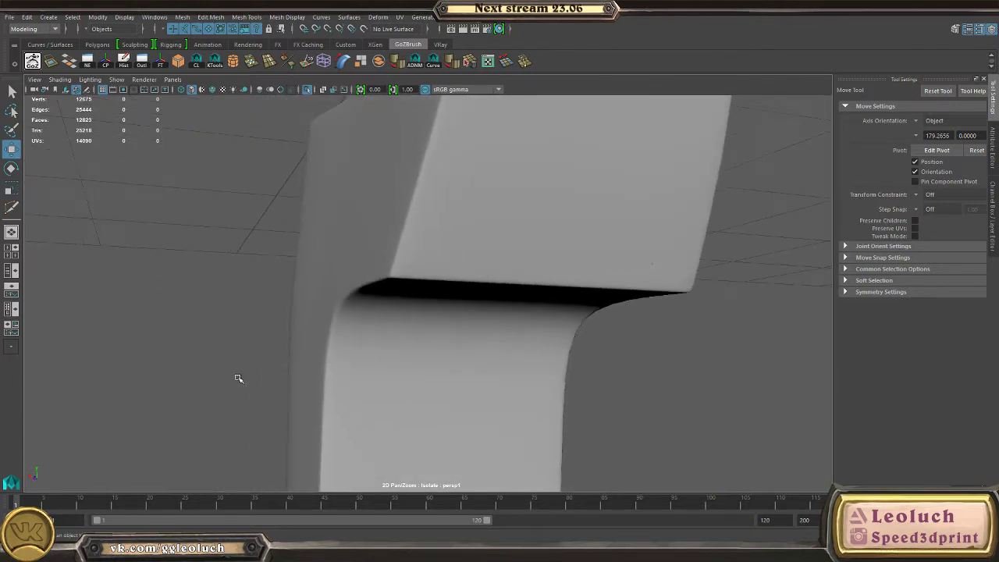
{"action": "mouse_move", "coordinate": [413, 309]}
{"action": "left_mouse_down", "text": "alt"}
{"action": "mouse_move", "coordinate": [416, 257]}
{"action": "mouse_move", "coordinate": [328, 223]}
{"action": "left_mouse_up", "text": "alt"}
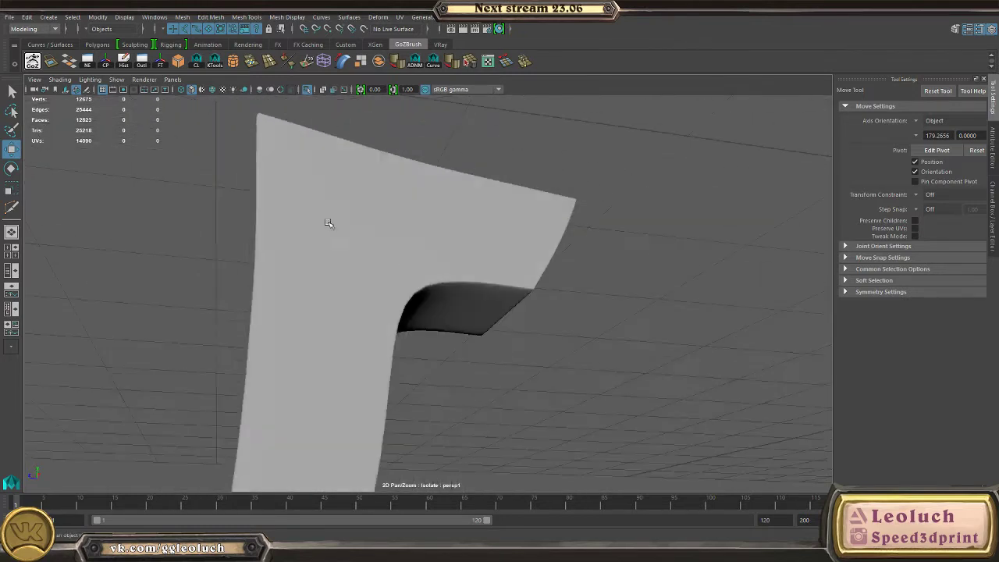
{"action": "left_click_drag", "start_coordinate": [636, 408], "coordinate": [483, 310], "text": "alt"}
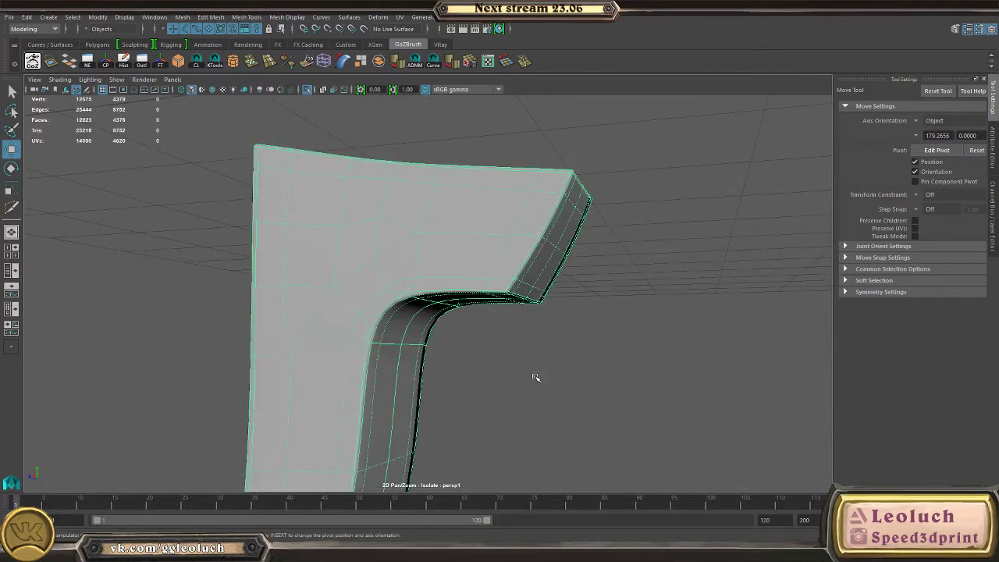
{"action": "left_click", "coordinate": [536, 378]}
{"action": "left_click_drag", "start_coordinate": [536, 378], "coordinate": [591, 370], "text": "alt"}
{"action": "right_click_drag", "start_coordinate": [591, 370], "coordinate": [273, 289], "text": "alt"}
{"action": "left_click_drag", "start_coordinate": [273, 289], "coordinate": [468, 348], "text": "alt"}
- Bring back the whole crossbow, preview the stock smoothed, and examine how the butt plate sits on it
{"action": "key", "text": "ctrl+1"}
{"action": "left_click", "coordinate": [516, 378]}
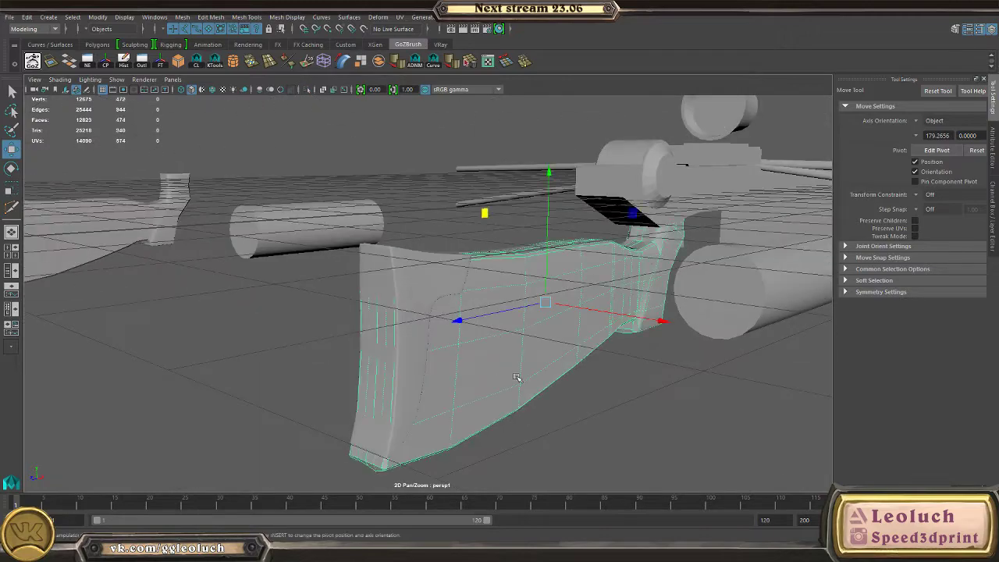
{"action": "left_click_drag", "start_coordinate": [516, 377], "coordinate": [487, 287], "text": "alt"}
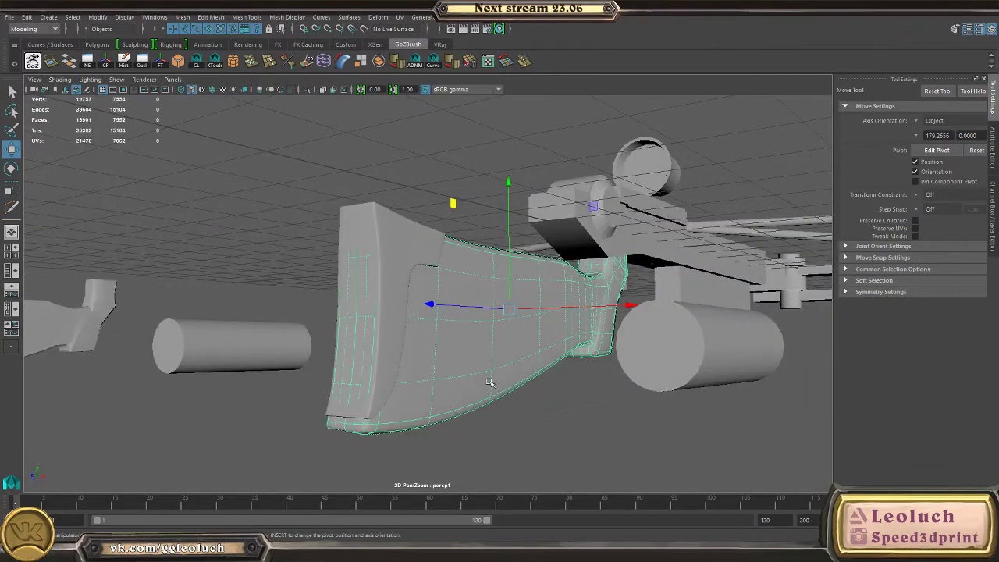
{"action": "left_click", "coordinate": [546, 412]}
{"action": "left_click_drag", "start_coordinate": [546, 412], "coordinate": [341, 292], "text": "alt"}
{"action": "scroll", "coordinate": [343, 290], "scroll_direction": "up", "scroll_amount": 4}
{"action": "left_click", "coordinate": [350, 288]}
{"action": "scroll", "coordinate": [475, 352], "scroll_direction": "down", "scroll_amount": 3}
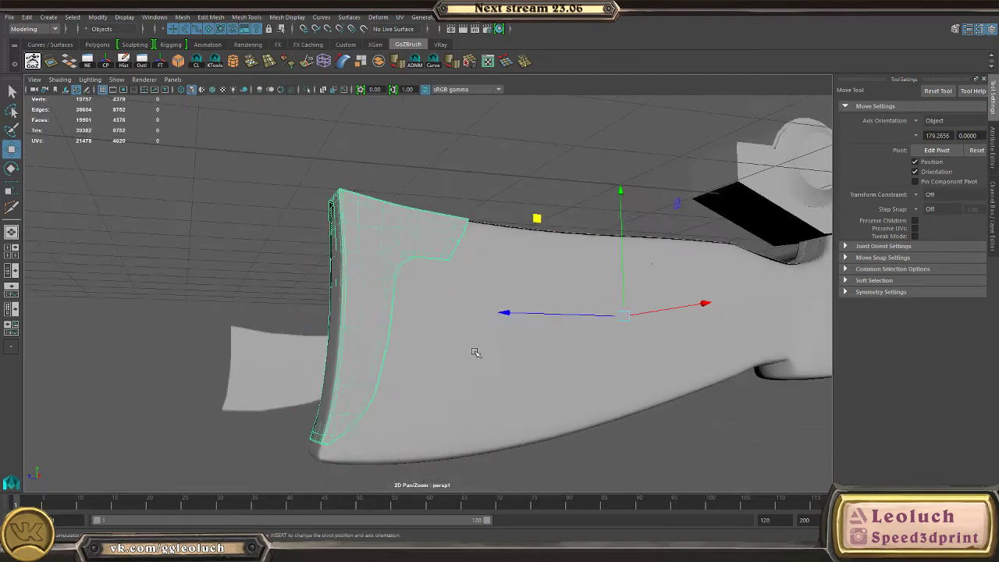
- Reposition the stock's row of rear-edge vertices at mid height to fit the butt plate's back curve
{"action": "left_click", "coordinate": [475, 352]}
{"action": "middle_click_drag", "start_coordinate": [477, 338], "coordinate": [461, 295], "text": "alt"}
{"action": "left_click_drag", "start_coordinate": [460, 295], "coordinate": [263, 225], "text": "alt"}
{"action": "right_click_drag", "start_coordinate": [263, 228], "coordinate": [199, 216]}
{"action": "left_click_drag", "start_coordinate": [291, 256], "coordinate": [334, 263]}
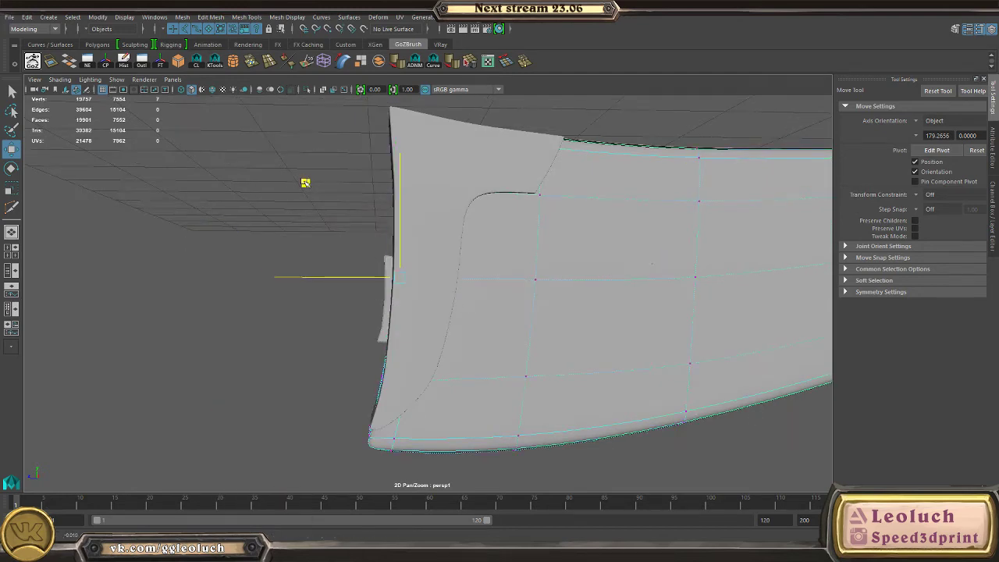
{"action": "left_click_drag", "start_coordinate": [305, 182], "coordinate": [304, 181]}
- Reposition the next lower row of the stock's rear vertices to fit the butt plate, and return to object mode
{"action": "left_click_drag", "start_coordinate": [312, 183], "coordinate": [392, 261], "text": "alt"}
{"action": "middle_click_drag", "start_coordinate": [392, 260], "coordinate": [421, 196], "text": "alt"}
{"action": "left_click_drag", "start_coordinate": [422, 196], "coordinate": [357, 299], "text": "alt"}
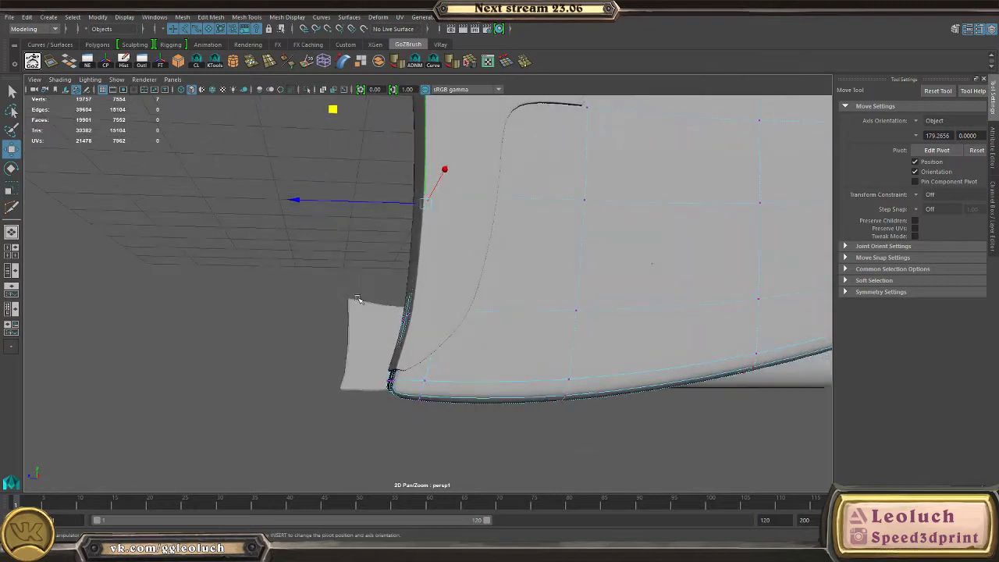
{"action": "left_click_drag", "start_coordinate": [442, 337], "coordinate": [435, 341], "text": "alt"}
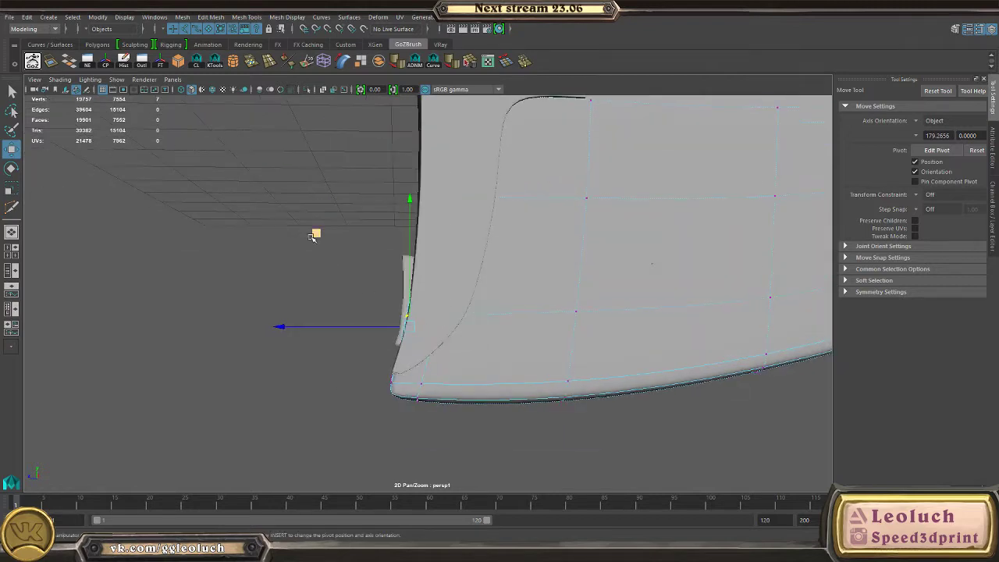
{"action": "left_click_drag", "start_coordinate": [316, 234], "coordinate": [337, 266], "text": "alt"}
{"action": "key", "text": "F8"}
- Examine the butt plate's fit on the stock at the lower tip, the hook and the upper joint
{"action": "left_click", "coordinate": [415, 278]}
{"action": "right_click_drag", "start_coordinate": [363, 384], "coordinate": [405, 464], "text": "alt"}
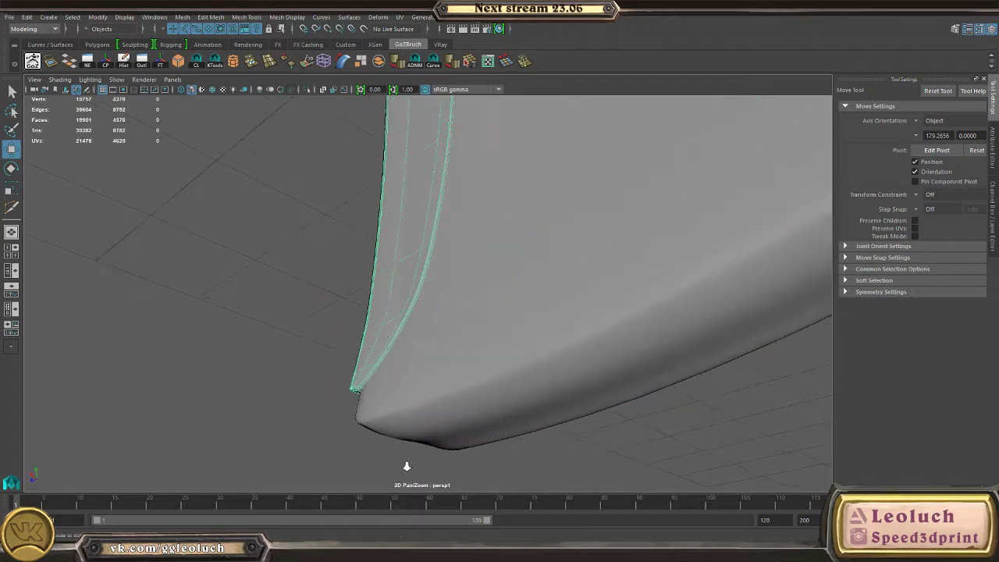
{"action": "middle_click_drag", "start_coordinate": [449, 250], "coordinate": [408, 386], "text": "alt"}
{"action": "middle_click_drag", "start_coordinate": [405, 222], "coordinate": [375, 230], "text": "alt"}
{"action": "left_click_drag", "start_coordinate": [480, 213], "coordinate": [425, 288], "text": "alt"}
{"action": "left_click", "coordinate": [390, 289]}
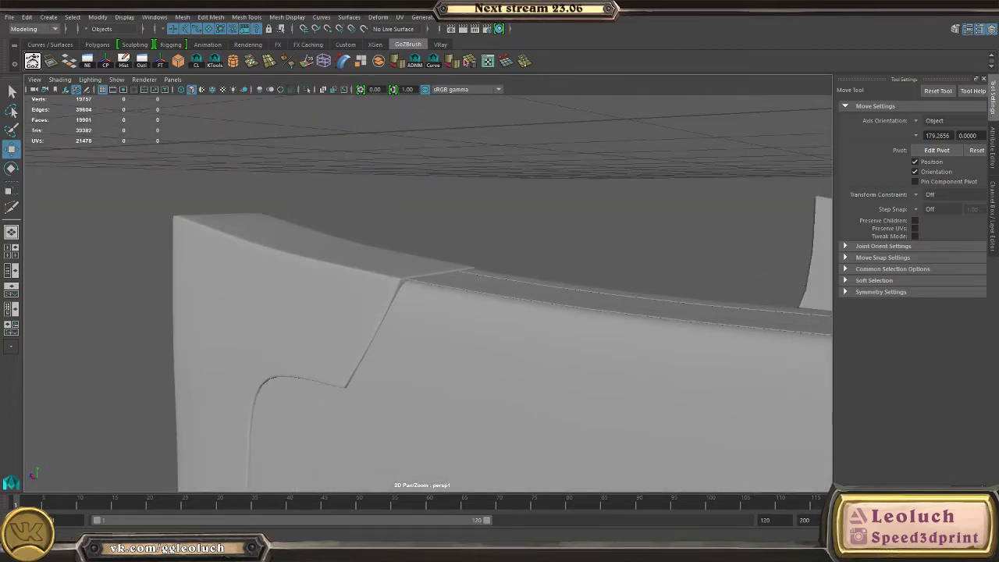
{"action": "left_click_drag", "start_coordinate": [266, 235], "coordinate": [205, 238], "text": "alt"}
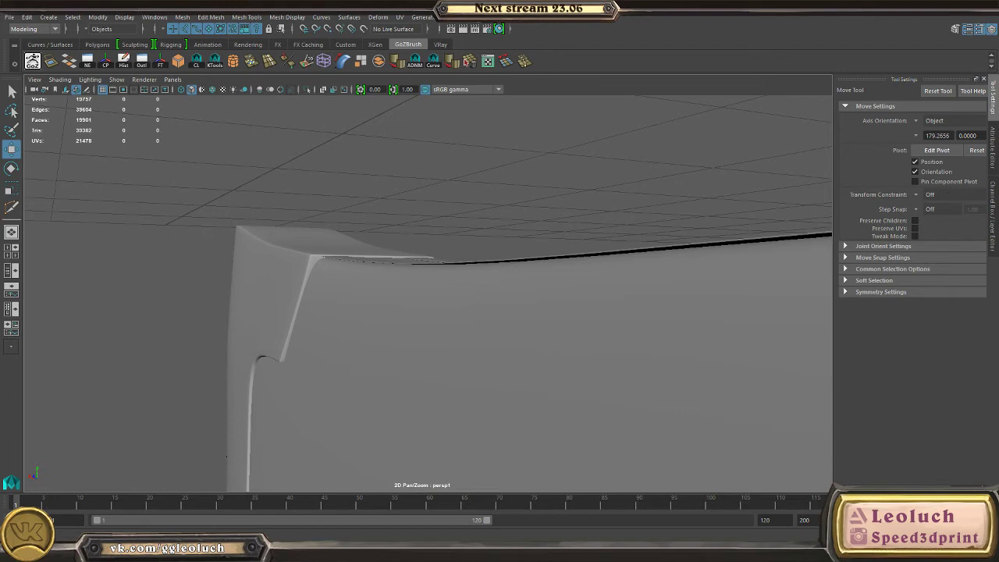
{"action": "left_click_drag", "start_coordinate": [366, 287], "coordinate": [346, 292], "text": "alt"}
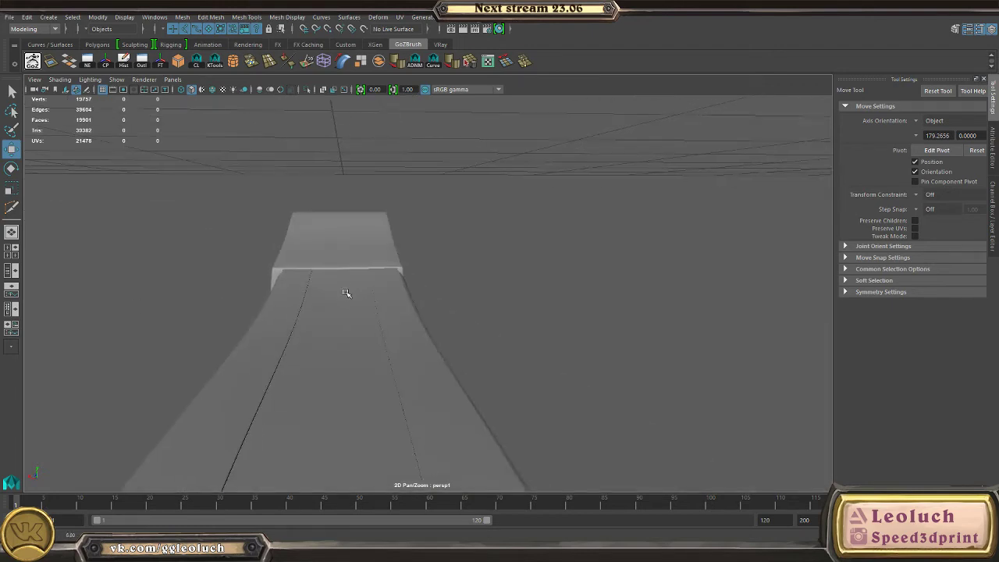
- Show the butt plate unsmoothed, select the vertices along its upper edge, and return to object mode
{"action": "left_click", "coordinate": [358, 249]}
{"action": "left_click_drag", "start_coordinate": [357, 249], "coordinate": [339, 232], "text": "alt"}
{"action": "right_click_drag", "start_coordinate": [338, 232], "coordinate": [281, 225]}
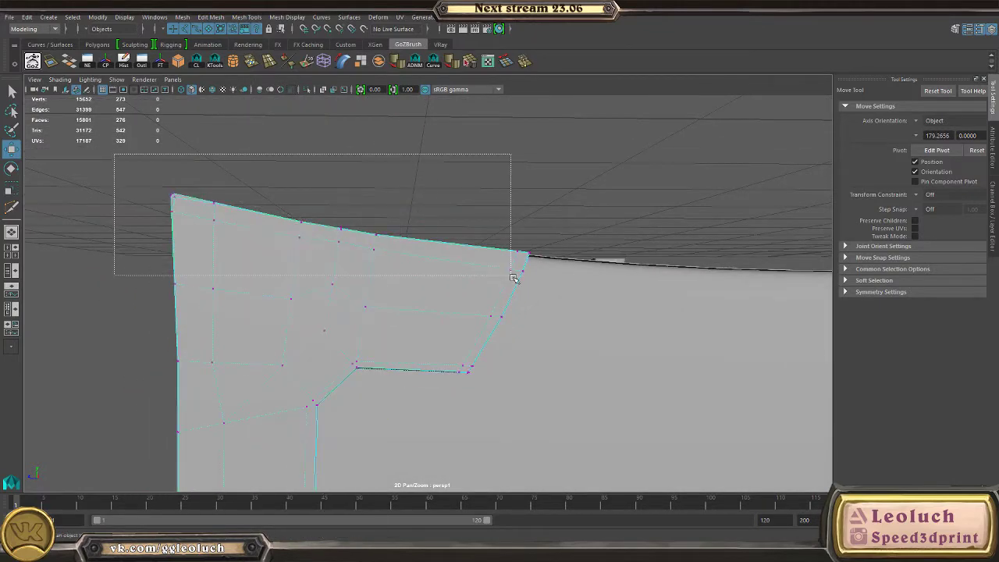
{"action": "left_click_drag", "start_coordinate": [535, 281], "coordinate": [541, 317], "text": "alt"}
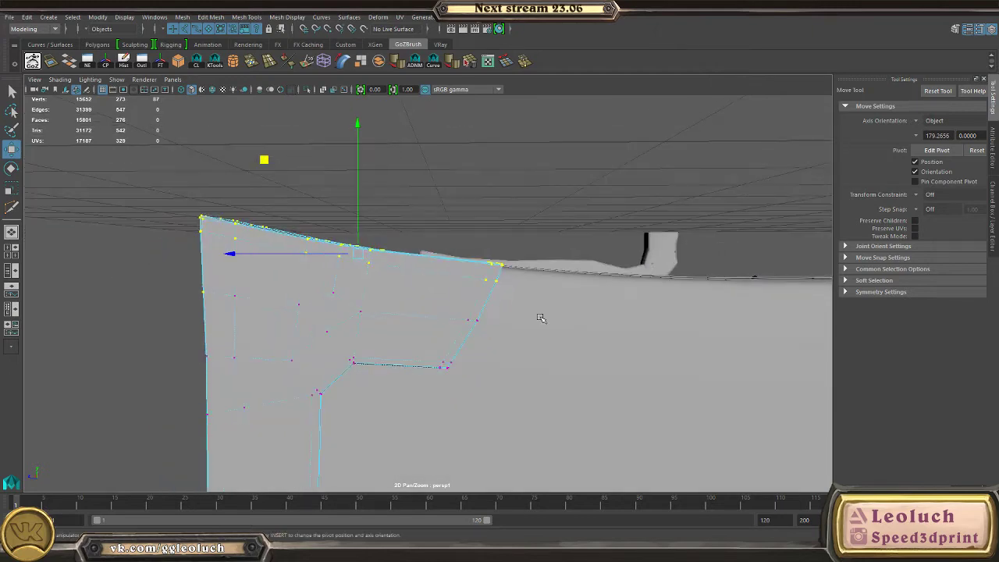
{"action": "right_click_drag", "start_coordinate": [540, 317], "coordinate": [508, 331]}
- Isolate the unsmoothed stock to select its upper rear vertices, and lower them slightly beneath the butt plate's top
{"action": "left_click", "coordinate": [550, 340]}
{"action": "mouse_move", "coordinate": [550, 339]}
{"action": "left_mouse_down", "text": "alt"}
{"action": "mouse_move", "coordinate": [500, 359]}
{"action": "mouse_move", "coordinate": [520, 348]}
{"action": "mouse_move", "coordinate": [502, 337]}
{"action": "mouse_move", "coordinate": [535, 334]}
{"action": "left_mouse_up", "text": "alt"}
{"action": "key", "text": "ctrl+1"}
{"action": "key", "text": "1"}
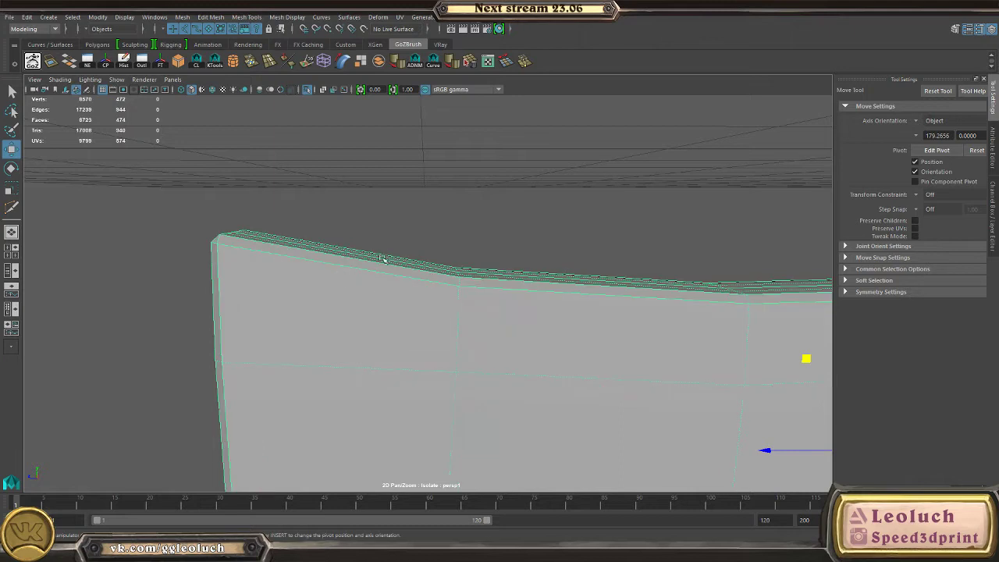
{"action": "right_click_drag", "start_coordinate": [390, 255], "coordinate": [341, 234]}
{"action": "left_click_drag", "start_coordinate": [273, 225], "coordinate": [248, 219], "text": "alt"}
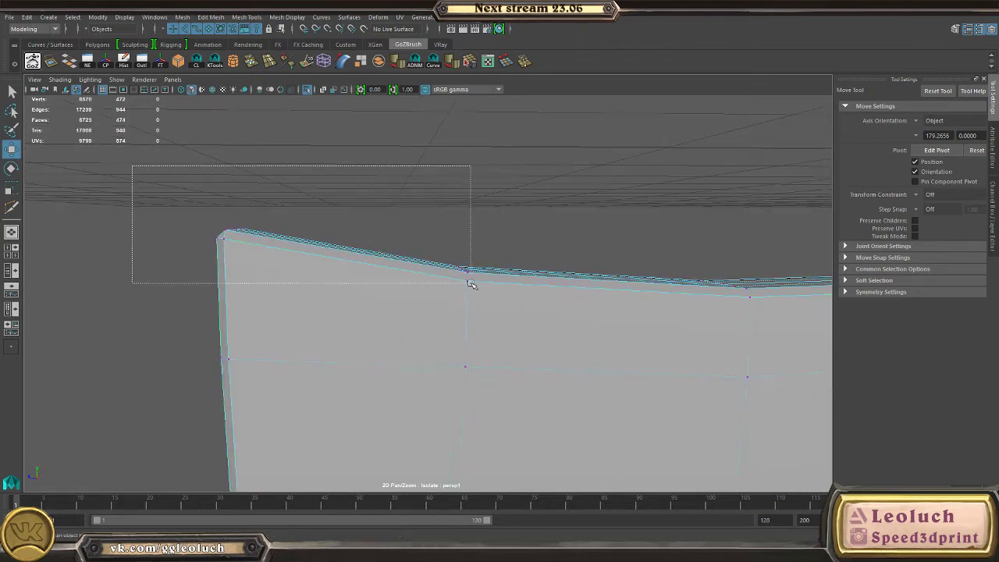
{"action": "left_click_drag", "start_coordinate": [470, 283], "coordinate": [471, 284]}
{"action": "key", "text": "ctrl+1"}
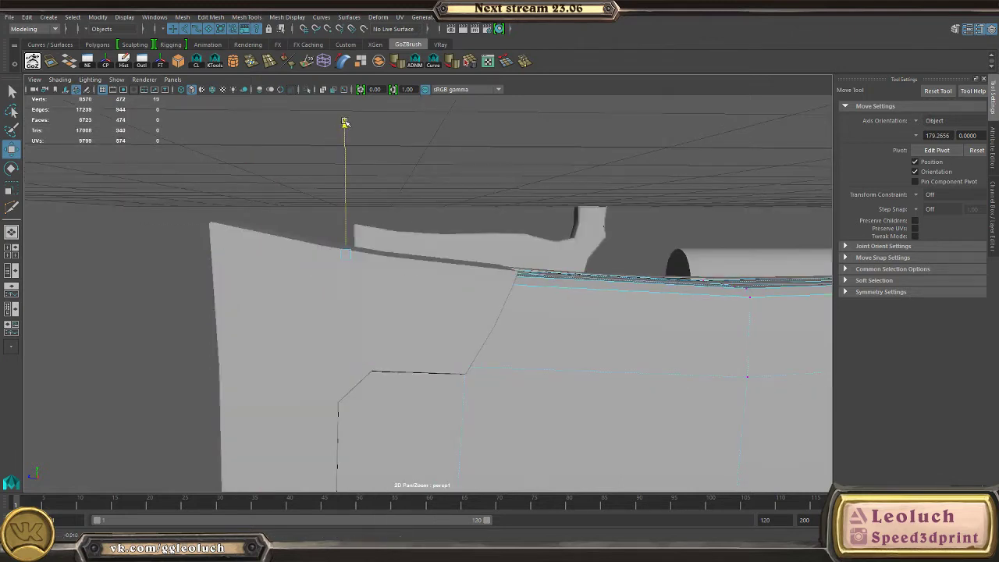
{"action": "mouse_move", "coordinate": [563, 217]}
{"action": "left_mouse_down", "text": "alt"}
{"action": "mouse_move", "coordinate": [488, 221]}
{"action": "mouse_move", "coordinate": [551, 223]}
{"action": "mouse_move", "coordinate": [484, 256]}
{"action": "mouse_move", "coordinate": [526, 257]}
{"action": "mouse_move", "coordinate": [579, 227]}
{"action": "left_mouse_up", "text": "alt"}
{"action": "right_click_drag", "start_coordinate": [584, 315], "coordinate": [613, 285]}
- Isolate the strips along the stock's top to select their rear-end vertices, and lower them beneath the butt plate
{"action": "left_click_drag", "start_coordinate": [613, 166], "coordinate": [543, 183], "text": "alt"}
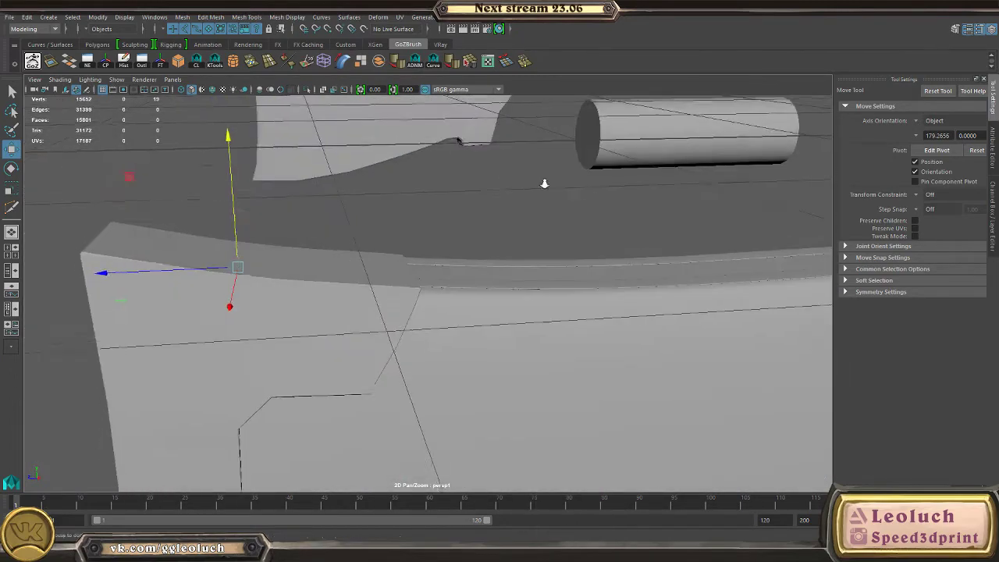
{"action": "right_click_drag", "start_coordinate": [544, 182], "coordinate": [278, 128], "text": "alt"}
{"action": "left_click_drag", "start_coordinate": [278, 127], "coordinate": [218, 168], "text": "alt"}
{"action": "right_click_drag", "start_coordinate": [219, 168], "coordinate": [562, 287], "text": "alt"}
{"action": "left_click", "coordinate": [397, 270]}
{"action": "key", "text": "ctrl+1"}
{"action": "left_click_drag", "start_coordinate": [426, 282], "coordinate": [485, 278], "text": "alt"}
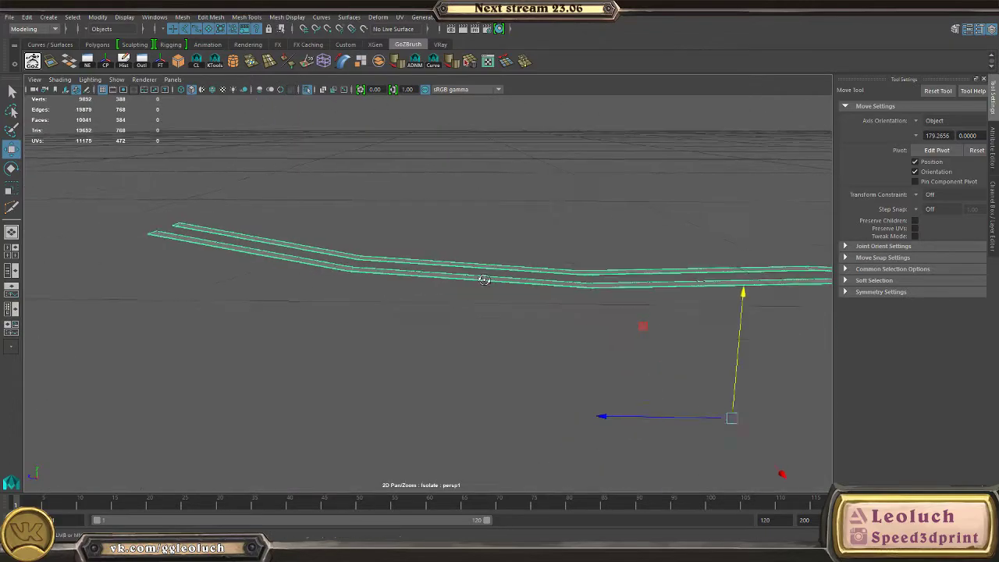
{"action": "right_click", "coordinate": [375, 248]}
{"action": "right_click_drag", "start_coordinate": [115, 185], "coordinate": [98, 176]}
{"action": "left_click_drag", "start_coordinate": [98, 163], "coordinate": [259, 267]}
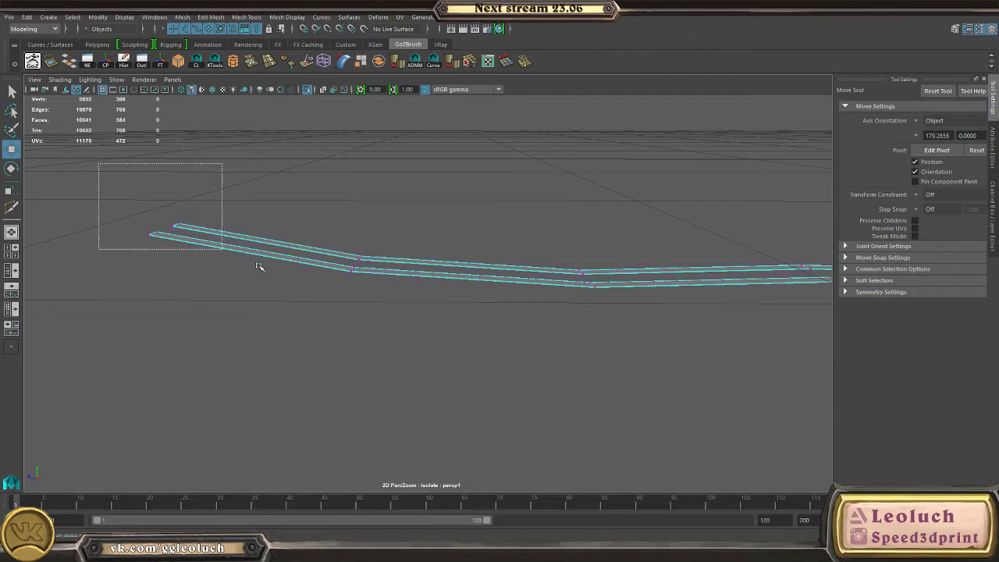
{"action": "key", "text": "ctrl+1"}
{"action": "right_click_drag", "start_coordinate": [294, 185], "coordinate": [365, 238], "text": "alt"}
{"action": "left_click_drag", "start_coordinate": [365, 238], "coordinate": [133, 170], "text": "alt"}
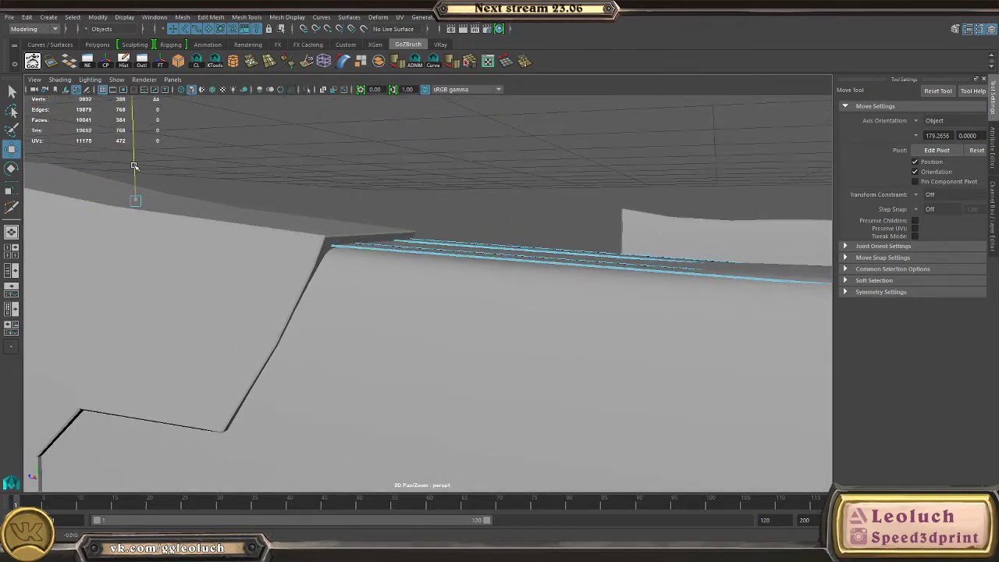
{"action": "right_click_drag", "start_coordinate": [379, 253], "coordinate": [566, 194]}
- Select the stock and examine the joint between its upper surface and the butt plate from several angles
{"action": "left_click", "coordinate": [417, 258]}
{"action": "right_click_drag", "start_coordinate": [417, 258], "coordinate": [409, 244]}
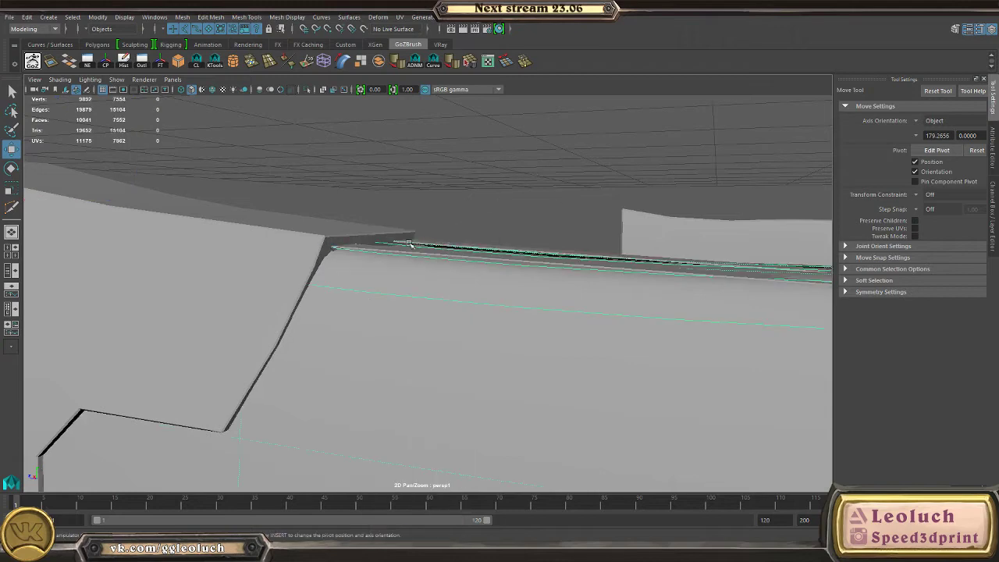
{"action": "mouse_move", "coordinate": [528, 220]}
{"action": "left_mouse_down", "text": "alt"}
{"action": "mouse_move", "coordinate": [547, 203]}
{"action": "mouse_move", "coordinate": [510, 215]}
{"action": "left_mouse_up", "text": "alt"}
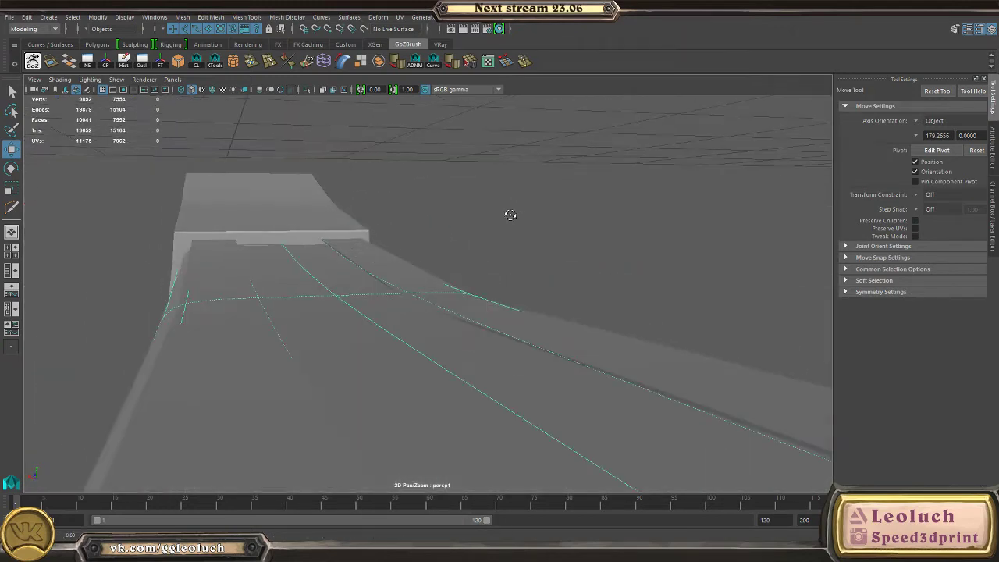
{"action": "left_click_drag", "start_coordinate": [307, 256], "coordinate": [473, 348], "text": "alt"}
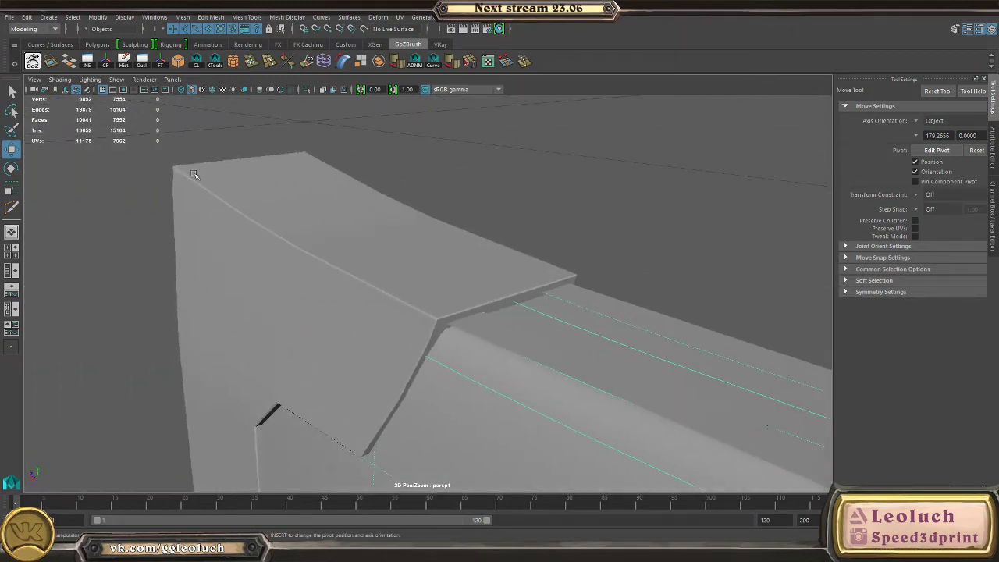
{"action": "right_click_drag", "start_coordinate": [420, 310], "coordinate": [227, 274], "text": "alt"}
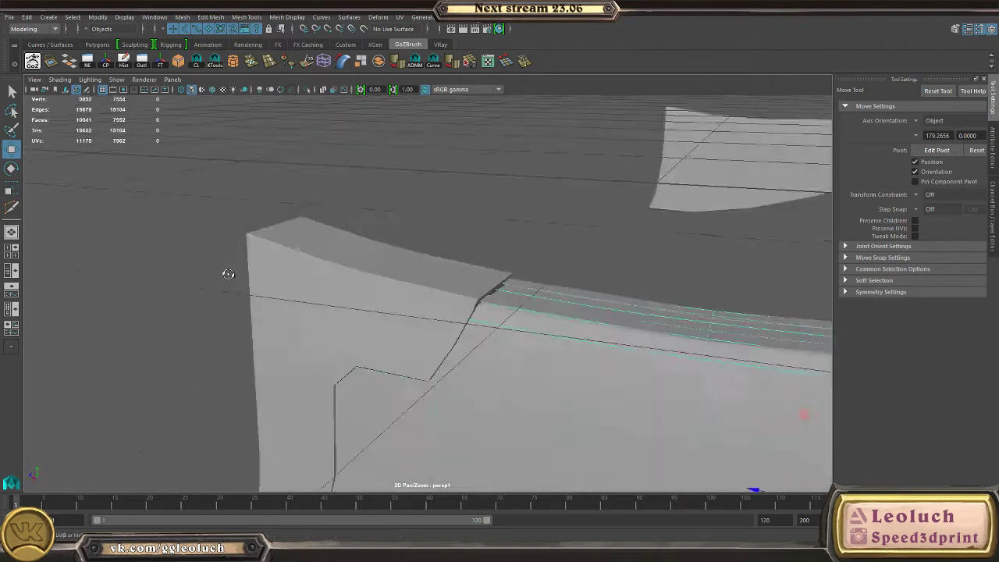
{"action": "left_click_drag", "start_coordinate": [227, 273], "coordinate": [198, 308], "text": "alt"}
{"action": "left_click_drag", "start_coordinate": [437, 335], "coordinate": [433, 281], "text": "alt"}
- Preview the butt plate smoothed, view the assembled stock from the side, and select the stock
{"action": "left_click", "coordinate": [388, 271]}
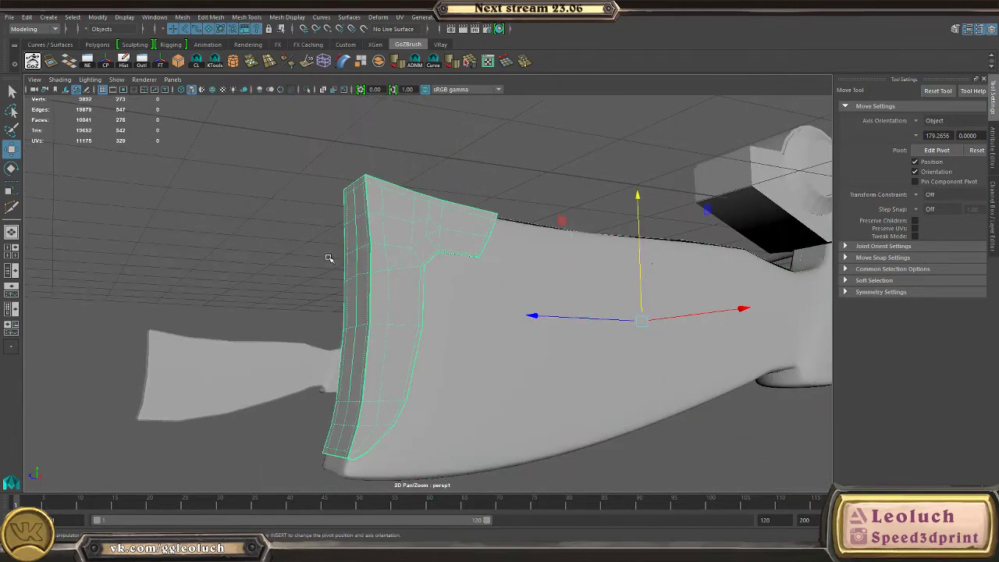
{"action": "left_click_drag", "start_coordinate": [625, 449], "coordinate": [519, 375], "text": "alt"}
{"action": "right_click_drag", "start_coordinate": [519, 376], "coordinate": [341, 356], "text": "alt"}
{"action": "middle_click_drag", "start_coordinate": [407, 384], "coordinate": [310, 280], "text": "alt"}
{"action": "left_click", "coordinate": [302, 185]}
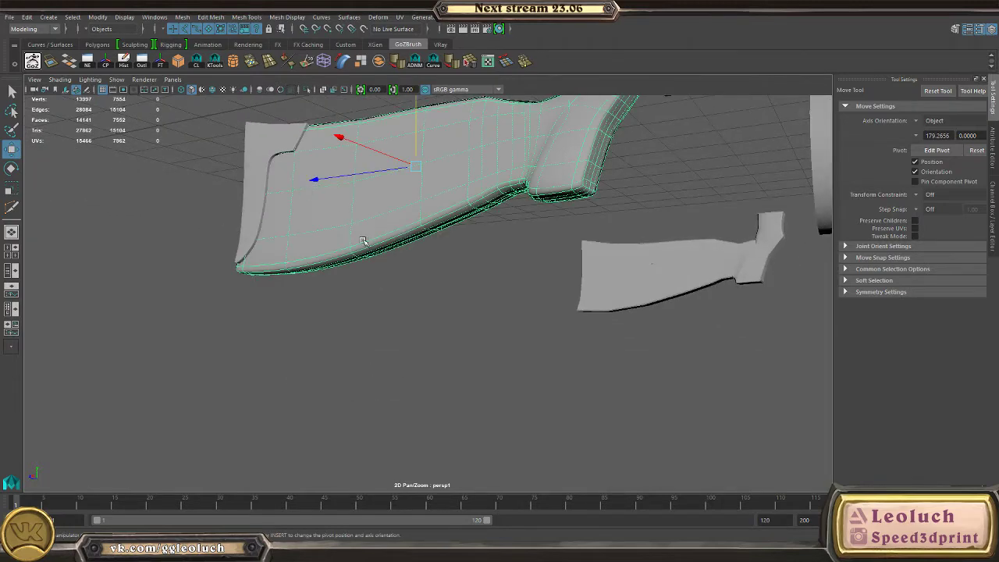
- Examine the smoothed stock from the side and the transition into its grip from several angles
{"action": "left_click_drag", "start_coordinate": [303, 185], "coordinate": [374, 207], "text": "alt"}
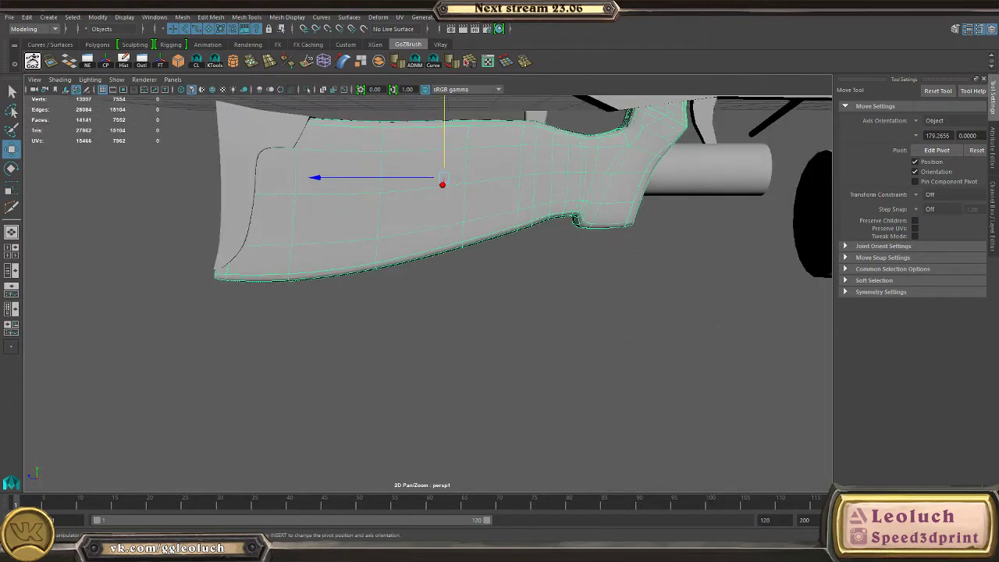
{"action": "left_click_drag", "start_coordinate": [302, 265], "coordinate": [402, 271], "text": "alt"}
{"action": "middle_click_drag", "start_coordinate": [468, 238], "coordinate": [368, 319], "text": "alt"}
{"action": "left_click_drag", "start_coordinate": [367, 320], "coordinate": [312, 293], "text": "alt"}
{"action": "left_click", "coordinate": [512, 305]}
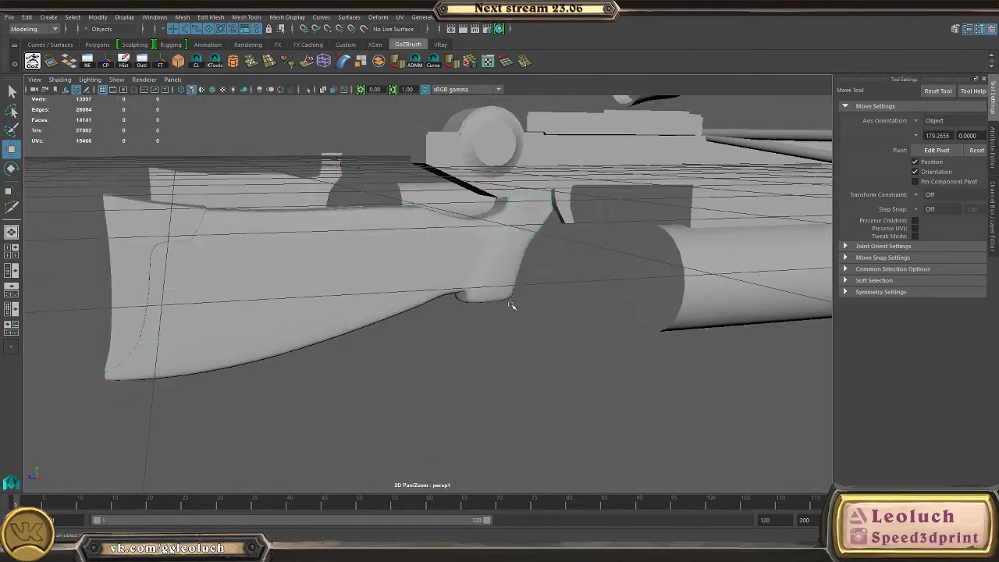
{"action": "right_click_drag", "start_coordinate": [513, 306], "coordinate": [570, 299], "text": "alt"}
{"action": "middle_click_drag", "start_coordinate": [468, 271], "coordinate": [367, 316], "text": "alt"}
{"action": "left_click_drag", "start_coordinate": [366, 316], "coordinate": [609, 357], "text": "alt"}
- Show the stock unsmoothed and try cutting a new edge from the grip's upper rear corner down to the vertex below
{"action": "left_click", "coordinate": [448, 191]}
{"action": "left_click_drag", "start_coordinate": [448, 191], "coordinate": [458, 218], "text": "alt"}
{"action": "key", "text": "1"}
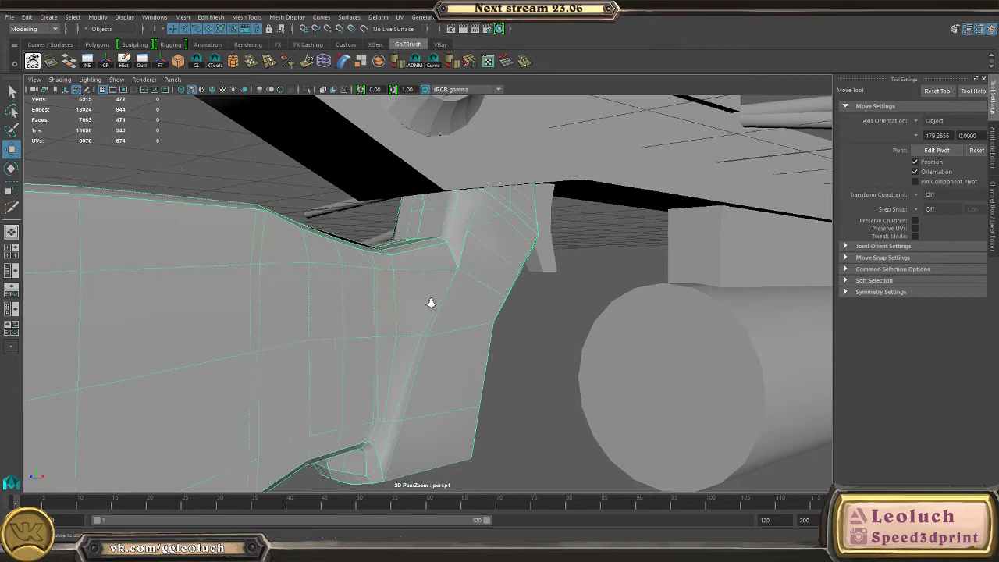
{"action": "right_click_drag", "start_coordinate": [431, 302], "coordinate": [441, 292], "text": "alt"}
{"action": "left_click_drag", "start_coordinate": [470, 291], "coordinate": [490, 230], "text": "alt"}
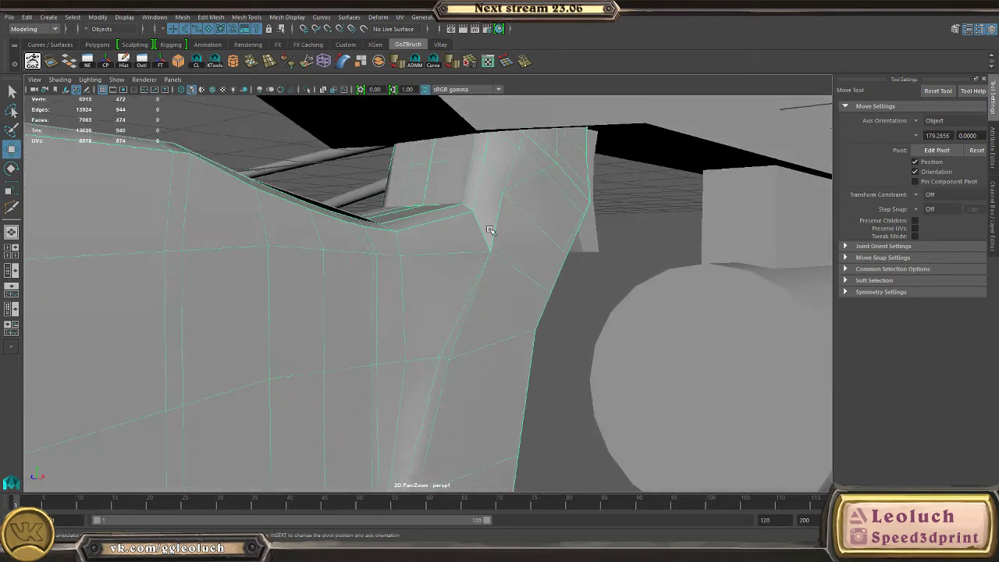
{"action": "right_click_drag", "start_coordinate": [490, 230], "coordinate": [433, 231], "text": "shift"}
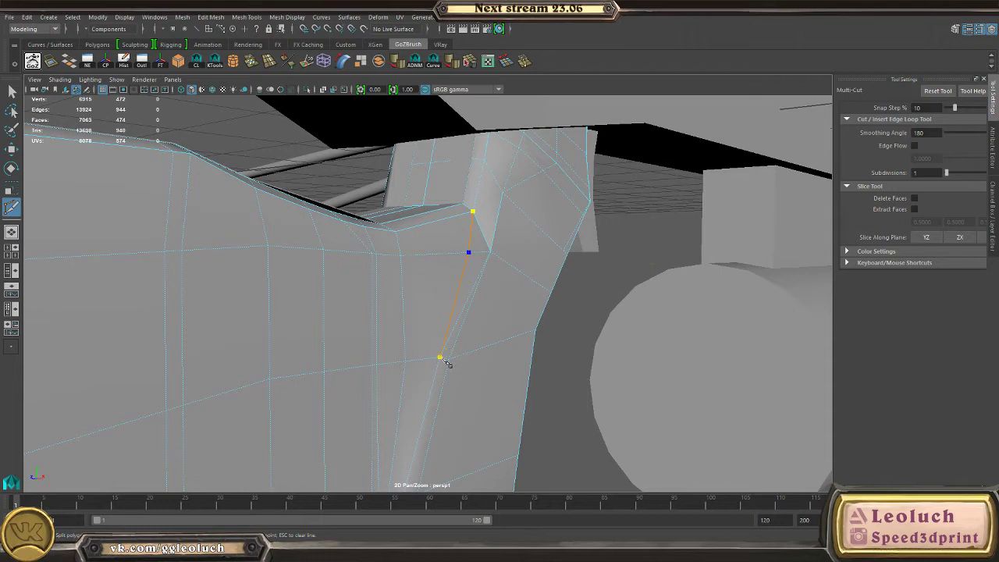
{"action": "key", "text": "w"}
- Try removing the old edges beside the new cut at the grip's upper rear corner
{"action": "right_click_drag", "start_coordinate": [463, 289], "coordinate": [497, 241], "text": "alt"}
{"action": "left_click_drag", "start_coordinate": [497, 241], "coordinate": [534, 245], "text": "alt"}
{"action": "left_click", "coordinate": [490, 196]}
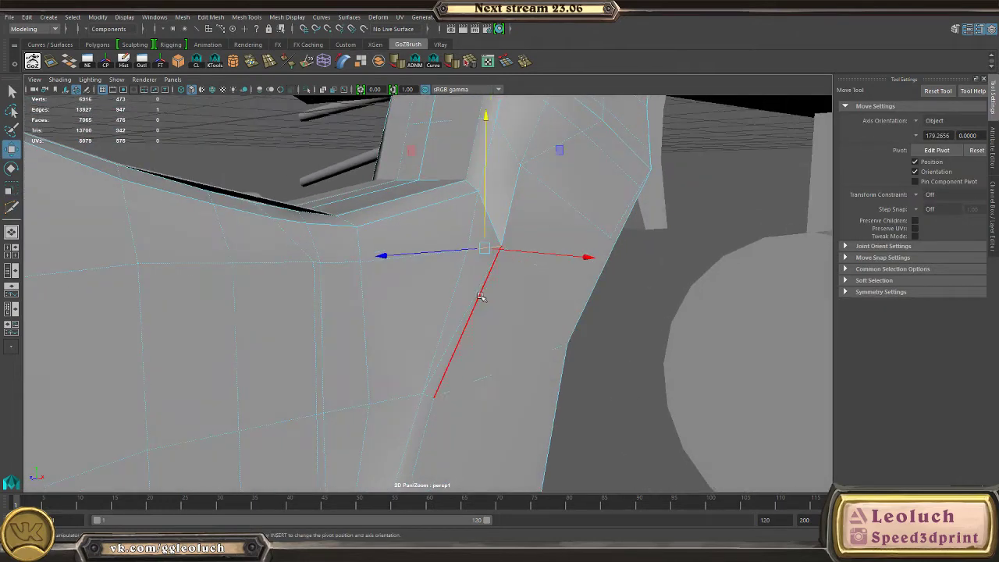
{"action": "left_click_drag", "start_coordinate": [509, 302], "coordinate": [463, 292], "text": "alt"}
{"action": "left_click_drag", "start_coordinate": [535, 196], "coordinate": [523, 186], "text": "alt"}
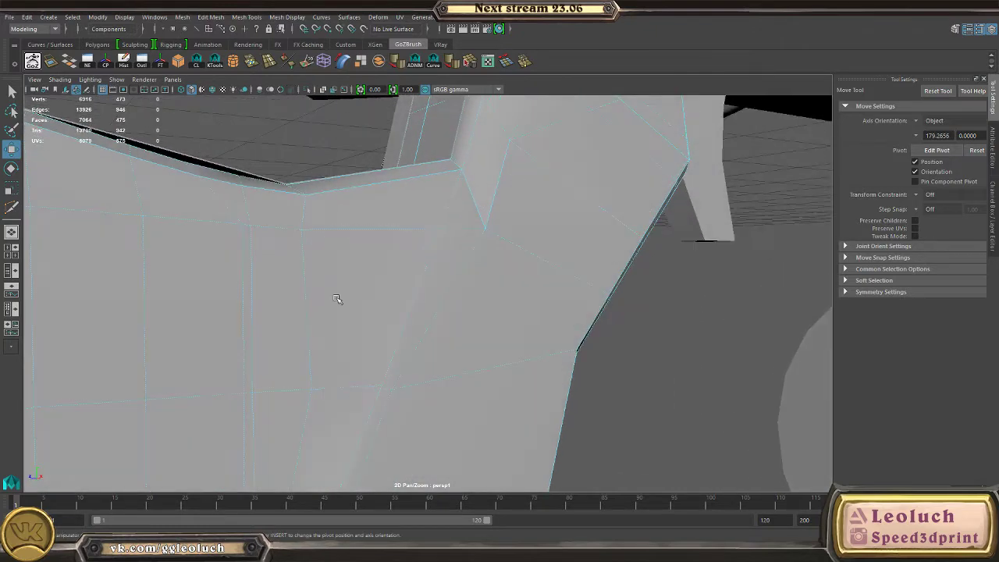
{"action": "mouse_move", "coordinate": [451, 283]}
{"action": "left_mouse_down", "text": "alt"}
{"action": "mouse_move", "coordinate": [426, 273]}
{"action": "mouse_move", "coordinate": [476, 312]}
{"action": "mouse_move", "coordinate": [466, 287]}
{"action": "mouse_move", "coordinate": [454, 289]}
{"action": "mouse_move", "coordinate": [416, 253]}
{"action": "mouse_move", "coordinate": [460, 288]}
{"action": "left_mouse_up", "text": "alt"}
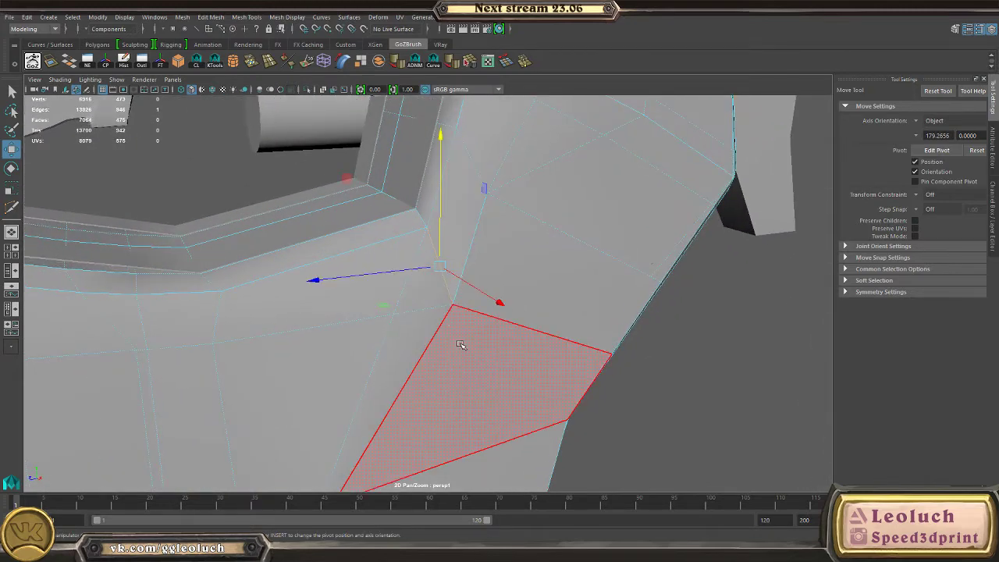
{"action": "left_click_drag", "start_coordinate": [457, 329], "coordinate": [431, 211], "text": "alt"}
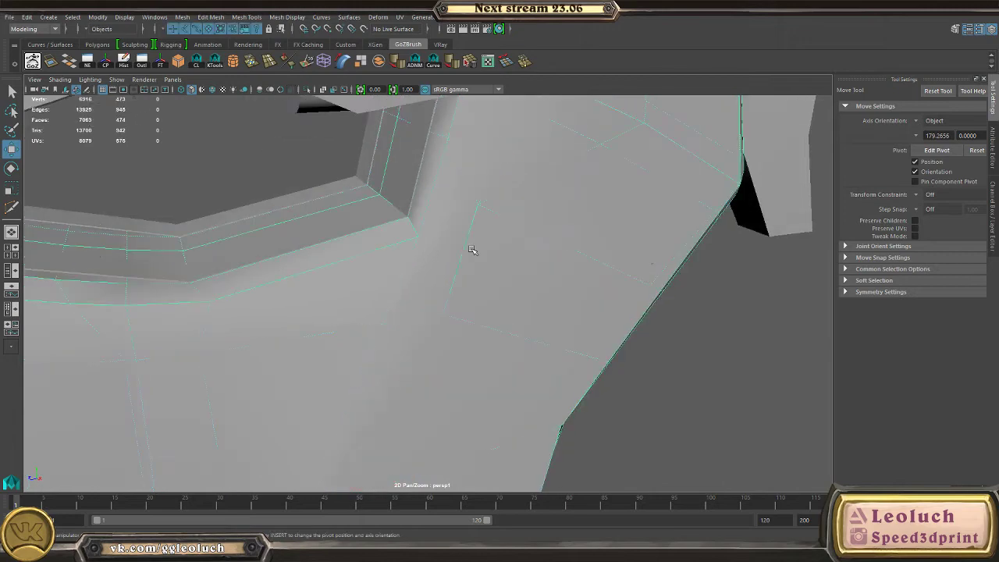
- Try cutting an edge line from the grip's upper rear corner across its side and around its front face
{"action": "right_click_drag", "start_coordinate": [471, 248], "coordinate": [419, 243], "text": "shift"}
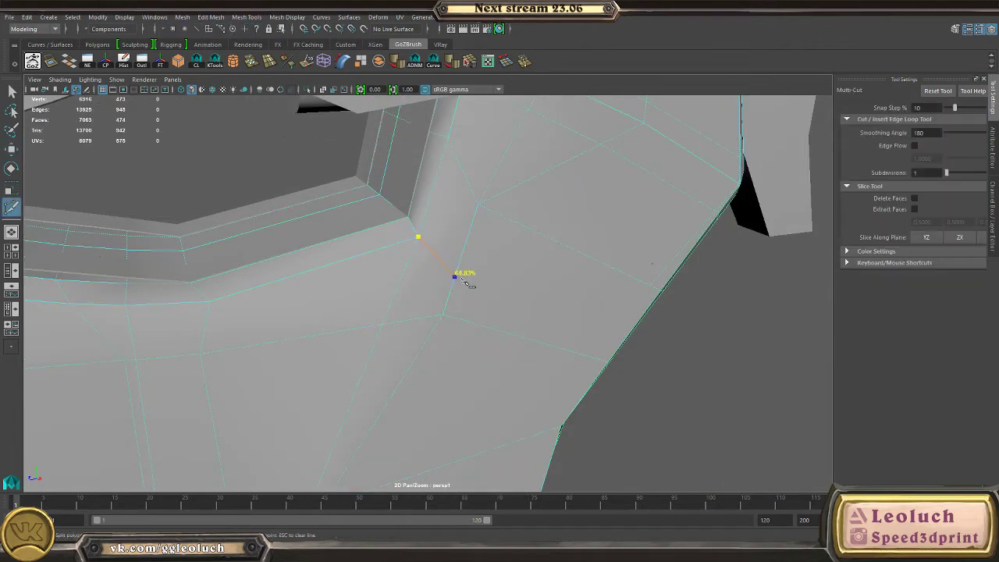
{"action": "left_click_drag", "start_coordinate": [464, 277], "coordinate": [478, 331], "text": "alt"}
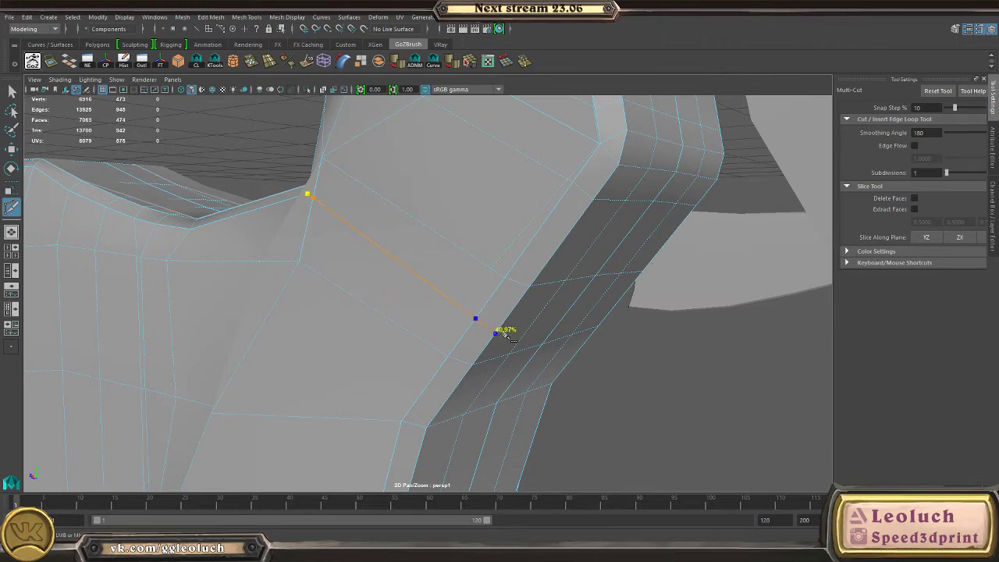
{"action": "left_click_drag", "start_coordinate": [524, 335], "coordinate": [454, 257], "text": "alt"}
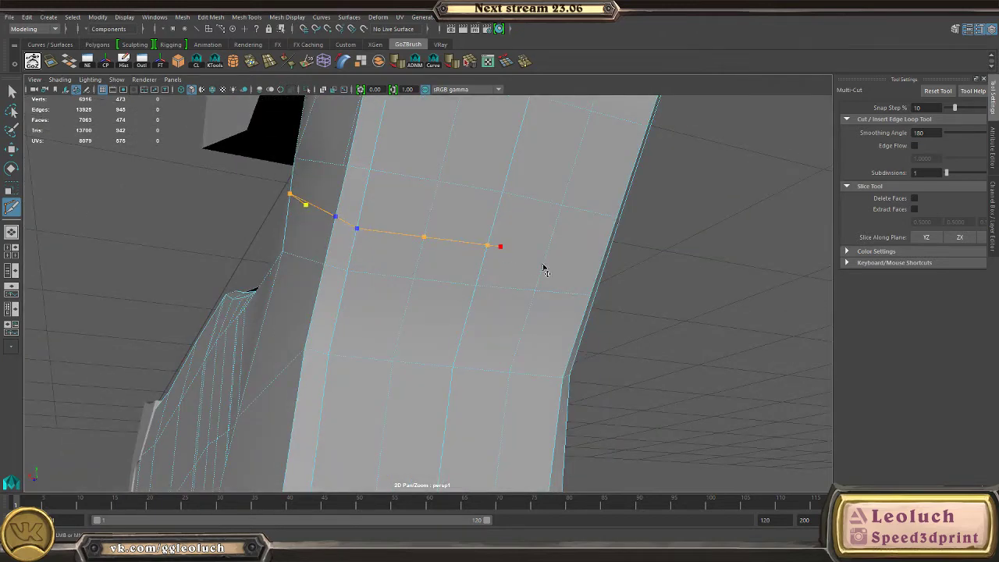
{"action": "key", "text": "w"}
- Preview the stock smoothed and examine the recut area where the grip joins it
{"action": "left_click_drag", "start_coordinate": [394, 278], "coordinate": [495, 241], "text": "alt"}
{"action": "left_click_drag", "start_coordinate": [450, 211], "coordinate": [554, 245], "text": "alt"}
{"action": "left_click", "coordinate": [628, 326]}
{"action": "left_click_drag", "start_coordinate": [629, 326], "coordinate": [501, 290], "text": "alt"}
{"action": "left_click", "coordinate": [498, 287]}
{"action": "key", "text": "1"}
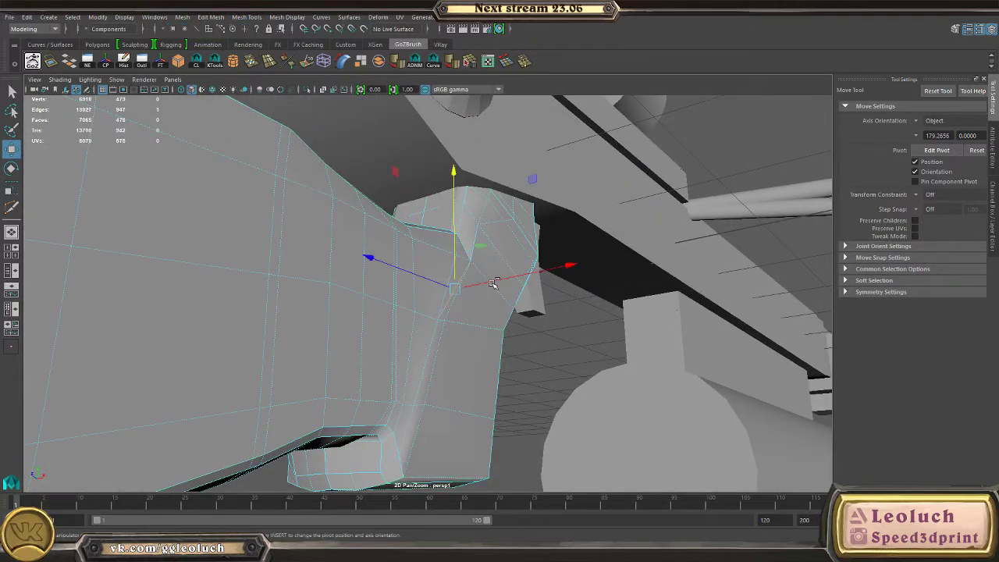
{"action": "key", "text": "3"}
{"action": "right_click_drag", "start_coordinate": [471, 262], "coordinate": [518, 231]}
{"action": "left_click", "coordinate": [546, 370]}
{"action": "left_click_drag", "start_coordinate": [546, 369], "coordinate": [459, 344], "text": "alt"}
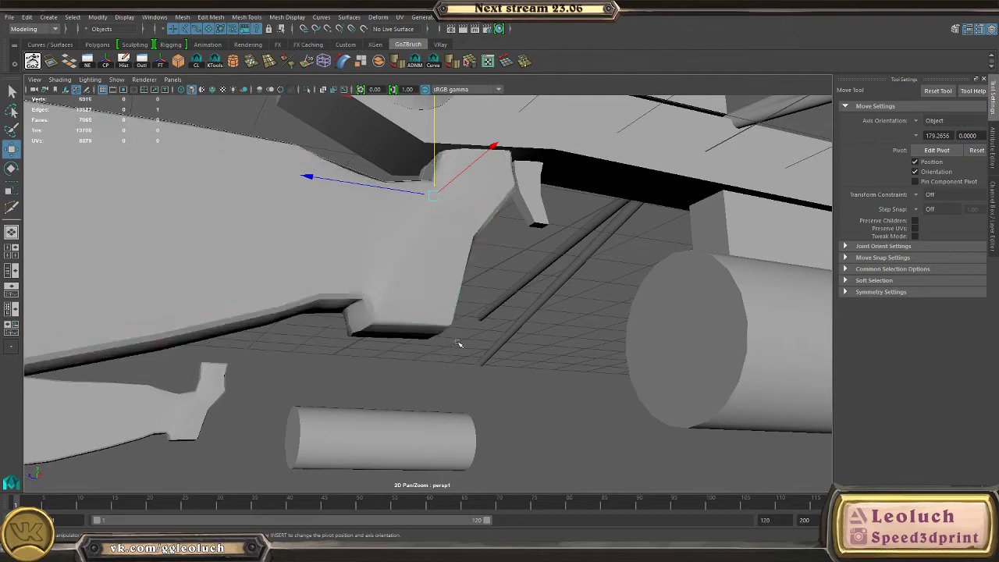
- Compare the stock's unsmoothed and smoothed shapes around the lower end of the grip
{"action": "key", "text": "3"}
{"action": "key", "text": "1"}
{"action": "left_click", "coordinate": [412, 375]}
{"action": "left_click_drag", "start_coordinate": [411, 375], "coordinate": [413, 388], "text": "alt"}
{"action": "right_click_drag", "start_coordinate": [413, 388], "coordinate": [364, 352], "text": "alt"}
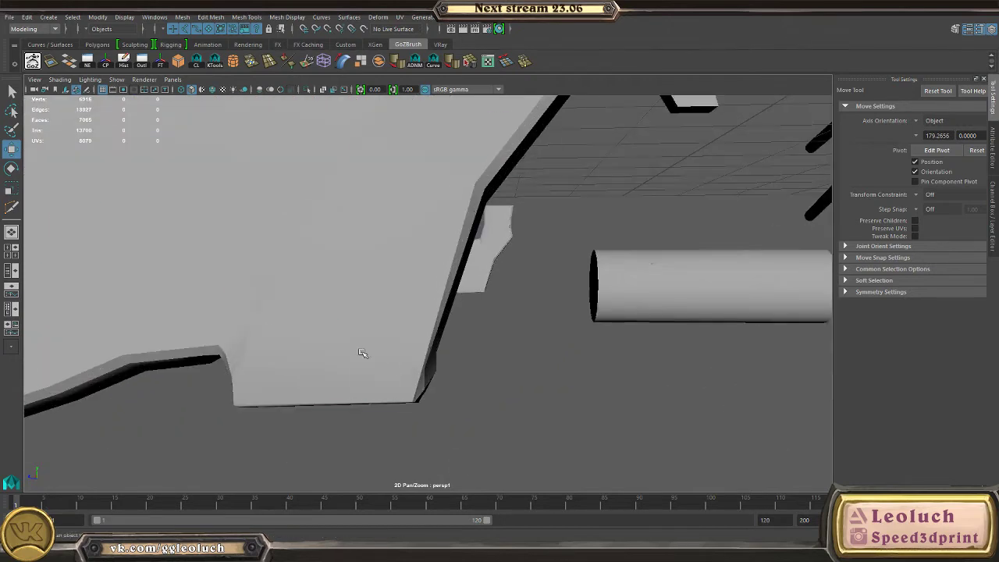
{"action": "left_click", "coordinate": [363, 352]}
{"action": "left_click_drag", "start_coordinate": [364, 352], "coordinate": [434, 356], "text": "alt"}
{"action": "right_click_drag", "start_coordinate": [434, 355], "coordinate": [511, 363], "text": "alt"}
{"action": "left_click_drag", "start_coordinate": [511, 362], "coordinate": [617, 361], "text": "alt"}
{"action": "right_click_drag", "start_coordinate": [617, 361], "coordinate": [424, 330], "text": "alt"}
{"action": "key", "text": "3"}
{"action": "left_click", "coordinate": [448, 355]}
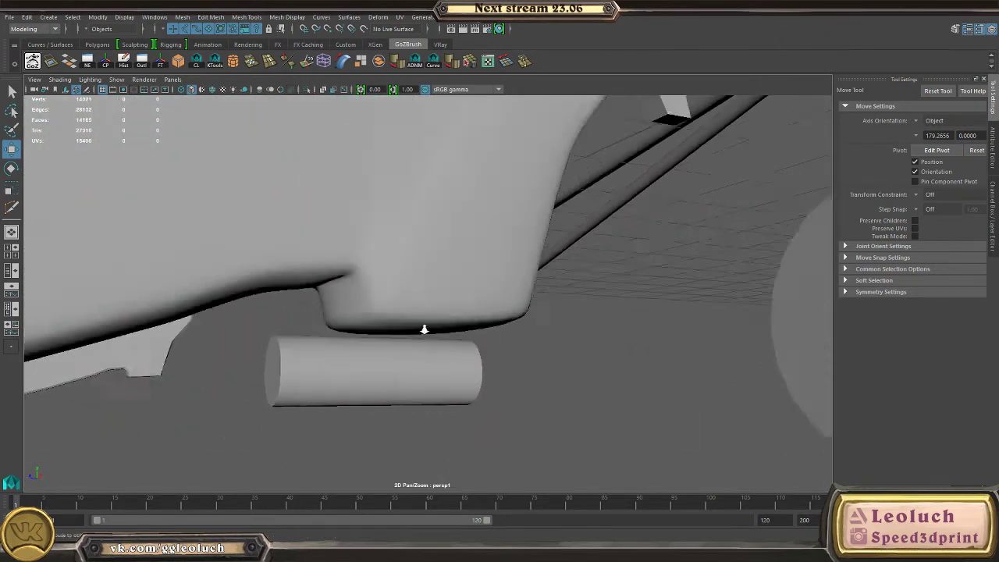
- View the smoothed grip from below, and undo the recent edge cuts and deletions on the stock
{"action": "left_click_drag", "start_coordinate": [424, 330], "coordinate": [403, 318], "text": "alt"}
{"action": "right_click_drag", "start_coordinate": [402, 318], "coordinate": [387, 309], "text": "alt"}
{"action": "left_click_drag", "start_coordinate": [388, 309], "coordinate": [403, 291], "text": "alt"}
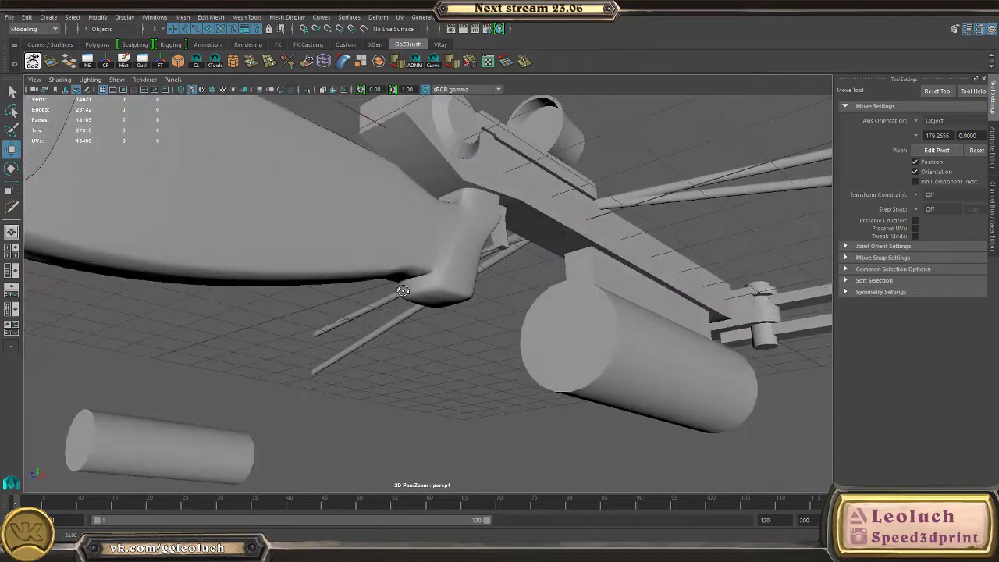
{"action": "right_click_drag", "start_coordinate": [427, 241], "coordinate": [440, 245], "text": "alt"}
{"action": "left_click", "coordinate": [470, 258]}
{"action": "left_click", "coordinate": [498, 302]}
{"action": "key", "text": "ctrl+z"}
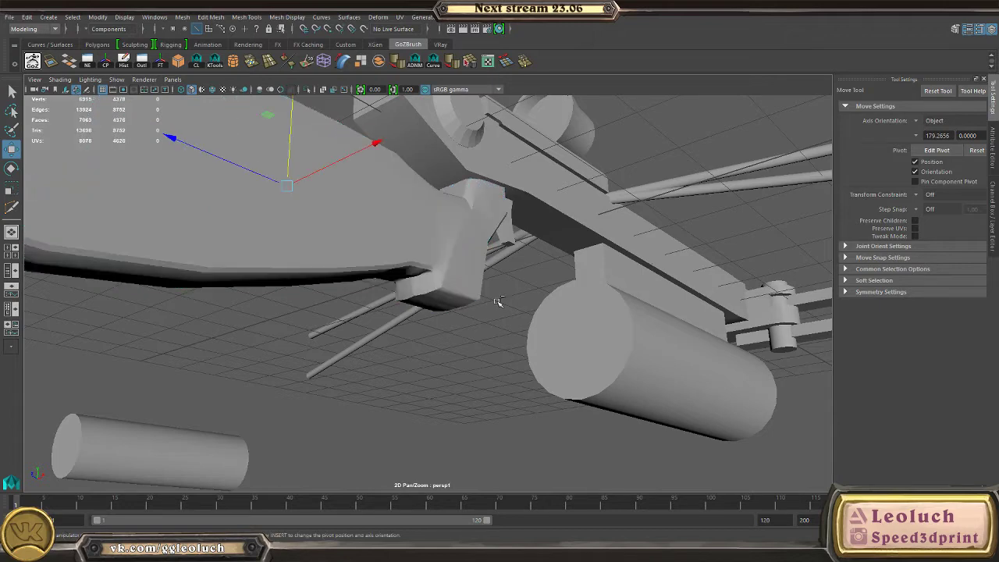
- Examine the assembled stock and butt plate from the side and below, including the front of the grip
{"action": "right_click_drag", "start_coordinate": [438, 274], "coordinate": [270, 294], "text": "alt"}
{"action": "left_click_drag", "start_coordinate": [270, 294], "coordinate": [244, 317], "text": "alt"}
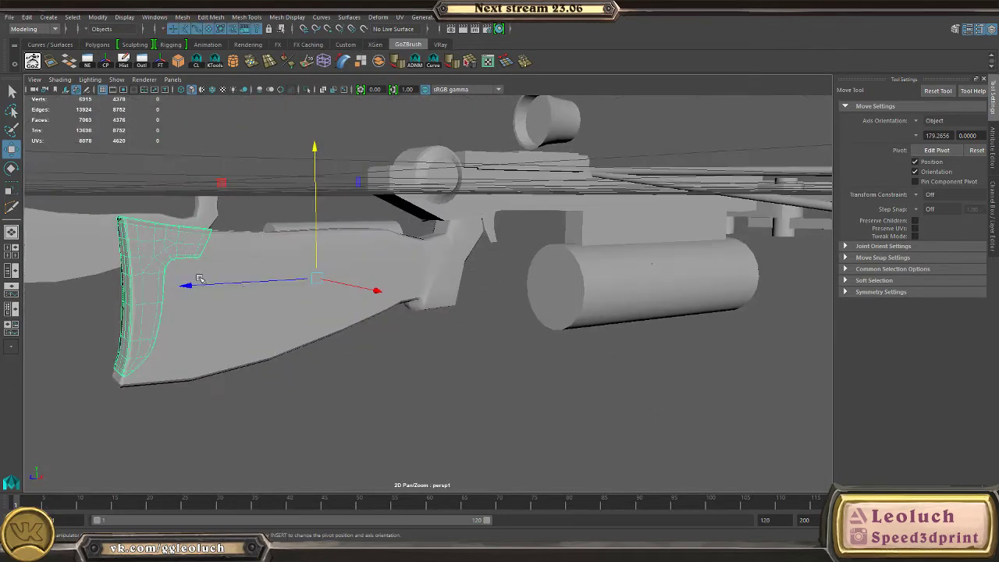
{"action": "left_click", "coordinate": [434, 358]}
{"action": "left_click_drag", "start_coordinate": [460, 363], "coordinate": [519, 346], "text": "alt"}
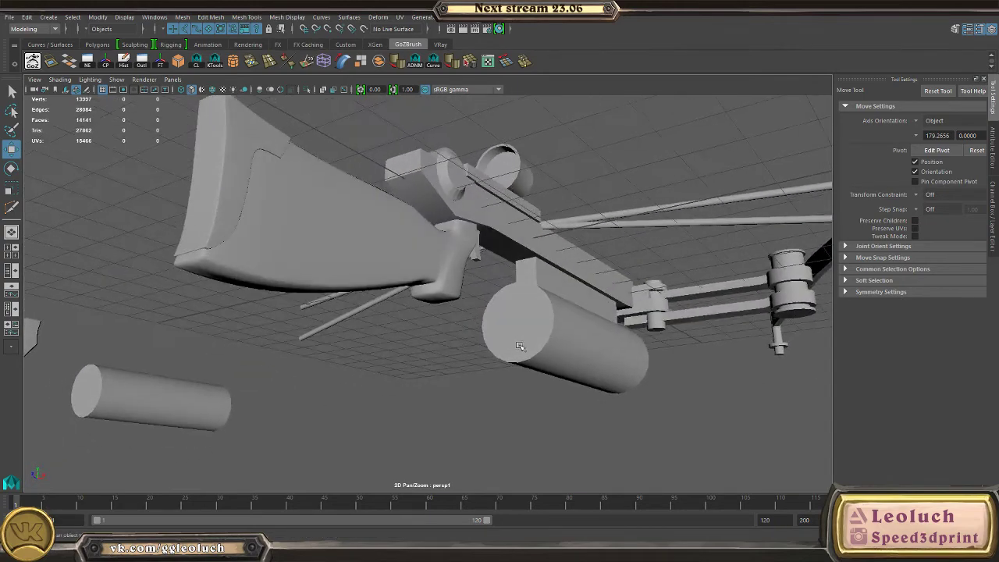
{"action": "left_click_drag", "start_coordinate": [435, 254], "coordinate": [294, 263], "text": "alt"}
{"action": "right_click_drag", "start_coordinate": [358, 312], "coordinate": [480, 371], "text": "alt"}
{"action": "left_click_drag", "start_coordinate": [452, 316], "coordinate": [461, 287], "text": "alt"}
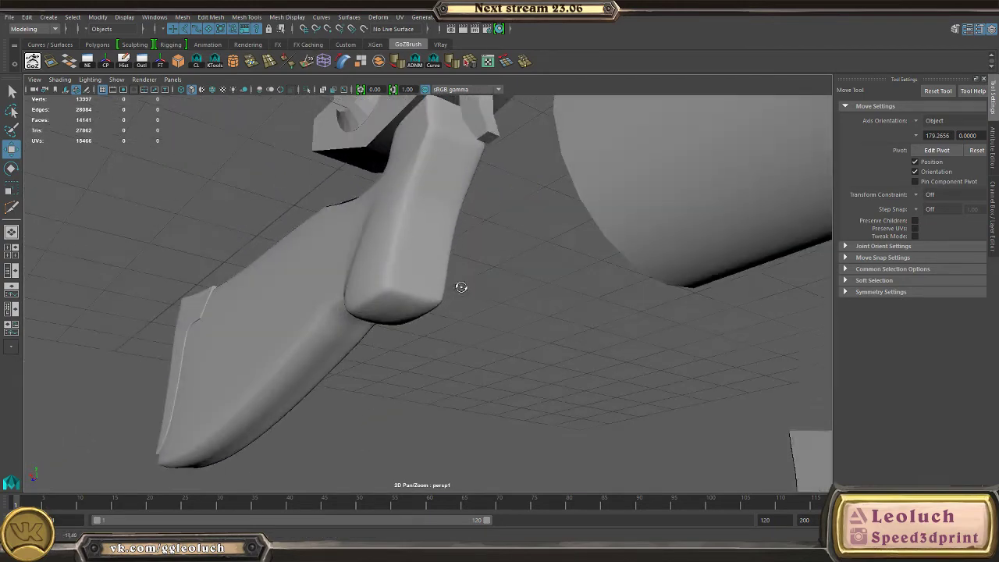
{"action": "left_click_drag", "start_coordinate": [380, 271], "coordinate": [423, 199], "text": "alt"}
- Show the stock unsmoothed and try selecting whole edge loops around the grip's lower rim and front
{"action": "left_click", "coordinate": [419, 293]}
{"action": "key", "text": "1"}
{"action": "scroll", "coordinate": [424, 199], "scroll_direction": "down", "scroll_amount": 2}
{"action": "right_click_drag", "start_coordinate": [401, 167], "coordinate": [401, 110]}
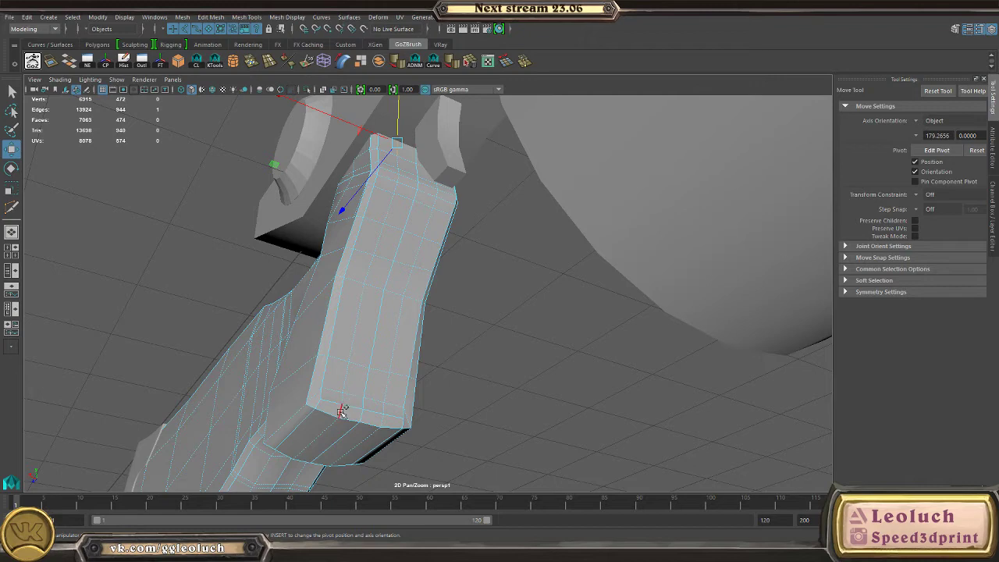
{"action": "left_click_drag", "start_coordinate": [444, 174], "coordinate": [390, 293], "text": "alt"}
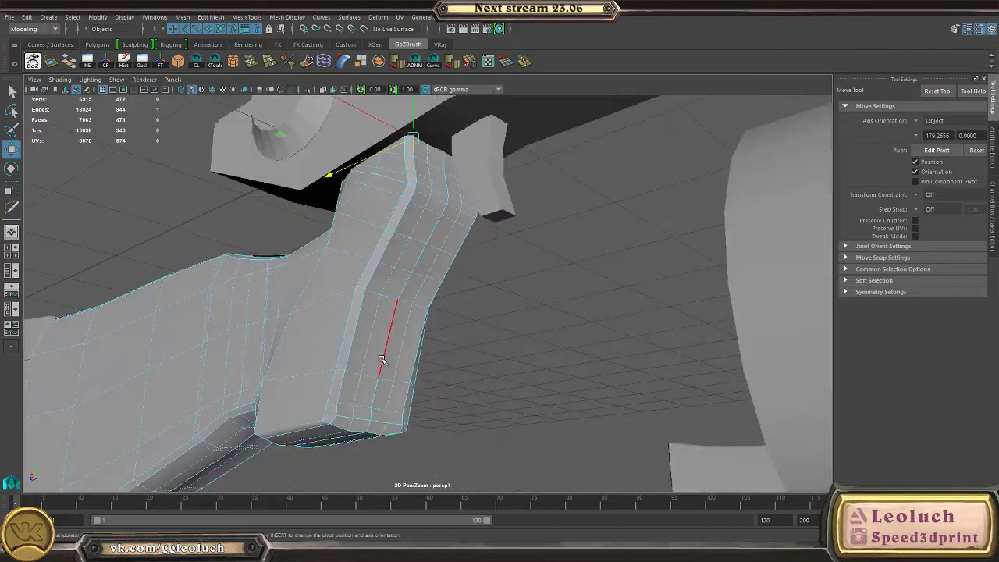
{"action": "double_click", "coordinate": [333, 420], "text": "shift"}
{"action": "mouse_move", "coordinate": [333, 419]}
{"action": "left_mouse_down", "text": "alt"}
{"action": "mouse_move", "coordinate": [416, 374]}
{"action": "mouse_move", "coordinate": [335, 420]}
{"action": "left_mouse_up", "text": "alt"}
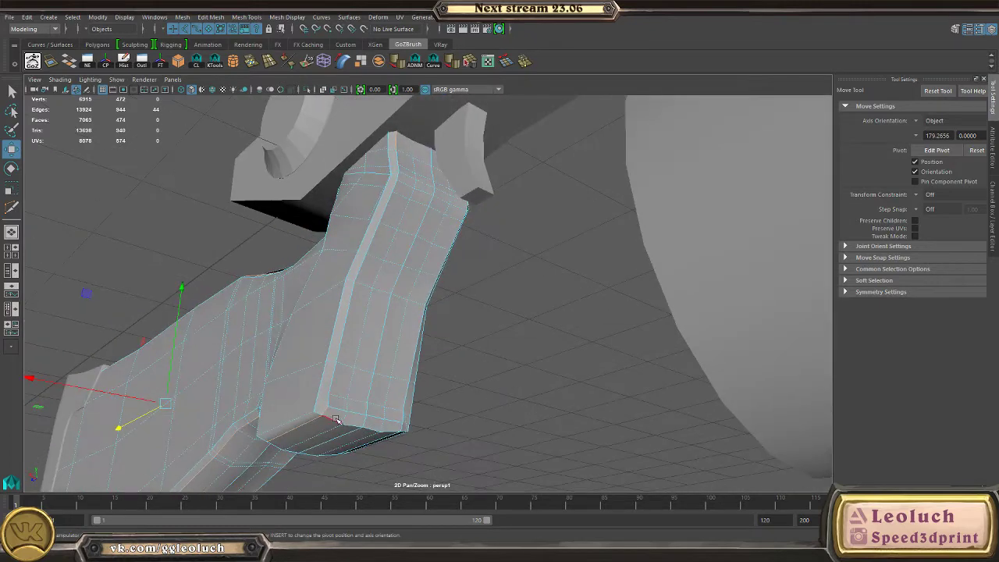
{"action": "left_click_drag", "start_coordinate": [338, 382], "coordinate": [373, 244], "text": "alt"}
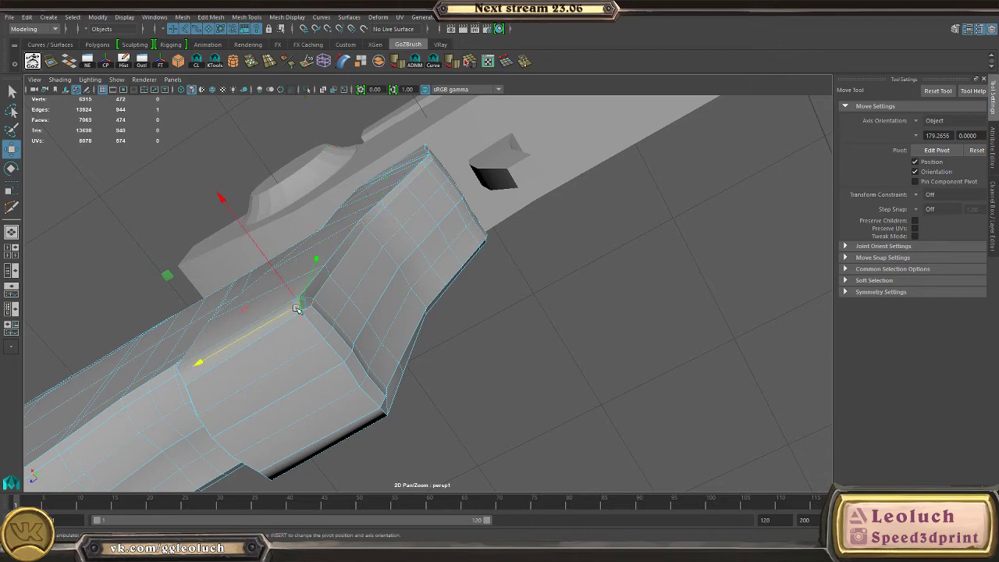
{"action": "left_click_drag", "start_coordinate": [297, 308], "coordinate": [431, 224], "text": "alt"}
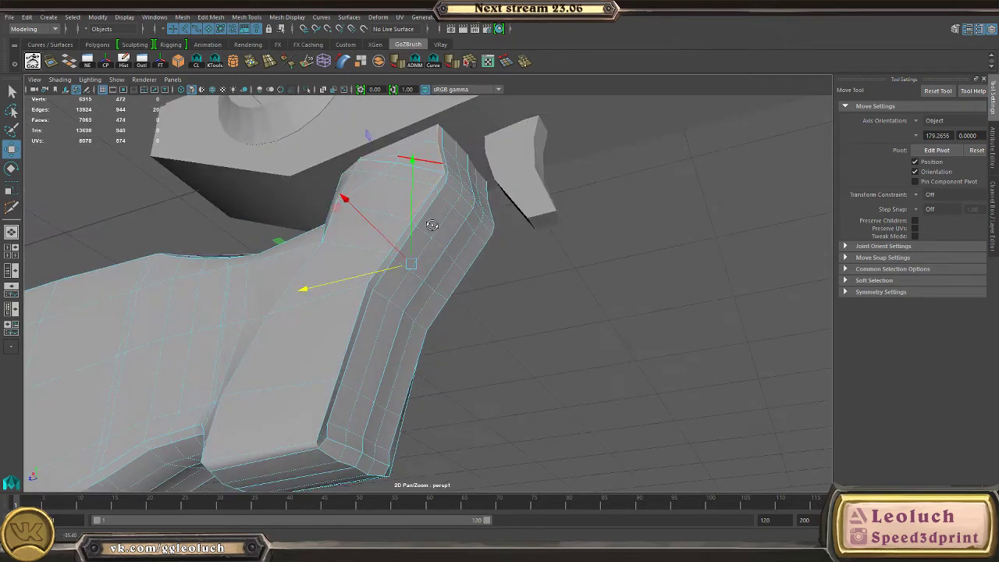
- Select the lower edges one by one along the border between the grip's side and front faces
{"action": "scroll", "coordinate": [424, 267], "scroll_direction": "up", "scroll_amount": 1}
{"action": "middle_click_drag", "start_coordinate": [416, 281], "coordinate": [432, 248], "text": "alt"}
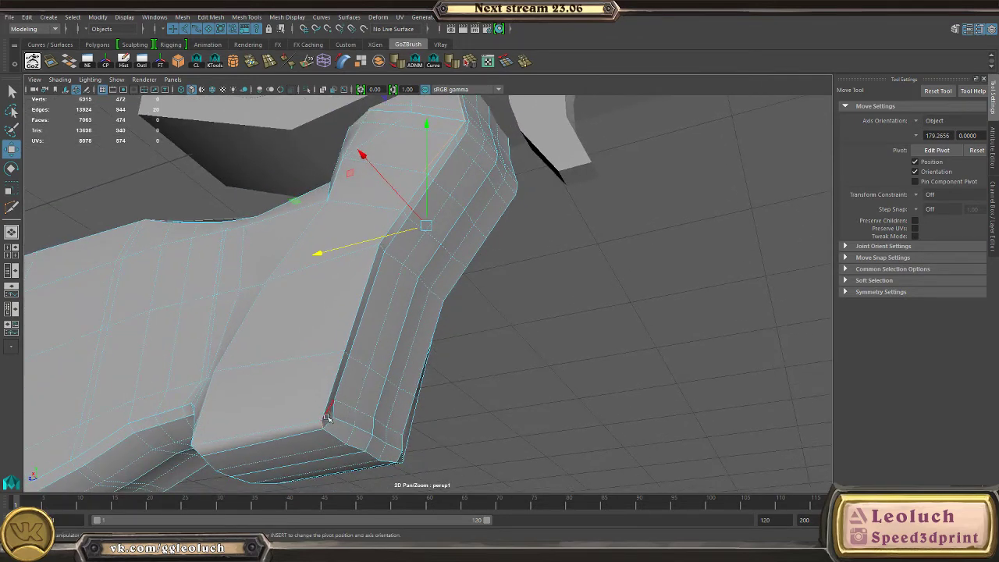
{"action": "left_click", "coordinate": [336, 392], "text": "shift"}
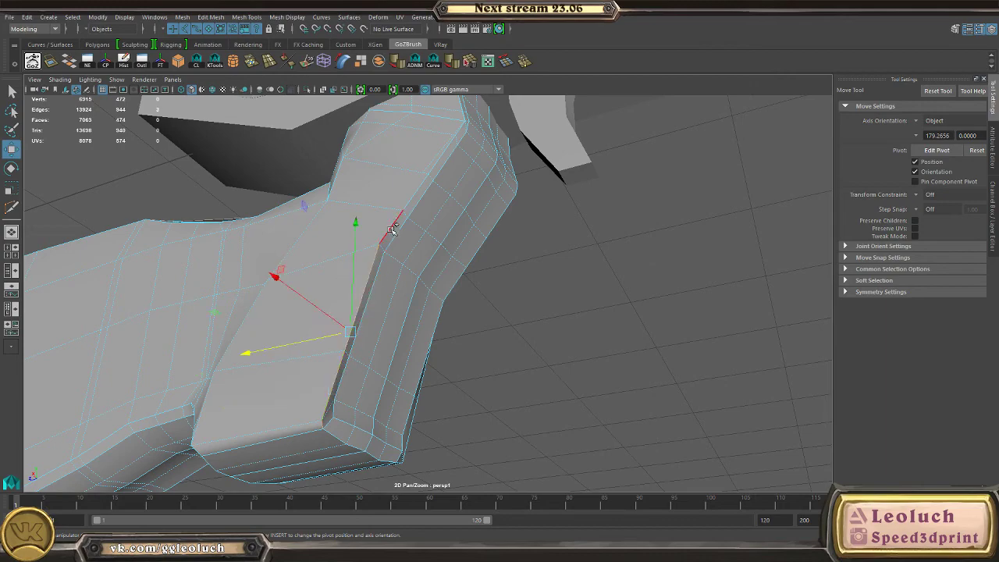
{"action": "left_click", "coordinate": [391, 229], "text": "shift"}
{"action": "middle_click_drag", "start_coordinate": [393, 231], "coordinate": [437, 338], "text": "alt"}
{"action": "left_click_drag", "start_coordinate": [437, 338], "coordinate": [430, 297], "text": "alt"}
{"action": "right_click_drag", "start_coordinate": [430, 297], "coordinate": [533, 375], "text": "alt"}
{"action": "left_click_drag", "start_coordinate": [533, 375], "coordinate": [371, 312], "text": "alt"}
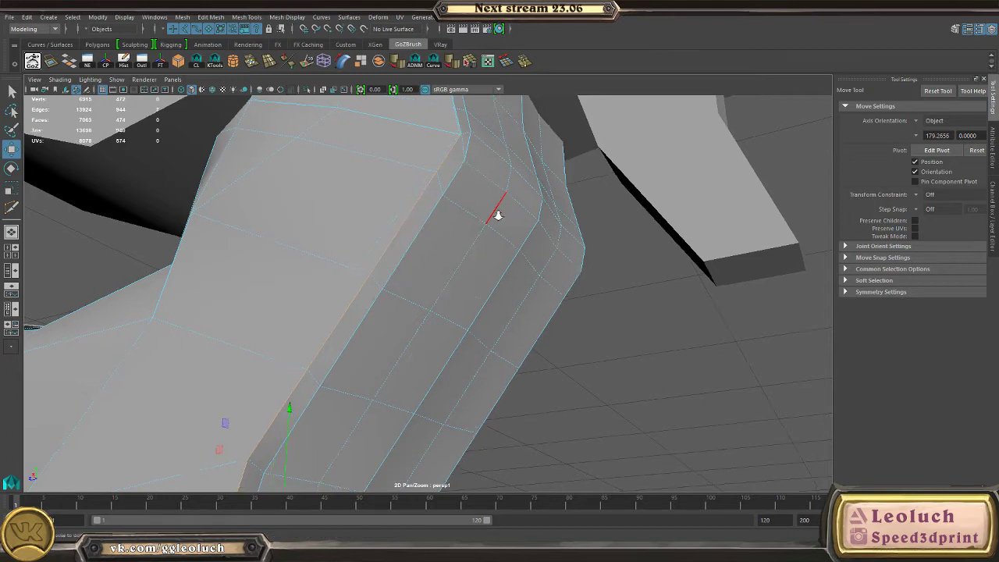
- Extend the edge selection up the grip's front border, past the bend towards its upper end
{"action": "left_click_drag", "start_coordinate": [498, 215], "coordinate": [464, 219], "text": "alt"}
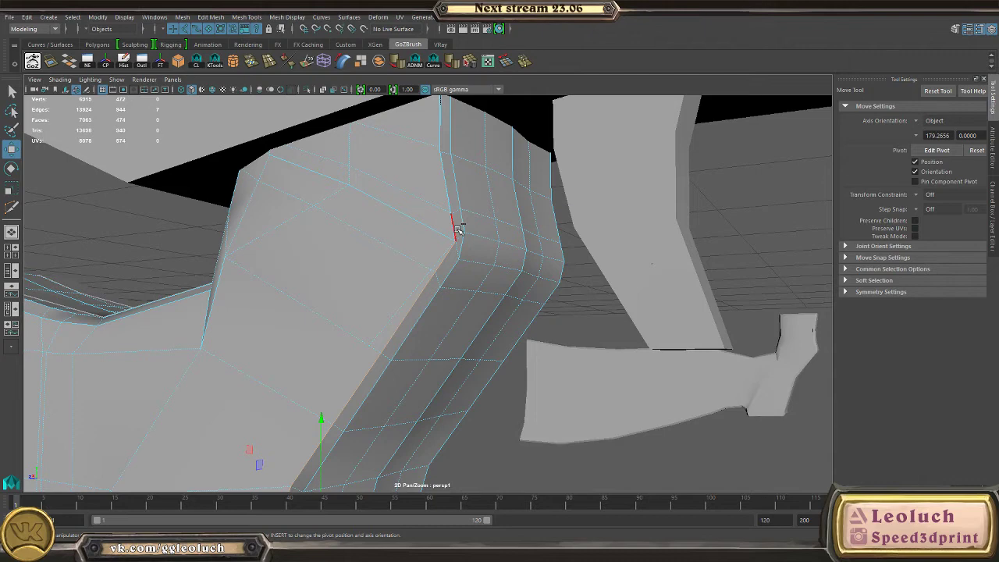
{"action": "left_click", "coordinate": [457, 230], "text": "shift"}
{"action": "right_click_drag", "start_coordinate": [458, 231], "coordinate": [535, 386], "text": "alt"}
{"action": "left_click_drag", "start_coordinate": [504, 362], "coordinate": [503, 393], "text": "alt"}
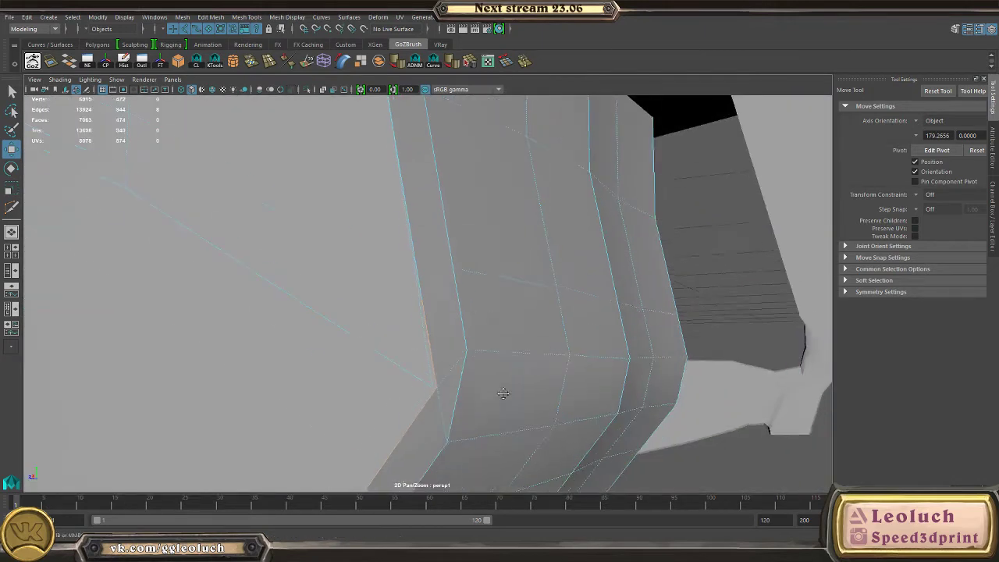
{"action": "middle_click_drag", "start_coordinate": [503, 393], "coordinate": [503, 427], "text": "alt"}
{"action": "left_click", "coordinate": [419, 288], "text": "shift"}
{"action": "middle_click_drag", "start_coordinate": [455, 309], "coordinate": [460, 426], "text": "alt"}
{"action": "right_click_drag", "start_coordinate": [414, 241], "coordinate": [294, 240], "text": "alt"}
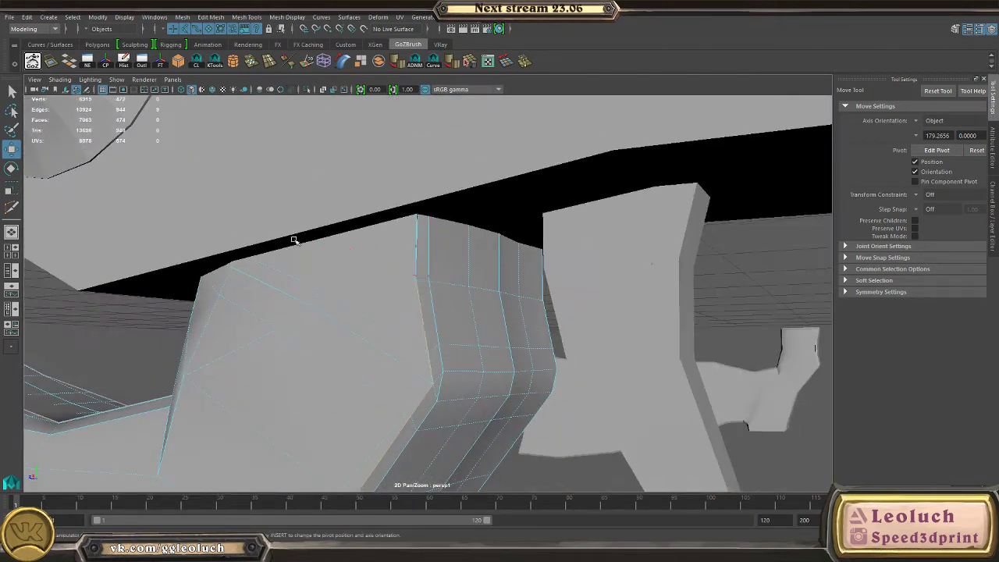
- Preview the stock smoothed and examine the grip's upper front corner beside the trigger
{"action": "right_click_drag", "start_coordinate": [378, 267], "coordinate": [381, 253]}
{"action": "left_click", "coordinate": [379, 252]}
{"action": "key", "text": "3"}
{"action": "left_click_drag", "start_coordinate": [379, 255], "coordinate": [449, 359], "text": "alt"}
{"action": "left_click", "coordinate": [593, 416]}
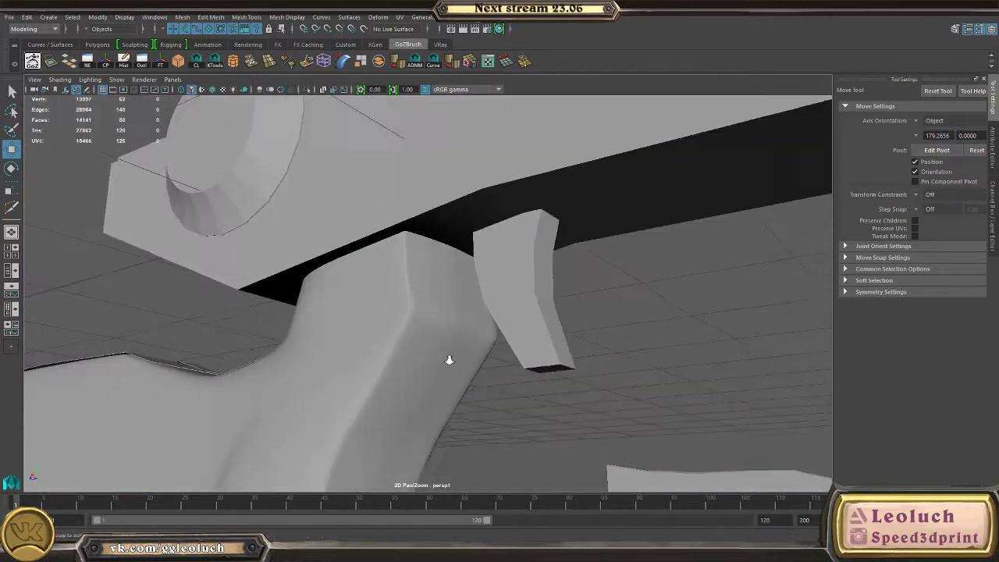
- Show the stock unsmoothed again and isolate it from the rest of the crossbow
{"action": "left_click", "coordinate": [468, 396]}
{"action": "key", "text": "1"}
{"action": "right_click_drag", "start_coordinate": [449, 360], "coordinate": [608, 428], "text": "alt"}
{"action": "middle_click_drag", "start_coordinate": [461, 328], "coordinate": [497, 395], "text": "alt"}
{"action": "right_click_drag", "start_coordinate": [497, 394], "coordinate": [546, 398], "text": "alt"}
{"action": "middle_click_drag", "start_coordinate": [515, 352], "coordinate": [489, 368], "text": "alt"}
{"action": "right_click", "coordinate": [477, 350]}
{"action": "right_click_drag", "start_coordinate": [443, 258], "coordinate": [515, 248]}
{"action": "left_click_drag", "start_coordinate": [518, 312], "coordinate": [455, 341], "text": "alt"}
{"action": "key", "text": "ctrl+1"}
- Shift the upper vertex of the grip's side border lengthwise to even out its spacing from the front face
{"action": "right_click_drag", "start_coordinate": [455, 341], "coordinate": [367, 335], "text": "alt"}
{"action": "left_click_drag", "start_coordinate": [367, 335], "coordinate": [348, 235], "text": "alt"}
{"action": "right_click_drag", "start_coordinate": [359, 243], "coordinate": [295, 220]}
{"action": "left_click_drag", "start_coordinate": [422, 258], "coordinate": [475, 292], "text": "alt"}
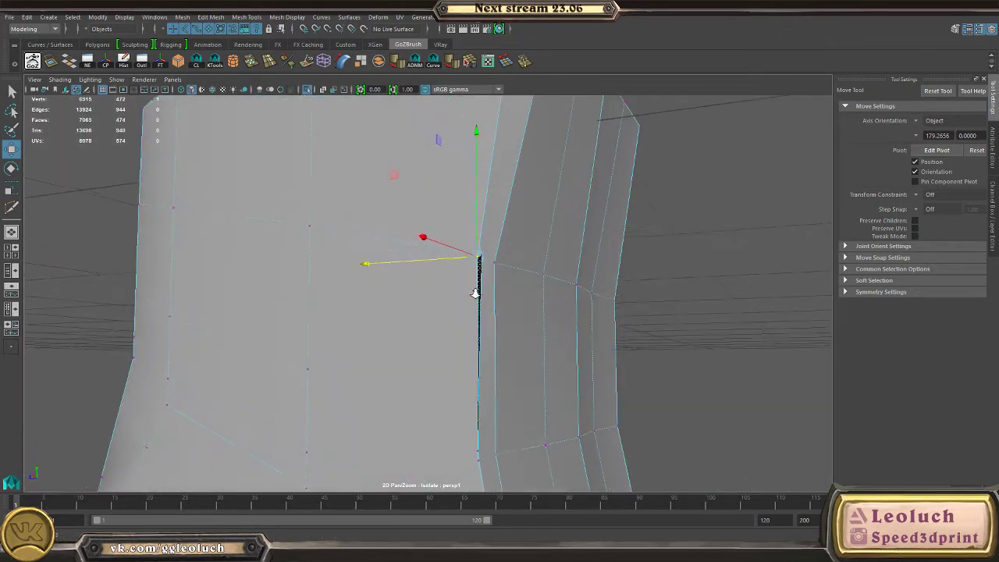
{"action": "right_click_drag", "start_coordinate": [476, 292], "coordinate": [497, 248], "text": "alt"}
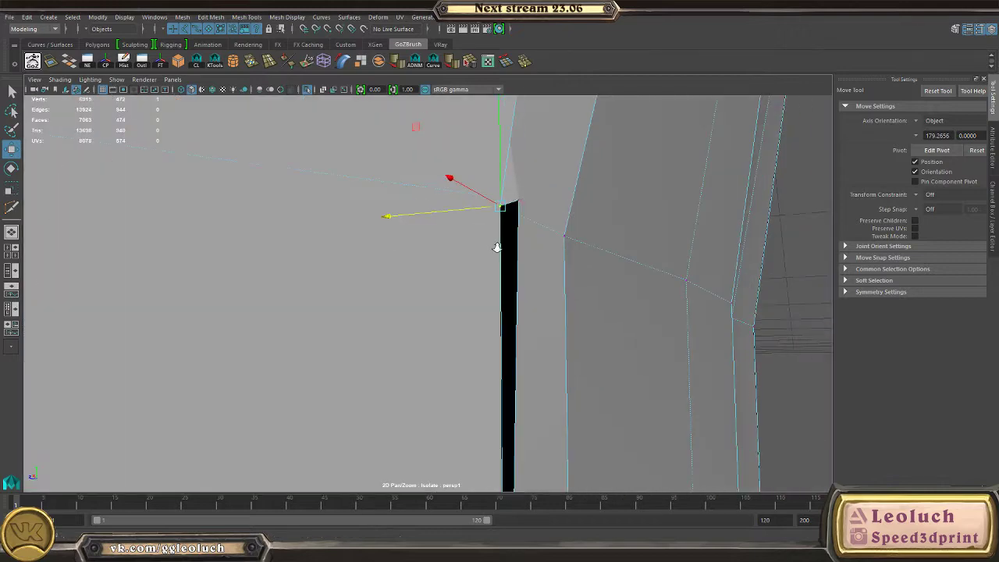
{"action": "left_click_drag", "start_coordinate": [529, 224], "coordinate": [573, 276], "text": "alt"}
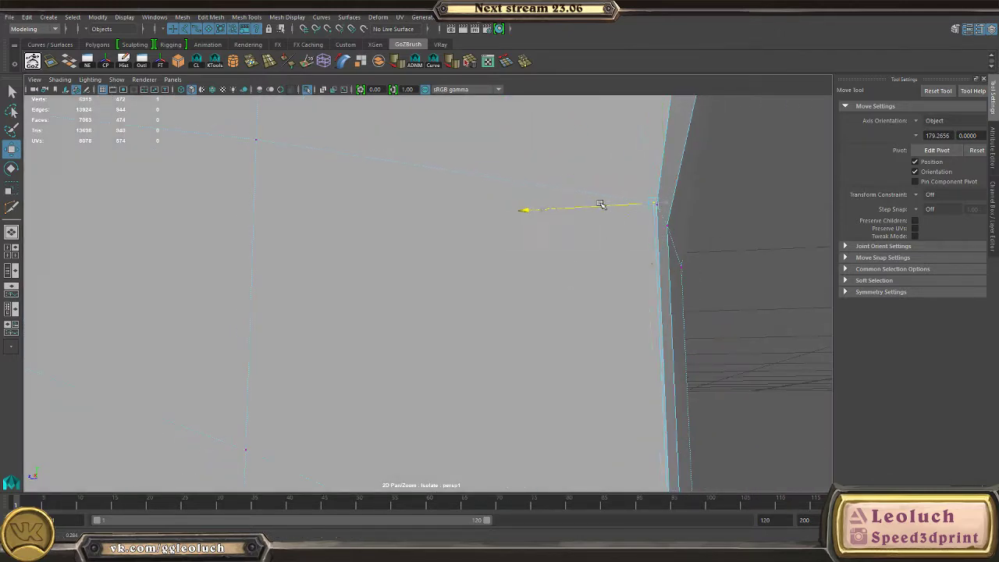
{"action": "right_click_drag", "start_coordinate": [575, 203], "coordinate": [408, 210], "text": "alt"}
{"action": "left_click_drag", "start_coordinate": [408, 210], "coordinate": [470, 346], "text": "alt"}
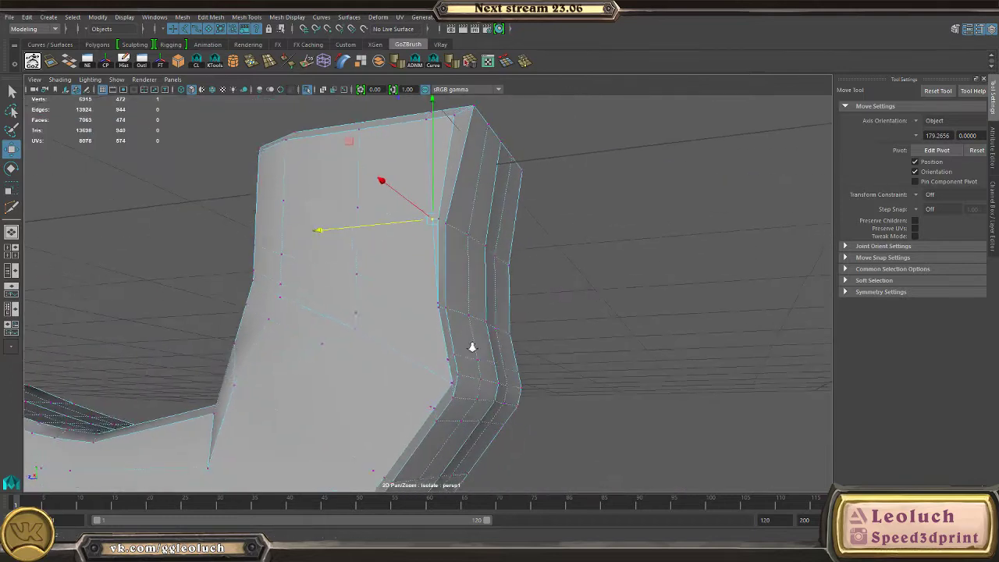
- Reposition the following side border vertices down to the grip's front bend so they run parallel to the front edge
{"action": "right_click_drag", "start_coordinate": [471, 346], "coordinate": [531, 375], "text": "alt"}
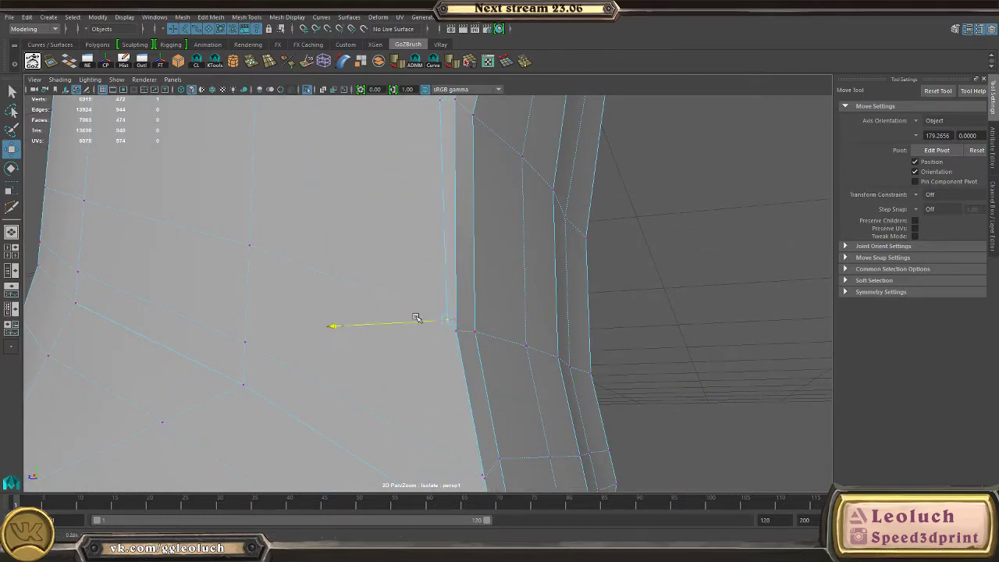
{"action": "middle_click_drag", "start_coordinate": [477, 351], "coordinate": [423, 305], "text": "alt"}
{"action": "right_click_drag", "start_coordinate": [424, 305], "coordinate": [406, 269], "text": "alt"}
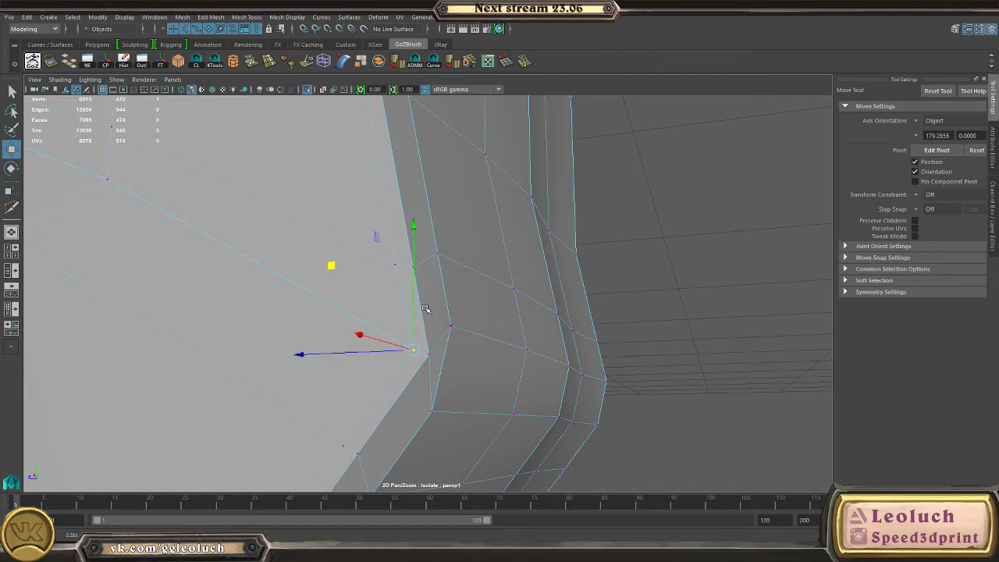
- Preview the stock smoothed and examine the grip's front border around the bend
{"action": "right_click_drag", "start_coordinate": [425, 309], "coordinate": [414, 226]}
{"action": "left_click", "coordinate": [457, 216]}
{"action": "key", "text": "3"}
{"action": "left_click", "coordinate": [585, 308]}
{"action": "left_click_drag", "start_coordinate": [585, 308], "coordinate": [456, 284], "text": "alt"}
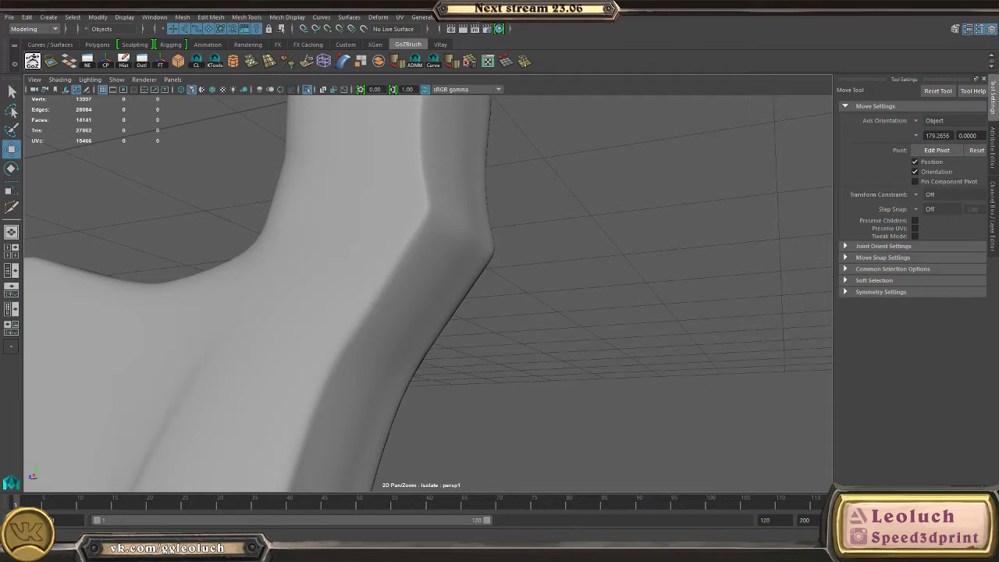
{"action": "left_click_drag", "start_coordinate": [296, 259], "coordinate": [307, 260], "text": "alt"}
{"action": "left_click", "coordinate": [477, 265]}
{"action": "left_click_drag", "start_coordinate": [498, 267], "coordinate": [513, 295], "text": "alt"}
- Show the stock unsmoothed and Multi-Cut a new edge line beside the grip's lower front border, continuing around across its bottom face
{"action": "key", "text": "1"}
{"action": "right_click_drag", "start_coordinate": [372, 330], "coordinate": [451, 256], "text": "alt"}
{"action": "right_click_drag", "start_coordinate": [421, 222], "coordinate": [399, 204], "text": "shift"}
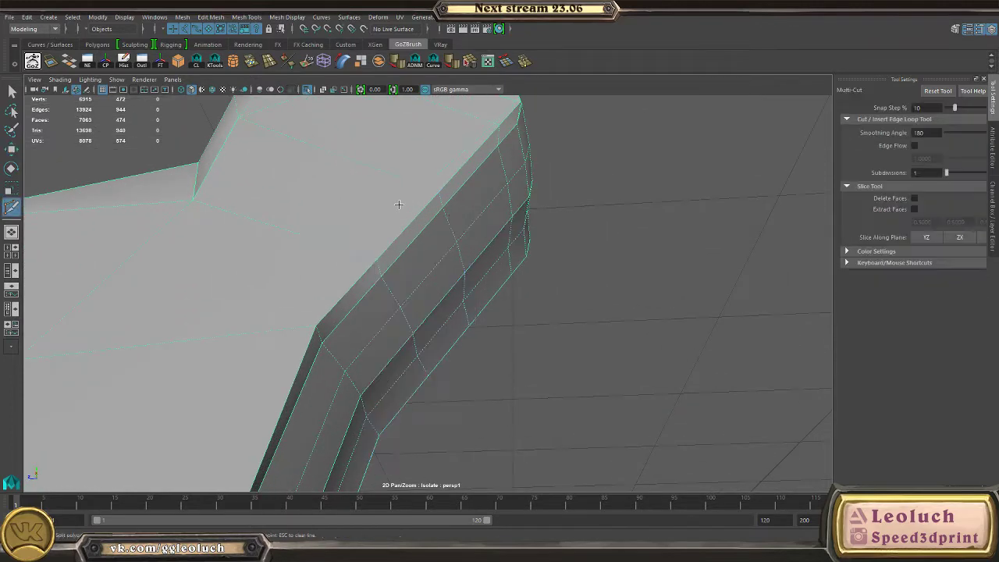
{"action": "left_click", "coordinate": [298, 329]}
{"action": "middle_click_drag", "start_coordinate": [358, 422], "coordinate": [481, 208], "text": "alt"}
{"action": "right_click_drag", "start_coordinate": [459, 255], "coordinate": [338, 341], "text": "alt"}
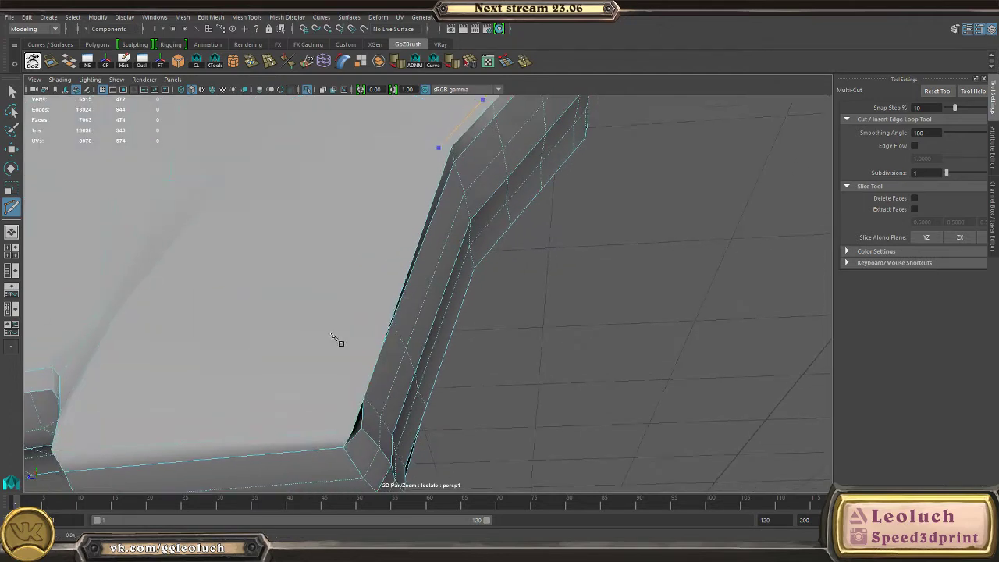
{"action": "left_click_drag", "start_coordinate": [339, 341], "coordinate": [314, 309], "text": "alt"}
{"action": "right_click_drag", "start_coordinate": [315, 309], "coordinate": [509, 392], "text": "alt"}
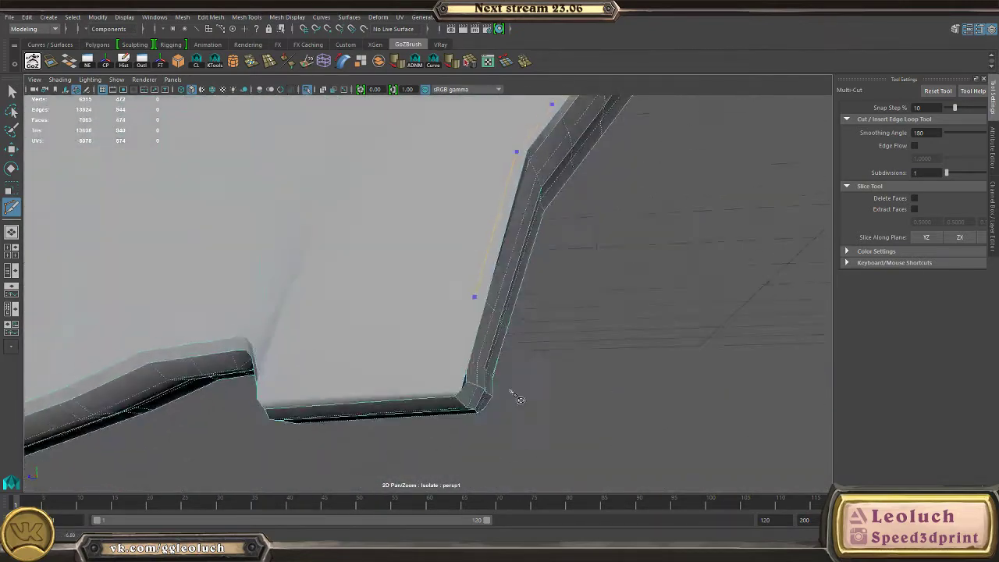
{"action": "left_click_drag", "start_coordinate": [509, 392], "coordinate": [318, 311], "text": "alt"}
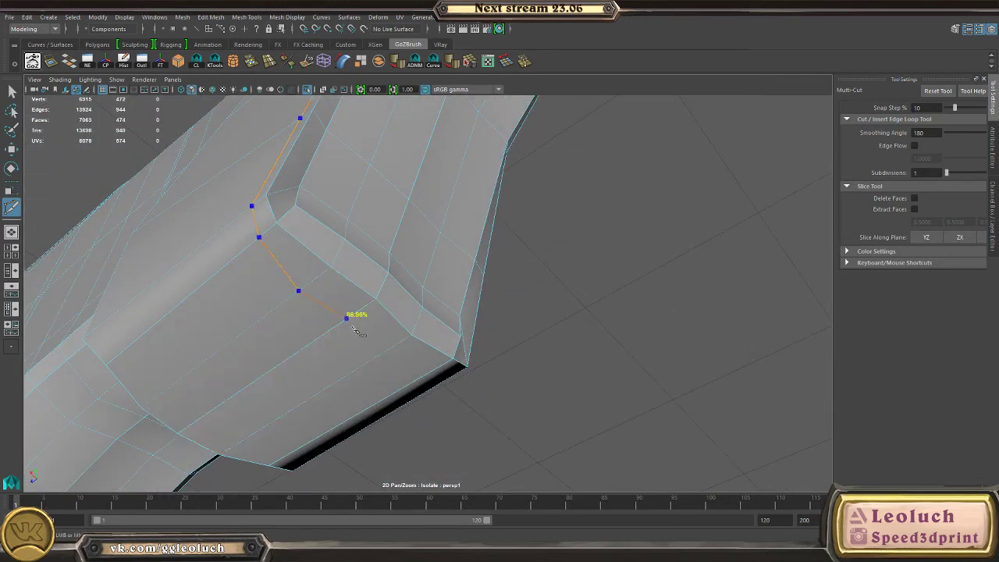
{"action": "left_click_drag", "start_coordinate": [490, 384], "coordinate": [373, 306], "text": "alt"}
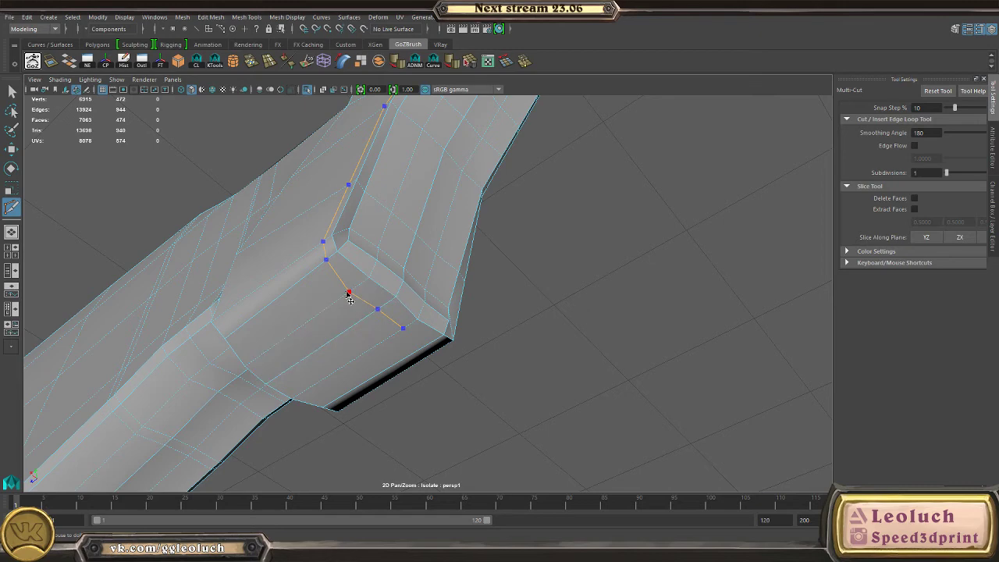
{"action": "right_click_drag", "start_coordinate": [349, 262], "coordinate": [414, 212]}
{"action": "key", "text": "w"}
- Preview the stock smoothed with the new cut and examine the grip's bottom front corner
{"action": "key", "text": "3"}
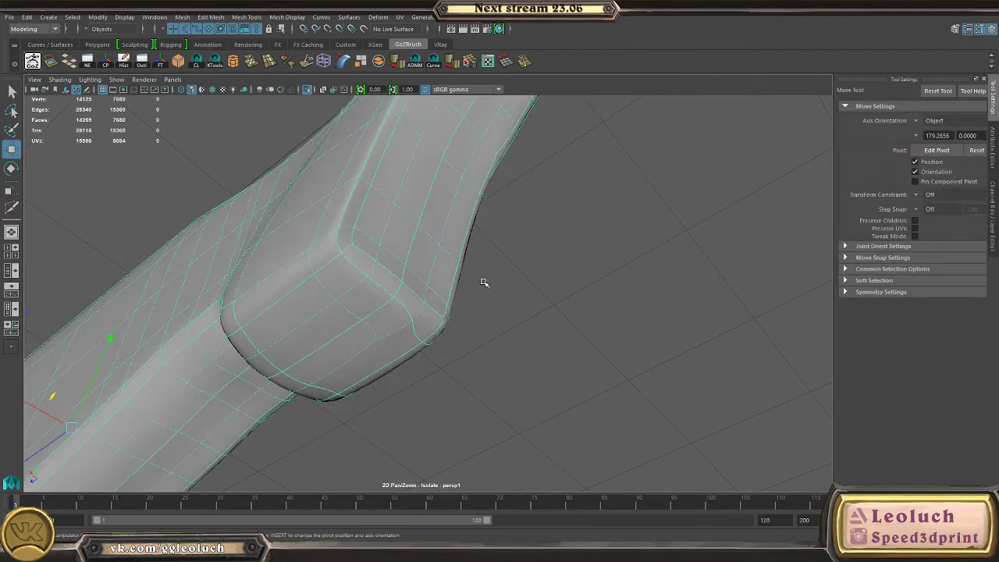
{"action": "left_click", "coordinate": [485, 284]}
{"action": "left_click_drag", "start_coordinate": [492, 286], "coordinate": [650, 310], "text": "alt"}
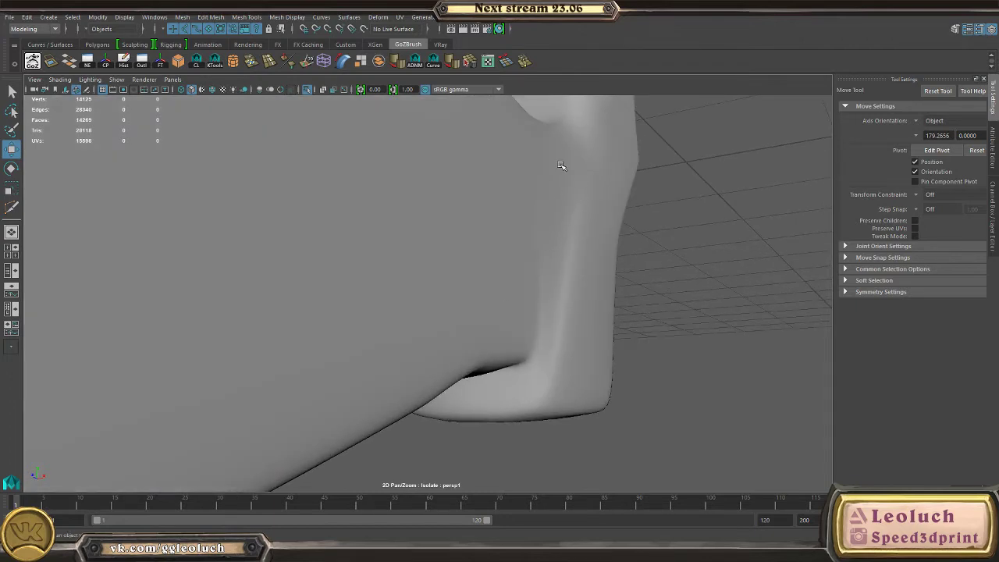
{"action": "left_click_drag", "start_coordinate": [596, 195], "coordinate": [475, 292], "text": "alt"}
- Show the stock unsmoothed and slide the short edge at the grip's bottom front corner lengthwise
{"action": "left_click", "coordinate": [609, 319]}
{"action": "key", "text": "1"}
{"action": "right_click_drag", "start_coordinate": [475, 292], "coordinate": [481, 250]}
{"action": "left_click_drag", "start_coordinate": [495, 216], "coordinate": [452, 160], "text": "alt"}
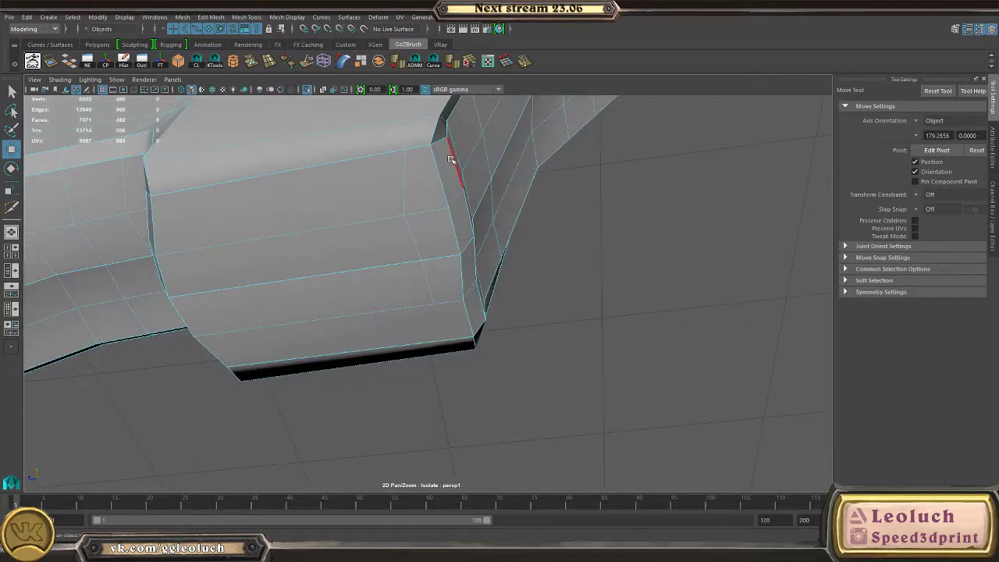
{"action": "middle_click_drag", "start_coordinate": [471, 162], "coordinate": [409, 374], "text": "alt"}
{"action": "left_click_drag", "start_coordinate": [410, 374], "coordinate": [461, 249], "text": "alt"}
{"action": "middle_click_drag", "start_coordinate": [460, 250], "coordinate": [483, 237], "text": "alt"}
{"action": "left_click_drag", "start_coordinate": [484, 236], "coordinate": [463, 383], "text": "alt"}
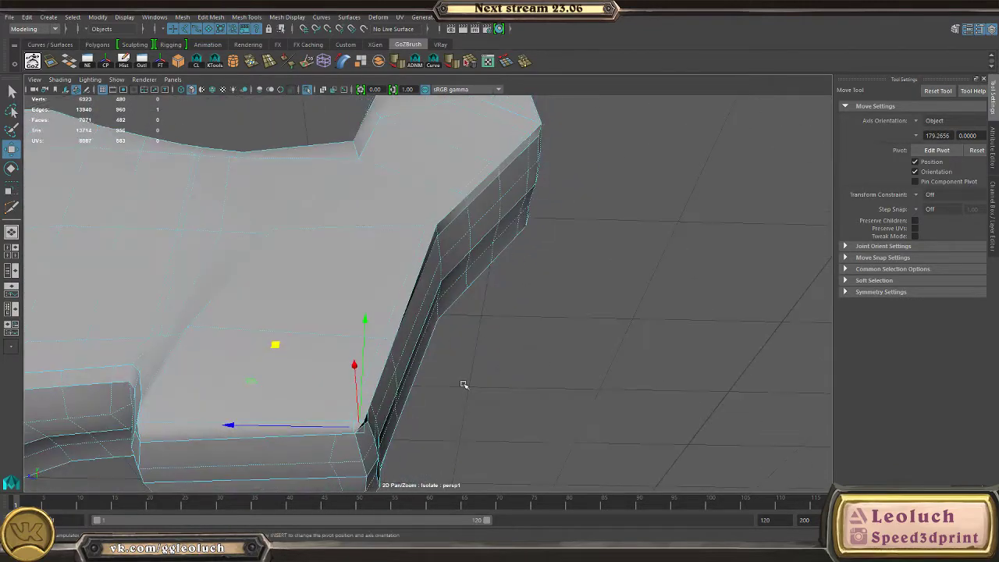
{"action": "middle_click_drag", "start_coordinate": [464, 384], "coordinate": [546, 254], "text": "alt"}
{"action": "left_click_drag", "start_coordinate": [546, 254], "coordinate": [545, 406], "text": "alt"}
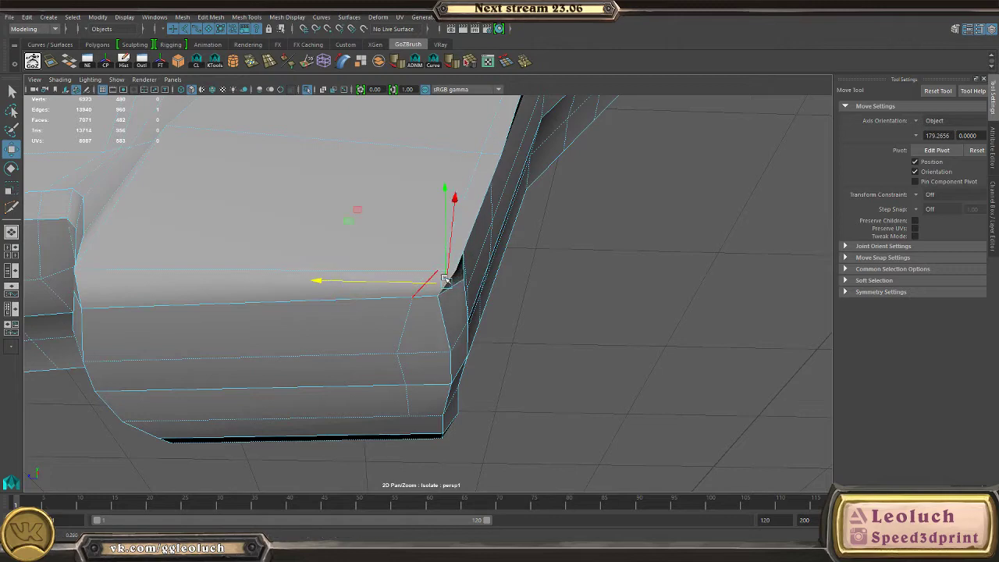
- Adjust the new cut's vertices lengthwise from the grip's bottom corner up its front border for even spacing
{"action": "left_click_drag", "start_coordinate": [445, 279], "coordinate": [455, 290], "text": "alt"}
{"action": "scroll", "coordinate": [455, 289], "scroll_direction": "up", "scroll_amount": 2}
{"action": "right_click_drag", "start_coordinate": [439, 254], "coordinate": [396, 255]}
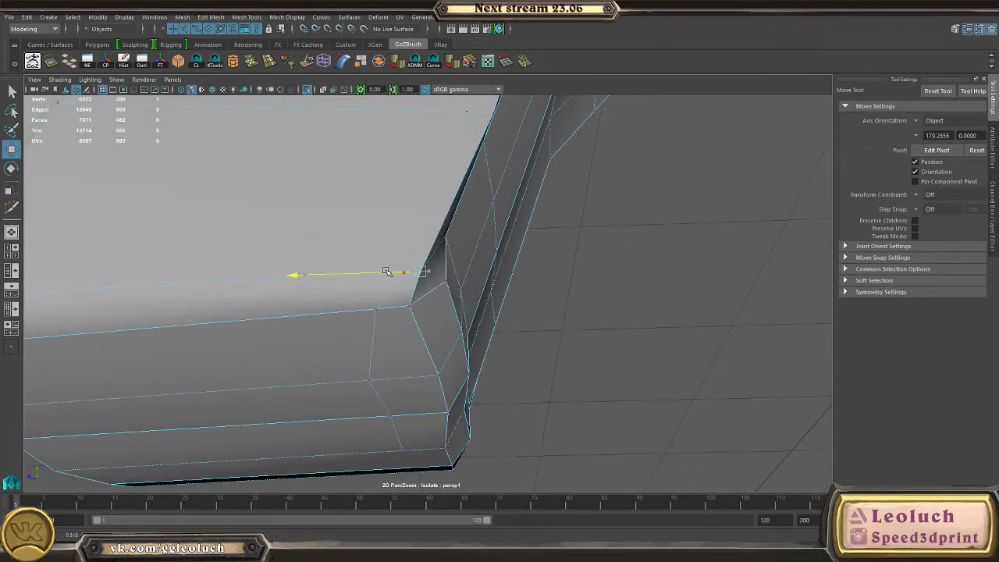
{"action": "left_click_drag", "start_coordinate": [429, 268], "coordinate": [474, 310], "text": "alt"}
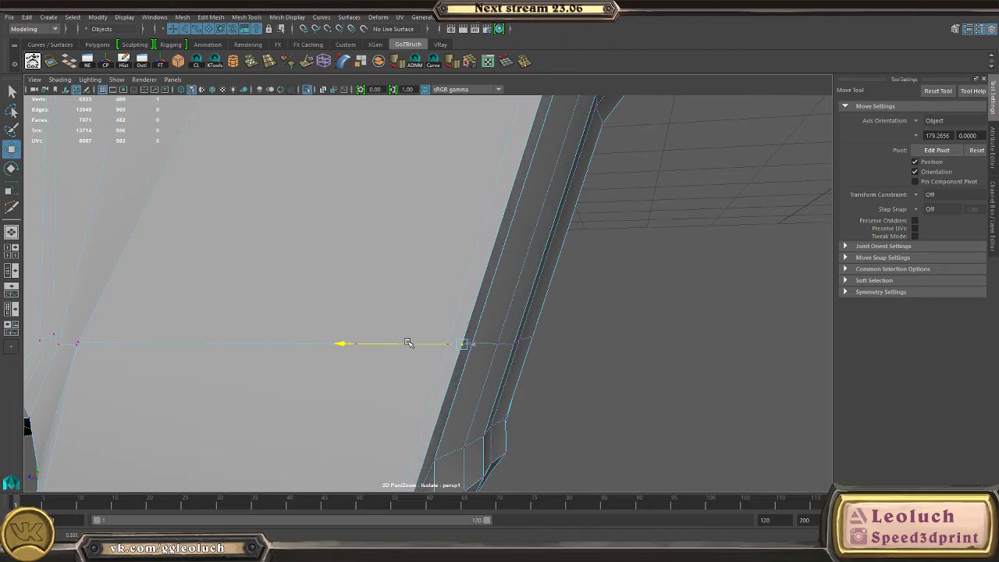
{"action": "middle_click_drag", "start_coordinate": [462, 215], "coordinate": [396, 390], "text": "alt"}
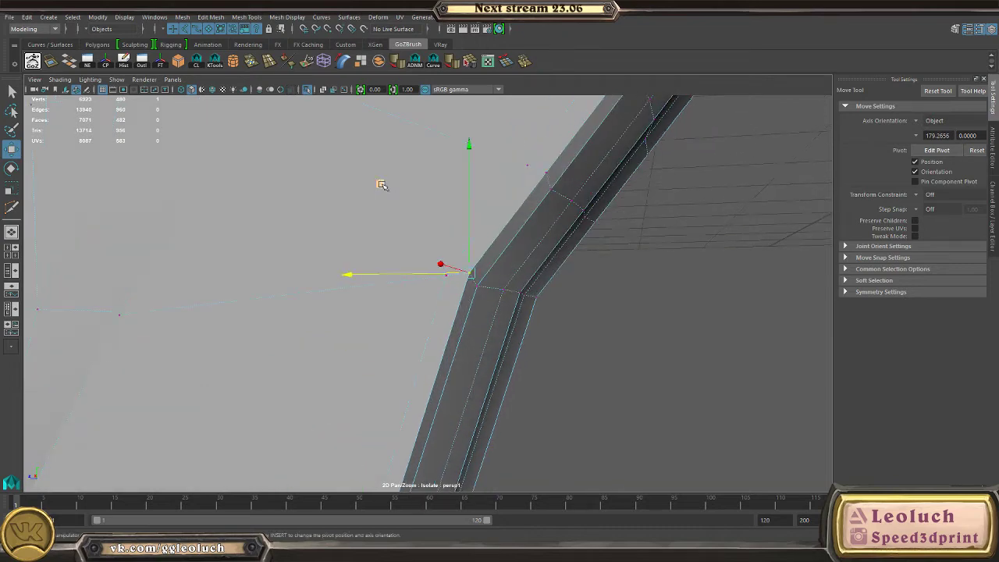
{"action": "middle_click_drag", "start_coordinate": [563, 159], "coordinate": [463, 304], "text": "alt"}
- Preview the stock smoothed and check the realigned front border of the grip
{"action": "right_click_drag", "start_coordinate": [463, 303], "coordinate": [537, 200]}
{"action": "key", "text": "3"}
{"action": "scroll", "coordinate": [350, 250], "scroll_direction": "down", "scroll_amount": 5}
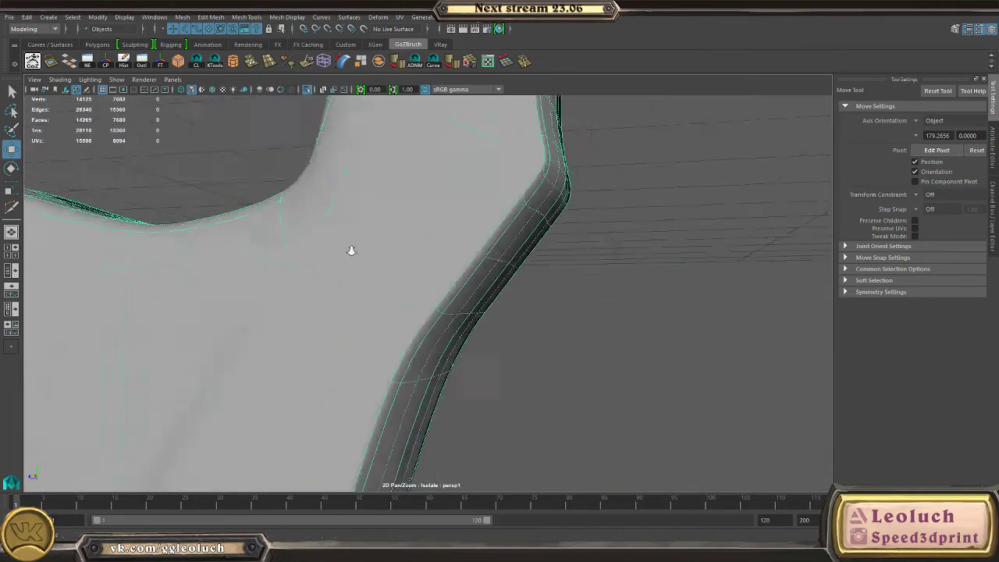
{"action": "left_click", "coordinate": [511, 398]}
{"action": "left_click_drag", "start_coordinate": [510, 399], "coordinate": [388, 231], "text": "alt"}
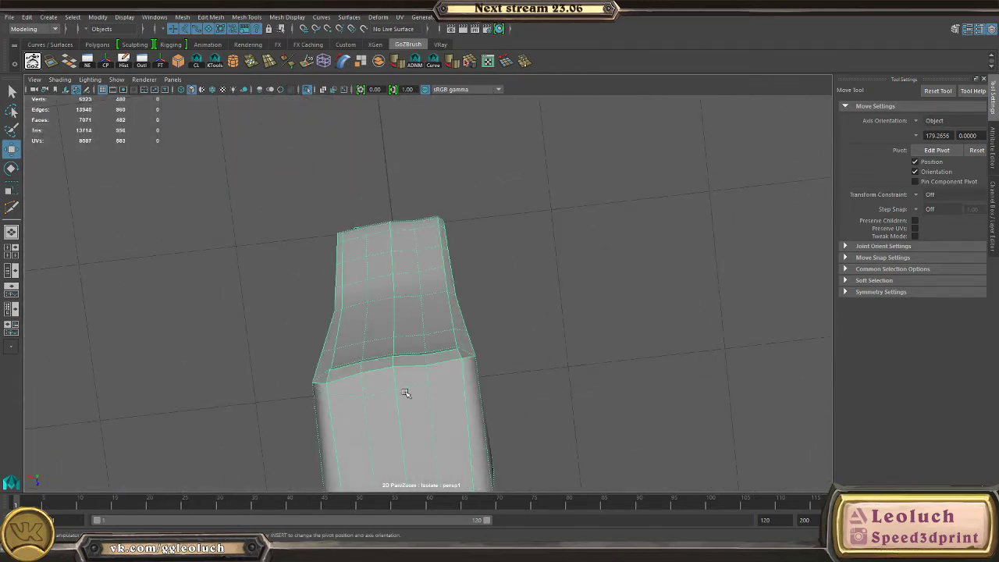
- Fine-tune the side vertices beside the grip's bottom front corner by moving them lengthwise on the unsmoothed stock
{"action": "left_click_drag", "start_coordinate": [405, 392], "coordinate": [457, 413], "text": "alt"}
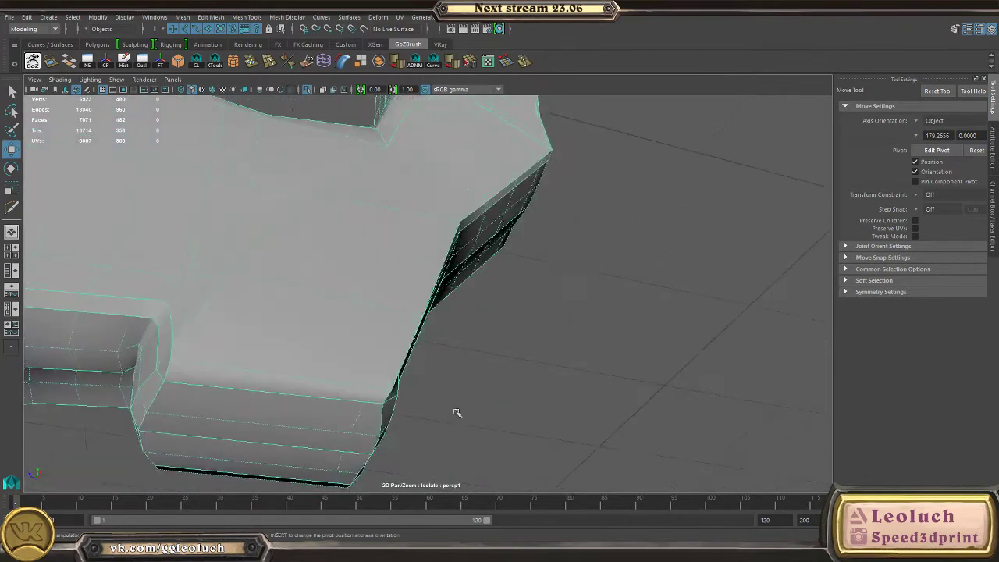
{"action": "middle_click_drag", "start_coordinate": [458, 413], "coordinate": [469, 365], "text": "alt"}
{"action": "right_click_drag", "start_coordinate": [469, 365], "coordinate": [506, 418], "text": "alt"}
{"action": "right_click_drag", "start_coordinate": [341, 315], "coordinate": [259, 258]}
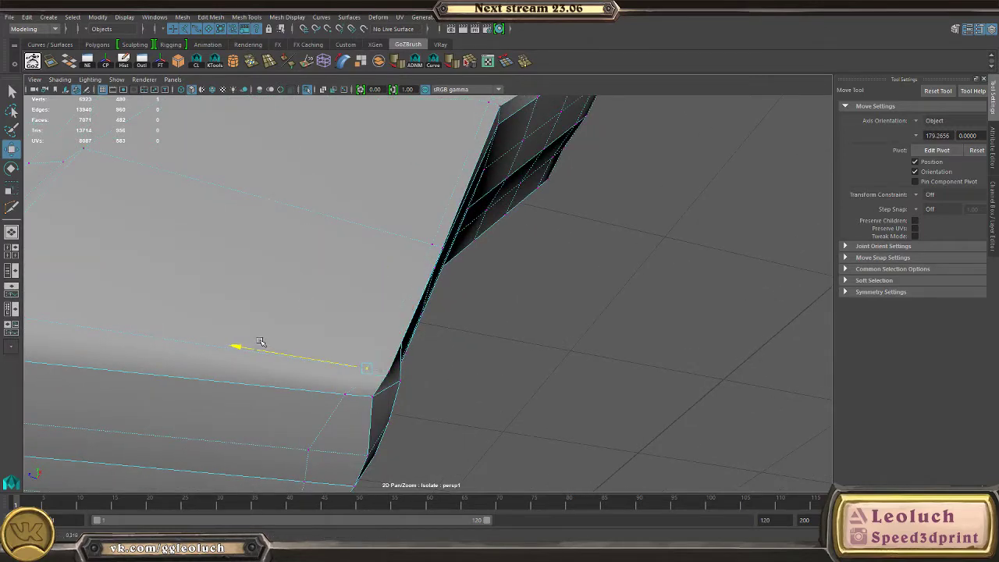
{"action": "left_click", "coordinate": [405, 301]}
{"action": "left_click_drag", "start_coordinate": [405, 300], "coordinate": [426, 262], "text": "alt"}
{"action": "left_click_drag", "start_coordinate": [462, 259], "coordinate": [558, 289], "text": "alt"}
- Preview the stock smoothed and inspect the grip's bottom corner and front face
{"action": "left_click", "coordinate": [589, 382]}
{"action": "left_click", "coordinate": [436, 336]}
{"action": "key", "text": "3"}
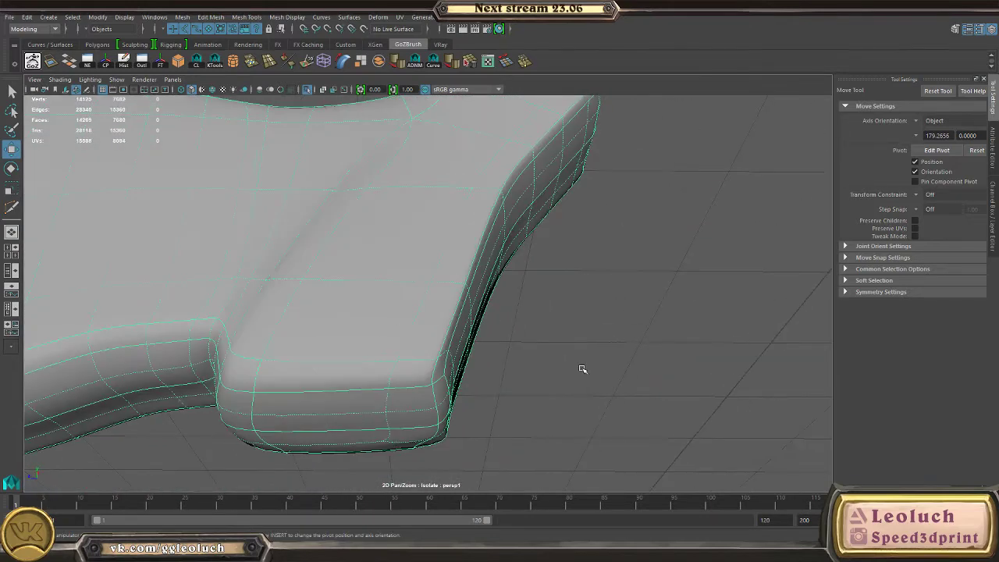
{"action": "left_click", "coordinate": [582, 370]}
{"action": "left_click_drag", "start_coordinate": [508, 437], "coordinate": [414, 313], "text": "alt"}
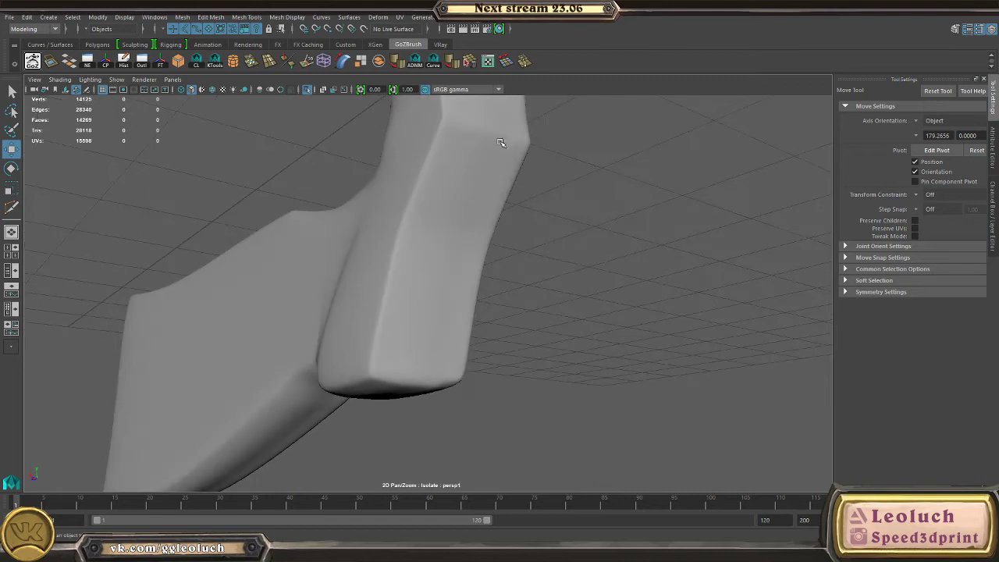
{"action": "left_click_drag", "start_coordinate": [391, 419], "coordinate": [418, 308], "text": "alt"}
- Show the stock unsmoothed and delete the faces of the half without the new edge cuts
{"action": "left_click", "coordinate": [428, 278]}
{"action": "key", "text": "1"}
{"action": "scroll", "coordinate": [379, 258], "scroll_direction": "up", "scroll_amount": 4}
{"action": "key", "text": "F11"}
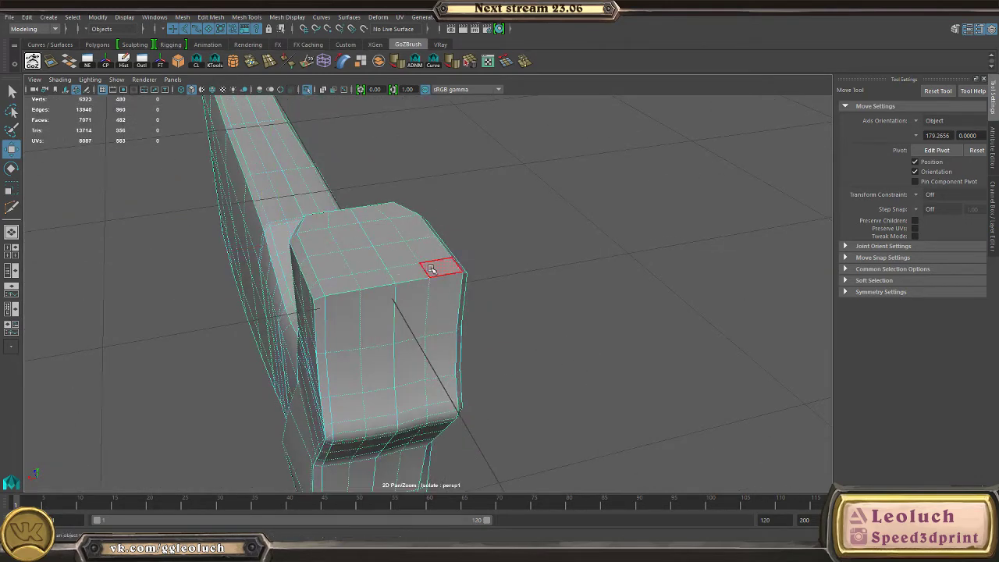
{"action": "double_click", "coordinate": [425, 294]}
{"action": "key", "text": "Delete"}
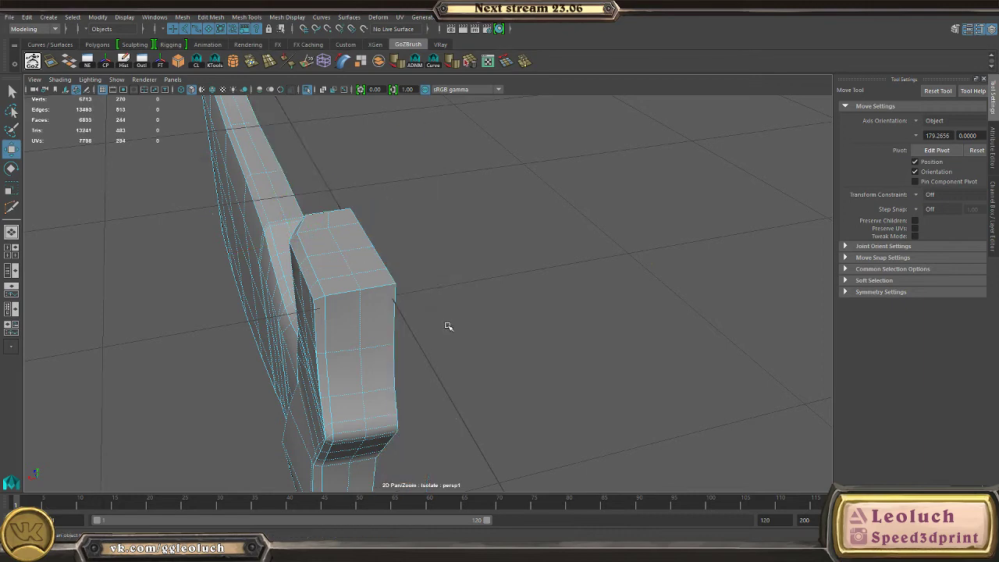
- Mirror the remaining stock half with Mirror Geometry to rebuild the full stock
{"action": "left_click", "coordinate": [182, 17]}
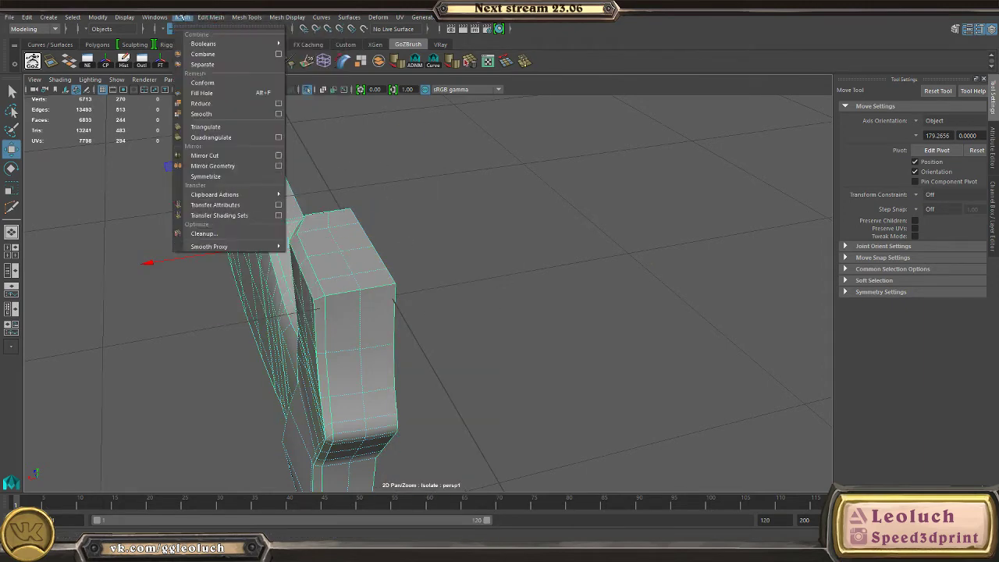
{"action": "left_click", "coordinate": [215, 163]}
{"action": "left_click_drag", "start_coordinate": [448, 282], "coordinate": [436, 287], "text": "alt"}
{"action": "mouse_move", "coordinate": [422, 314]}
{"action": "middle_mouse_down"}
{"action": "mouse_move", "coordinate": [430, 315]}
{"action": "mouse_move", "coordinate": [422, 311]}
{"action": "middle_mouse_up"}
- Preview the mirrored stock smoothed and inspect the grip and both sides for symmetry
{"action": "key", "text": "3"}
{"action": "left_click", "coordinate": [559, 249]}
{"action": "left_click_drag", "start_coordinate": [560, 250], "coordinate": [418, 187], "text": "alt"}
{"action": "left_click_drag", "start_coordinate": [499, 293], "coordinate": [375, 223], "text": "alt"}
{"action": "left_click", "coordinate": [375, 272]}
{"action": "key", "text": "1"}
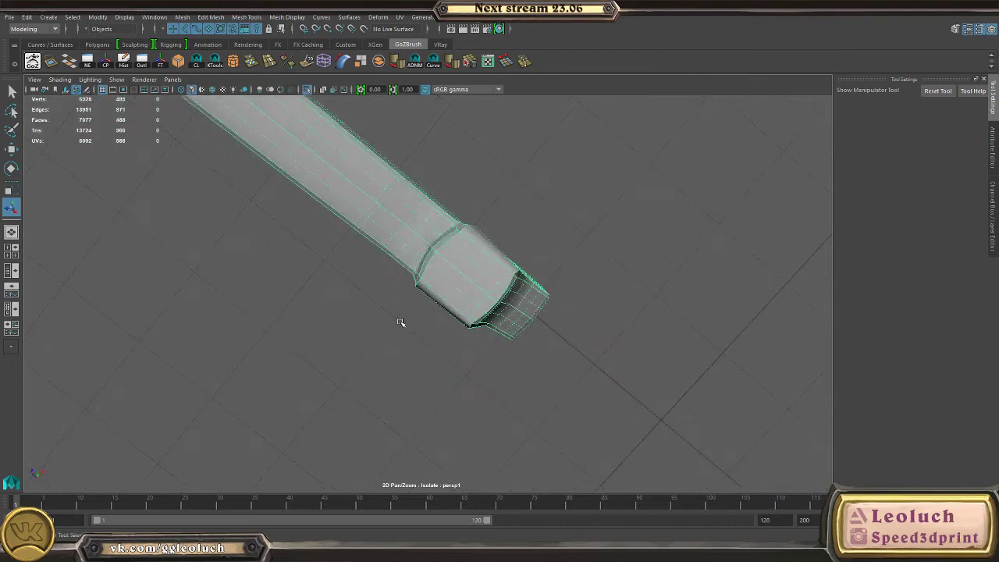
{"action": "key", "text": "3"}
{"action": "left_click", "coordinate": [549, 292]}
{"action": "left_click_drag", "start_coordinate": [549, 292], "coordinate": [379, 355], "text": "alt"}
- Place a duplicate of the stock at Translate X -6.603 and name it RukoatkaHP
{"action": "left_click", "coordinate": [298, 359]}
{"action": "key", "text": "w"}
{"action": "left_click", "coordinate": [992, 247]}
{"action": "key", "text": "ctrl+d"}
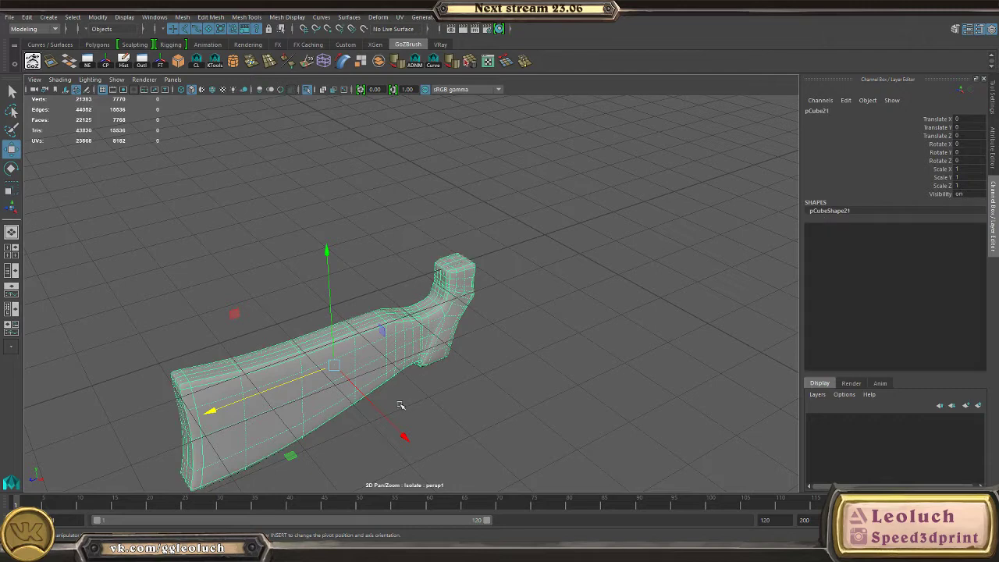
{"action": "left_click_drag", "start_coordinate": [390, 424], "coordinate": [249, 275]}
{"action": "double_click", "coordinate": [816, 111]}
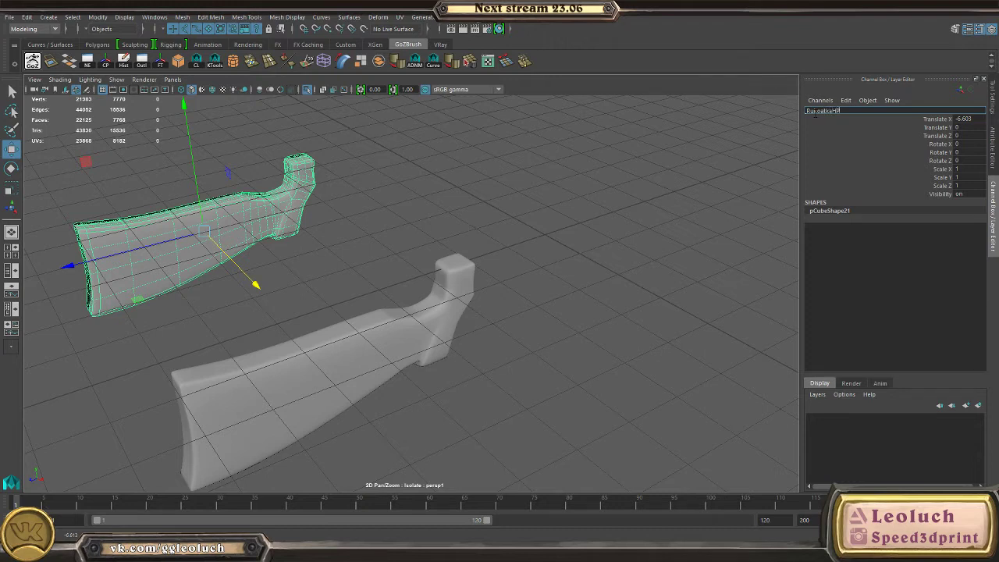
{"action": "key", "text": "Return"}
- Select the original stock and run the mesh Cleanup on it
{"action": "left_click", "coordinate": [467, 320]}
{"action": "left_click", "coordinate": [454, 327]}
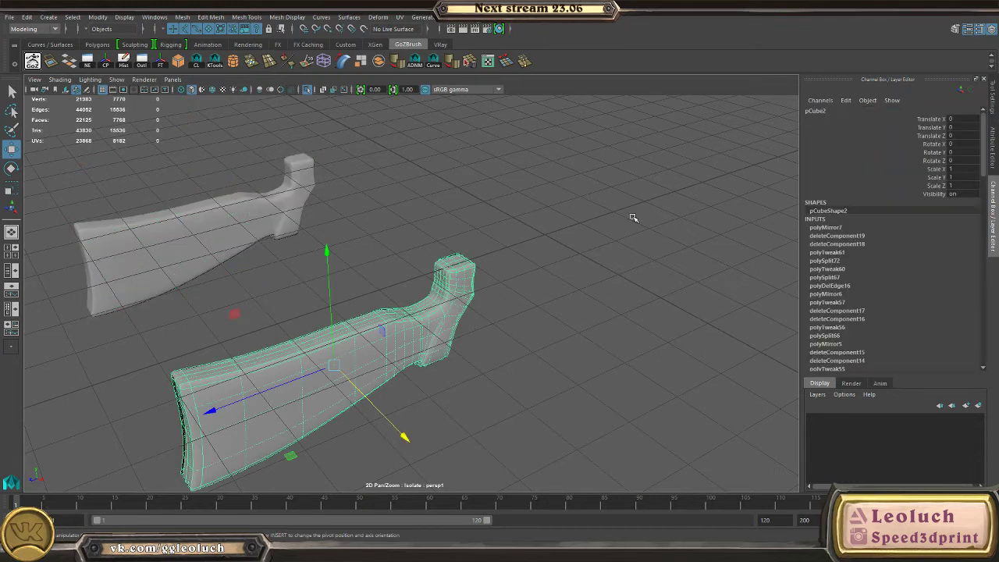
{"action": "left_click", "coordinate": [185, 19]}
{"action": "left_click", "coordinate": [280, 233]}
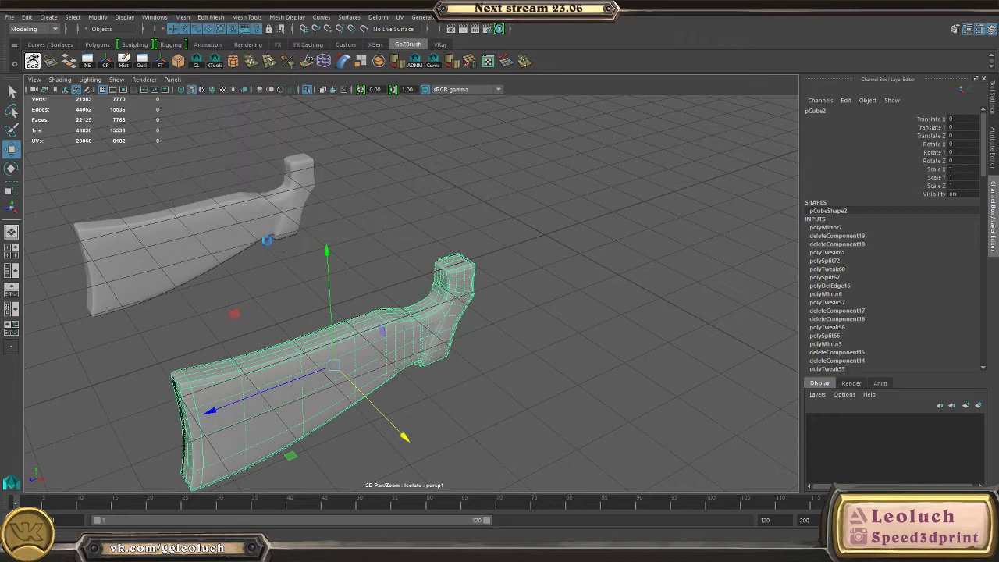
{"action": "left_click", "coordinate": [397, 368]}
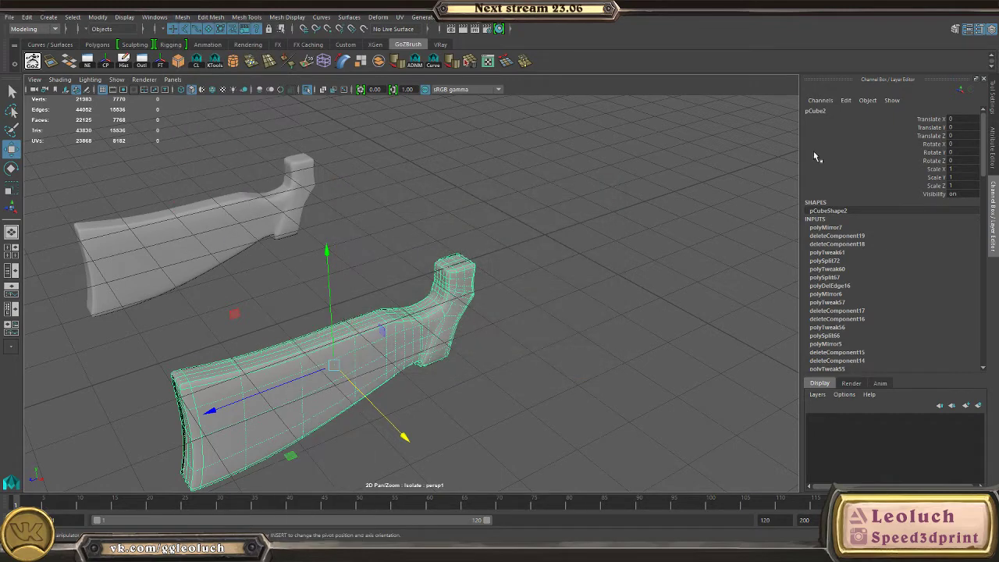
- Rename the original stock RukoatSculpt
{"action": "left_click", "coordinate": [836, 111]}
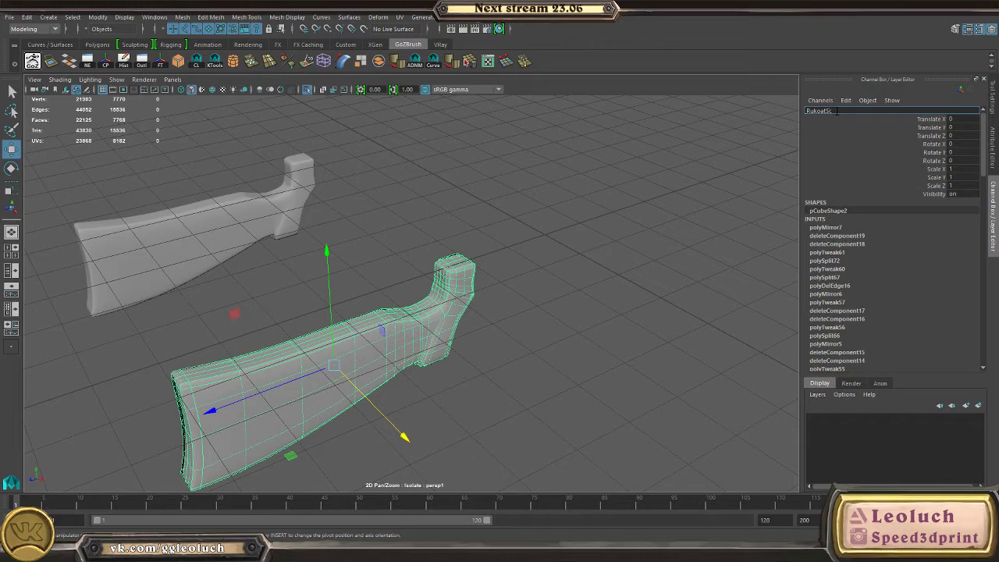
{"action": "key", "text": "Return"}
- Inspect the grip and butt of the smoothed stock, and examine its unsmoothed topology along the side
{"action": "left_click_drag", "start_coordinate": [588, 174], "coordinate": [507, 312], "text": "alt"}
{"action": "right_click_drag", "start_coordinate": [507, 312], "coordinate": [562, 341], "text": "alt"}
{"action": "left_click_drag", "start_coordinate": [562, 341], "coordinate": [510, 291], "text": "alt"}
{"action": "middle_click_drag", "start_coordinate": [511, 291], "coordinate": [516, 281], "text": "alt"}
{"action": "left_click_drag", "start_coordinate": [508, 307], "coordinate": [439, 308], "text": "alt"}
{"action": "right_click_drag", "start_coordinate": [439, 308], "coordinate": [702, 382], "text": "alt"}
{"action": "left_click_drag", "start_coordinate": [702, 383], "coordinate": [656, 346], "text": "alt"}
{"action": "right_click_drag", "start_coordinate": [656, 347], "coordinate": [439, 319], "text": "alt"}
{"action": "middle_click_drag", "start_coordinate": [439, 319], "coordinate": [421, 282], "text": "alt"}
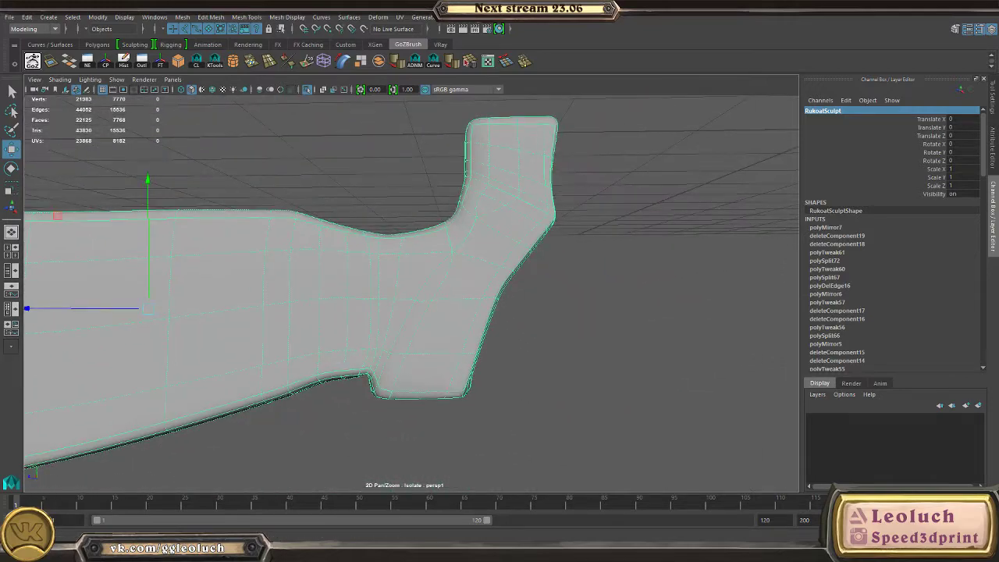
{"action": "middle_click_drag", "start_coordinate": [451, 357], "coordinate": [764, 327], "text": "alt"}
{"action": "key", "text": "1"}
{"action": "middle_click_drag", "start_coordinate": [441, 286], "coordinate": [642, 299], "text": "alt"}
{"action": "left_click_drag", "start_coordinate": [642, 298], "coordinate": [446, 296], "text": "alt"}
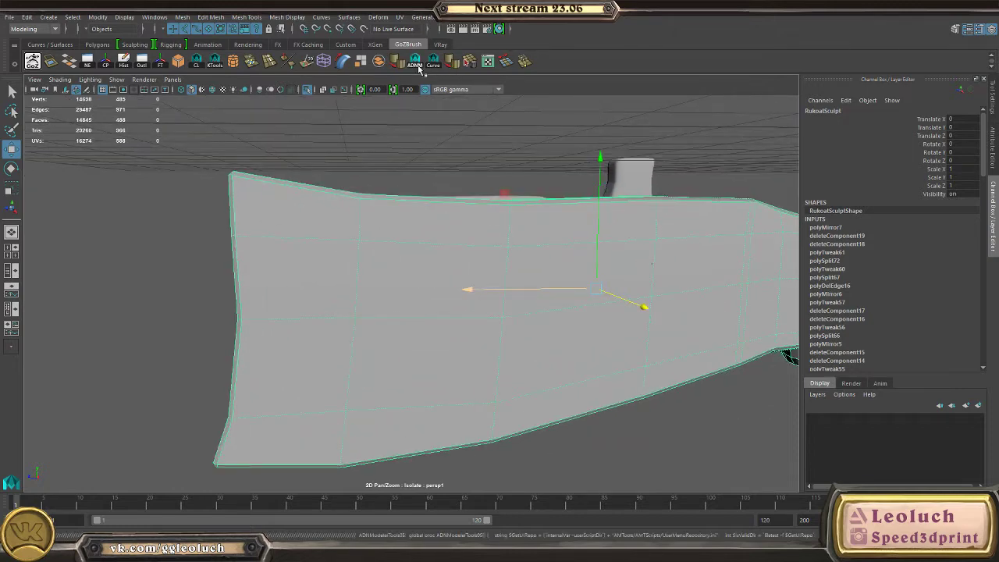
{"action": "left_click", "coordinate": [417, 65]}
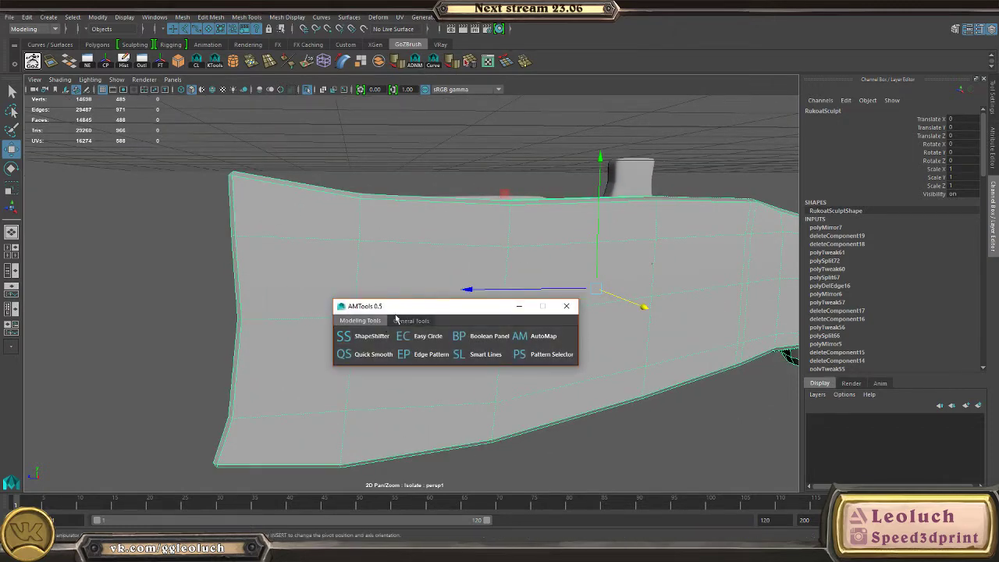
{"action": "left_click_drag", "start_coordinate": [359, 307], "coordinate": [361, 306]}
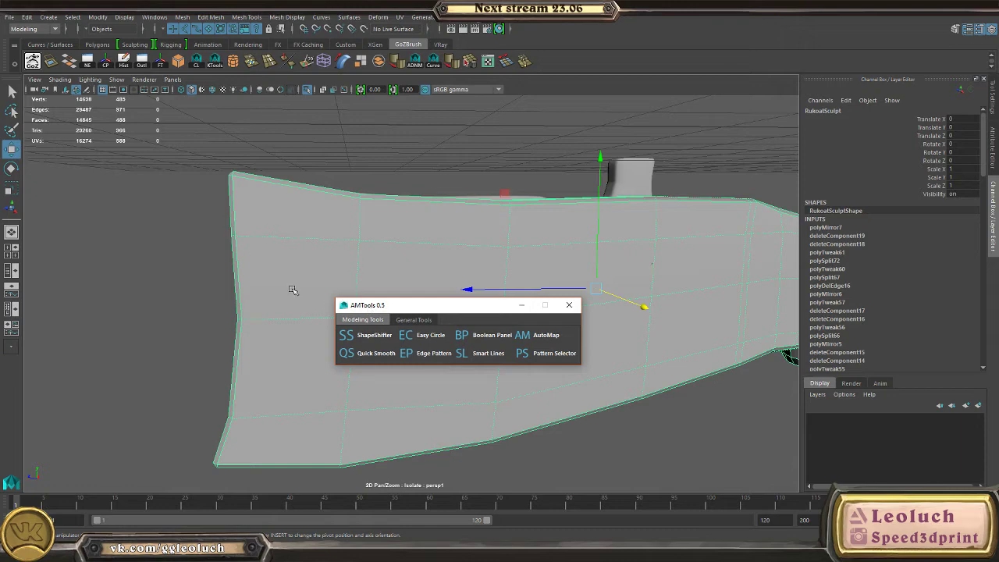
{"action": "right_click_drag", "start_coordinate": [293, 291], "coordinate": [578, 286], "text": "alt"}
{"action": "left_click", "coordinate": [579, 303]}
{"action": "scroll", "coordinate": [420, 224], "scroll_direction": "up", "scroll_amount": 1}
{"action": "right_click_drag", "start_coordinate": [416, 219], "coordinate": [390, 234], "text": "shift"}
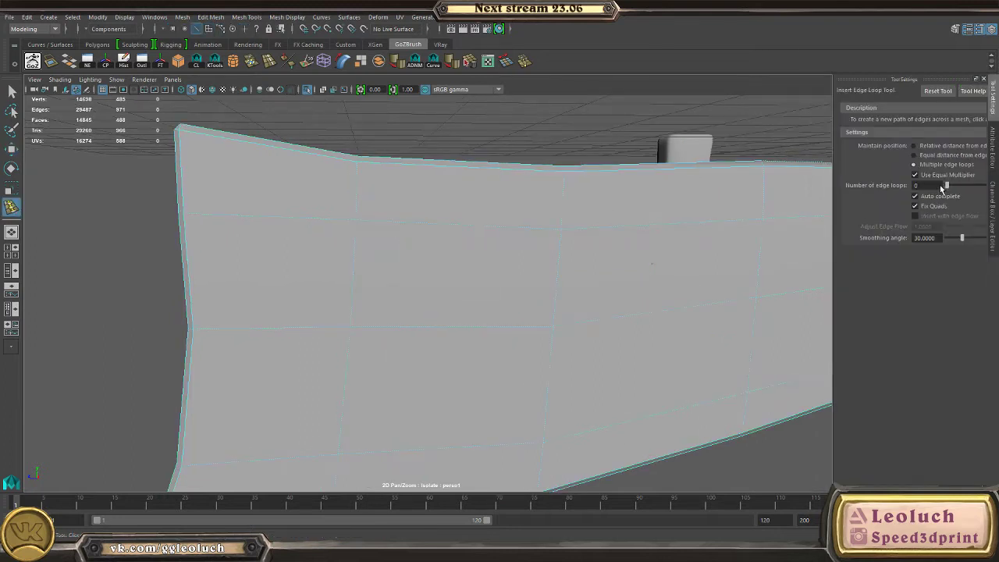
{"action": "left_click_drag", "start_coordinate": [956, 185], "coordinate": [972, 188]}
{"action": "key", "text": "w"}
{"action": "right_click_drag", "start_coordinate": [397, 259], "coordinate": [438, 218]}
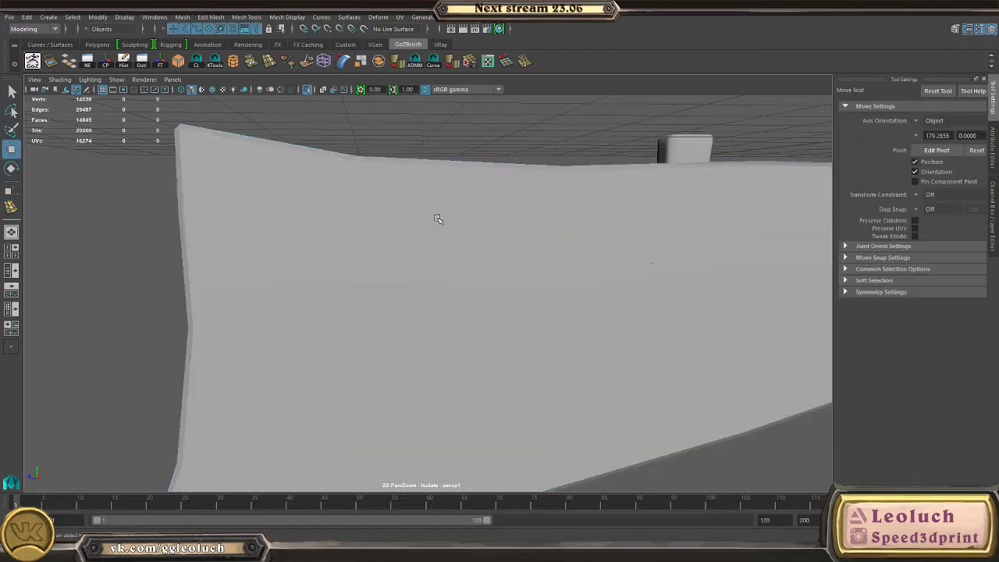
- Subdivide the RukoatSculpt stock mesh with the mesh Smooth command
{"action": "scroll", "coordinate": [437, 219], "scroll_direction": "down", "scroll_amount": 5}
{"action": "left_click", "coordinate": [431, 228]}
{"action": "left_click", "coordinate": [387, 250]}
{"action": "left_click_drag", "start_coordinate": [269, 155], "coordinate": [307, 165], "text": "alt"}
{"action": "left_click", "coordinate": [183, 17]}
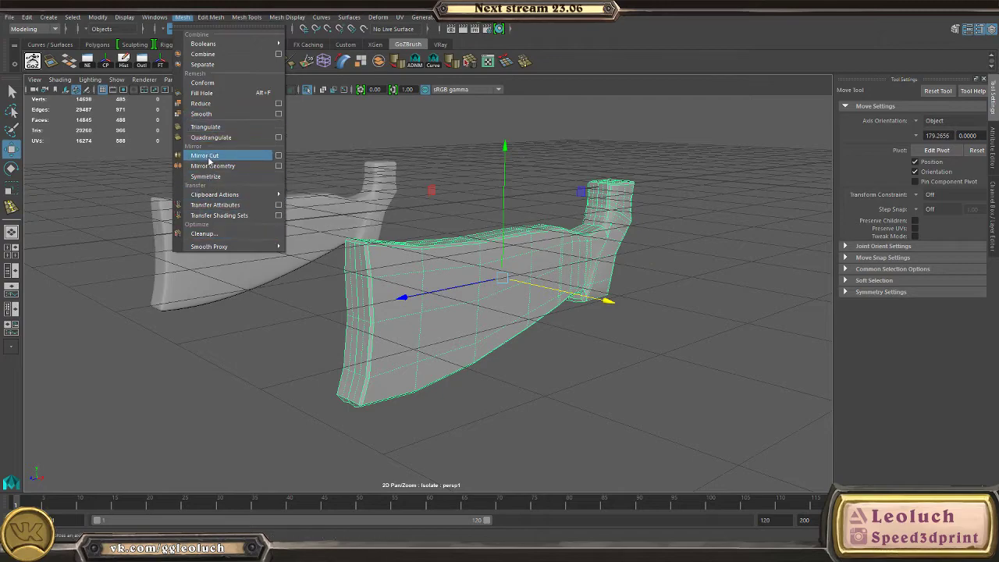
{"action": "left_click", "coordinate": [202, 113]}
{"action": "left_click_drag", "start_coordinate": [505, 374], "coordinate": [431, 344], "text": "alt"}
{"action": "left_click", "coordinate": [509, 388]}
{"action": "left_click", "coordinate": [451, 290]}
- Try the AMTools Easy Circle on side faces of the stock's butt
{"action": "right_click_drag", "start_coordinate": [432, 344], "coordinate": [440, 379], "text": "alt"}
{"action": "right_click_drag", "start_coordinate": [435, 243], "coordinate": [435, 272]}
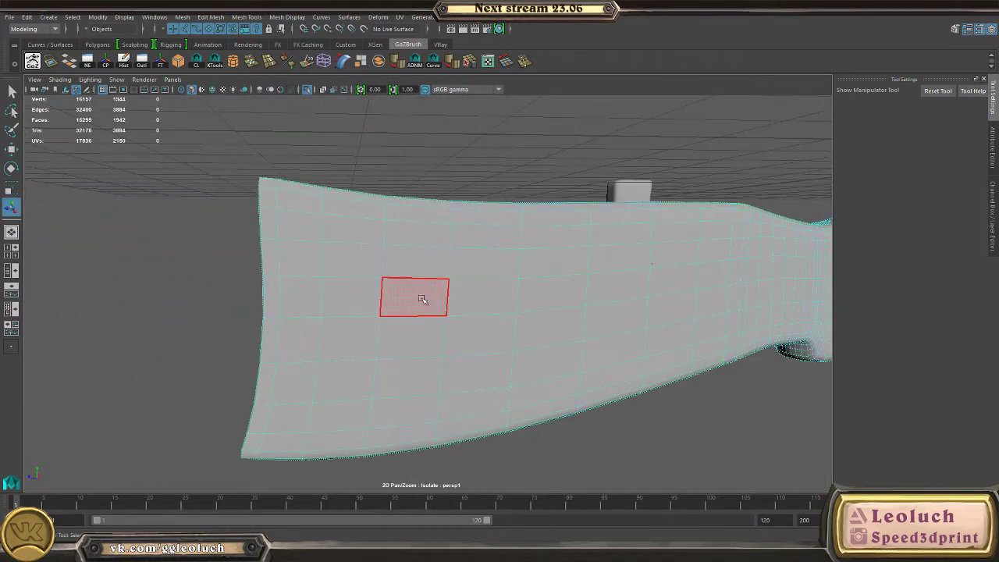
{"action": "left_click", "coordinate": [424, 298]}
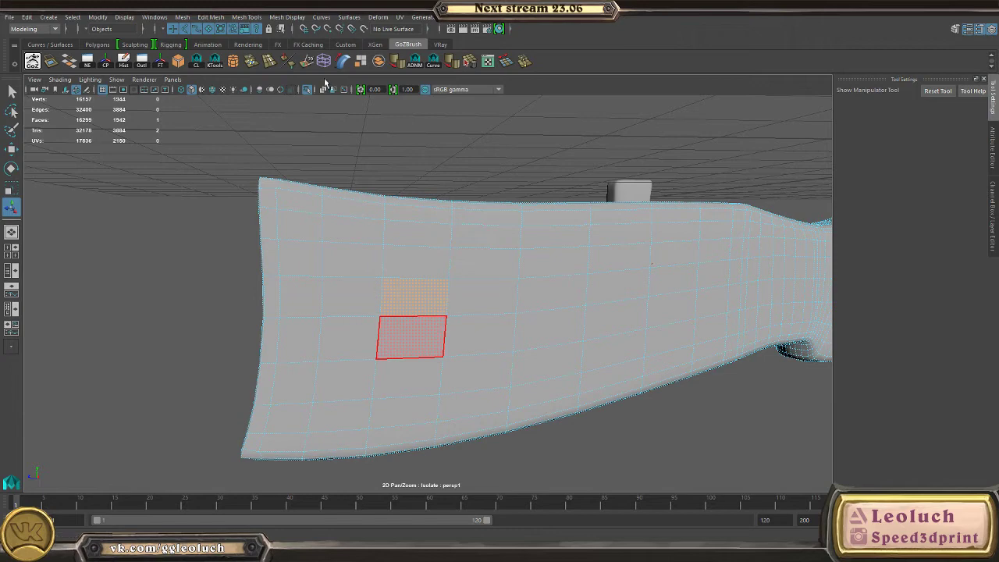
{"action": "left_click", "coordinate": [418, 64]}
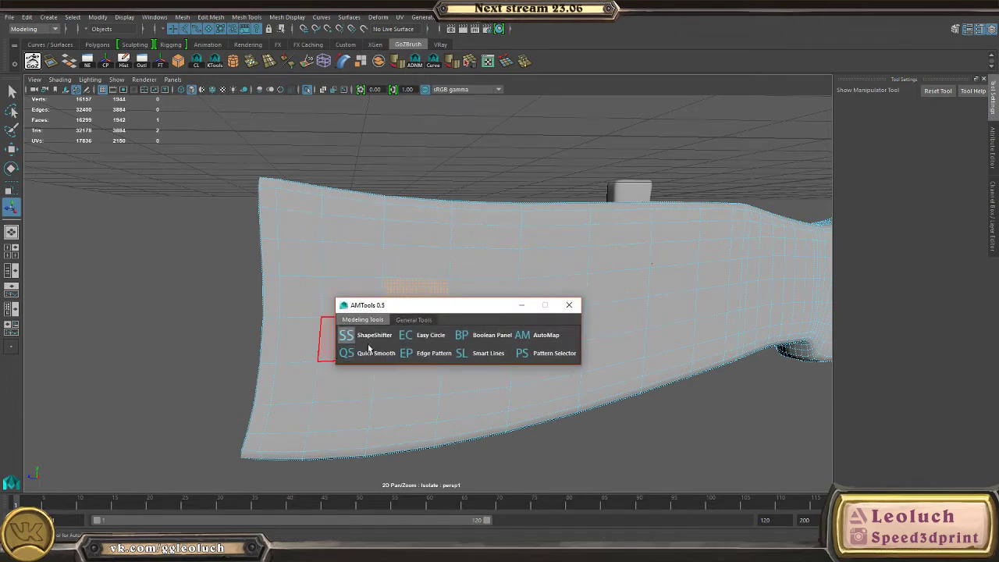
{"action": "left_click", "coordinate": [420, 339]}
{"action": "left_click", "coordinate": [100, 299]}
{"action": "left_click_drag", "start_coordinate": [101, 299], "coordinate": [148, 296], "text": "alt"}
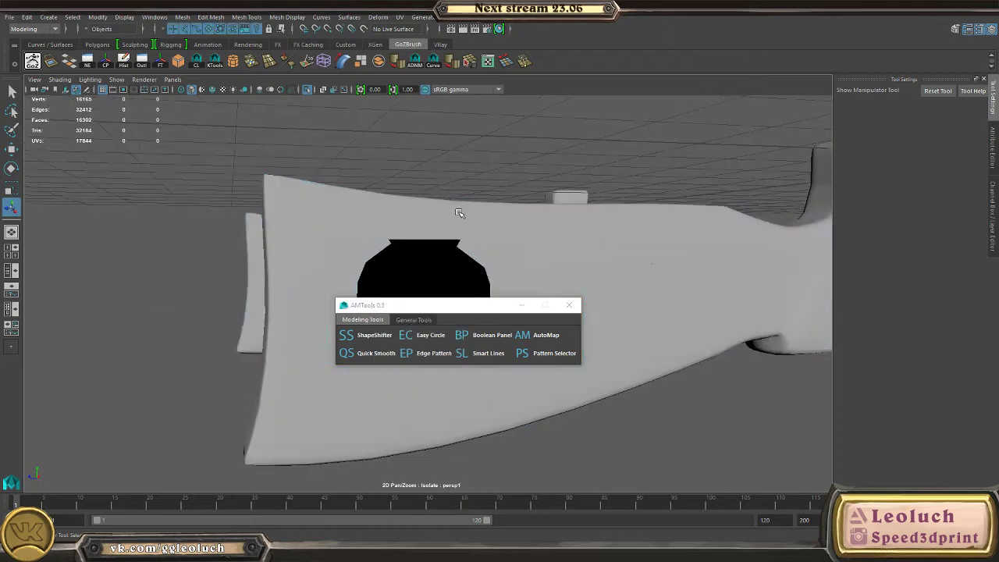
{"action": "left_click_drag", "start_coordinate": [457, 211], "coordinate": [473, 257], "text": "alt"}
{"action": "left_click", "coordinate": [475, 259]}
{"action": "left_click", "coordinate": [554, 311]}
- Scale the circular opening's border edges down uniformly to shrink the hole in the butt
{"action": "left_click_drag", "start_coordinate": [389, 305], "coordinate": [581, 170]}
{"action": "scroll", "coordinate": [437, 209], "scroll_direction": "up", "scroll_amount": 2}
{"action": "right_click_drag", "start_coordinate": [477, 261], "coordinate": [479, 200]}
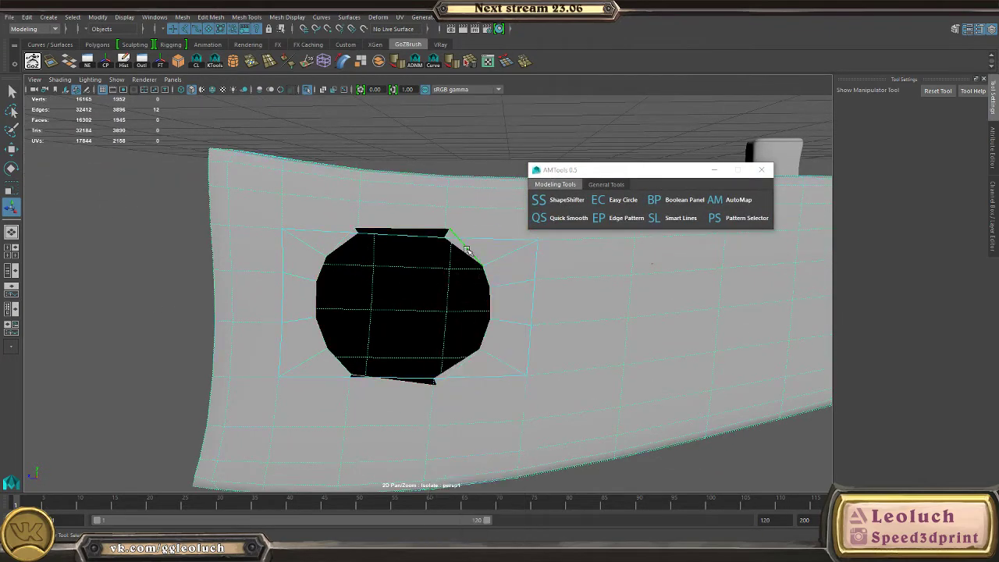
{"action": "key", "text": "r"}
{"action": "left_click_drag", "start_coordinate": [309, 214], "coordinate": [333, 241]}
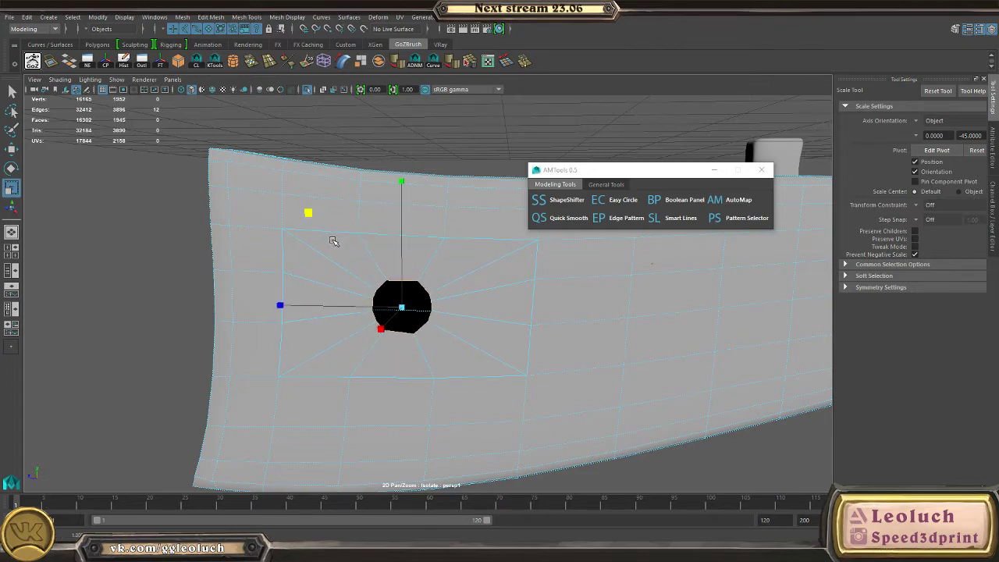
- Examine the reduced hole on the butt from several angles, with and without the smooth preview
{"action": "left_click_drag", "start_coordinate": [456, 267], "coordinate": [484, 273], "text": "alt"}
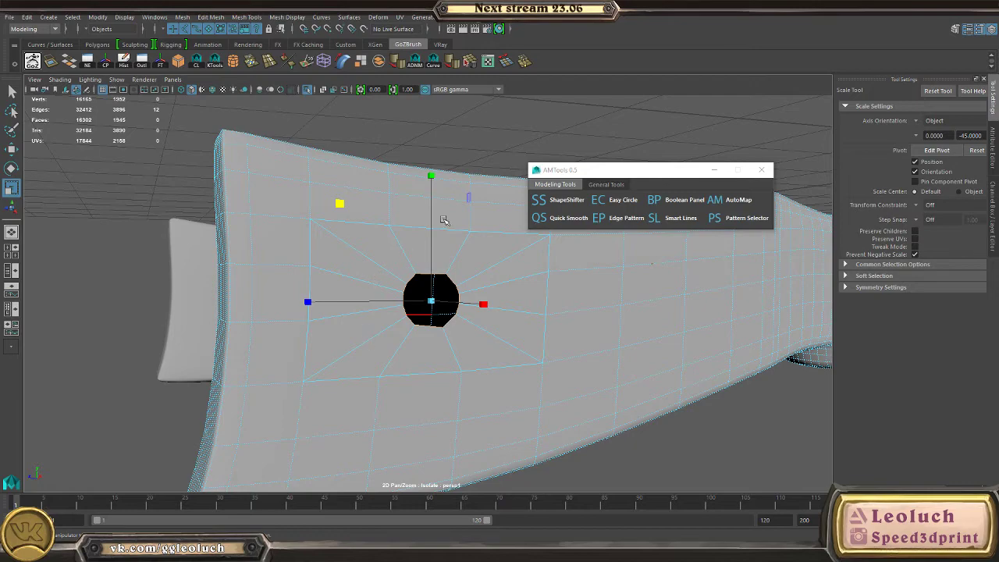
{"action": "left_click_drag", "start_coordinate": [499, 267], "coordinate": [275, 200], "text": "alt"}
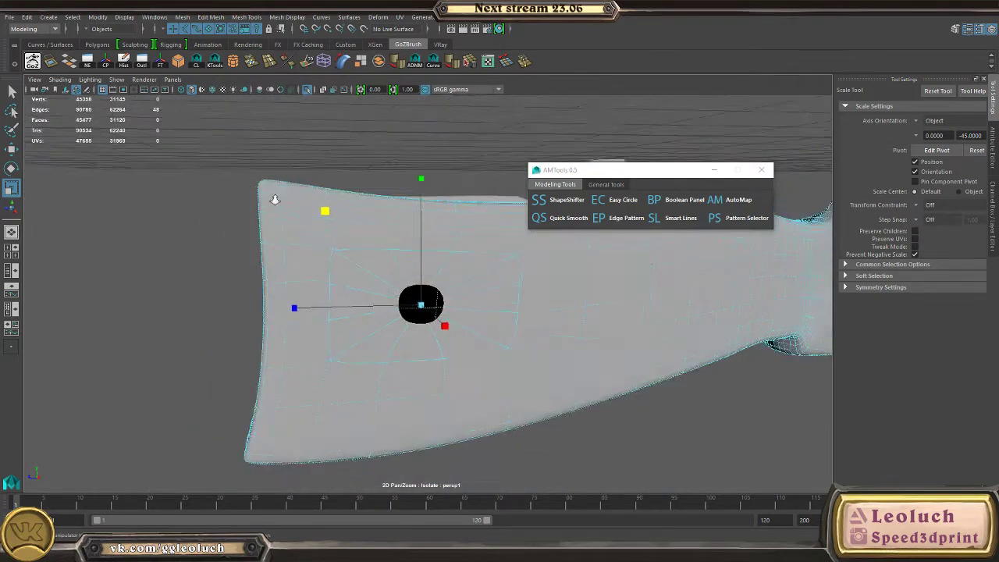
{"action": "right_click_drag", "start_coordinate": [274, 199], "coordinate": [477, 305], "text": "alt"}
{"action": "key", "text": "1"}
{"action": "left_click_drag", "start_coordinate": [437, 281], "coordinate": [422, 320], "text": "alt"}
{"action": "right_click_drag", "start_coordinate": [422, 319], "coordinate": [359, 257], "text": "alt"}
{"action": "left_click_drag", "start_coordinate": [359, 257], "coordinate": [413, 227], "text": "alt"}
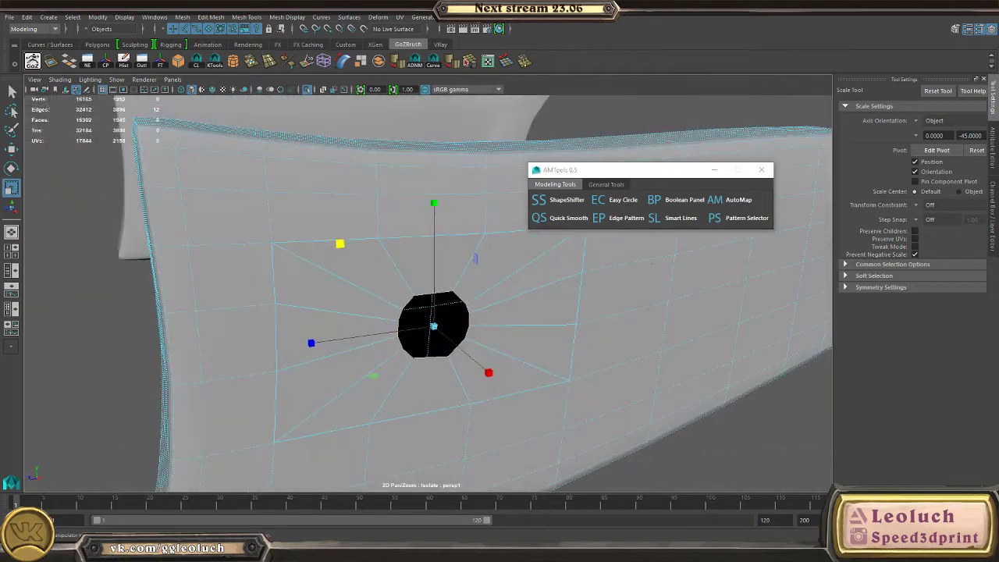
{"action": "left_click_drag", "start_coordinate": [245, 306], "coordinate": [390, 287], "text": "alt"}
- Undo the scaling and the circle test on the stock's side
{"action": "key", "text": "ctrl+z"}
{"action": "key", "text": "ctrl+z"}
{"action": "key", "text": "ctrl+z"}
{"action": "key", "text": "ctrl+z"}
{"action": "key", "text": "ctrl+z"}
{"action": "key", "text": "ctrl+z"}
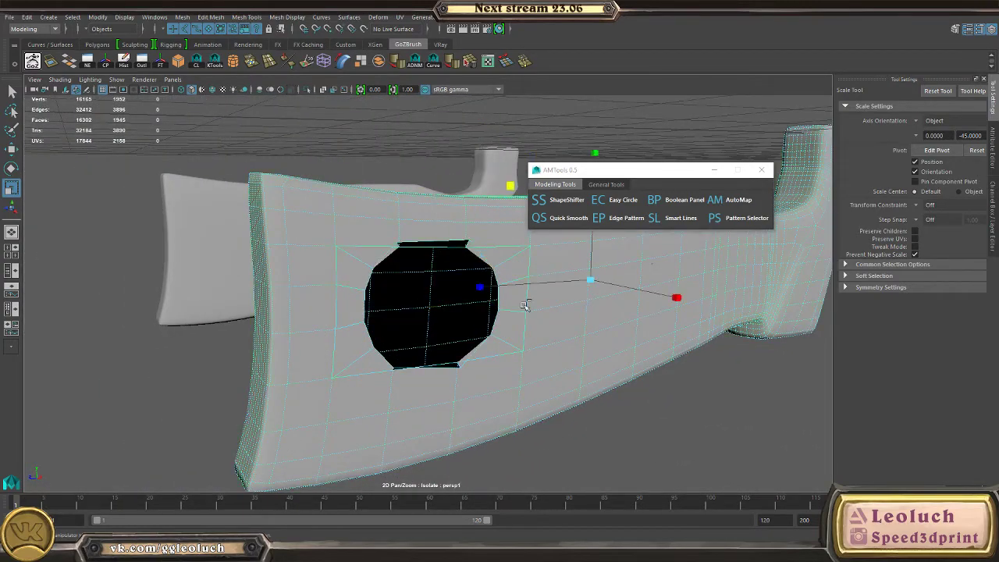
- Turn off isolation to show the whole crossbow and check the smoothed stock against the surrounding parts
{"action": "right_click_drag", "start_coordinate": [646, 198], "coordinate": [566, 216]}
{"action": "key", "text": "ctrl+1"}
{"action": "right_click_drag", "start_coordinate": [565, 301], "coordinate": [543, 313], "text": "alt"}
{"action": "left_click", "coordinate": [543, 312]}
{"action": "left_click_drag", "start_coordinate": [543, 312], "coordinate": [530, 287], "text": "alt"}
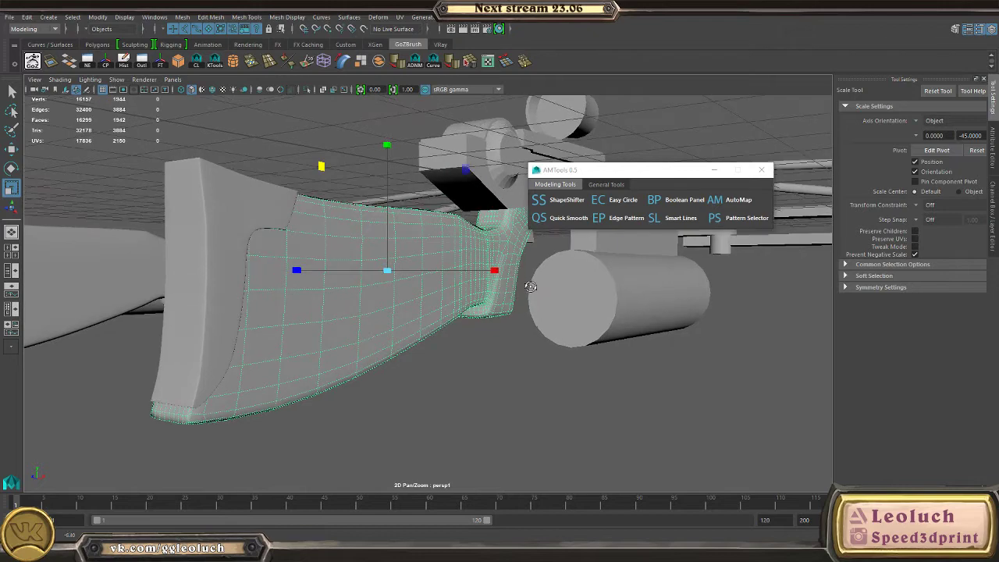
{"action": "key", "text": "3"}
{"action": "left_click", "coordinate": [528, 370]}
{"action": "left_click_drag", "start_coordinate": [528, 370], "coordinate": [502, 304], "text": "alt"}
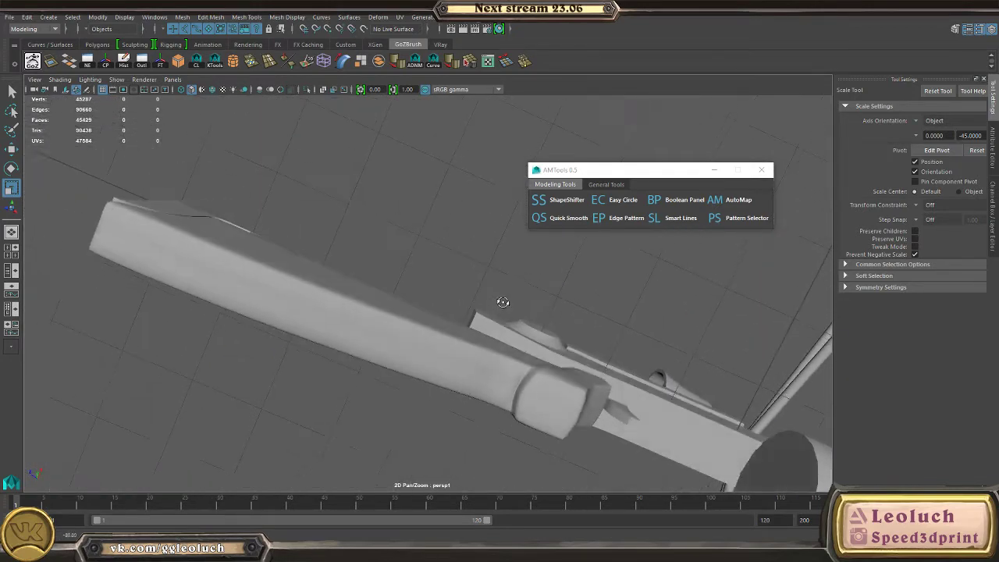
- Select the RukoatSculpt stock and save the scene, accepting the student version notice
{"action": "left_click", "coordinate": [115, 246]}
{"action": "left_click_drag", "start_coordinate": [329, 348], "coordinate": [409, 393], "text": "alt"}
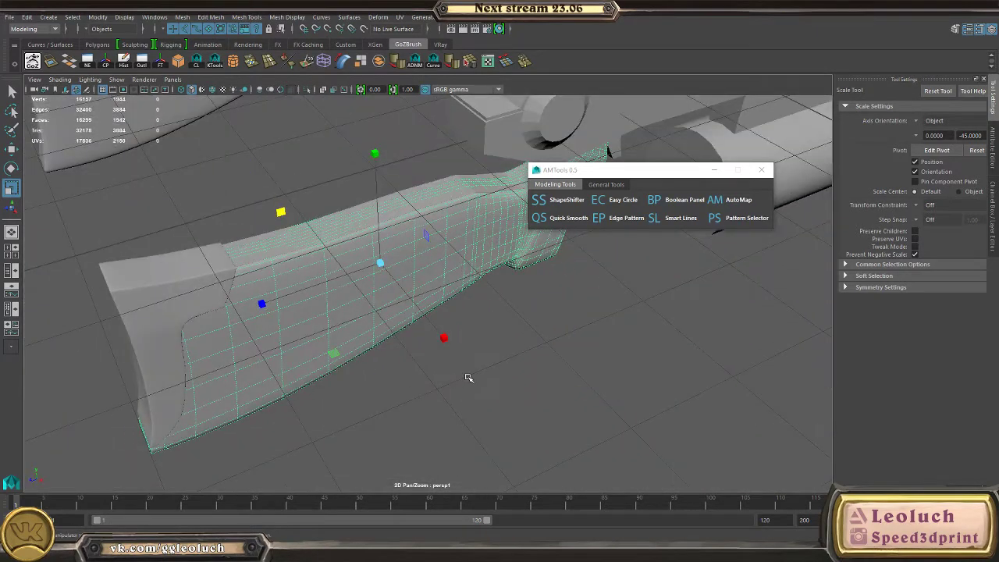
{"action": "left_click", "coordinate": [994, 188]}
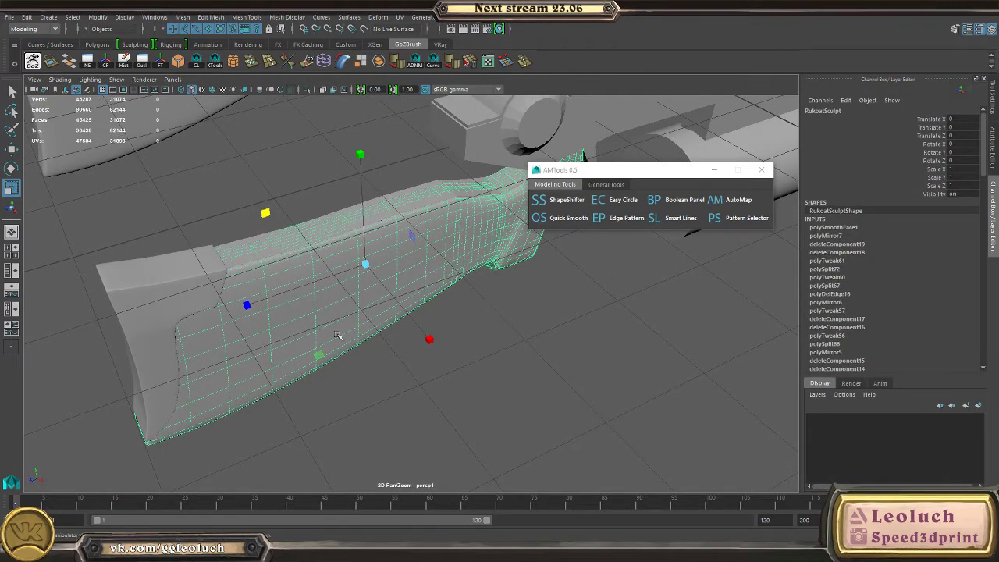
{"action": "key", "text": "w"}
{"action": "left_click_drag", "start_coordinate": [338, 335], "coordinate": [439, 294], "text": "alt"}
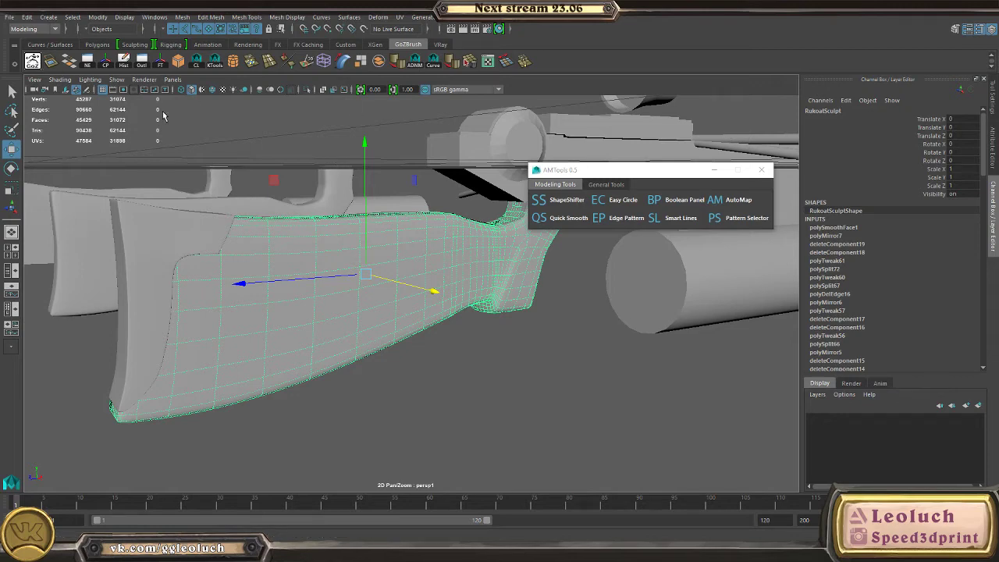
{"action": "key", "text": "ctrl+s"}
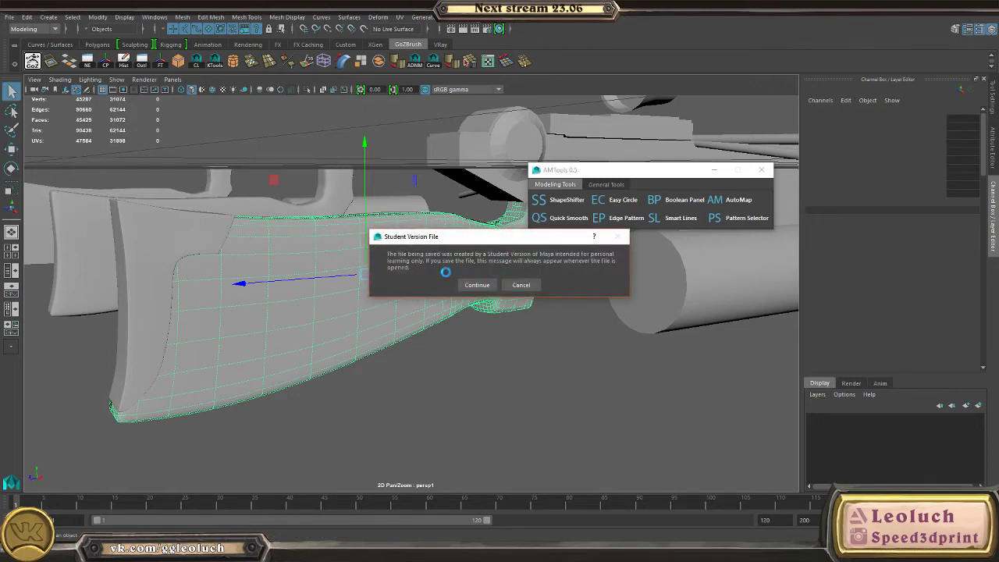
{"action": "left_click", "coordinate": [467, 285]}
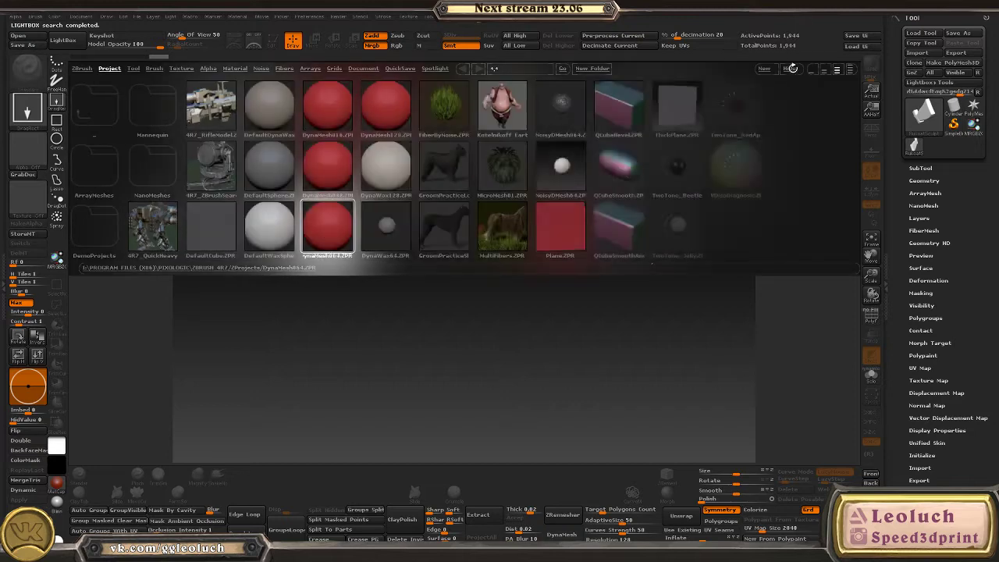
- Switch to ZBrush, hide LightBox, place the imported stock on the canvas in edit mode and frame it
{"action": "key", "text": "comma"}
{"action": "left_click_drag", "start_coordinate": [532, 260], "coordinate": [548, 278]}
{"action": "key", "text": "t"}
{"action": "key", "text": "f"}
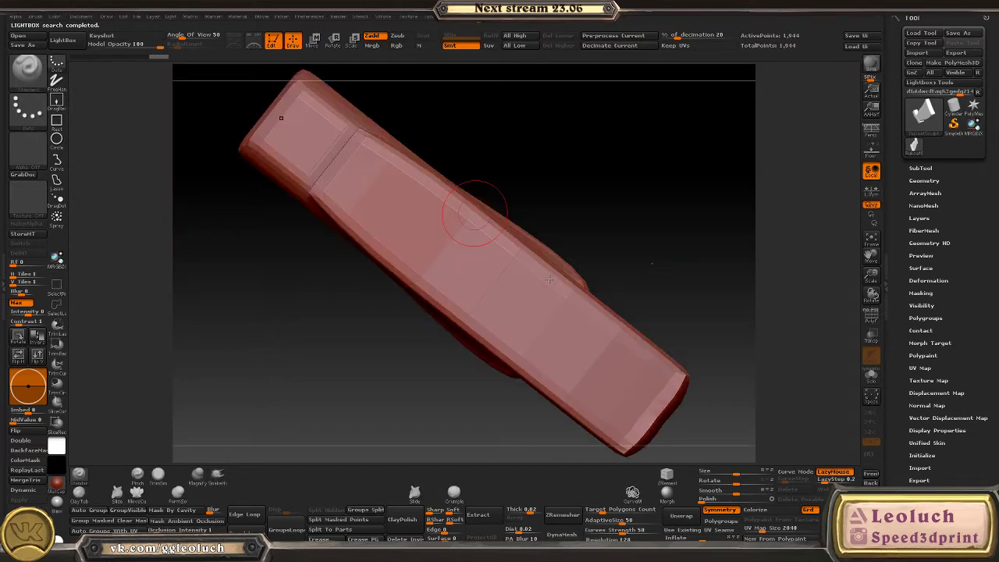
{"action": "mouse_move", "coordinate": [667, 303]}
{"action": "left_mouse_down"}
{"action": "mouse_move", "coordinate": [544, 254]}
{"action": "mouse_move", "coordinate": [515, 273]}
{"action": "left_mouse_up"}
{"action": "key", "text": "f"}
{"action": "left_click_drag", "start_coordinate": [523, 407], "coordinate": [495, 398], "text": "alt"}
- Subdivide the stock twice to reach subdivision level 3 and check the grip from below
{"action": "key", "text": "ctrl+d"}
{"action": "key", "text": "ctrl+d"}
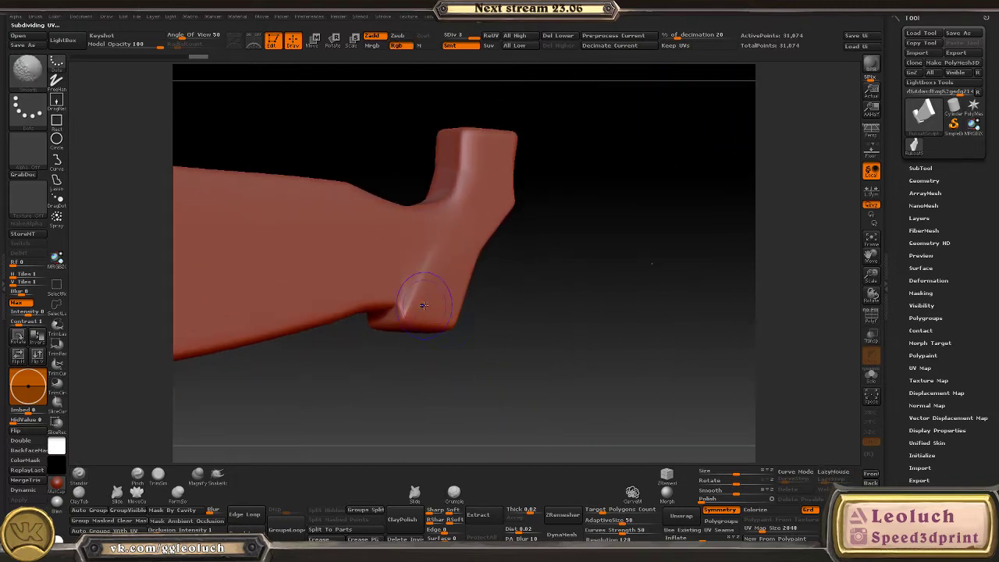
{"action": "left_click_drag", "start_coordinate": [430, 335], "coordinate": [479, 320], "text": "alt"}
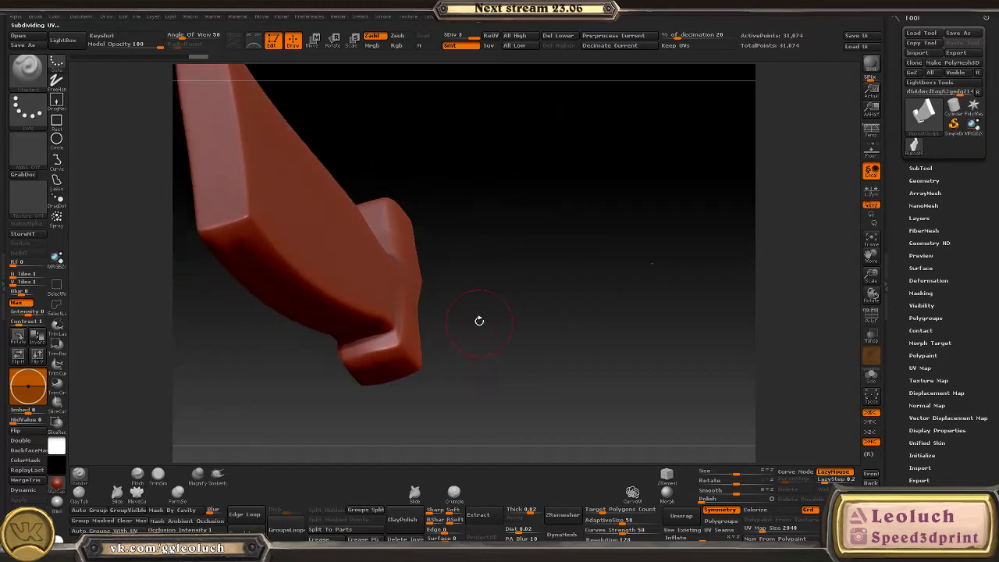
{"action": "left_click_drag", "start_coordinate": [497, 354], "coordinate": [486, 363]}
{"action": "left_click_drag", "start_coordinate": [125, 453], "coordinate": [234, 422], "text": "alt"}
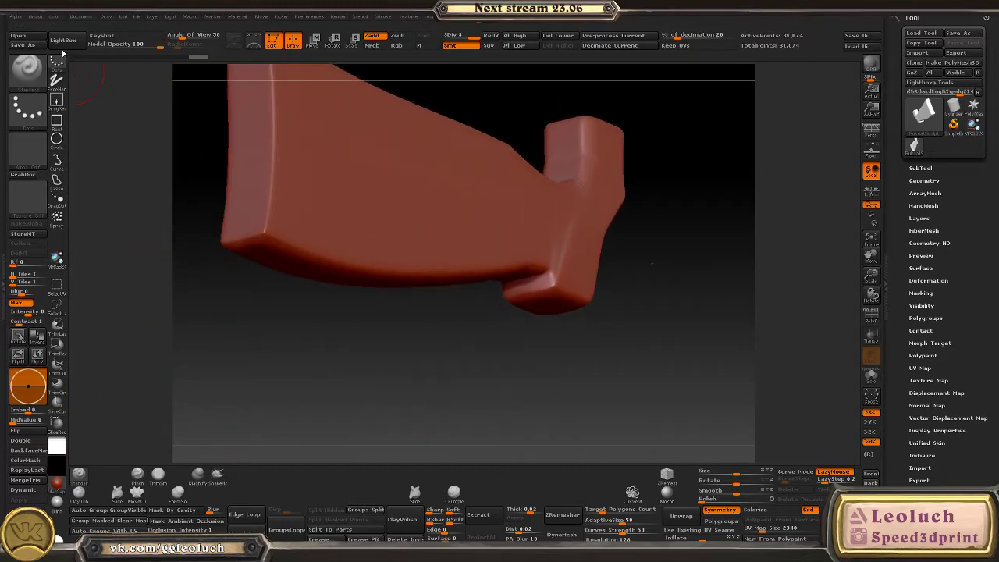
- Apply the MAHmcModeling01 material from the LightBox library to the stock and close the library
{"action": "left_click", "coordinate": [64, 40]}
{"action": "left_click", "coordinate": [235, 68]}
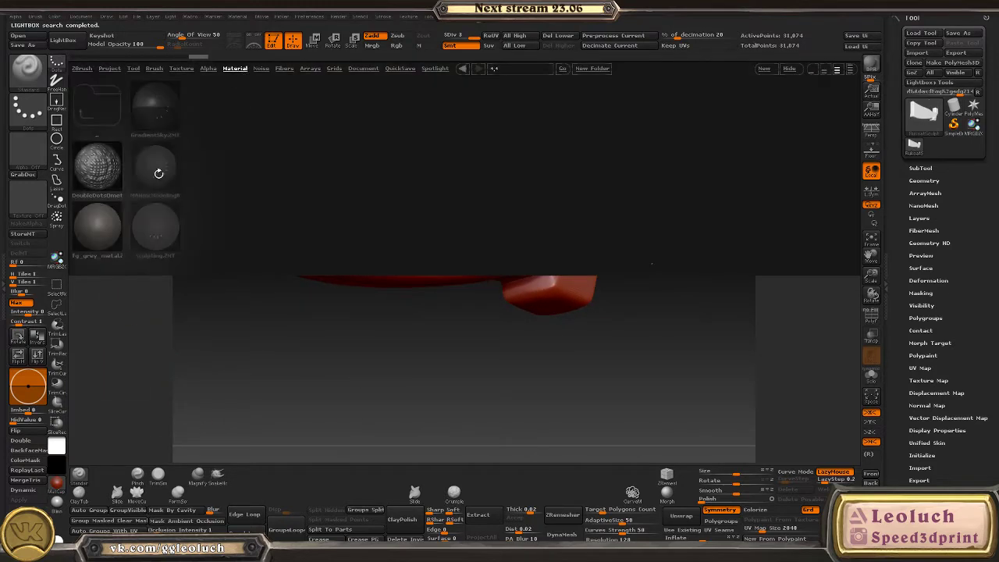
{"action": "double_click", "coordinate": [159, 172]}
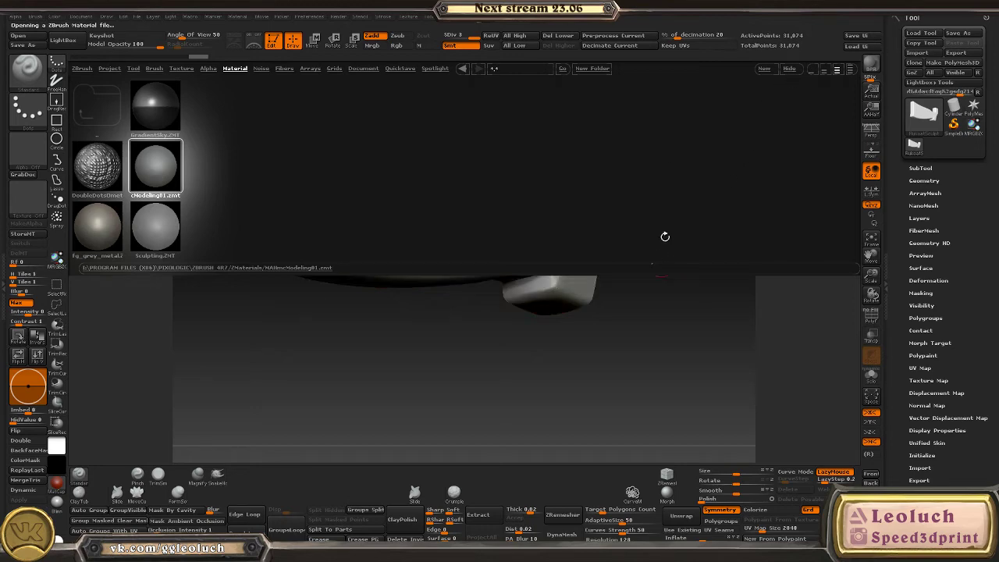
{"action": "left_click", "coordinate": [791, 71]}
- Flatten the raised corner at the base of the grip with TrimDynamic brush strokes
{"action": "mouse_move", "coordinate": [635, 305]}
{"action": "left_mouse_down", "text": "alt"}
{"action": "mouse_move", "coordinate": [571, 277]}
{"action": "mouse_move", "coordinate": [593, 331]}
{"action": "left_mouse_up", "text": "alt"}
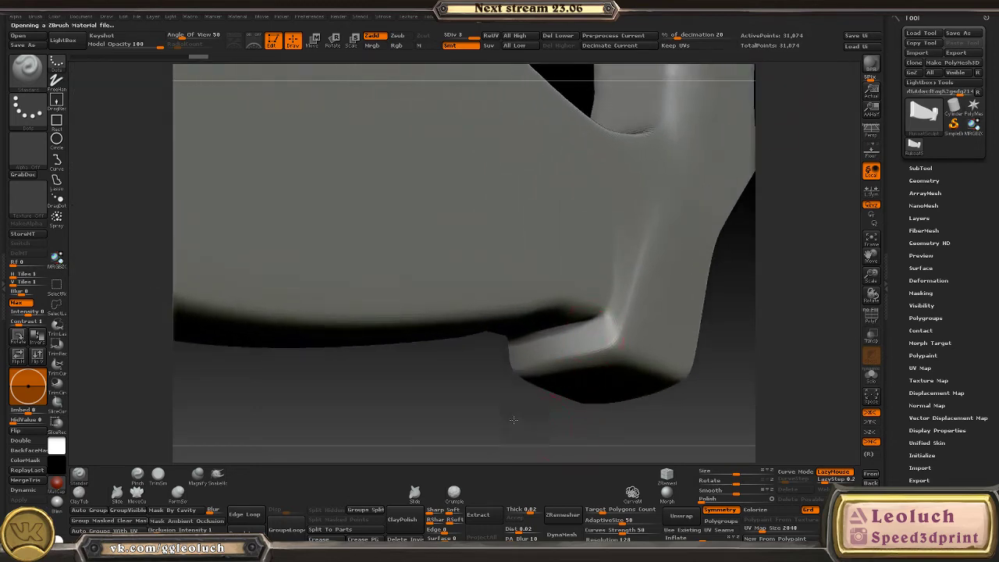
{"action": "left_click_drag", "start_coordinate": [515, 421], "coordinate": [447, 359], "text": "alt"}
{"action": "key", "text": "b"}
{"action": "left_click", "coordinate": [442, 340]}
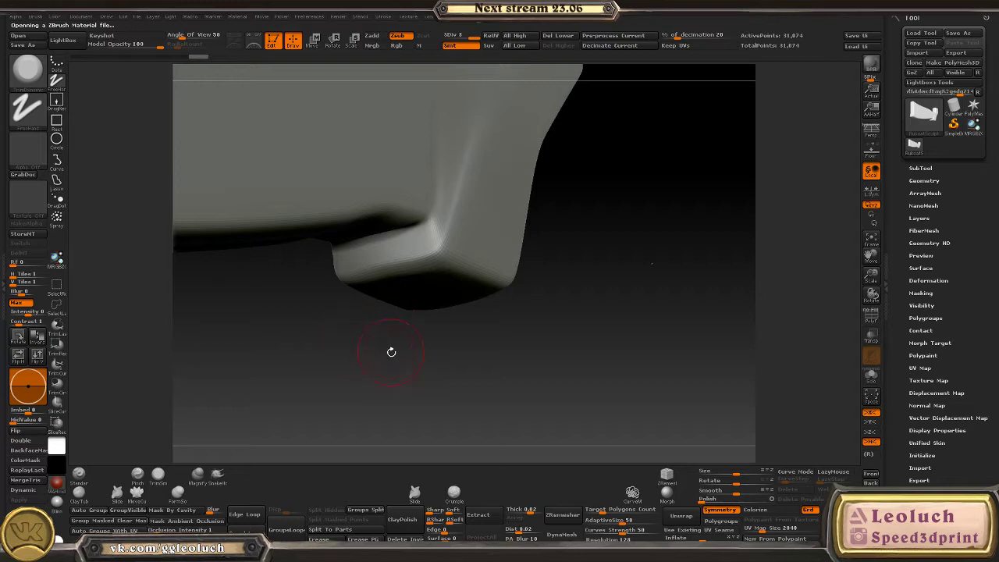
{"action": "left_click_drag", "start_coordinate": [391, 352], "coordinate": [451, 279]}
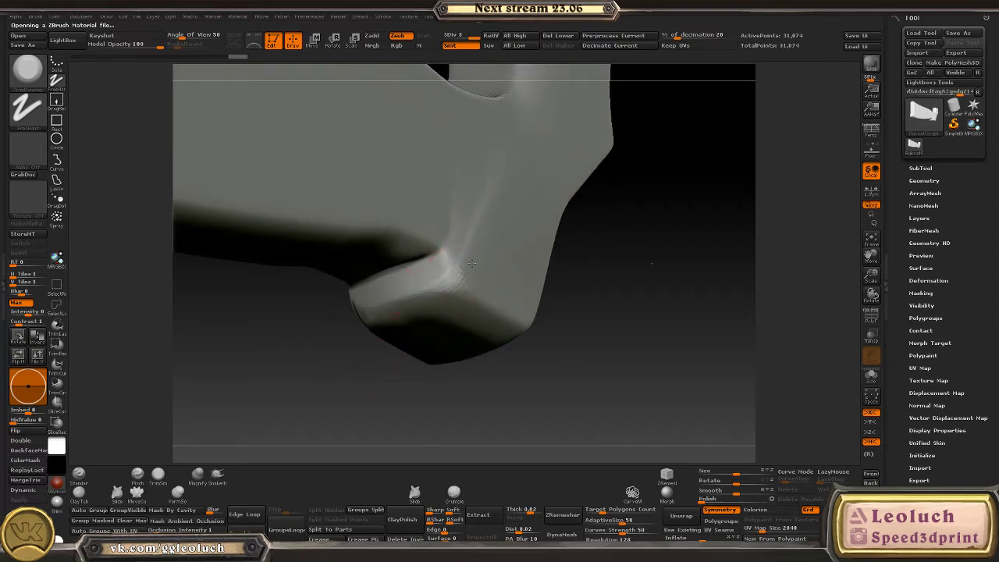
{"action": "left_click_drag", "start_coordinate": [395, 413], "coordinate": [344, 320]}
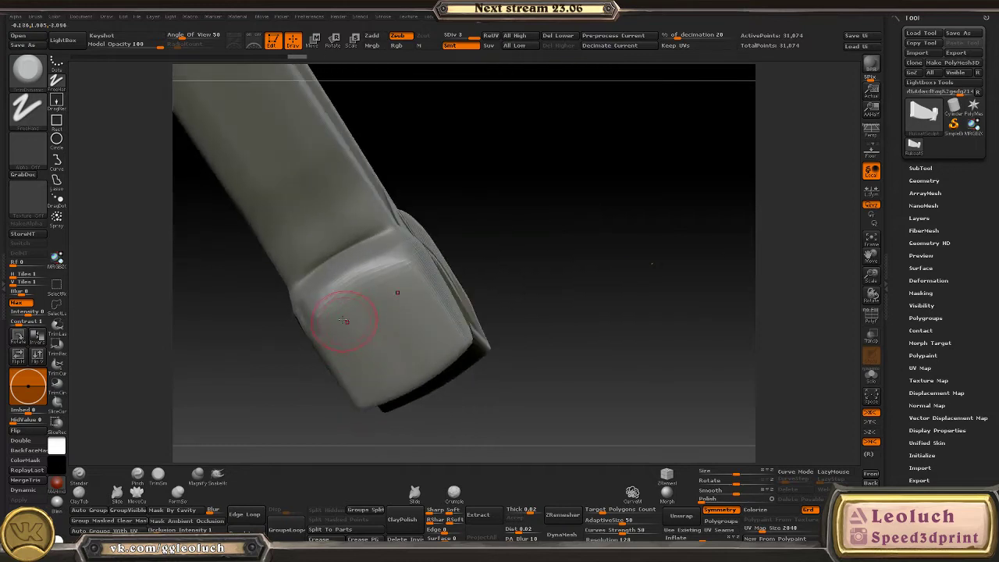
{"action": "mouse_move", "coordinate": [312, 351]}
{"action": "left_mouse_down"}
{"action": "mouse_move", "coordinate": [331, 401]}
{"action": "mouse_move", "coordinate": [351, 328]}
{"action": "left_mouse_up"}
{"action": "left_click_drag", "start_coordinate": [347, 283], "coordinate": [365, 269]}
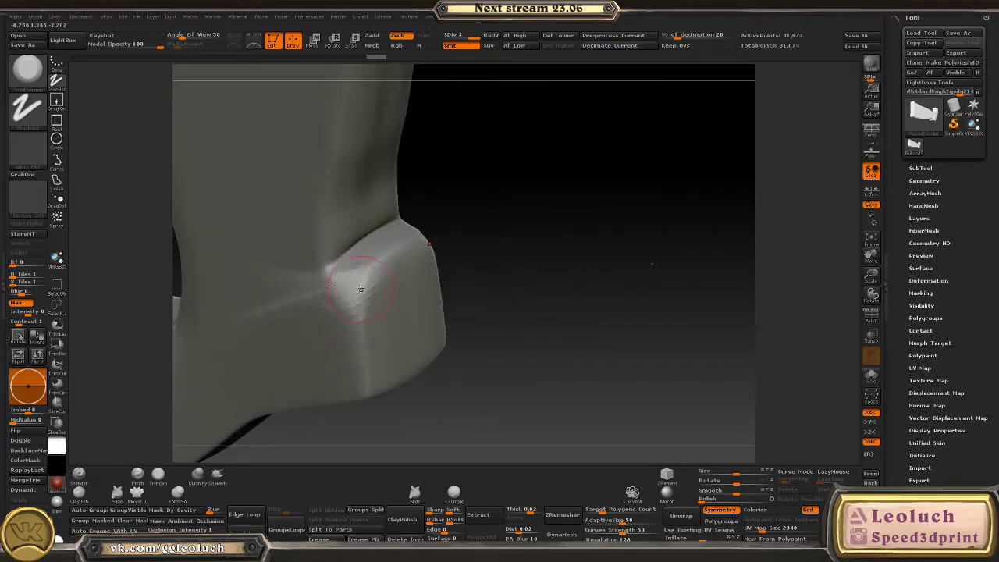
{"action": "mouse_move", "coordinate": [344, 284]}
{"action": "left_mouse_down"}
{"action": "mouse_move", "coordinate": [360, 270]}
{"action": "mouse_move", "coordinate": [319, 323]}
{"action": "mouse_move", "coordinate": [361, 283]}
{"action": "left_mouse_up"}
- Trim the edge and corner on the underside of the grip base with the same brush
{"action": "mouse_move", "coordinate": [487, 328]}
{"action": "left_mouse_down"}
{"action": "mouse_move", "coordinate": [406, 301]}
{"action": "mouse_move", "coordinate": [301, 359]}
{"action": "mouse_move", "coordinate": [314, 357]}
{"action": "left_mouse_up"}
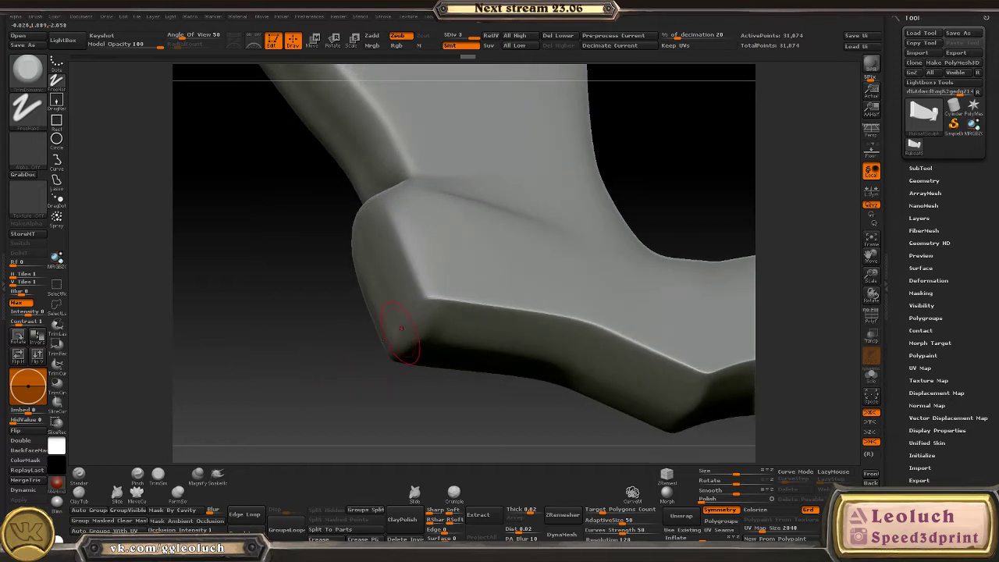
{"action": "mouse_move", "coordinate": [403, 326]}
{"action": "left_mouse_down"}
{"action": "mouse_move", "coordinate": [422, 293]}
{"action": "mouse_move", "coordinate": [427, 303]}
{"action": "left_mouse_up"}
{"action": "left_click_drag", "start_coordinate": [320, 300], "coordinate": [227, 255], "text": "alt"}
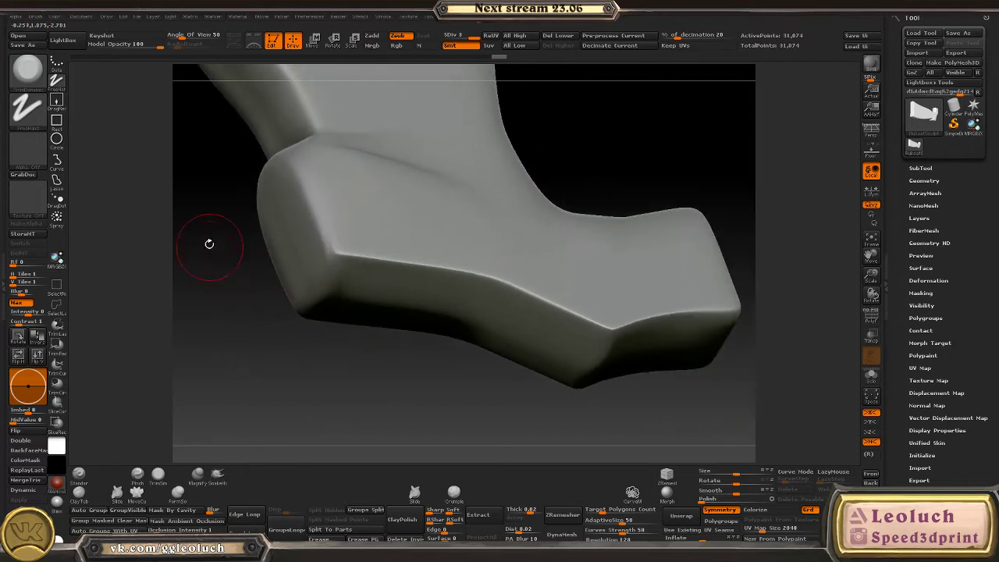